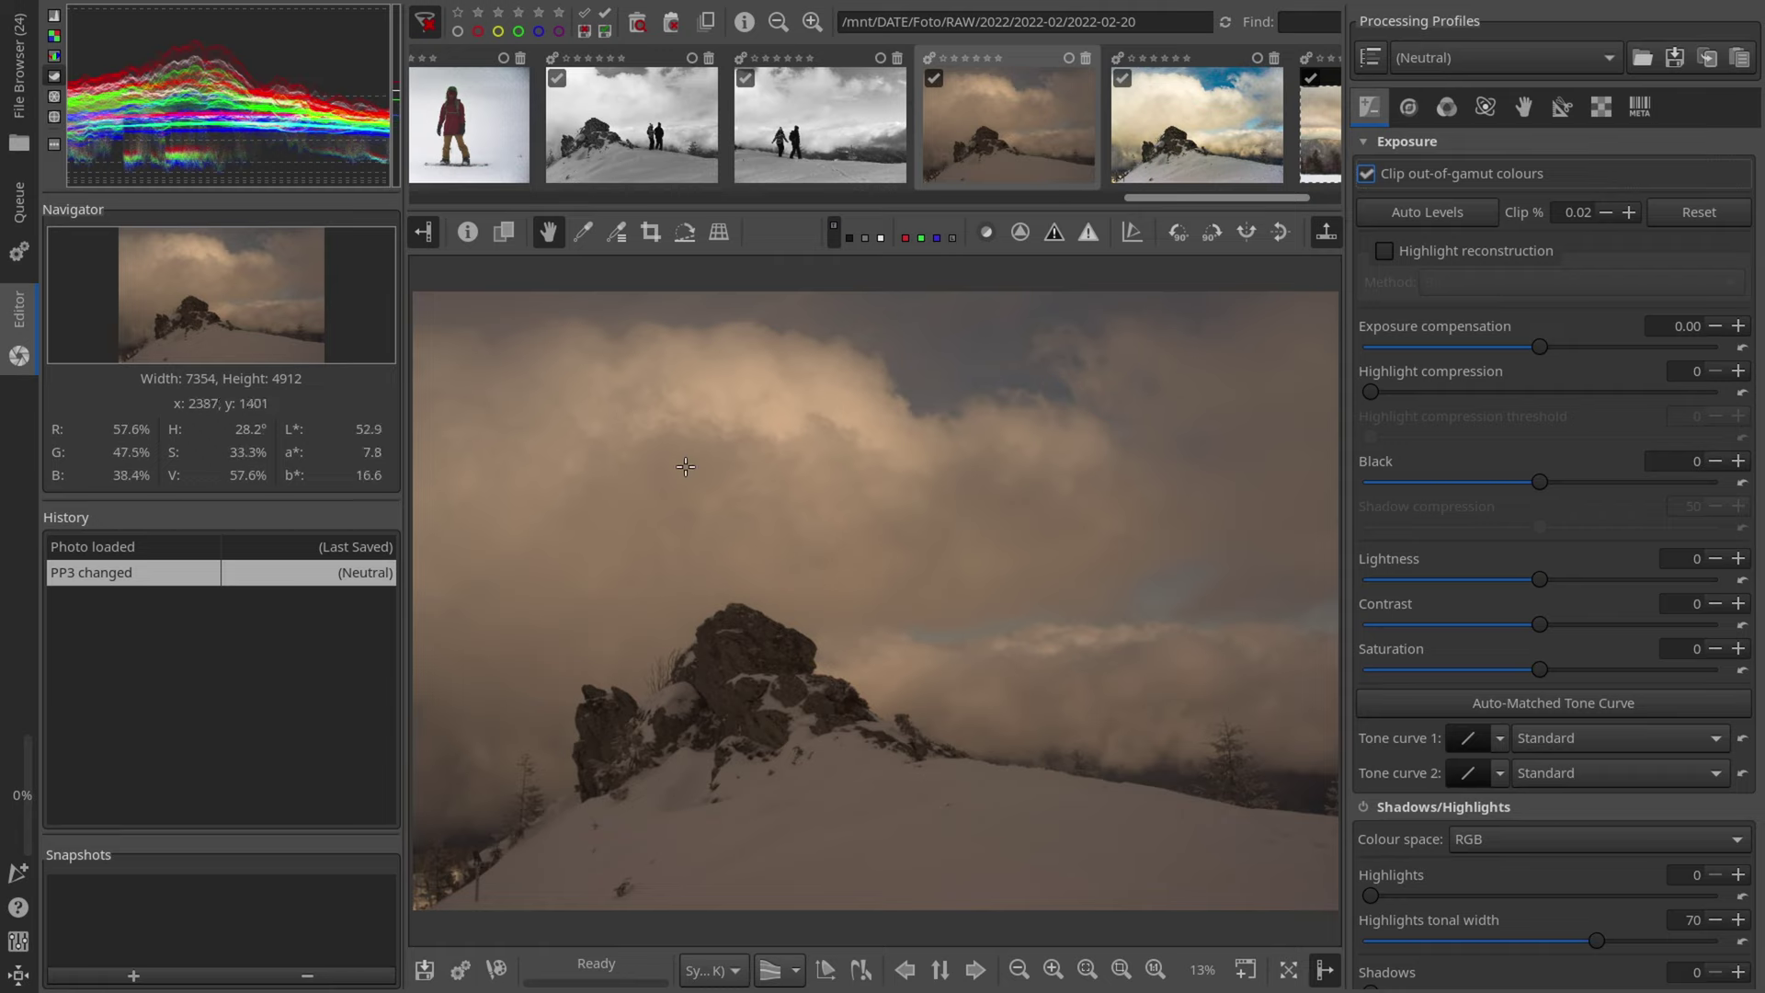
Step: Inspect the clouds at closer magnification and briefly display the photo's shooting information overlay
scroll(697, 465, "up", 6)
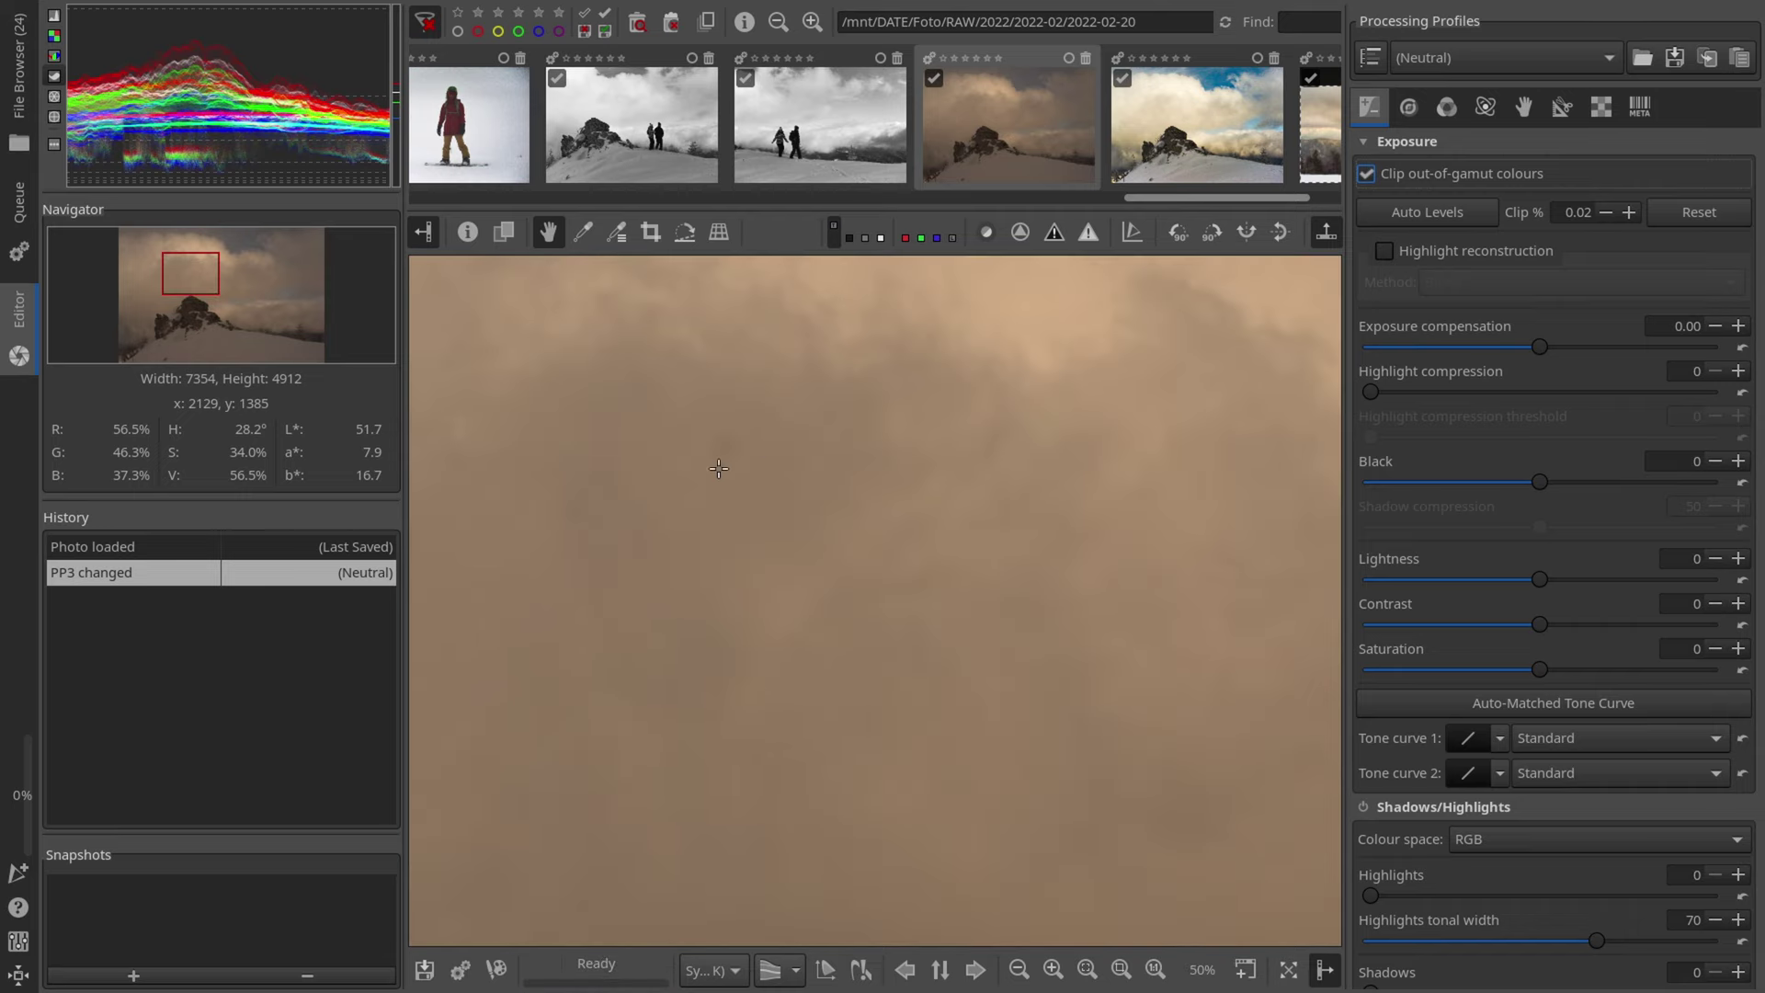
scroll(781, 469, "down", 6)
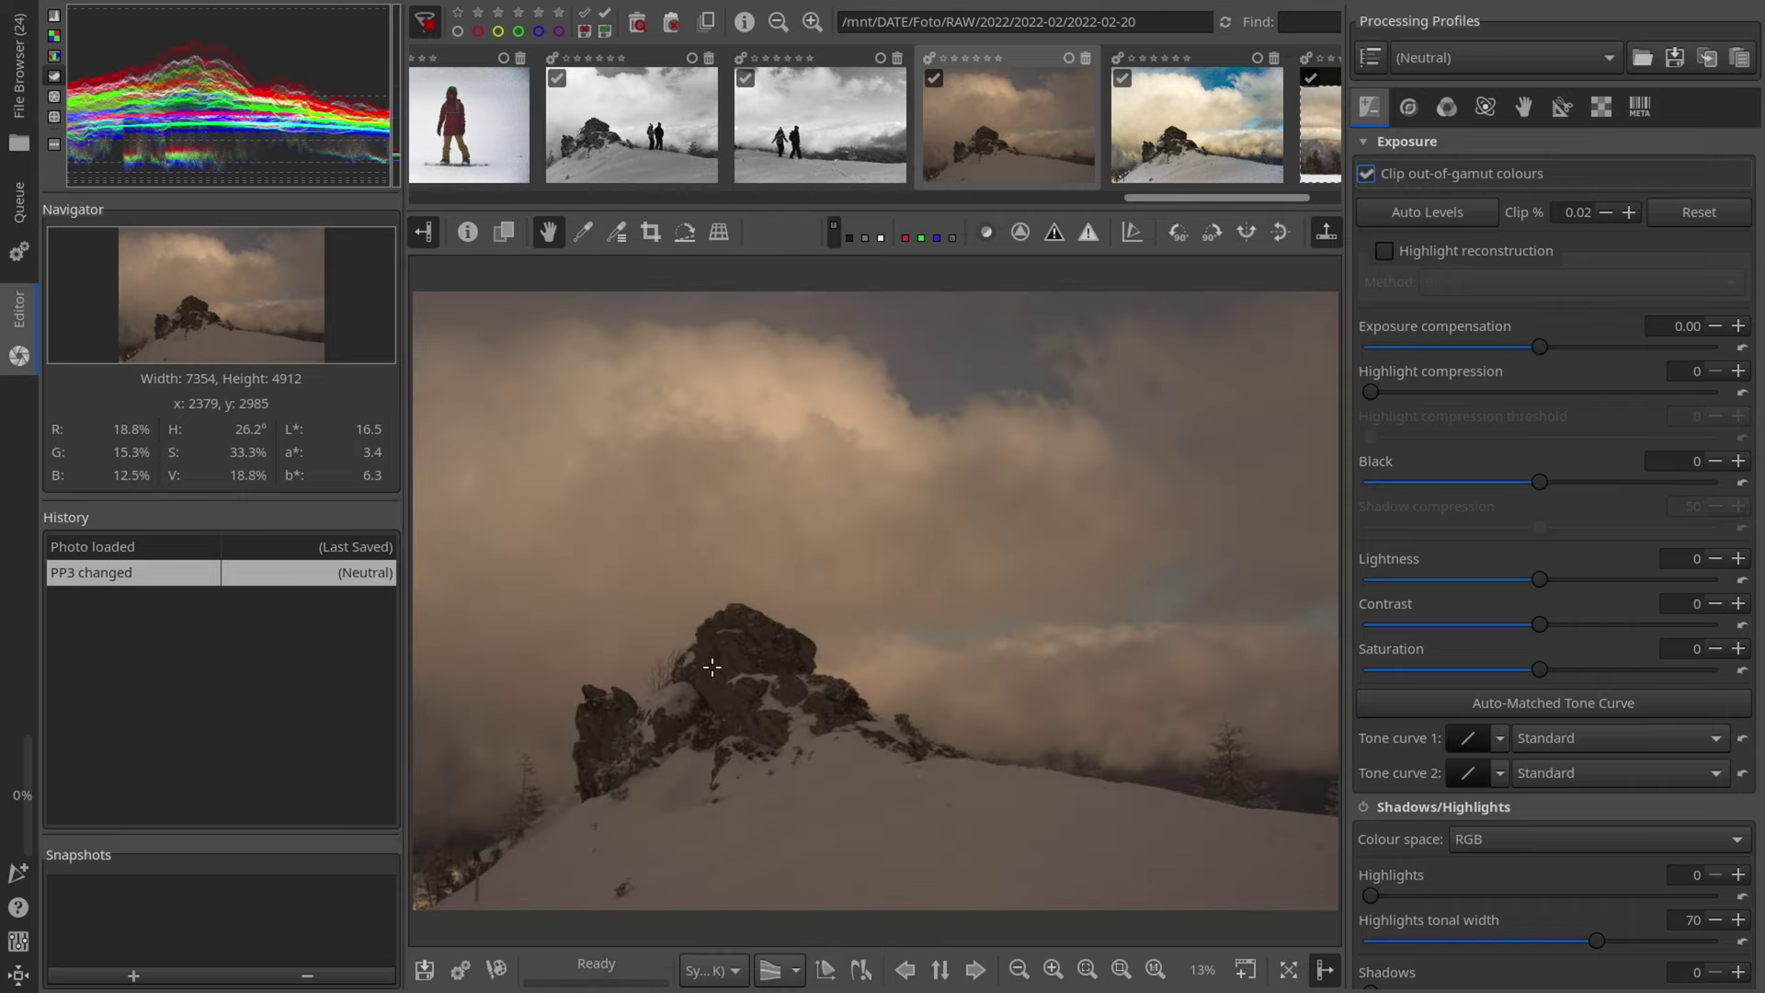
key("i")
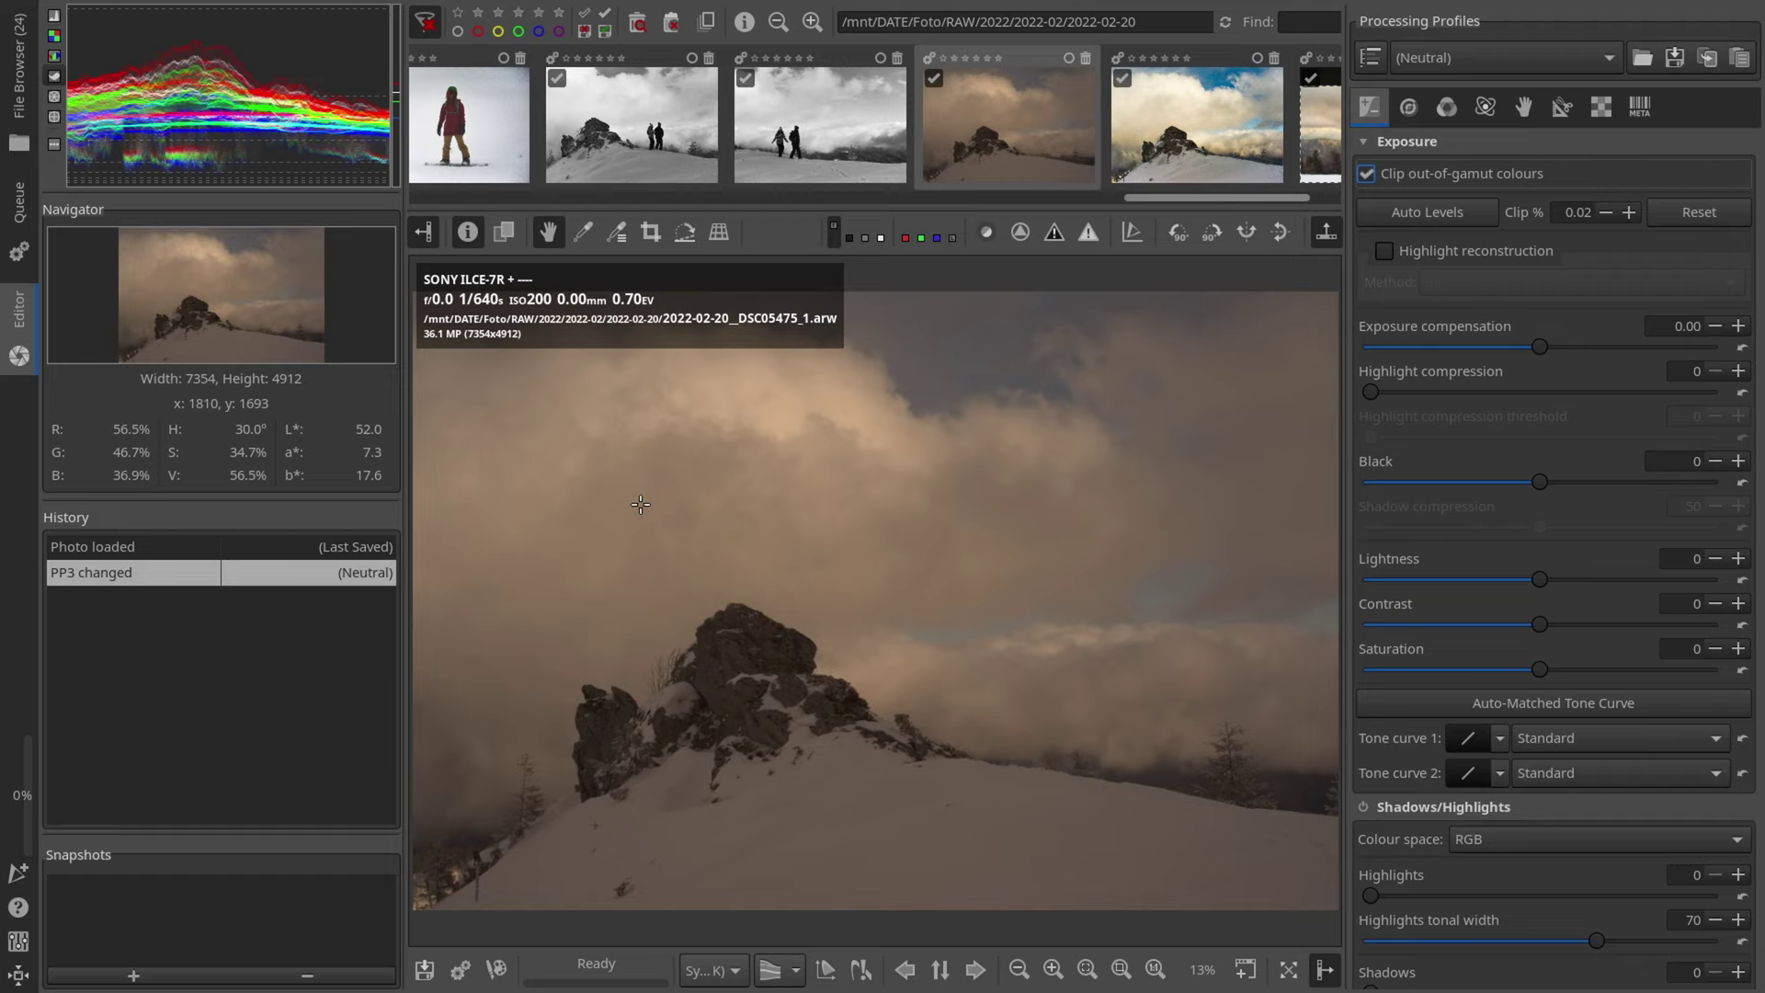
key("i")
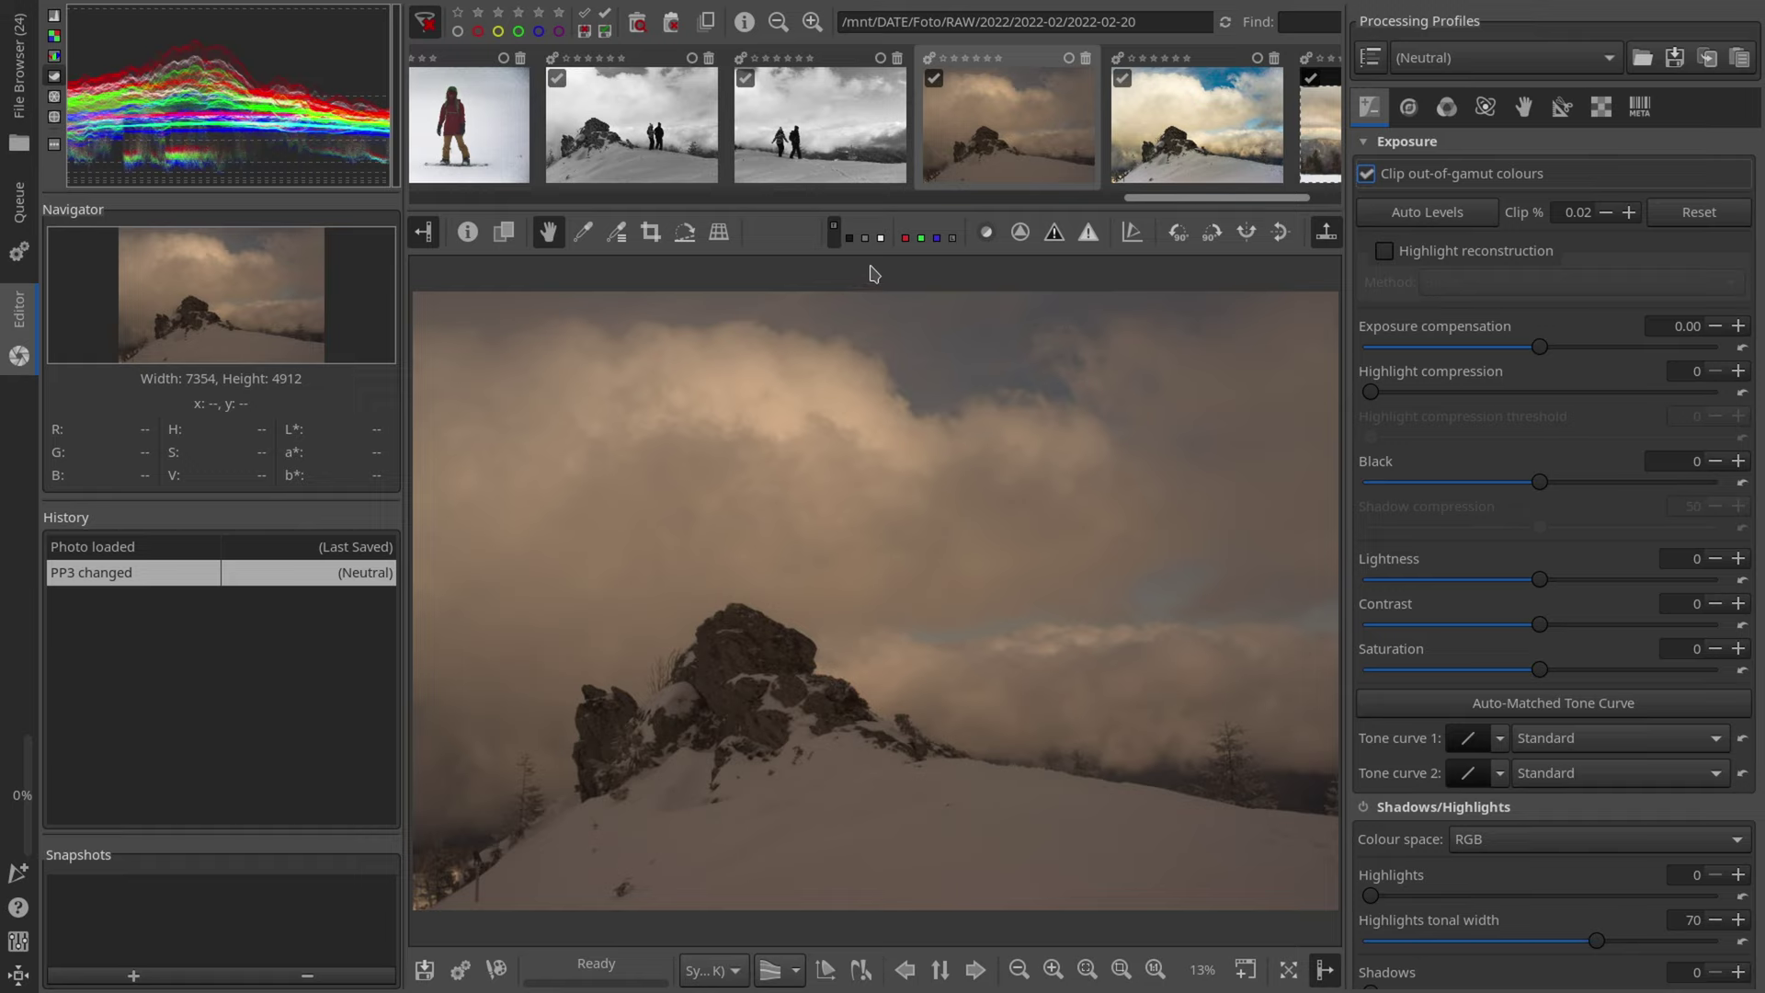
Step: Switch the raw demosaicing method to None (Shows sensor pattern)
key("alt+r")
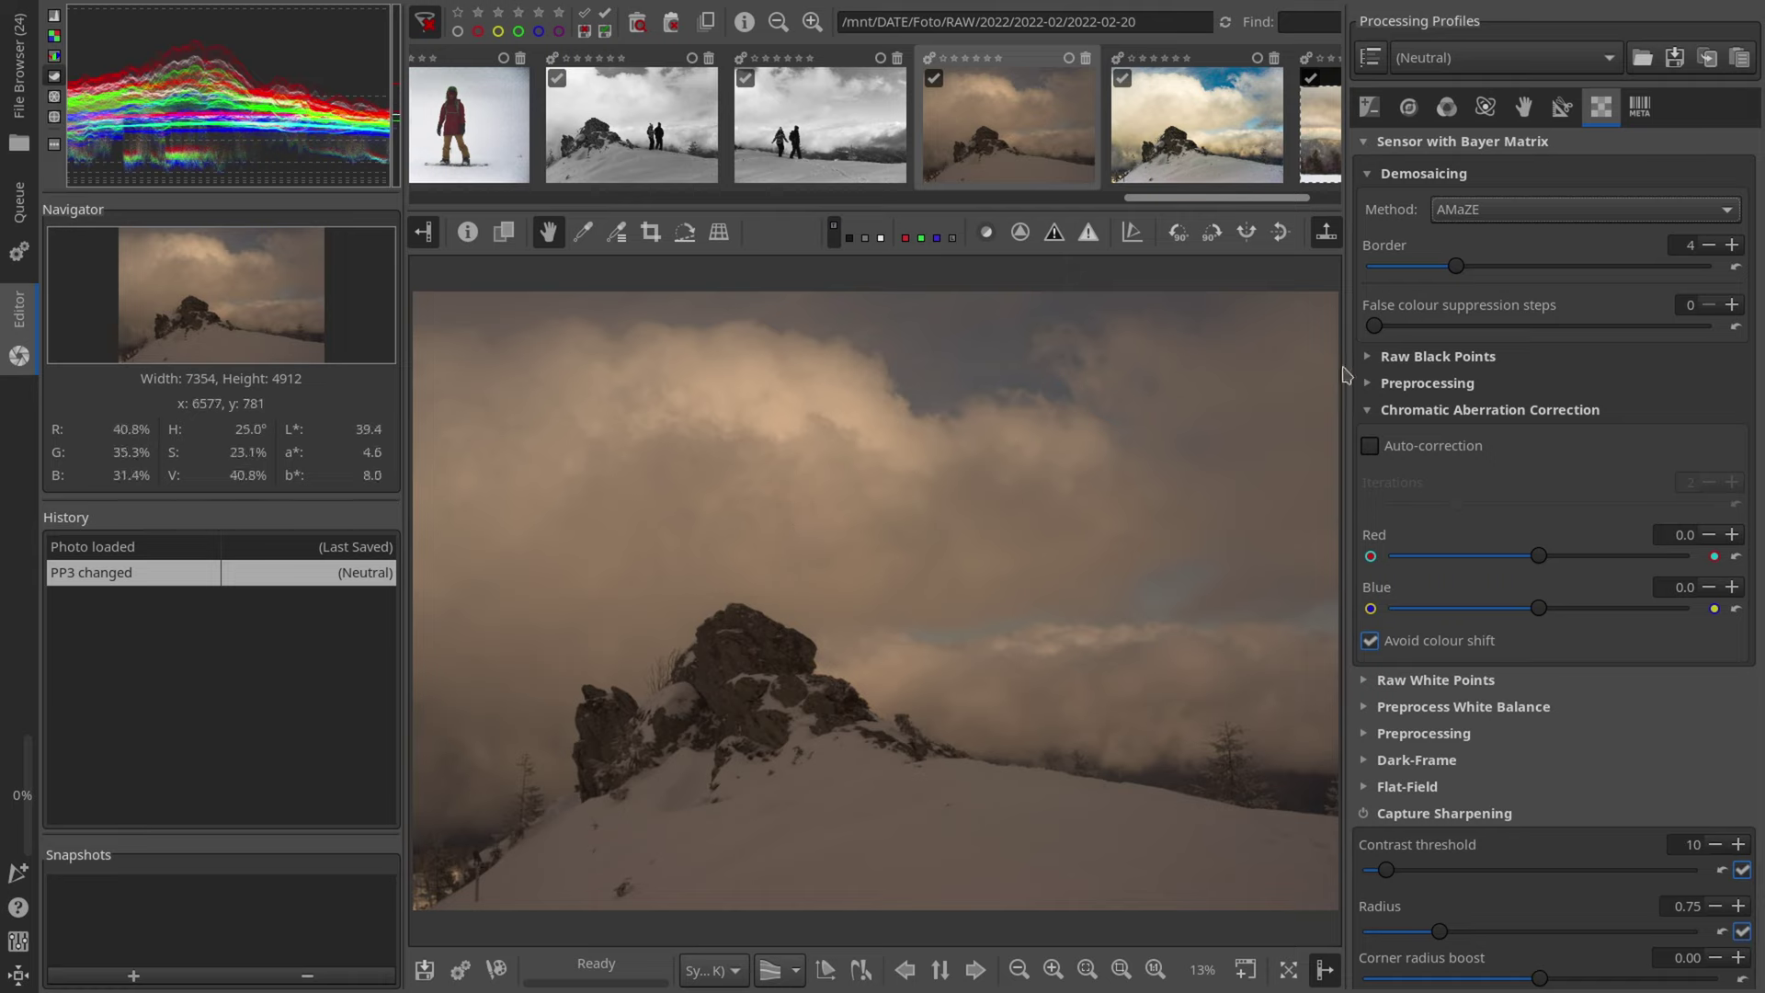
left_click(1470, 213)
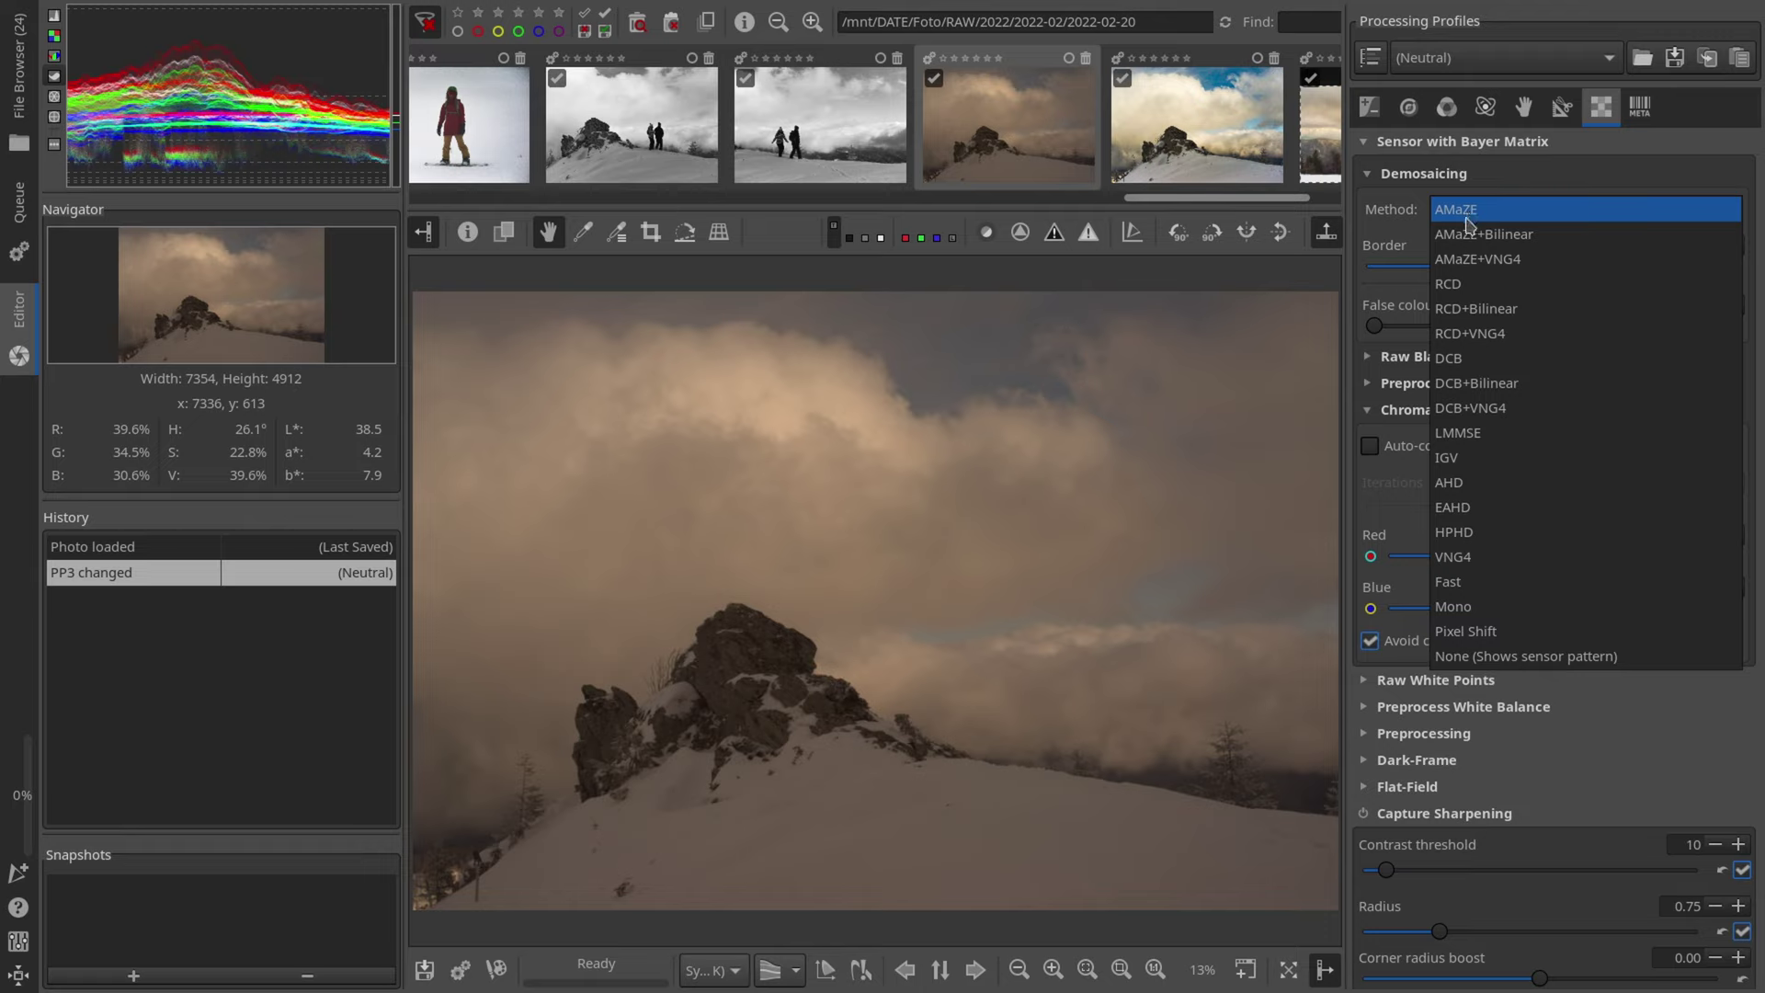
left_click(1642, 668)
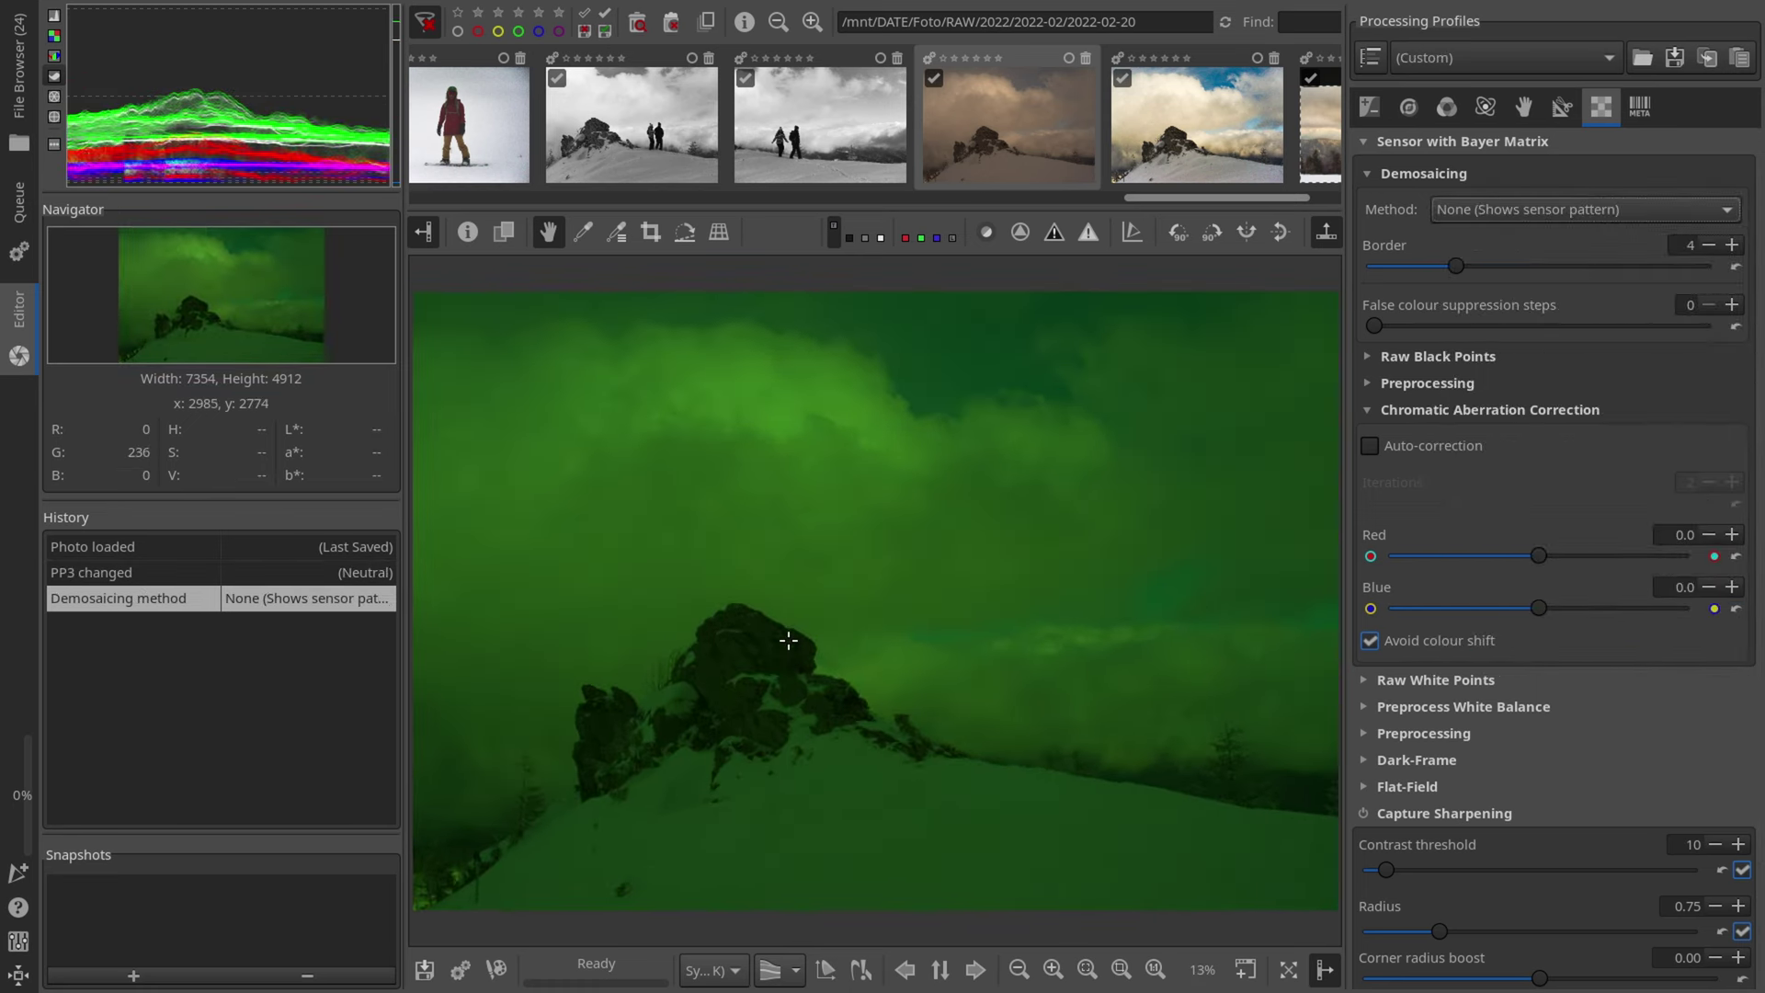
Step: Examine the sensor's red, green and blue pixel pattern in the rock, cloud and snow areas at high magnification
scroll(787, 640, "up", 10)
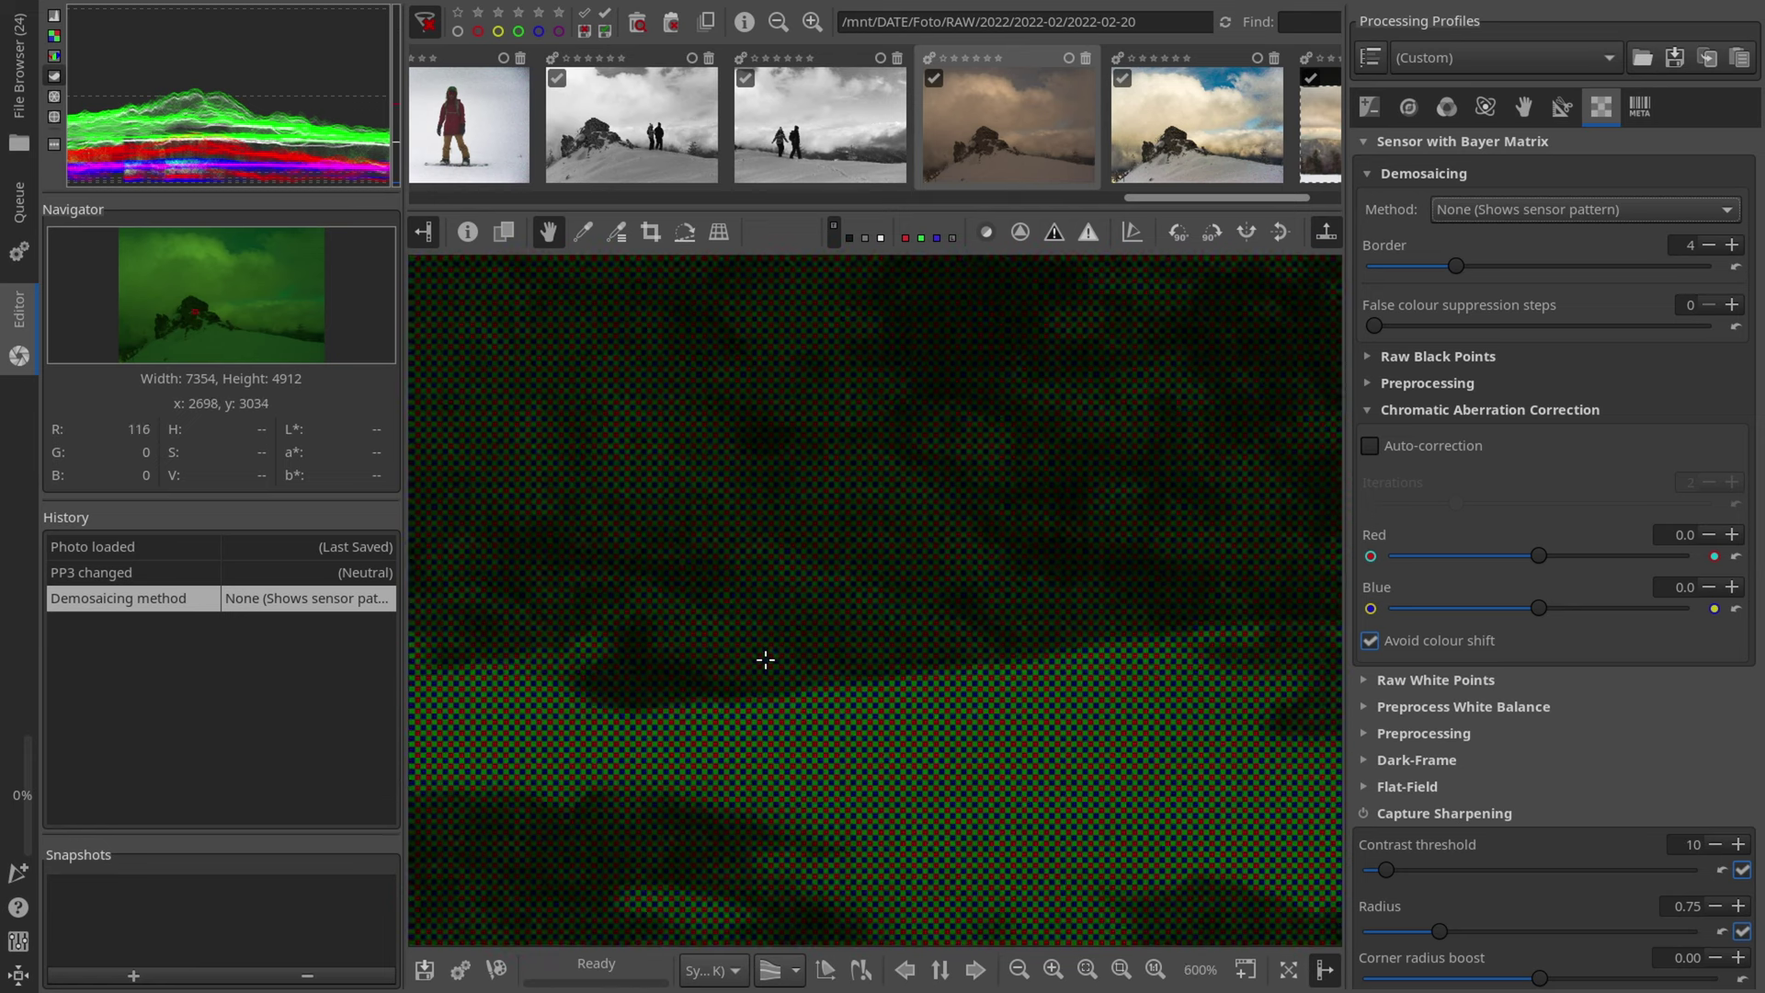
left_click_drag(772, 518, 945, 720)
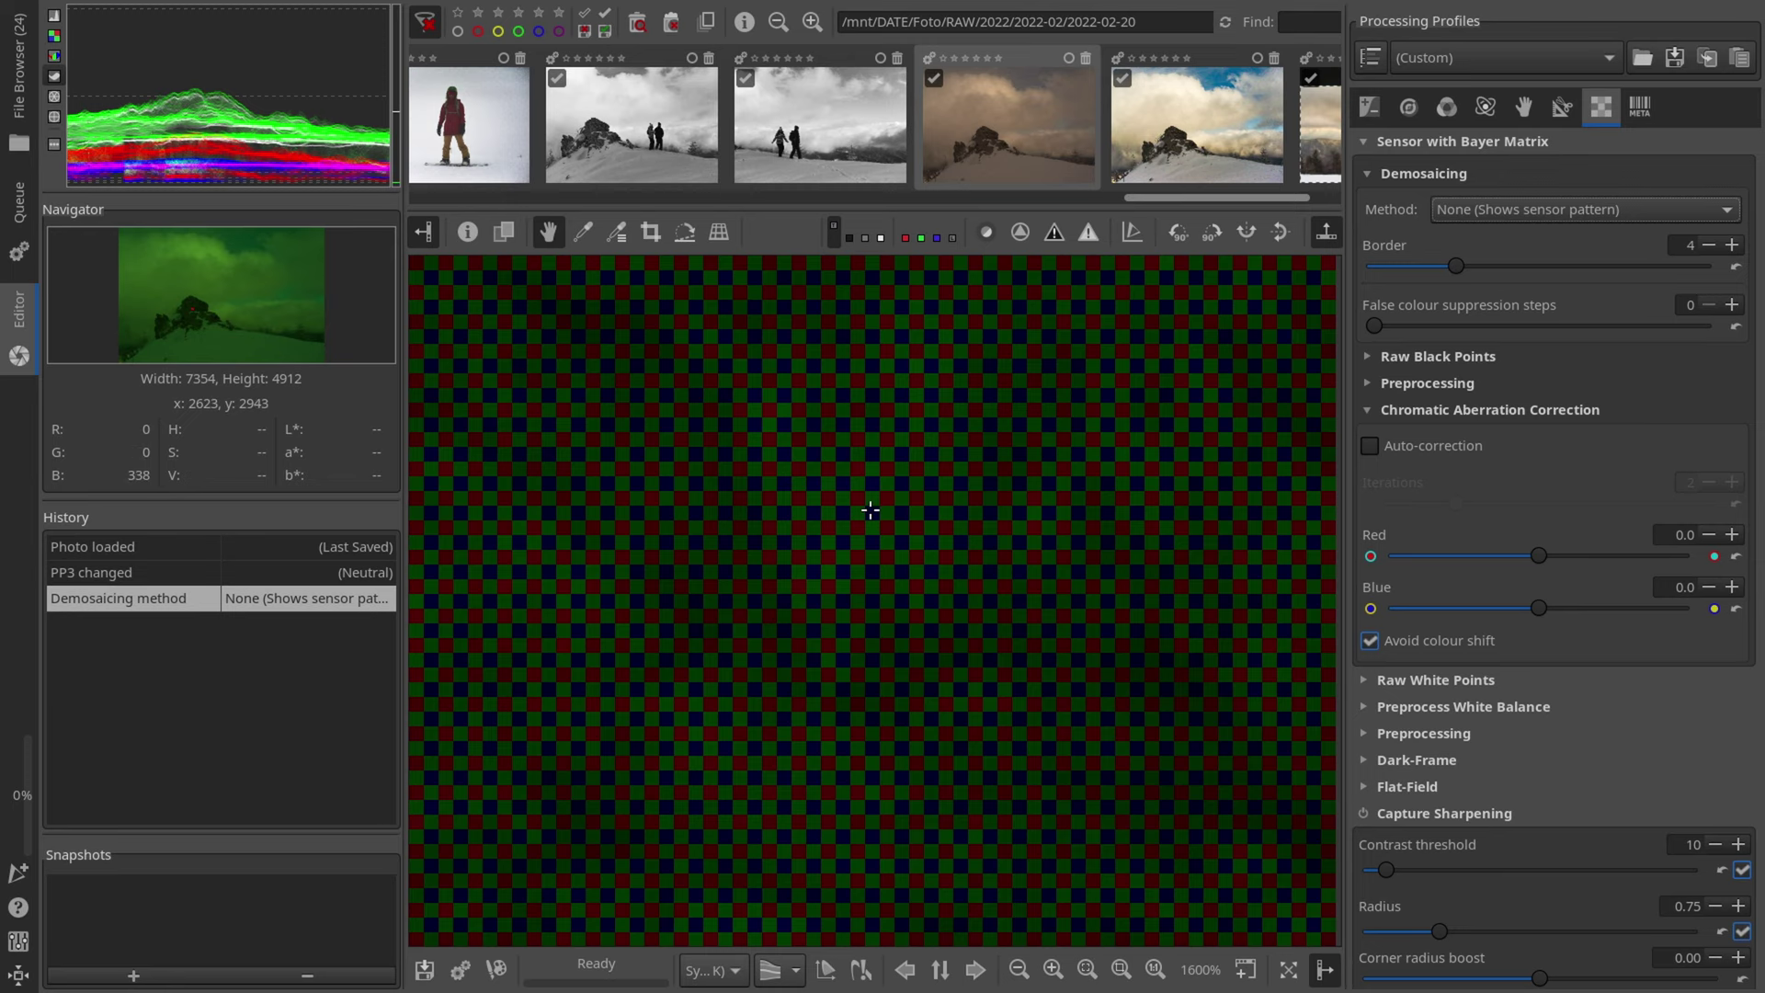
key("f")
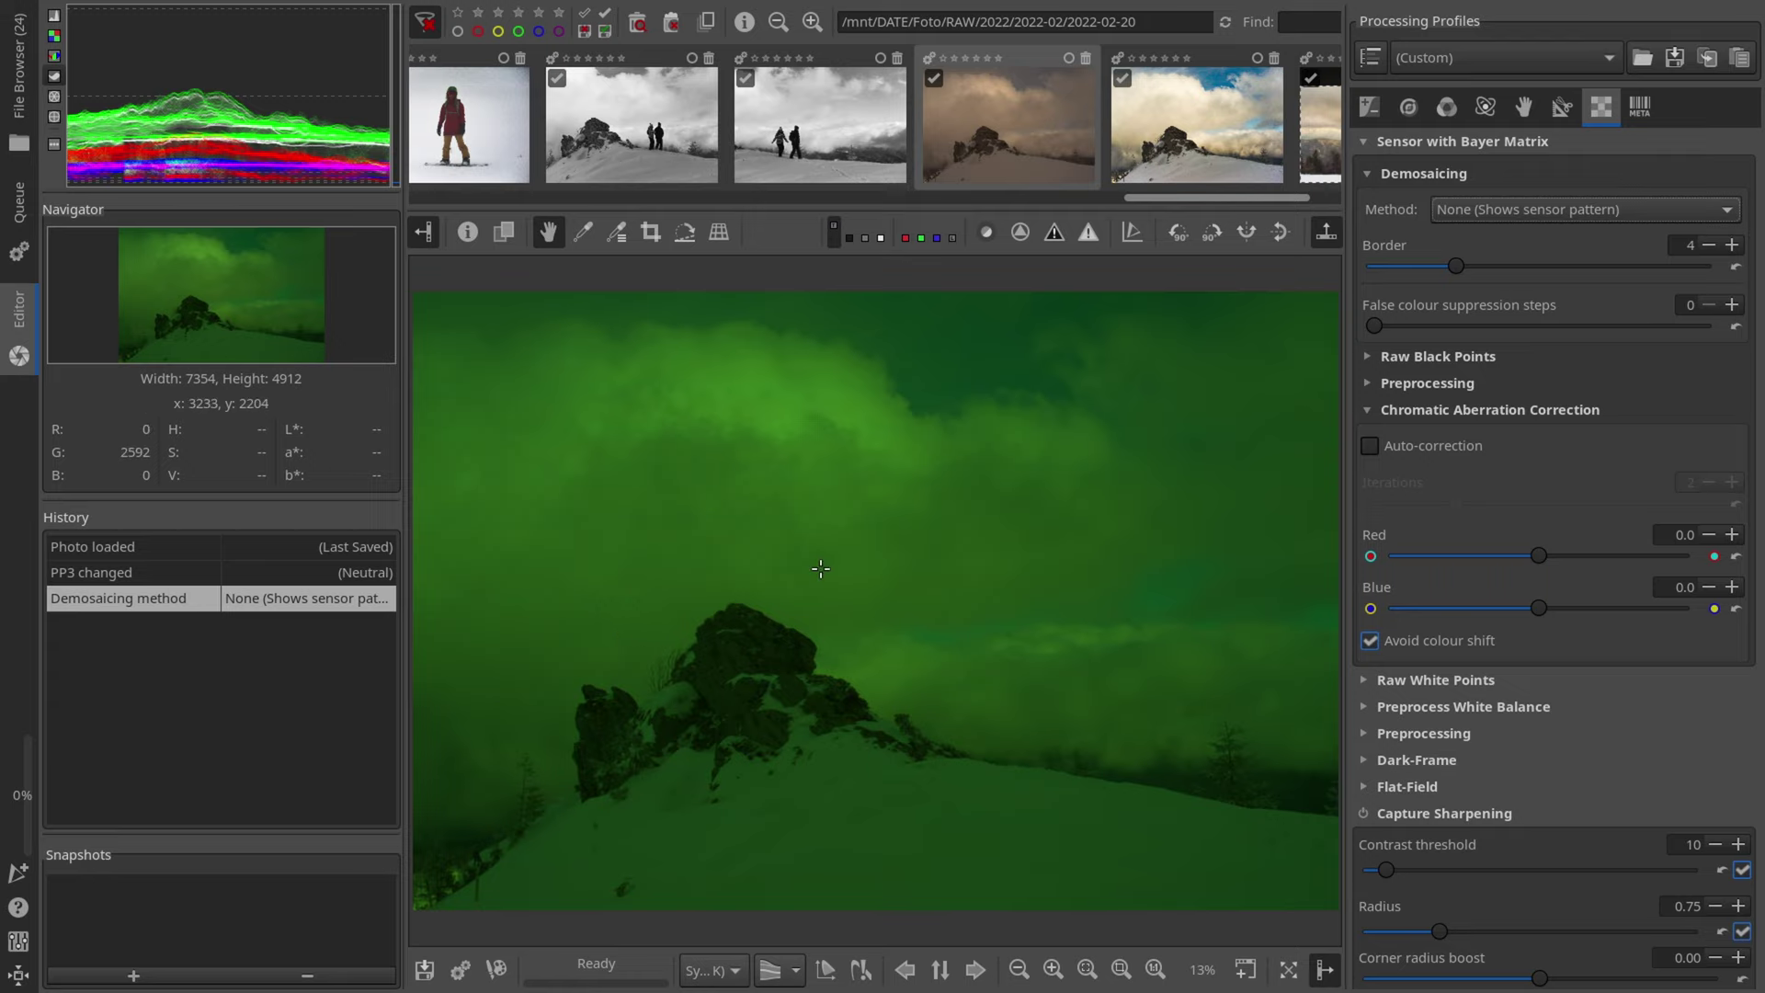
scroll(821, 568, "up", 10)
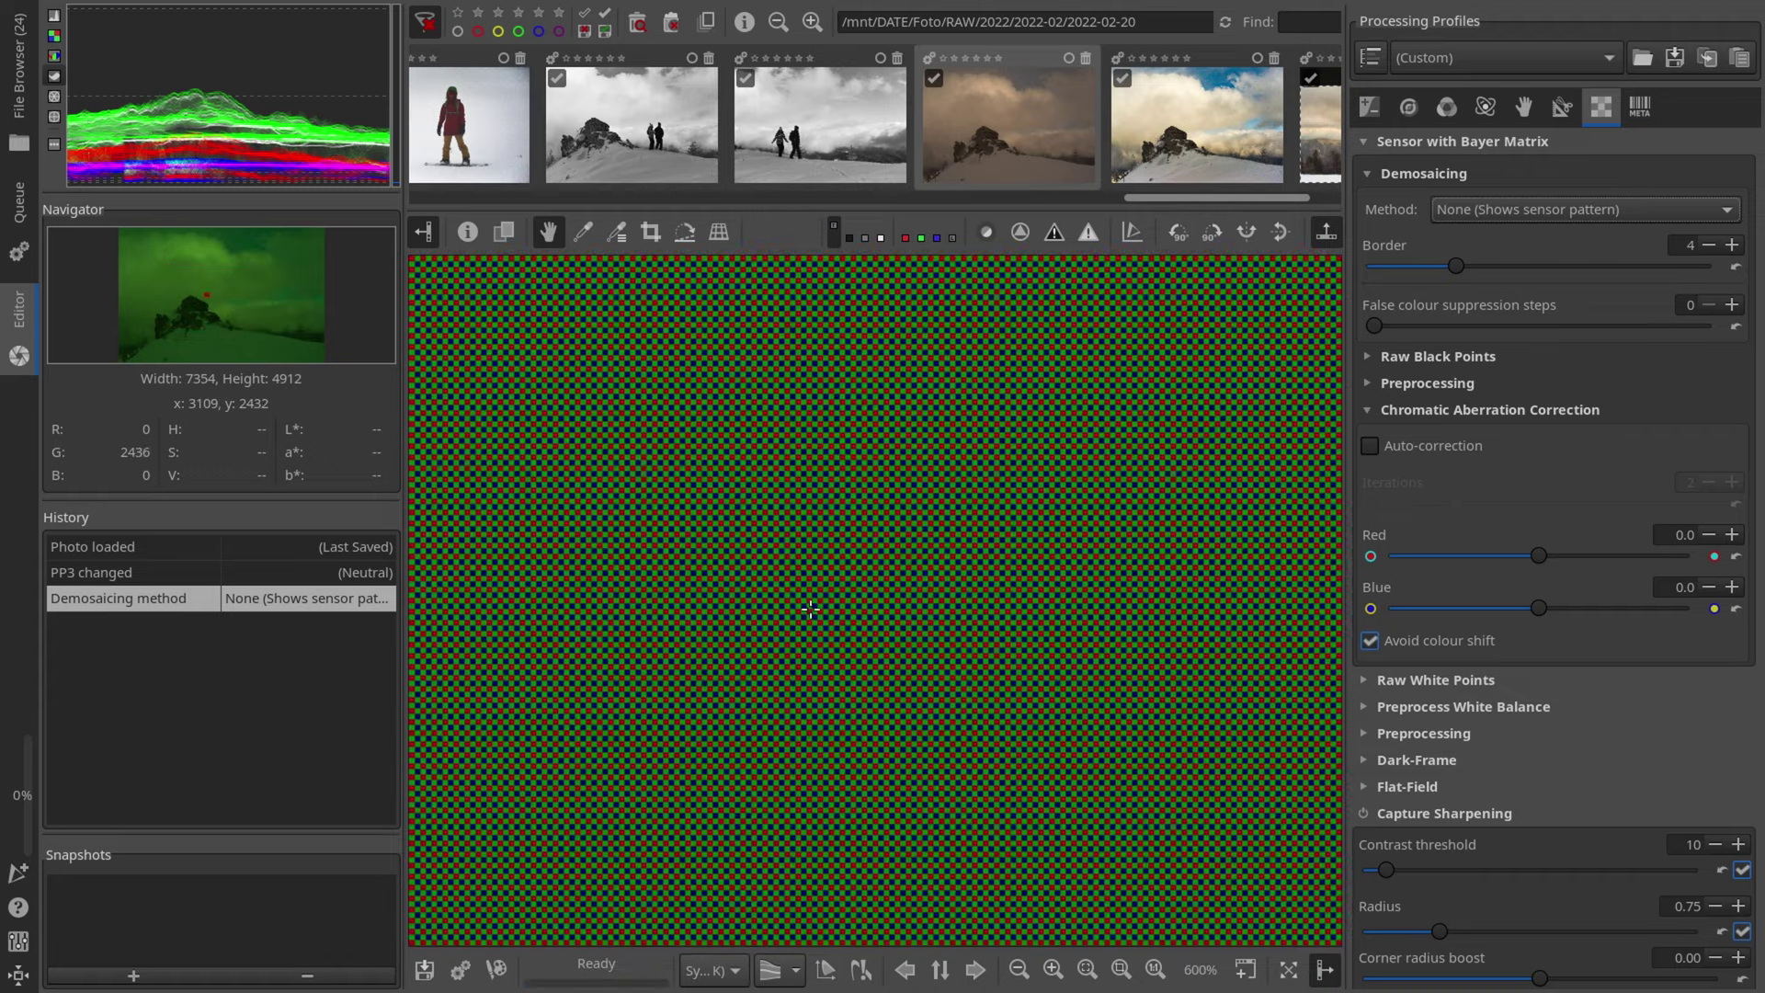
scroll(936, 691, "down", 1)
scroll(936, 691, "up", 1)
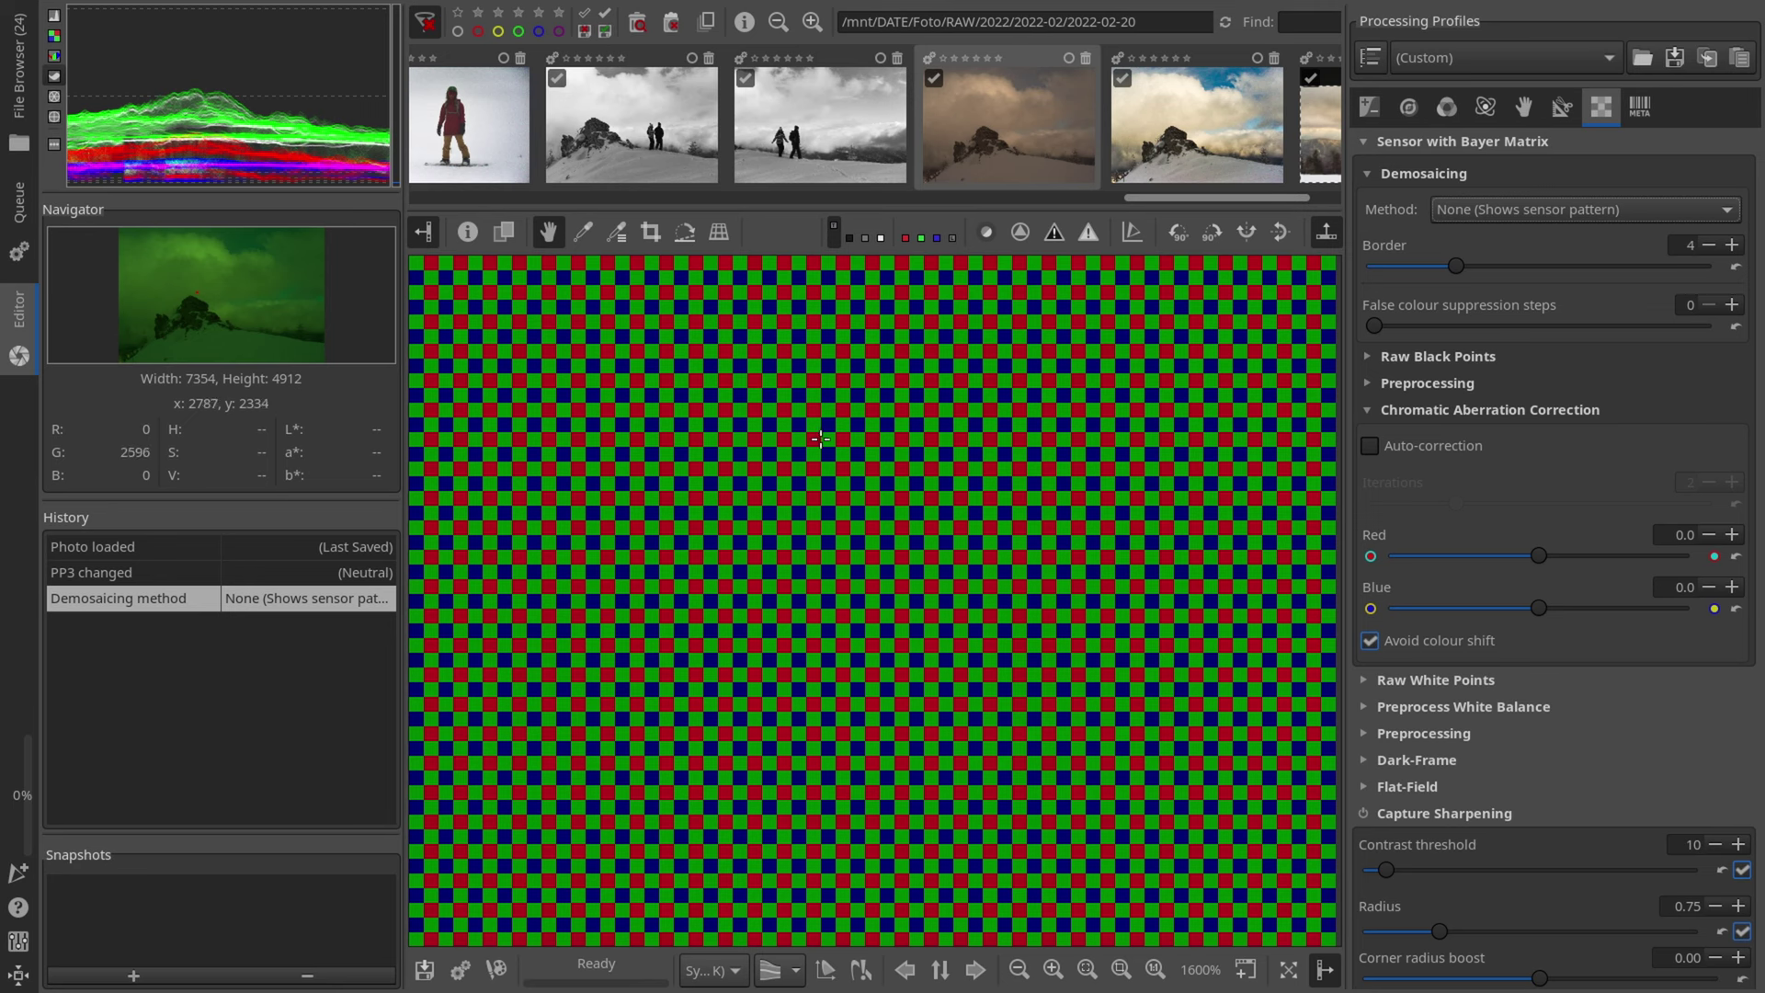
scroll(984, 654, "down", 2)
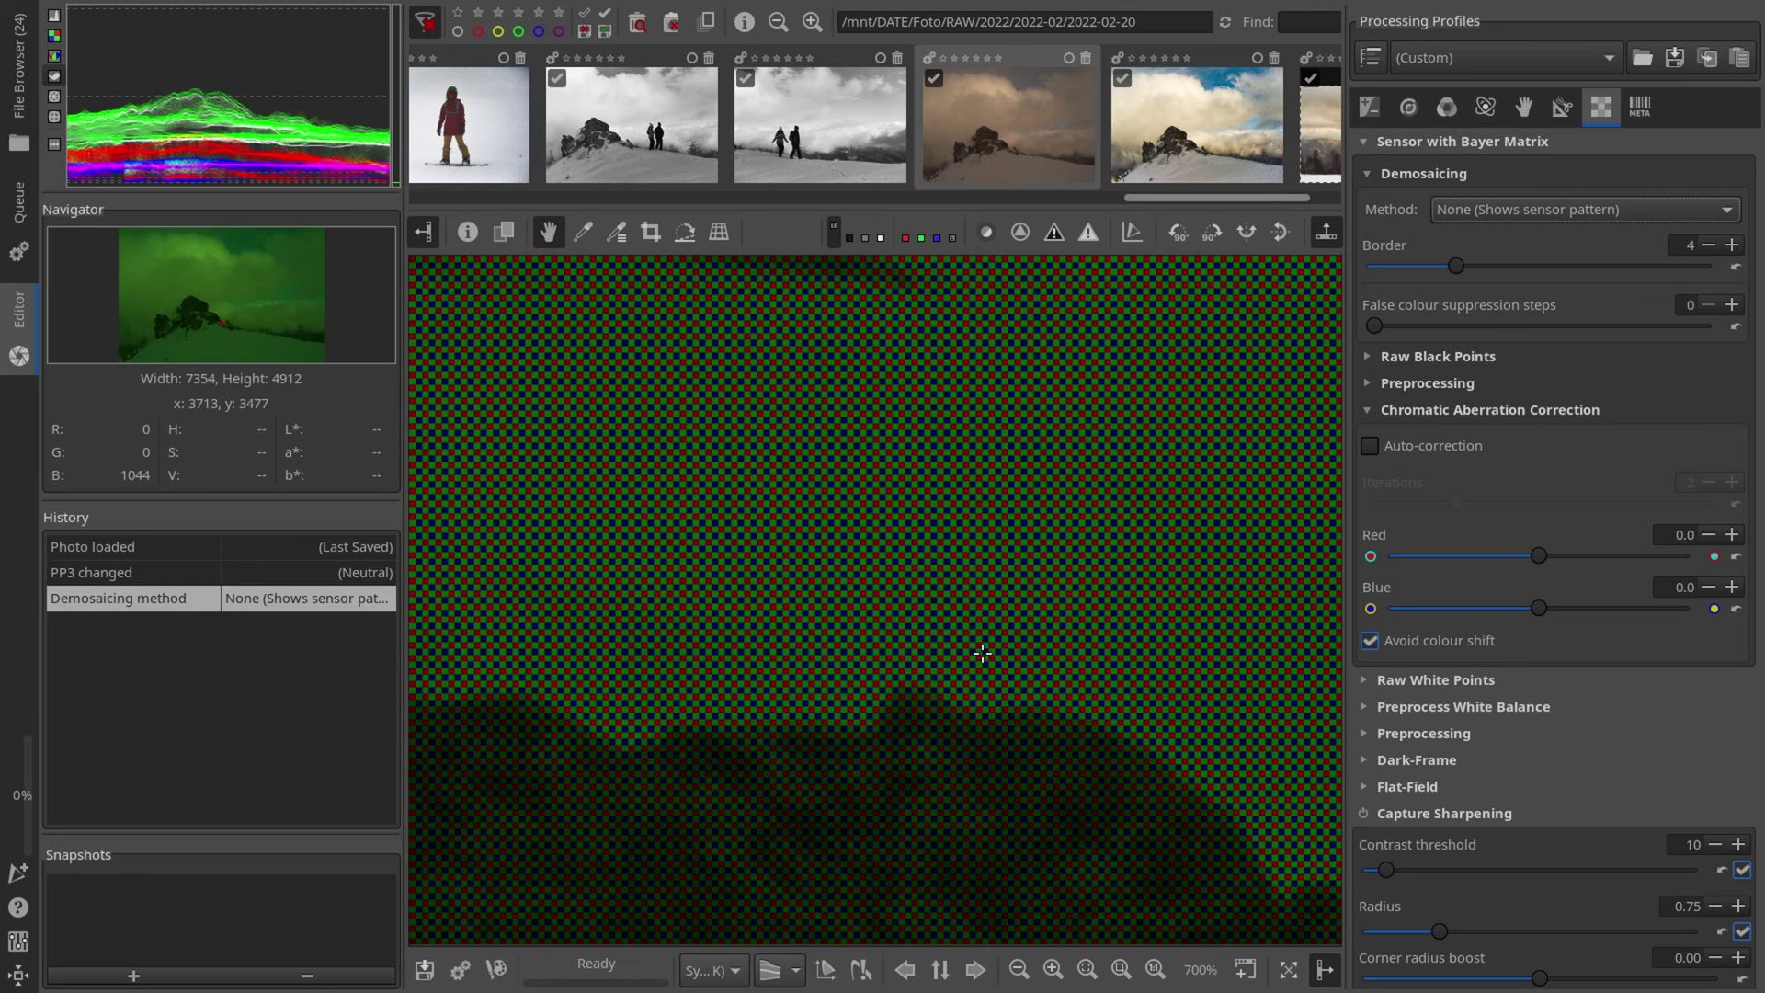
left_click_drag(998, 788, 988, 625)
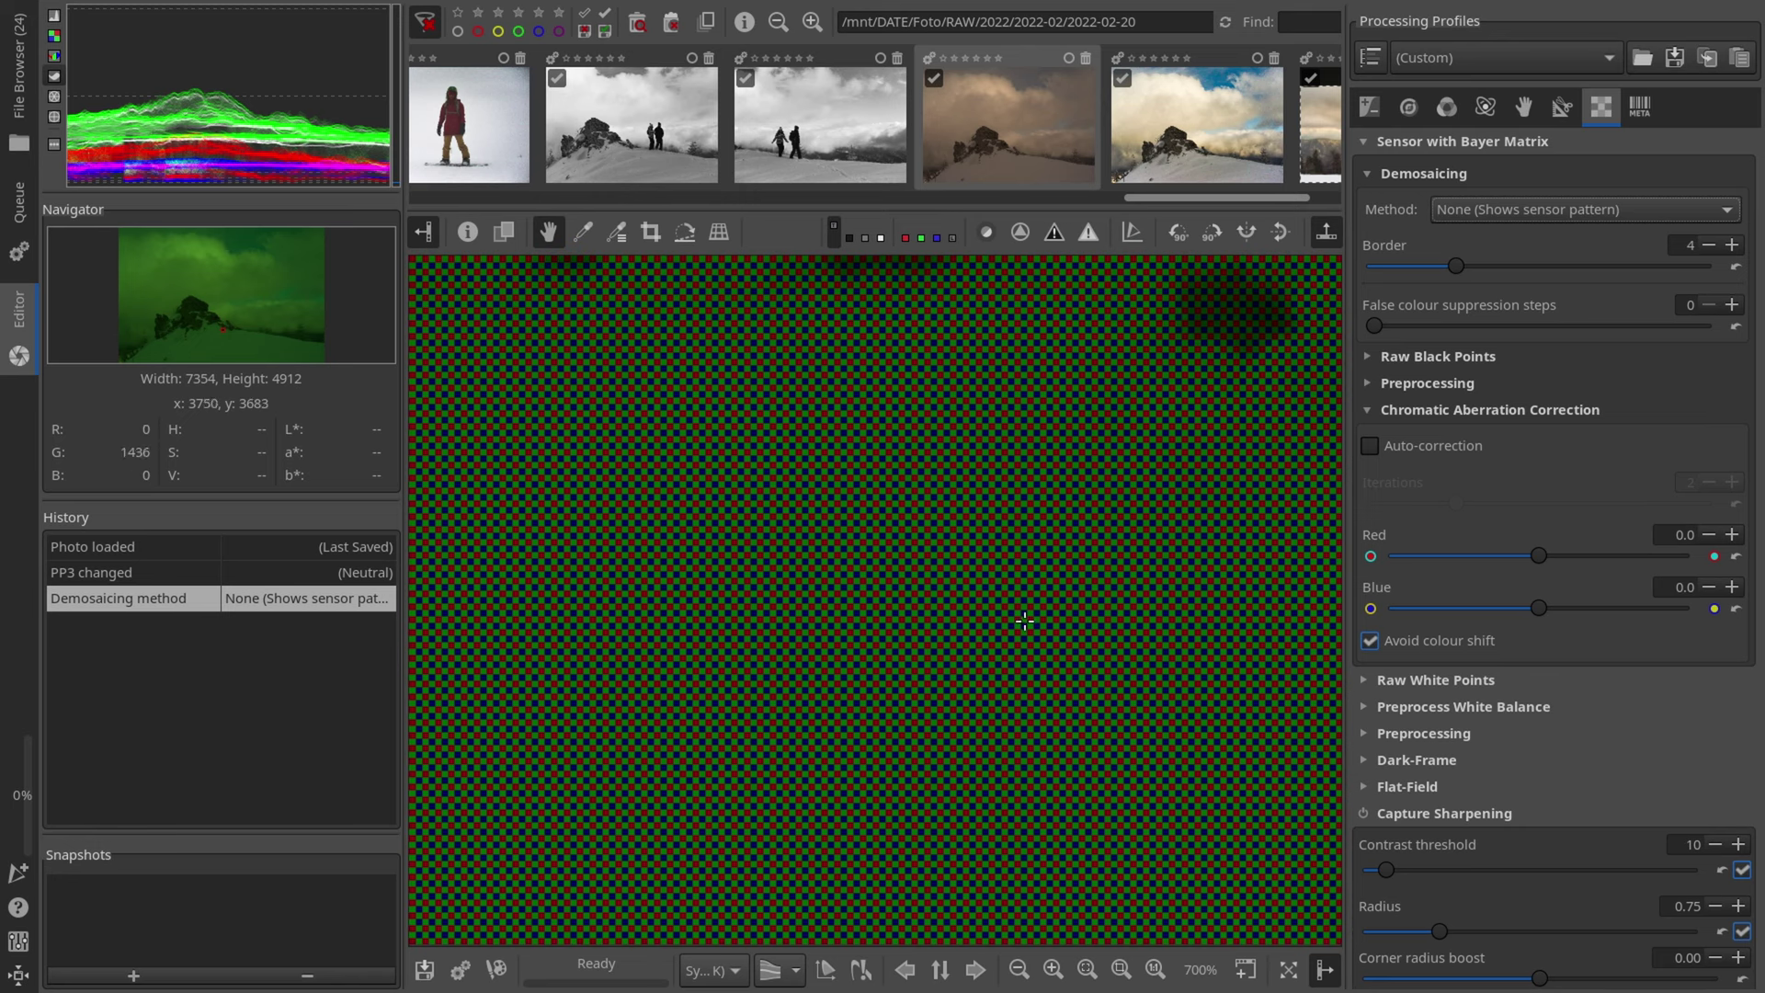
left_click_drag(988, 559, 982, 587)
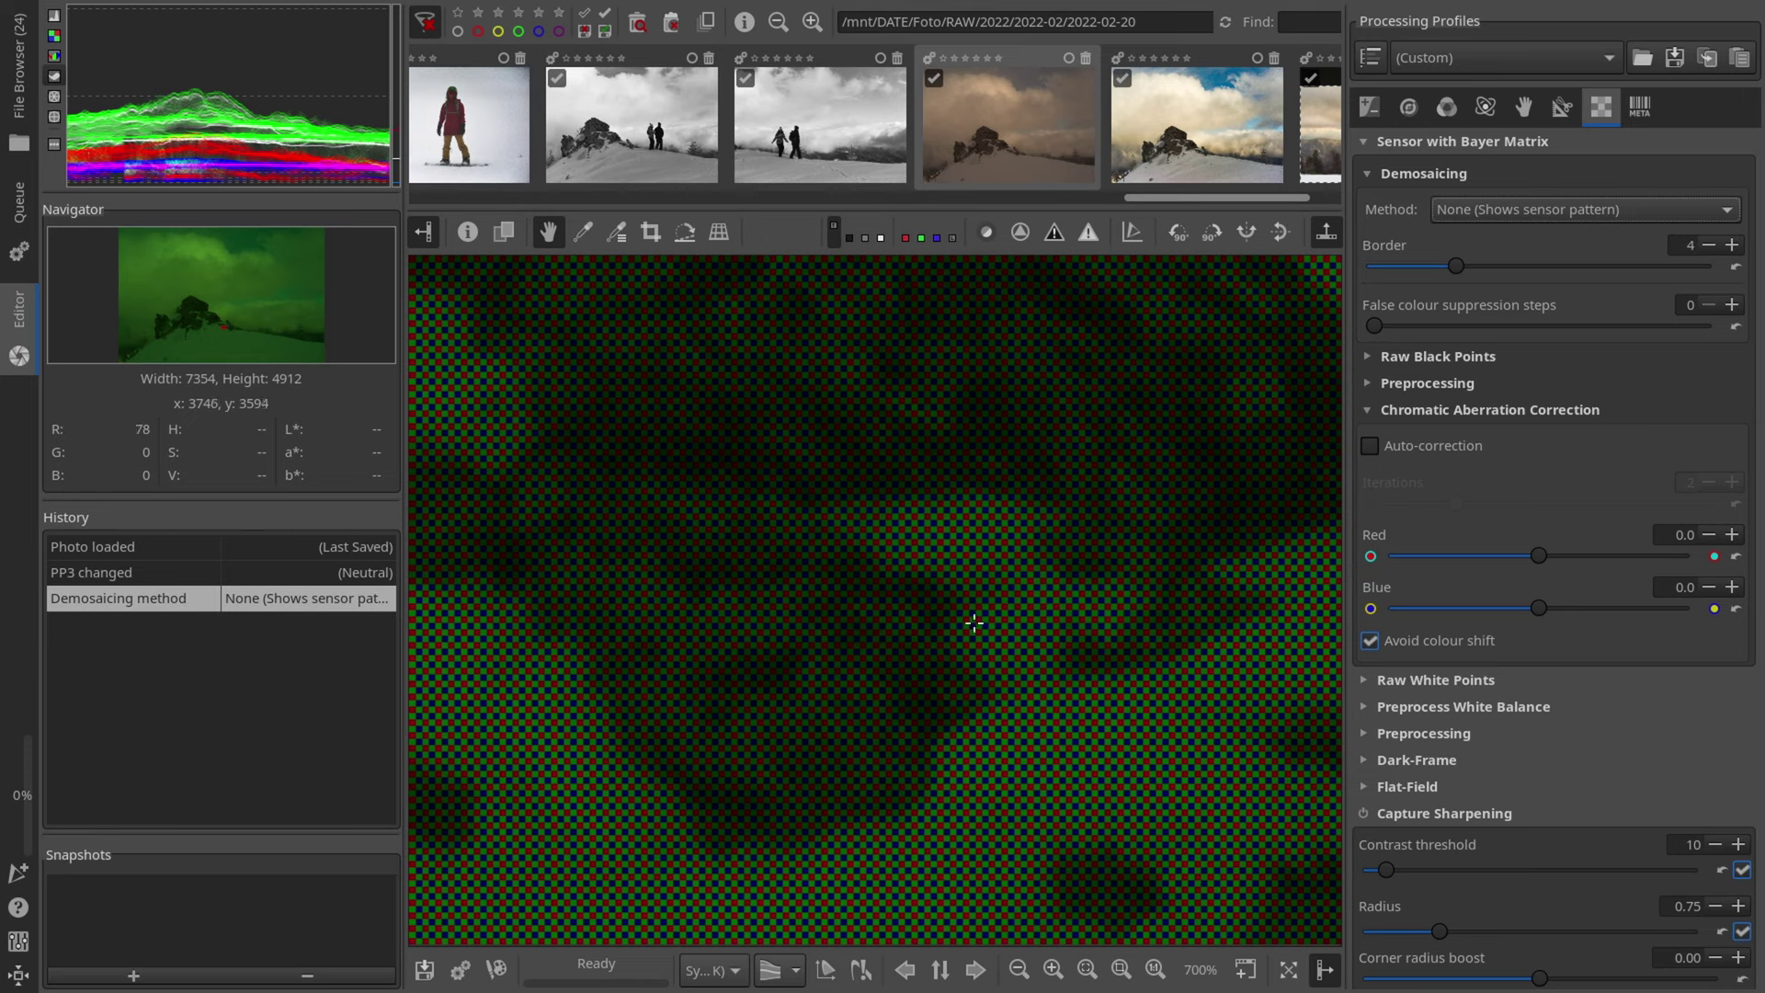
key("f")
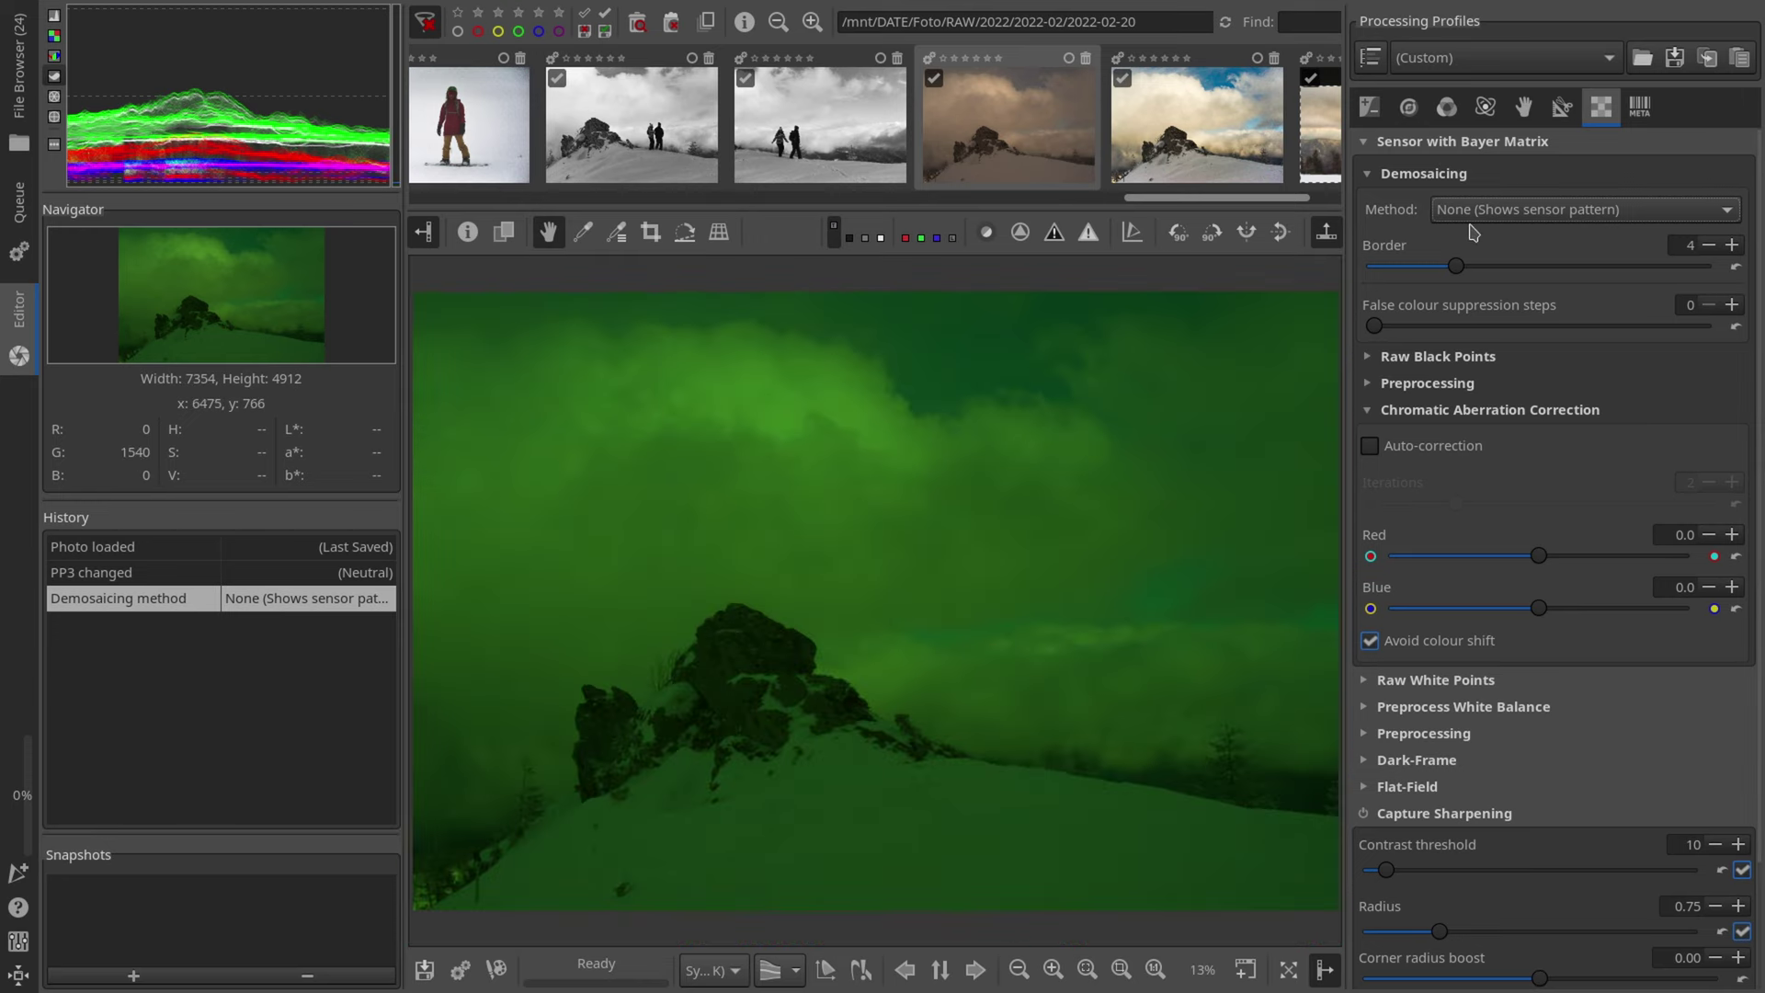
Step: Set the demosaicing method to RCD+Bilinear and inspect the rock's edge against the clouds at pixel level
left_click(1468, 219)
scroll(1471, 225, "up", 5)
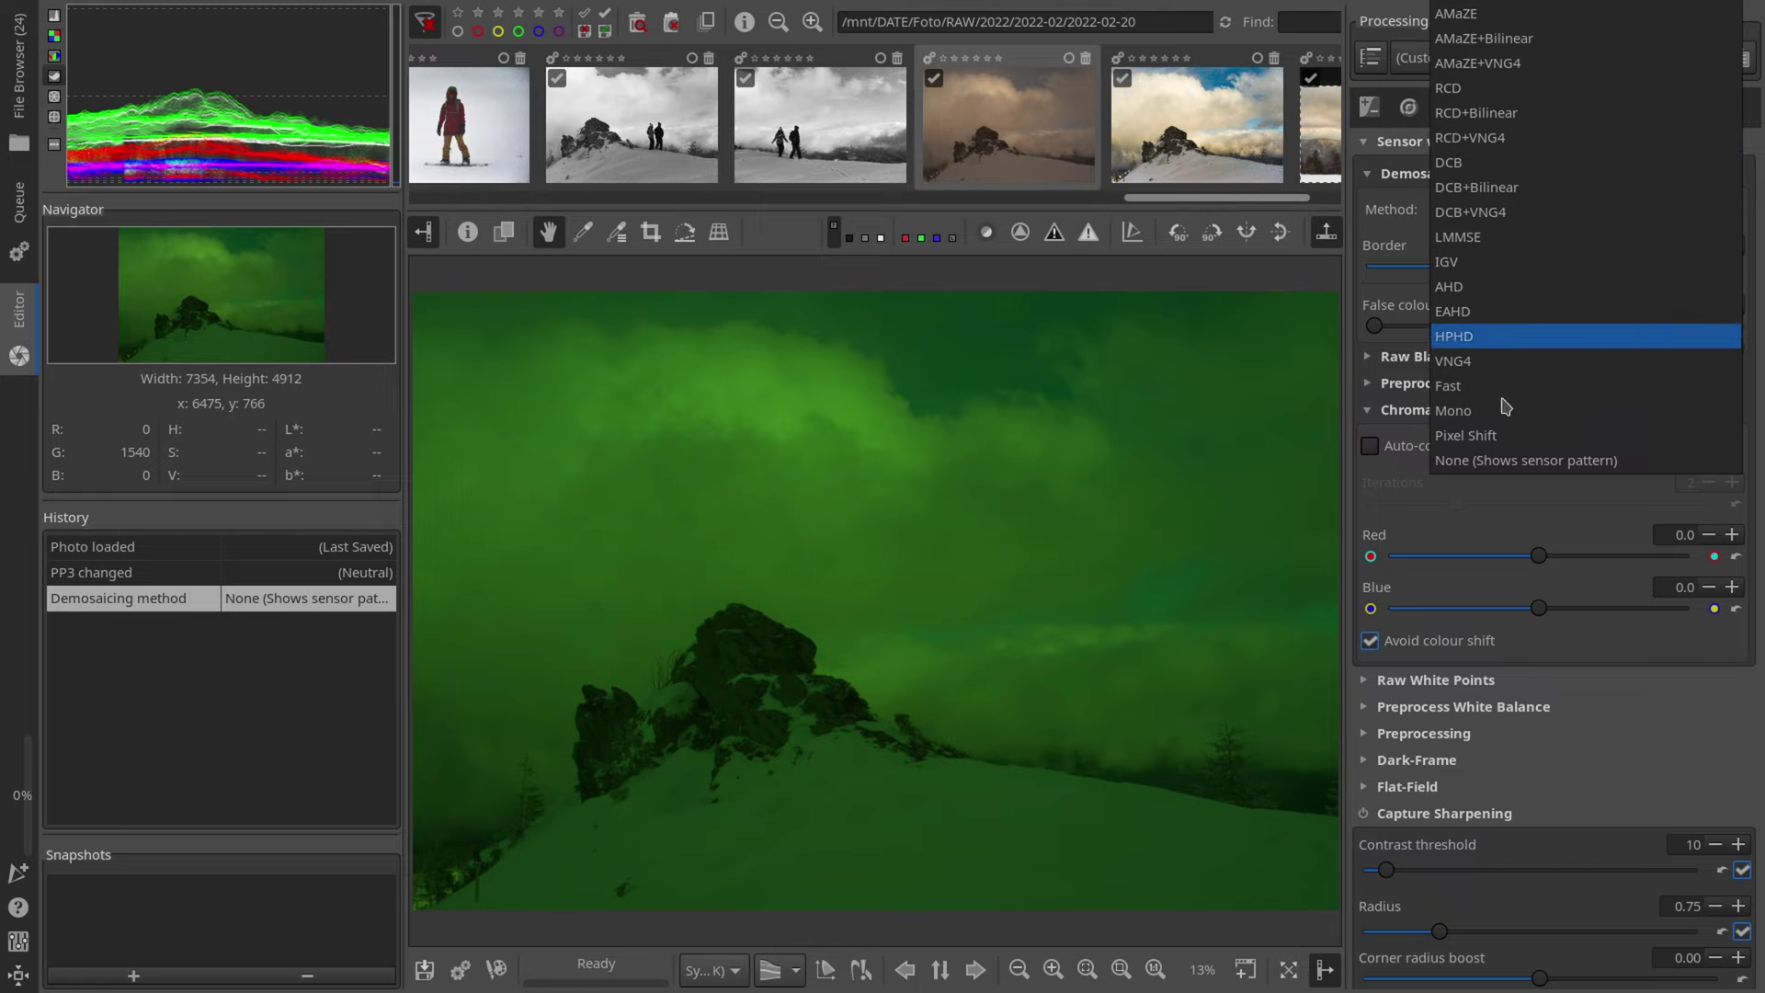
left_click(1541, 122)
scroll(930, 680, "up", 10)
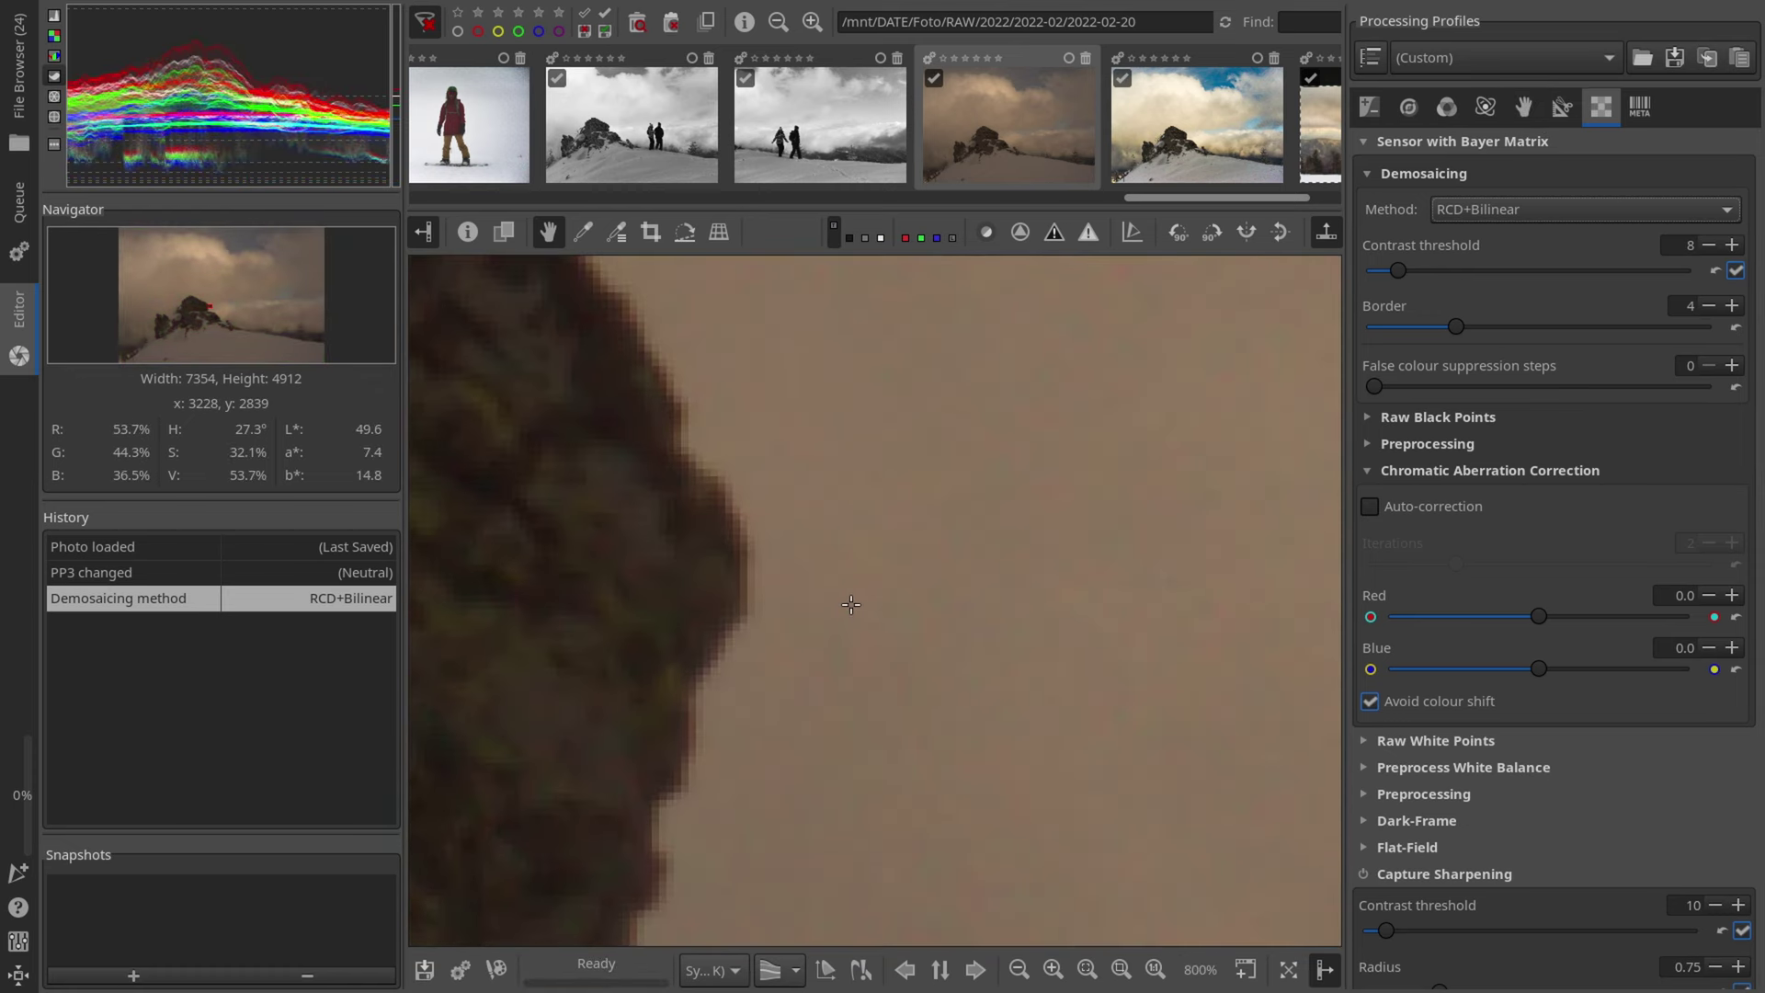
scroll(797, 612, "up", 1)
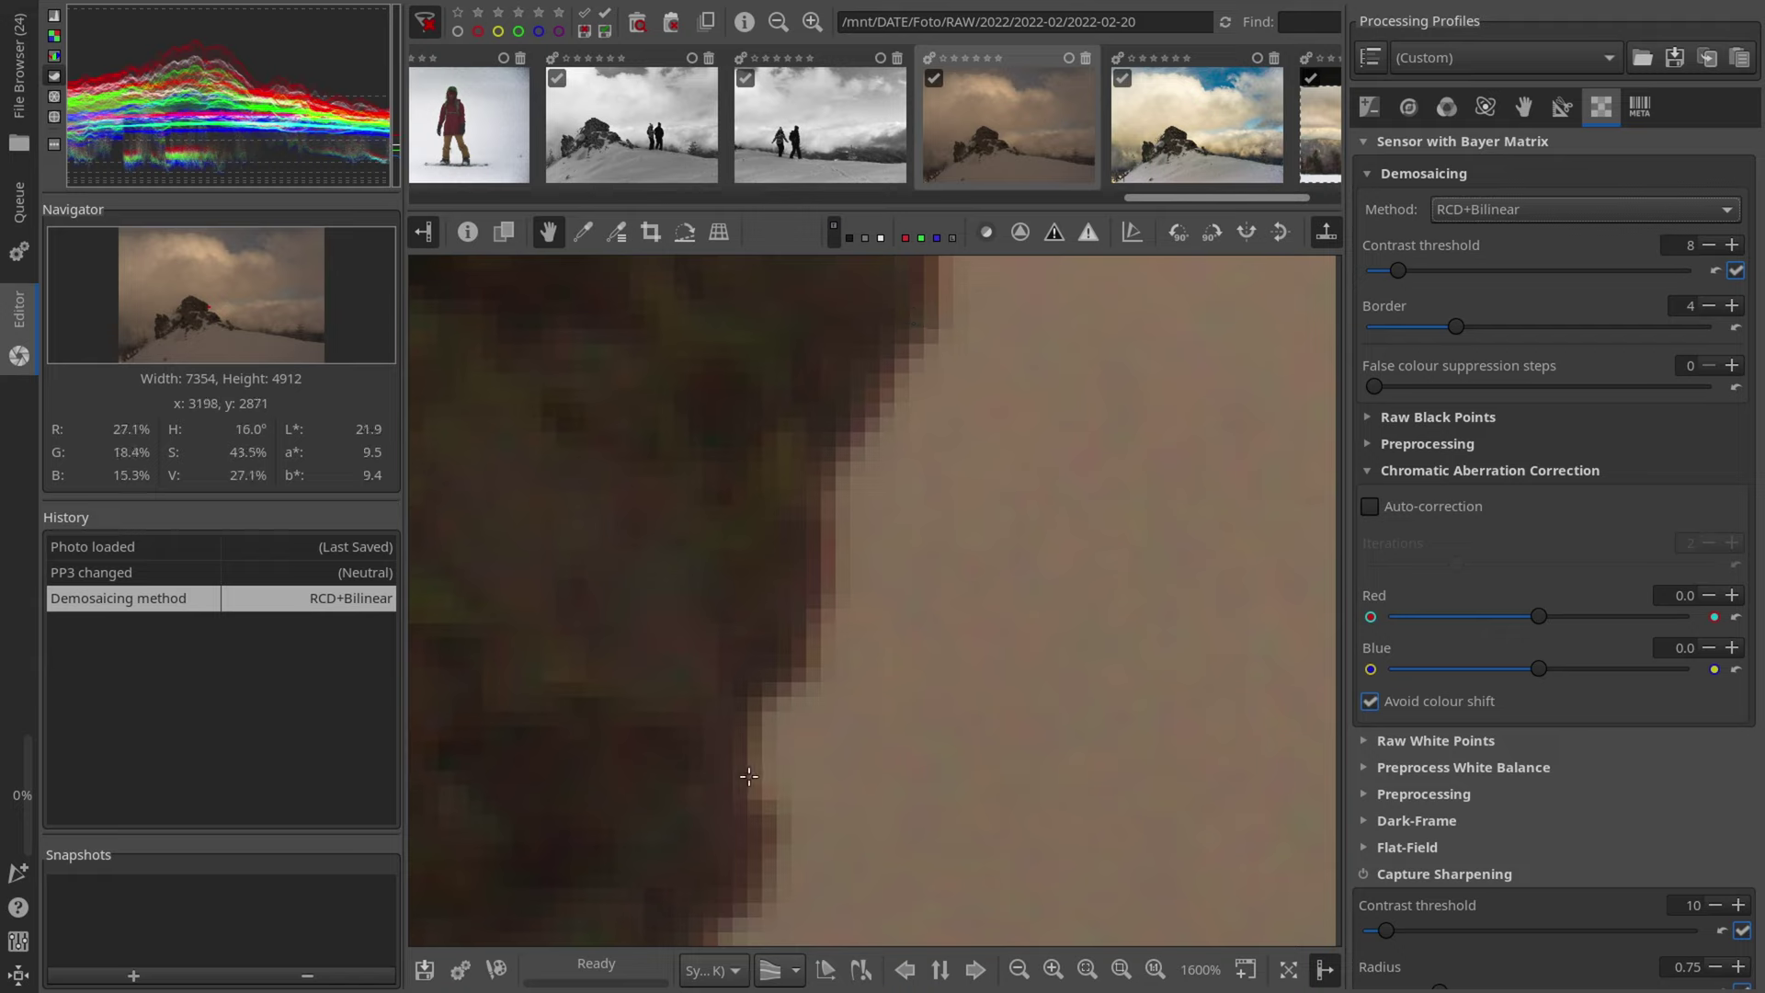
Step: Try the IGV demosaicing method on the magnified rock edge for comparison, and restore RCD+Bilinear
left_click(1471, 211)
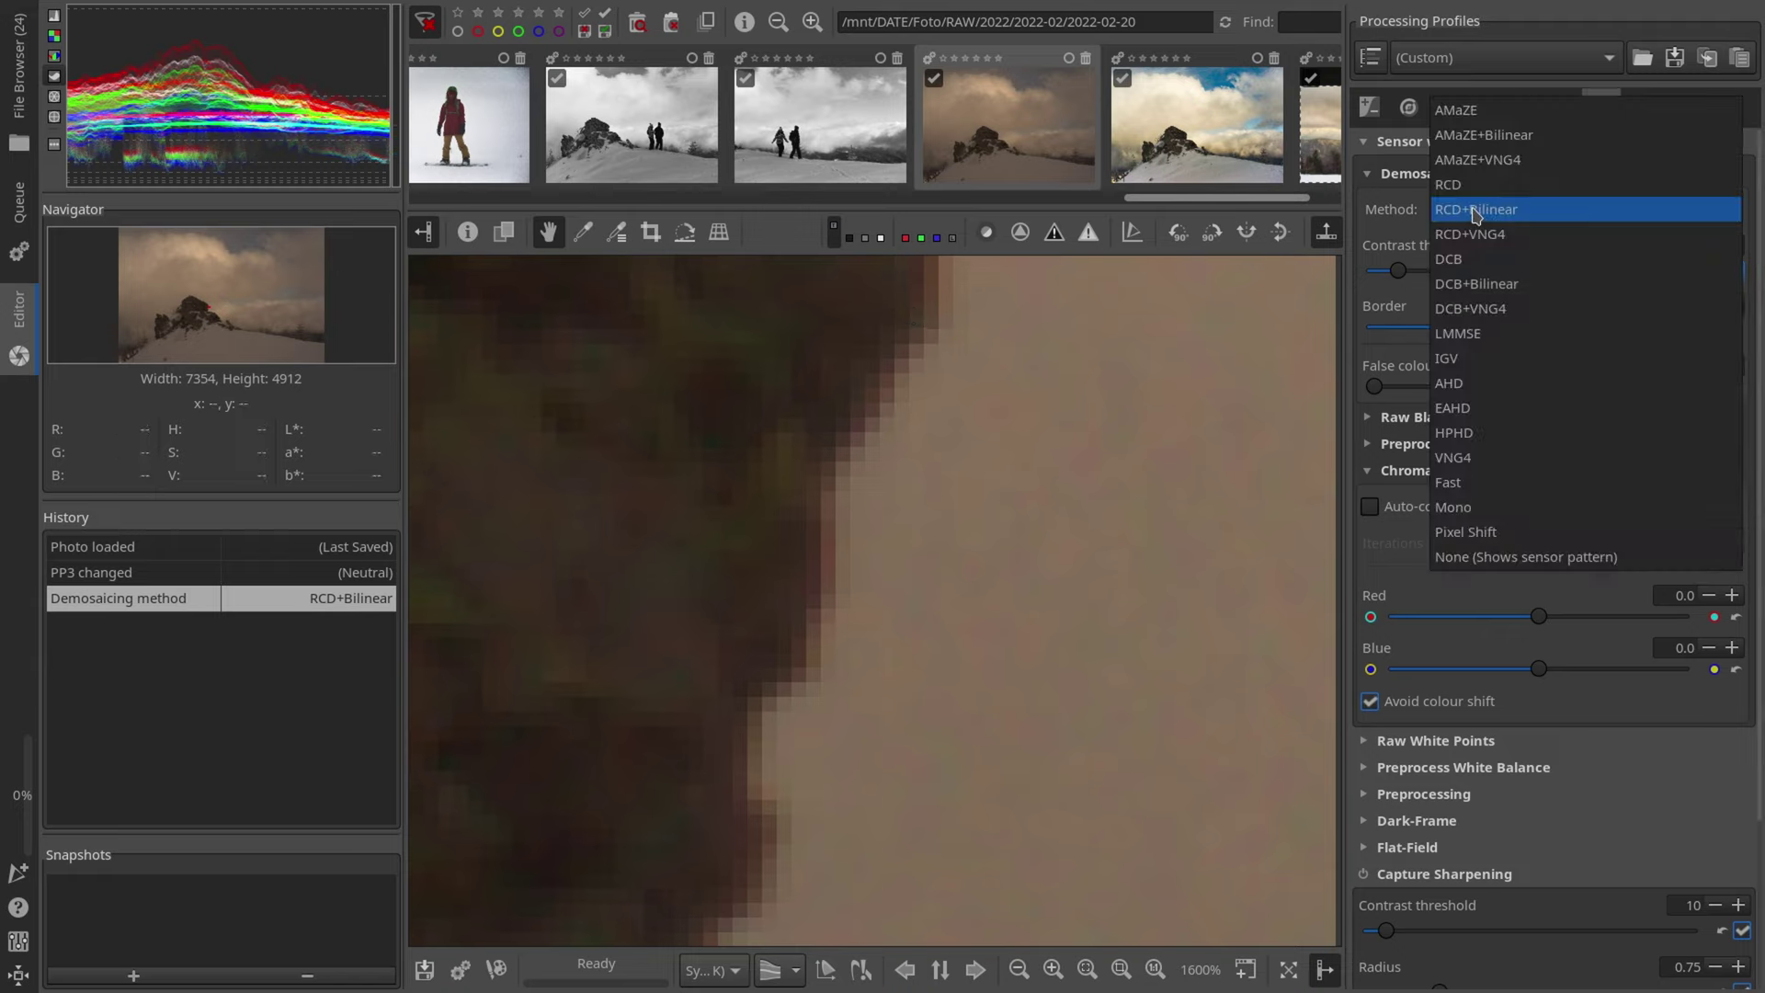
left_click(1500, 371)
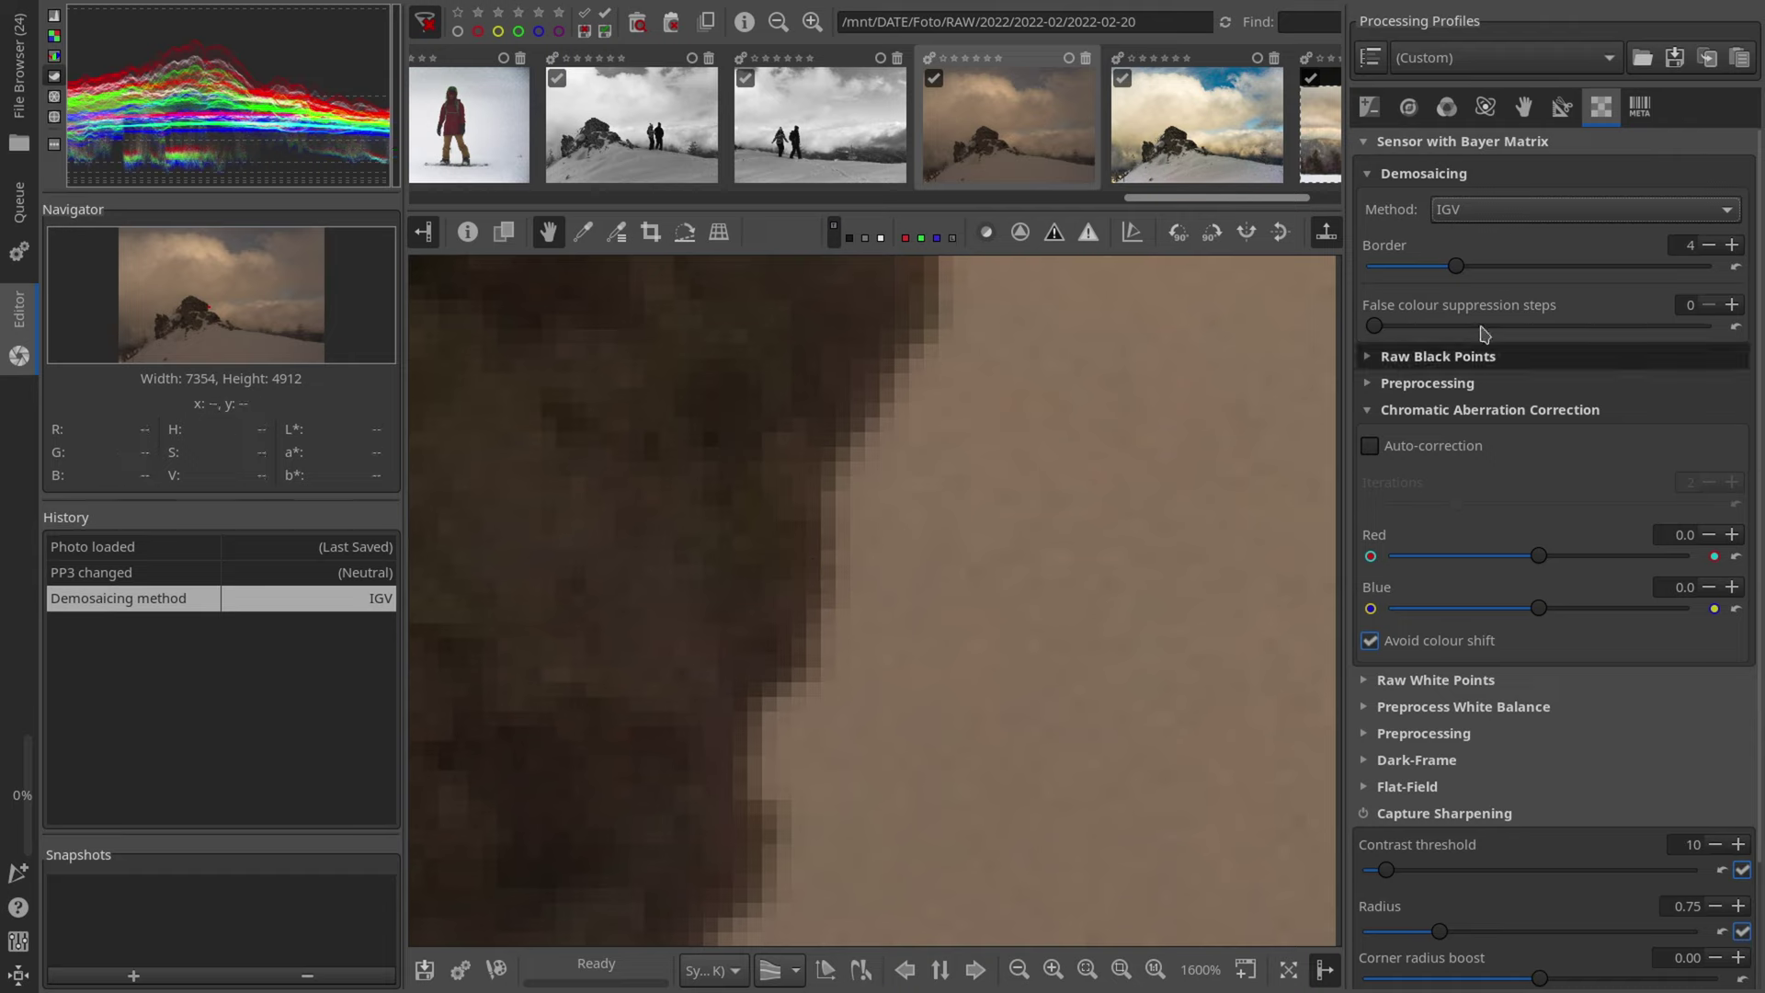
left_click(1487, 215)
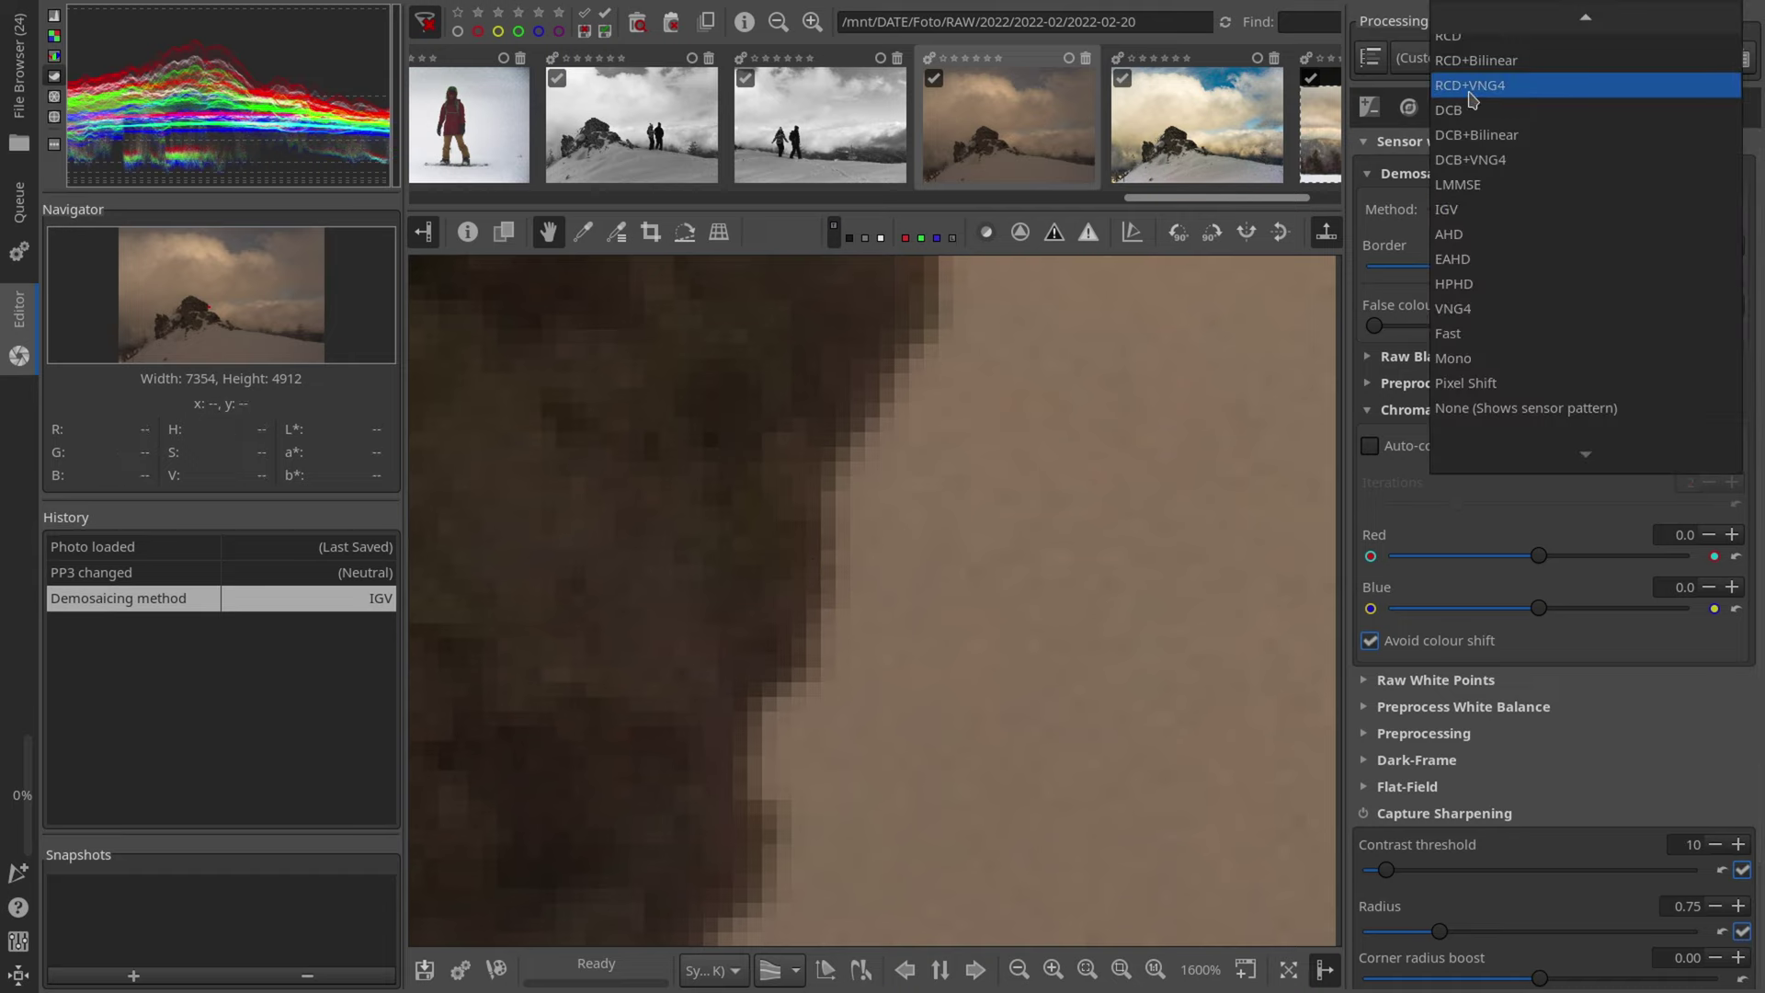
left_click(1475, 60)
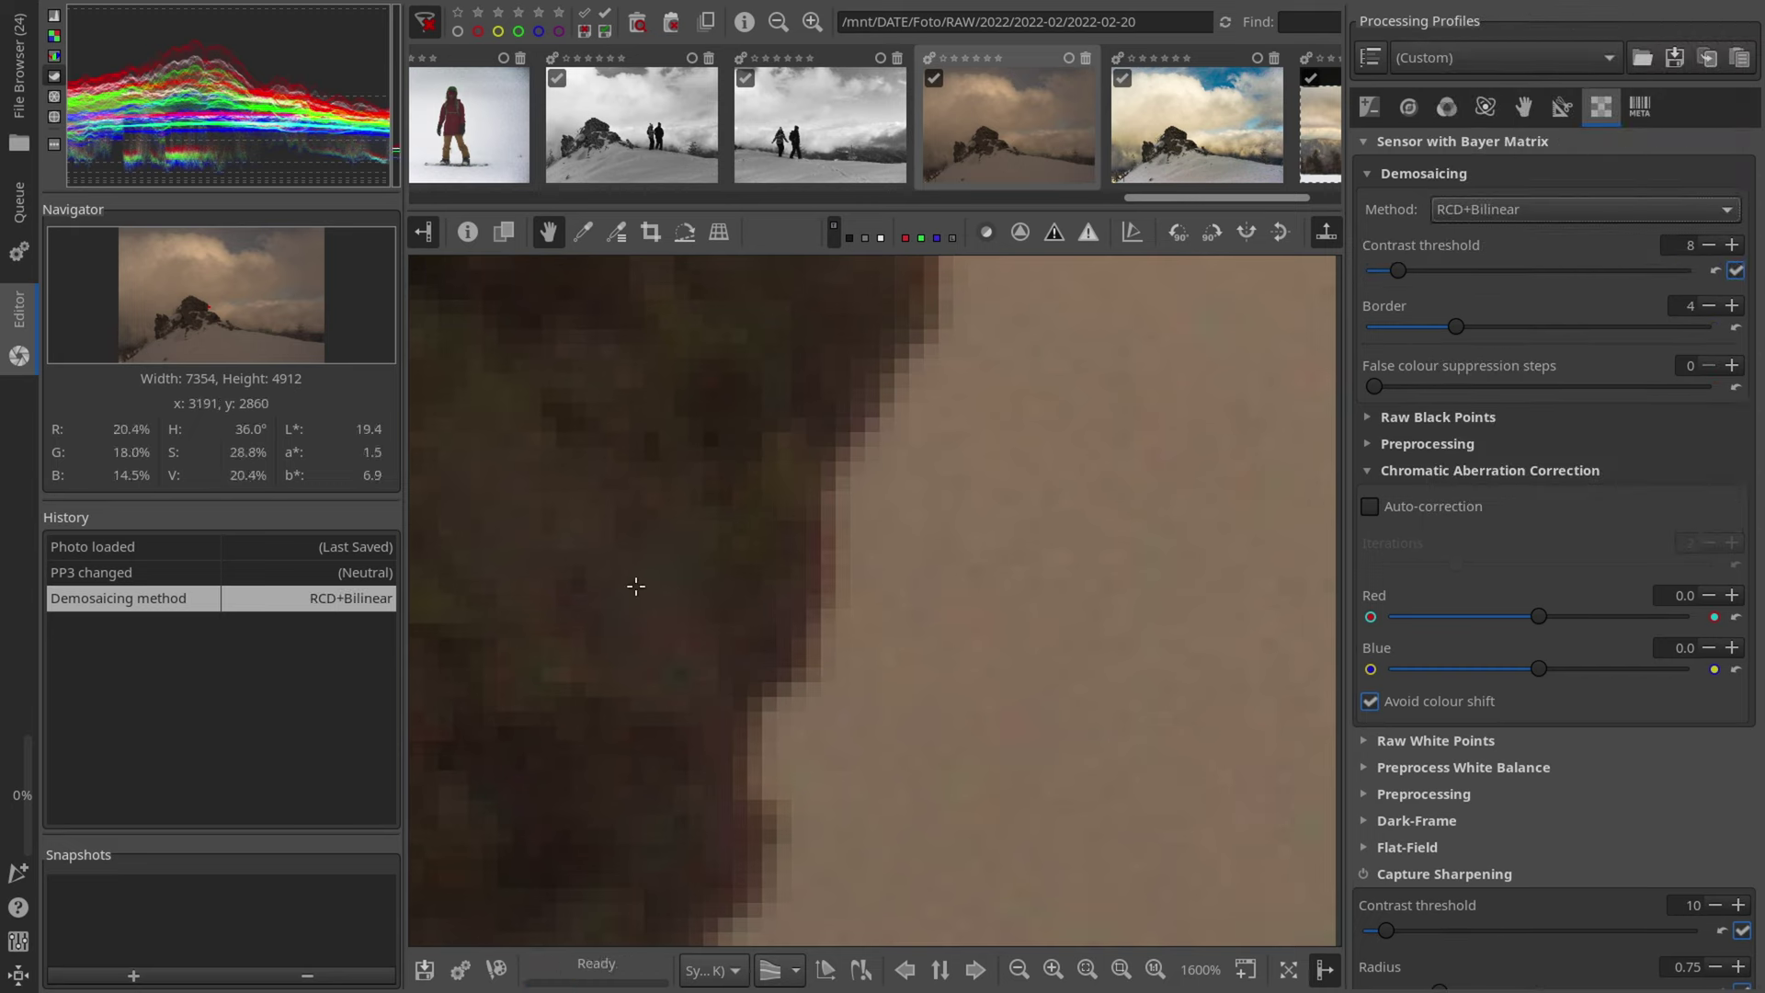
key("f")
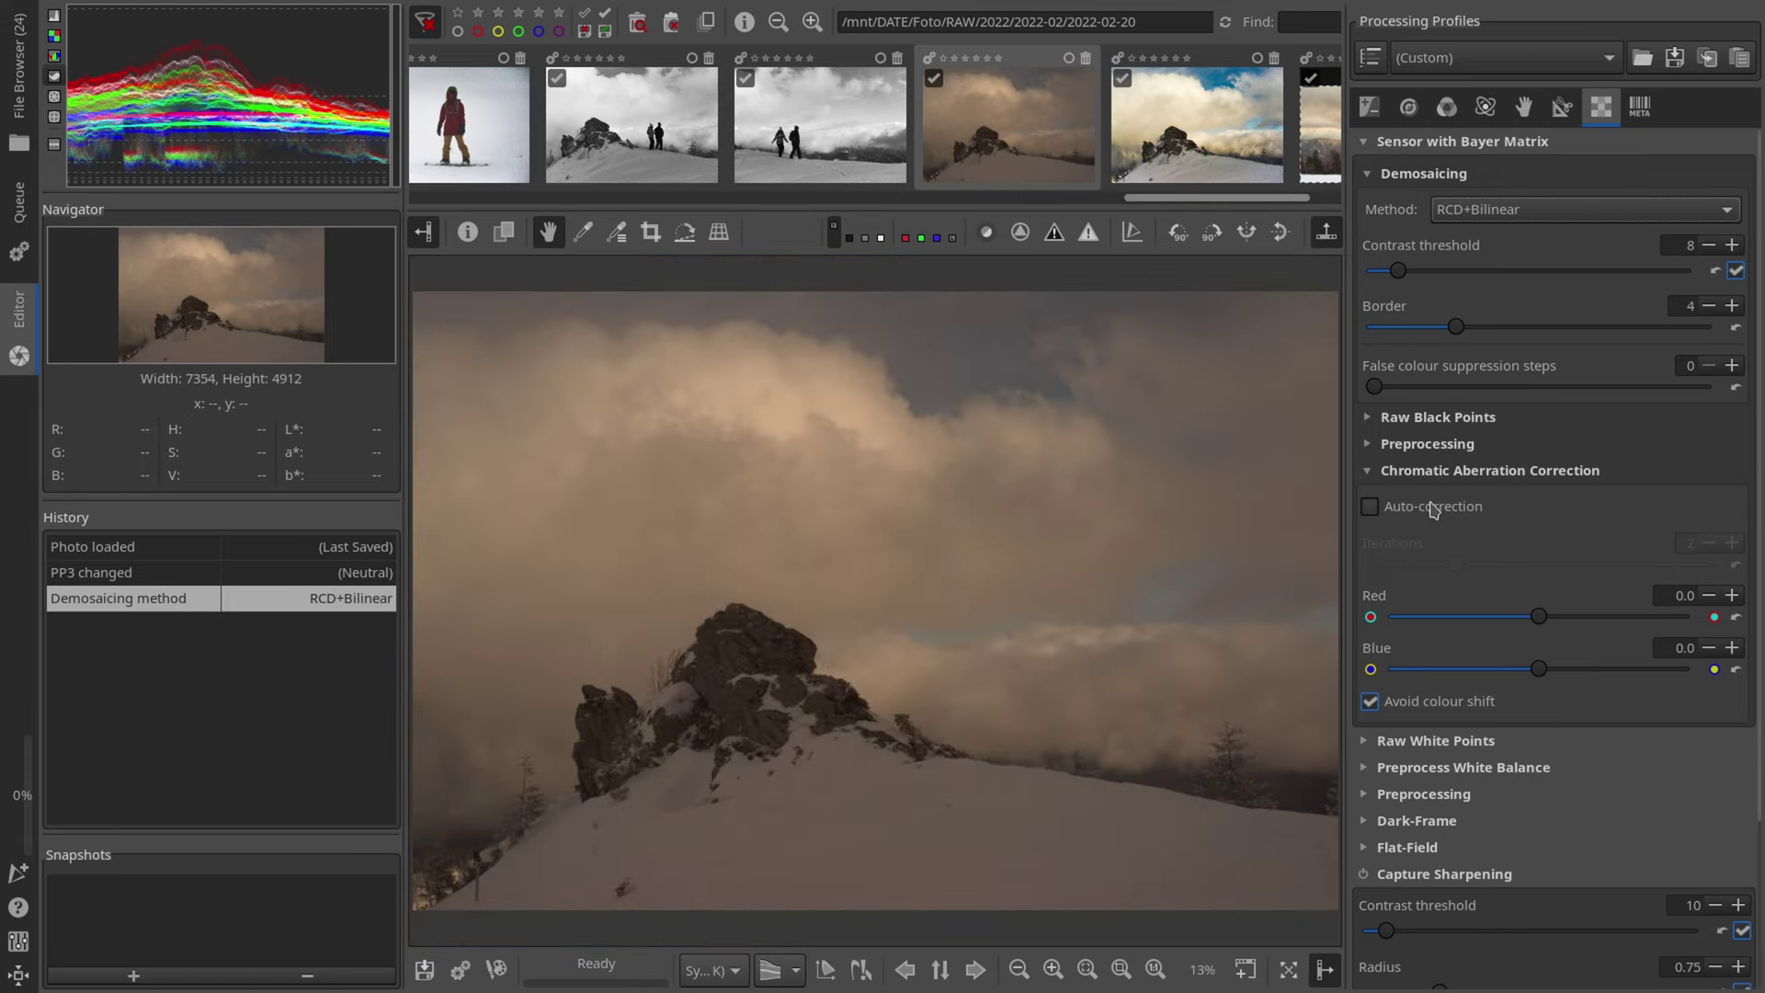
Step: Enable automatic raw chromatic aberration correction and turn on Capture Sharpening, comparing the photo with sharpening on and off
left_click(1369, 507)
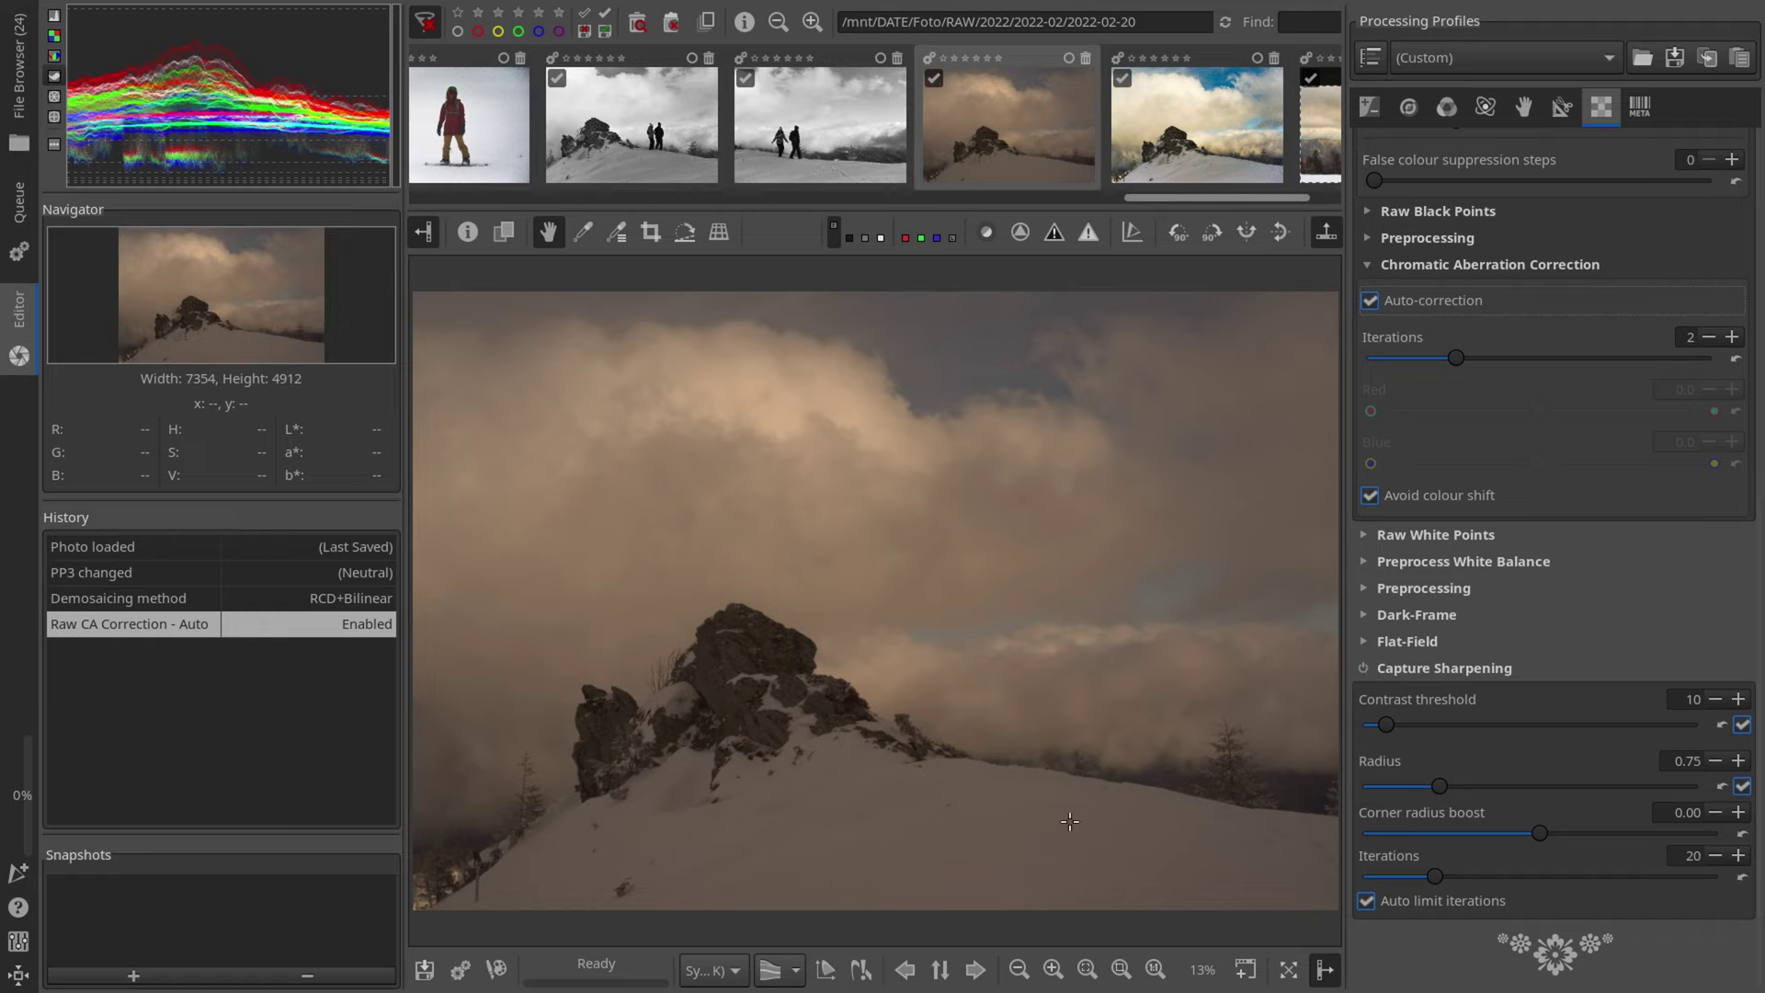
left_click(1364, 669)
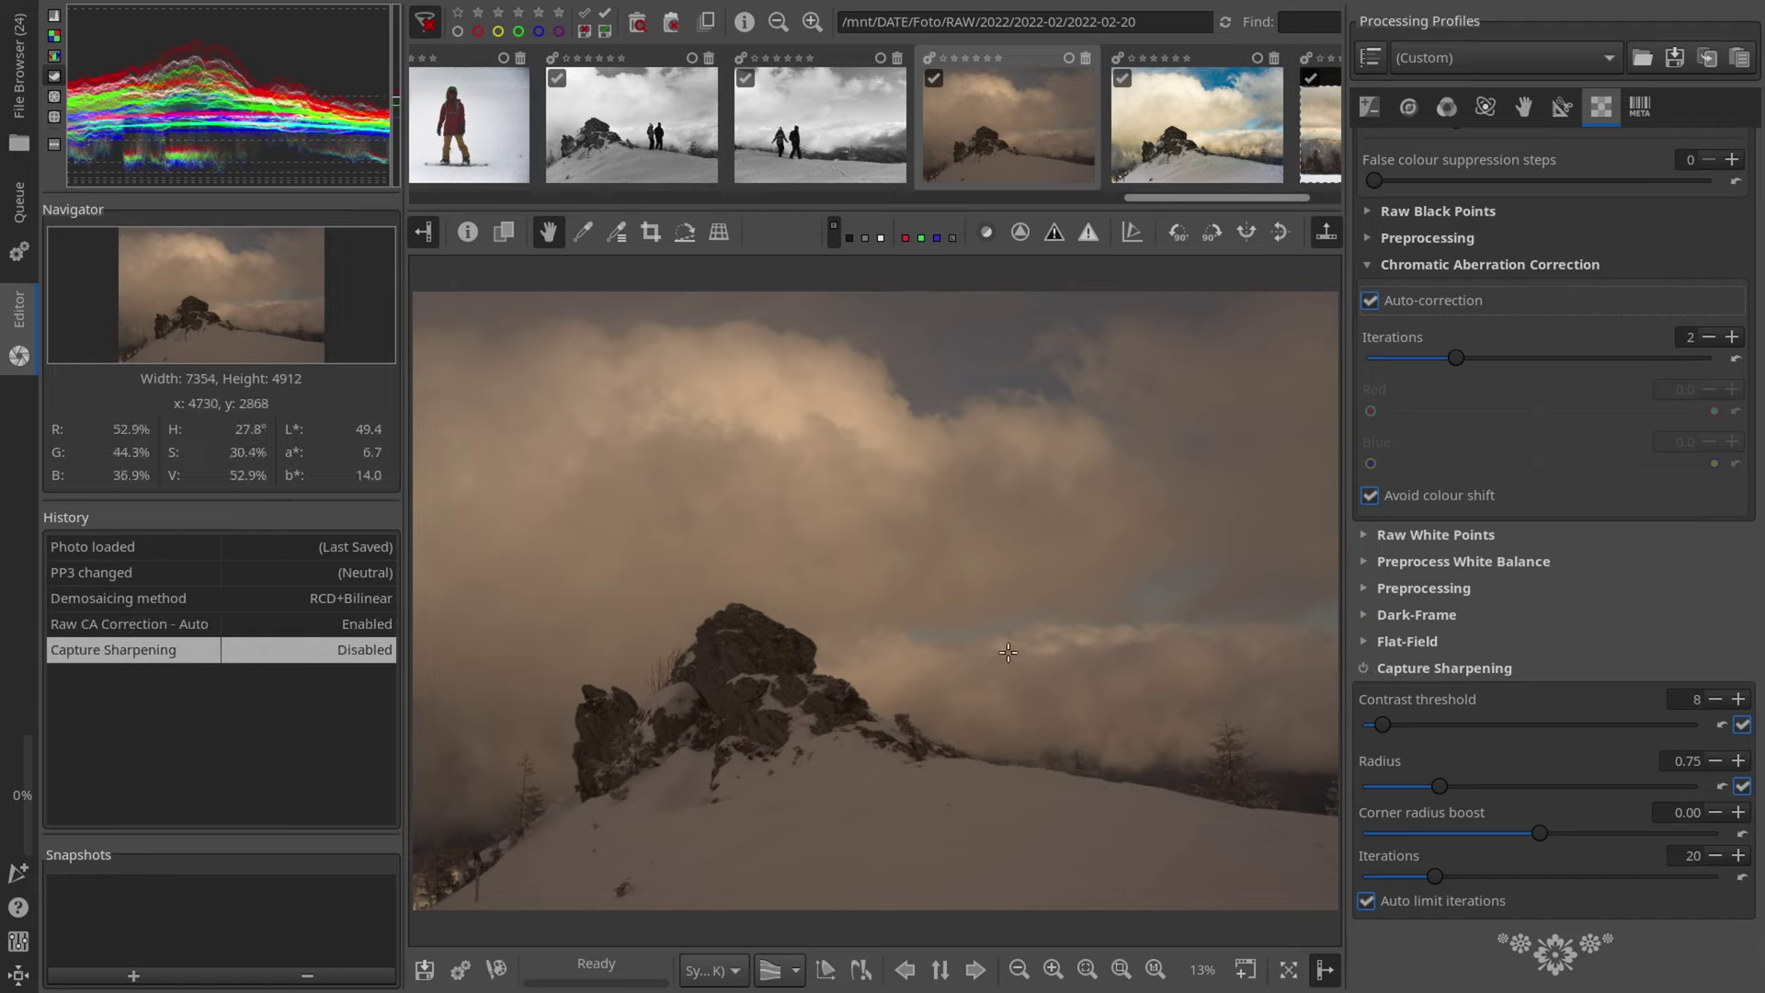
left_click(1364, 668)
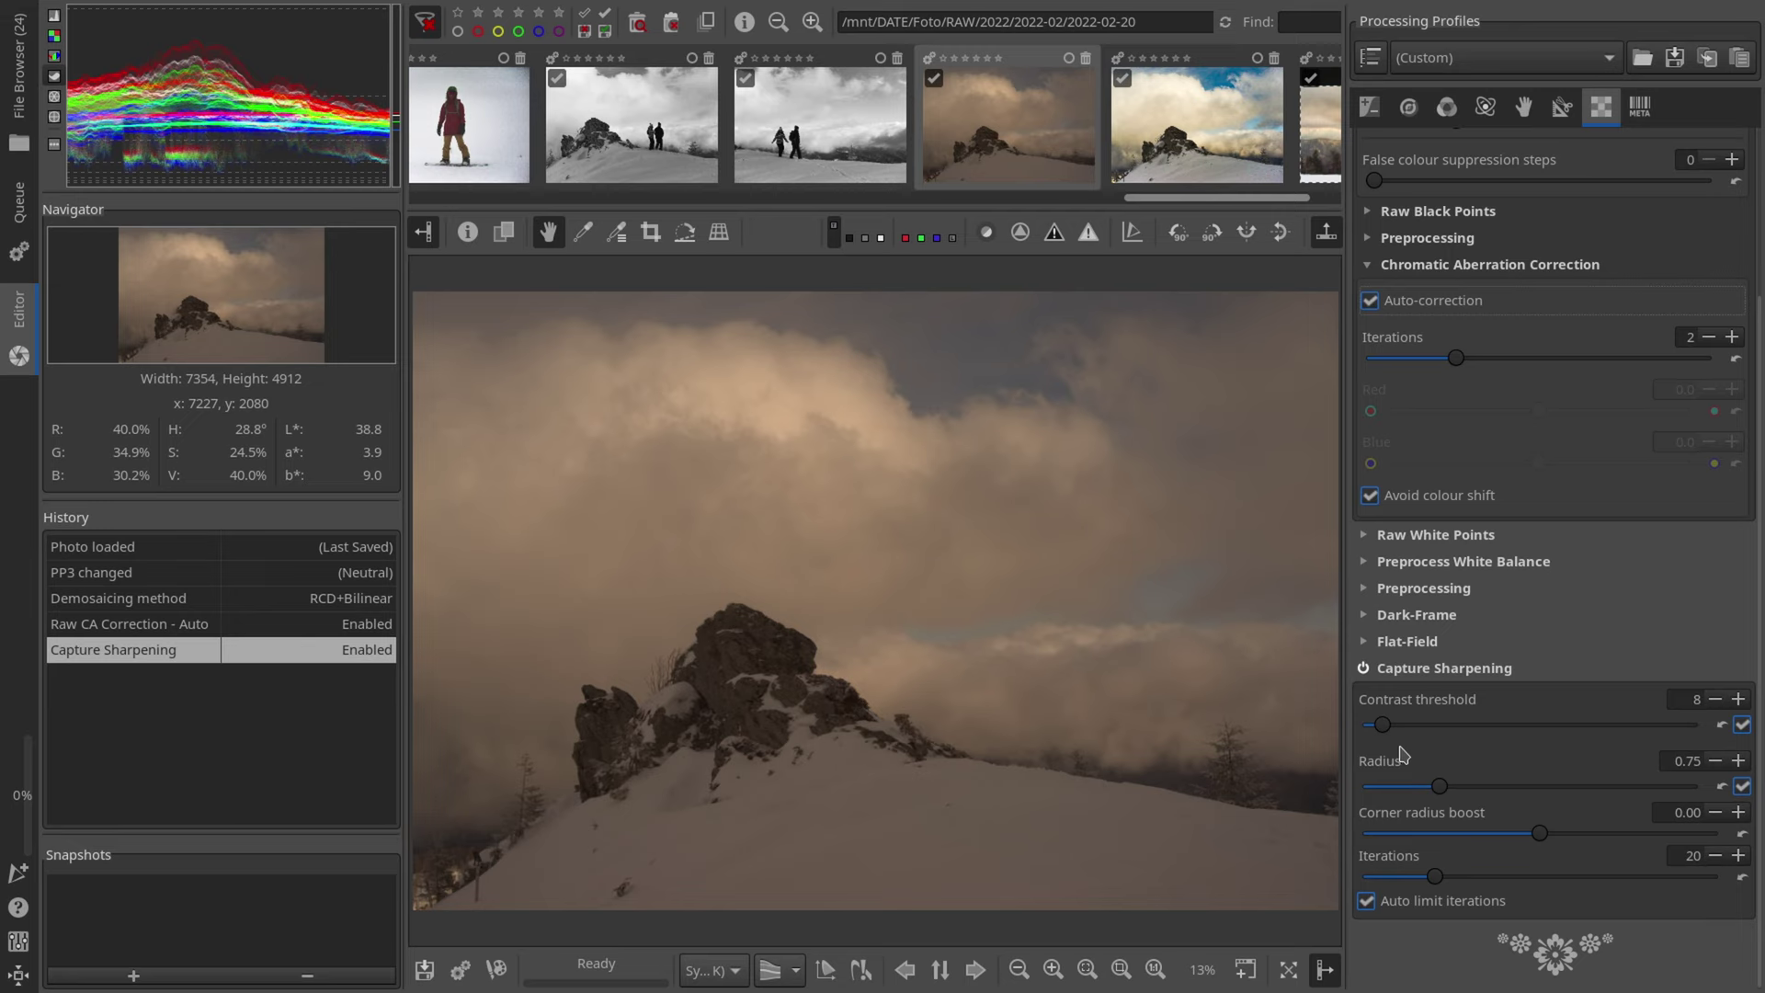
Step: Enable L*a*b* Adjustments with contrast set to 30, and compare the photo with the adjustments off and on
left_click(1371, 108)
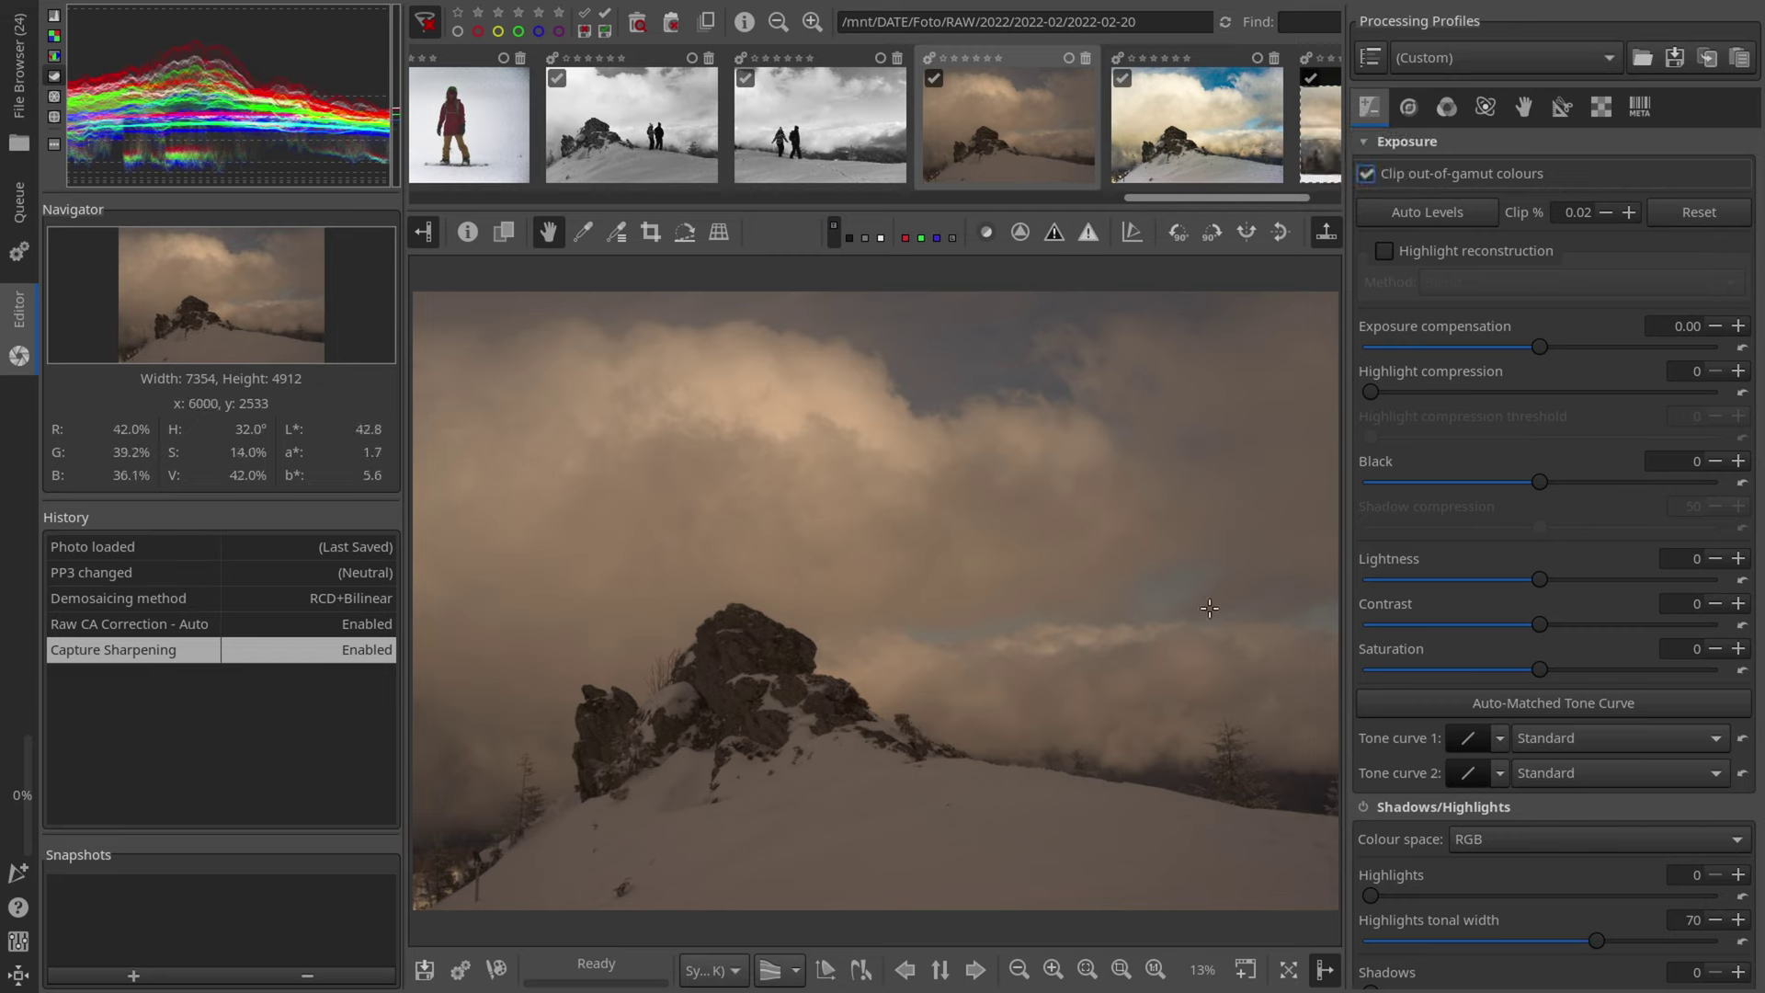
scroll(1560, 579, "down", 15)
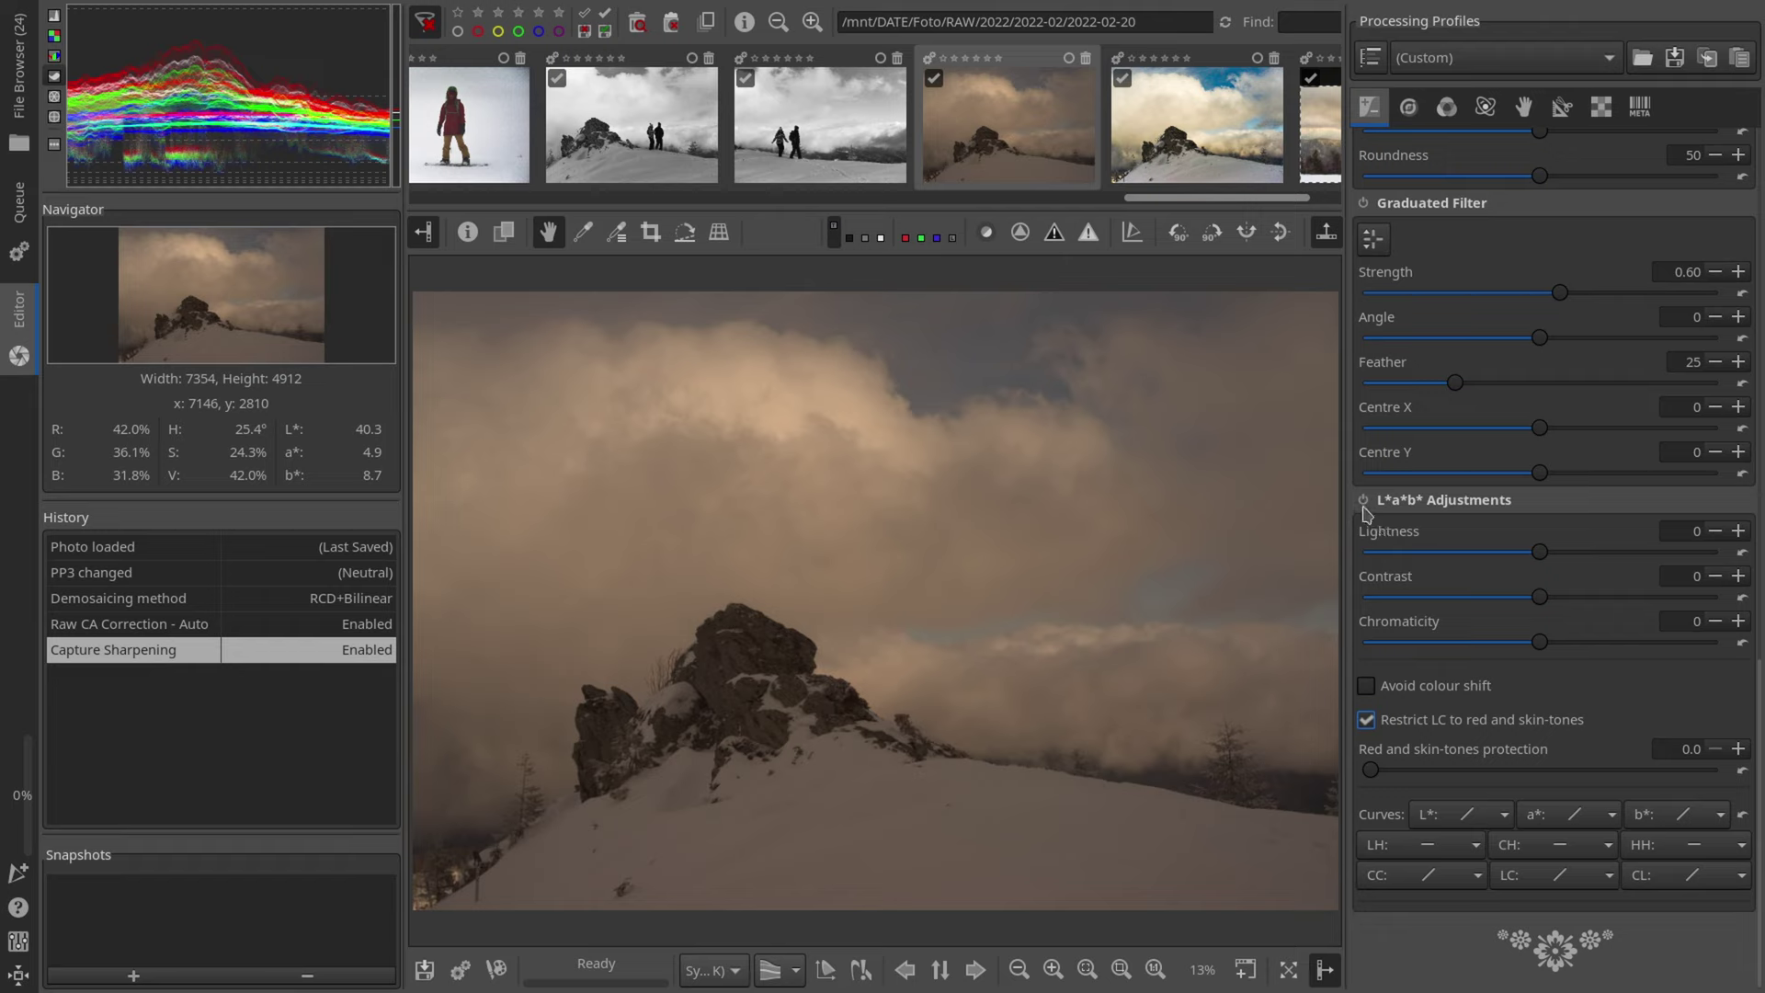
left_click(1363, 500)
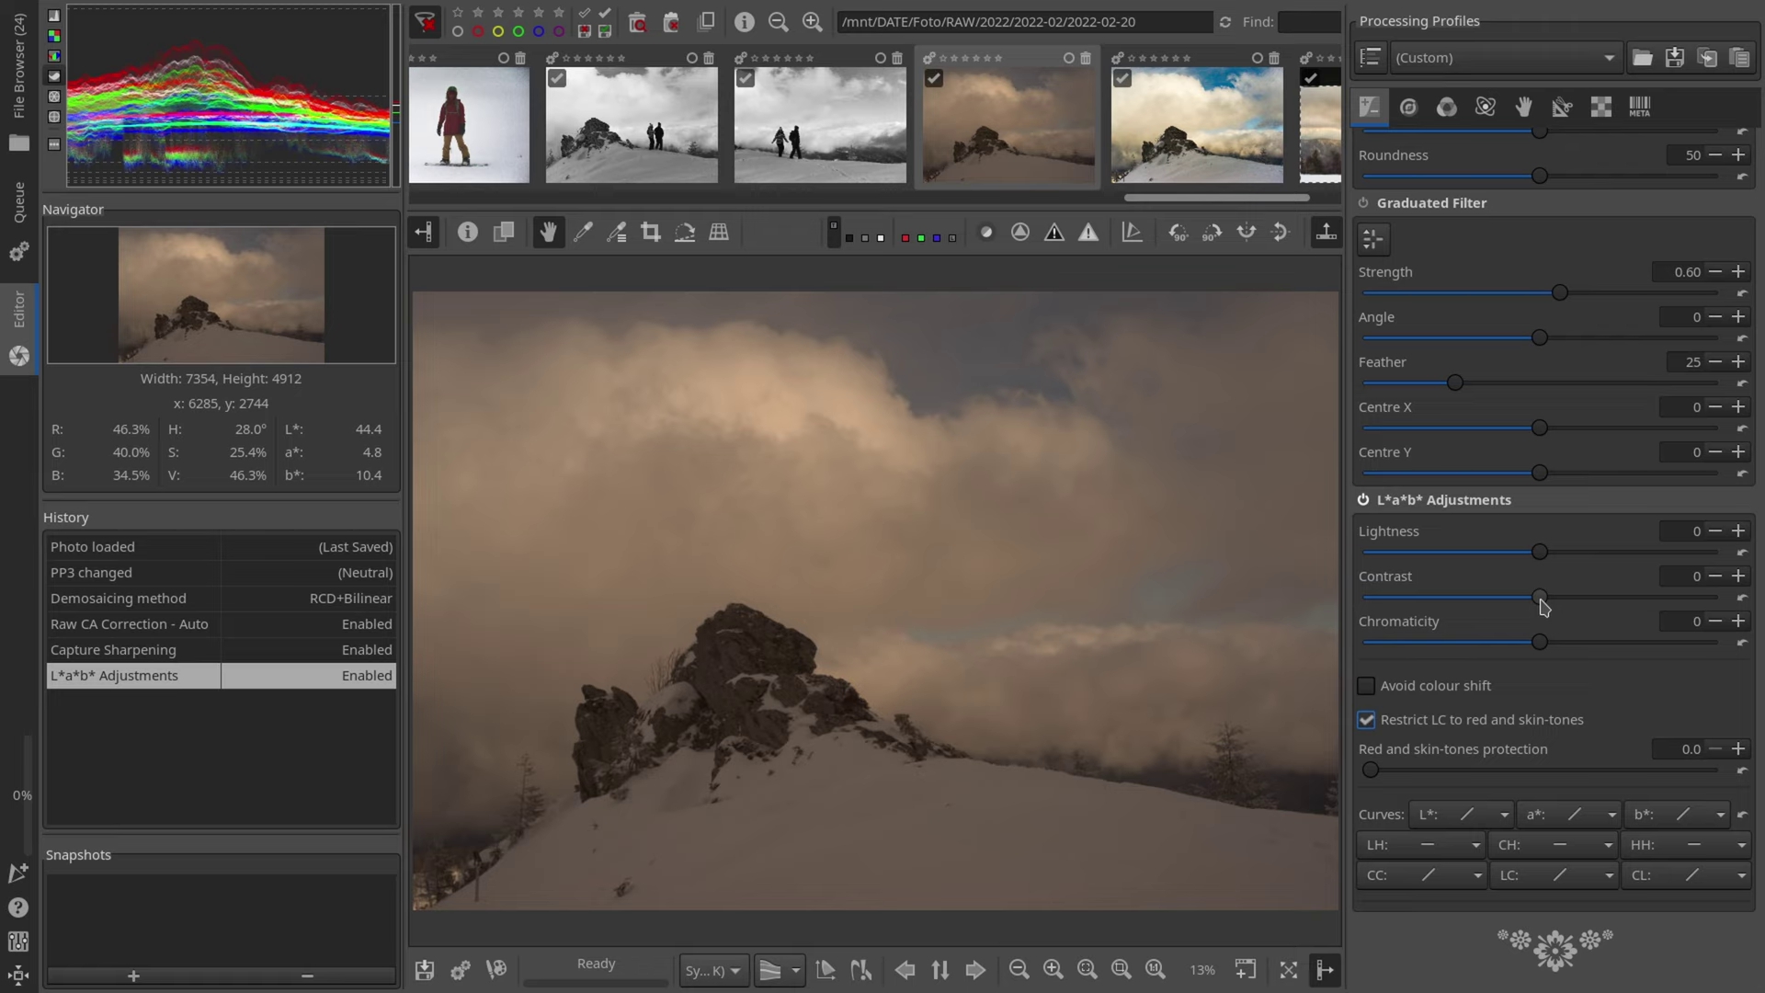
left_click_drag(1539, 596, 1604, 603)
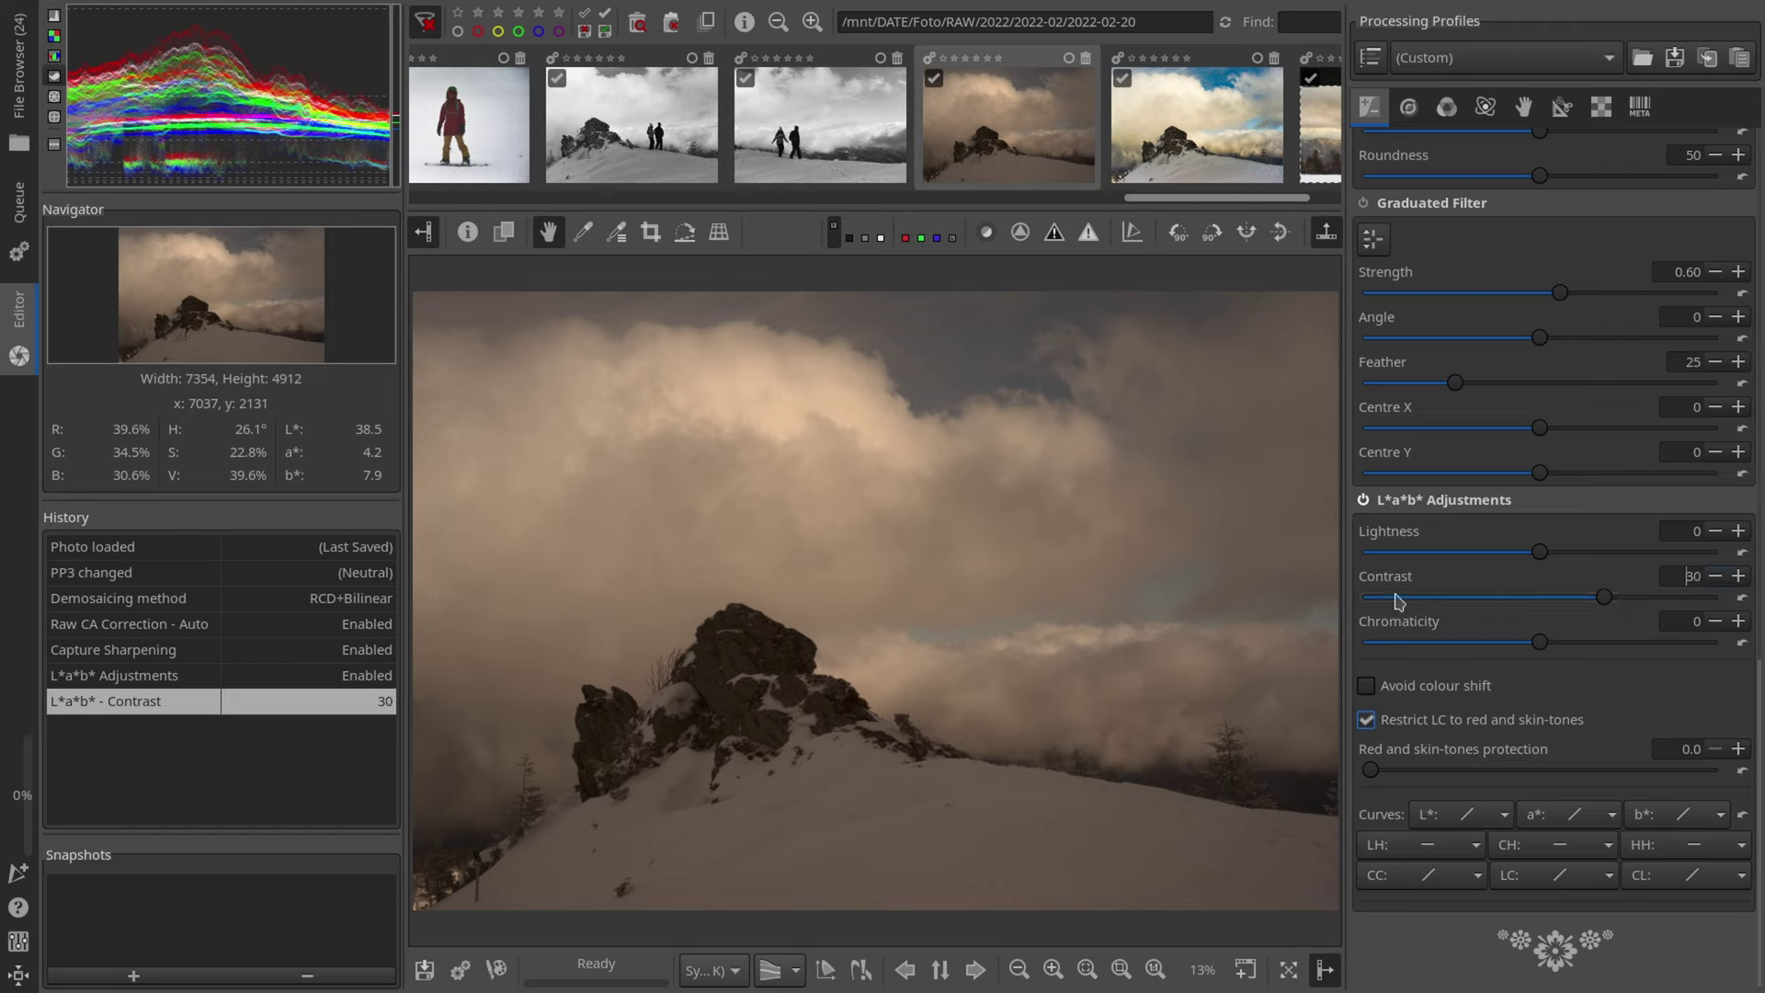
left_click(1364, 501)
left_click(1363, 500)
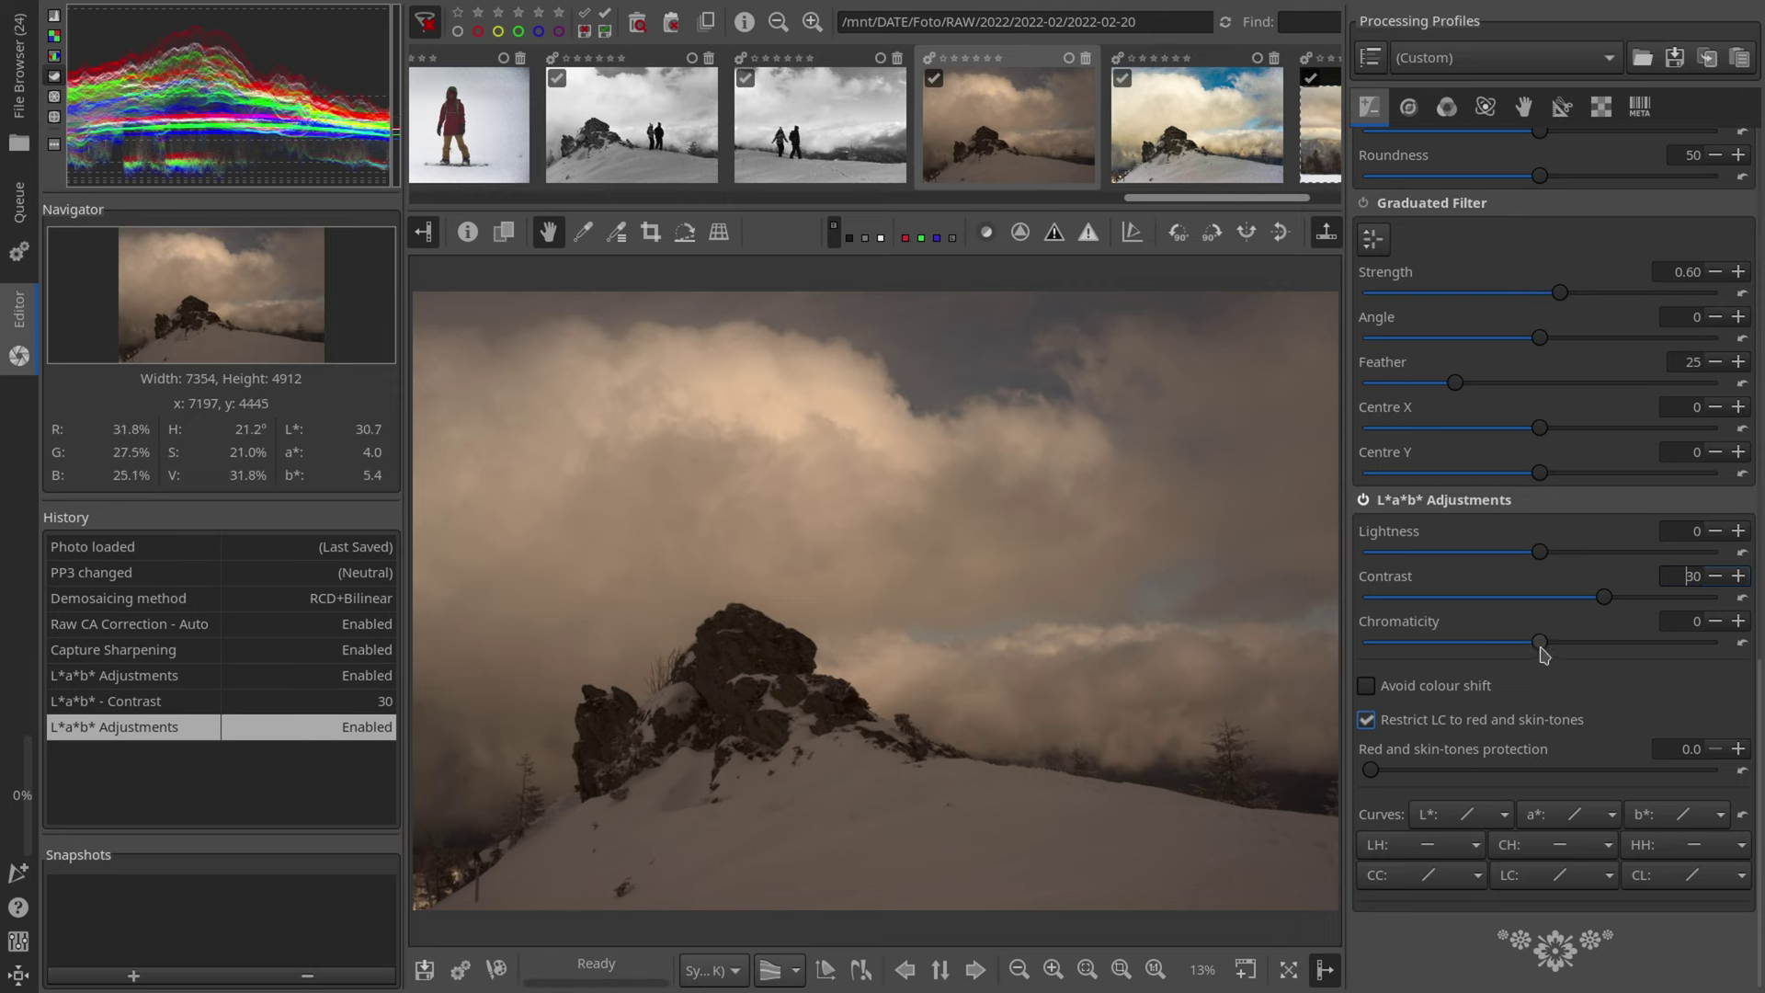
Step: Set the L*a*b* lightness to 13 and chromaticity to 3, toggling the adjustments off and on to compare
scroll(1551, 560, "up", 9)
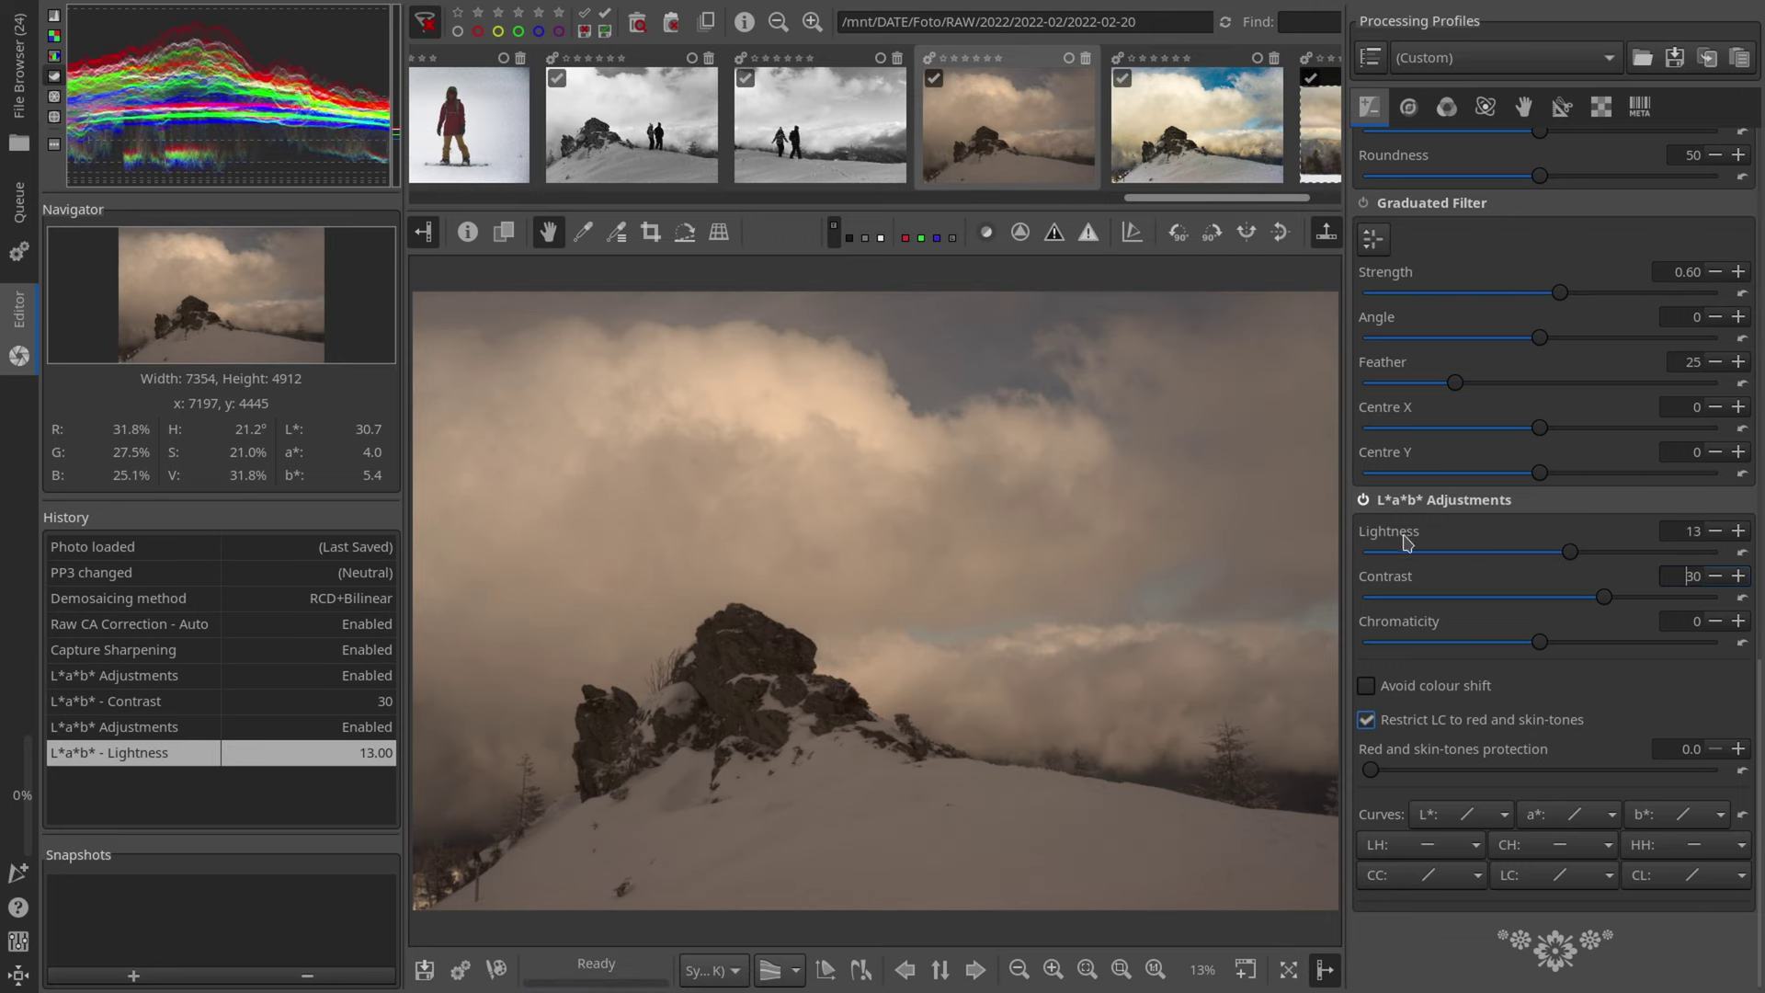
left_click(1363, 500)
left_click(1364, 501)
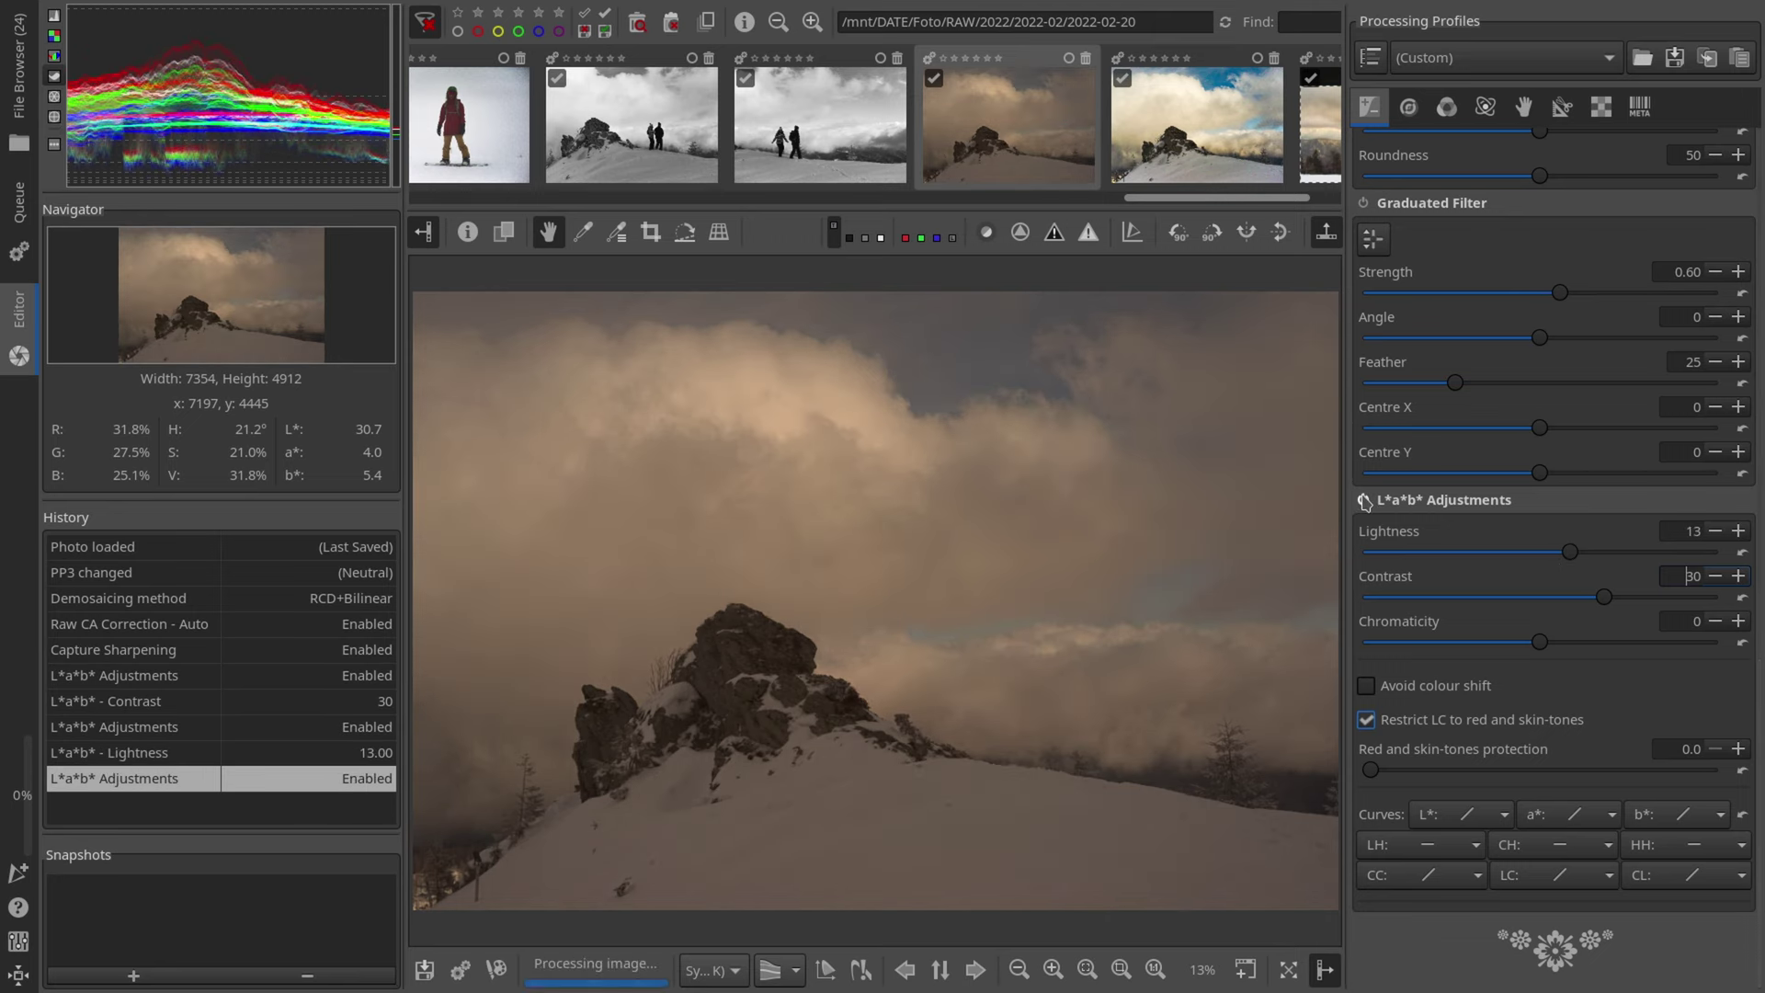
left_click(1738, 621)
left_click(1738, 621)
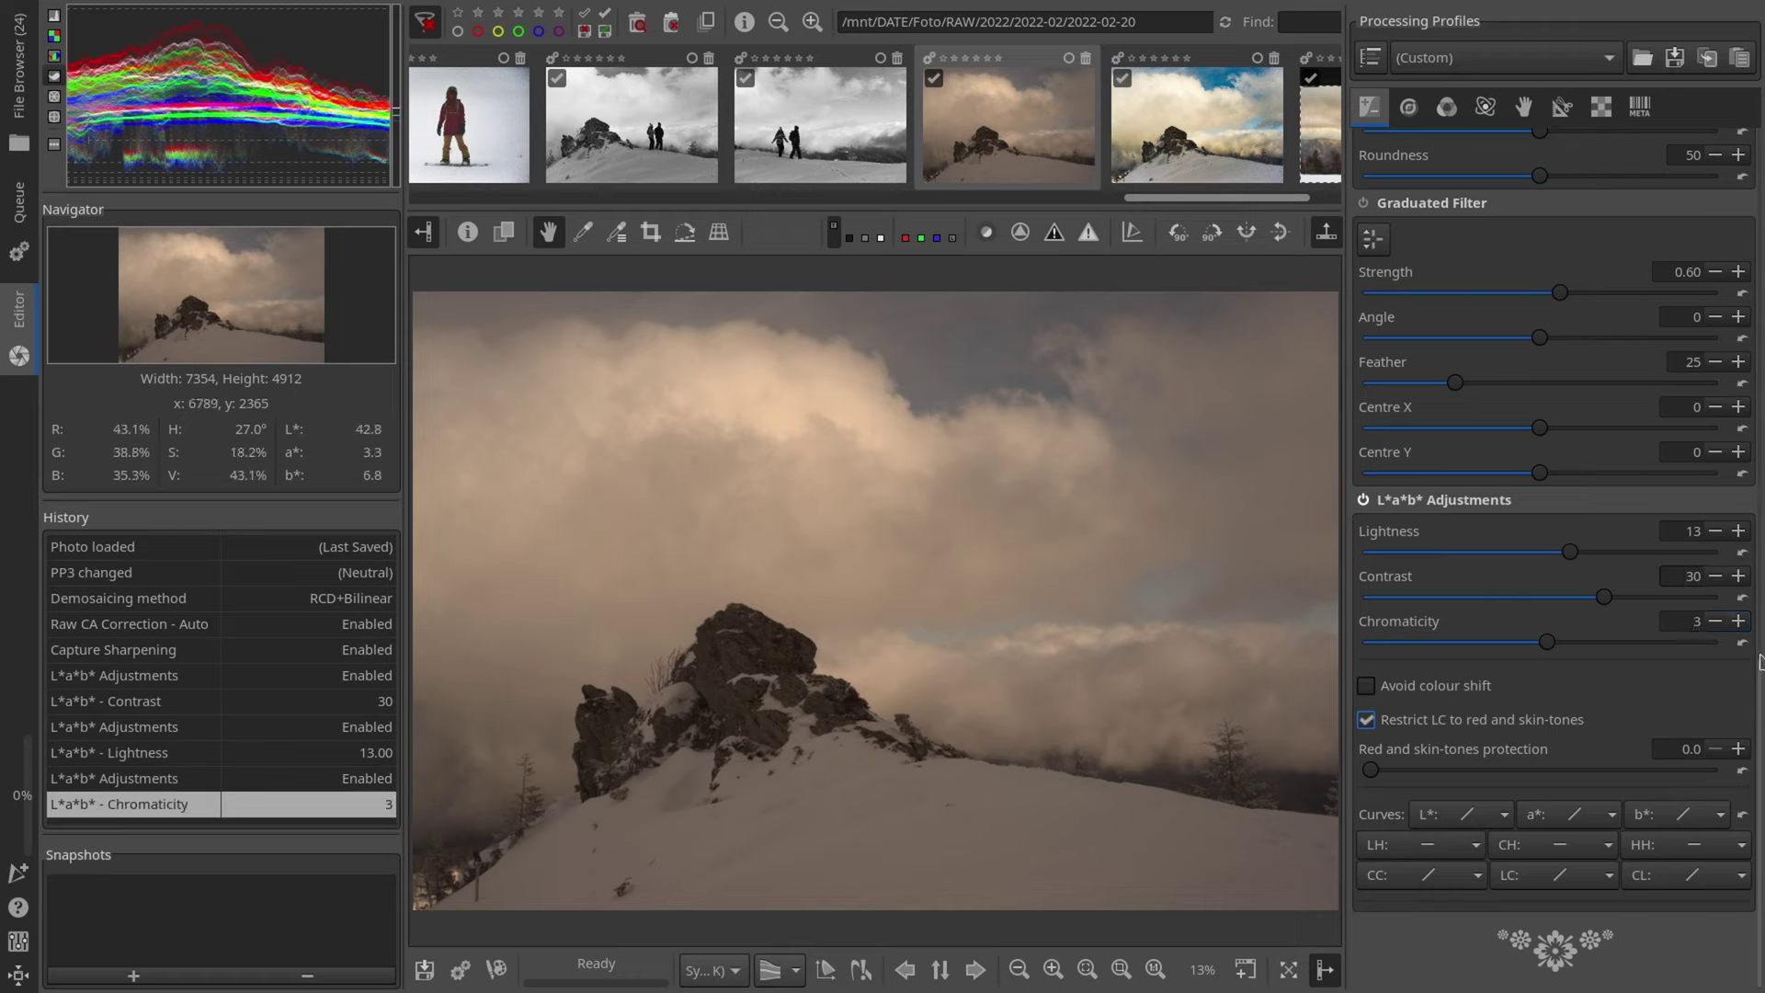
Step: Try Auto Levels on the photo's exposure and reset the exposure settings
scroll(1561, 703, "up", 10)
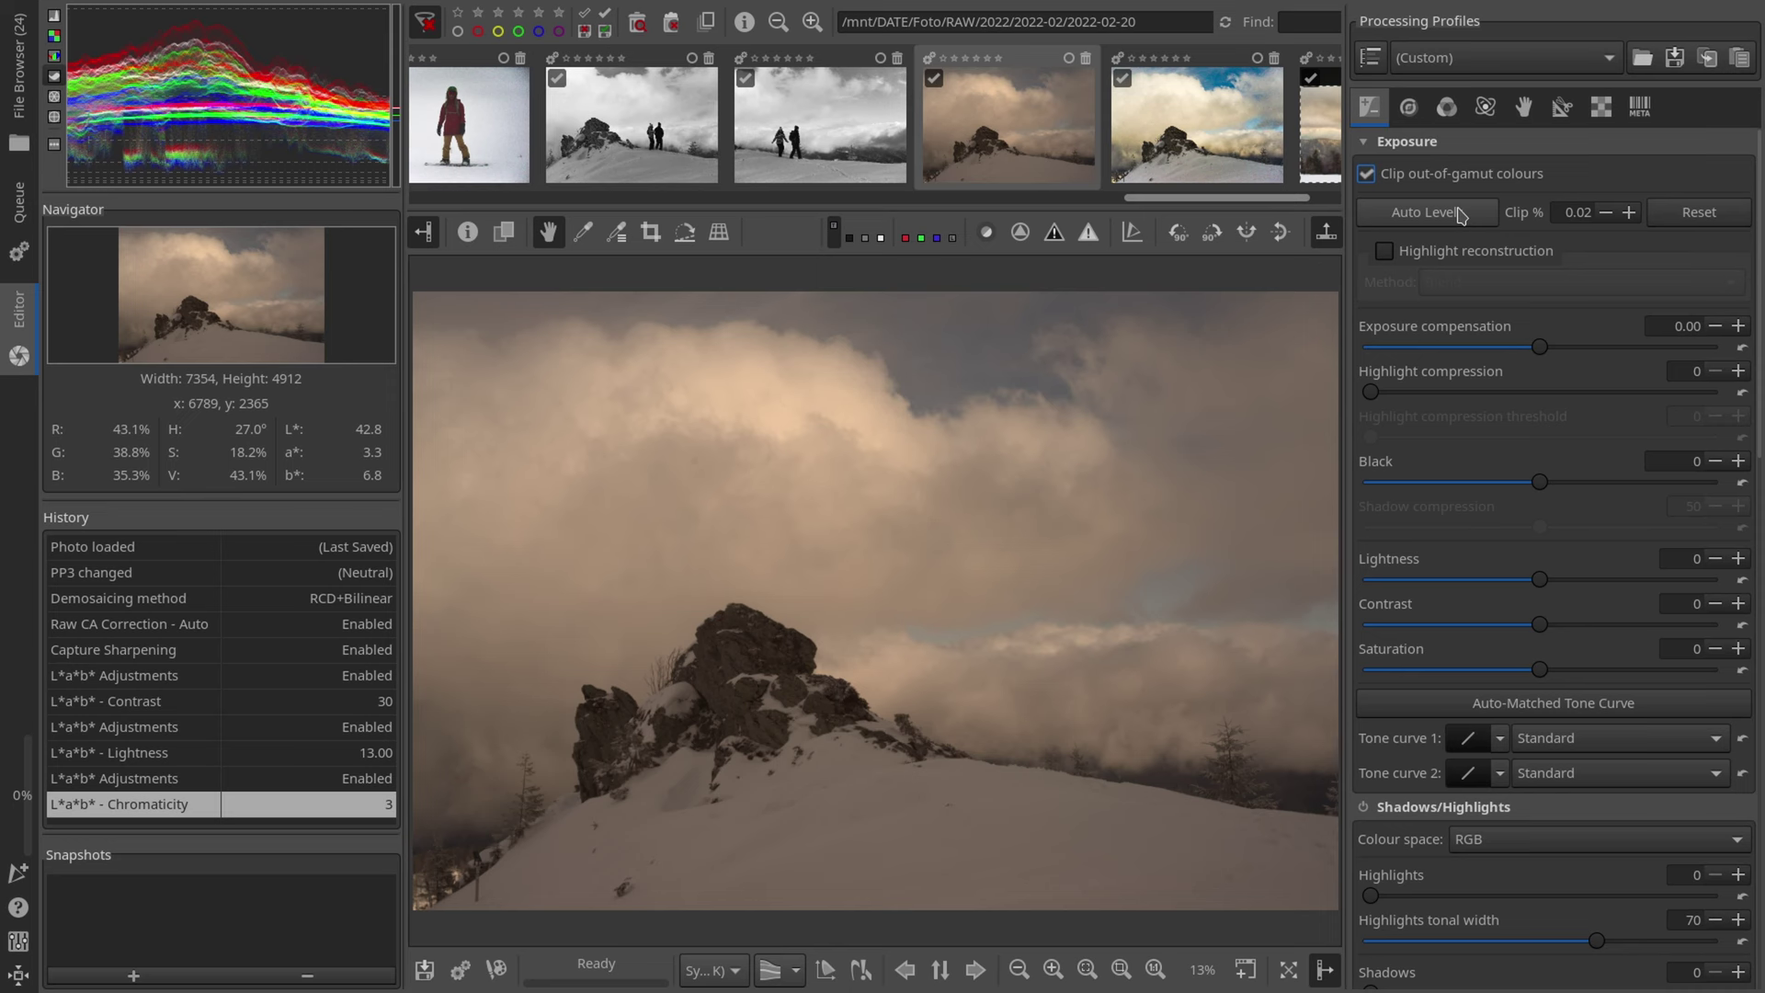
left_click(1461, 213)
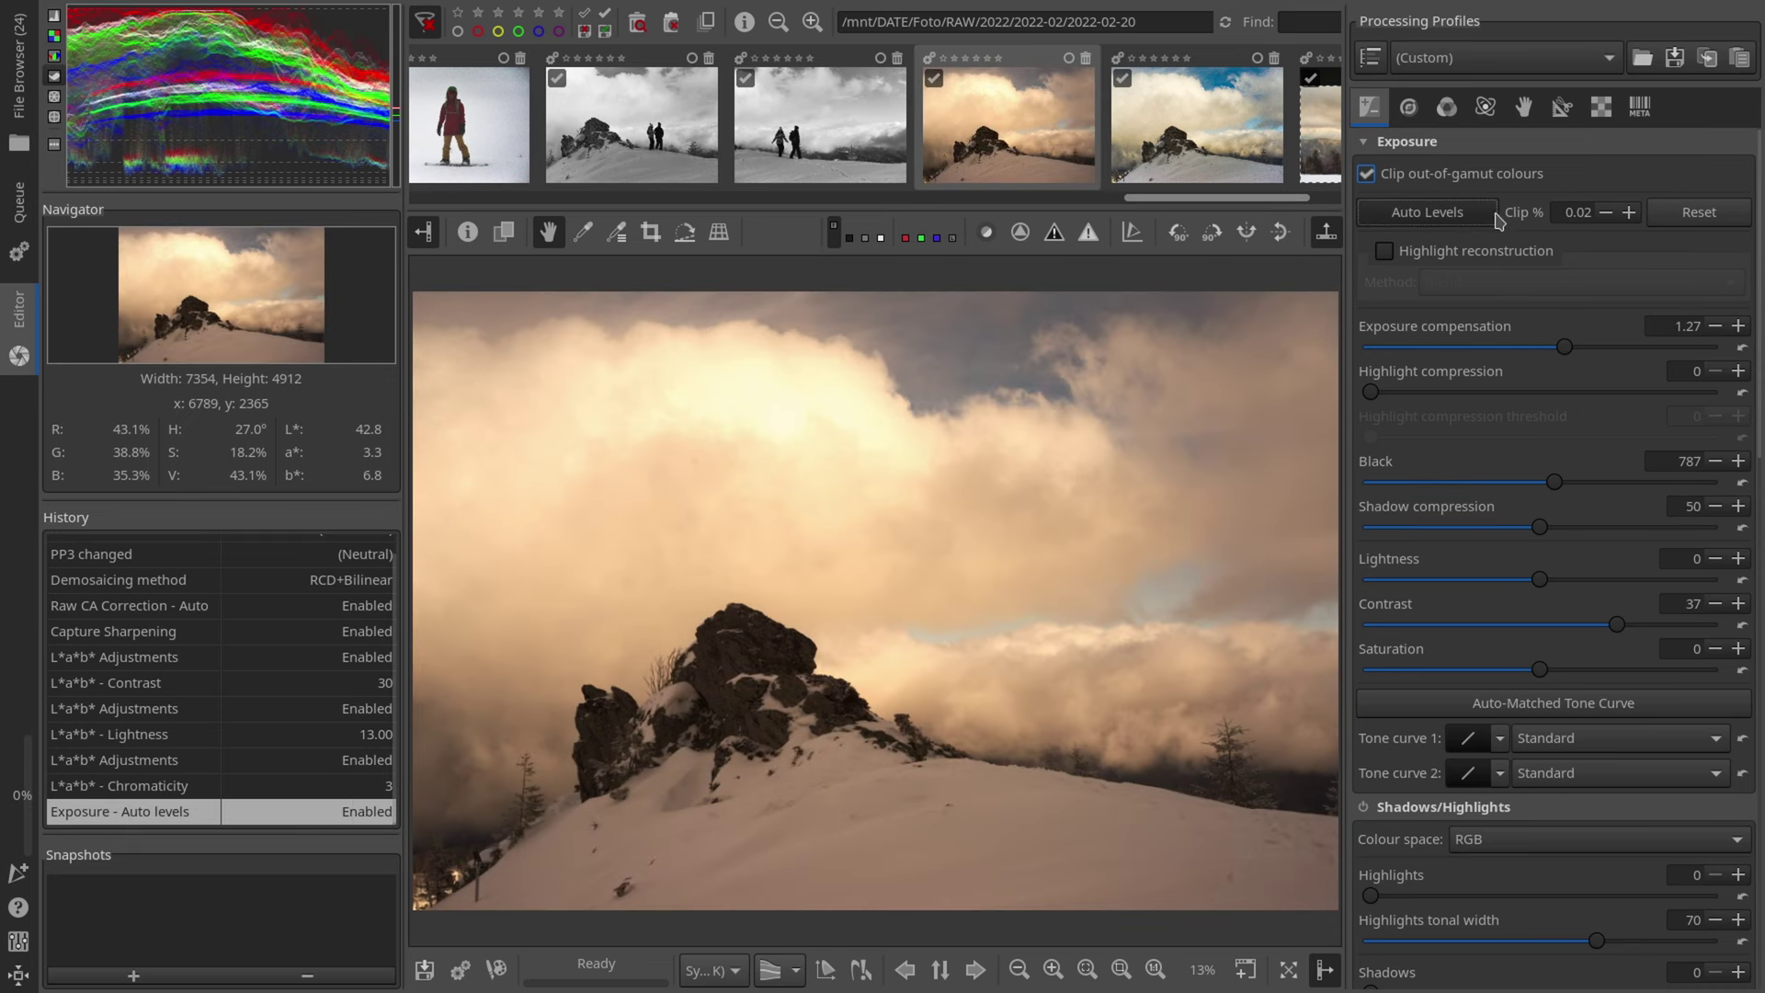
left_click(1696, 214)
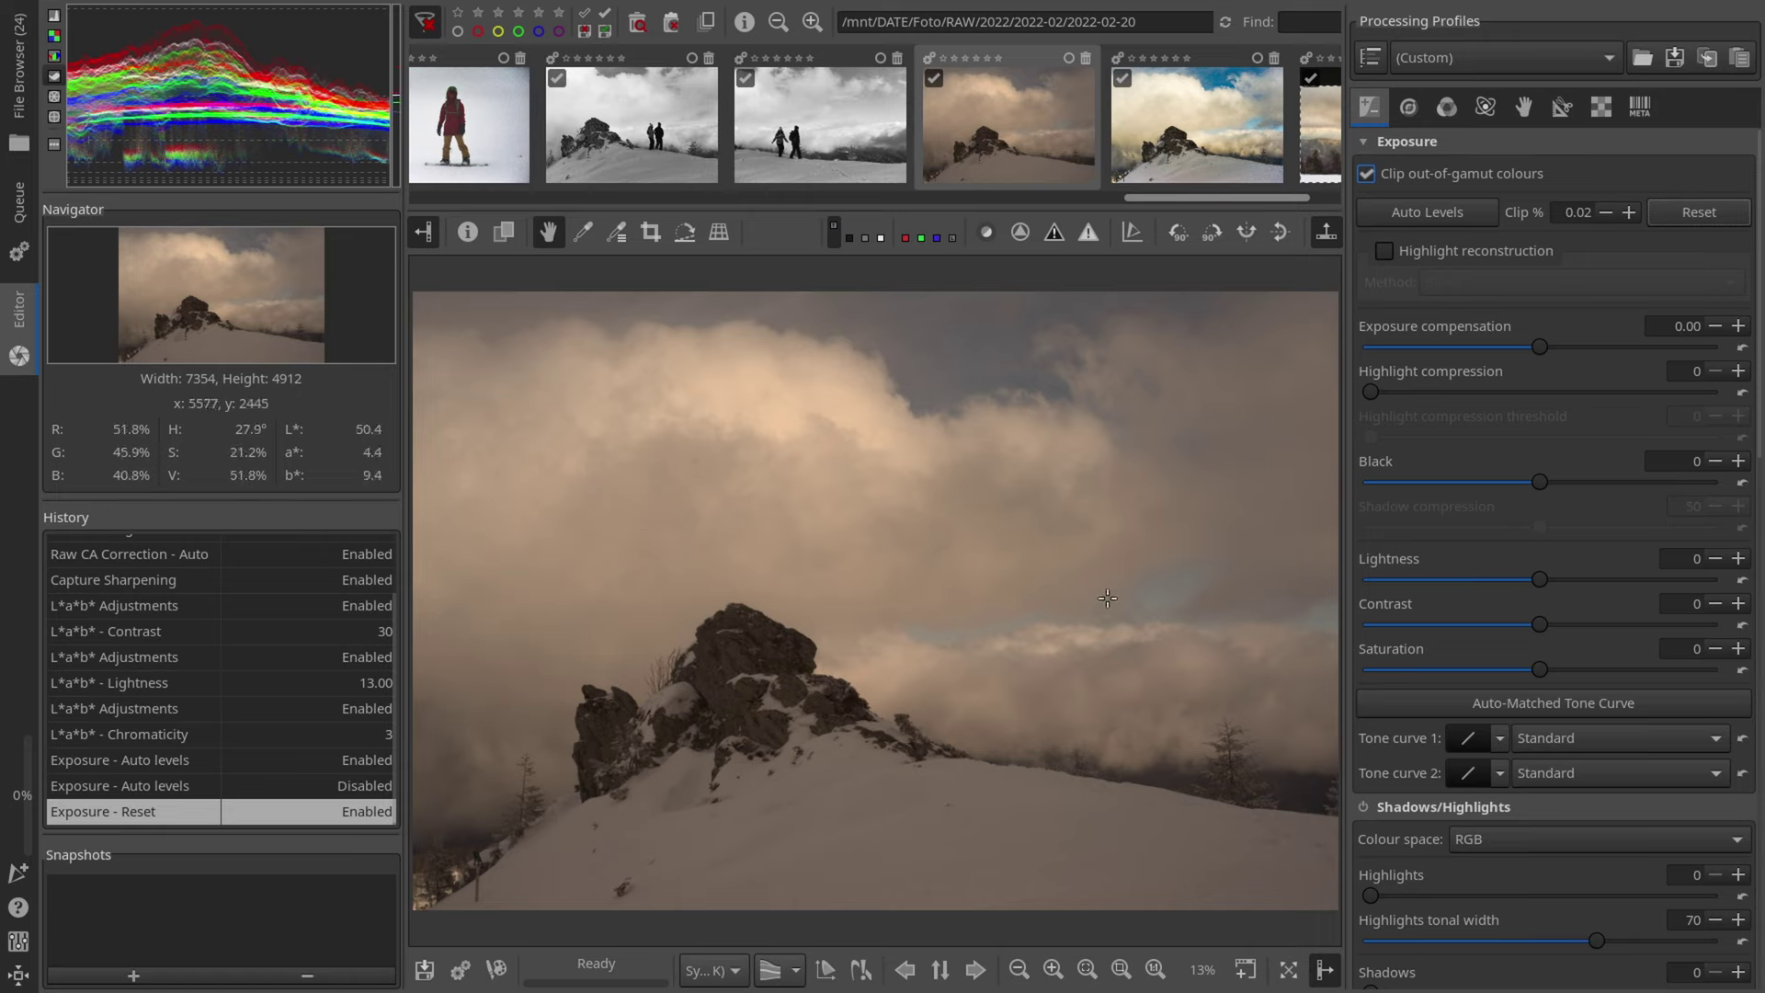
Step: Enable highlight reconstruction for the exposure with the Colour Propagation method
left_click(1507, 253)
left_click(1505, 283)
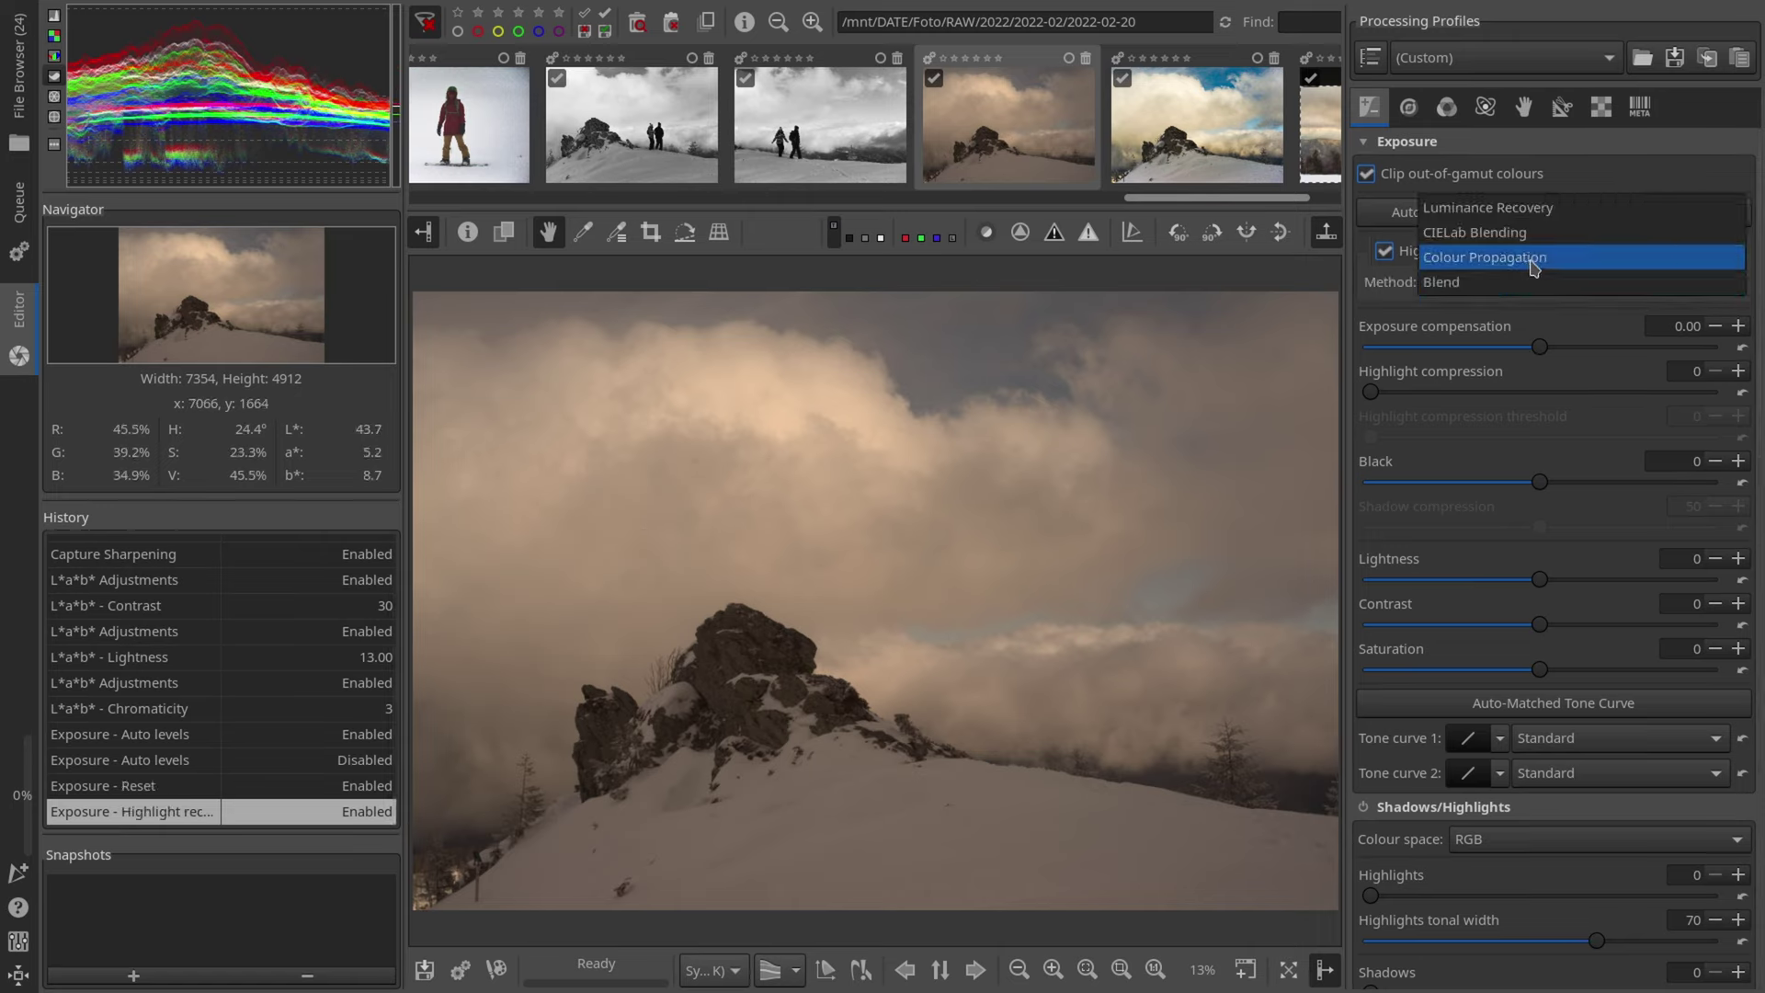
left_click(1533, 258)
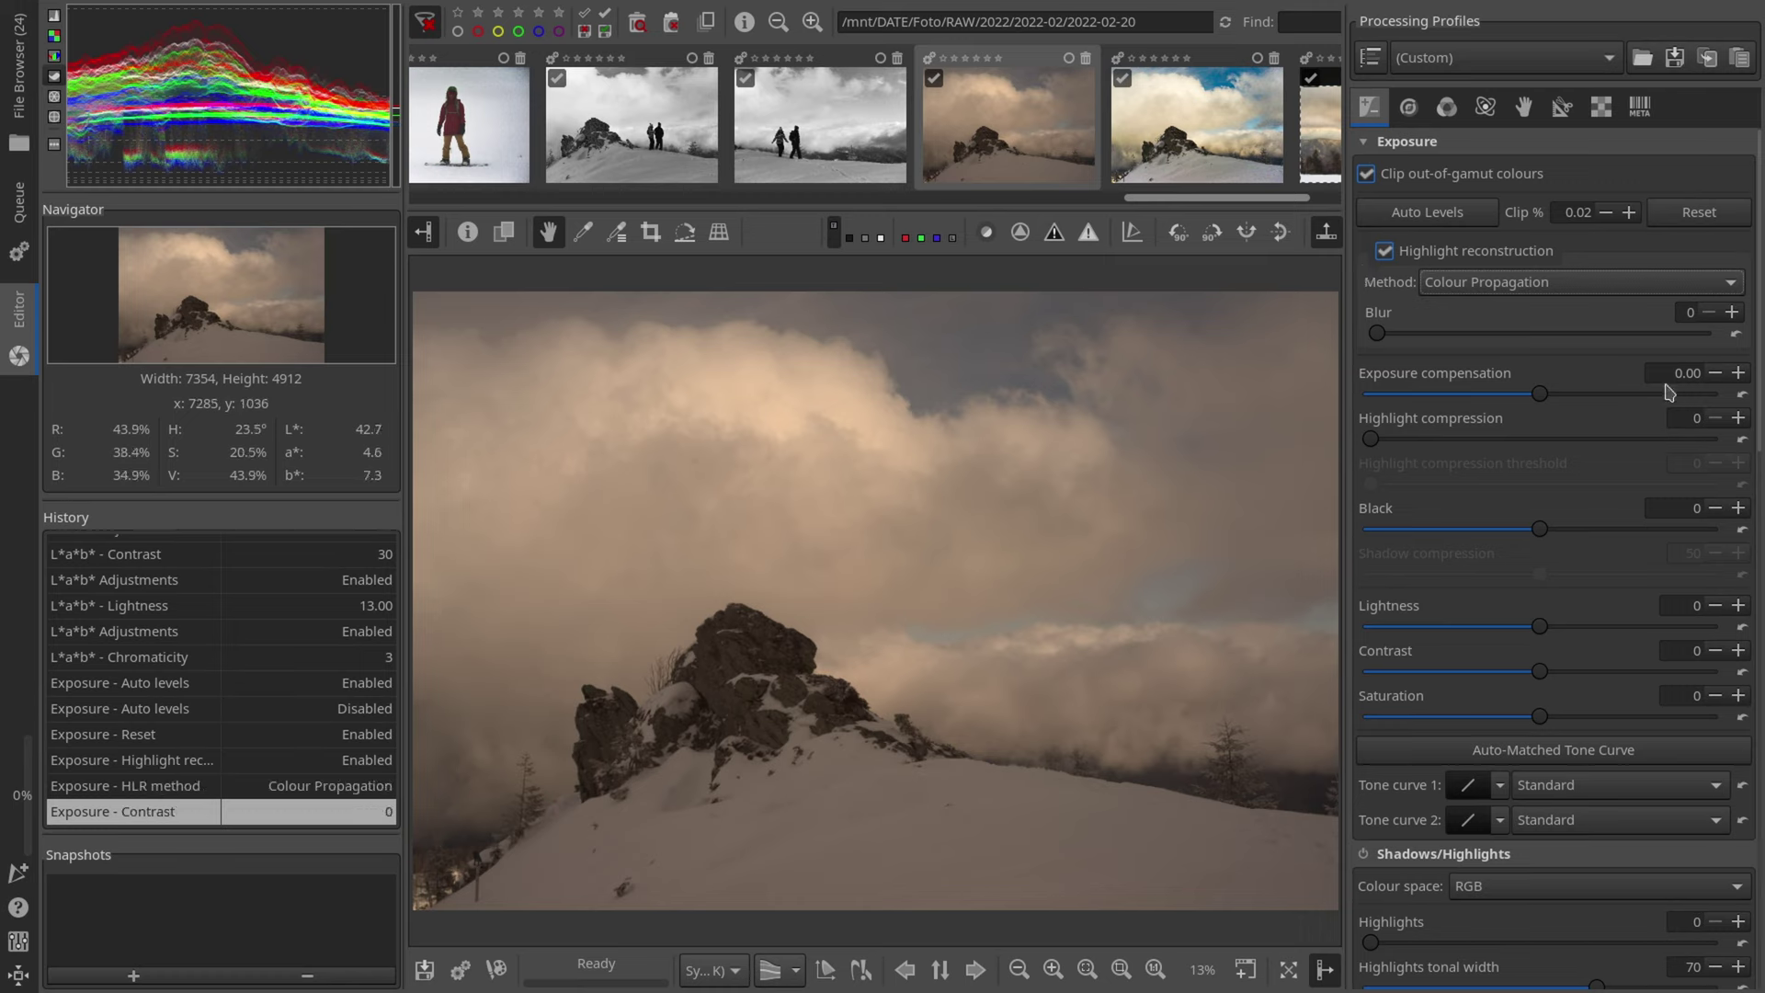
Step: Try an exposure compensation of 0.50, and raise it to 1.00
left_click(1688, 373)
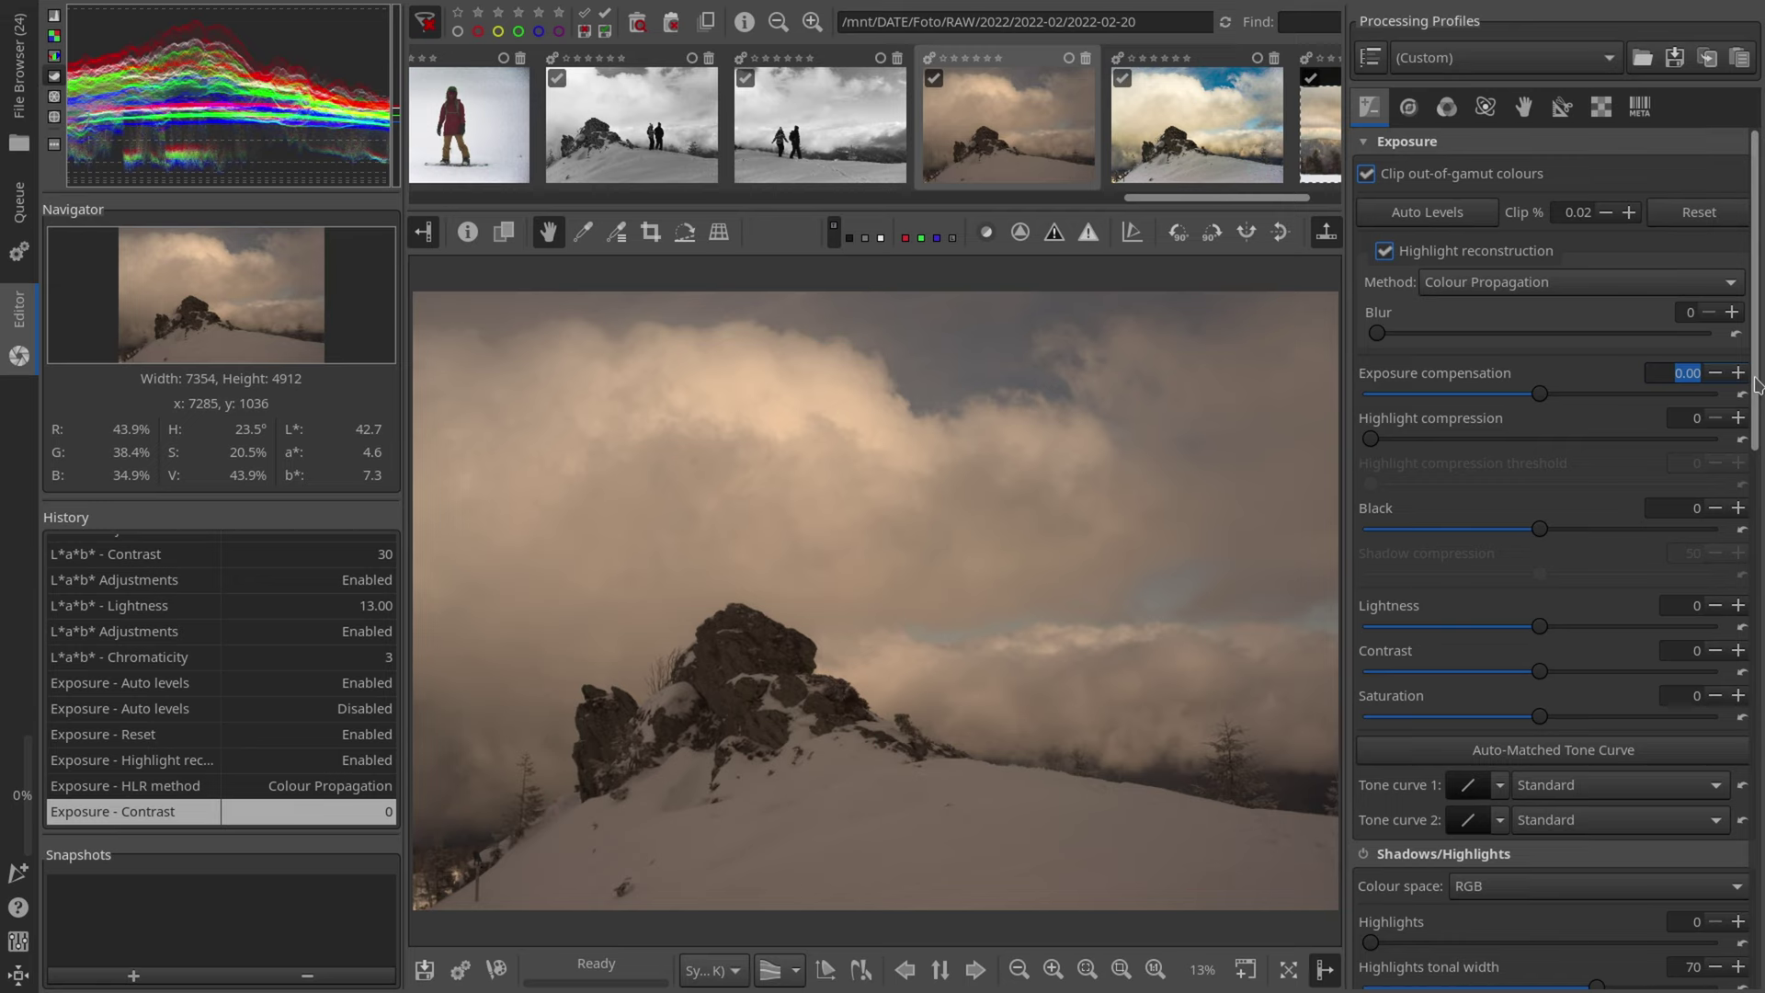
type("0")
key("Return")
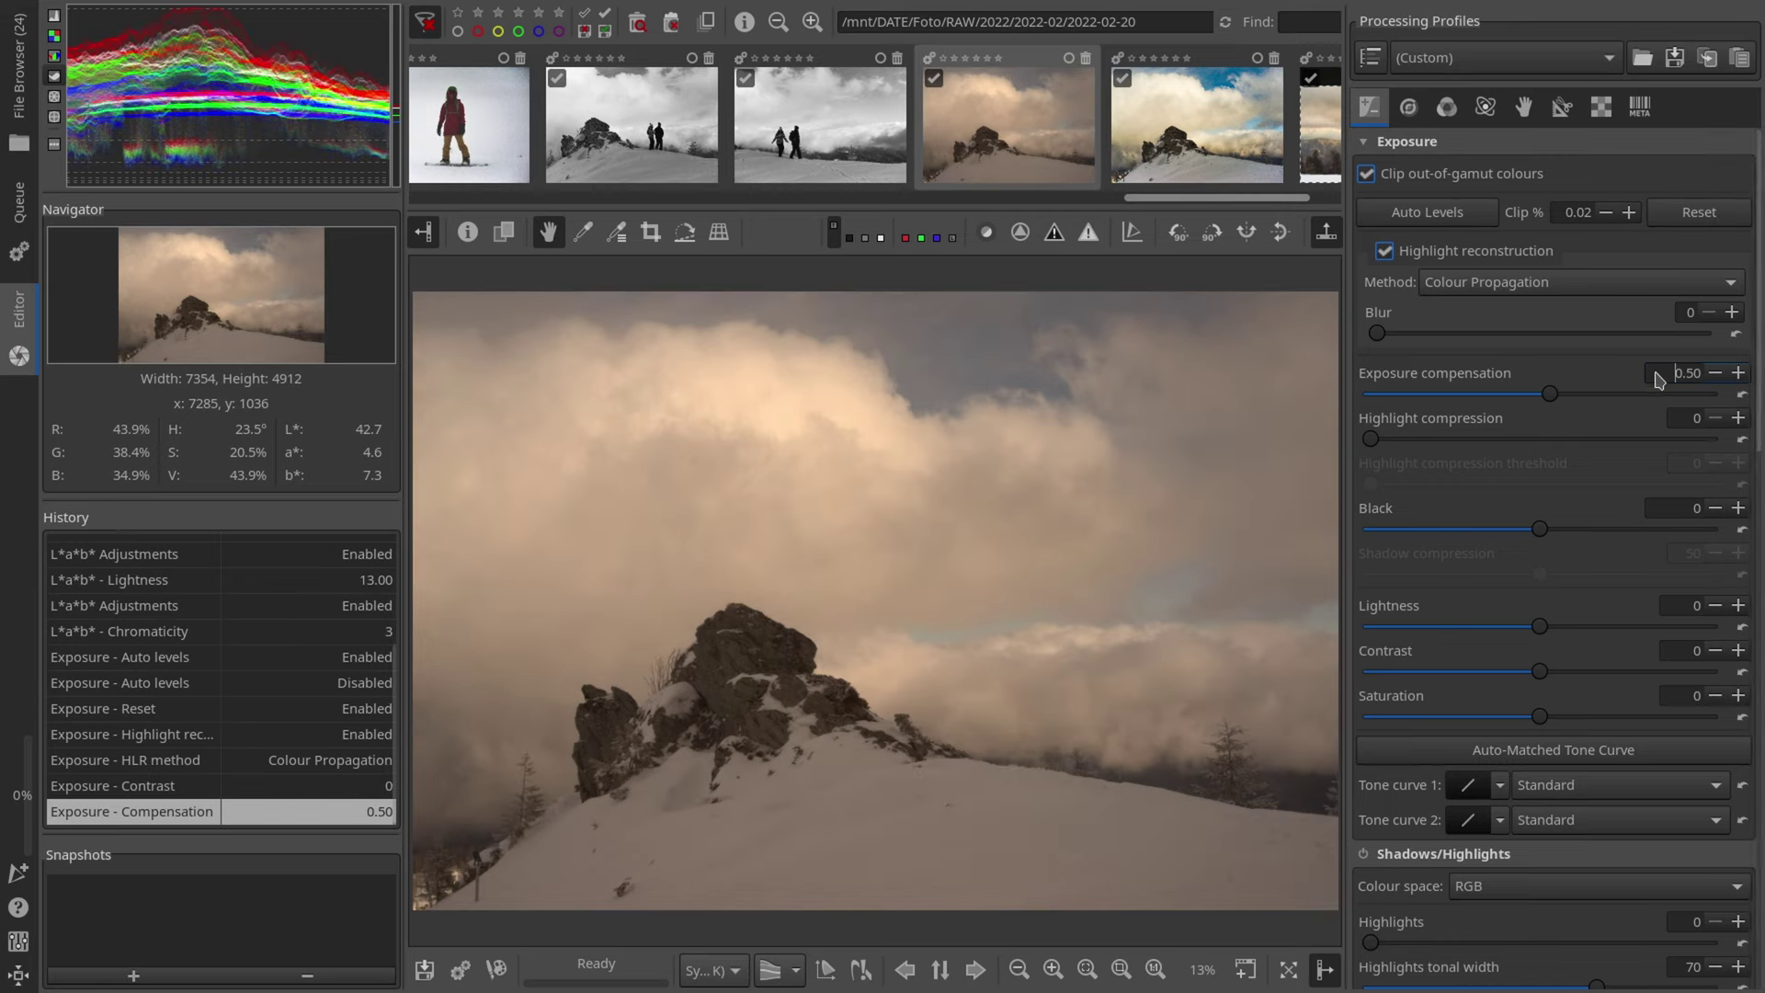
double_click(1682, 372)
type("1")
key("Return")
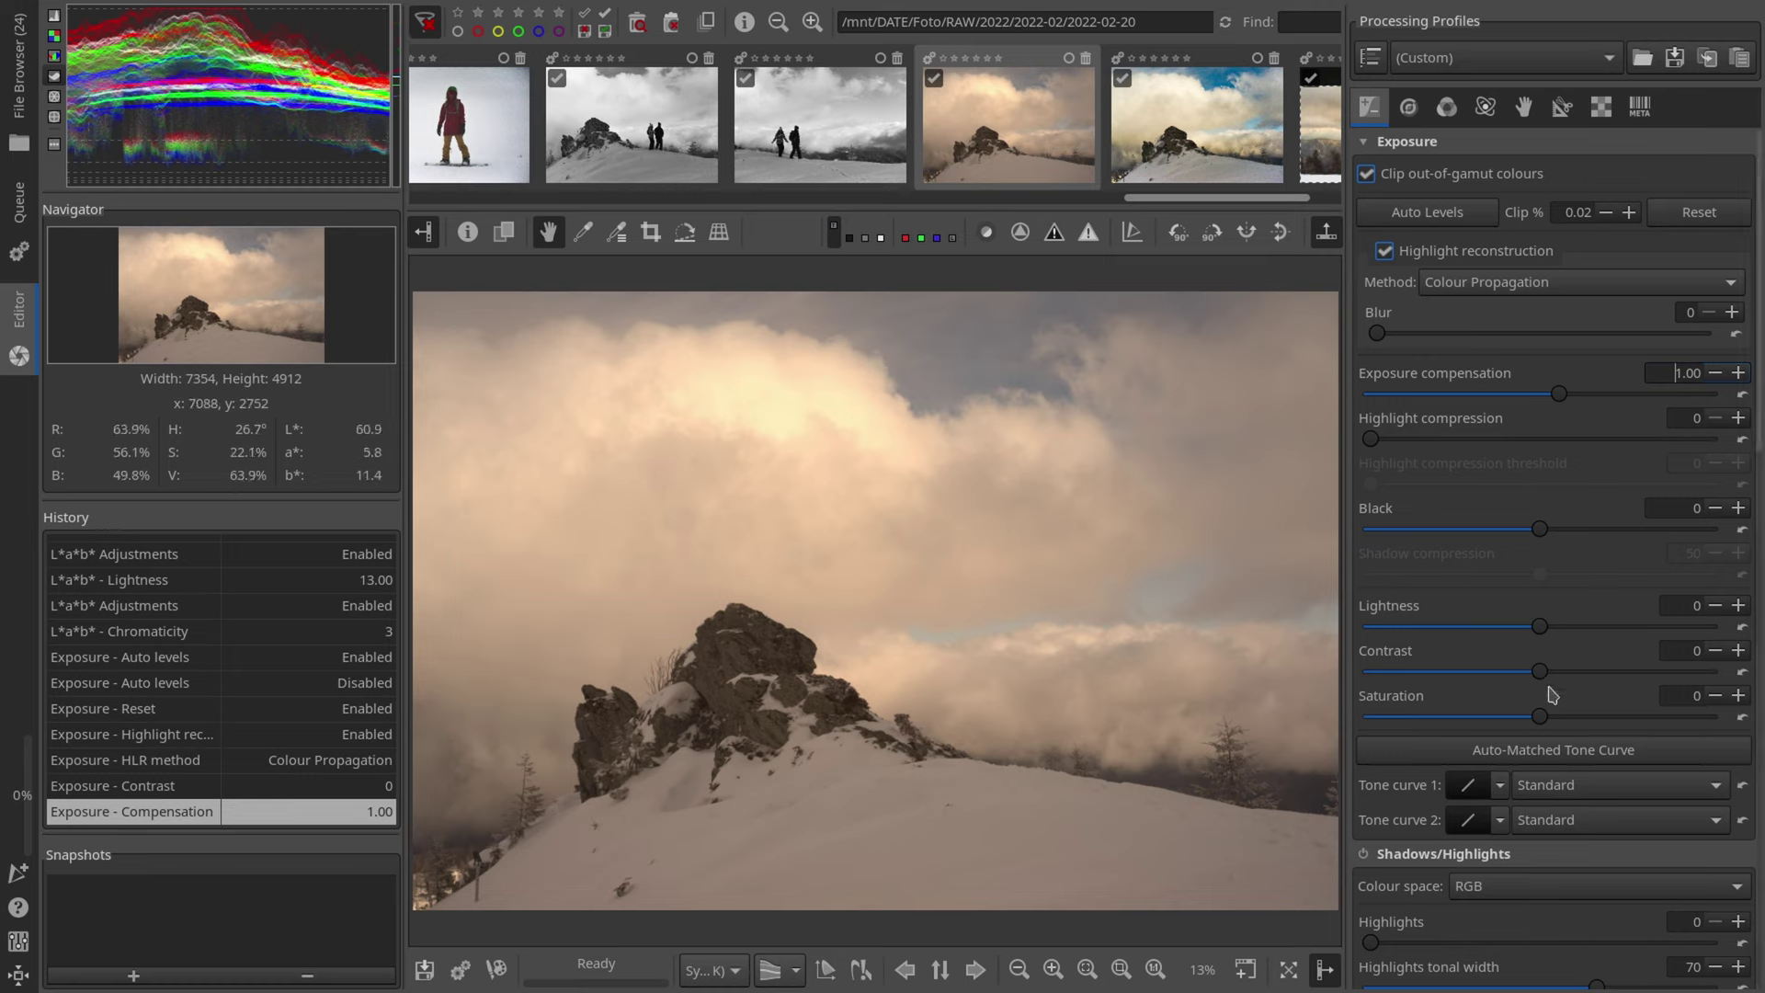
Step: Set the exposure contrast to 15 and the saturation to 3
scroll(1540, 677, "up", 16)
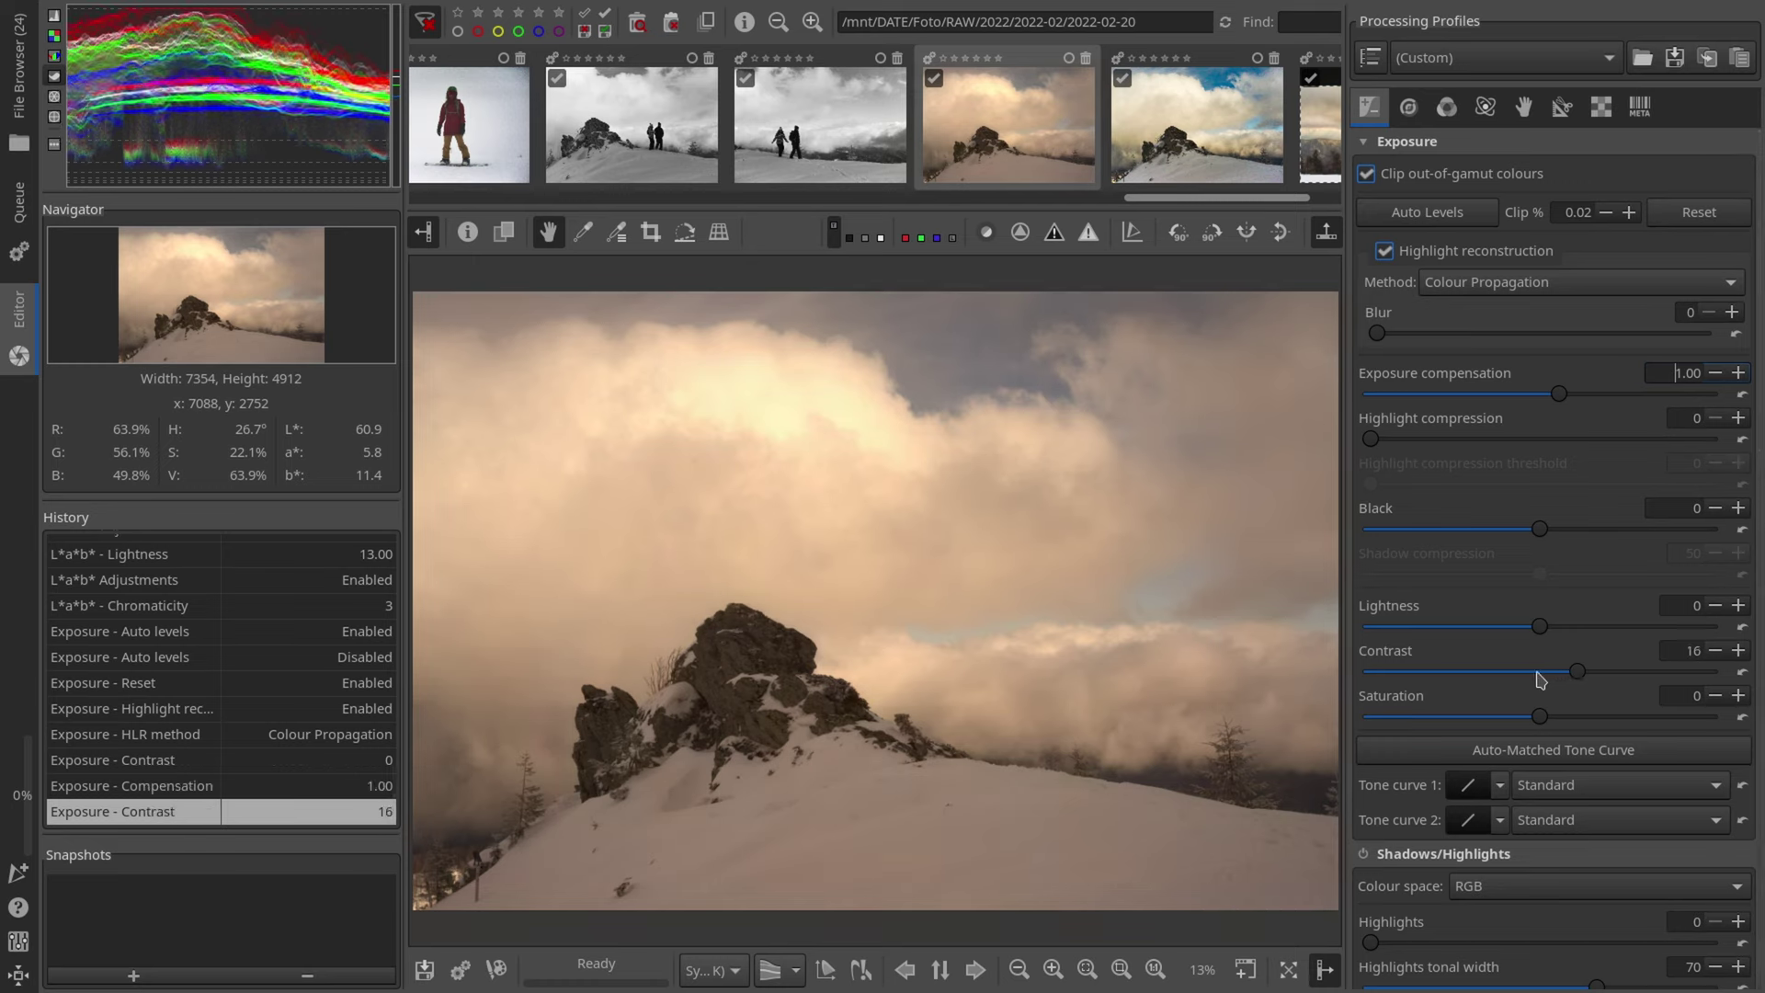
scroll(1541, 677, "down", 3)
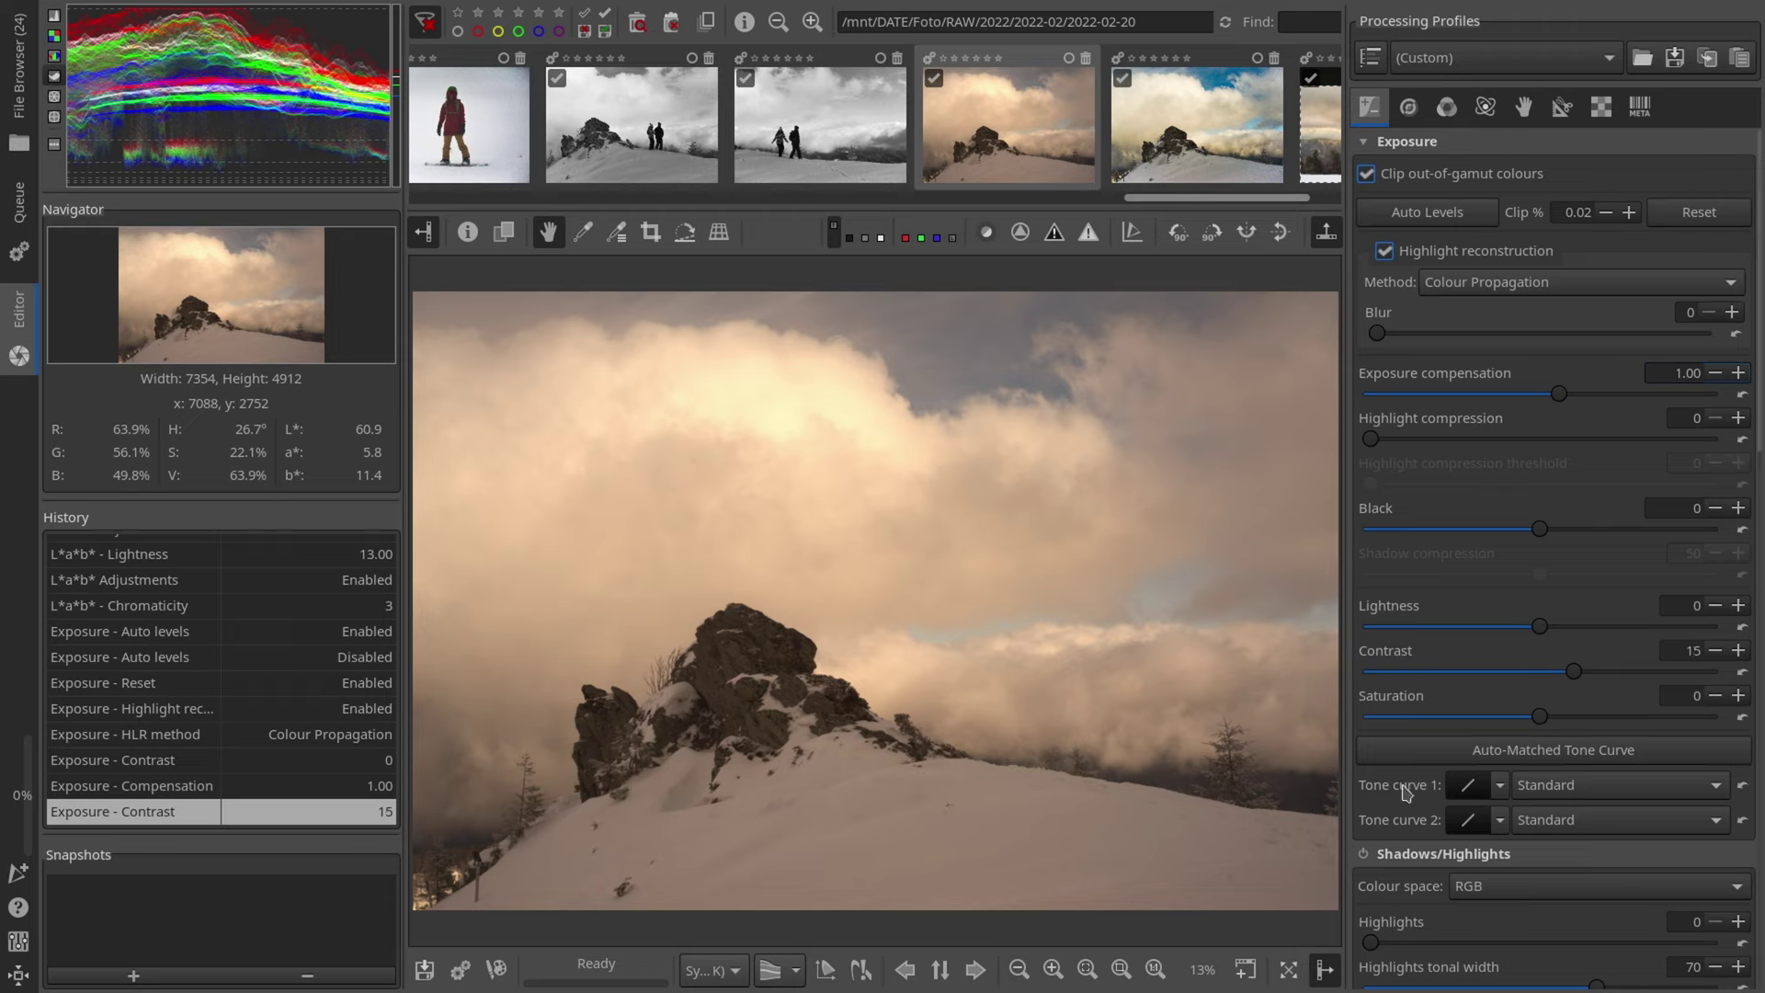
left_click(1738, 696)
left_click(1738, 696)
left_click(1738, 696)
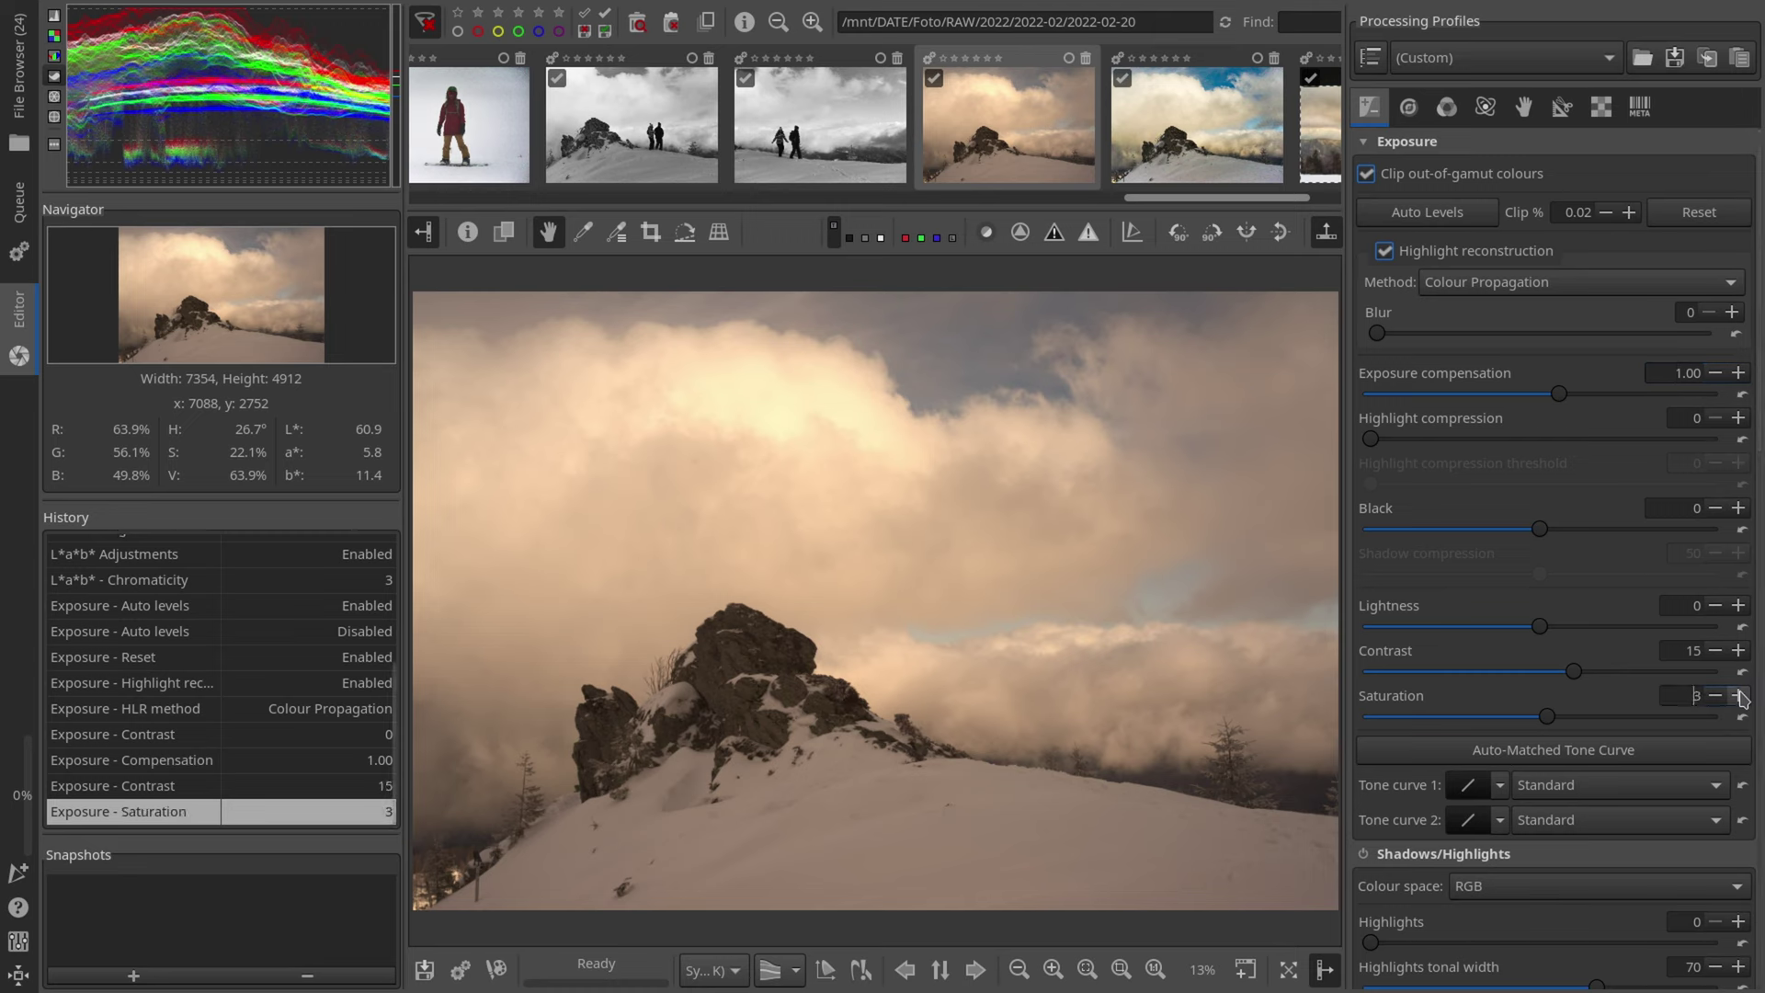
Step: Set a custom white balance by picking a neutral spot on the snow in the foreground
left_click(1446, 107)
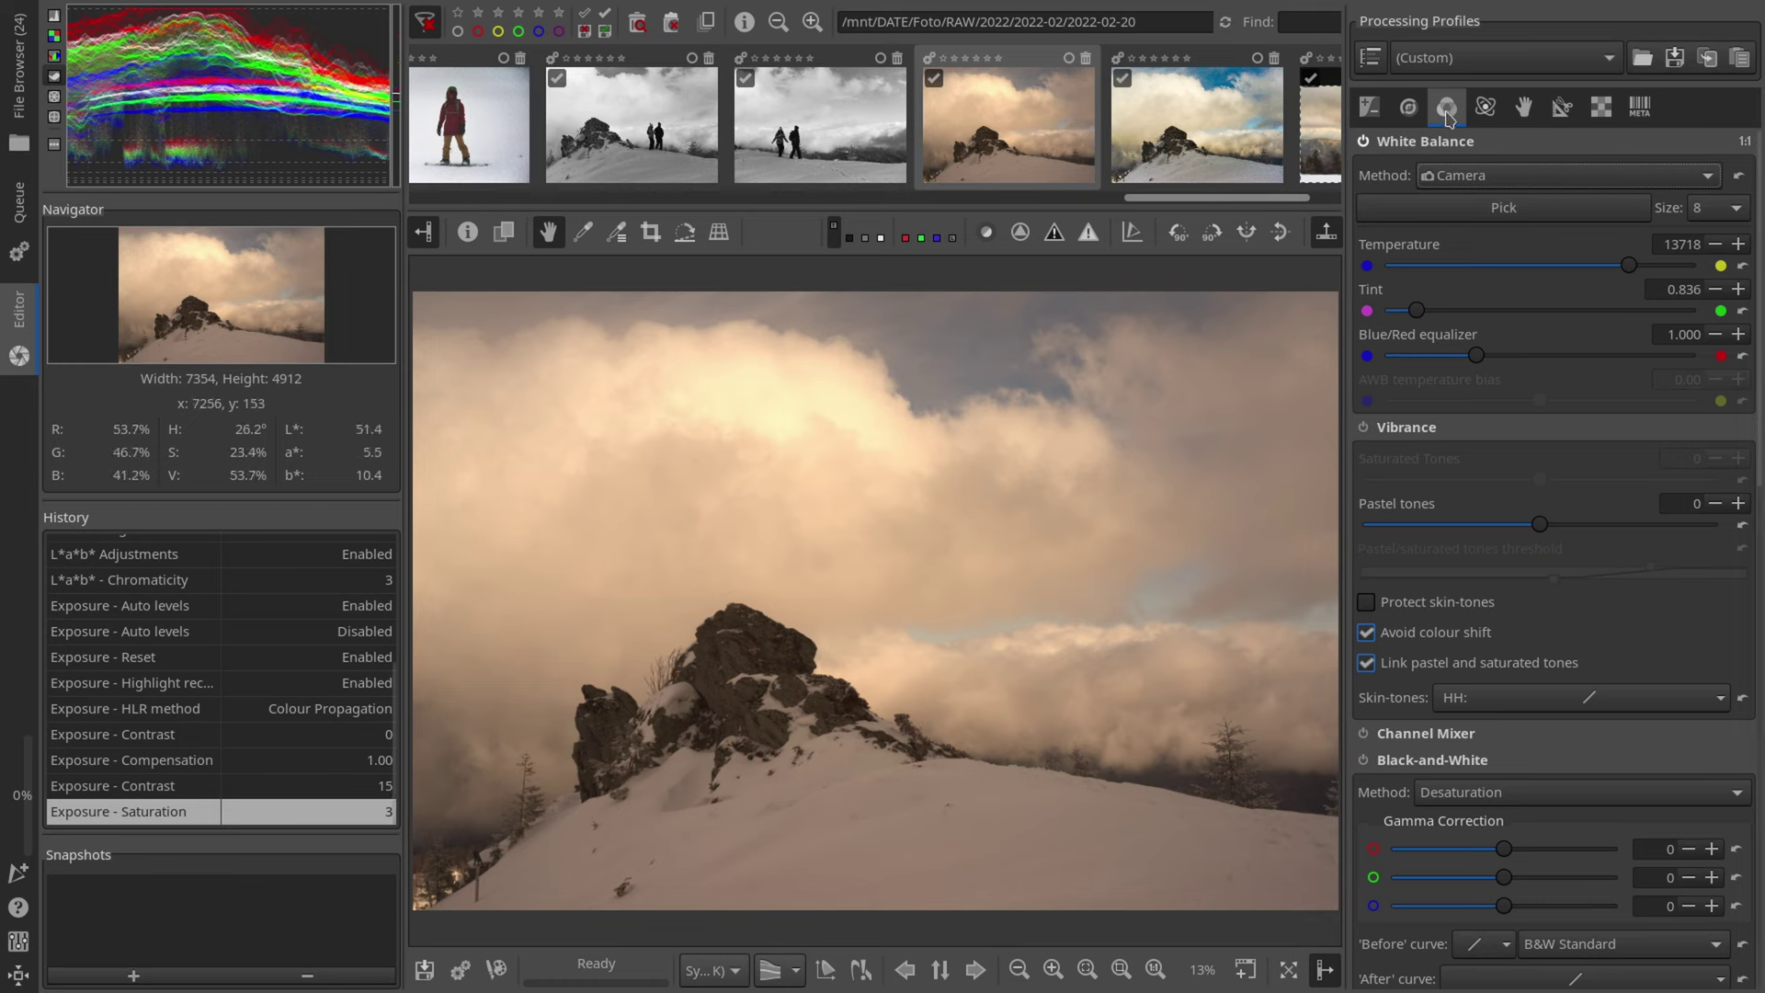
left_click(1518, 210)
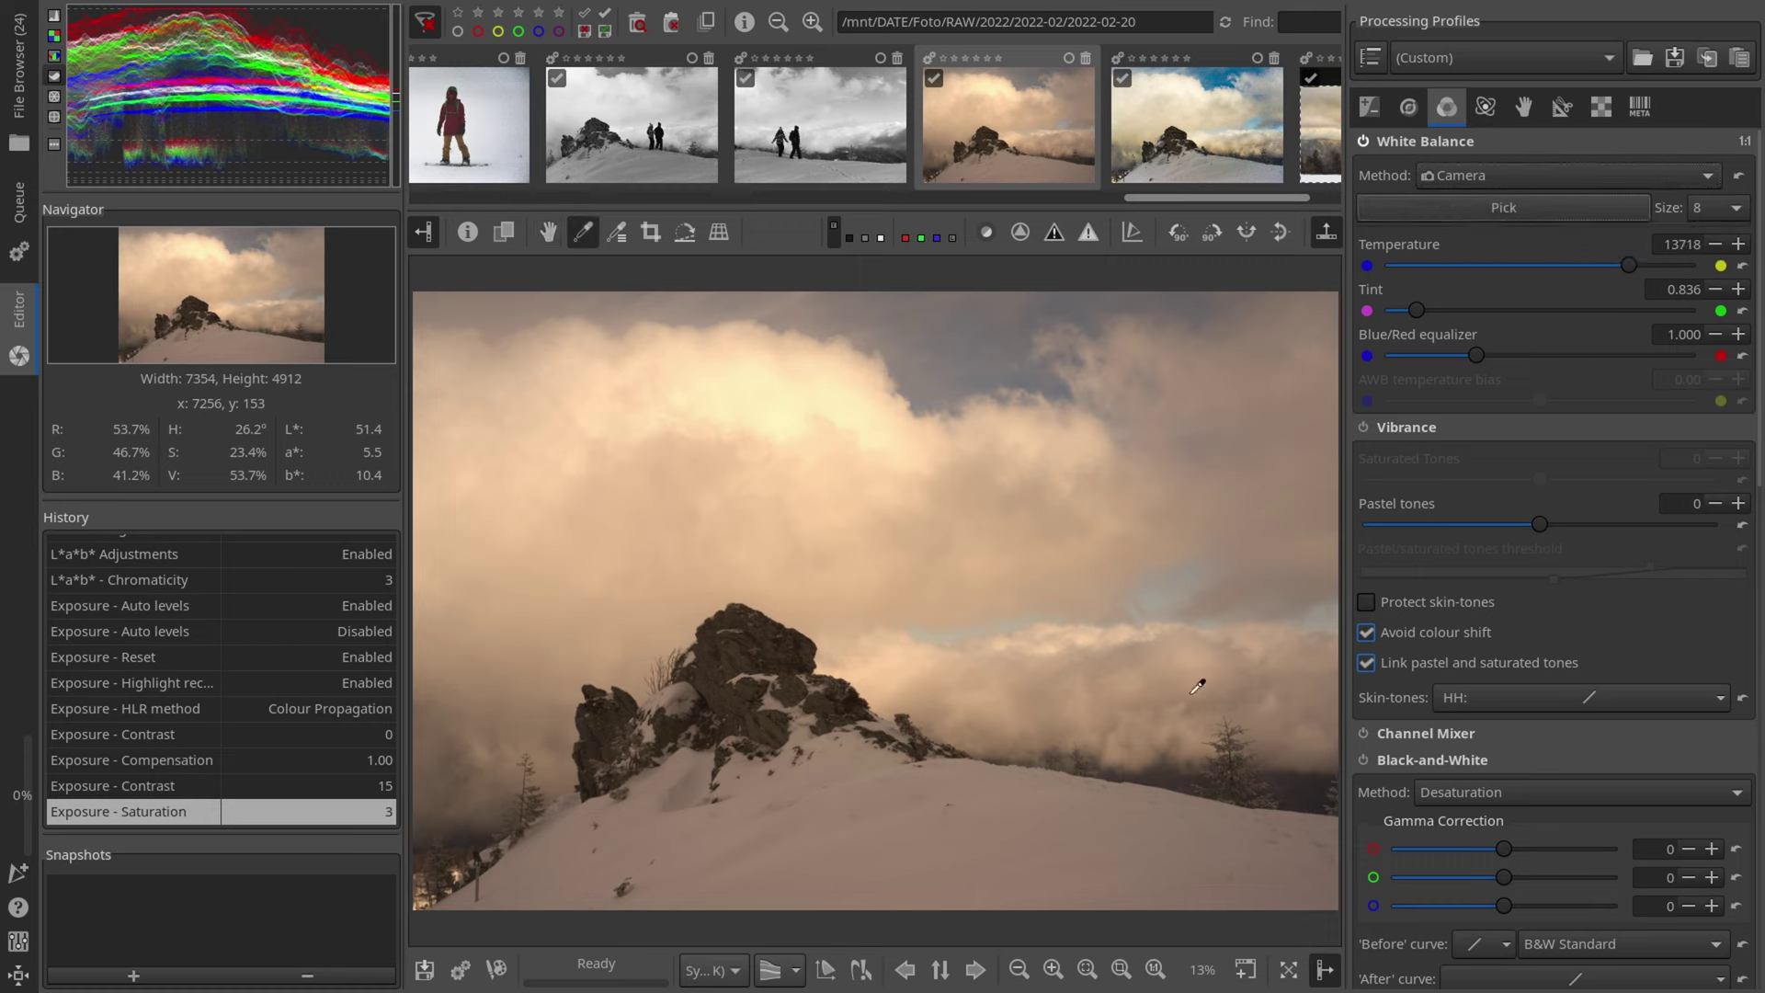
left_click(948, 844)
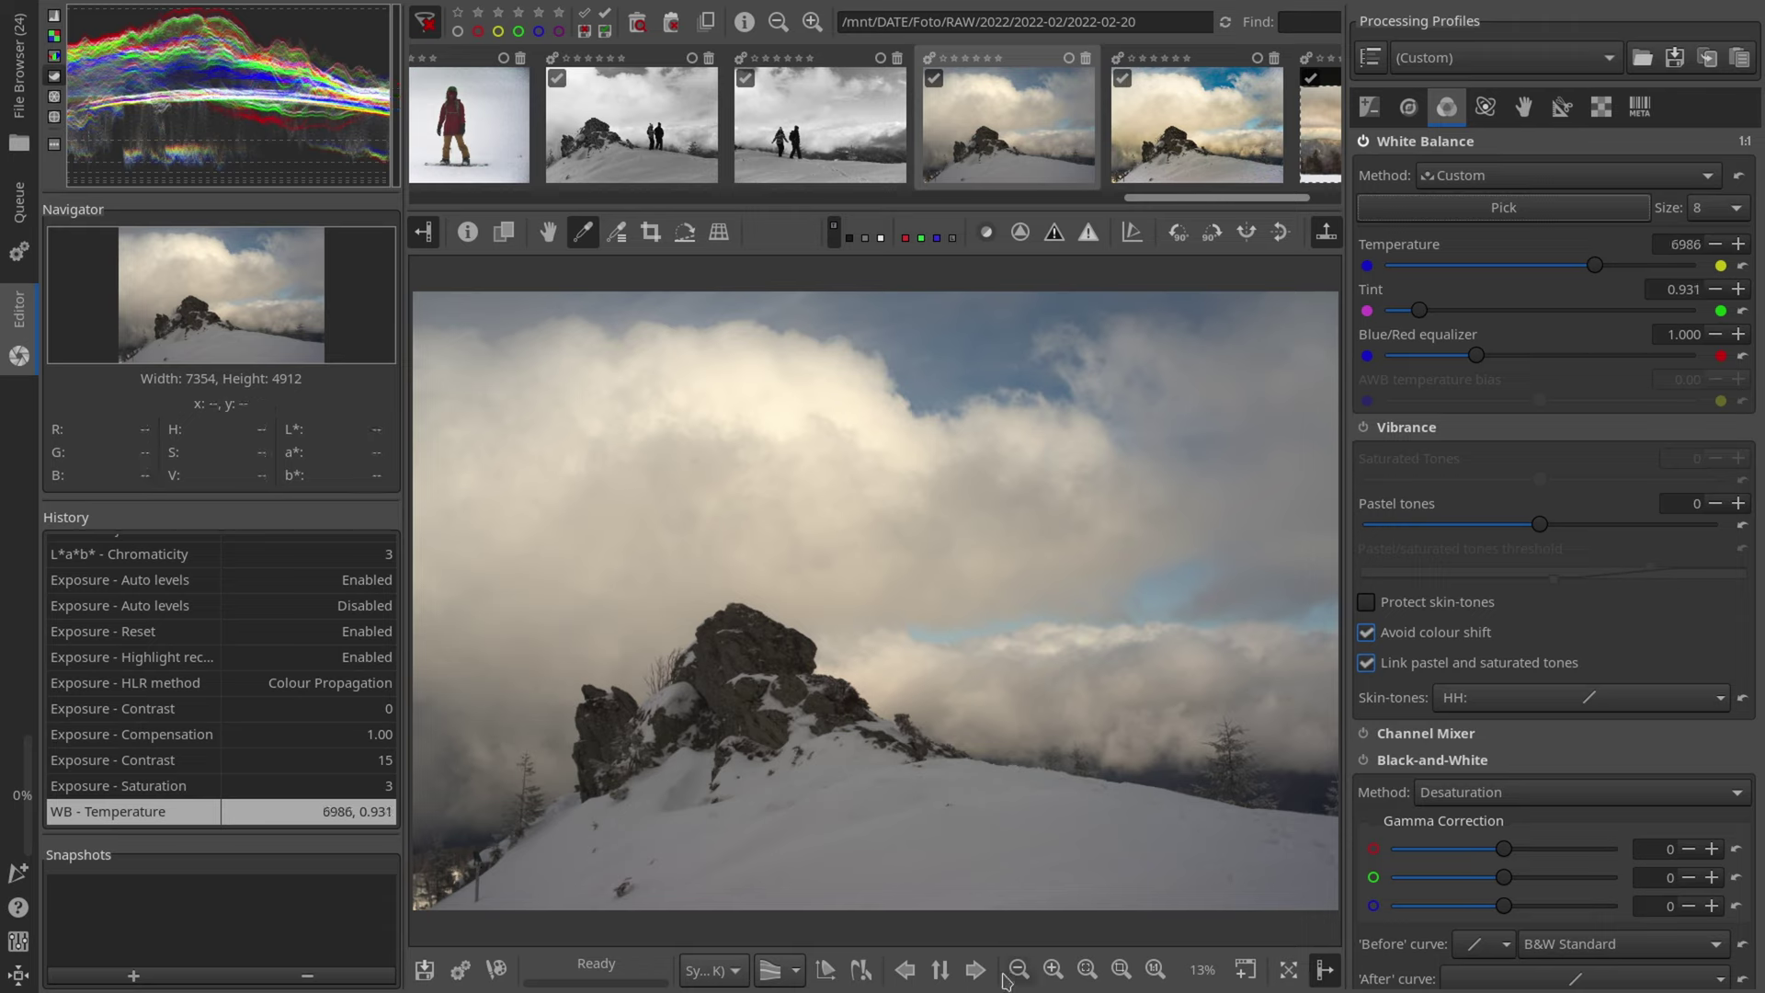
left_click(1255, 853)
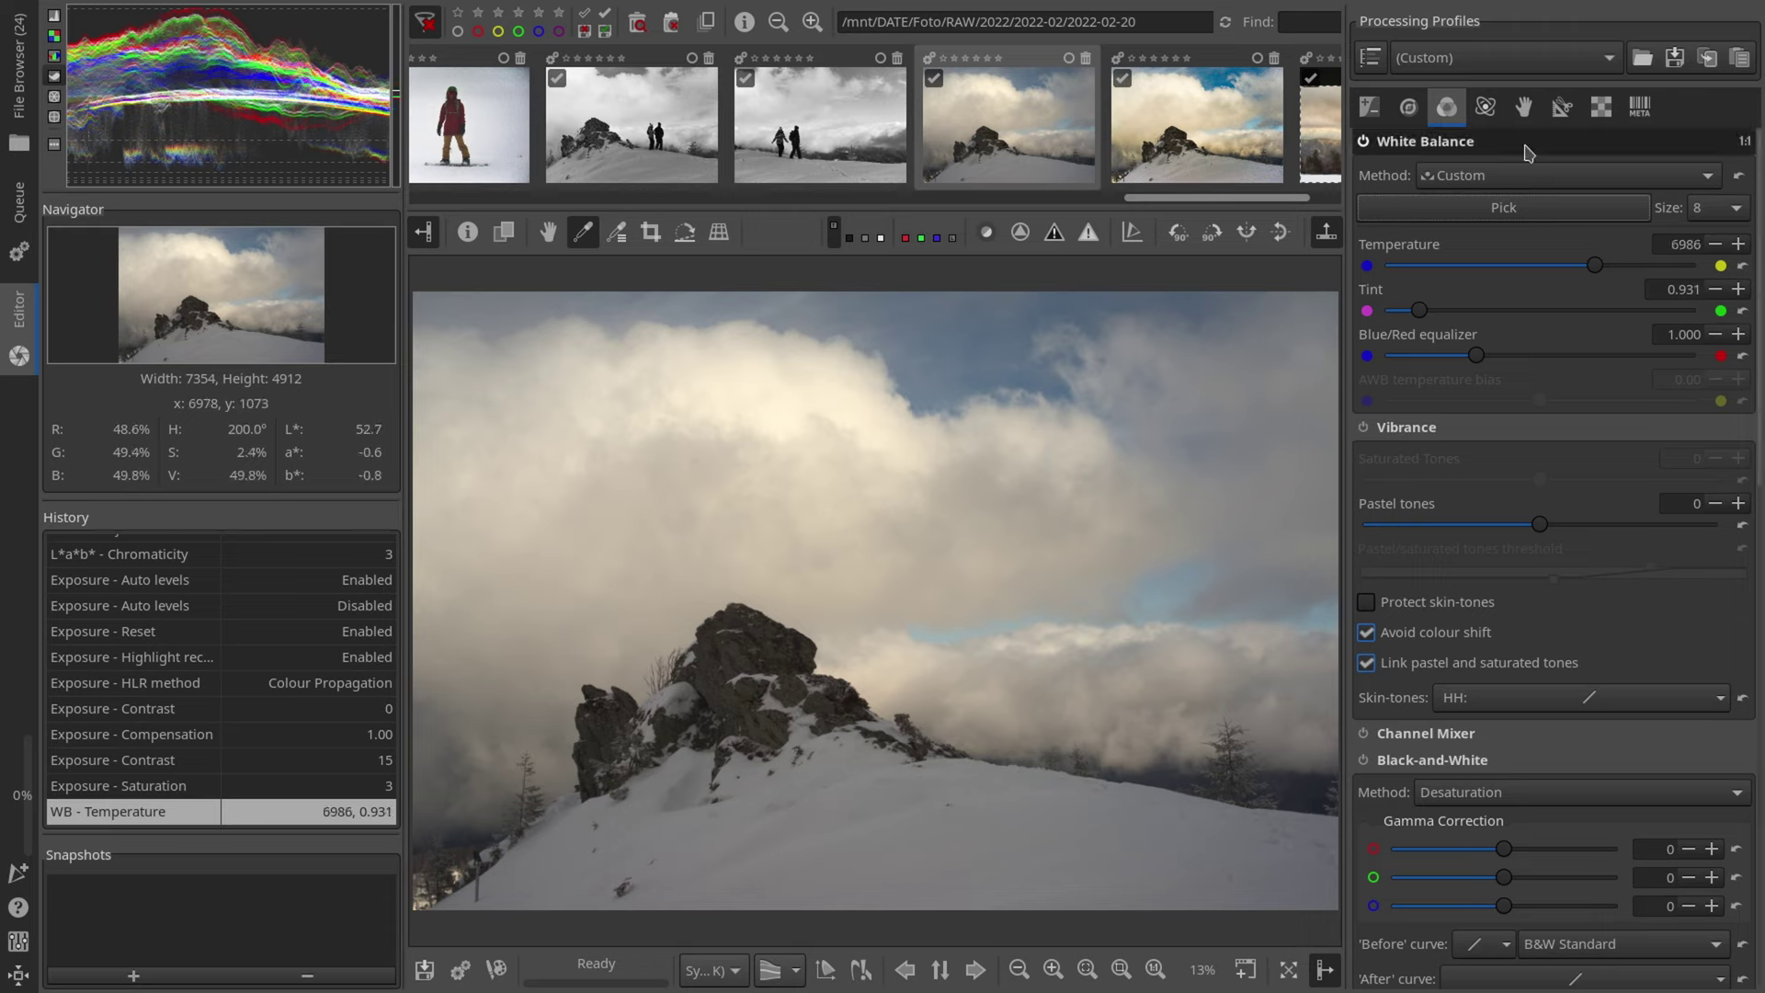
Step: Return to the exposure settings and raise the saturation to 4
left_click(1377, 109)
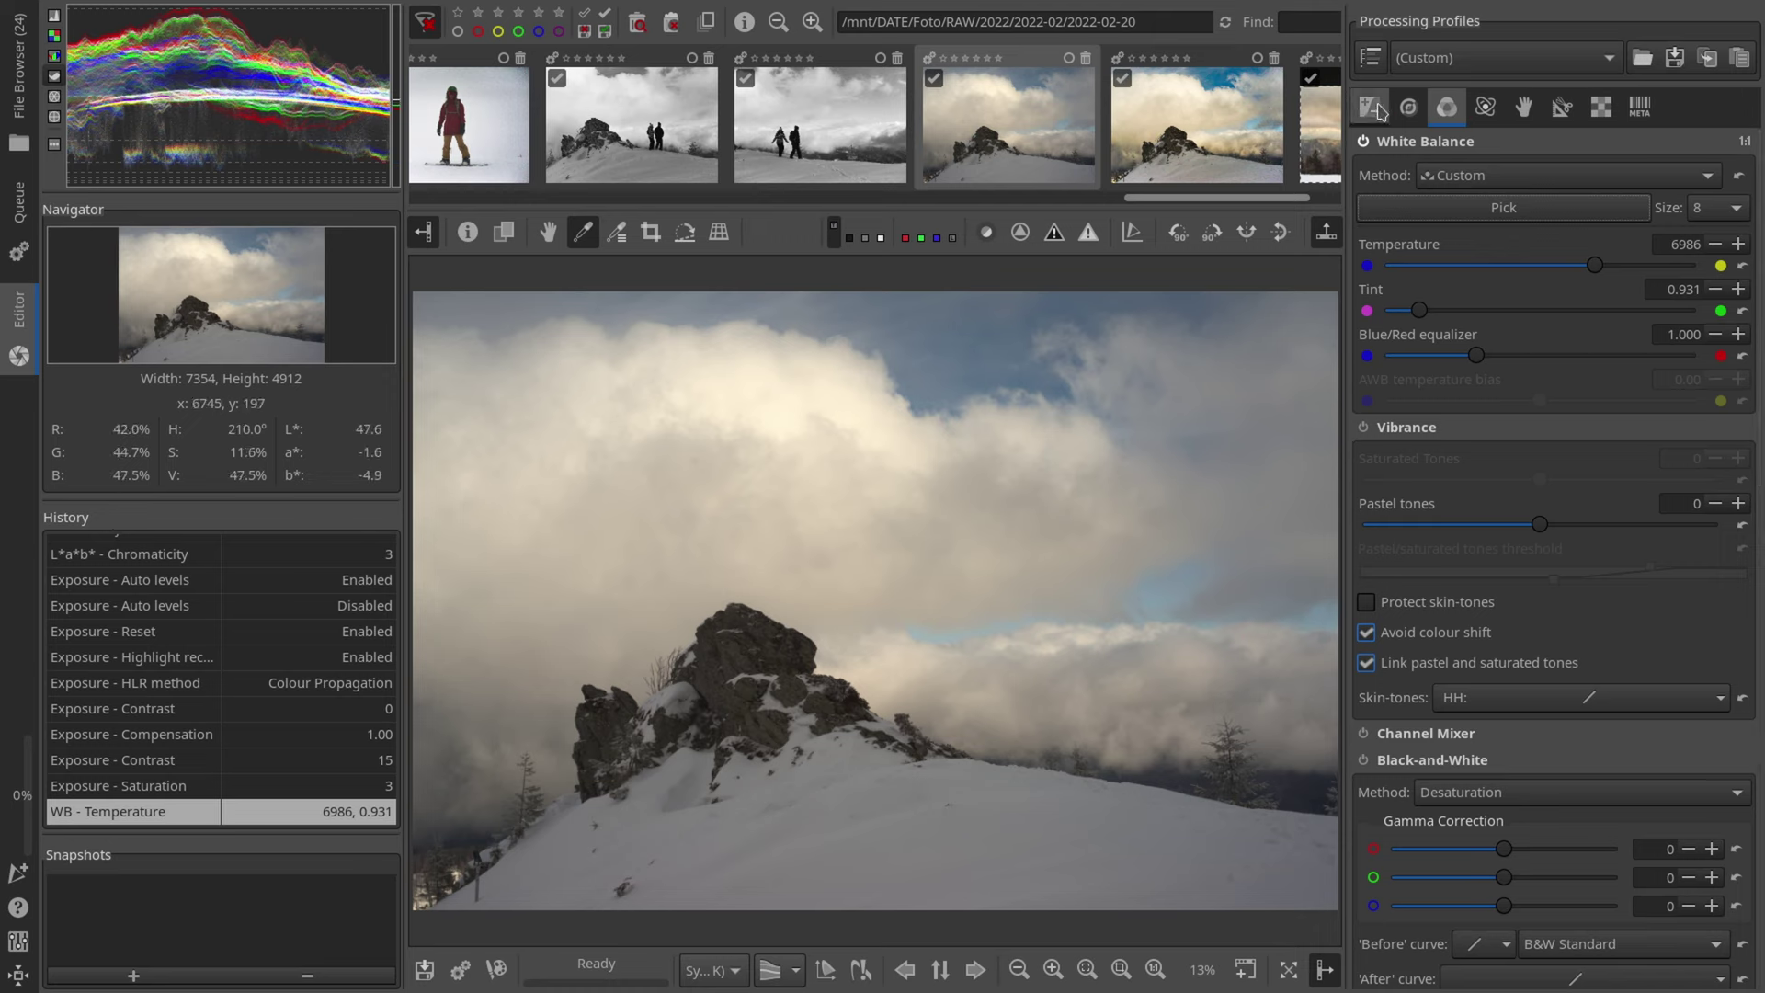
scroll(1536, 459, "down", 5)
scroll(1539, 461, "up", 5)
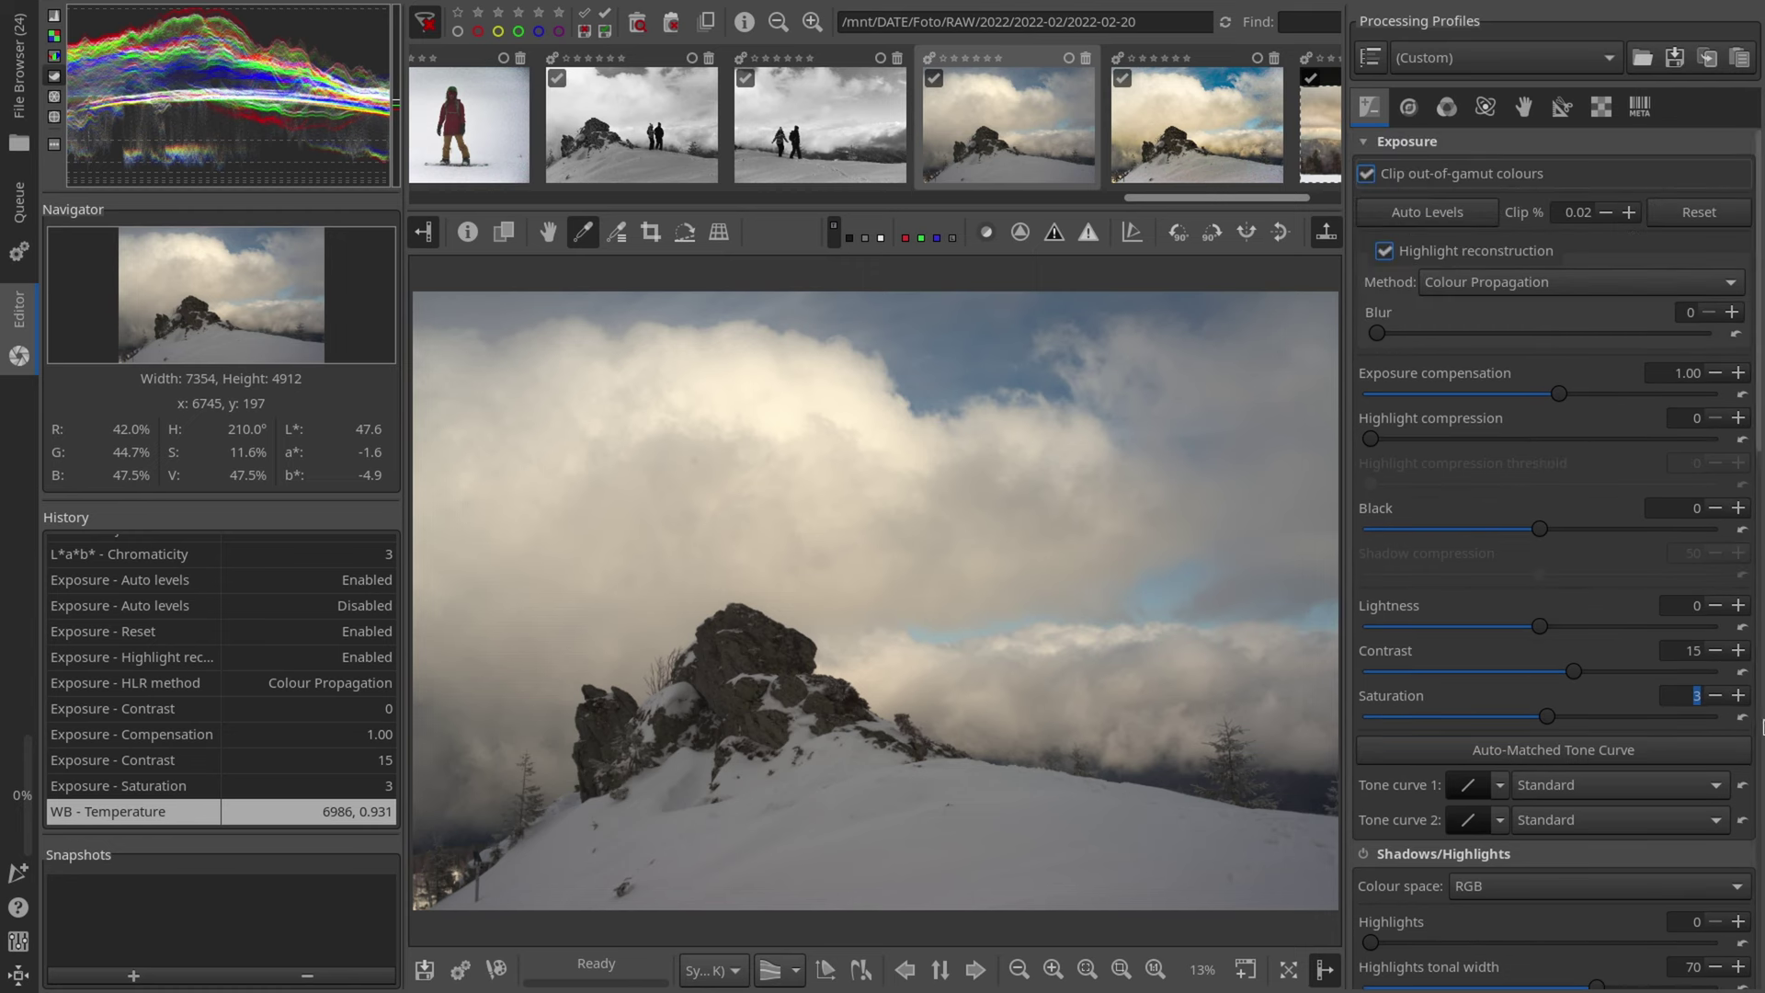
left_click(1737, 696)
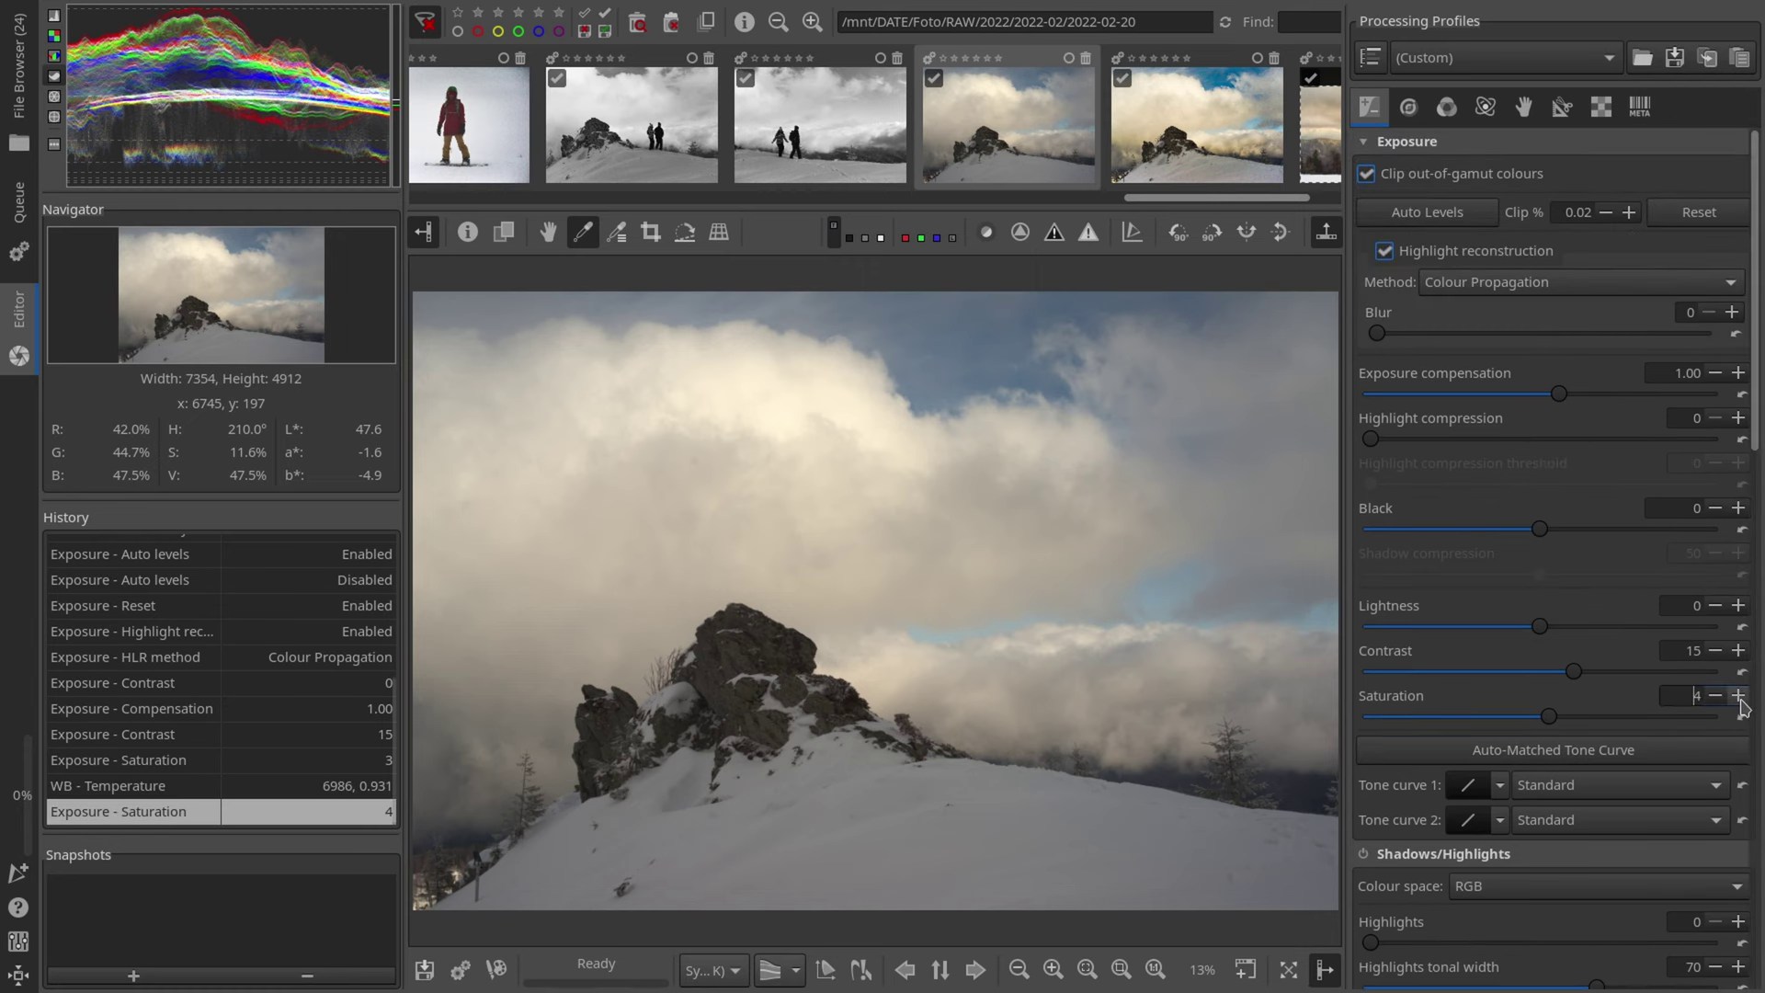
Step: Set tone curve 1 to the Control cage type and its mode to Film-like
left_click(1500, 785)
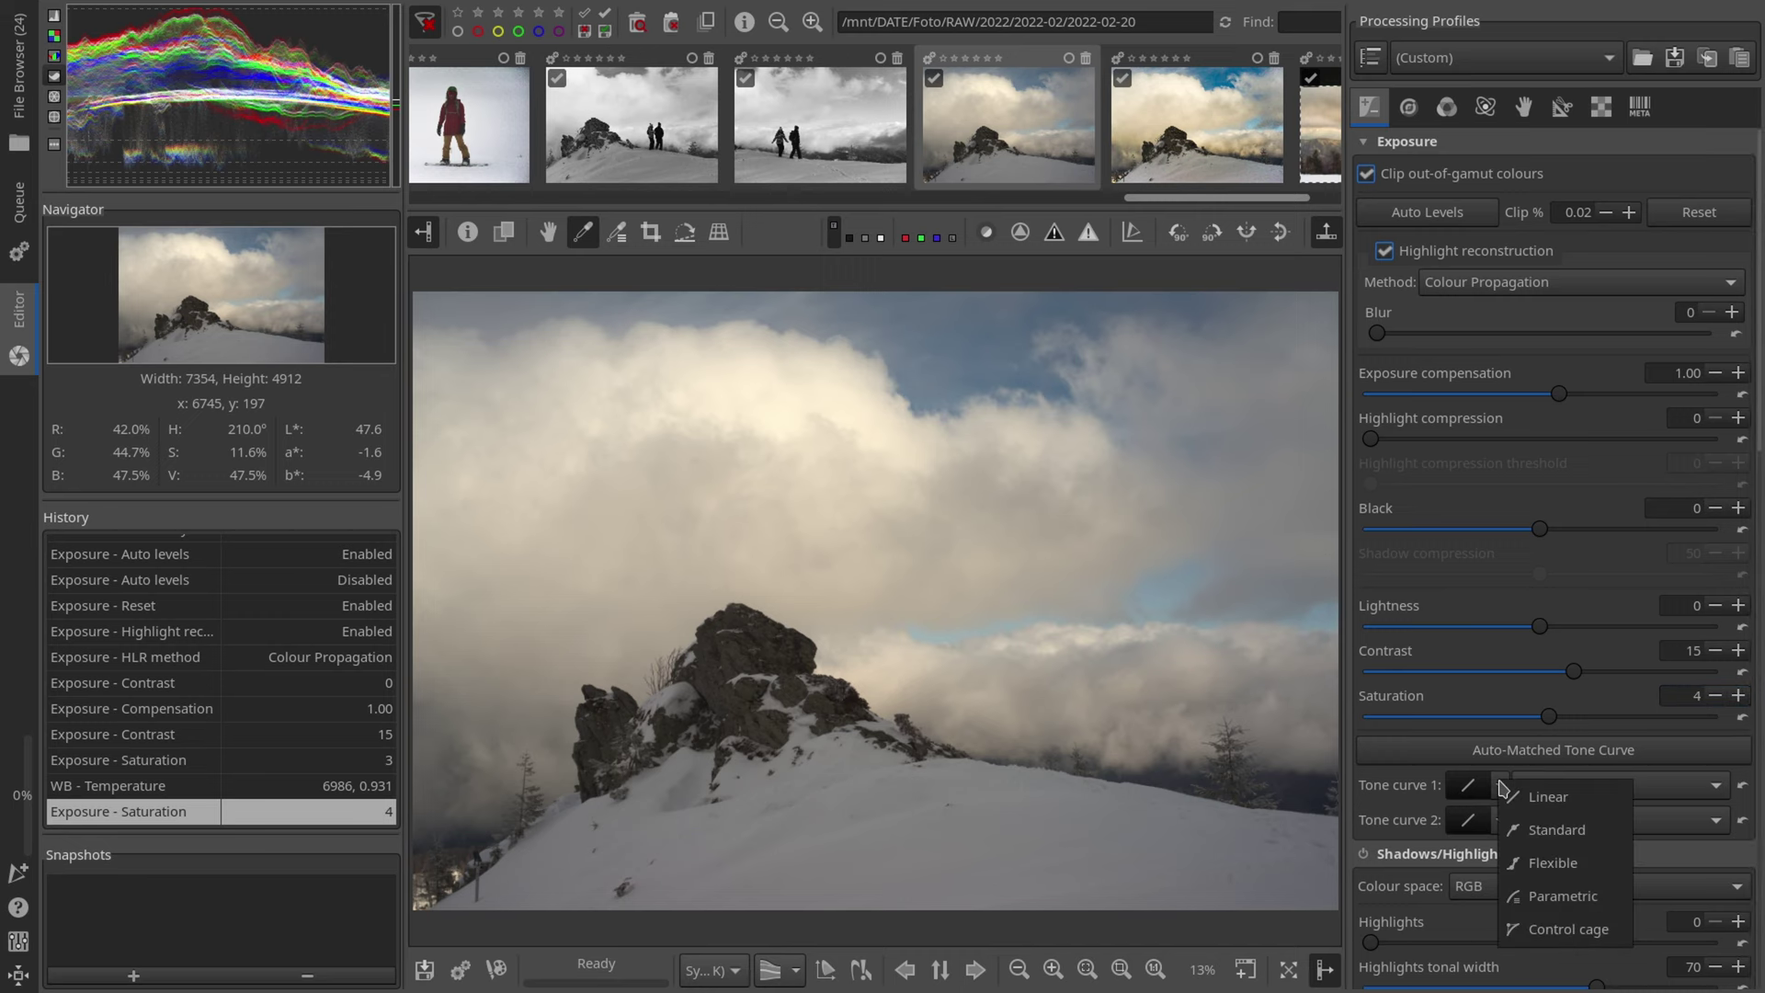
left_click(1568, 929)
scroll(1587, 930, "down", 3)
left_click(1743, 523)
left_click(549, 232)
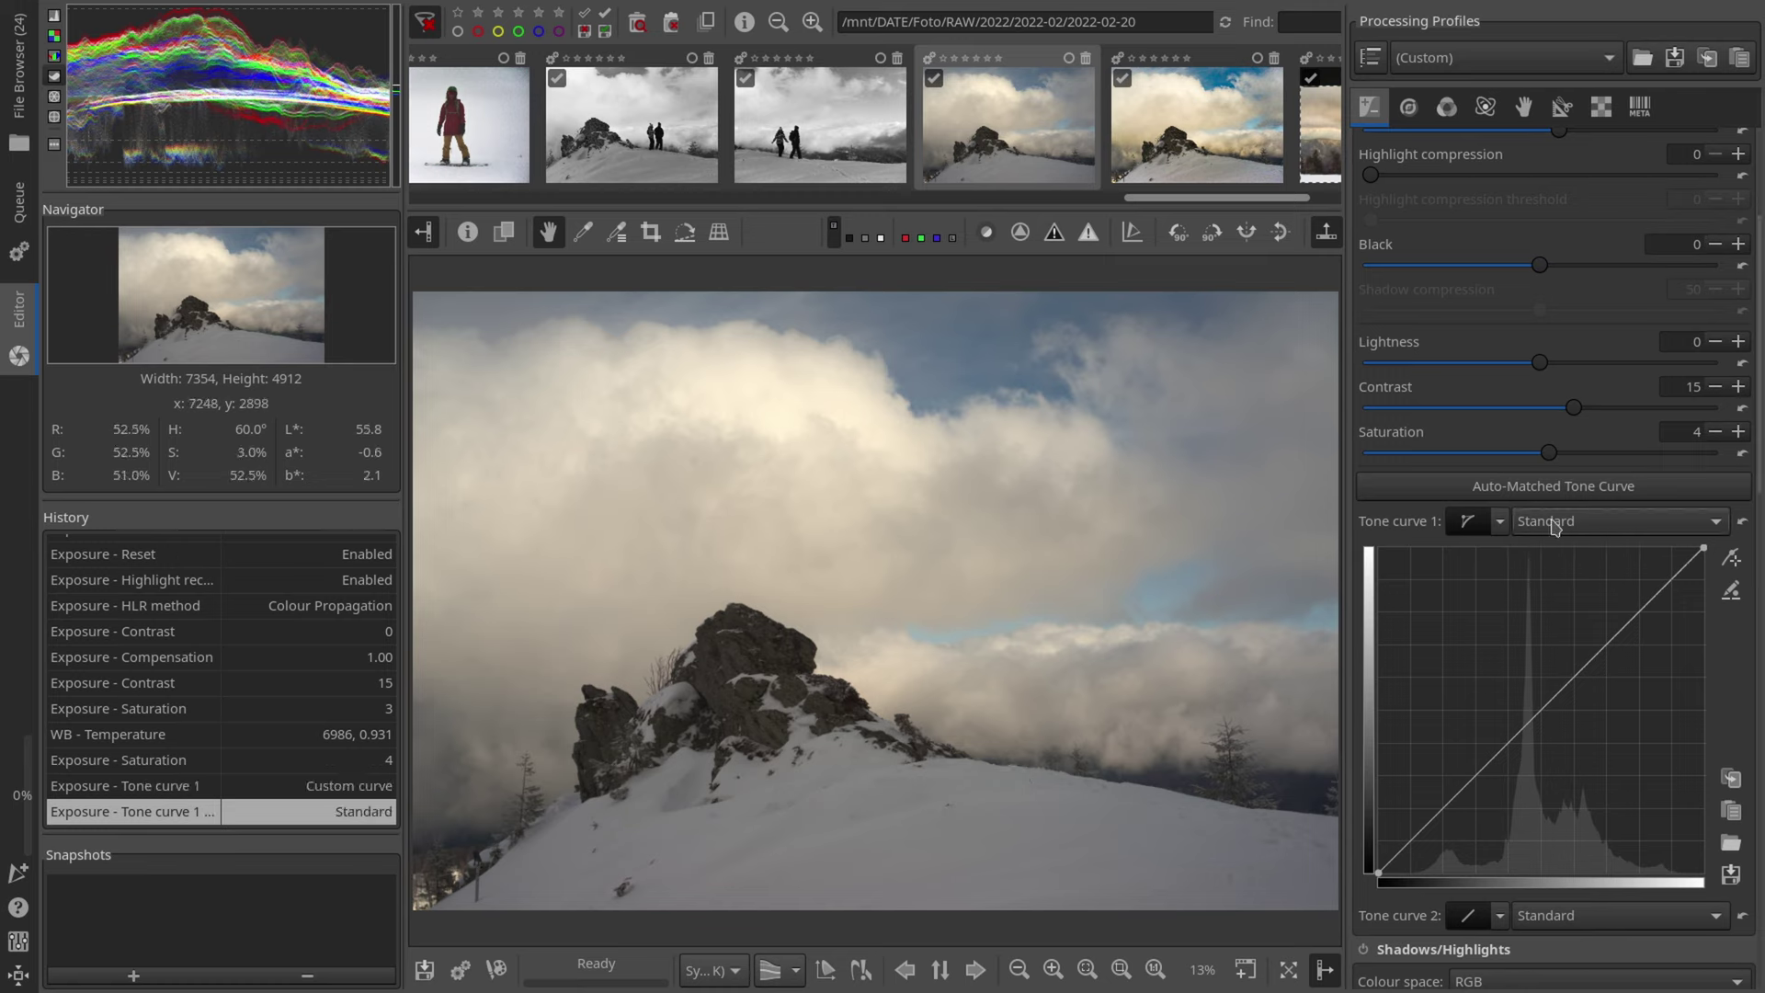
left_click(1553, 525)
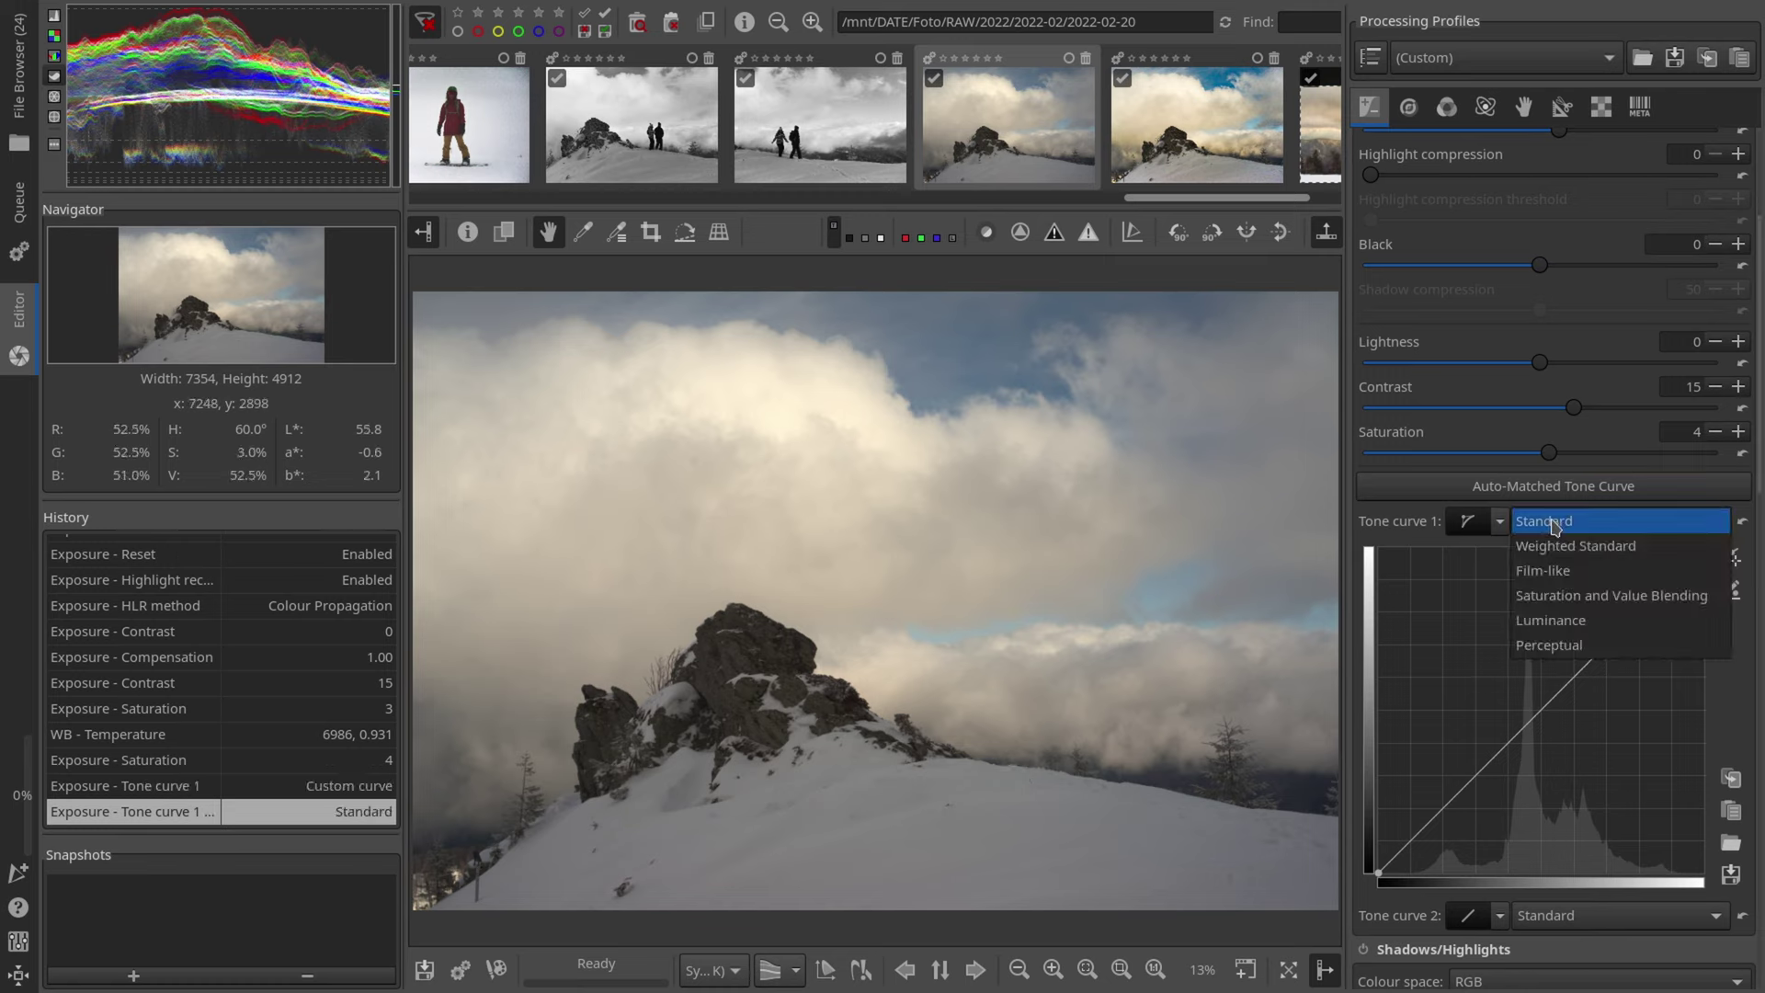
left_click(1561, 577)
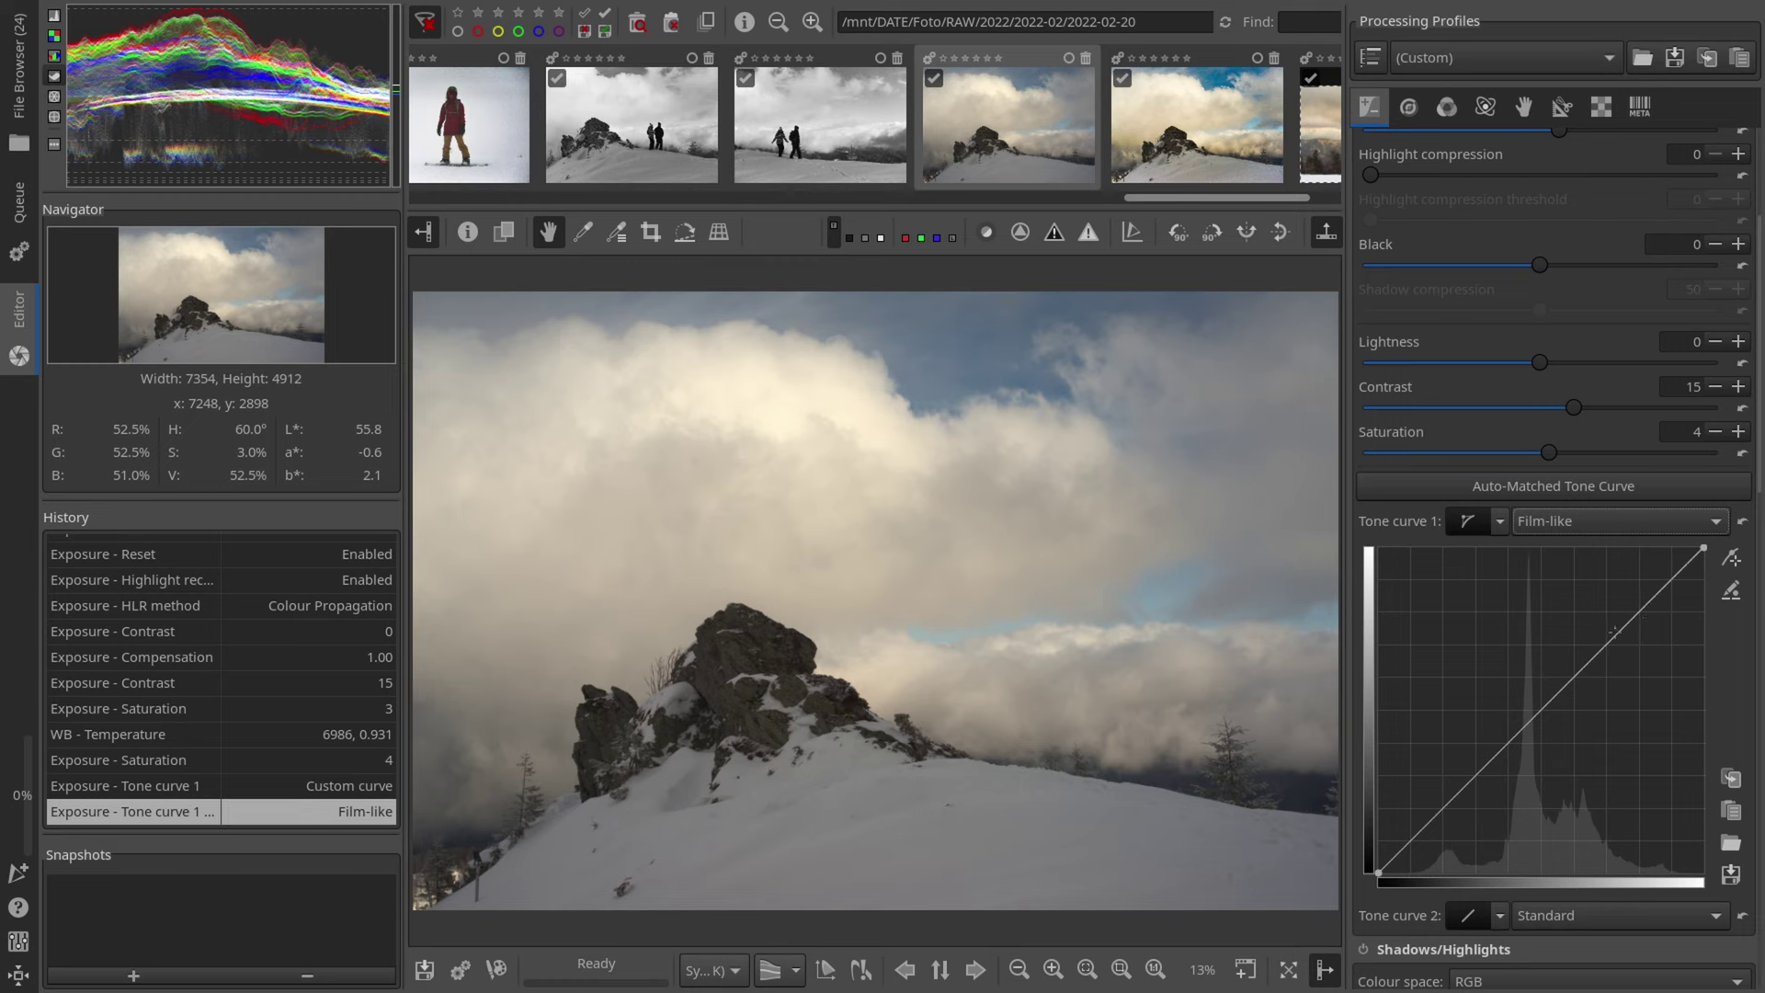
Step: Shape tone curve 1 into an S-curve by raising a point in the highlights and lowering one in the shadows
left_click_drag(1613, 632, 1578, 621)
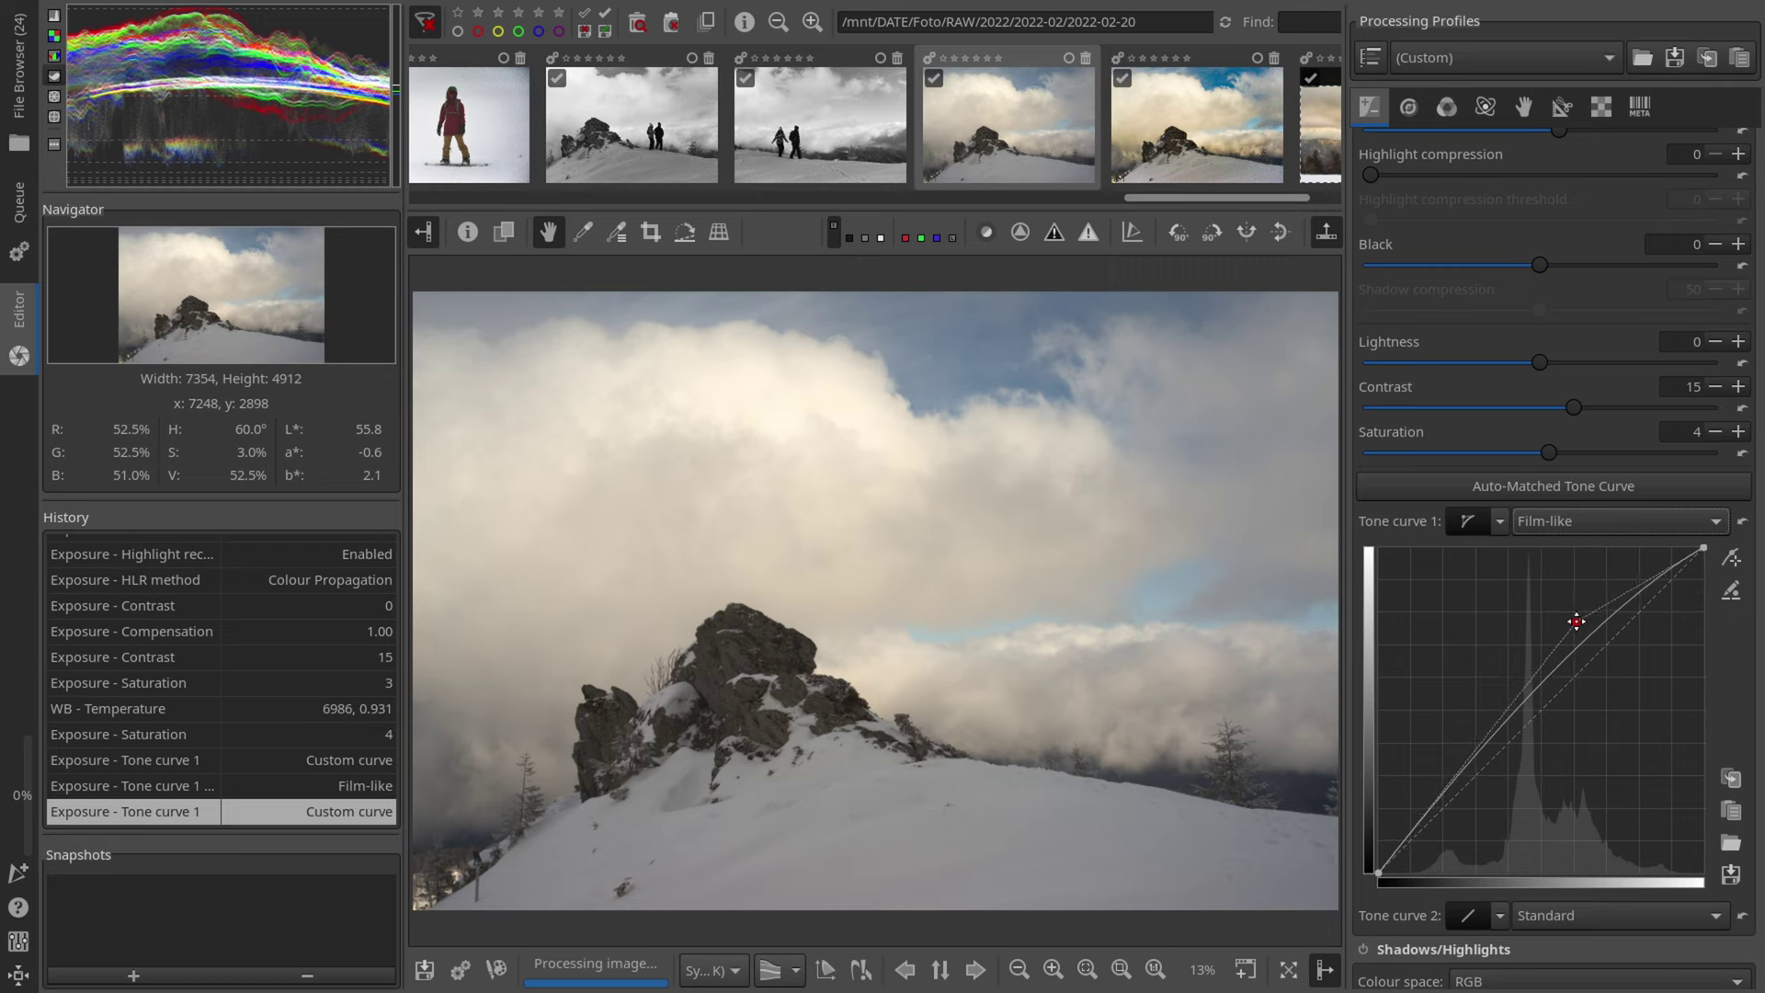
left_click_drag(1440, 791, 1461, 805)
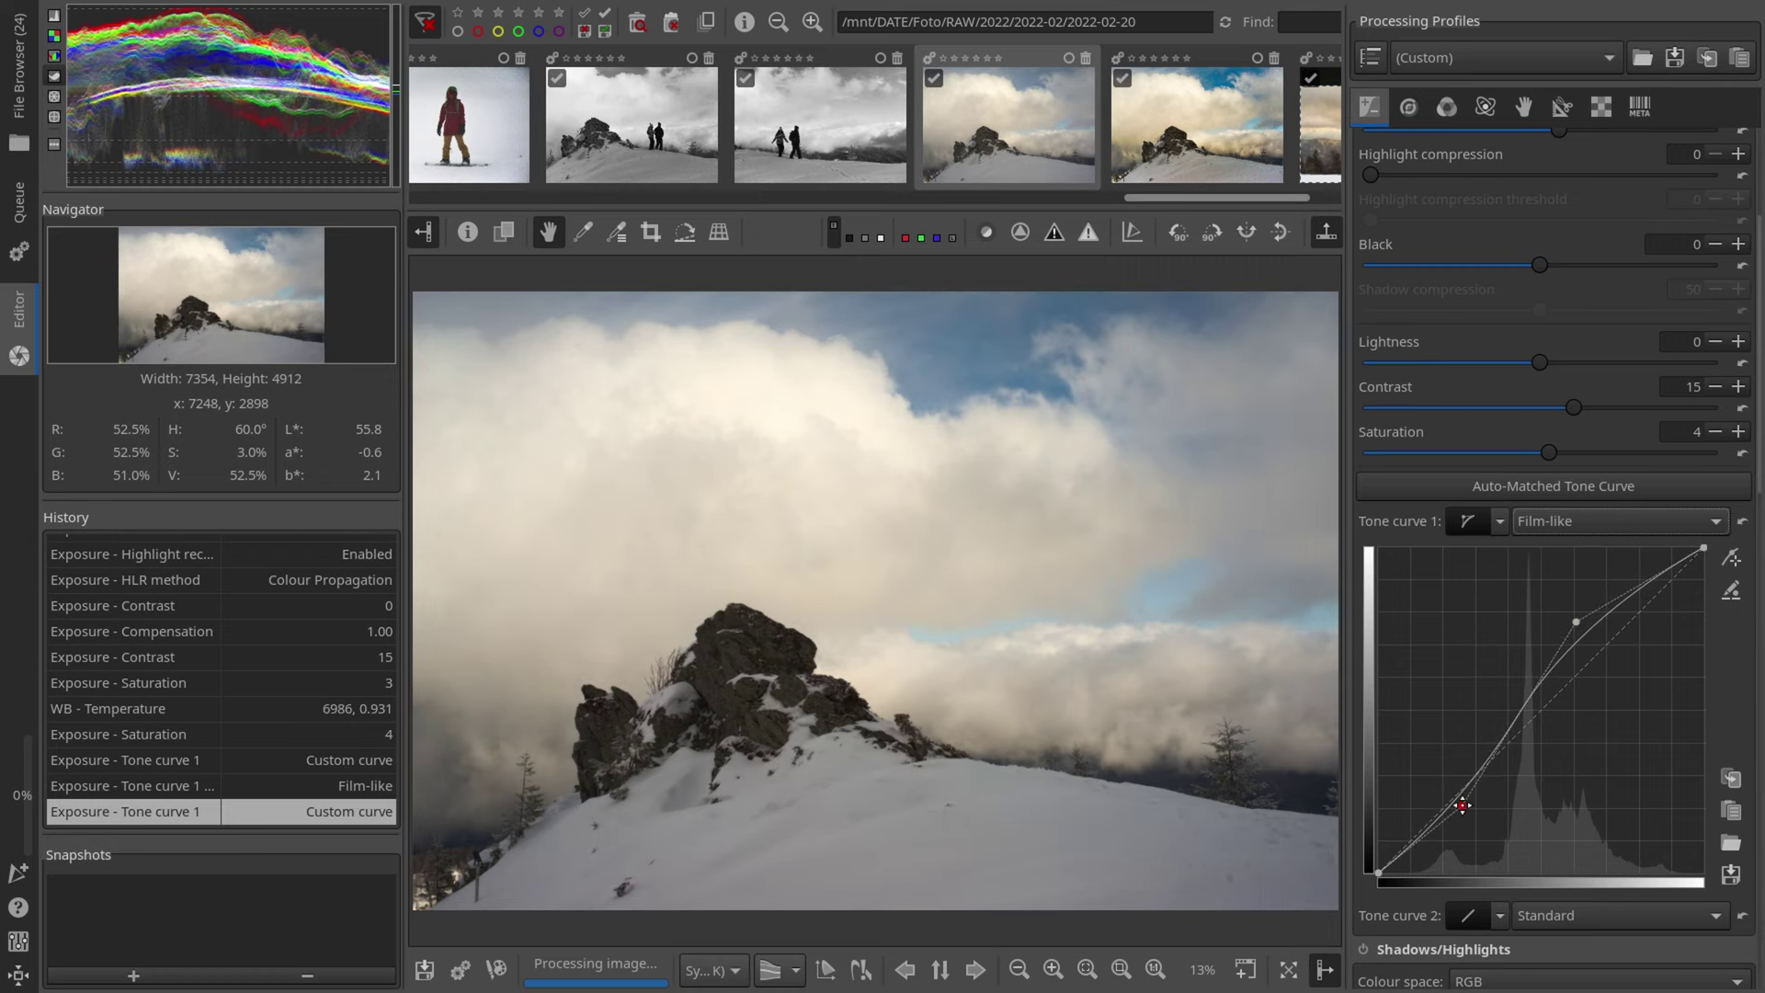
left_click_drag(1462, 805, 1480, 815)
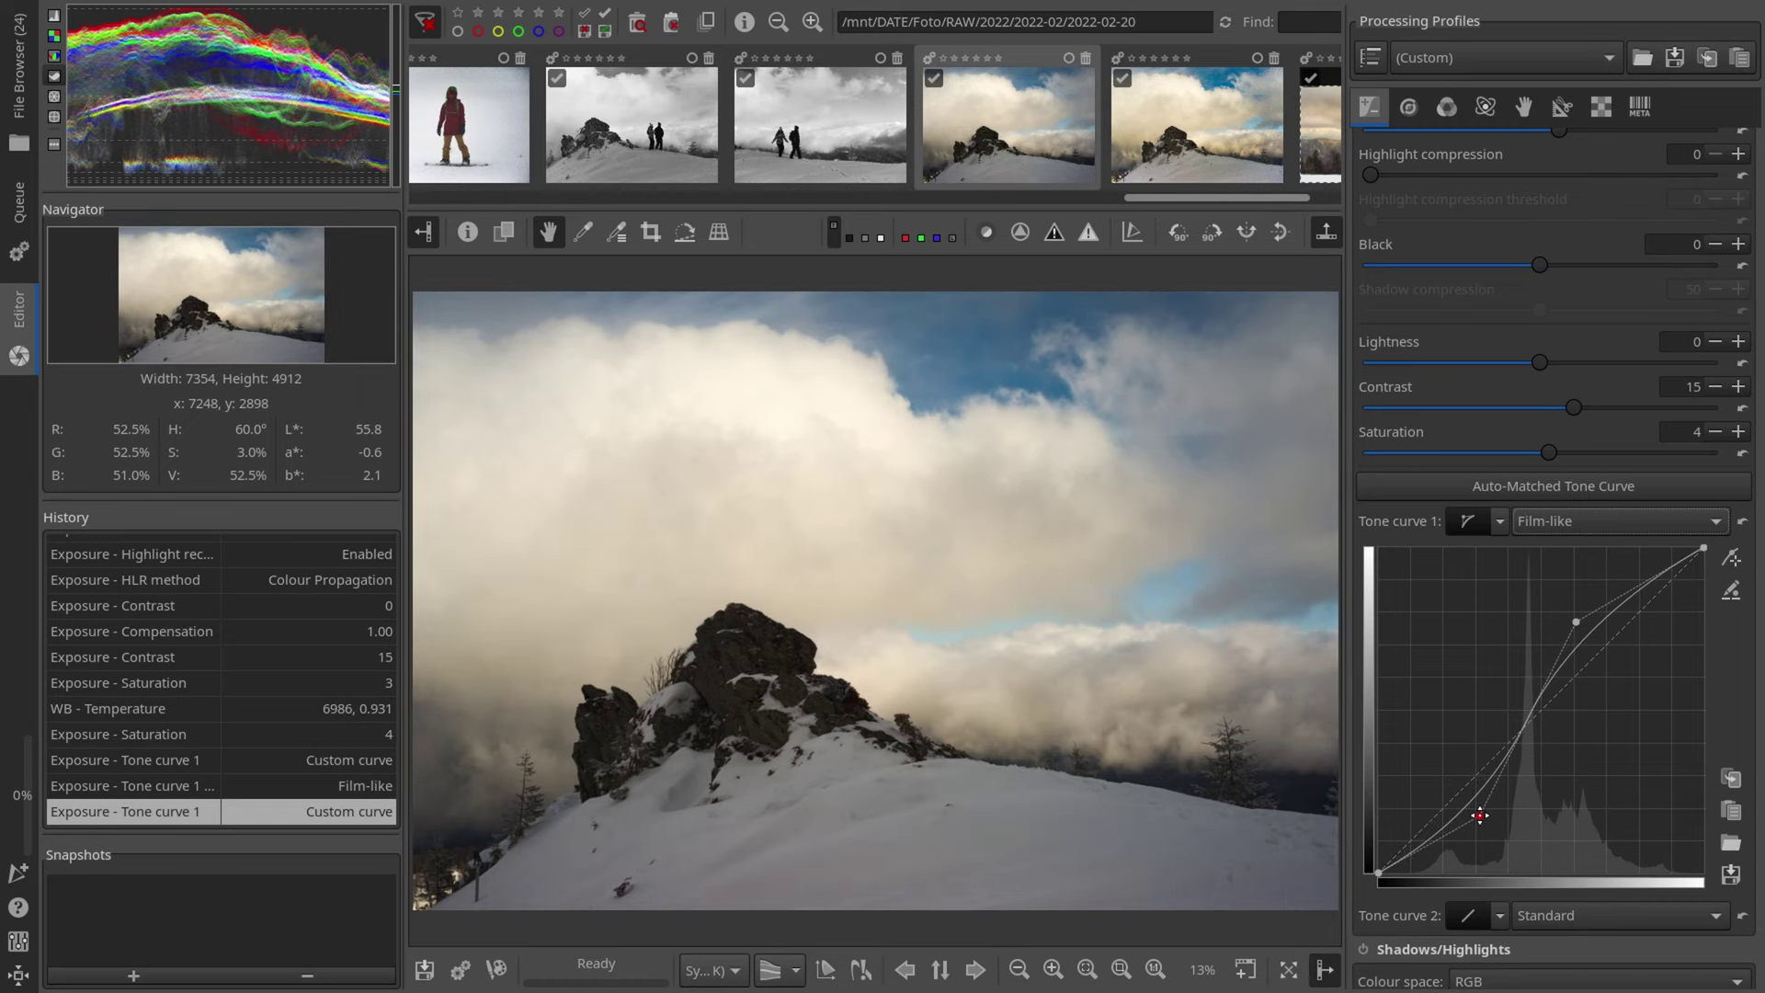
left_click_drag(1480, 816, 1476, 815)
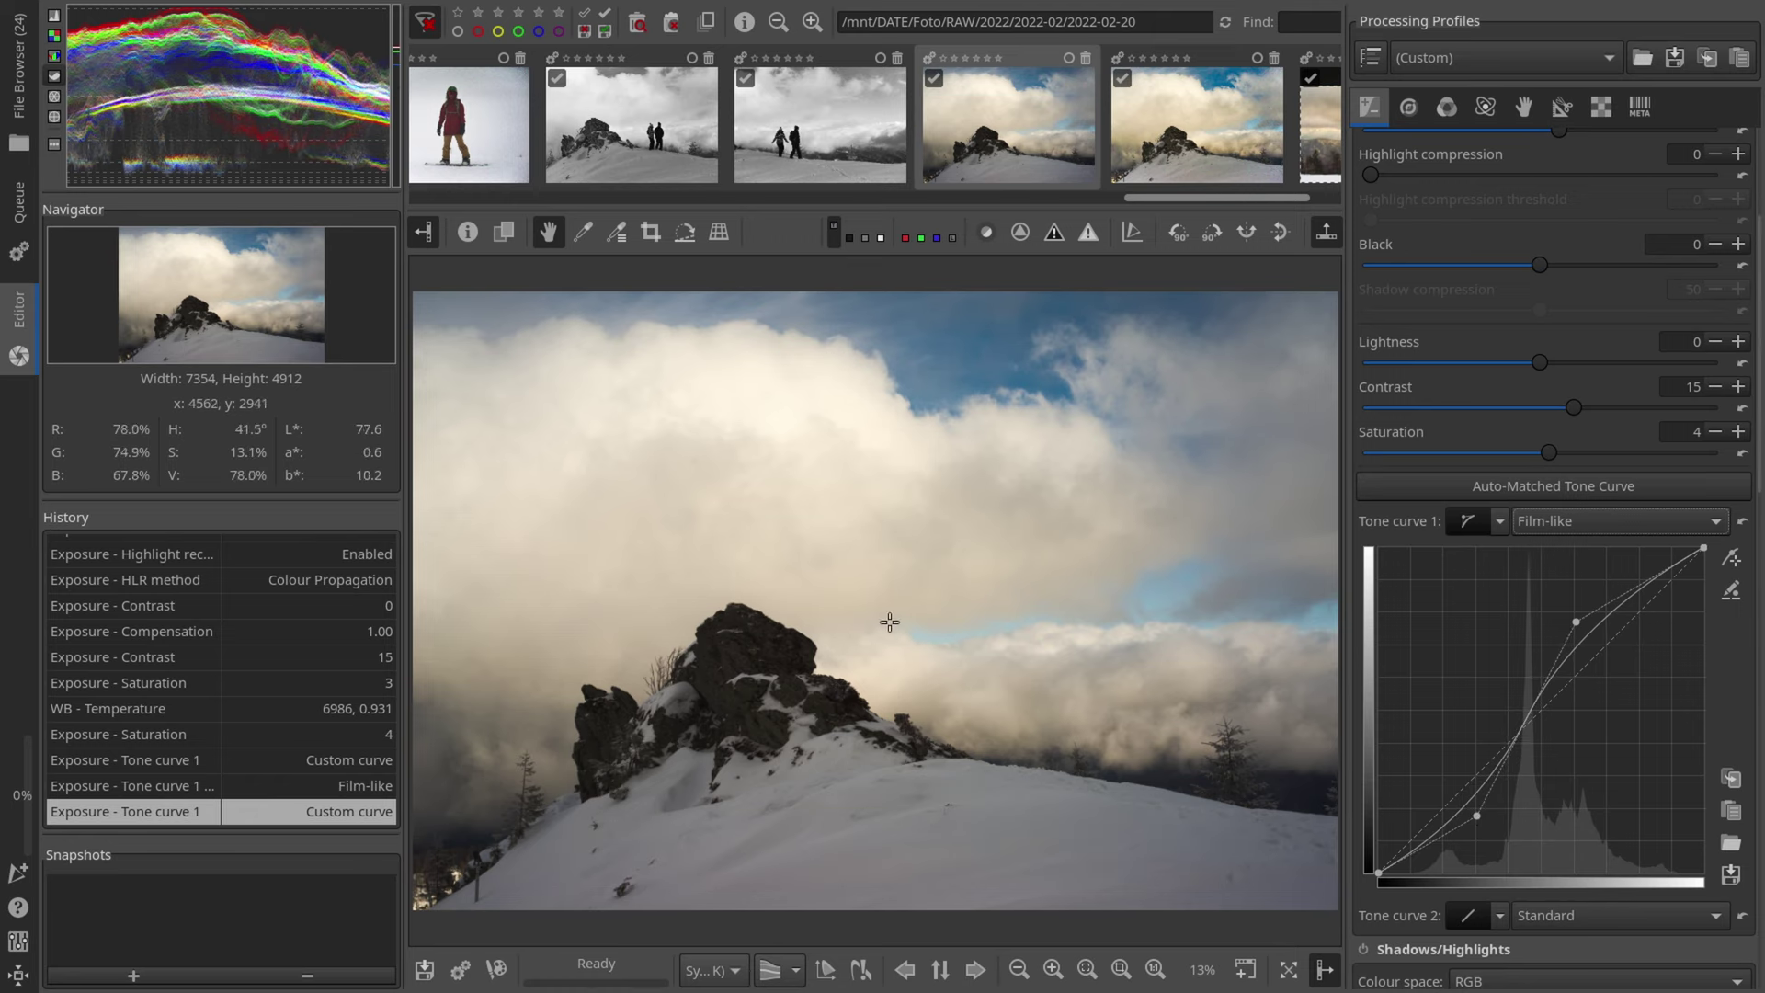
Step: Set tone curve 2 to the Control cage type and lift its darkest tones with a point near the black end
scroll(1558, 687, "down", 5)
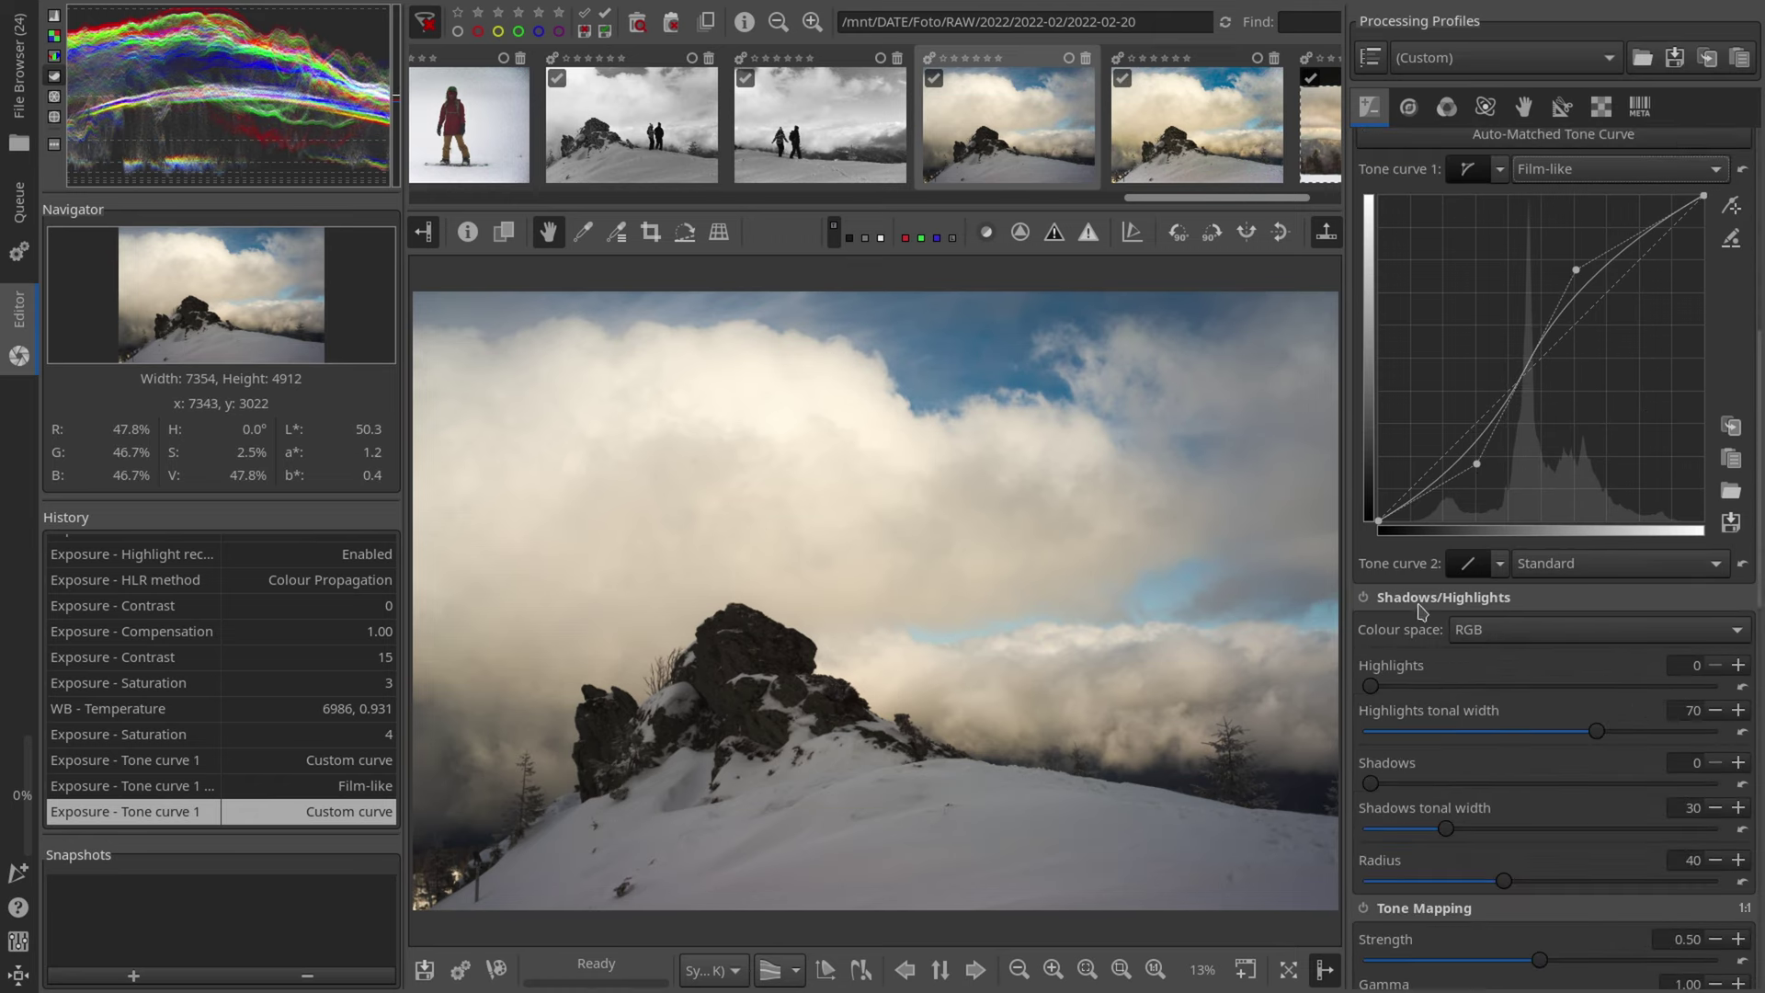
left_click(1504, 565)
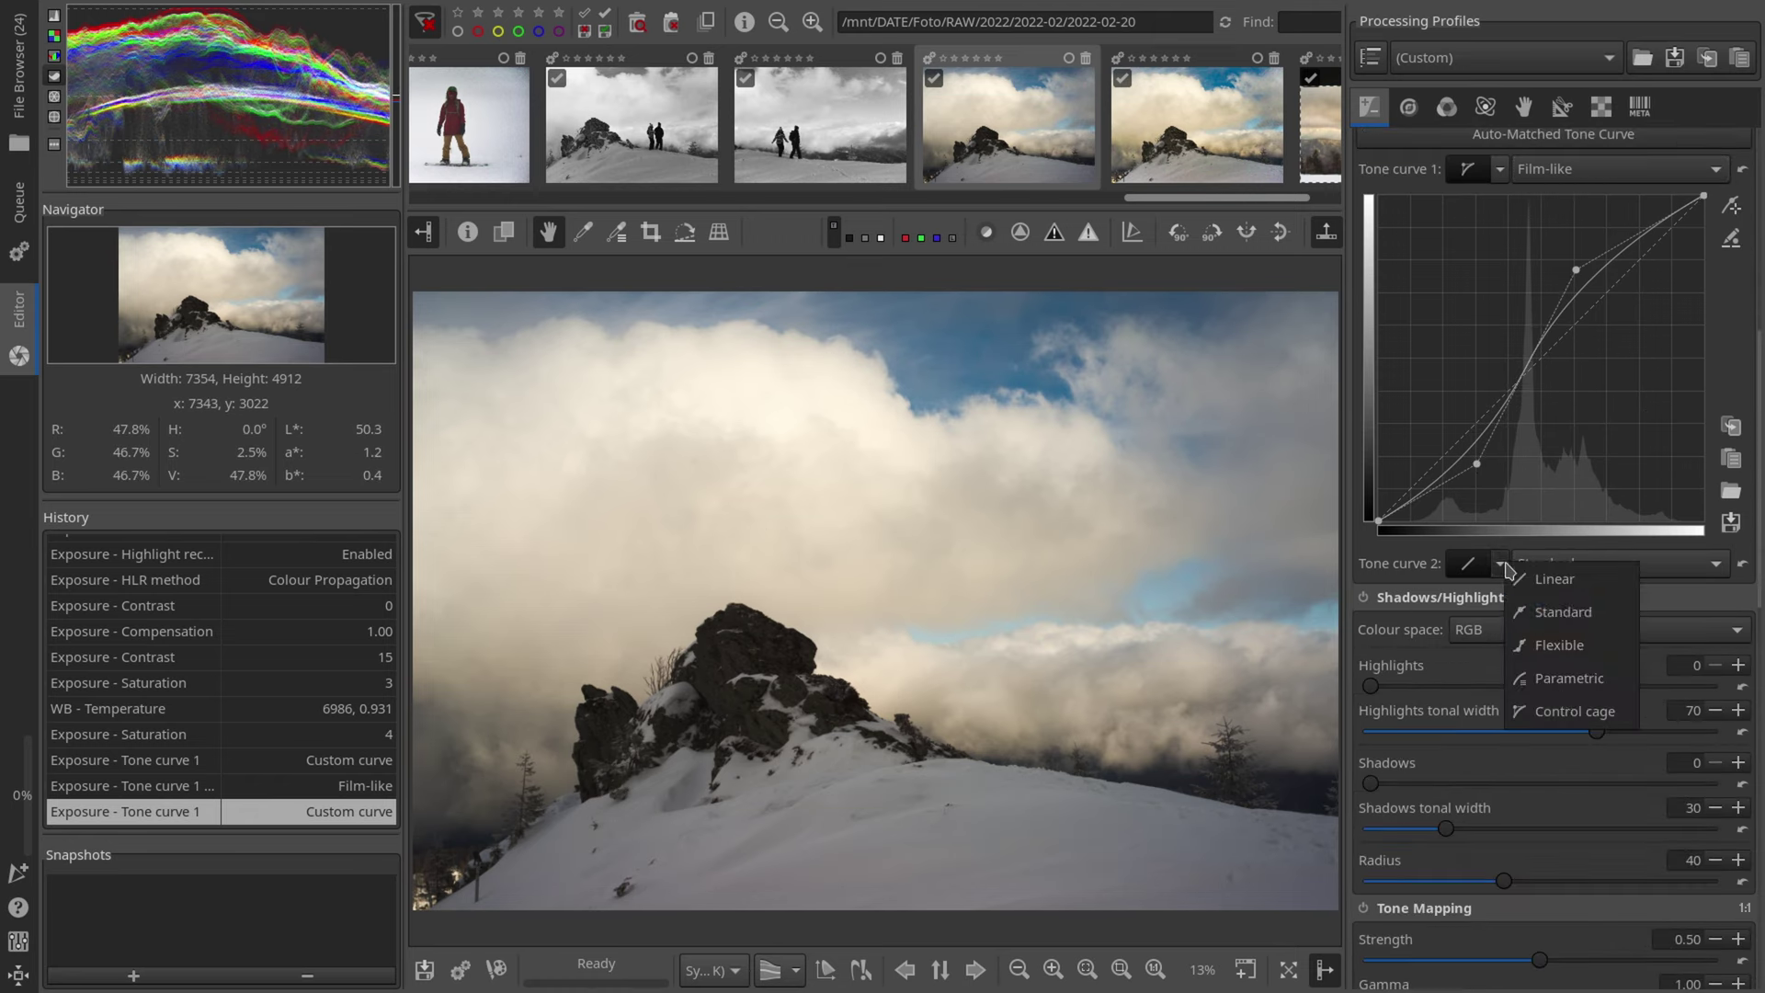
left_click(1575, 715)
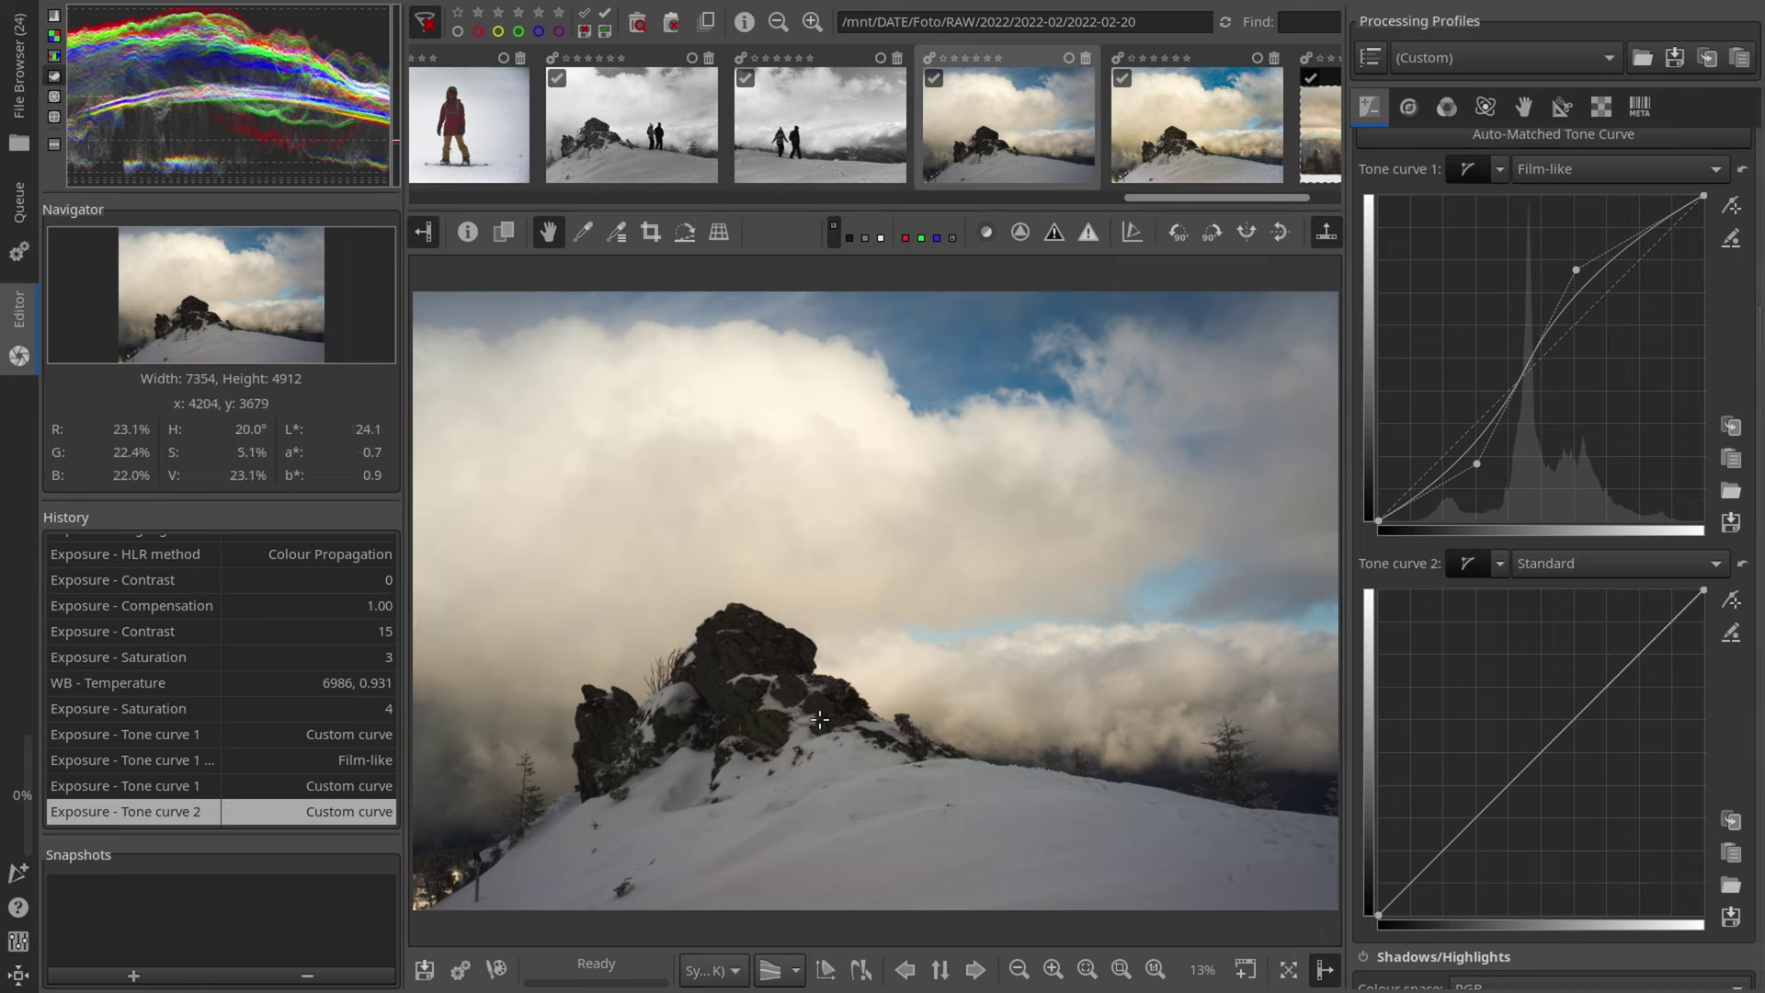
left_click(1394, 899)
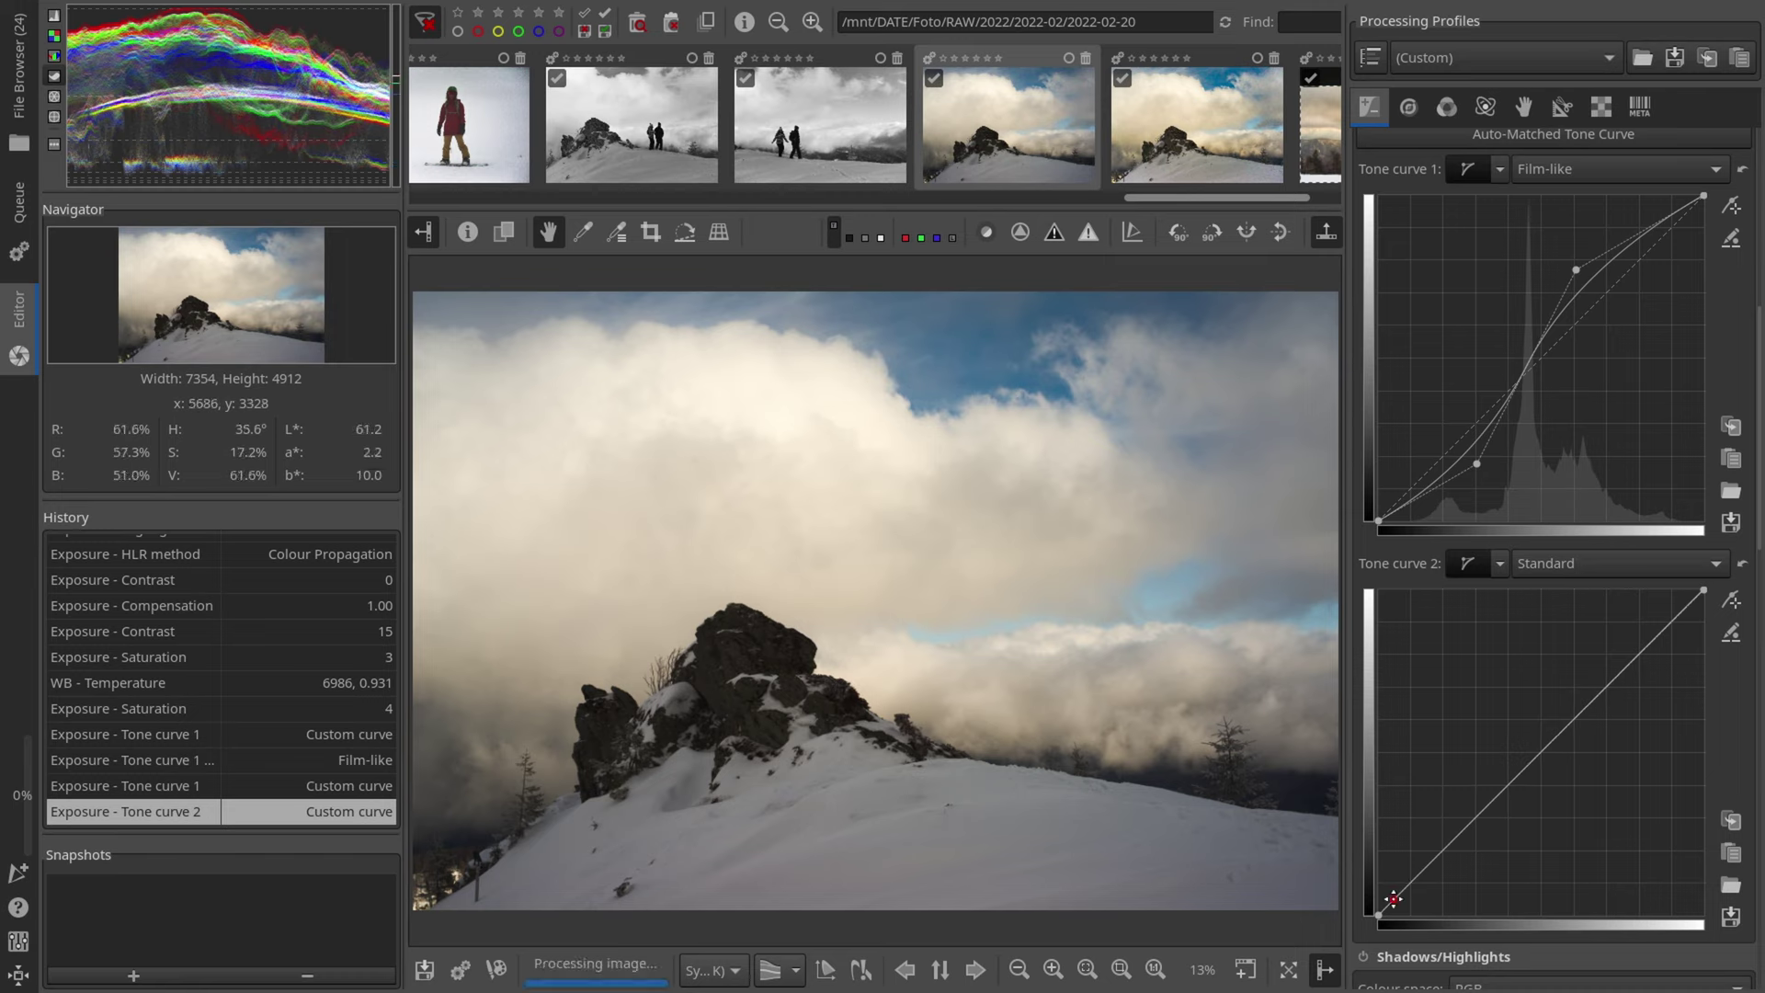
left_click_drag(1390, 898, 1378, 860)
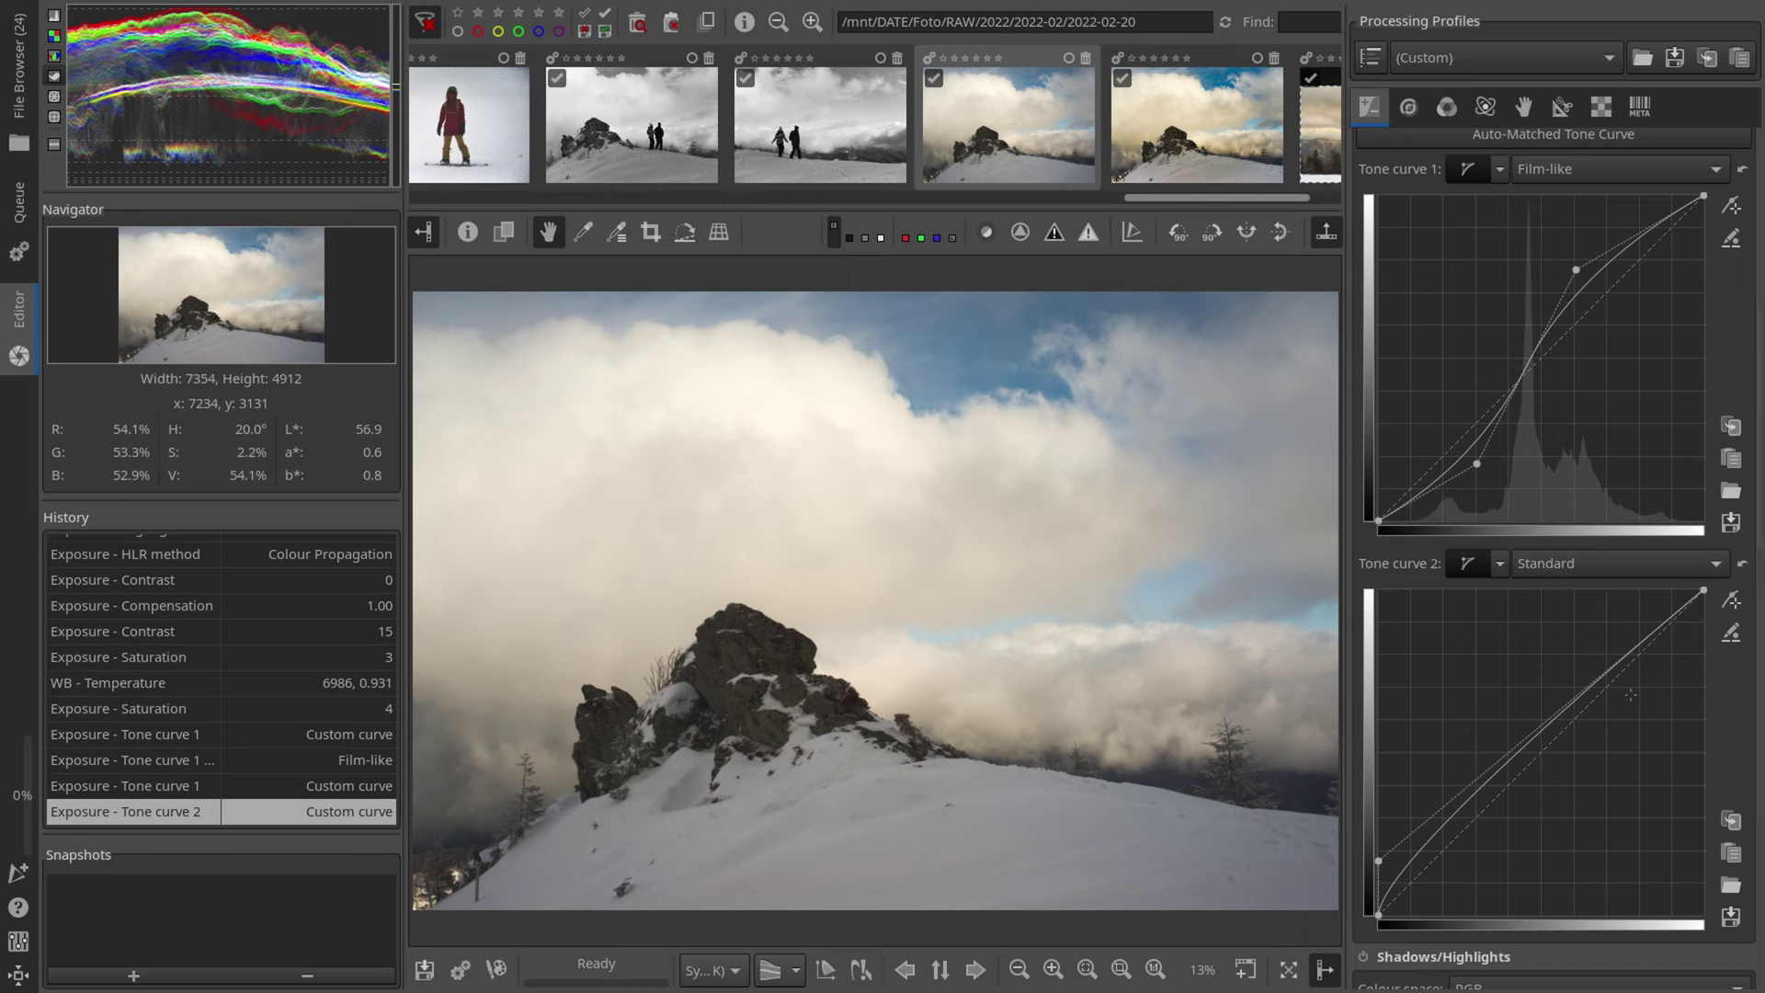
Step: Enable Shadows/Highlights with shadows at 26 and highlights at 30, and turn on the clipped highlight indication
scroll(1544, 828, "down", 3)
left_click(1363, 780)
scroll(1447, 929, "down", 5)
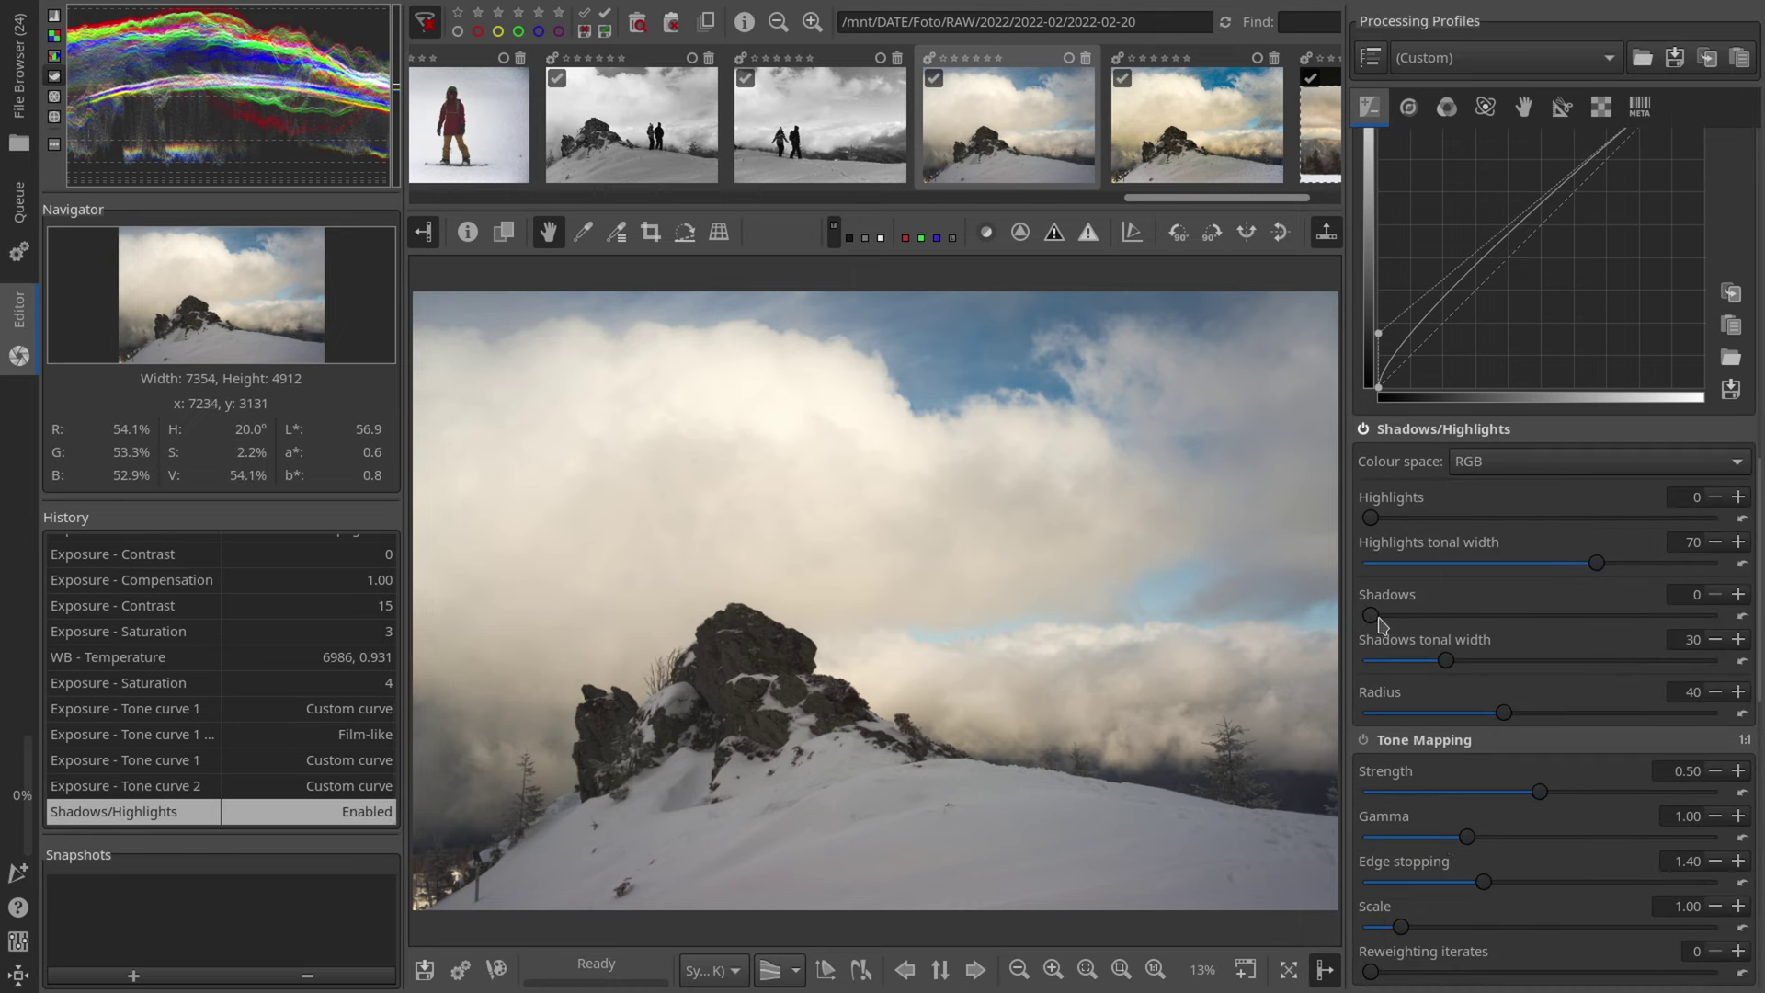
left_click_drag(1378, 620, 1466, 622)
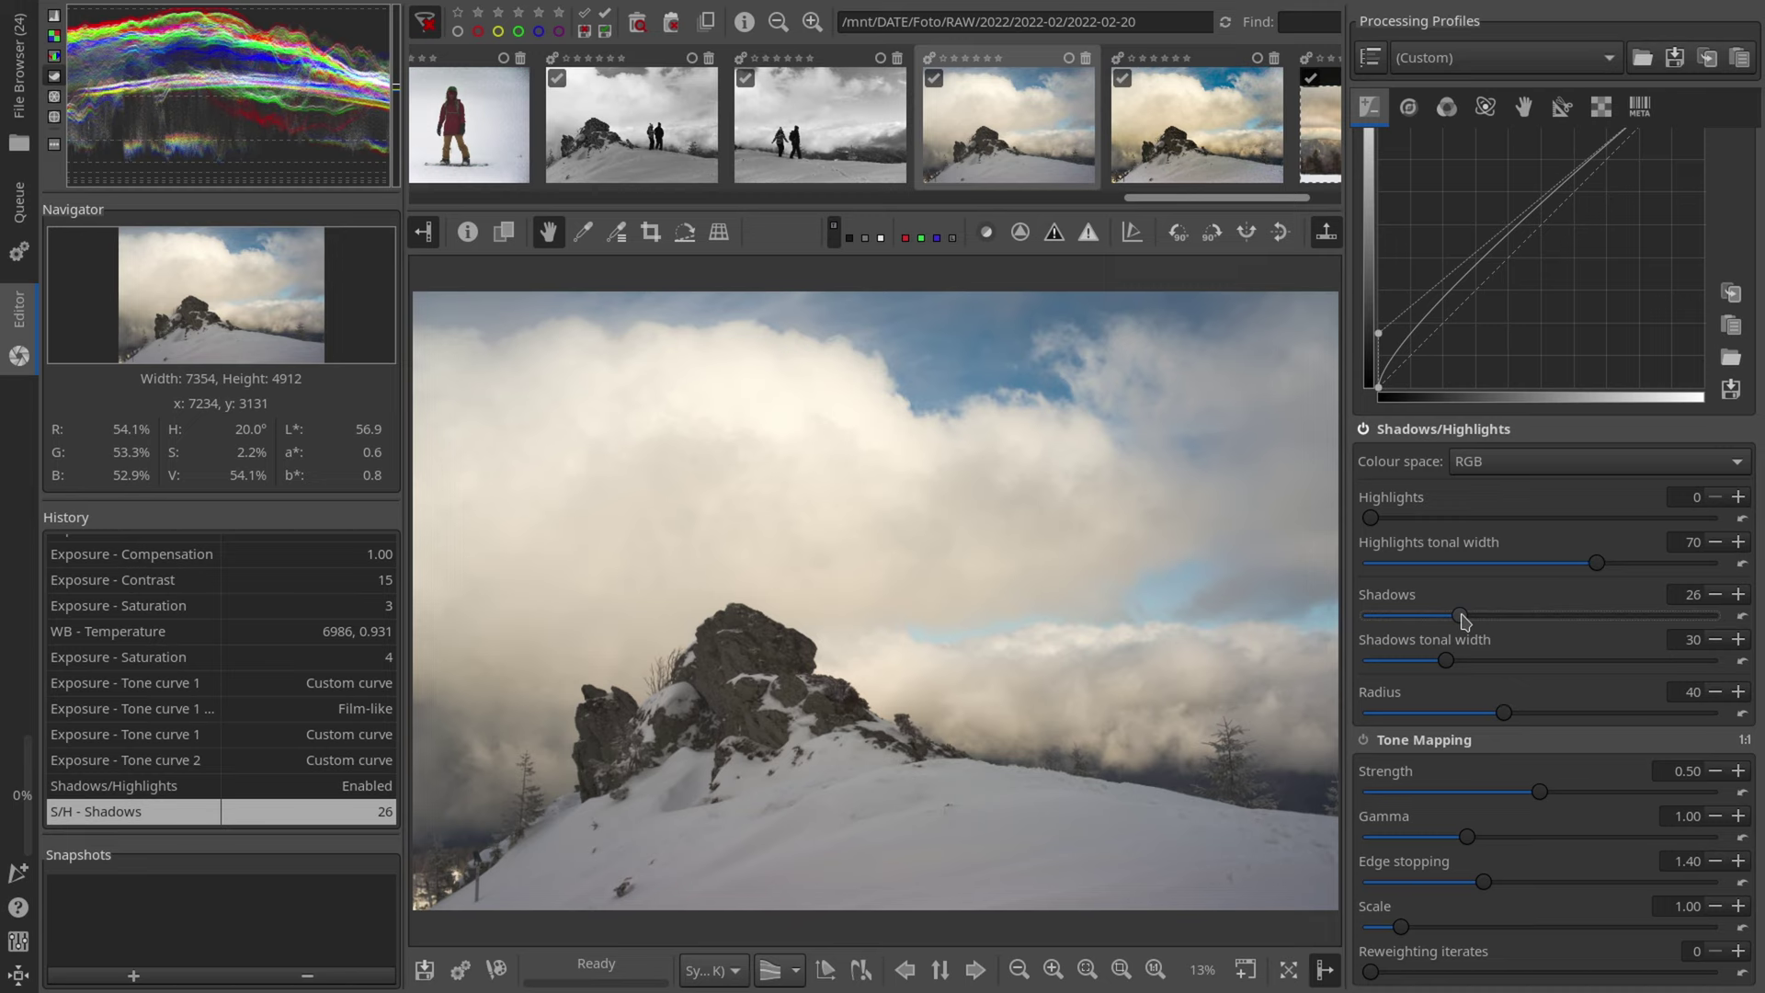
left_click_drag(1370, 517, 1475, 524)
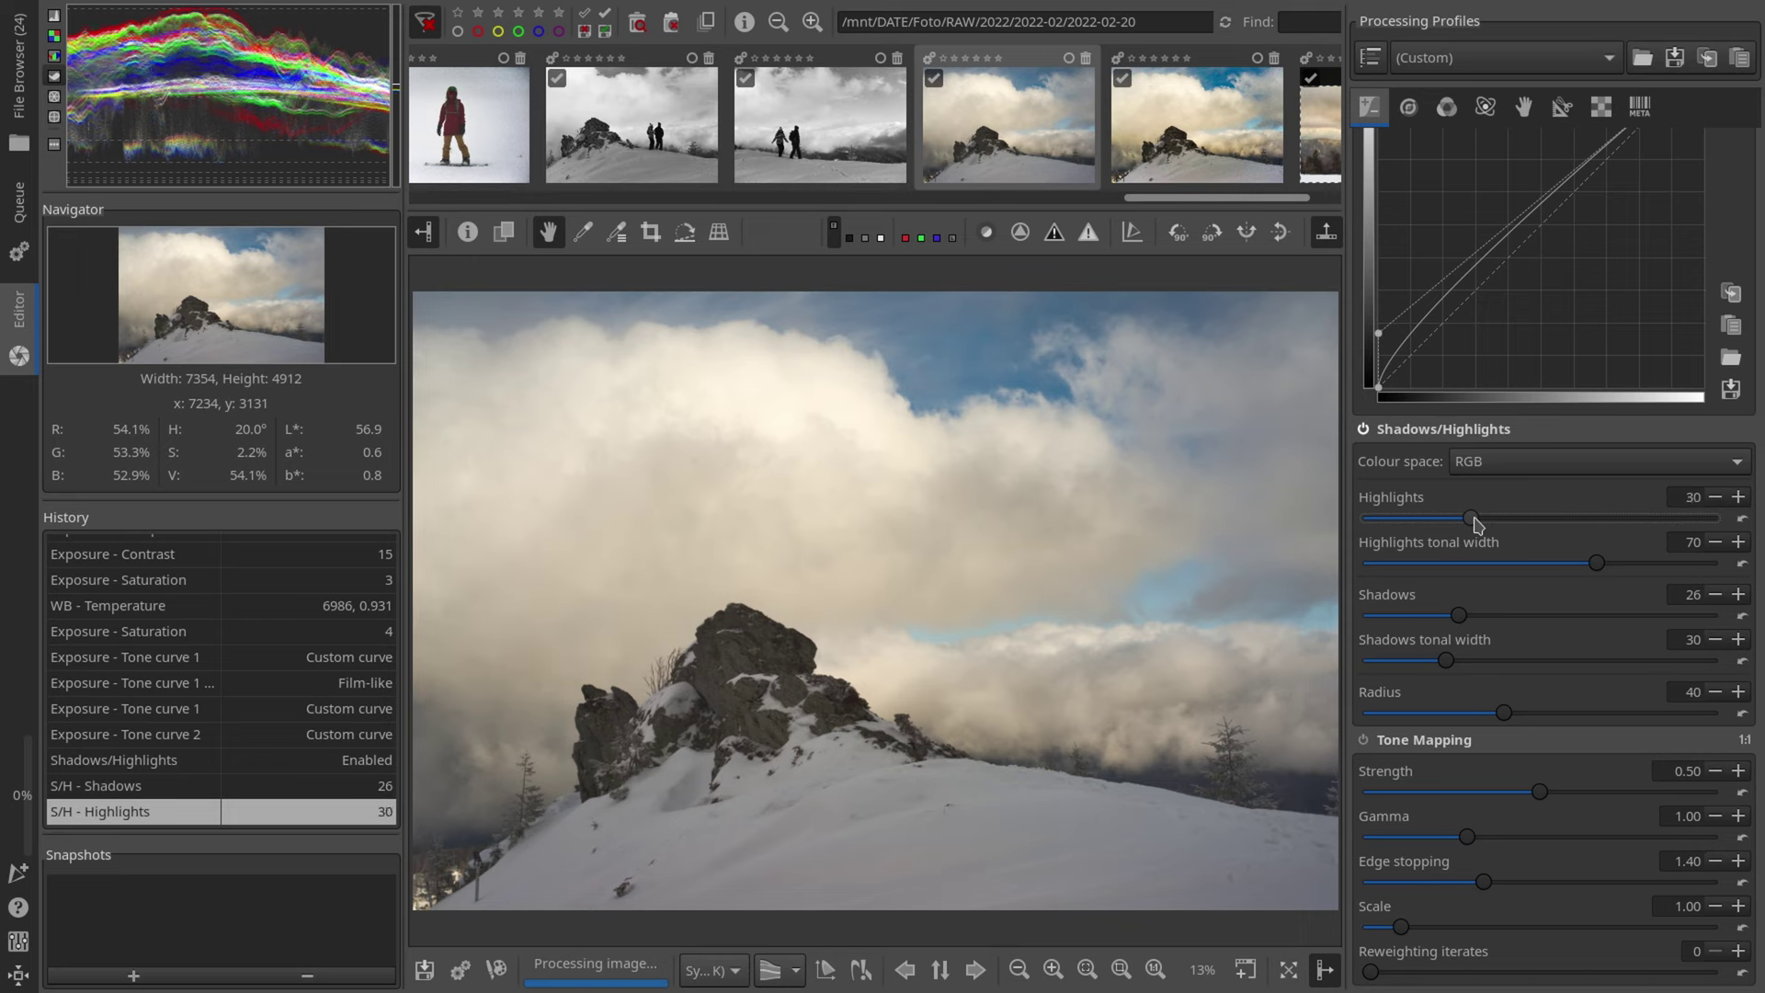
left_click(1089, 236)
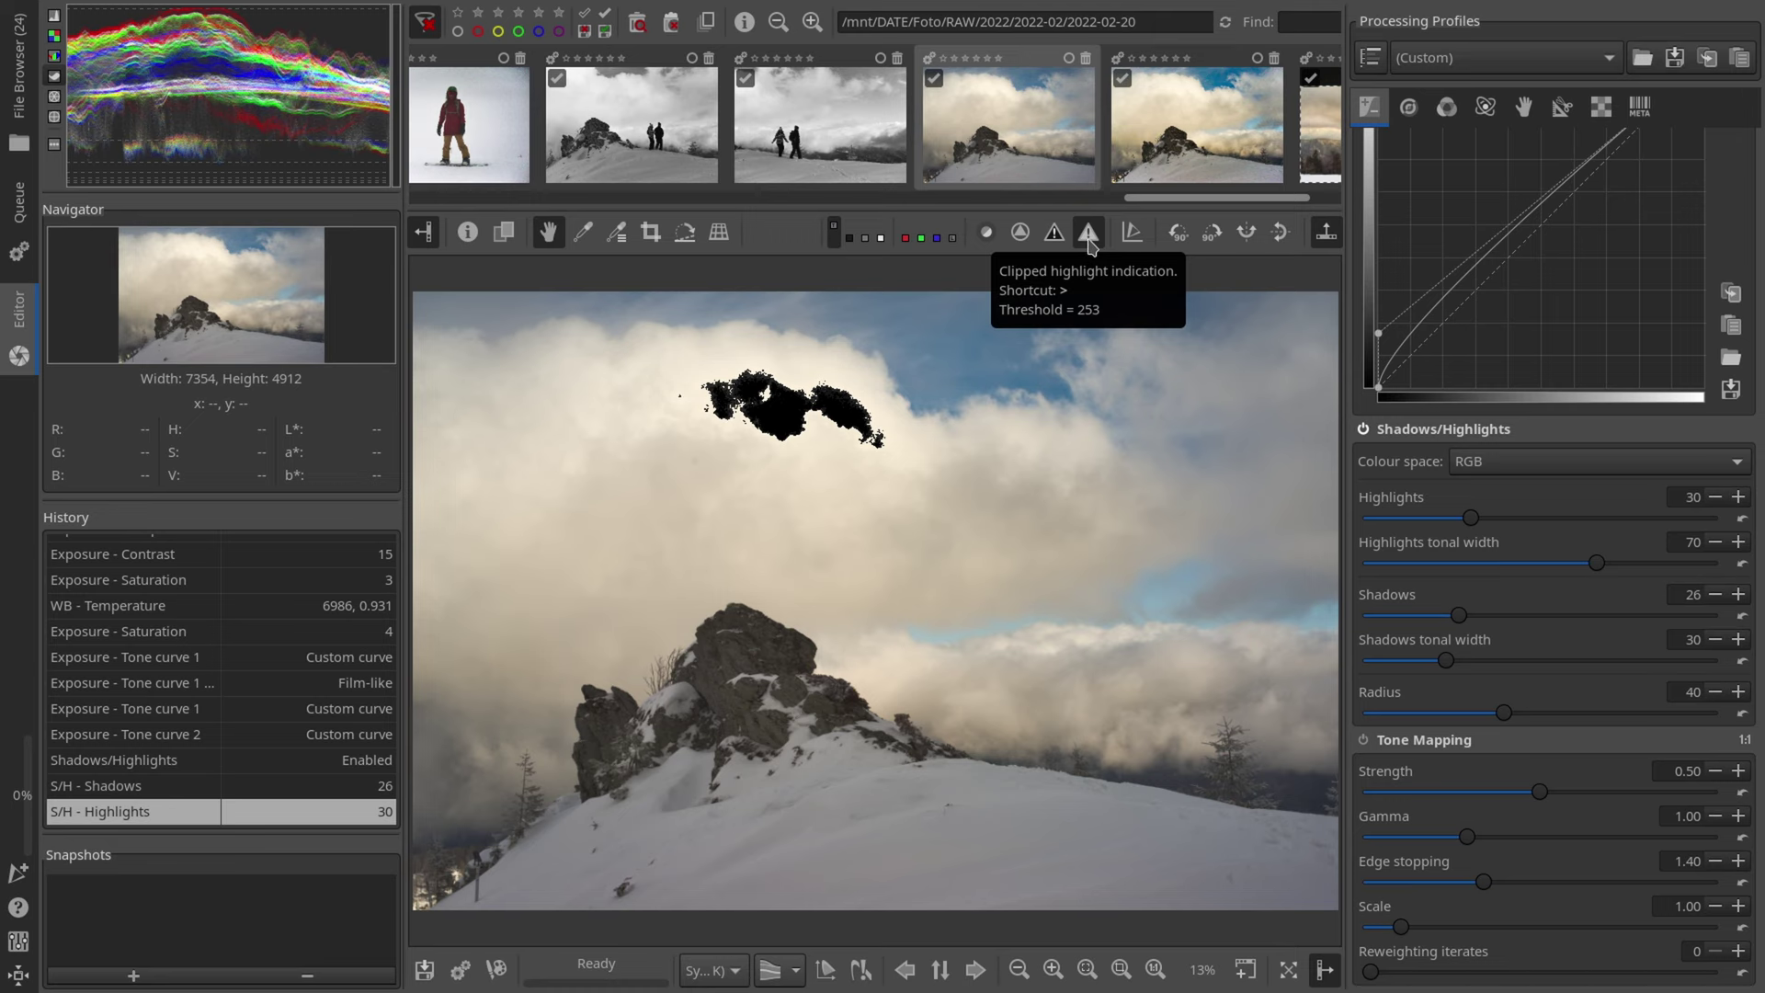
Step: Turn off the clipped highlight indication and enable Tone Mapping with a strength of 0.03
left_click(1088, 235)
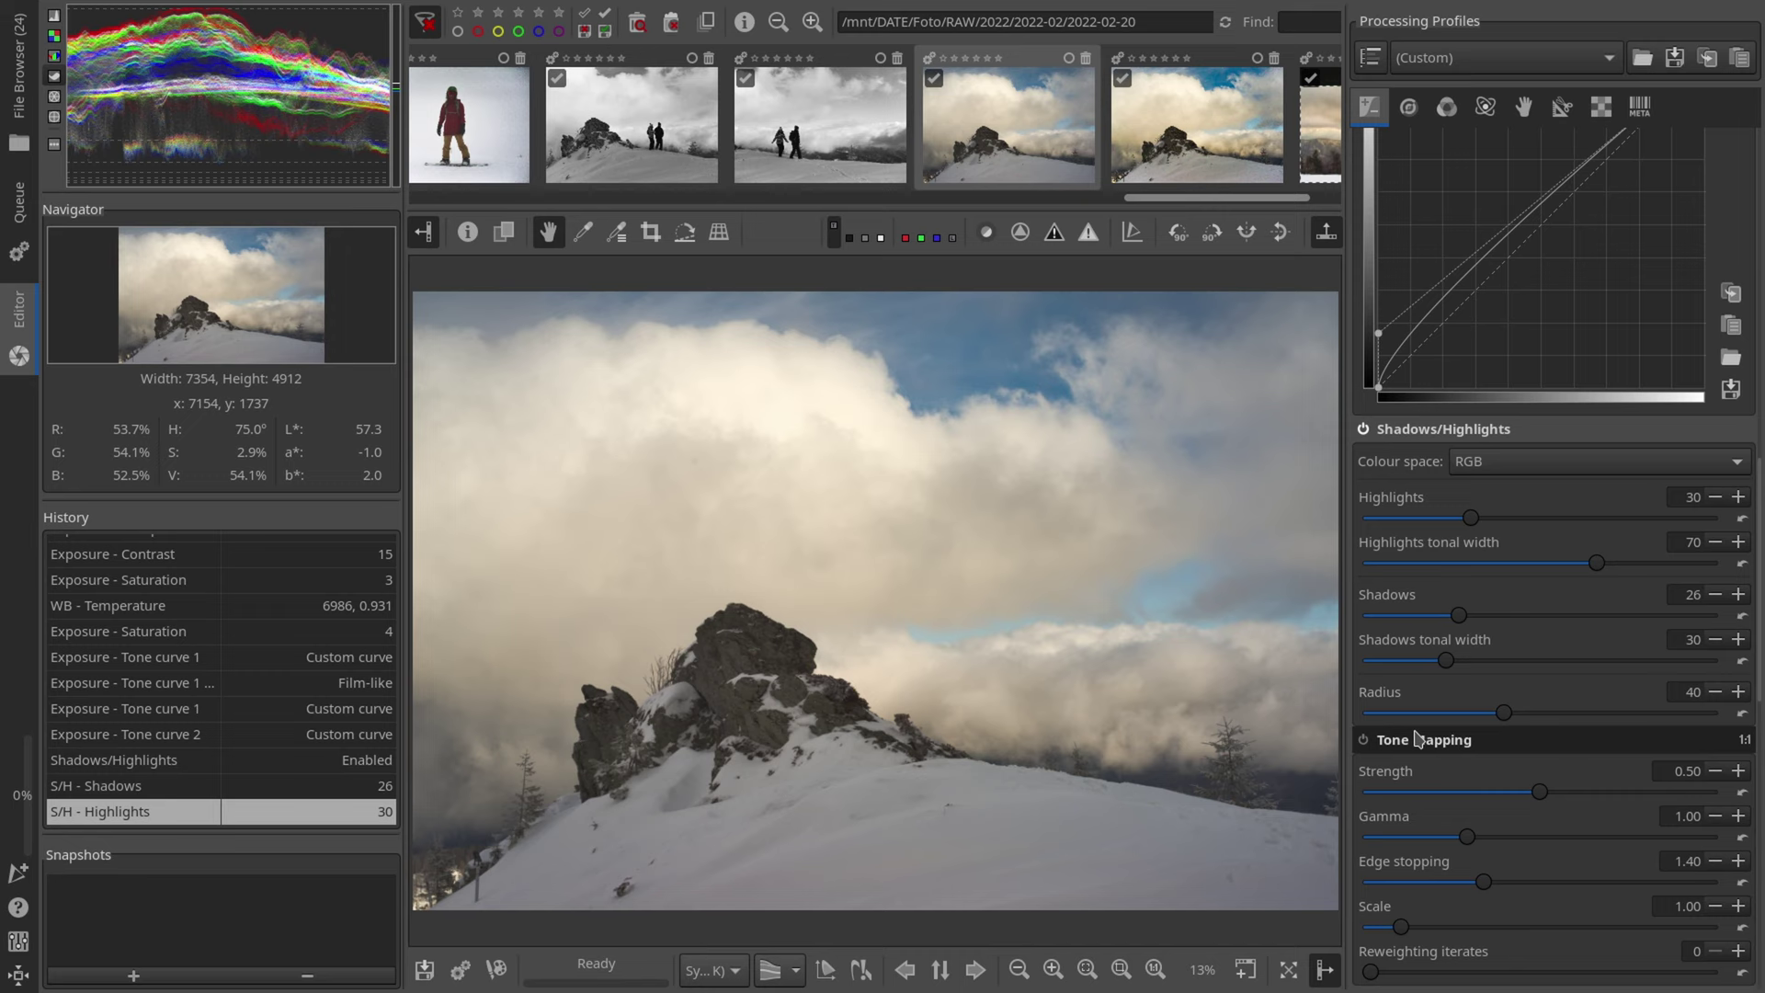
scroll(1448, 583, "down", 3)
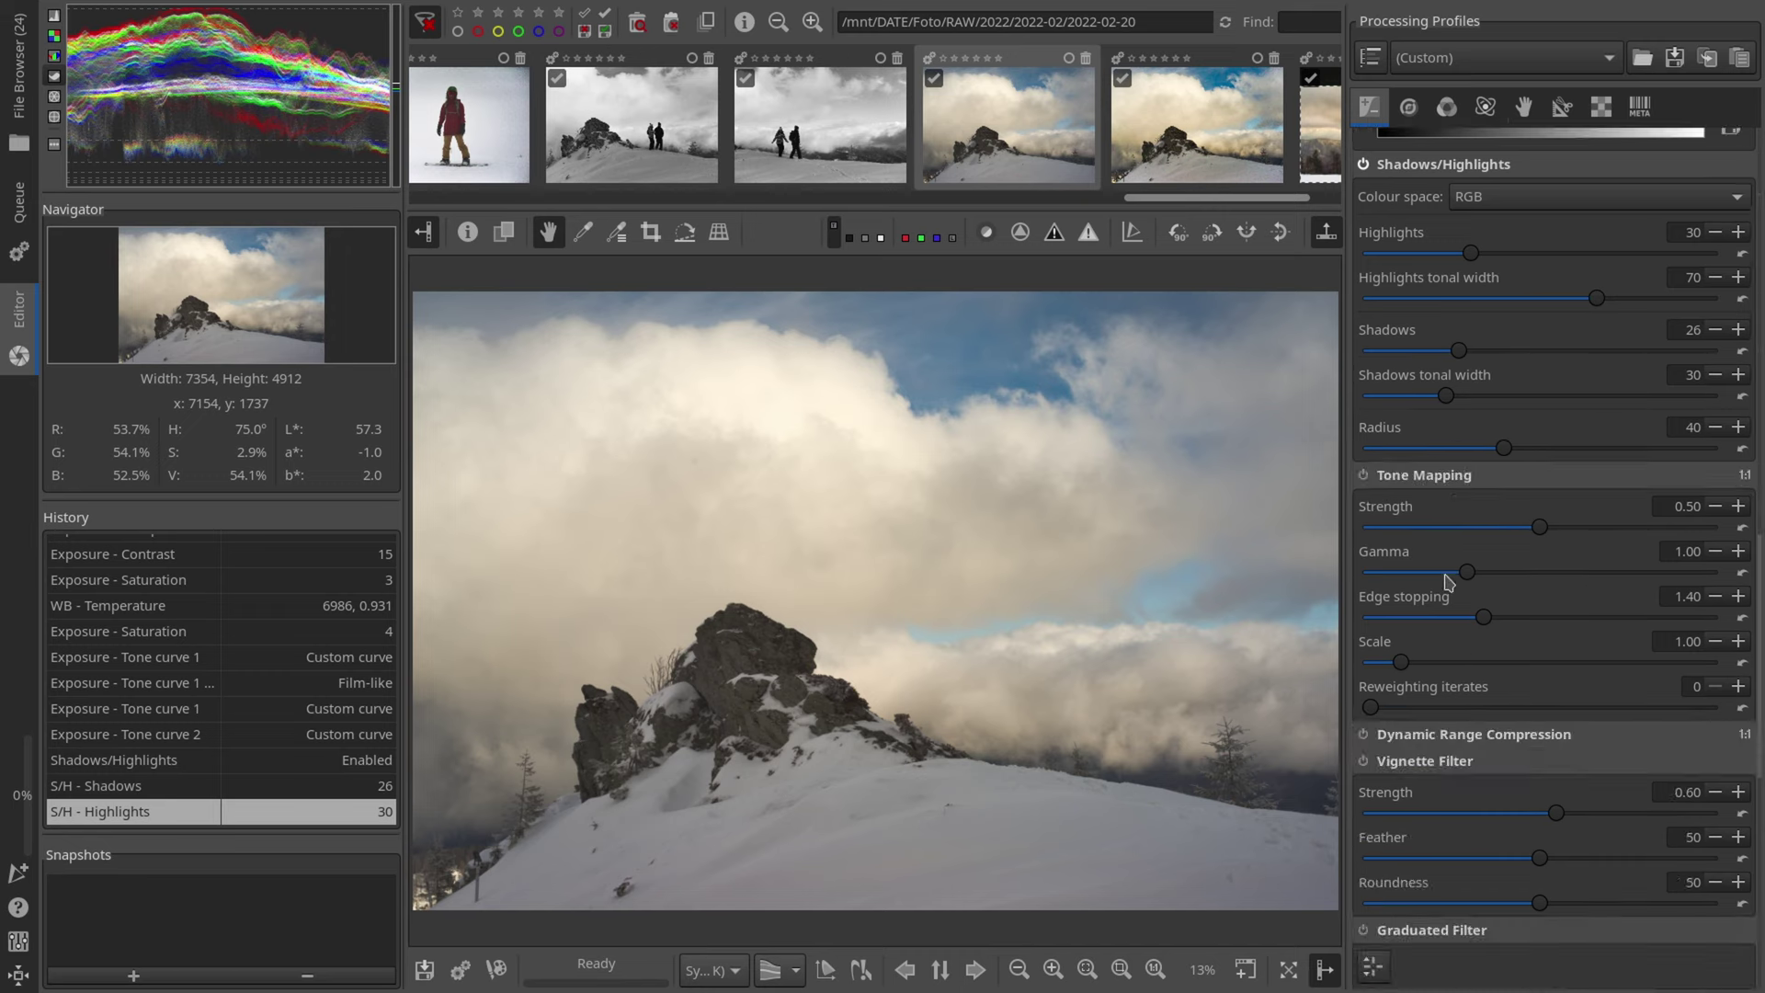
left_click(1363, 476)
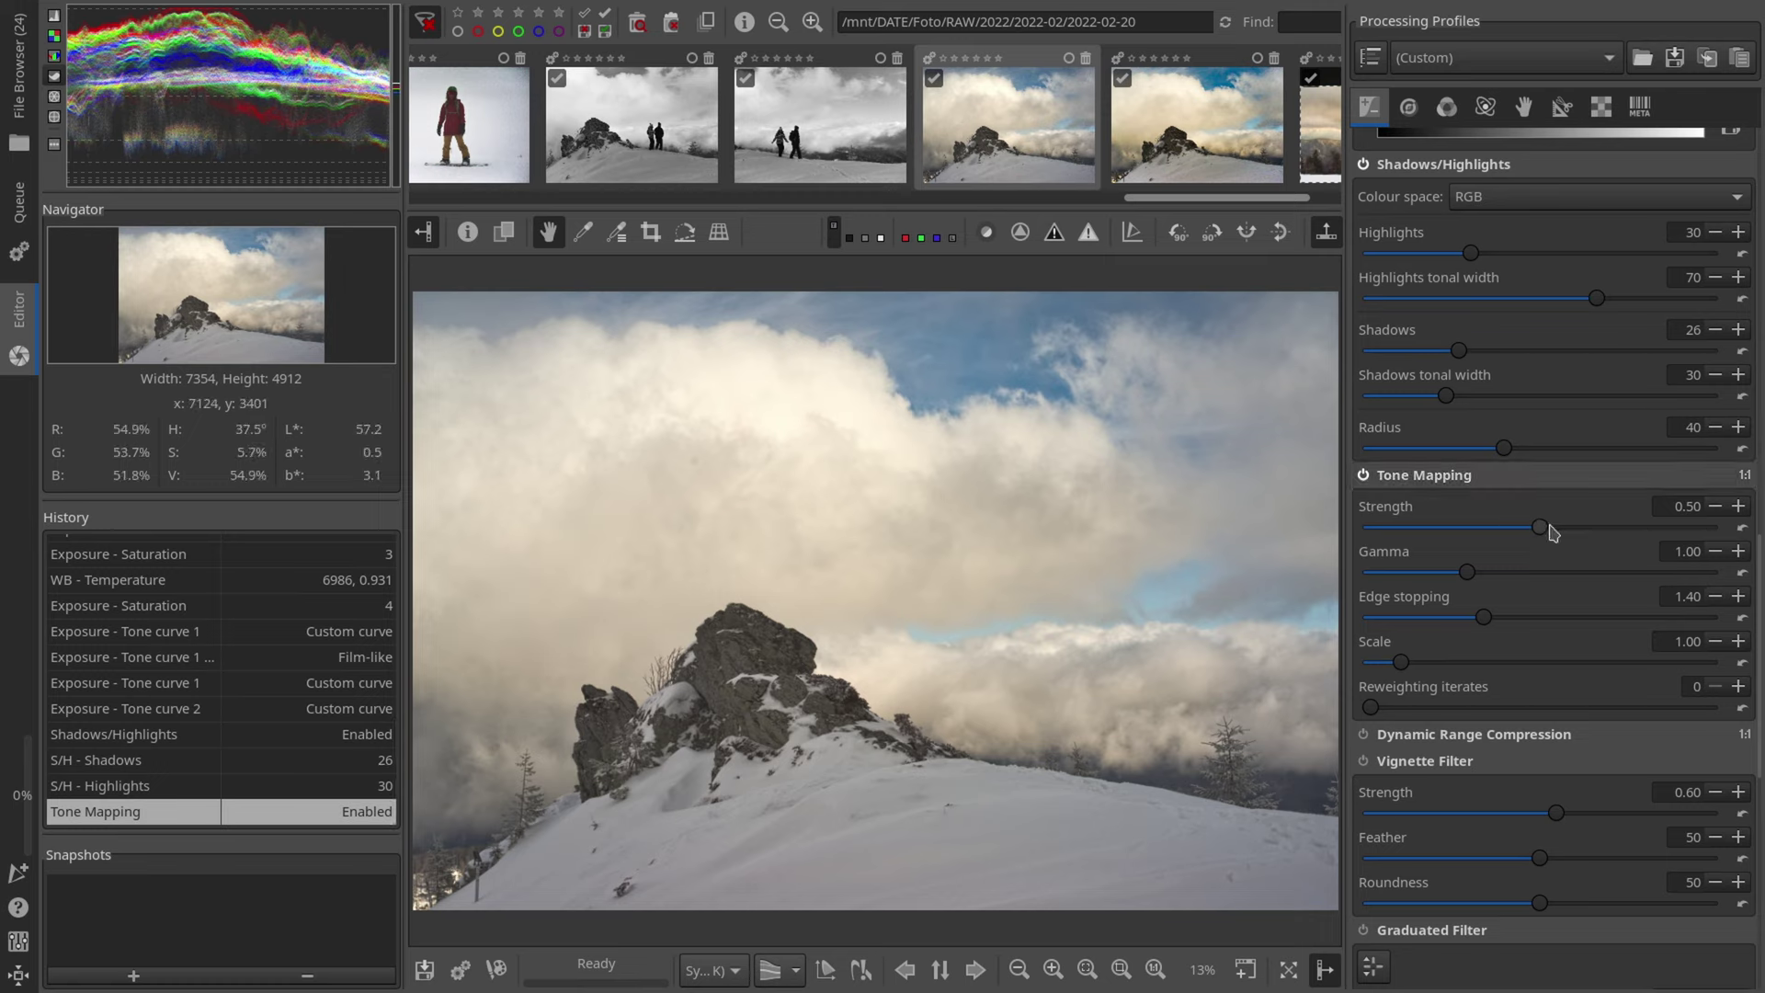
left_click_drag(1541, 529, 1496, 543)
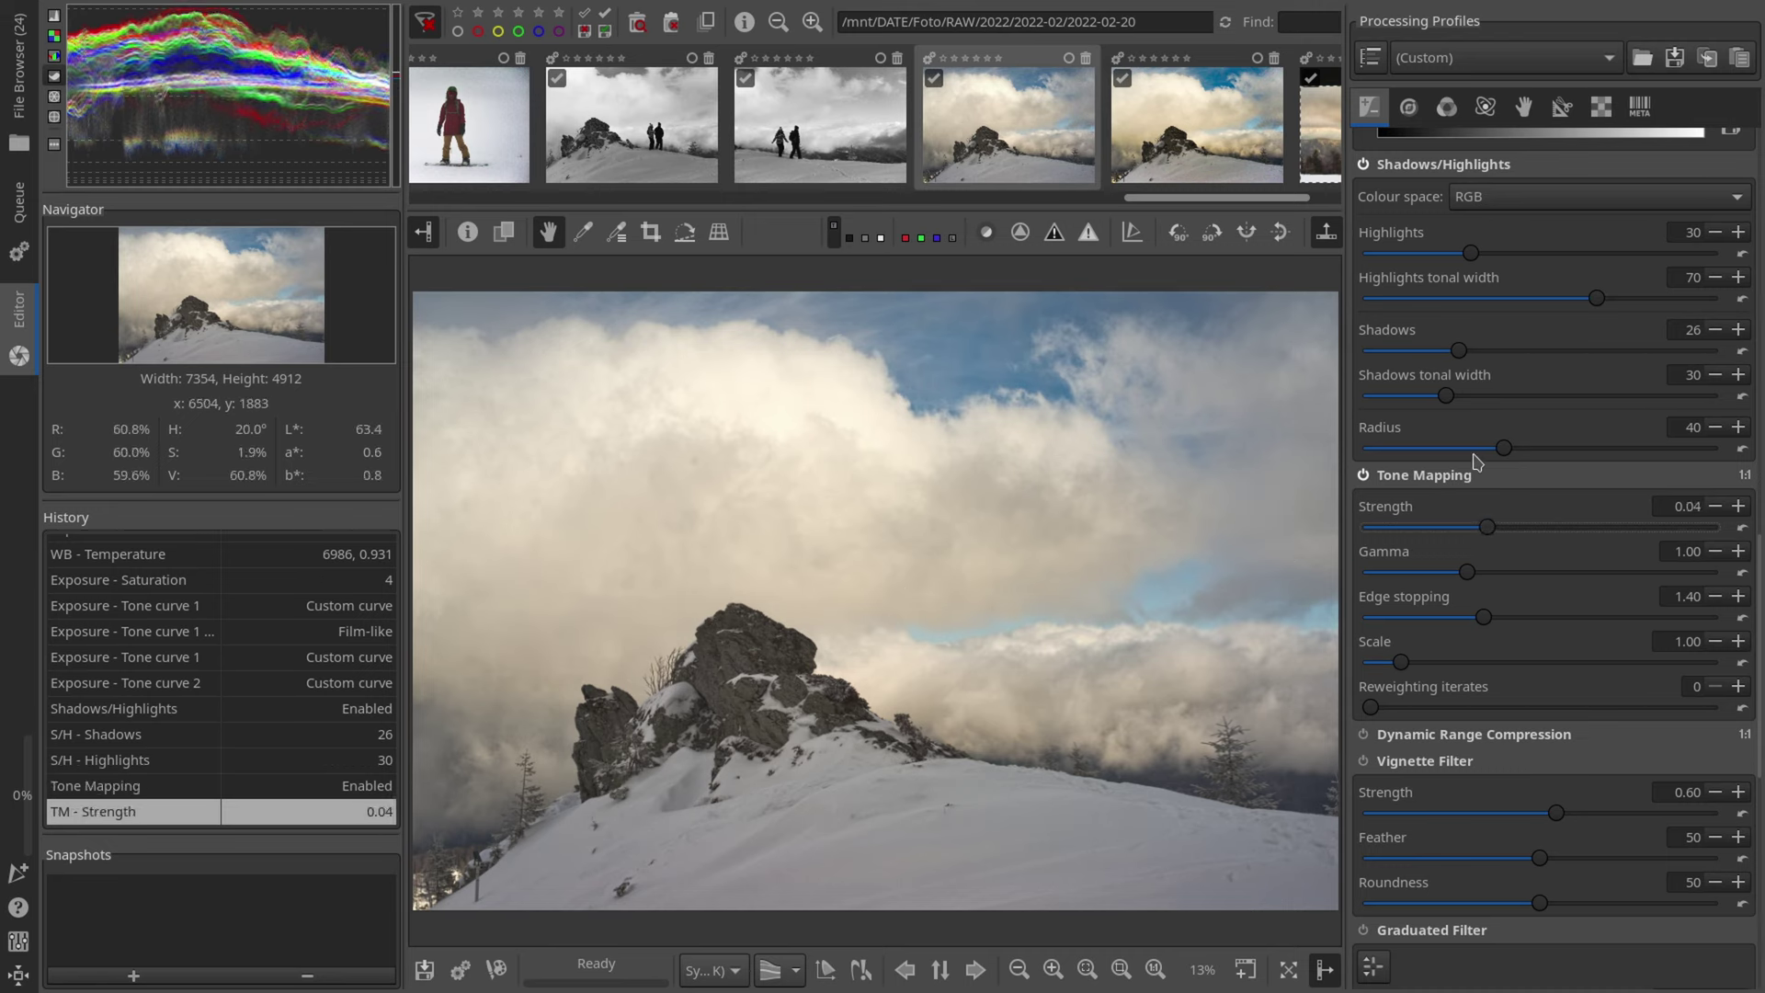
left_click(1363, 475)
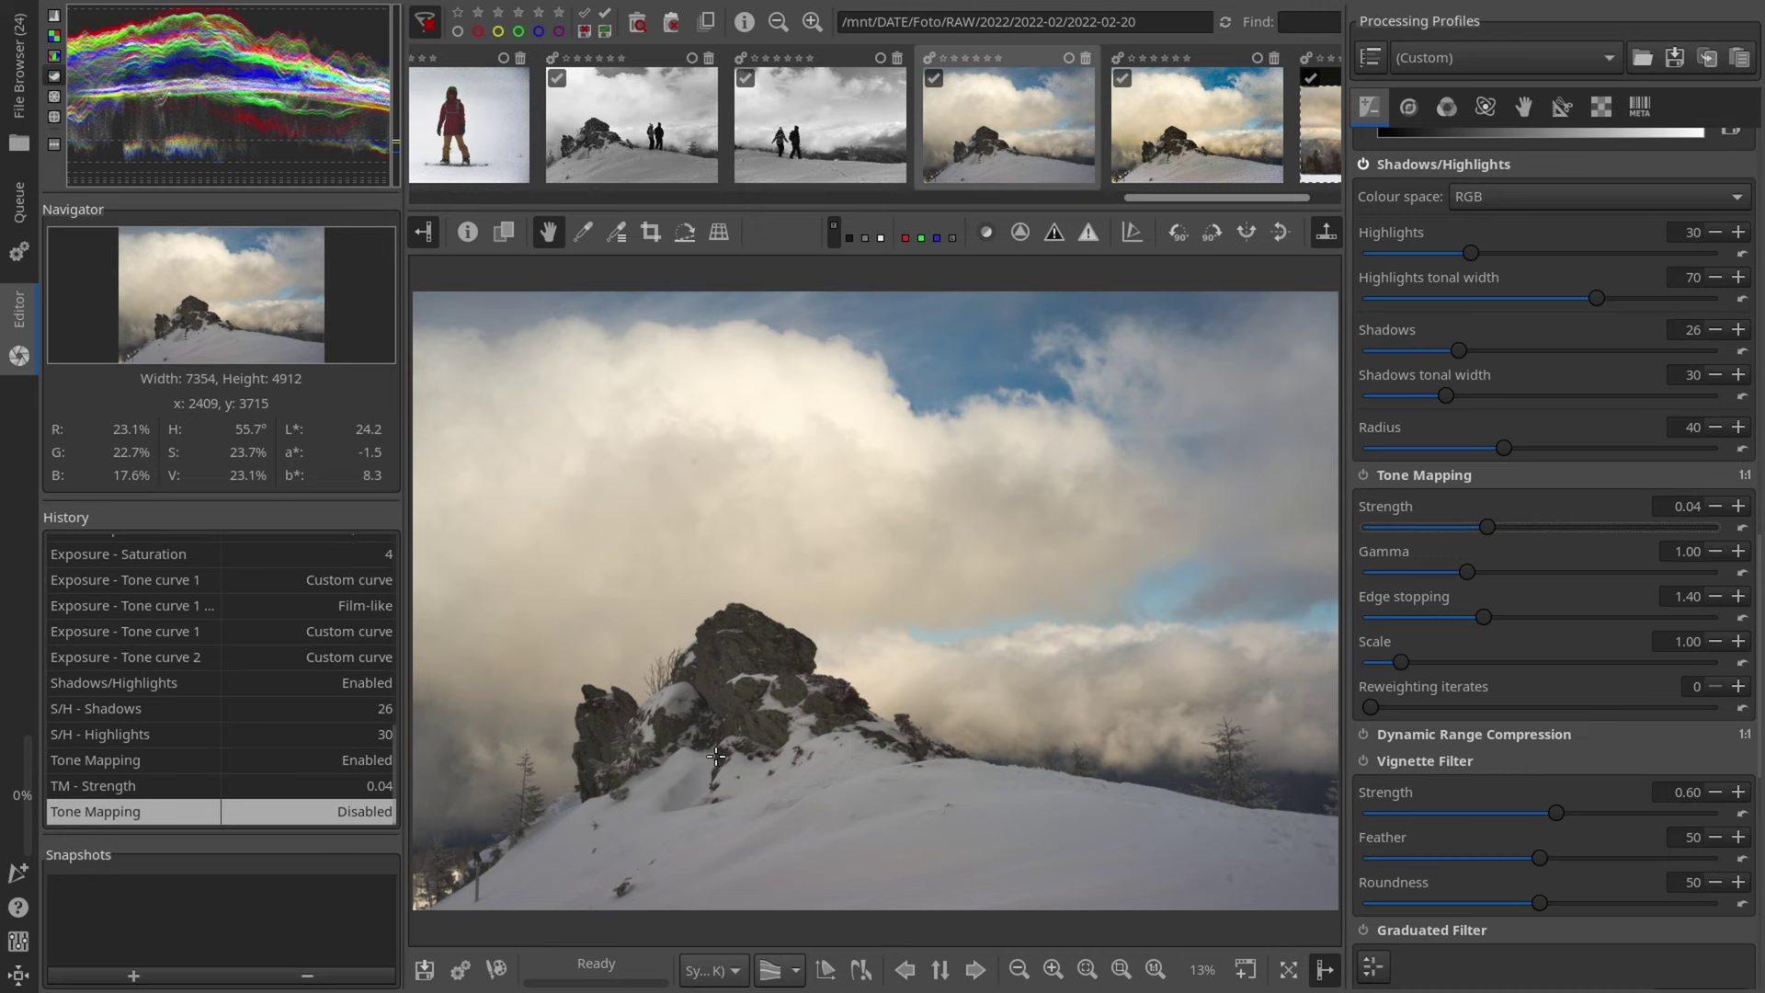
scroll(735, 728, "up", 5)
left_click(1363, 475)
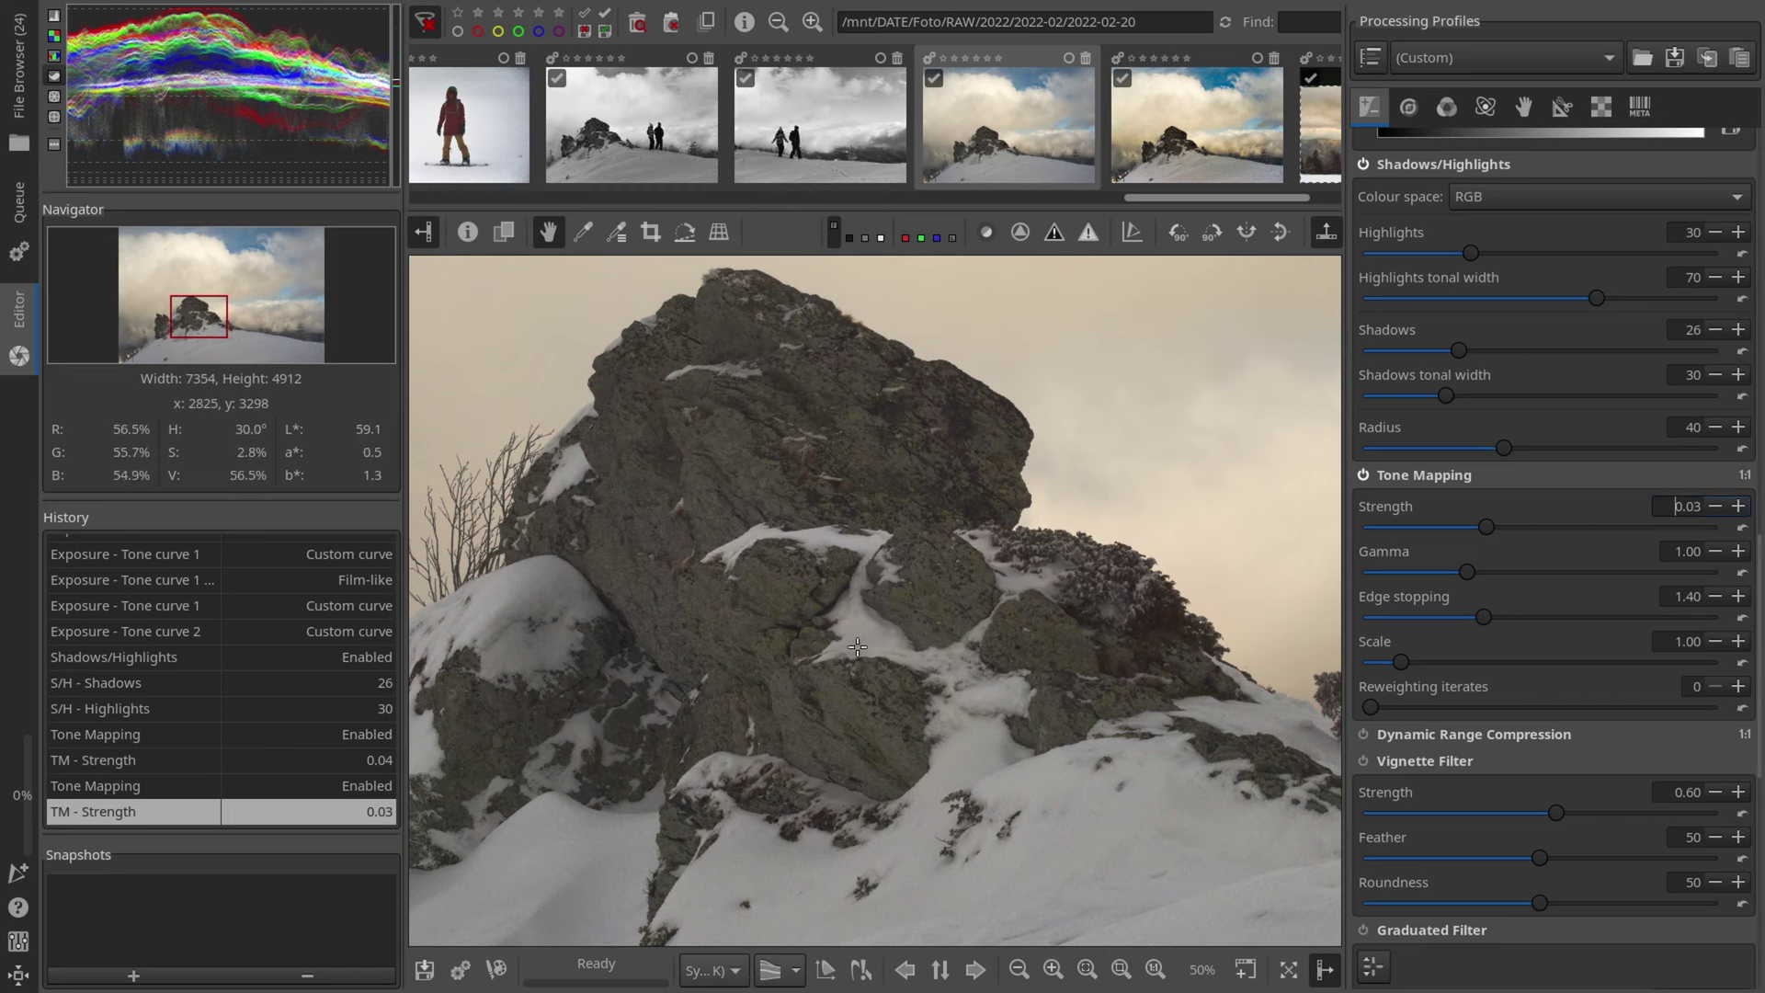
key("alt+f")
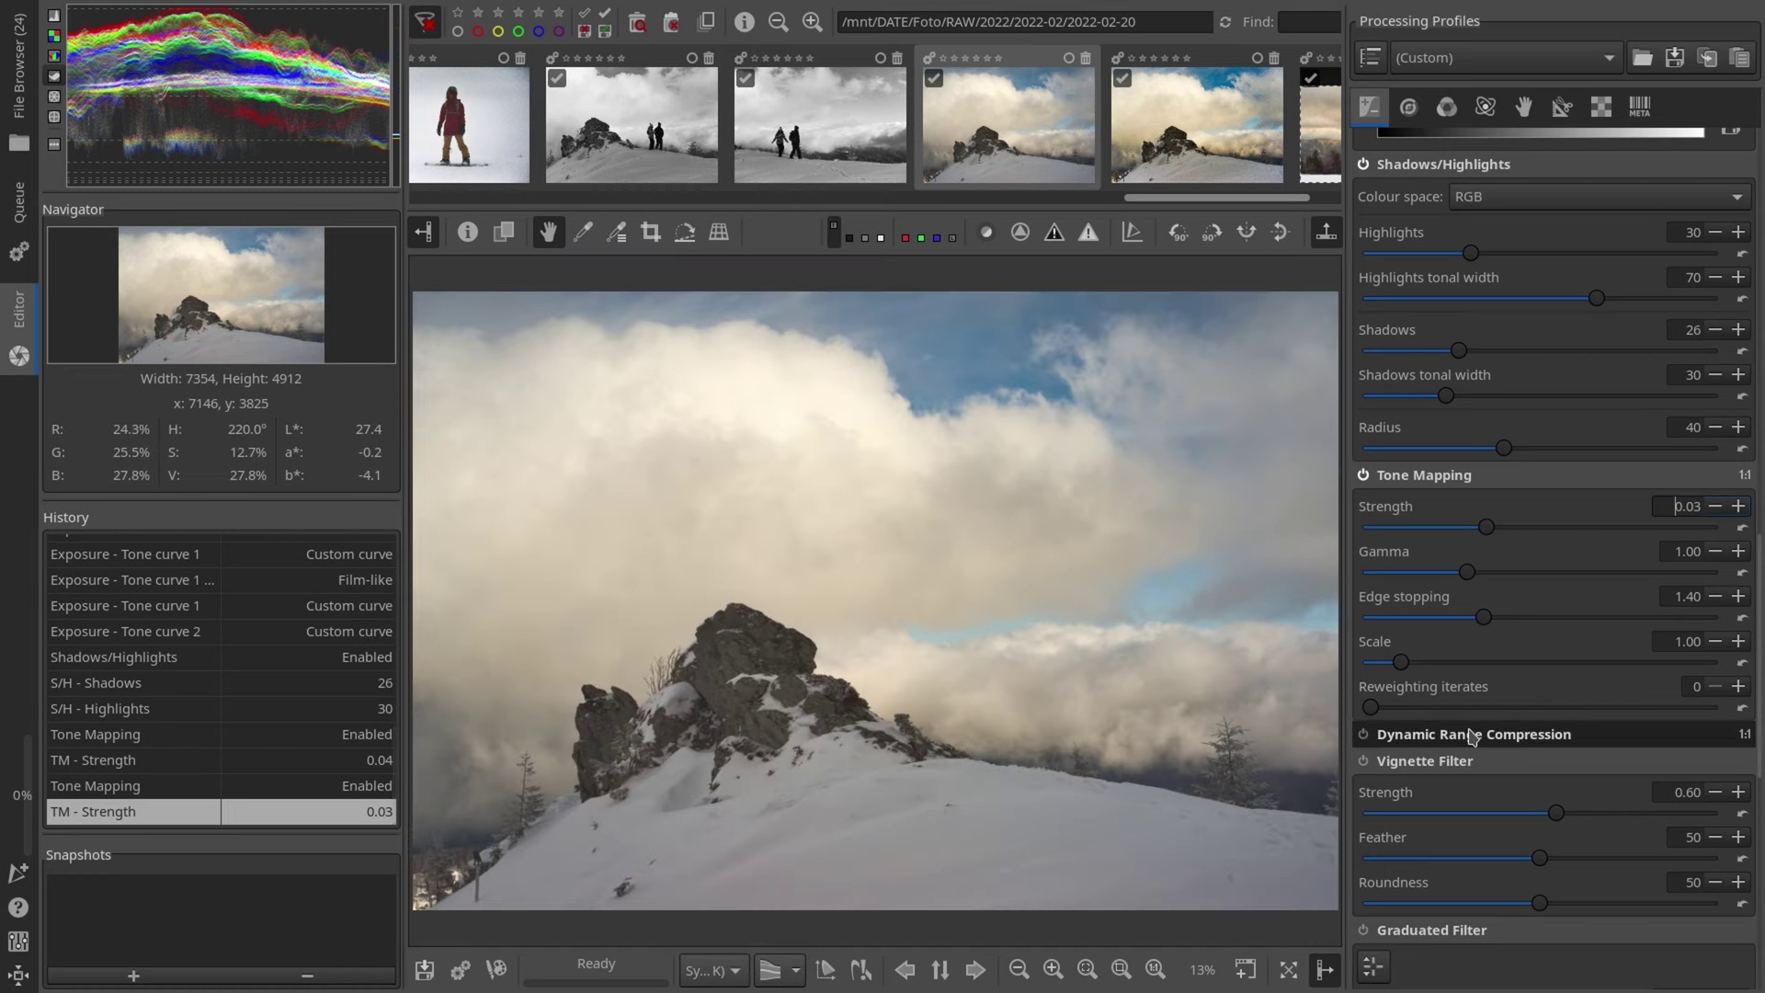
Step: Enable Unsharp Mask sharpening with Sharpen only edges and Halo control, and set its threshold to 207, 267, 1200, 2000
scroll(1471, 717, "down", 3)
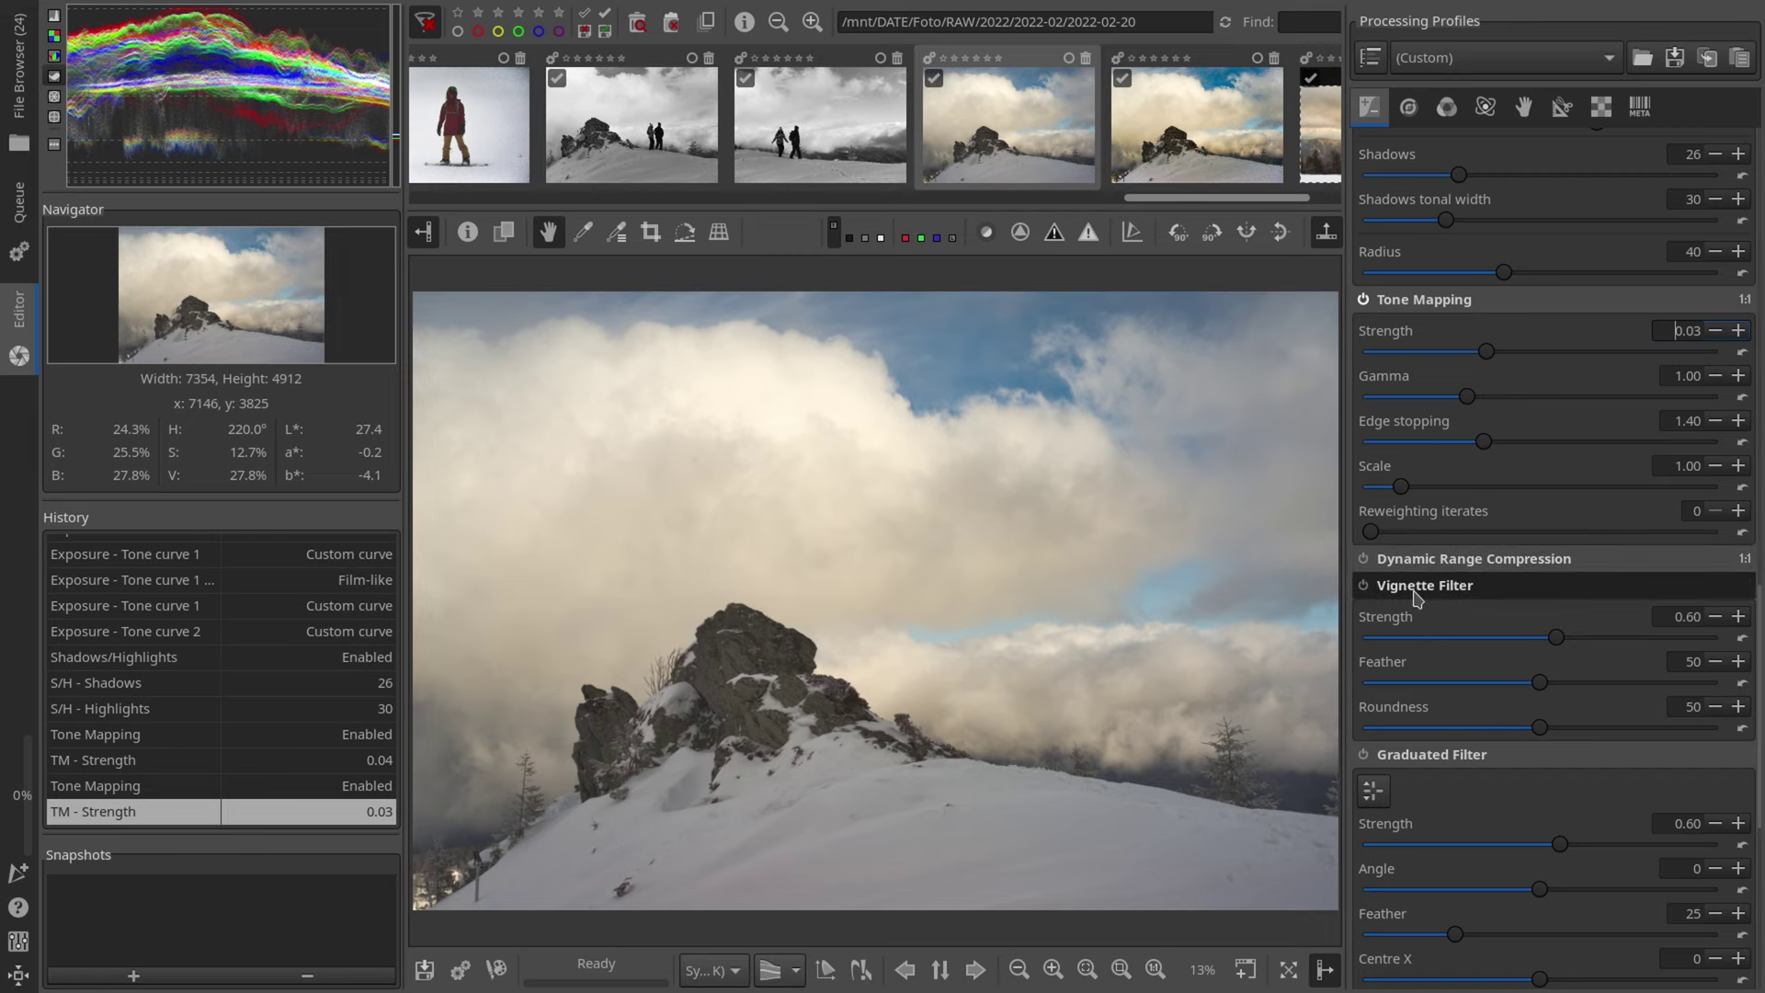
scroll(1438, 763, "down", 6)
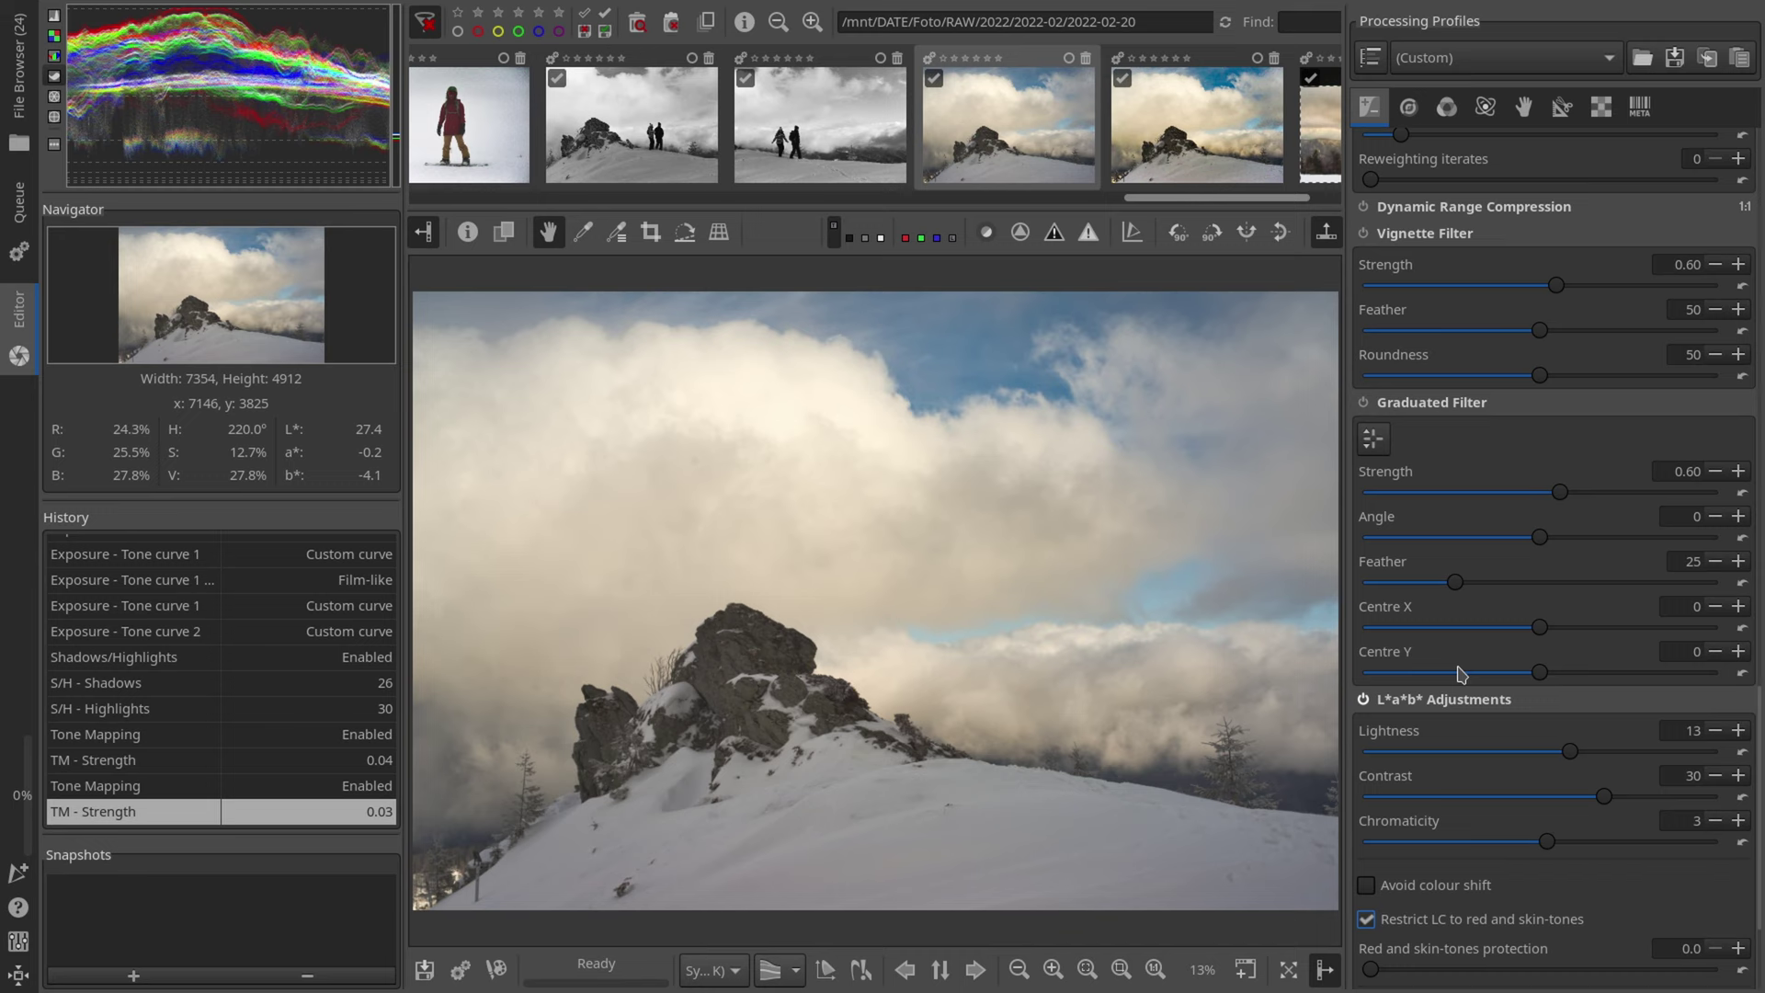
scroll(1580, 629, "down", 3)
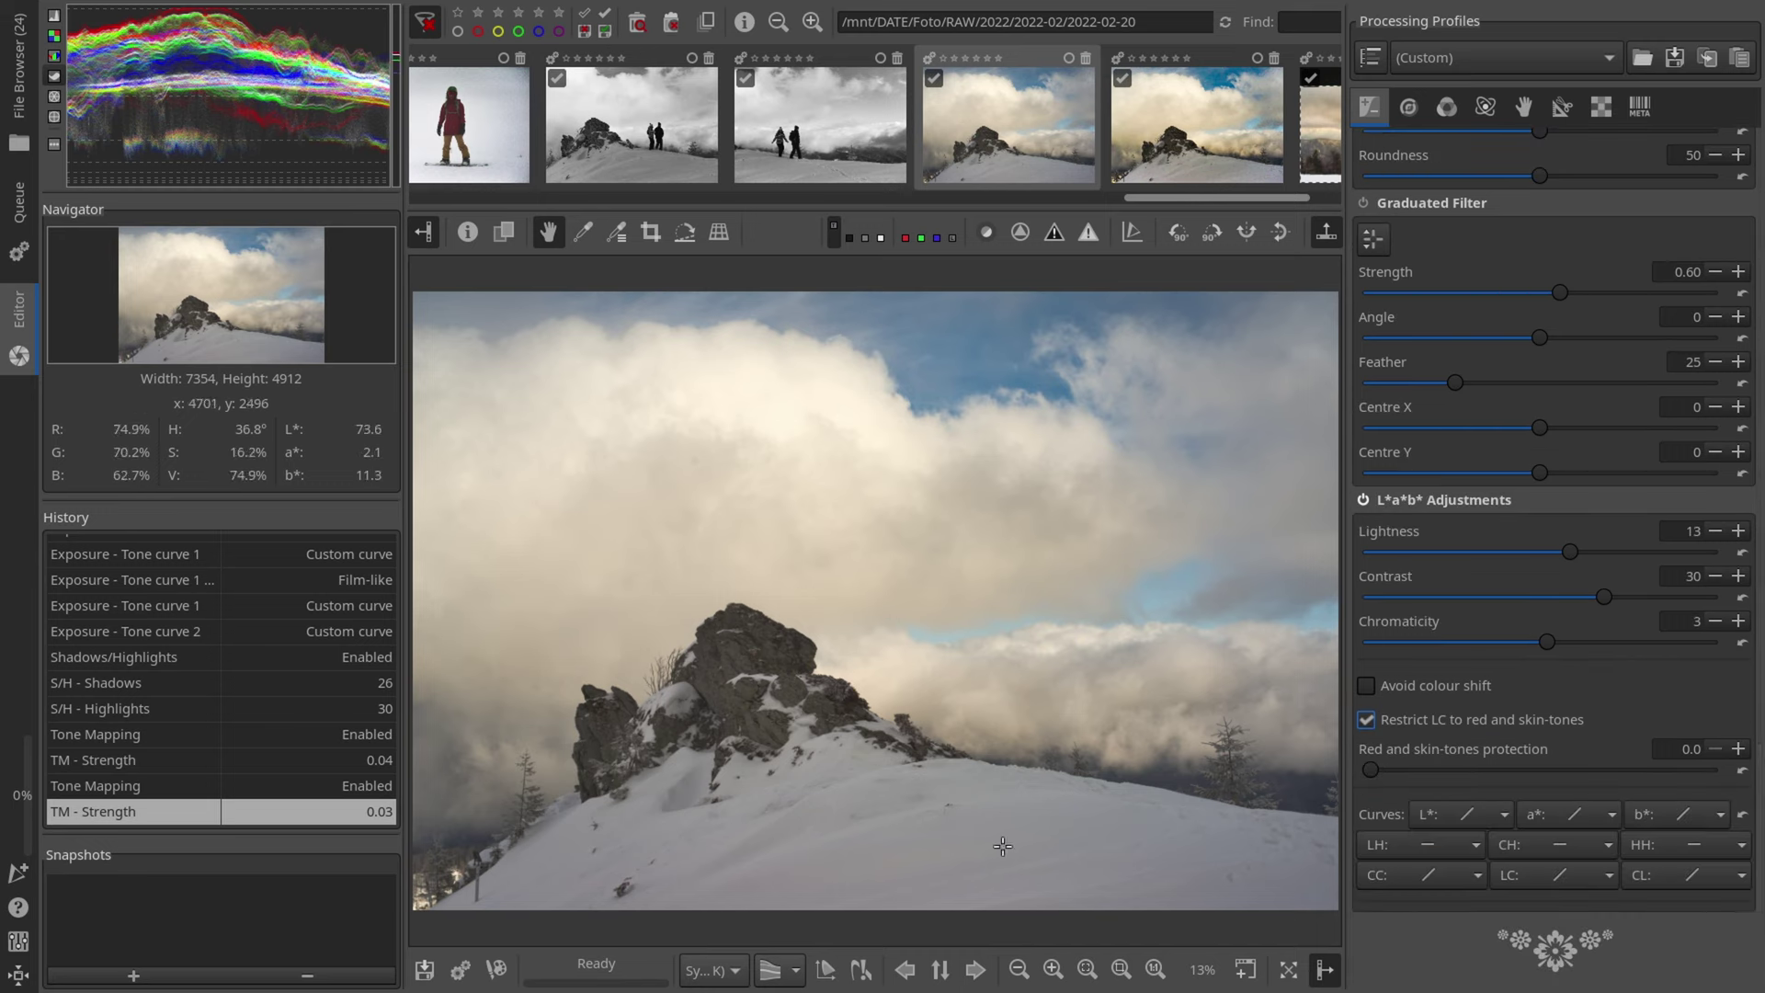
left_click(1410, 107)
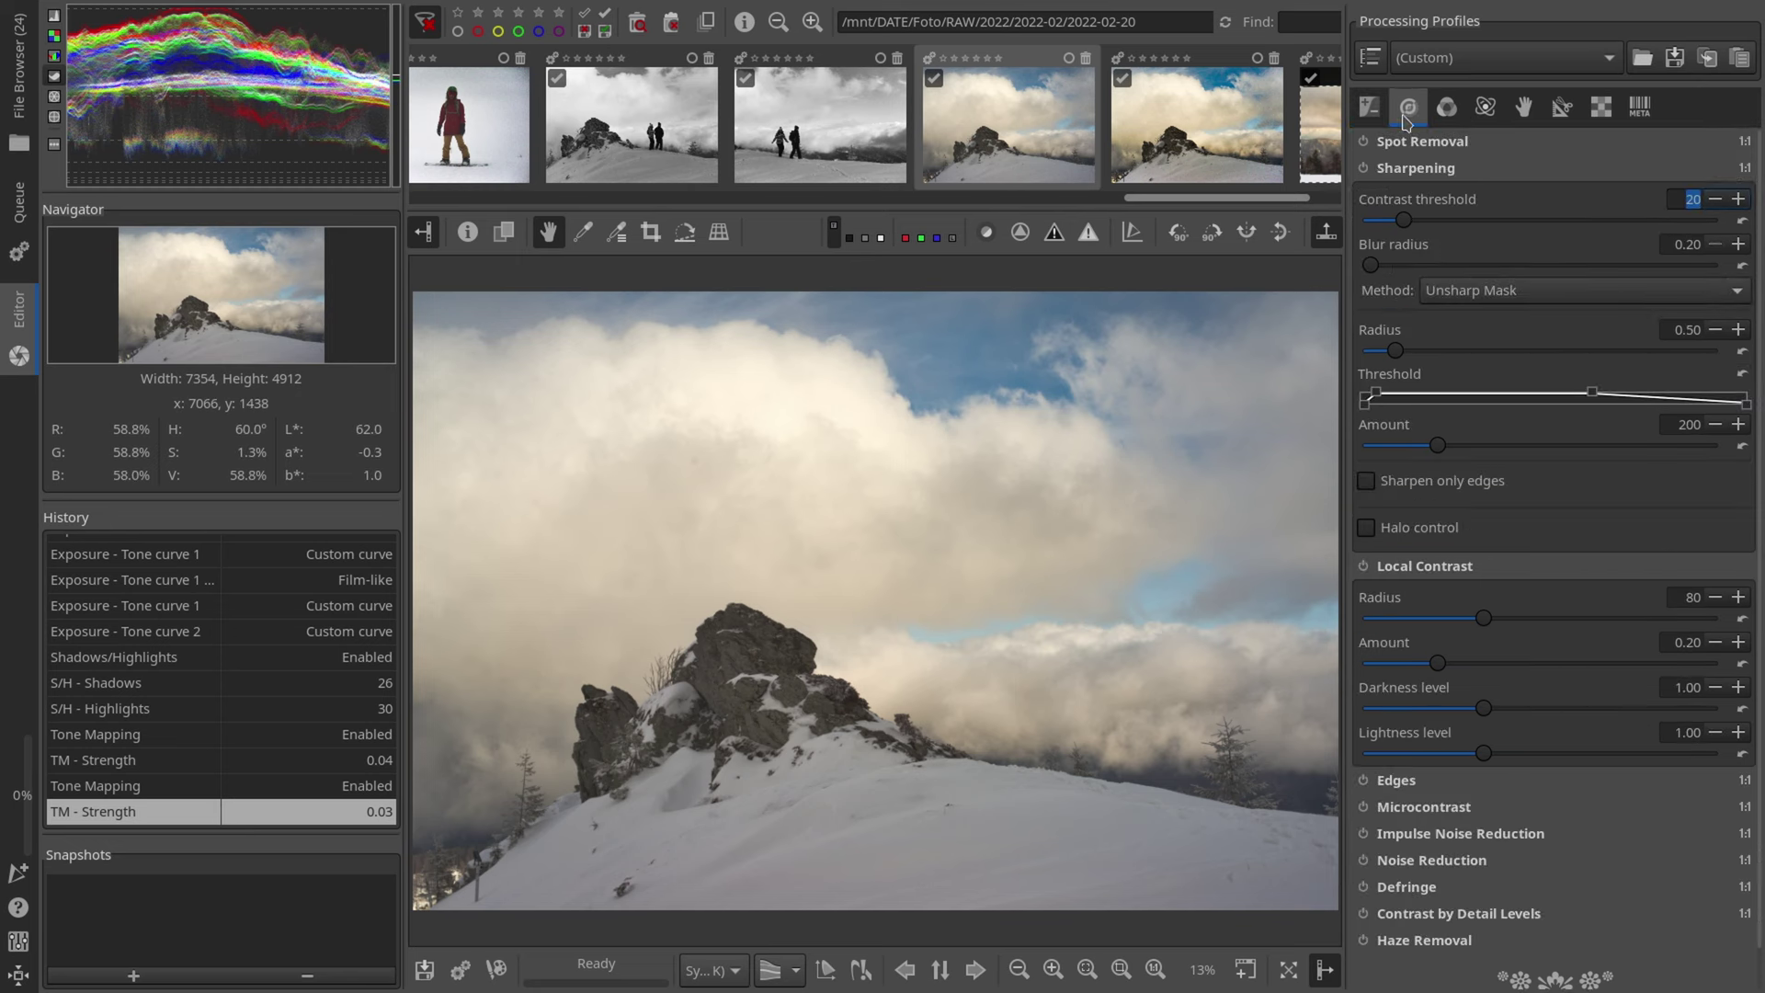
left_click(1364, 170)
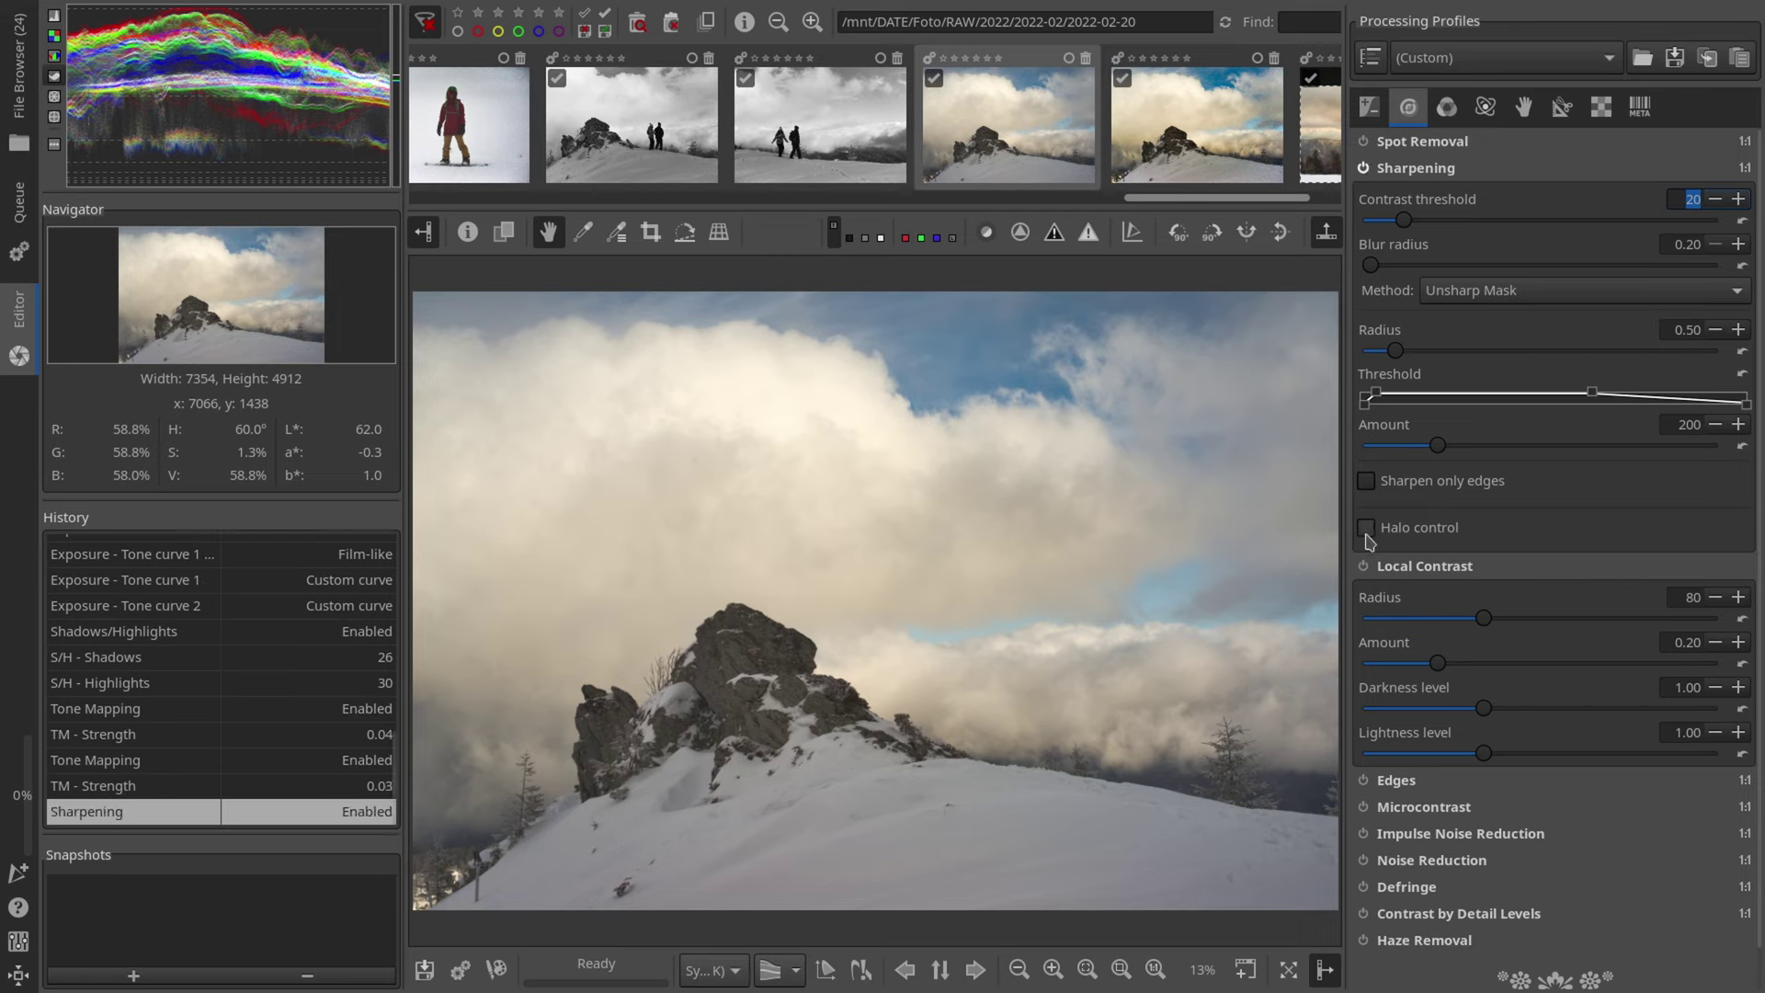
left_click(1367, 483)
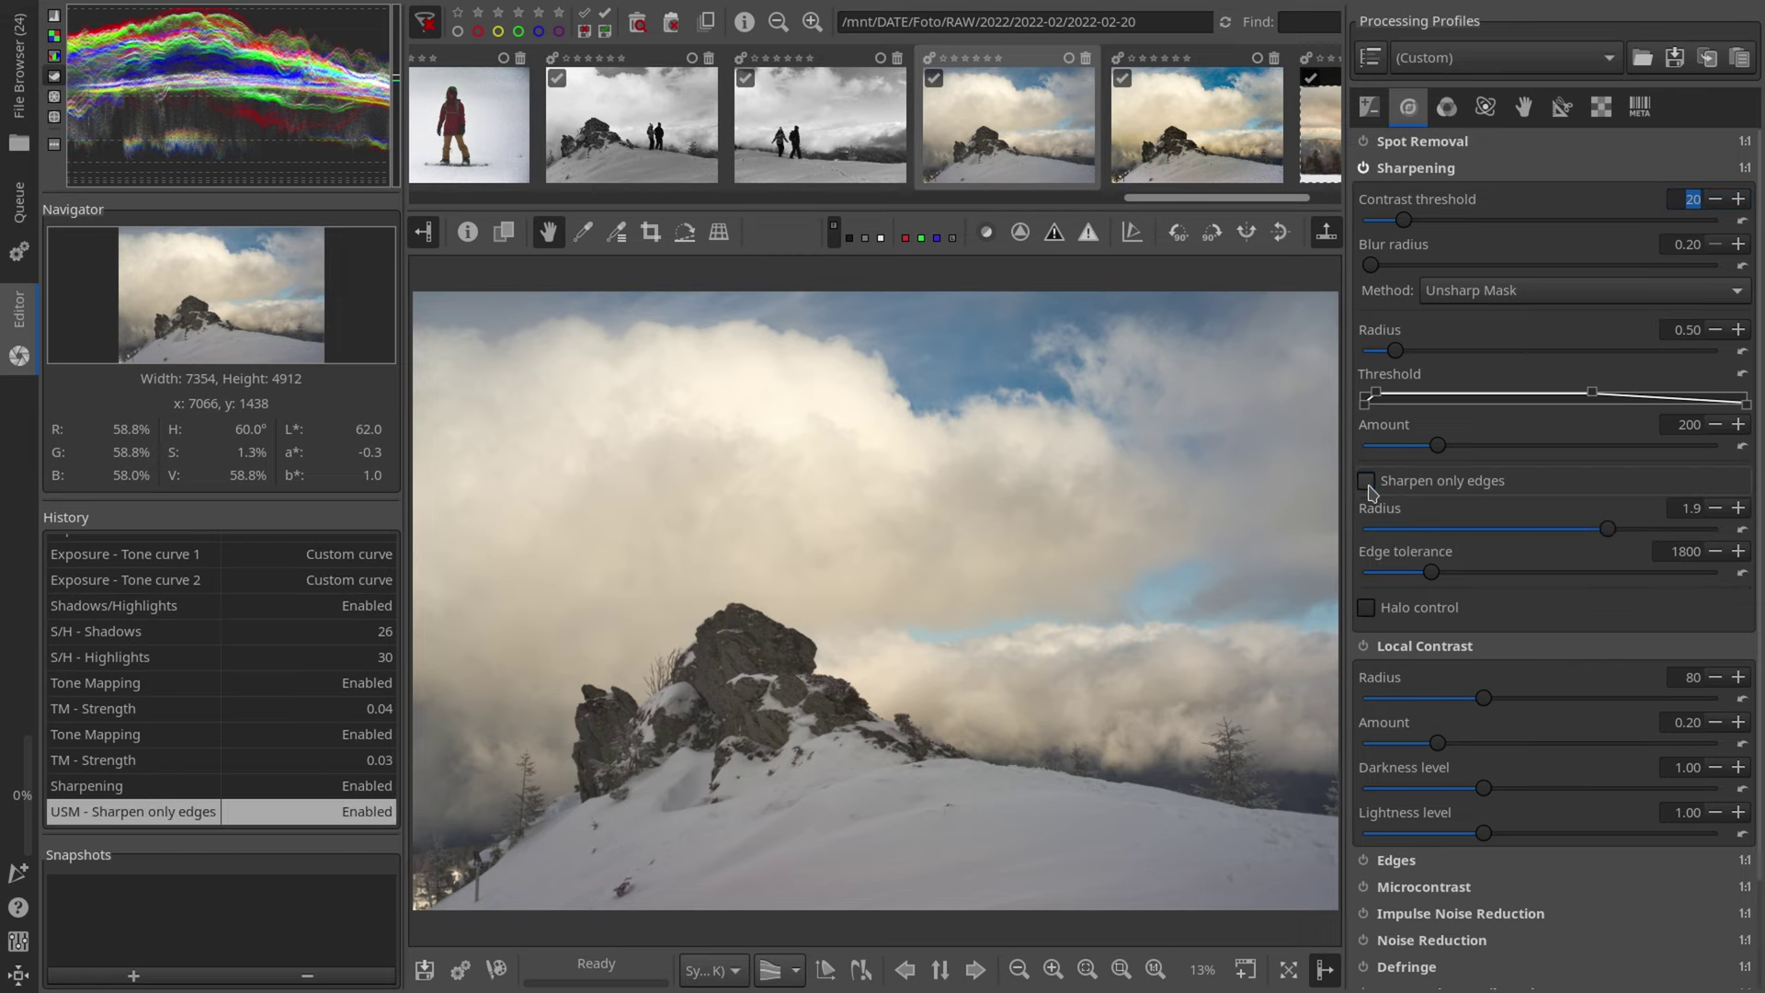
left_click(1365, 607)
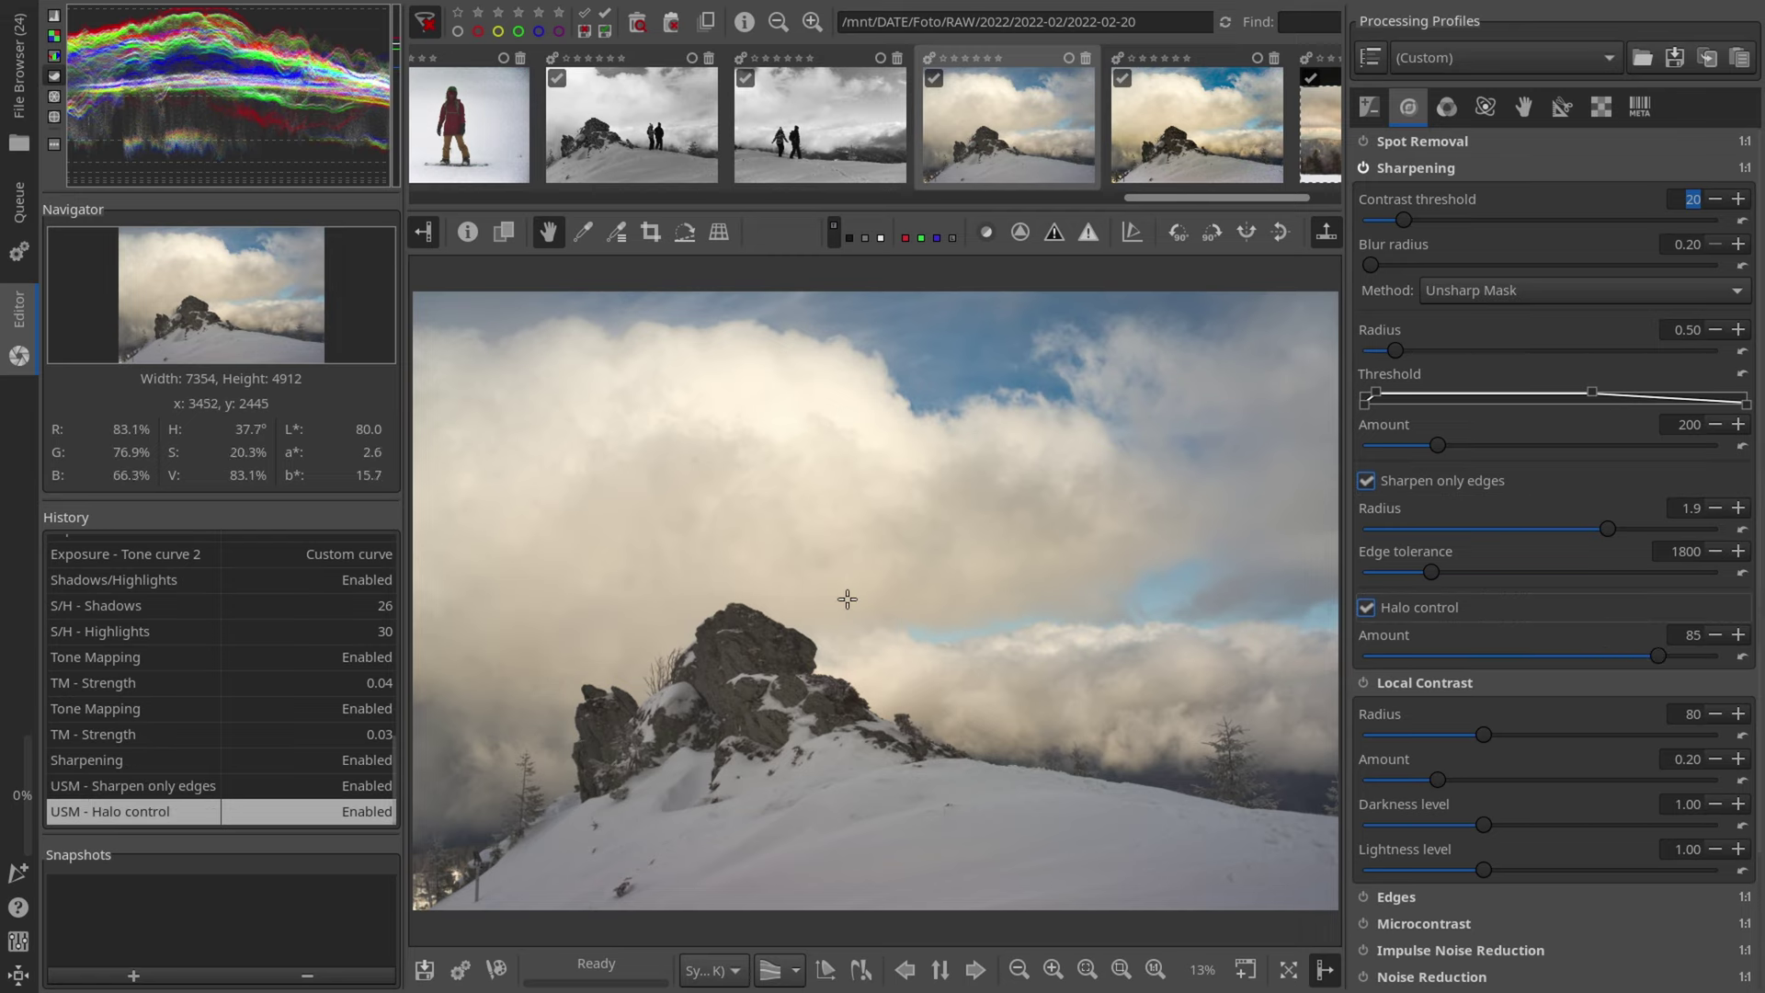
left_click_drag(1376, 397, 1414, 402)
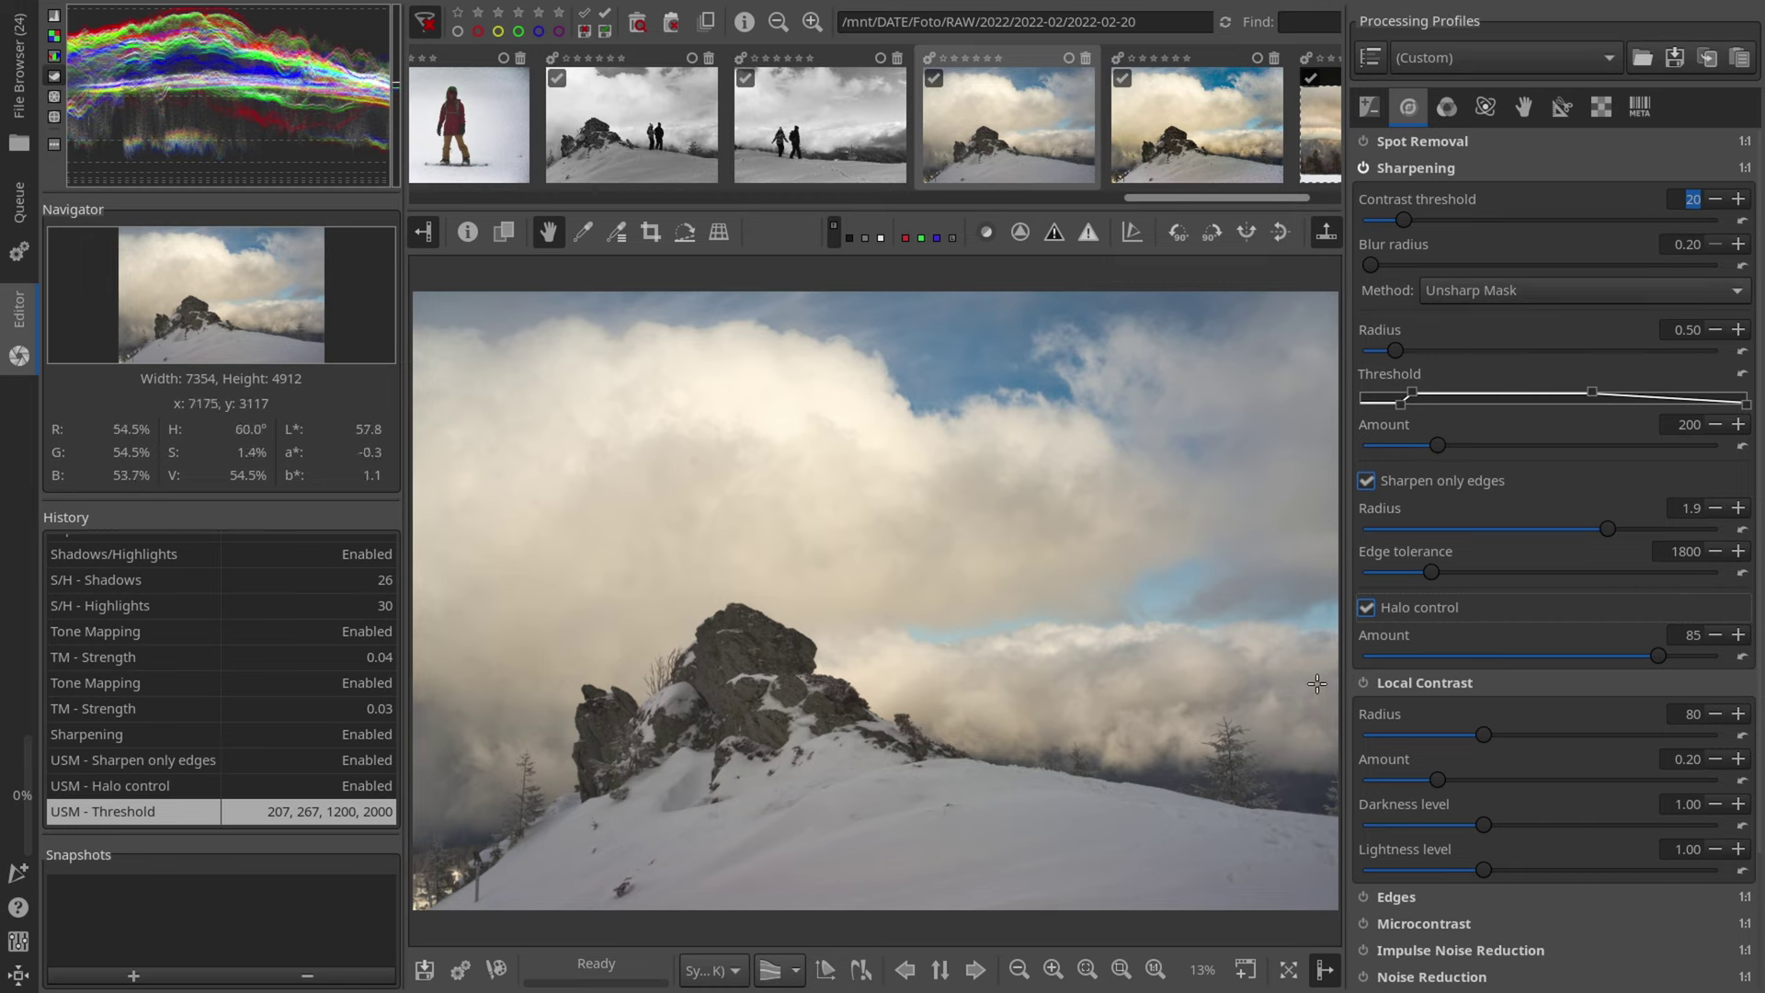
Step: Enable Local Contrast with radius 61 and amount 0.04, checking the rock up close
scroll(1411, 703, "down", 3)
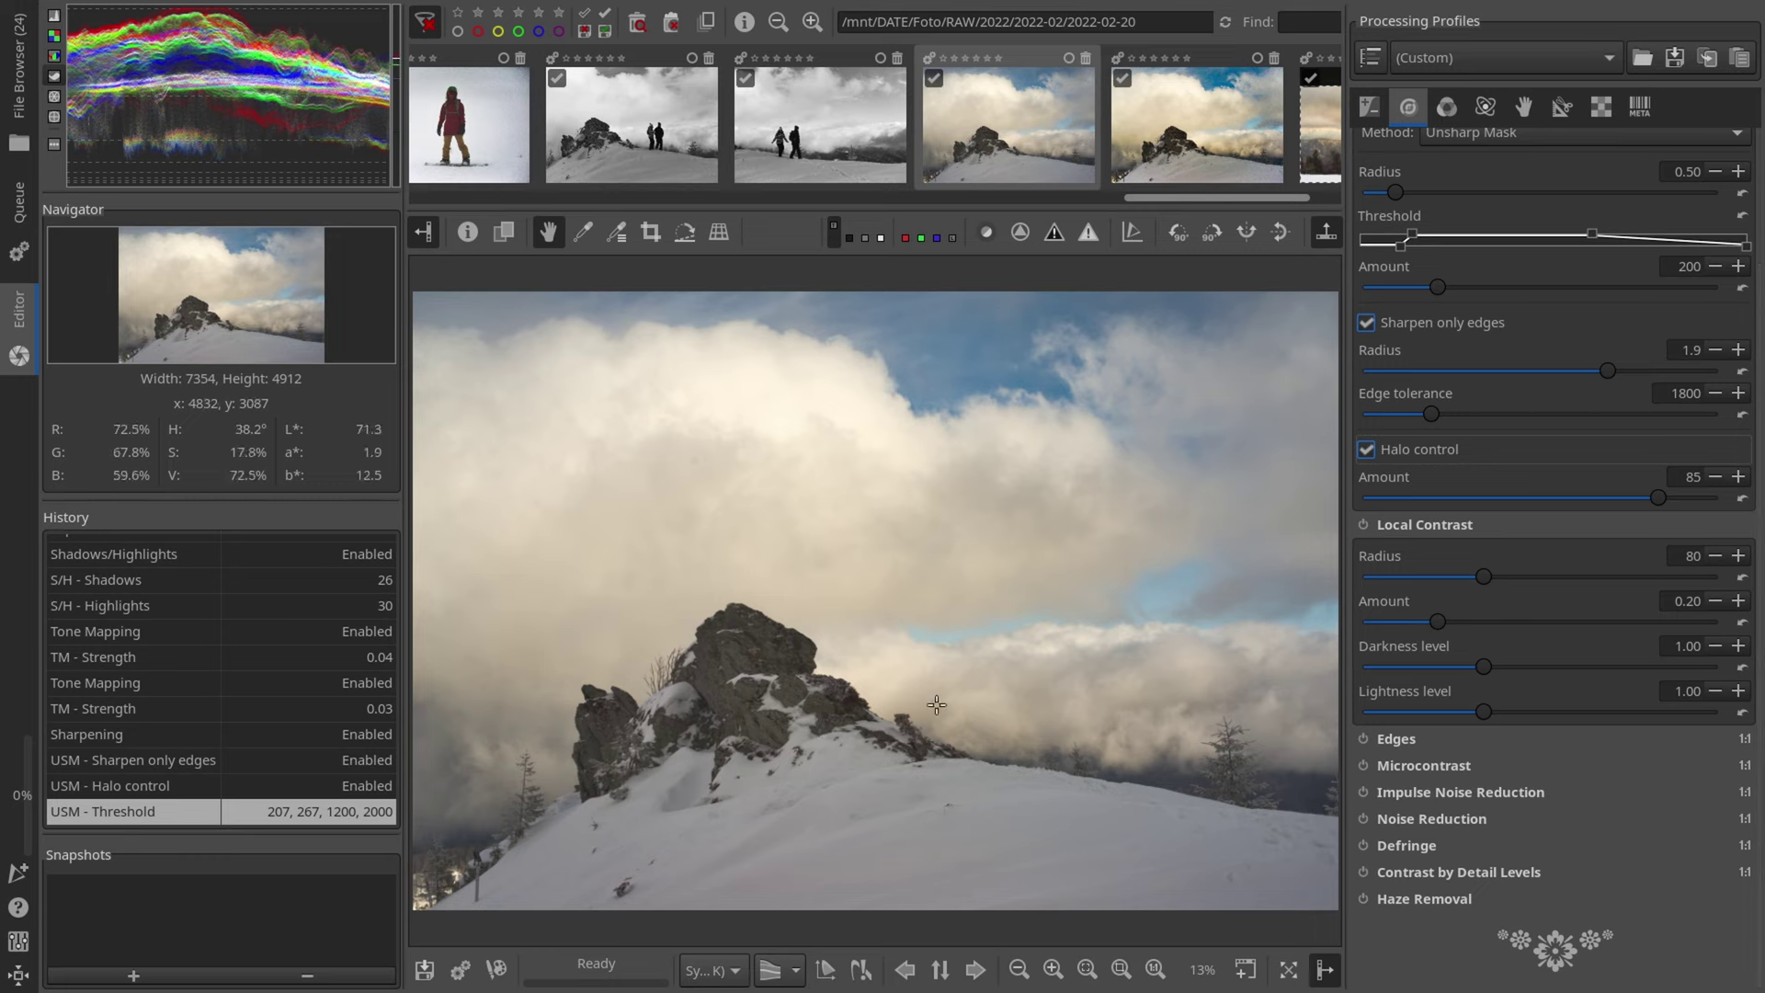
left_click(1366, 528)
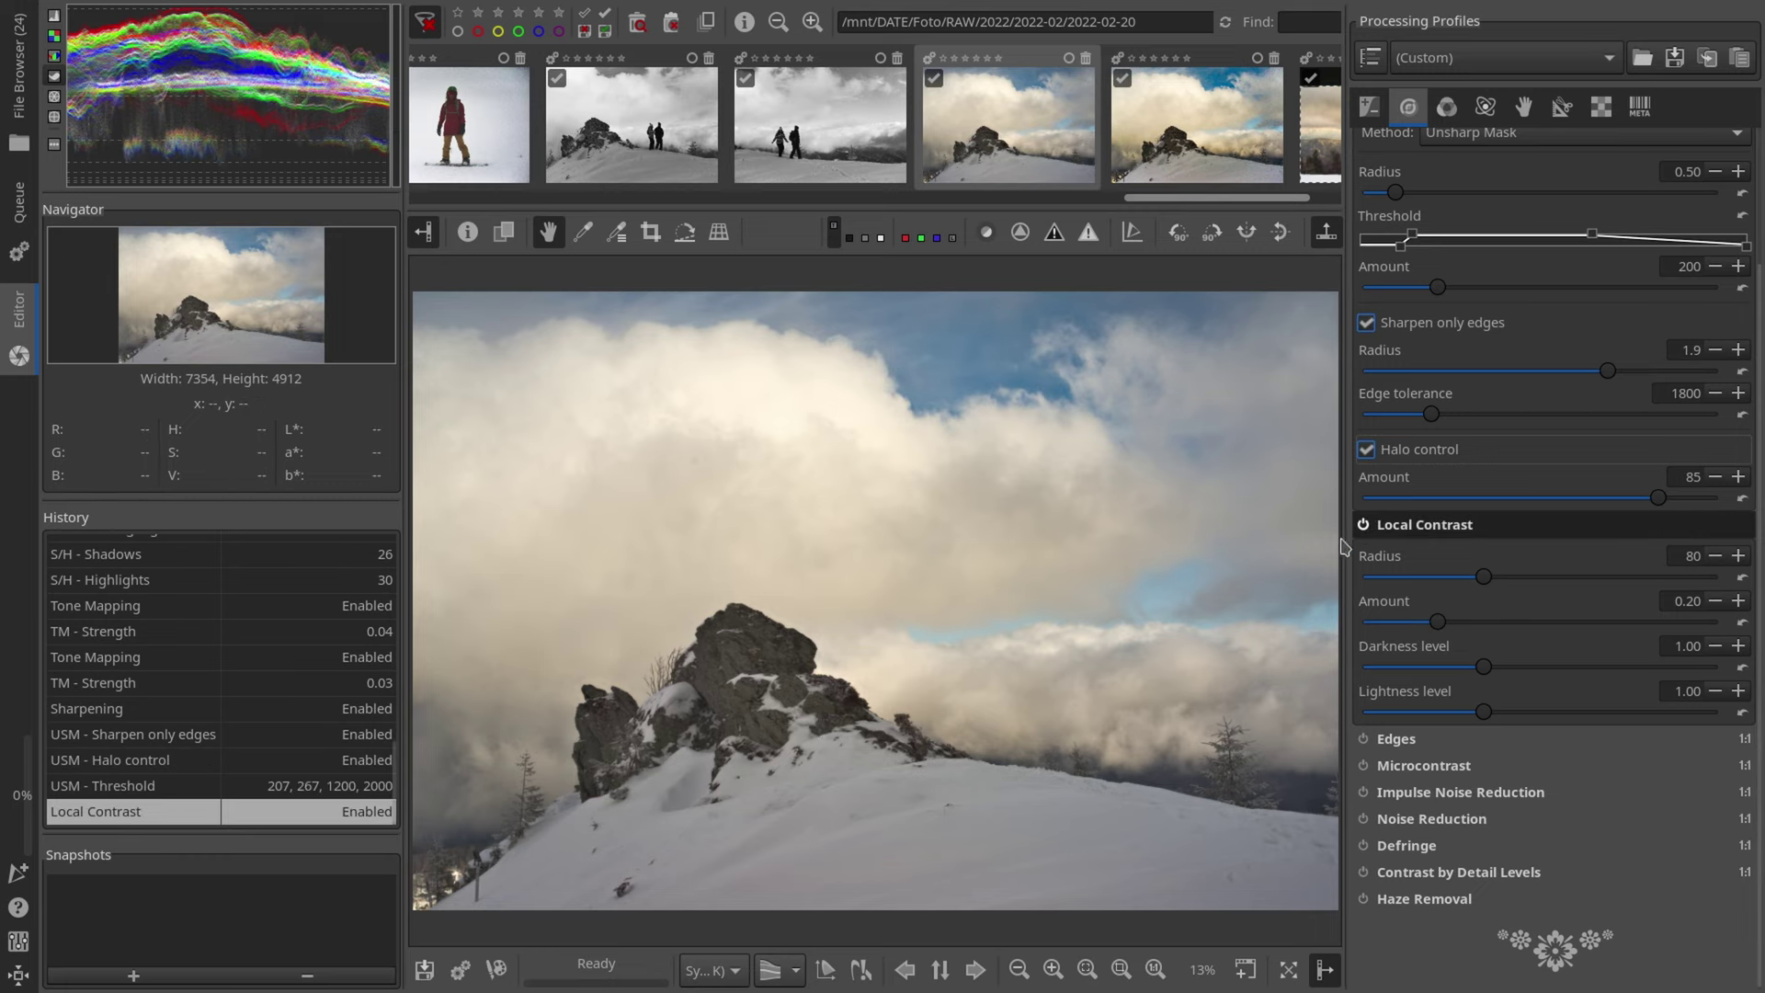
scroll(793, 717, "up", 5)
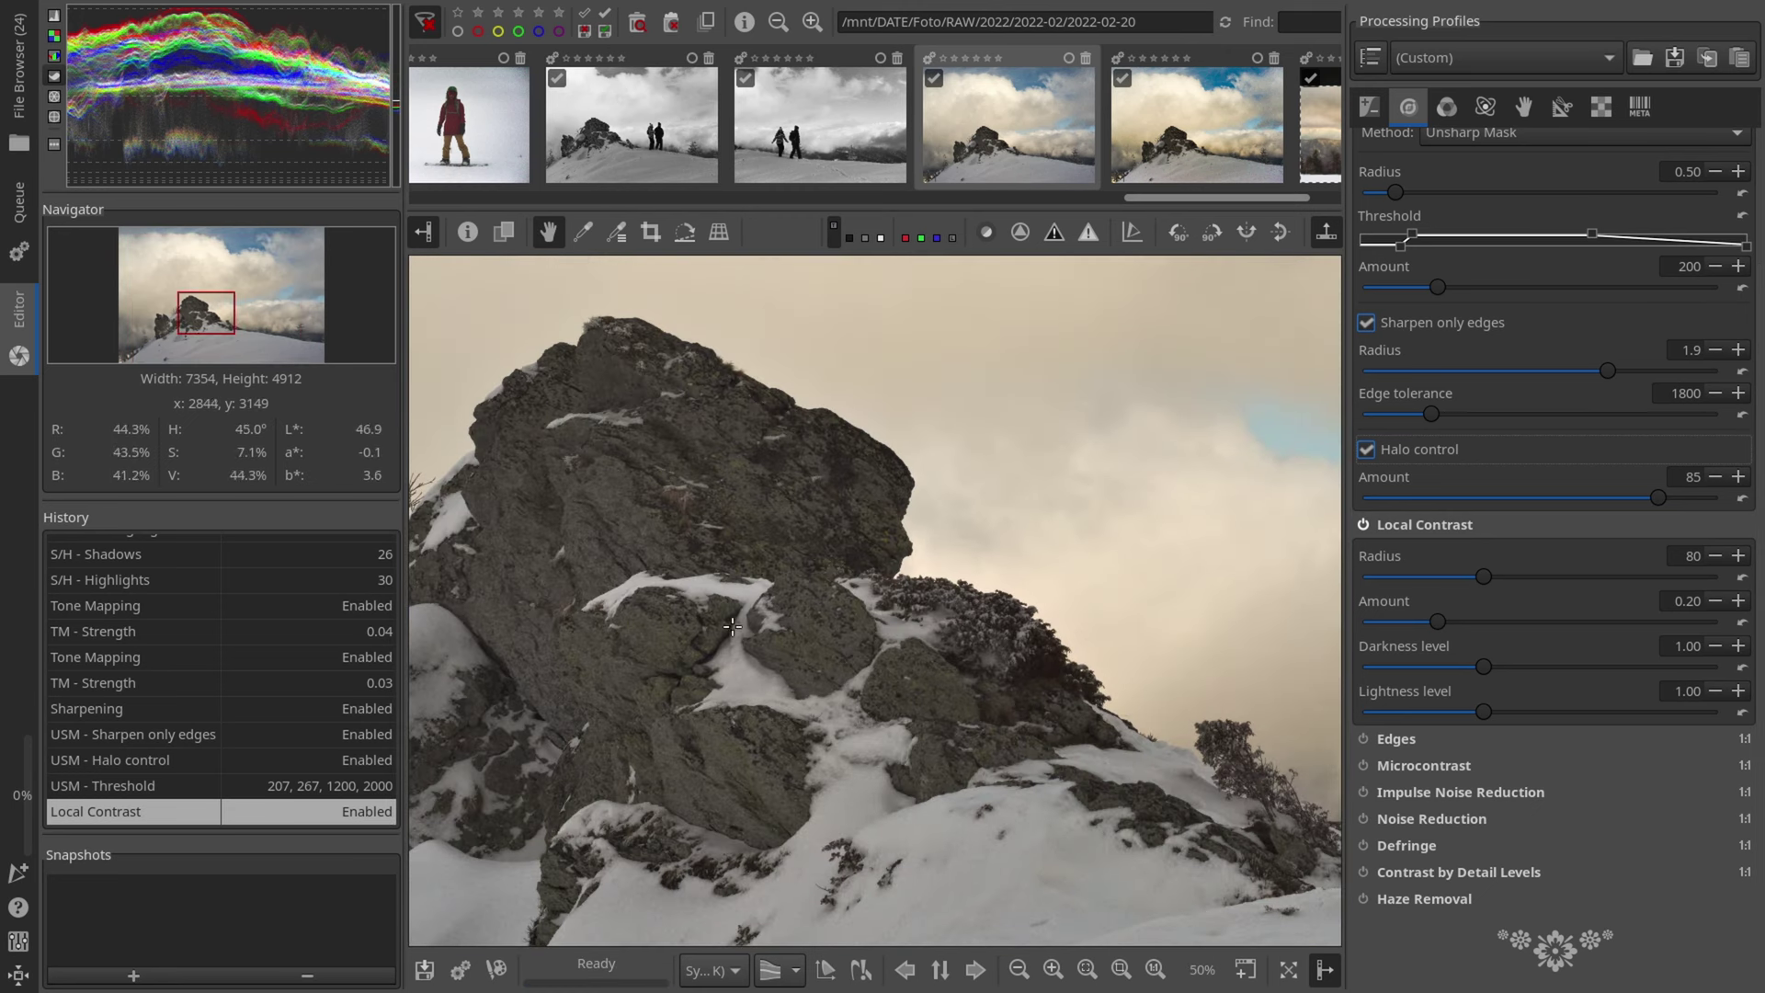
scroll(739, 626, "up", 2)
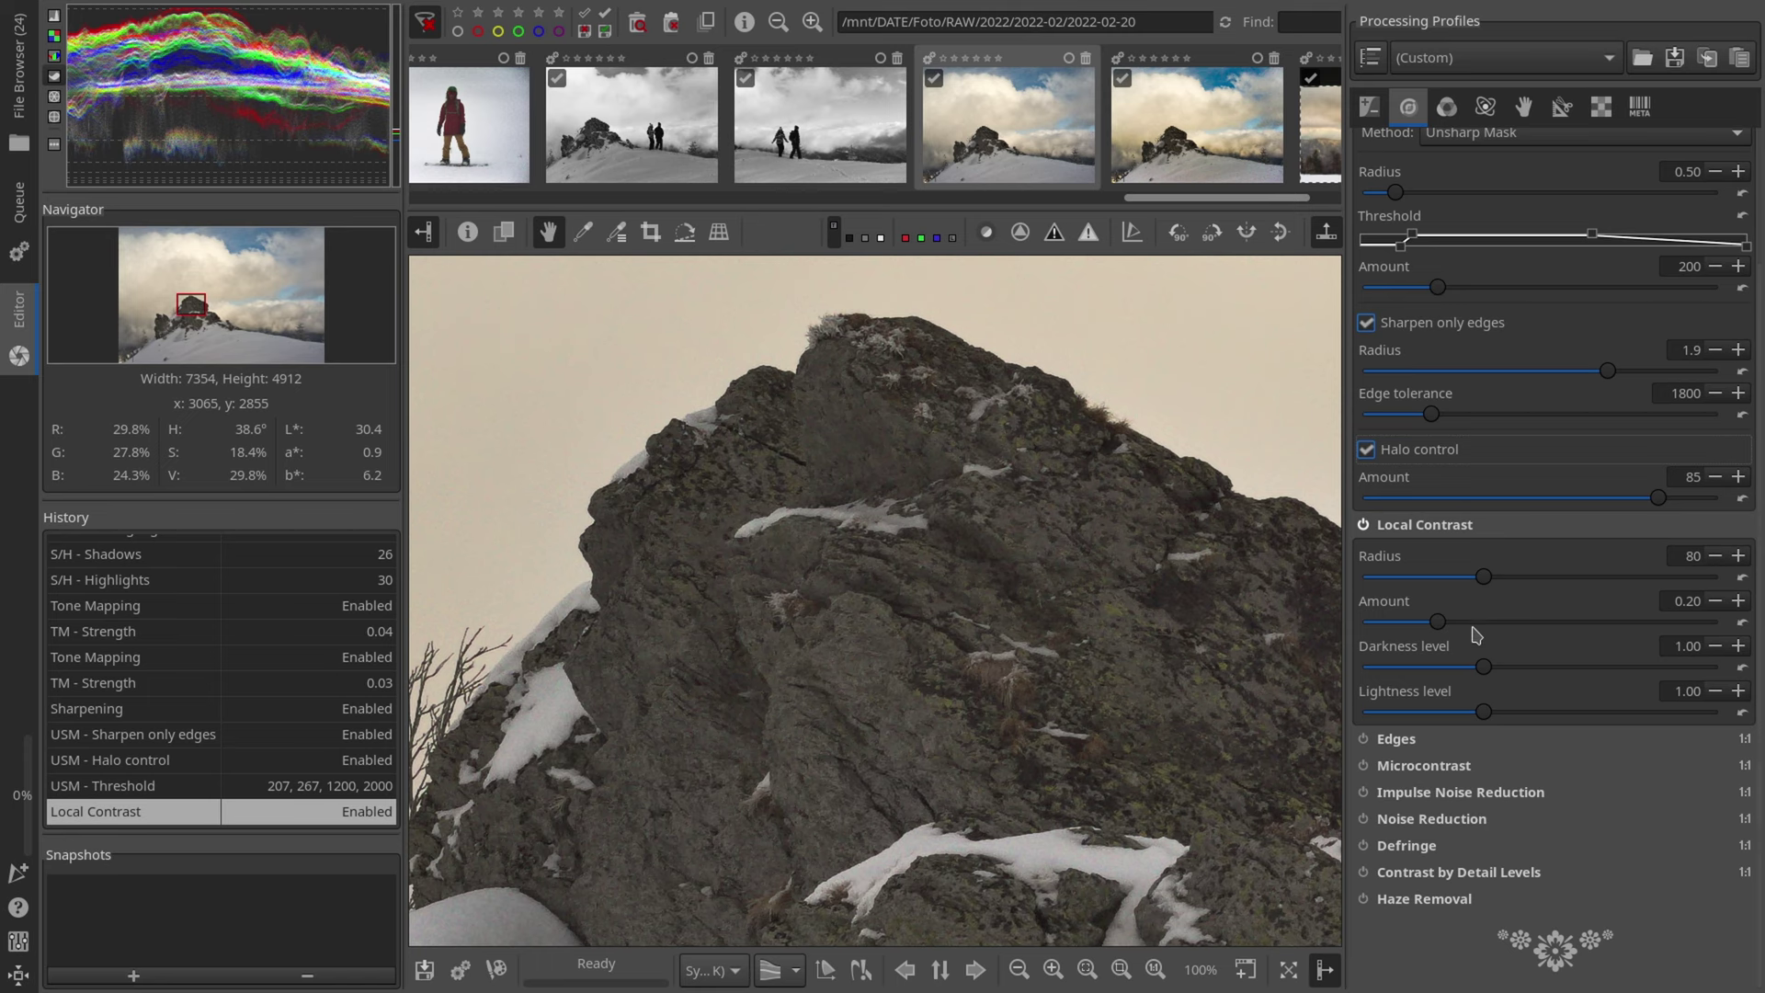
left_click_drag(1482, 576, 1401, 627)
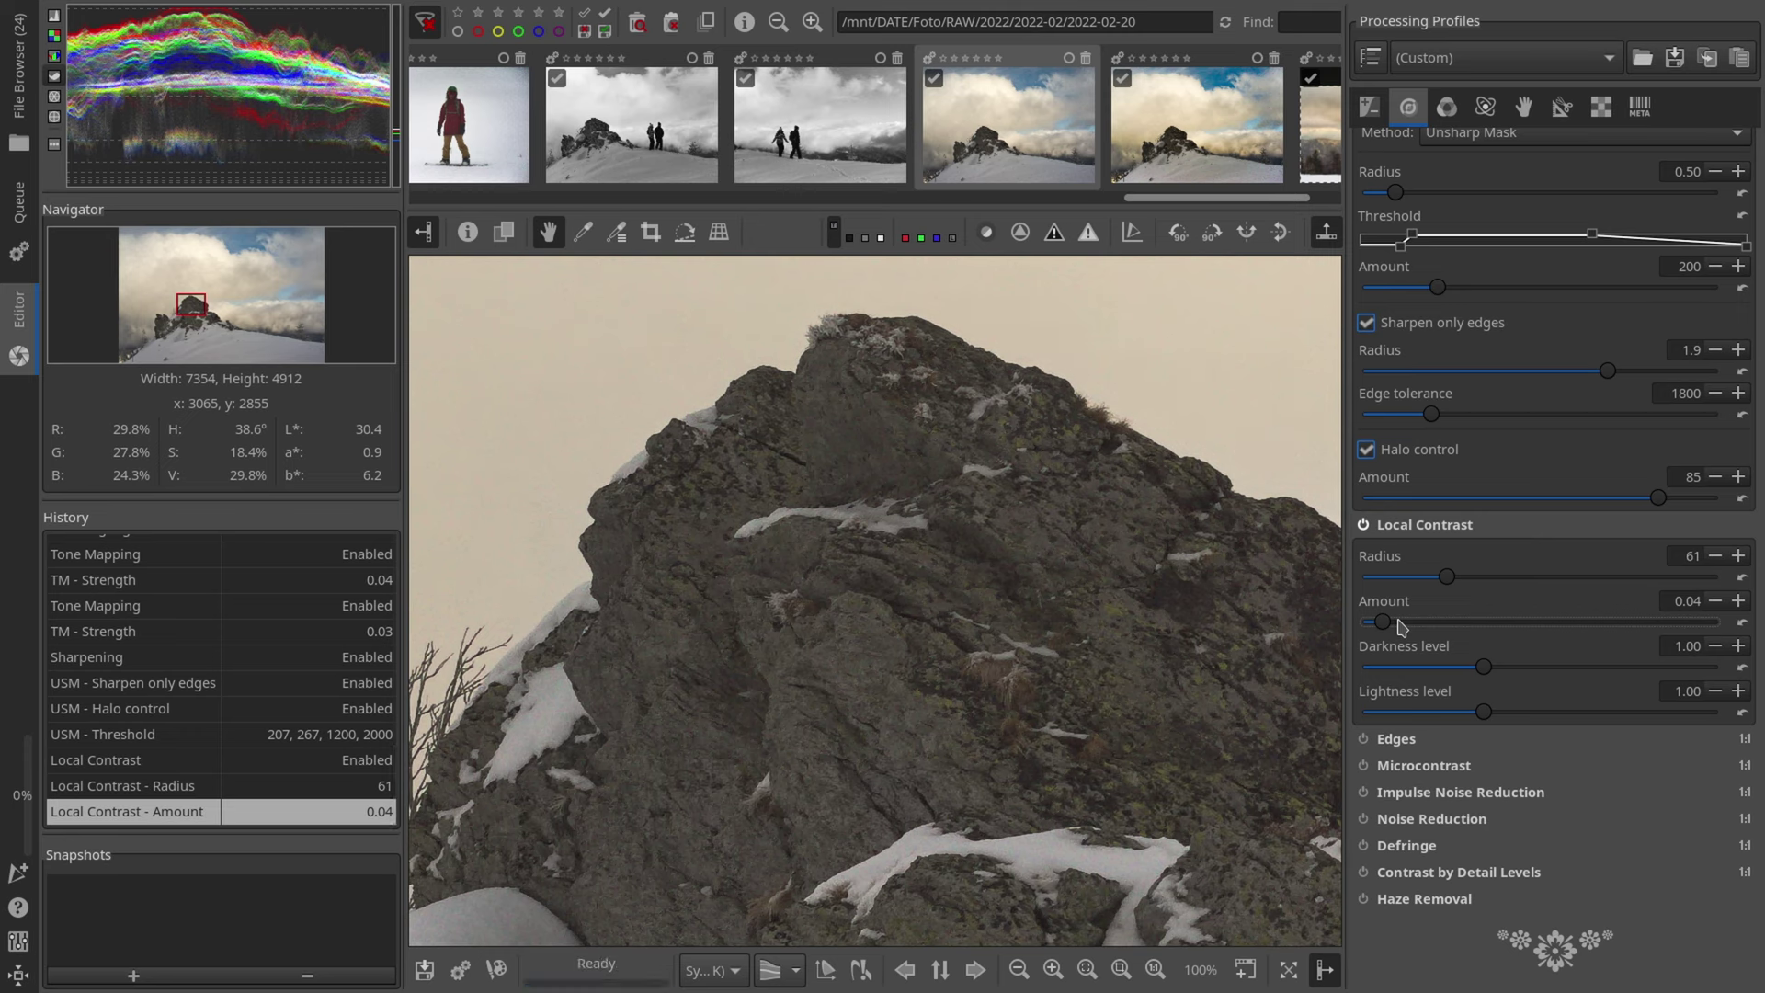
Step: Compare the photo with and without Local Contrast and set its amount to 0.10
left_click(1365, 527)
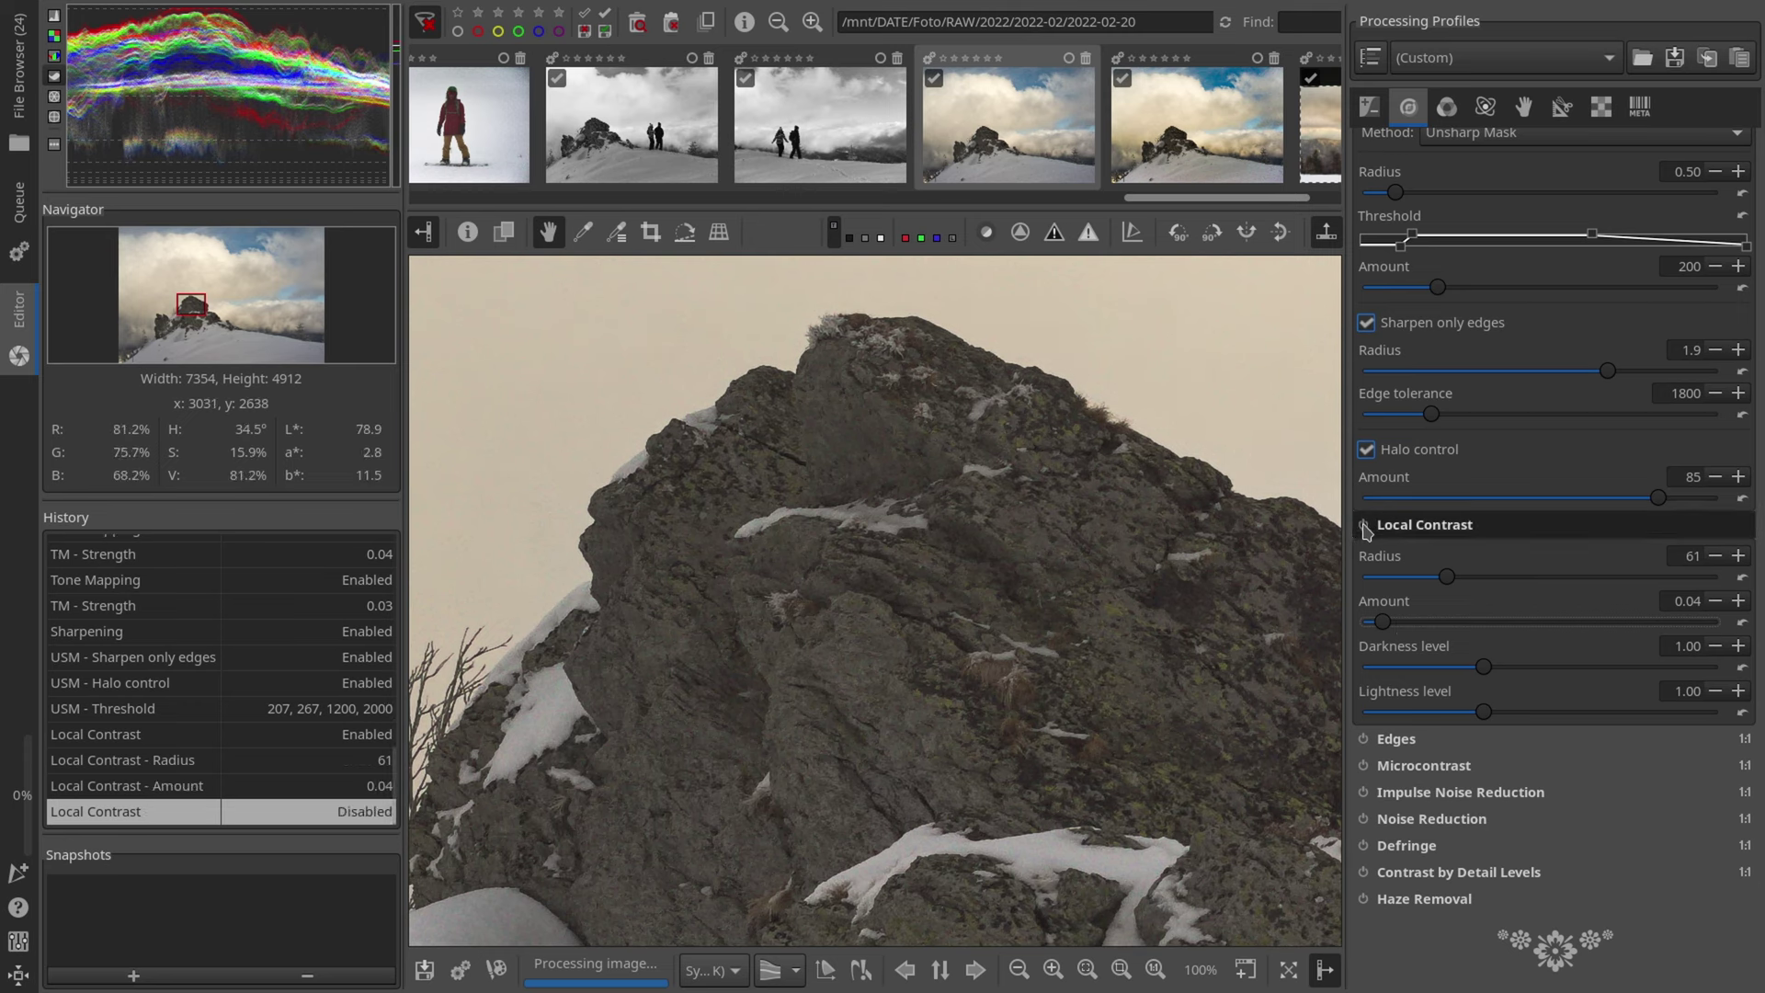
left_click(1365, 527)
key("f")
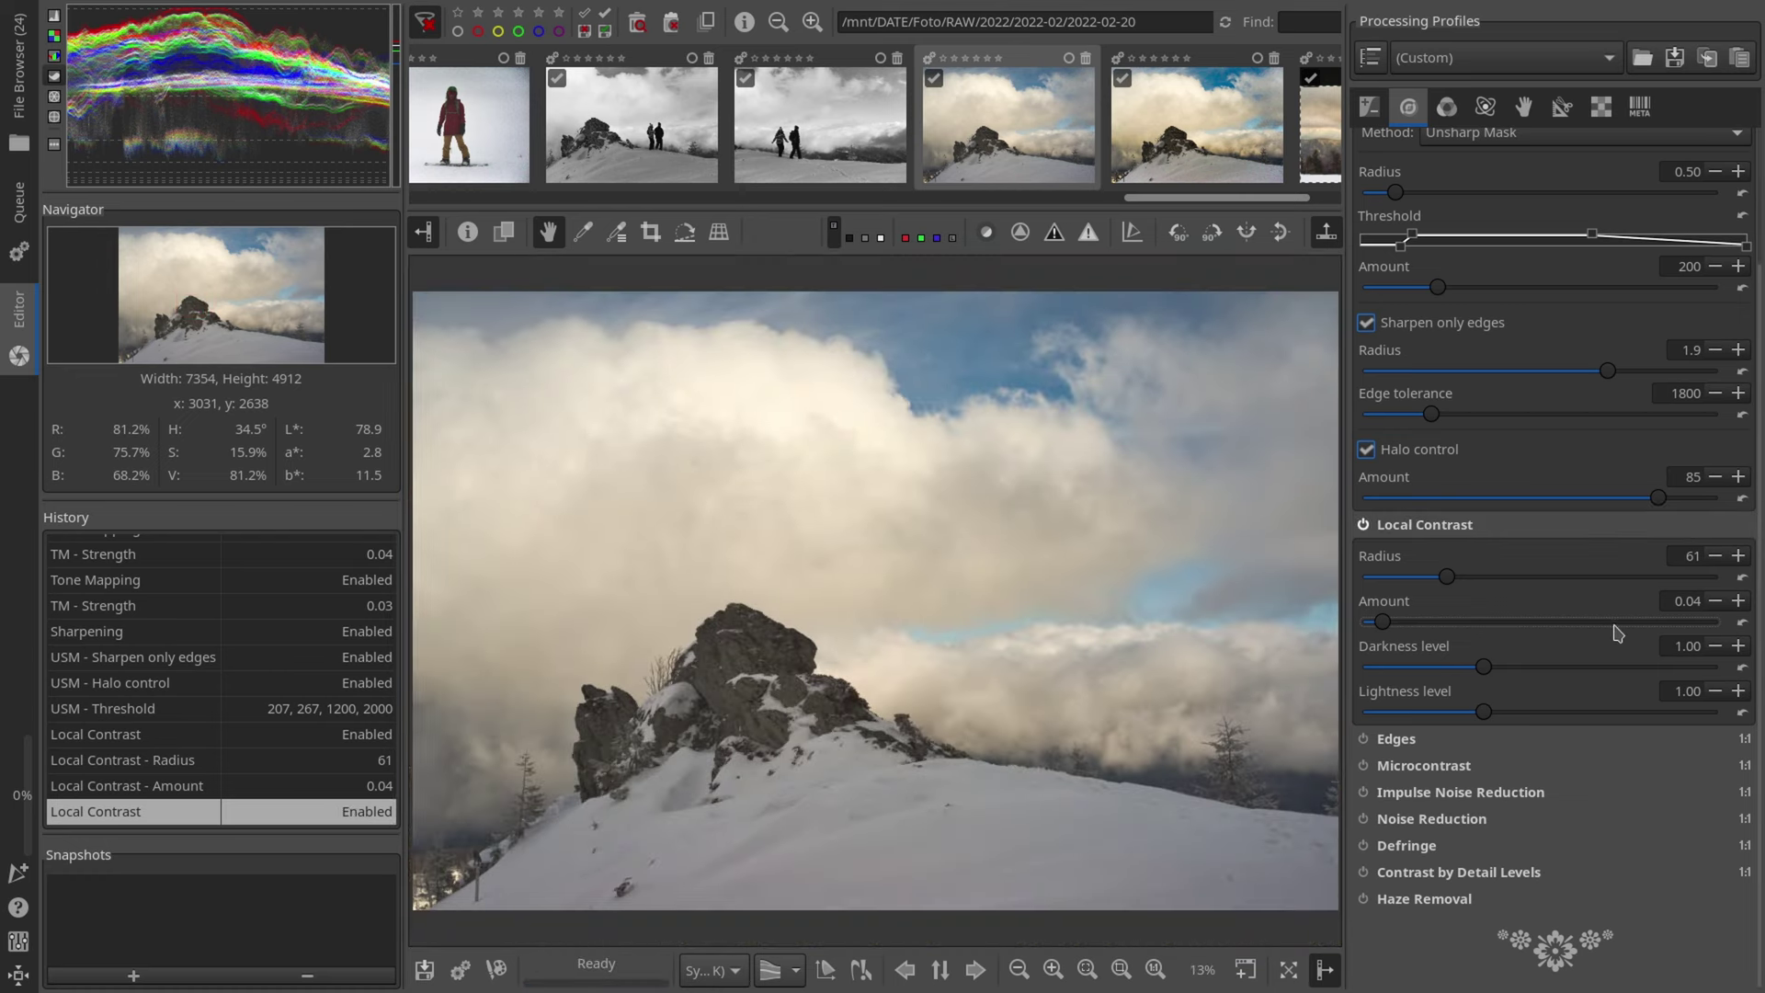
scroll(1574, 625, "up", 3)
left_click(1362, 529)
left_click(1362, 530)
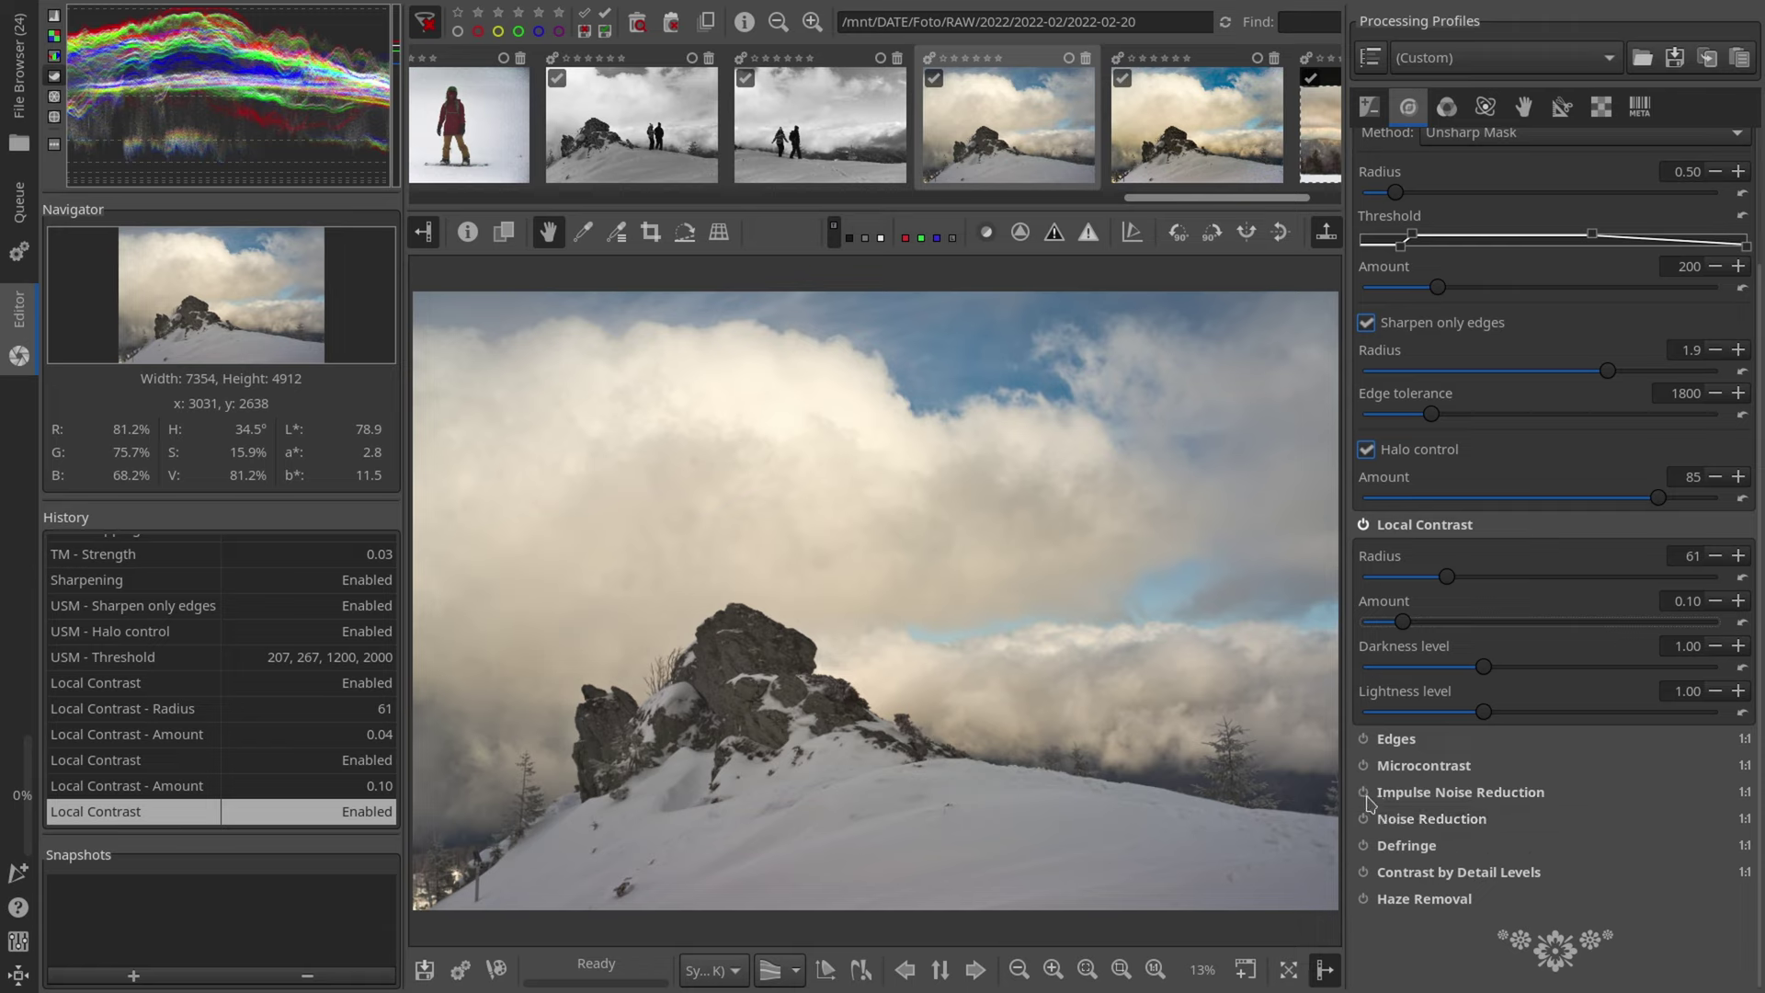
Step: Enable Impulse Noise Reduction, Noise Reduction and Defringe
left_click(1365, 793)
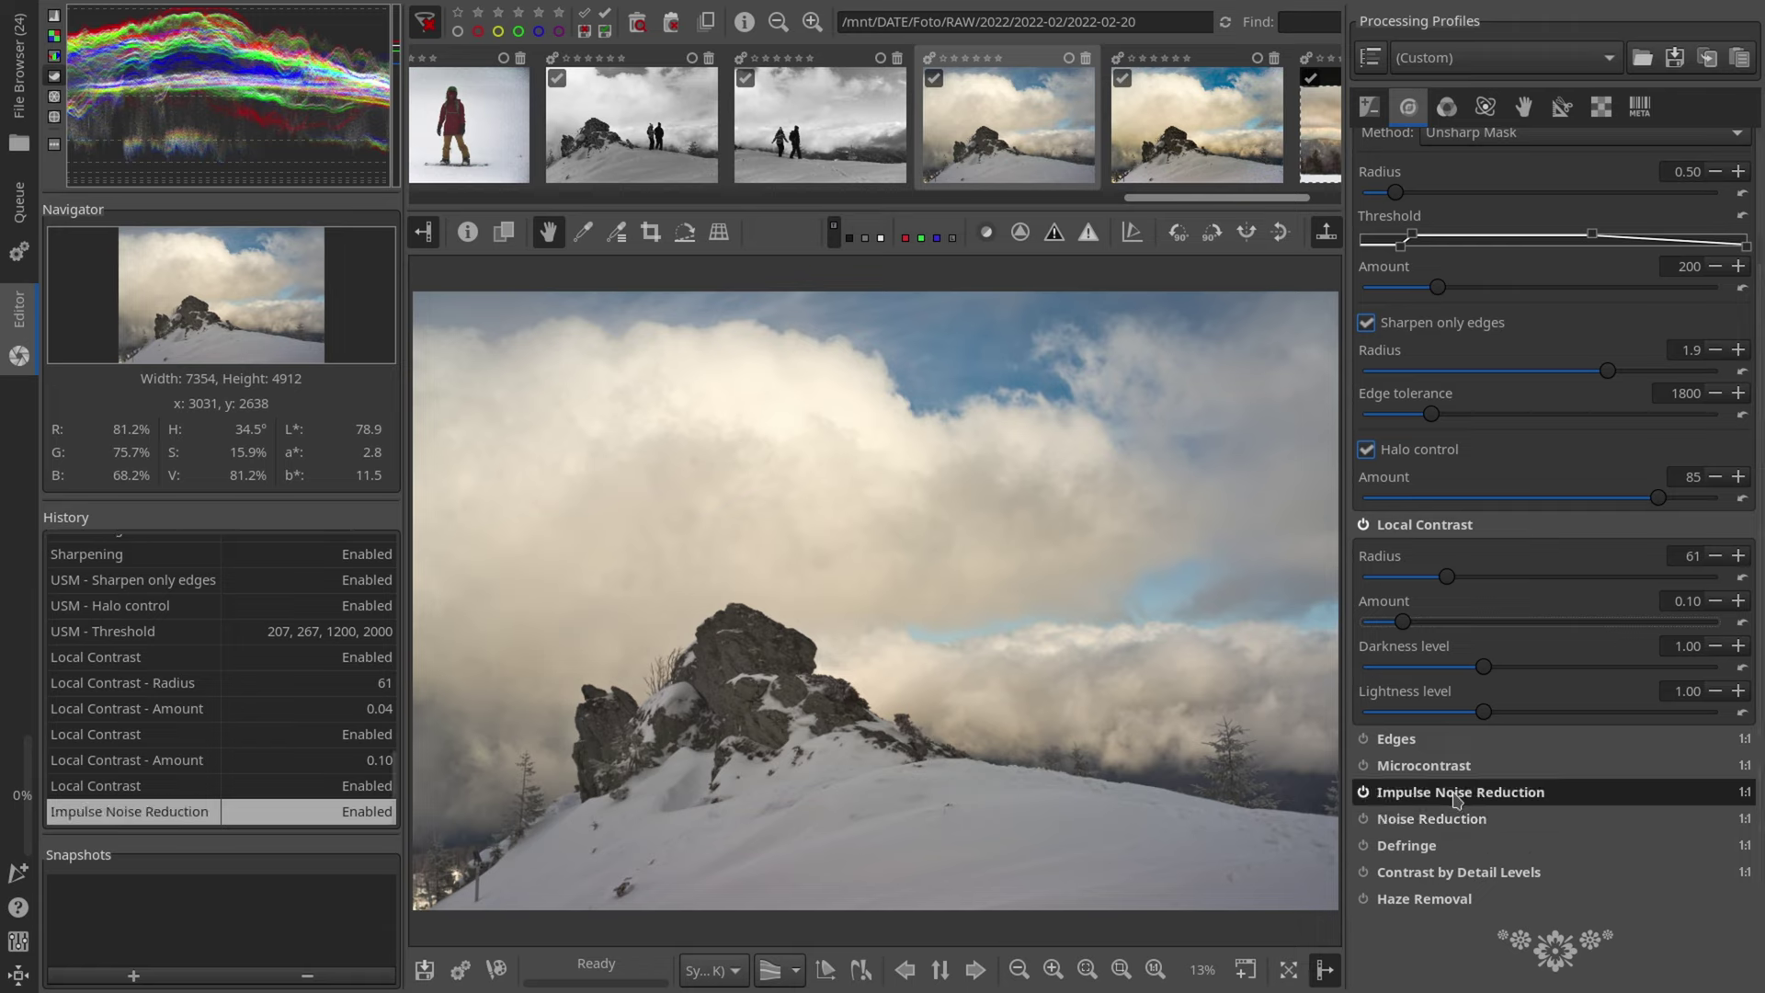
left_click(1364, 819)
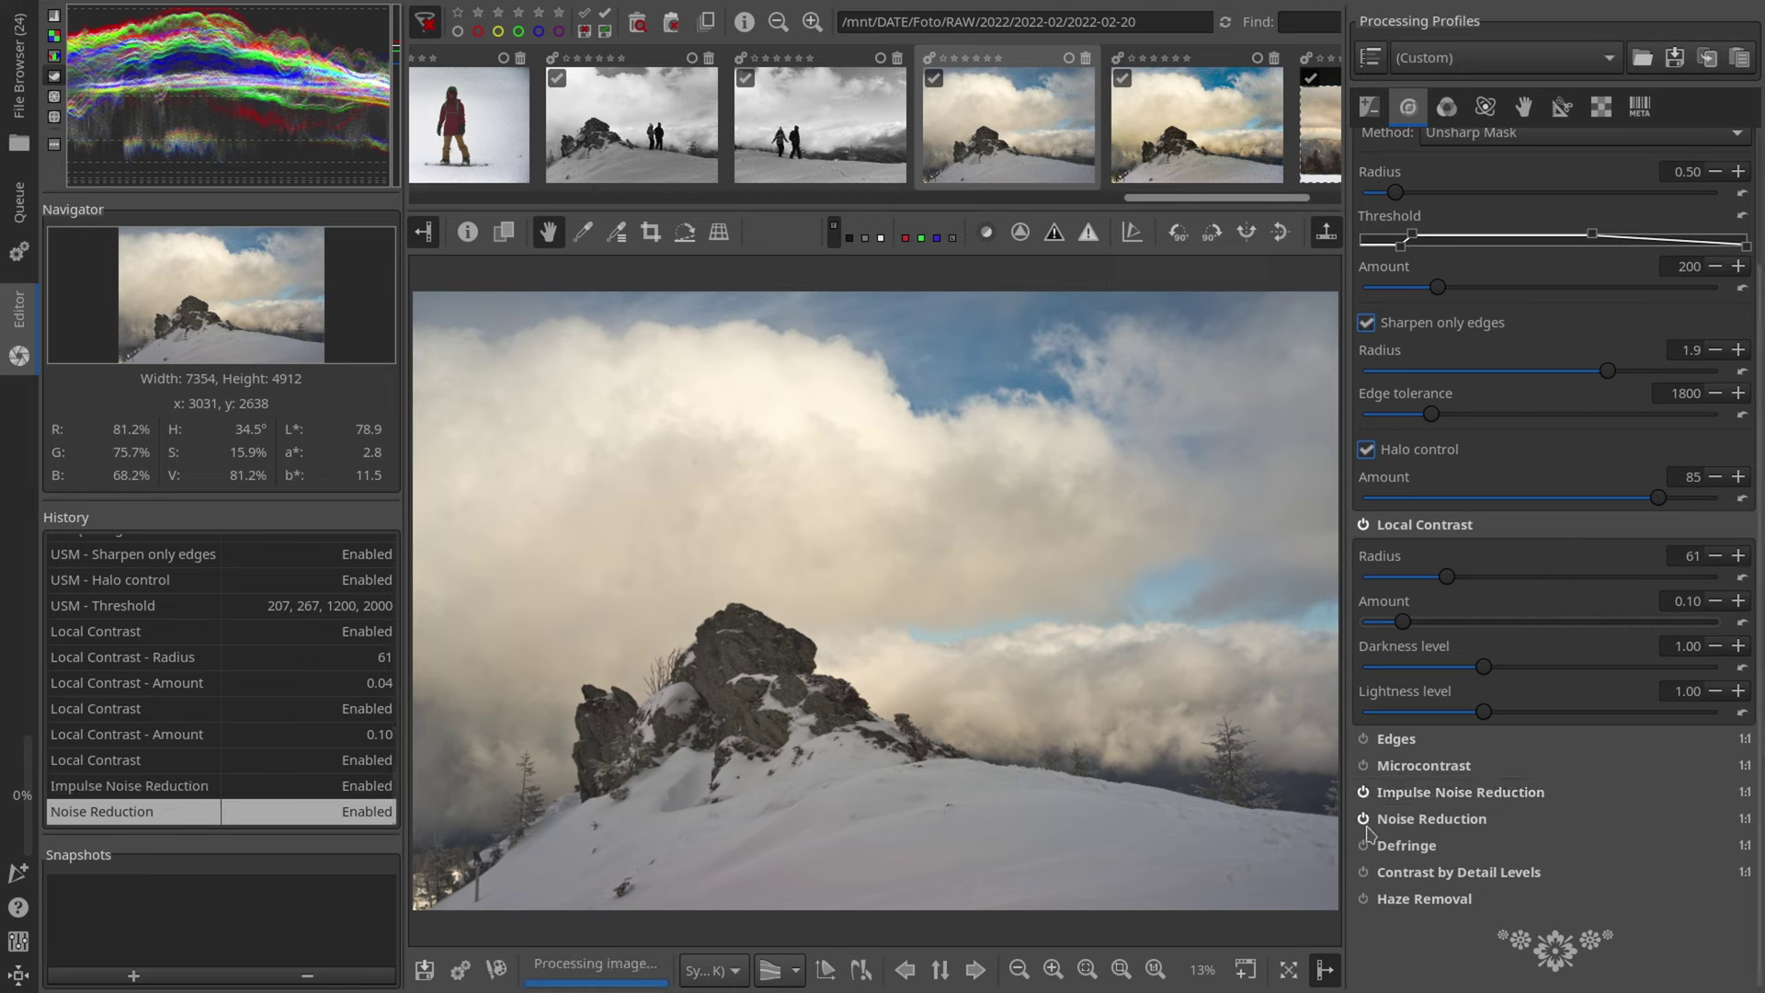
left_click(1364, 845)
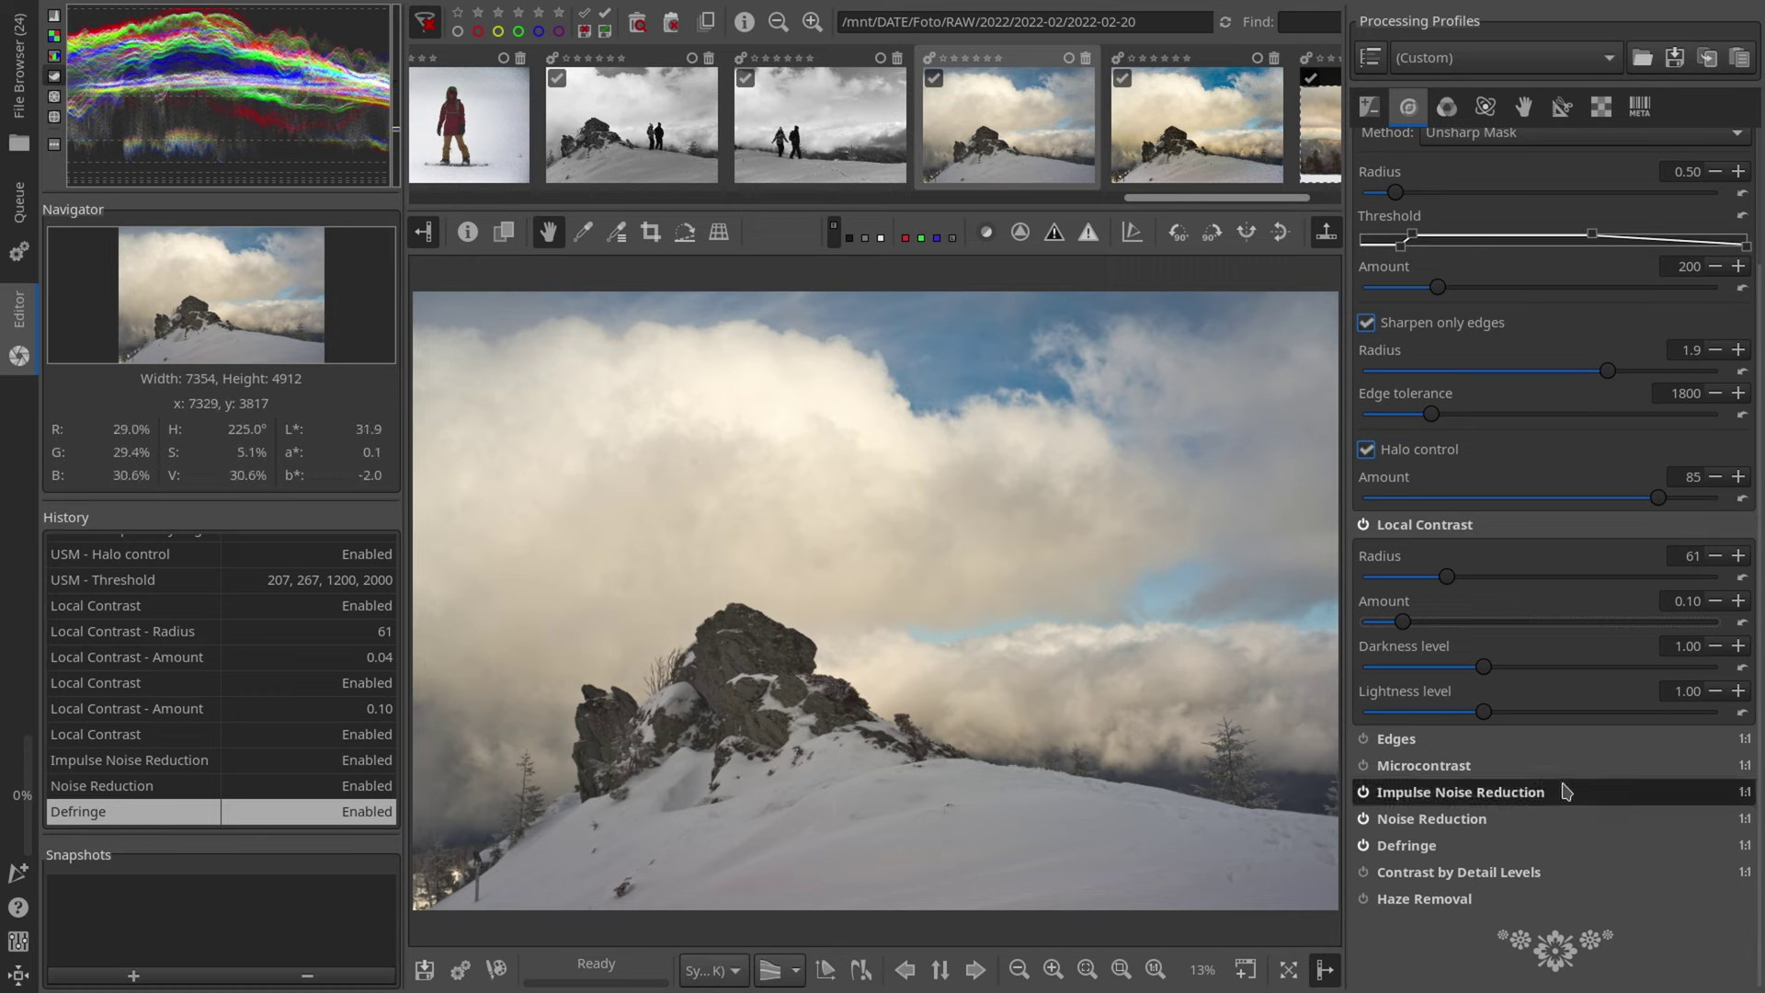
Step: Compare the rock and snow detail at 300% with Impulse Noise Reduction off and on, leaving it enabled
left_click(1434, 791)
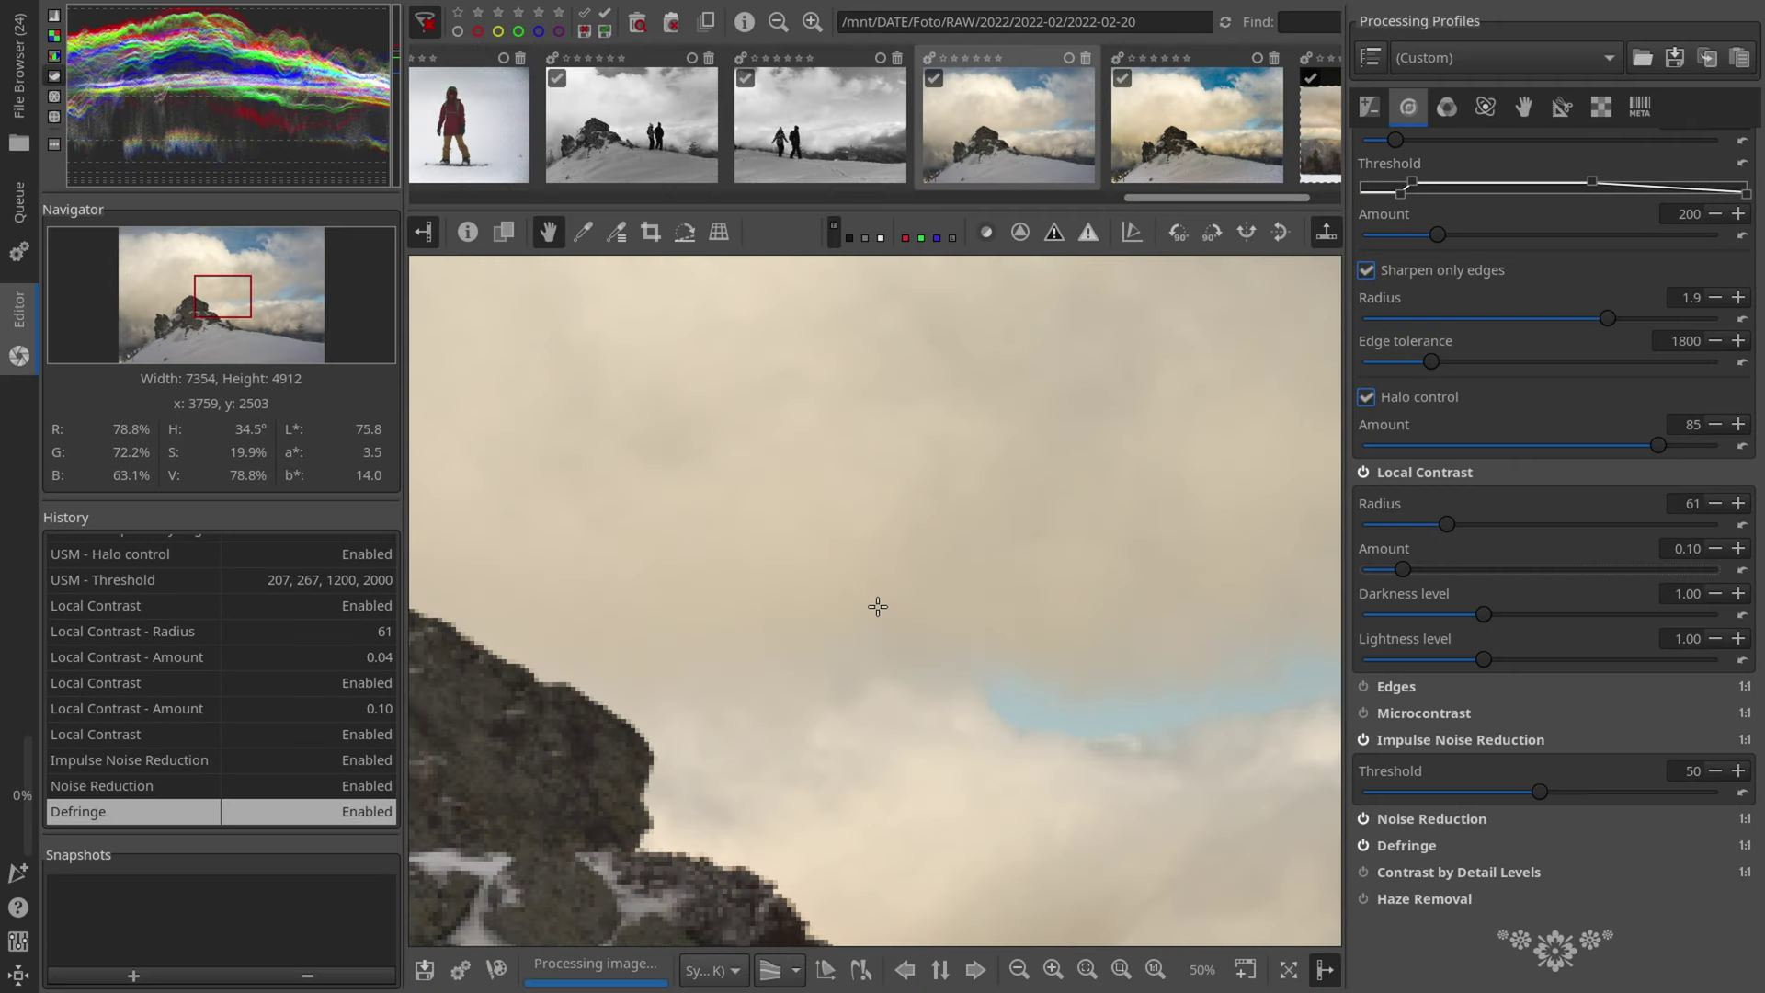
scroll(874, 603, "up", 2)
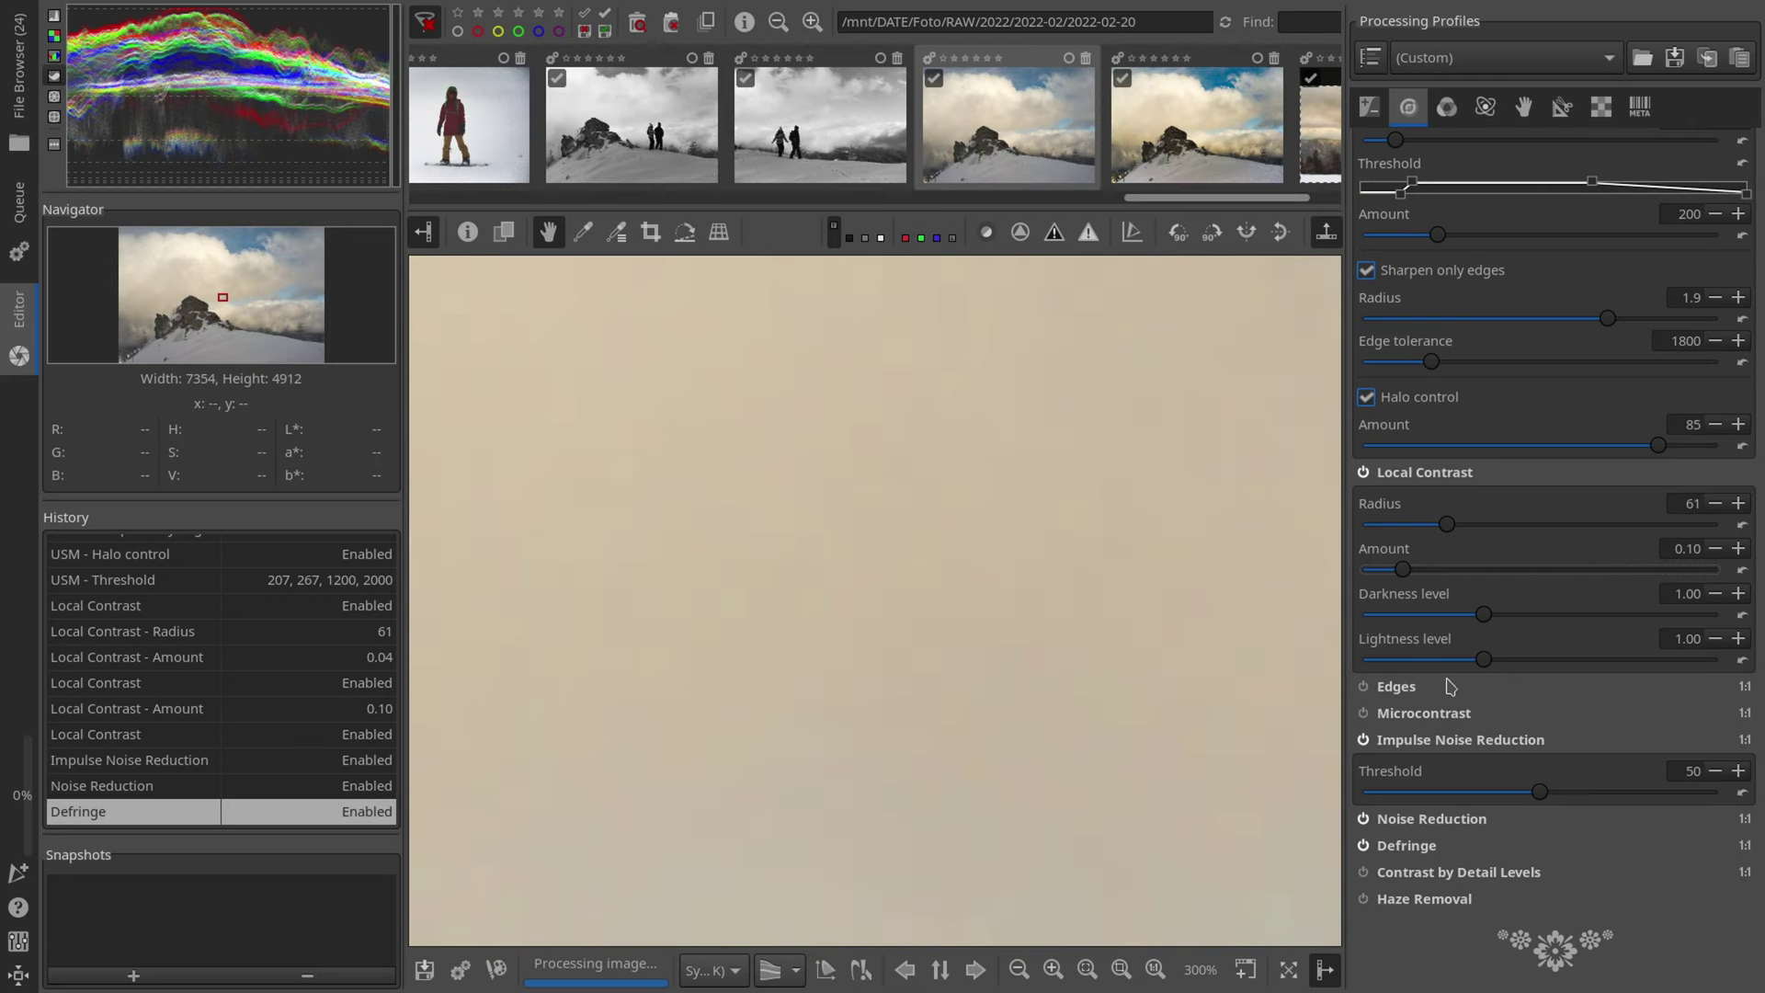
left_click(1364, 740)
left_click_drag(760, 662, 1015, 474)
left_click_drag(1007, 597, 851, 733)
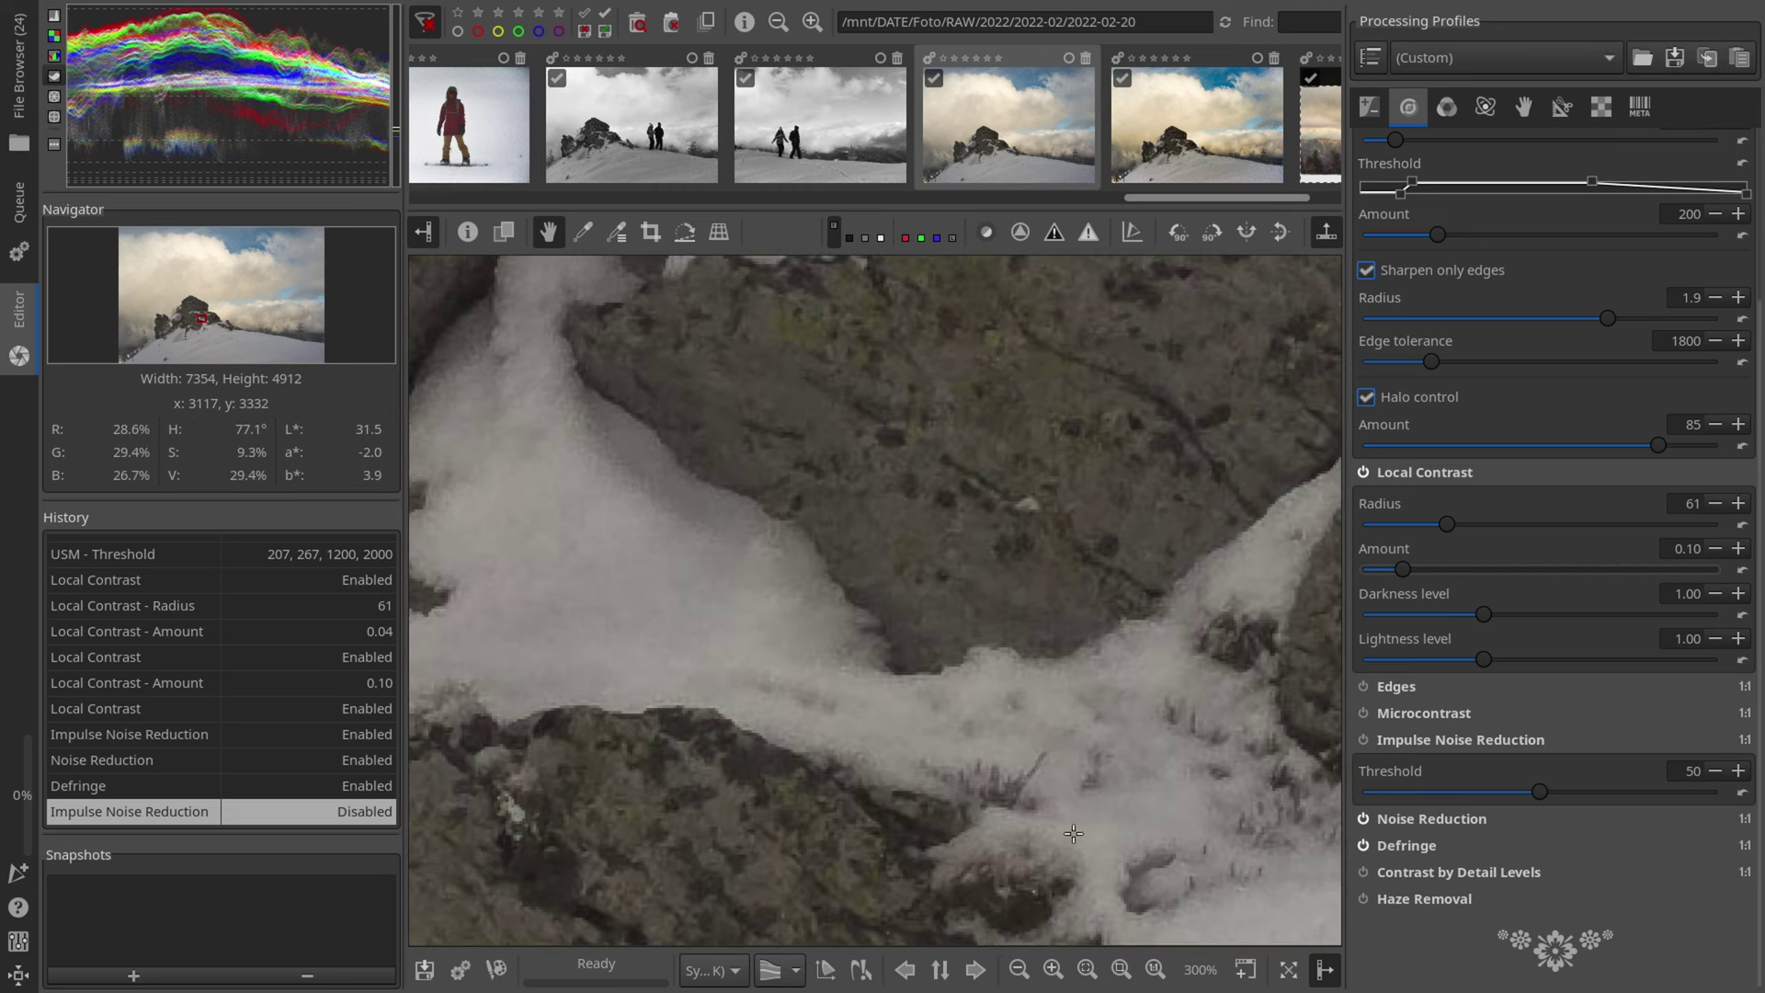
left_click_drag(1070, 827, 1016, 567)
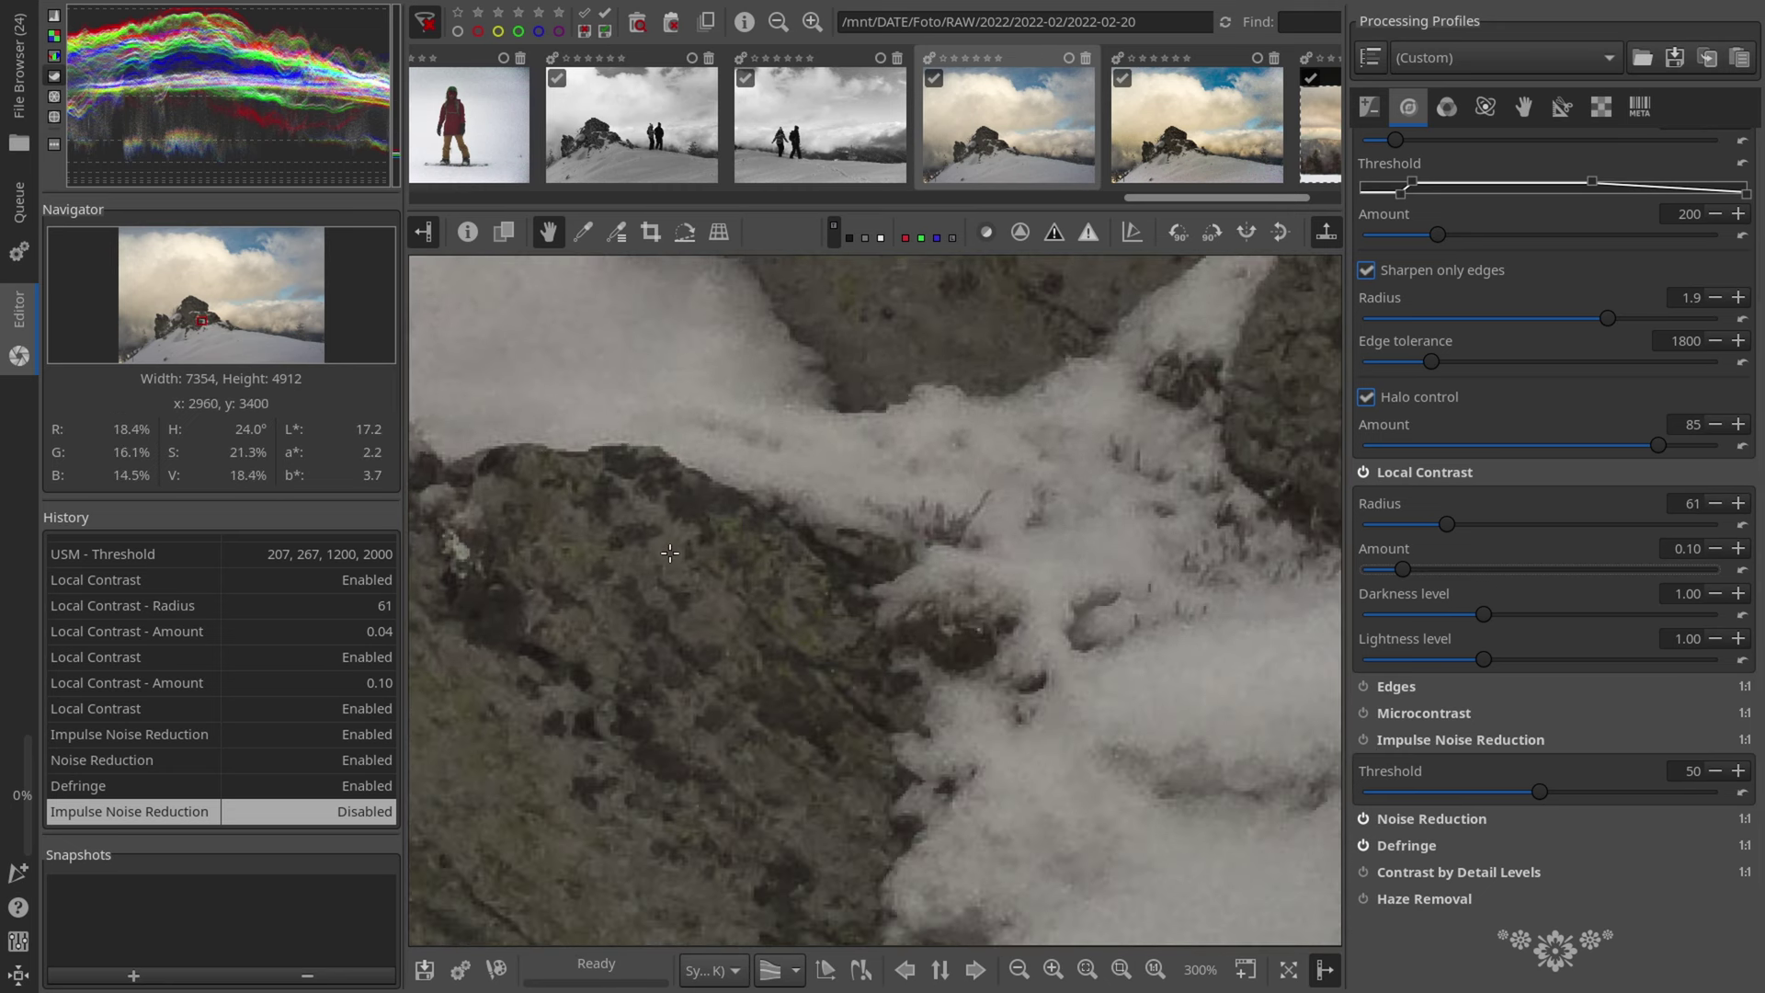
left_click(1365, 740)
left_click(1365, 740)
left_click(1365, 740)
left_click(1364, 740)
left_click(1378, 740)
Step: Review the Noise Reduction settings and compare the rock's colour noise with the tool off and on, leaving it enabled
left_click(1427, 818)
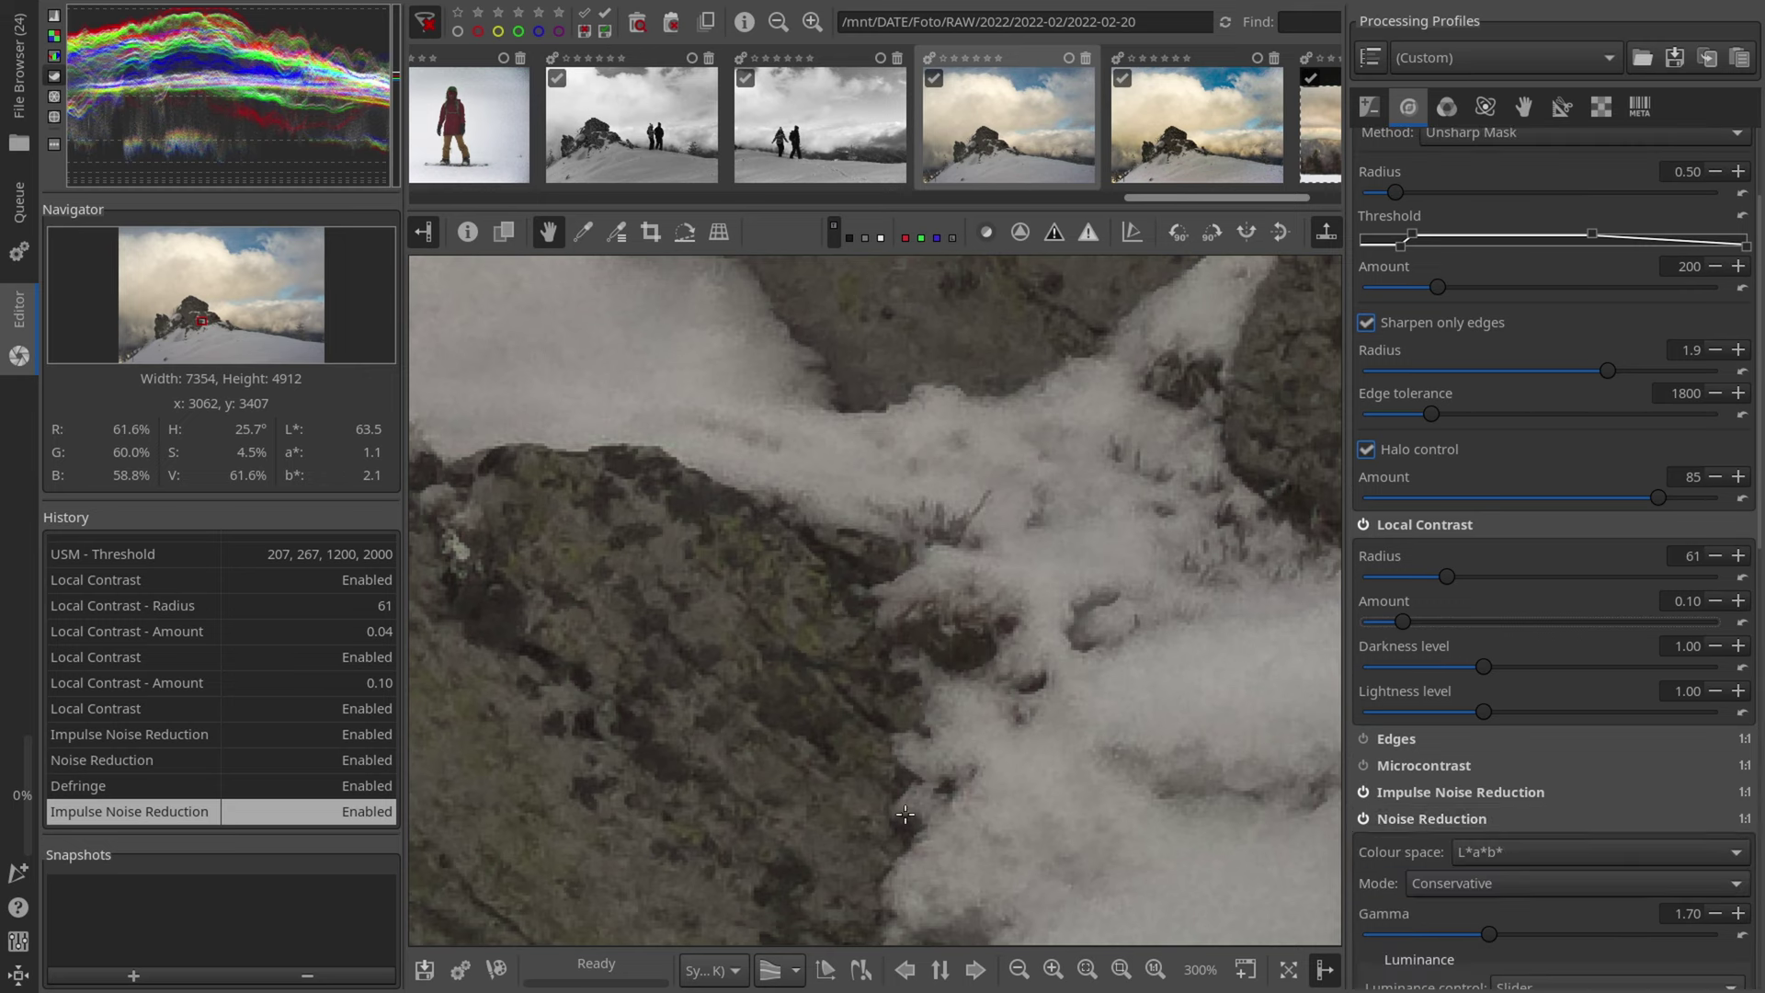
left_click(1364, 819)
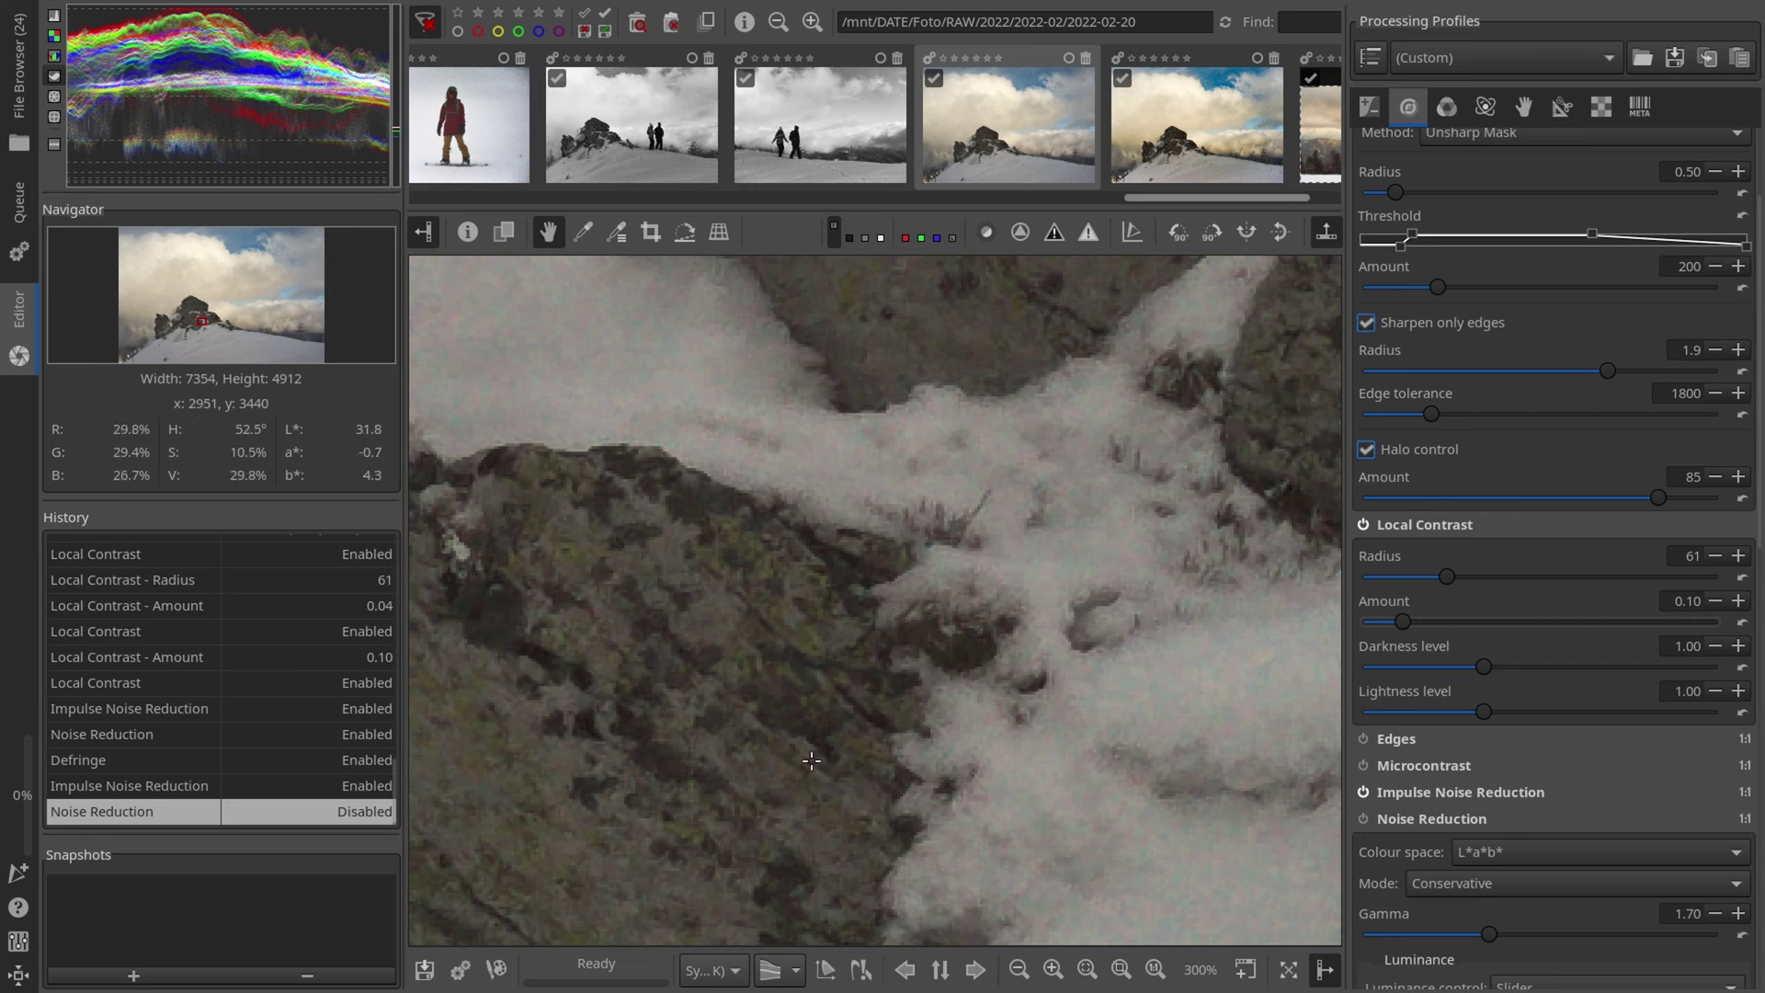
left_click_drag(646, 851, 823, 753)
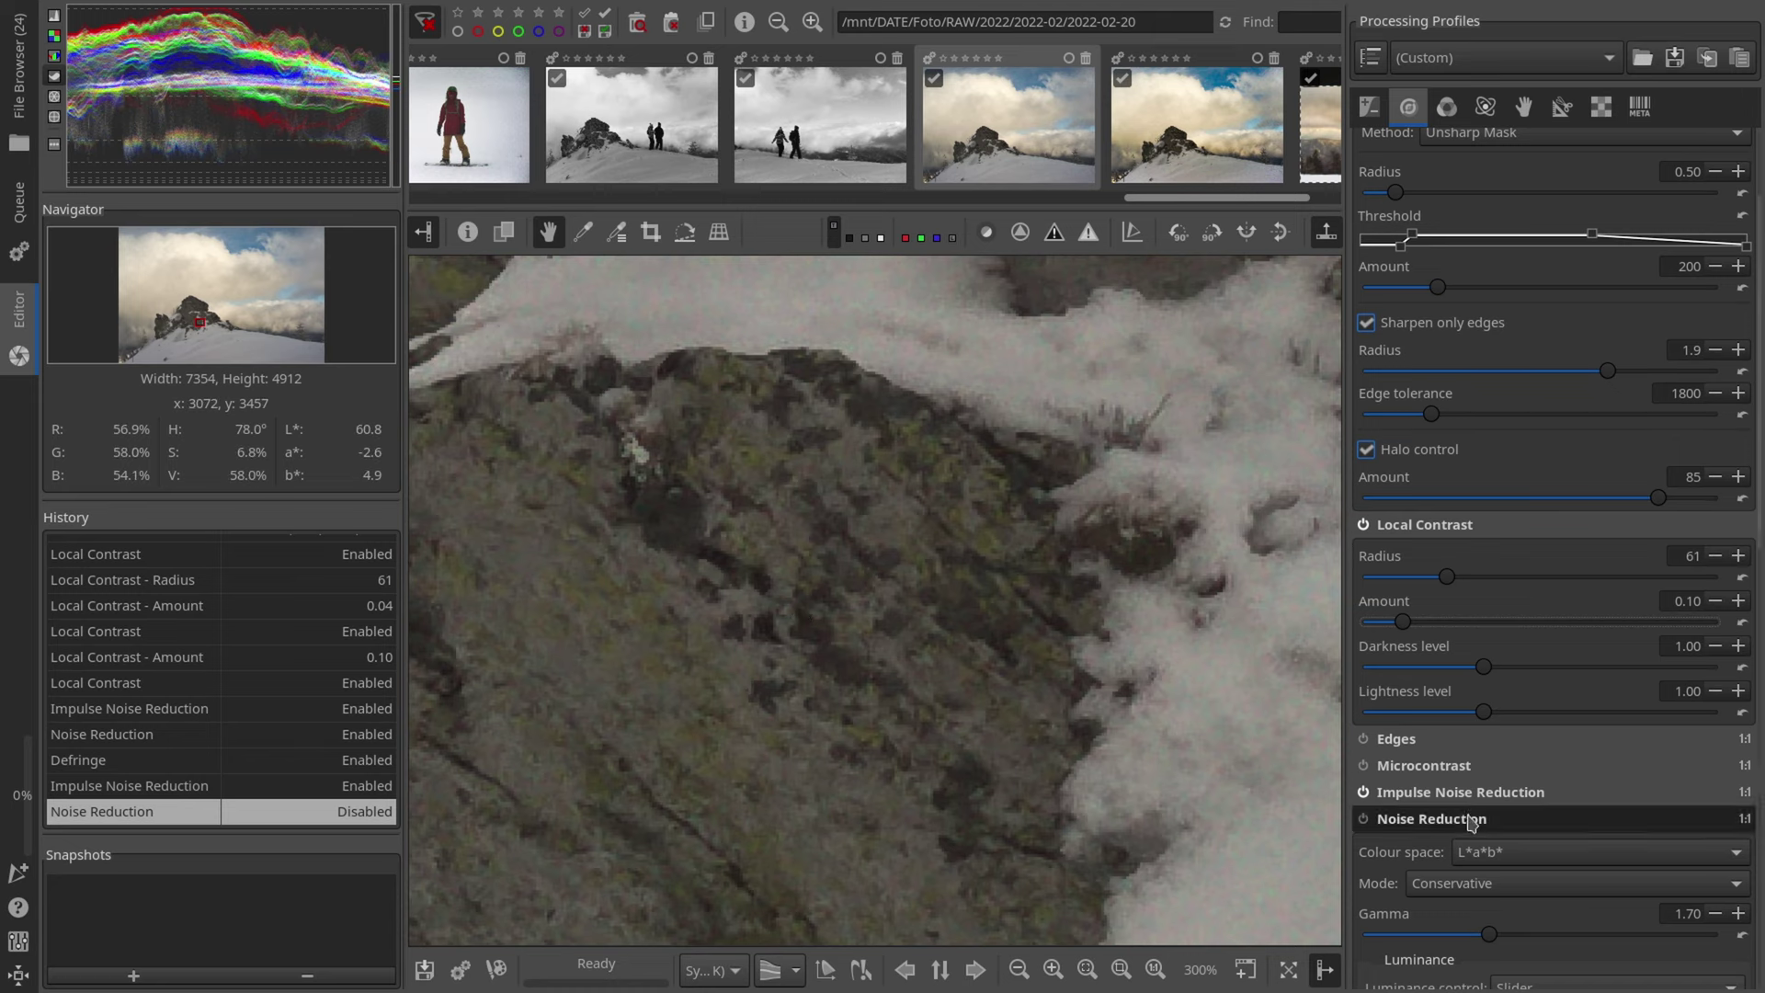
scroll(1470, 821, "down", 4)
scroll(1469, 825, "down", 4)
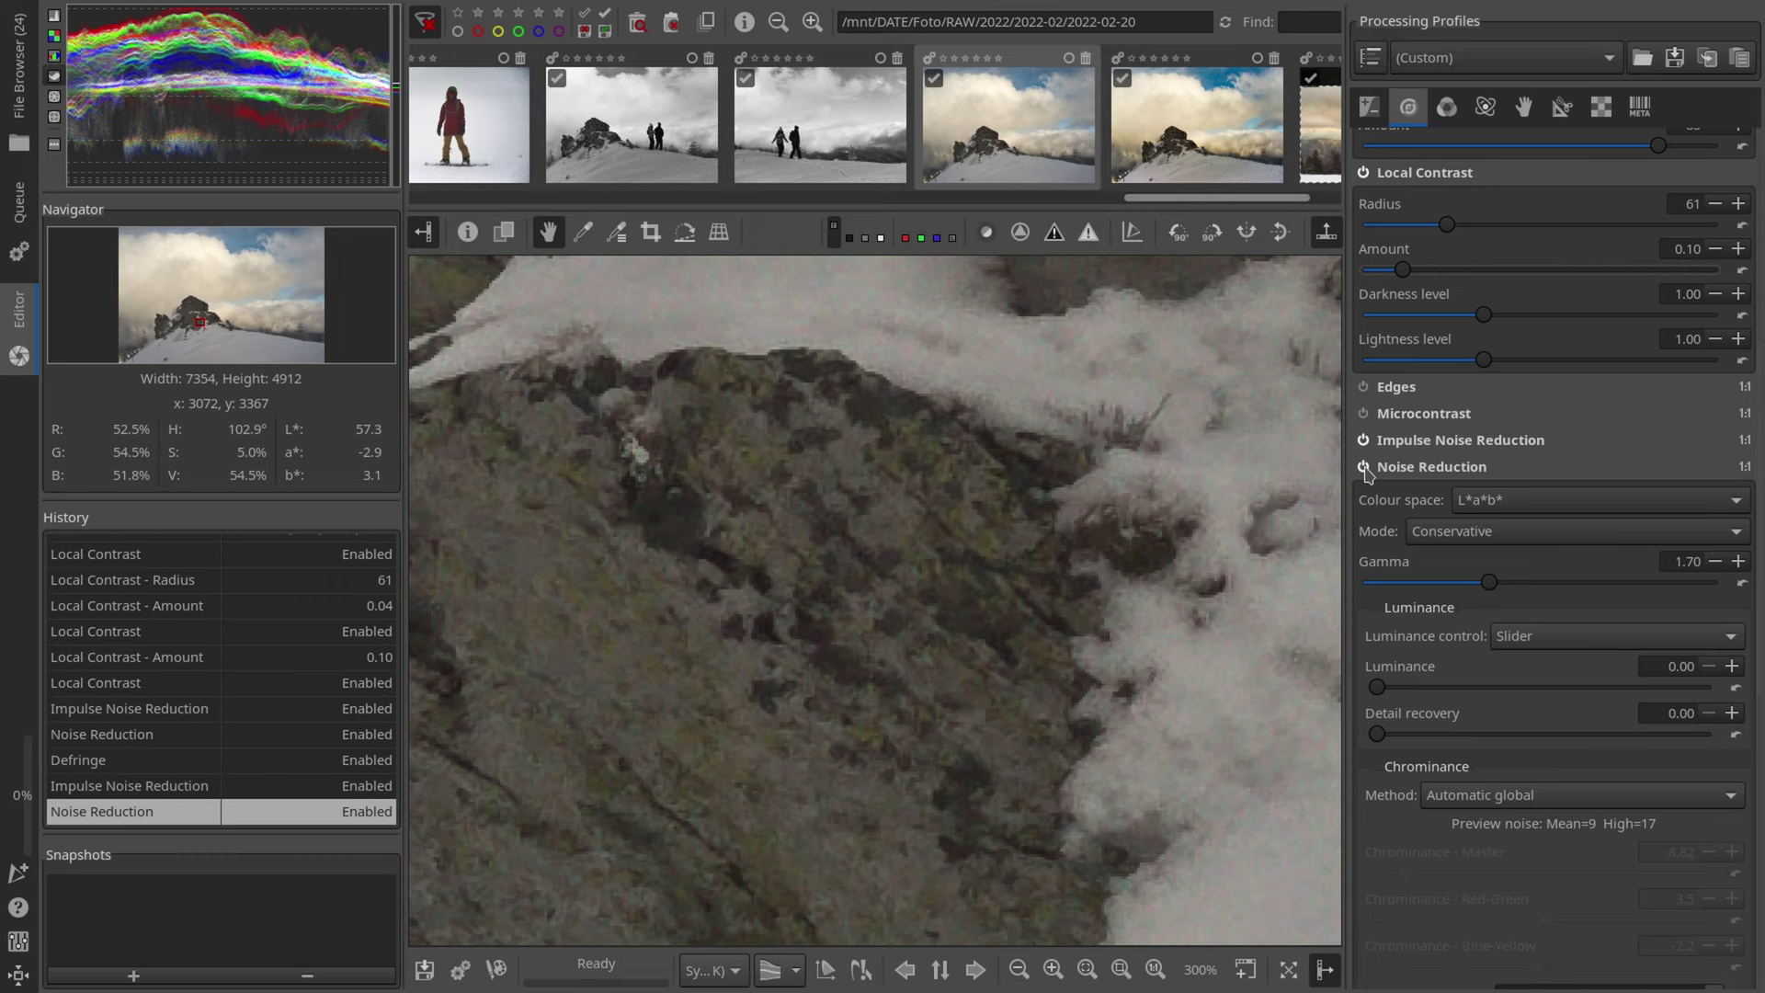
left_click(1364, 467)
left_click(1364, 467)
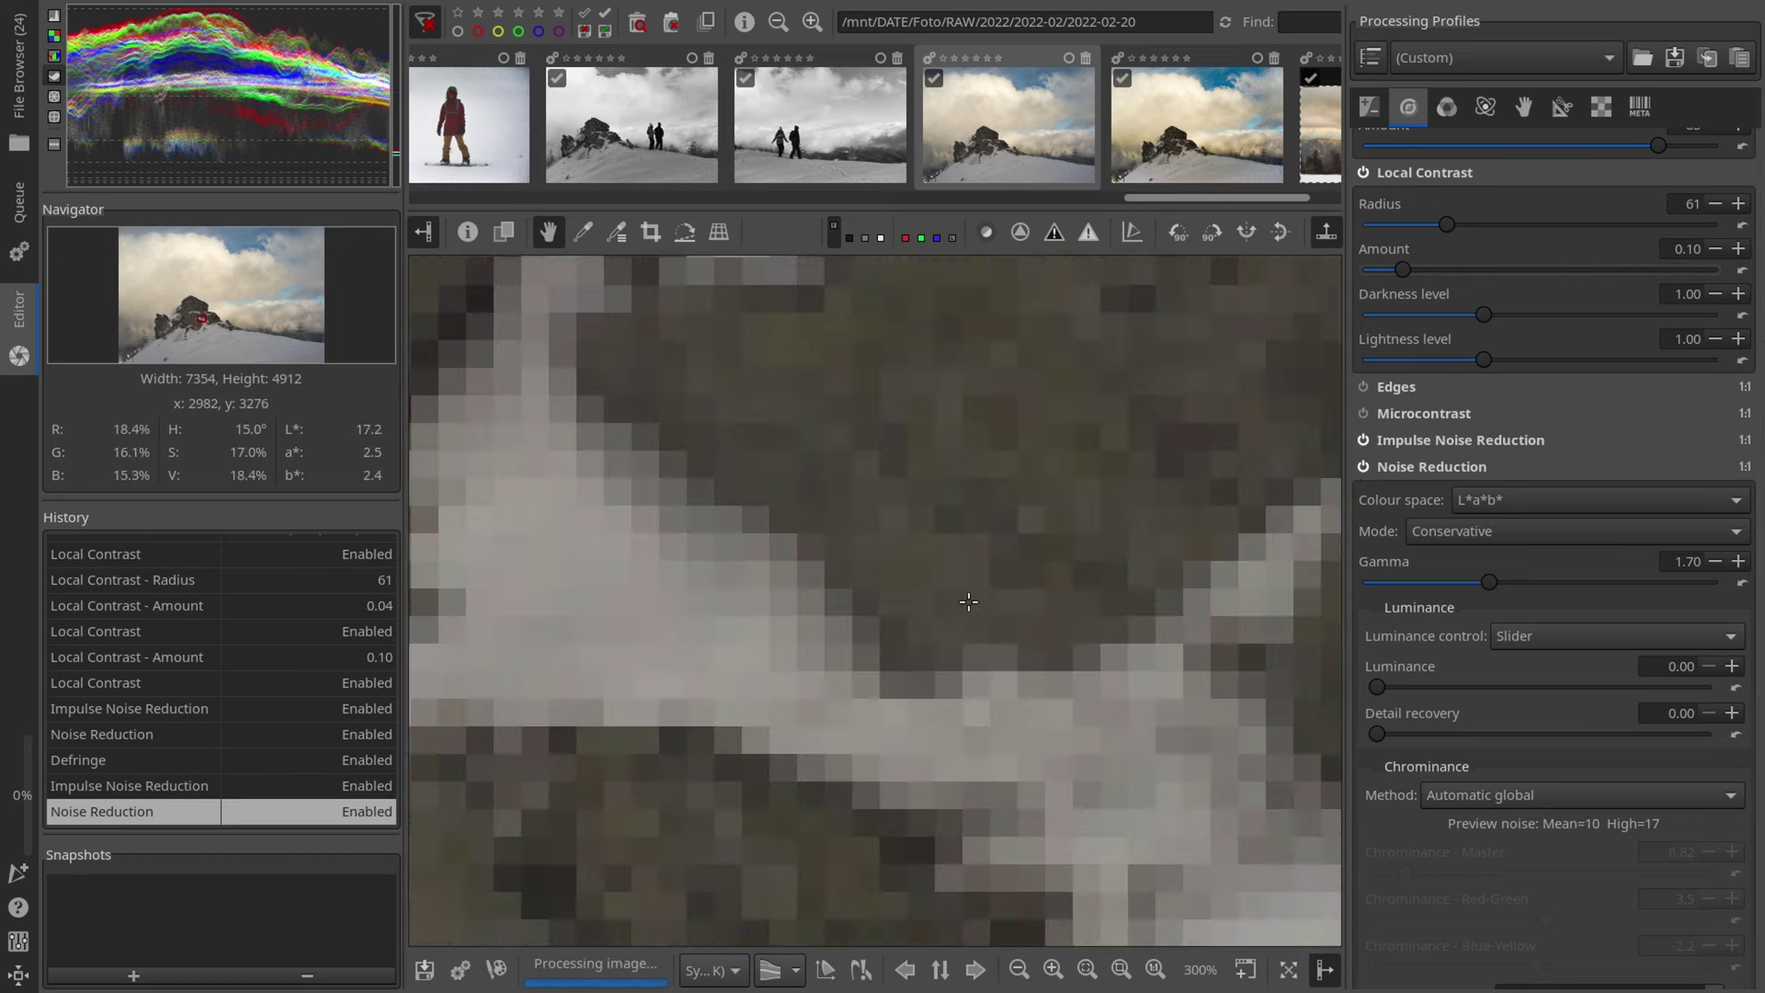
Step: Compare the colour noise in the snow patch up close with Noise Reduction off and on, leaving it enabled
left_click(1363, 466)
scroll(959, 595, "up", 1)
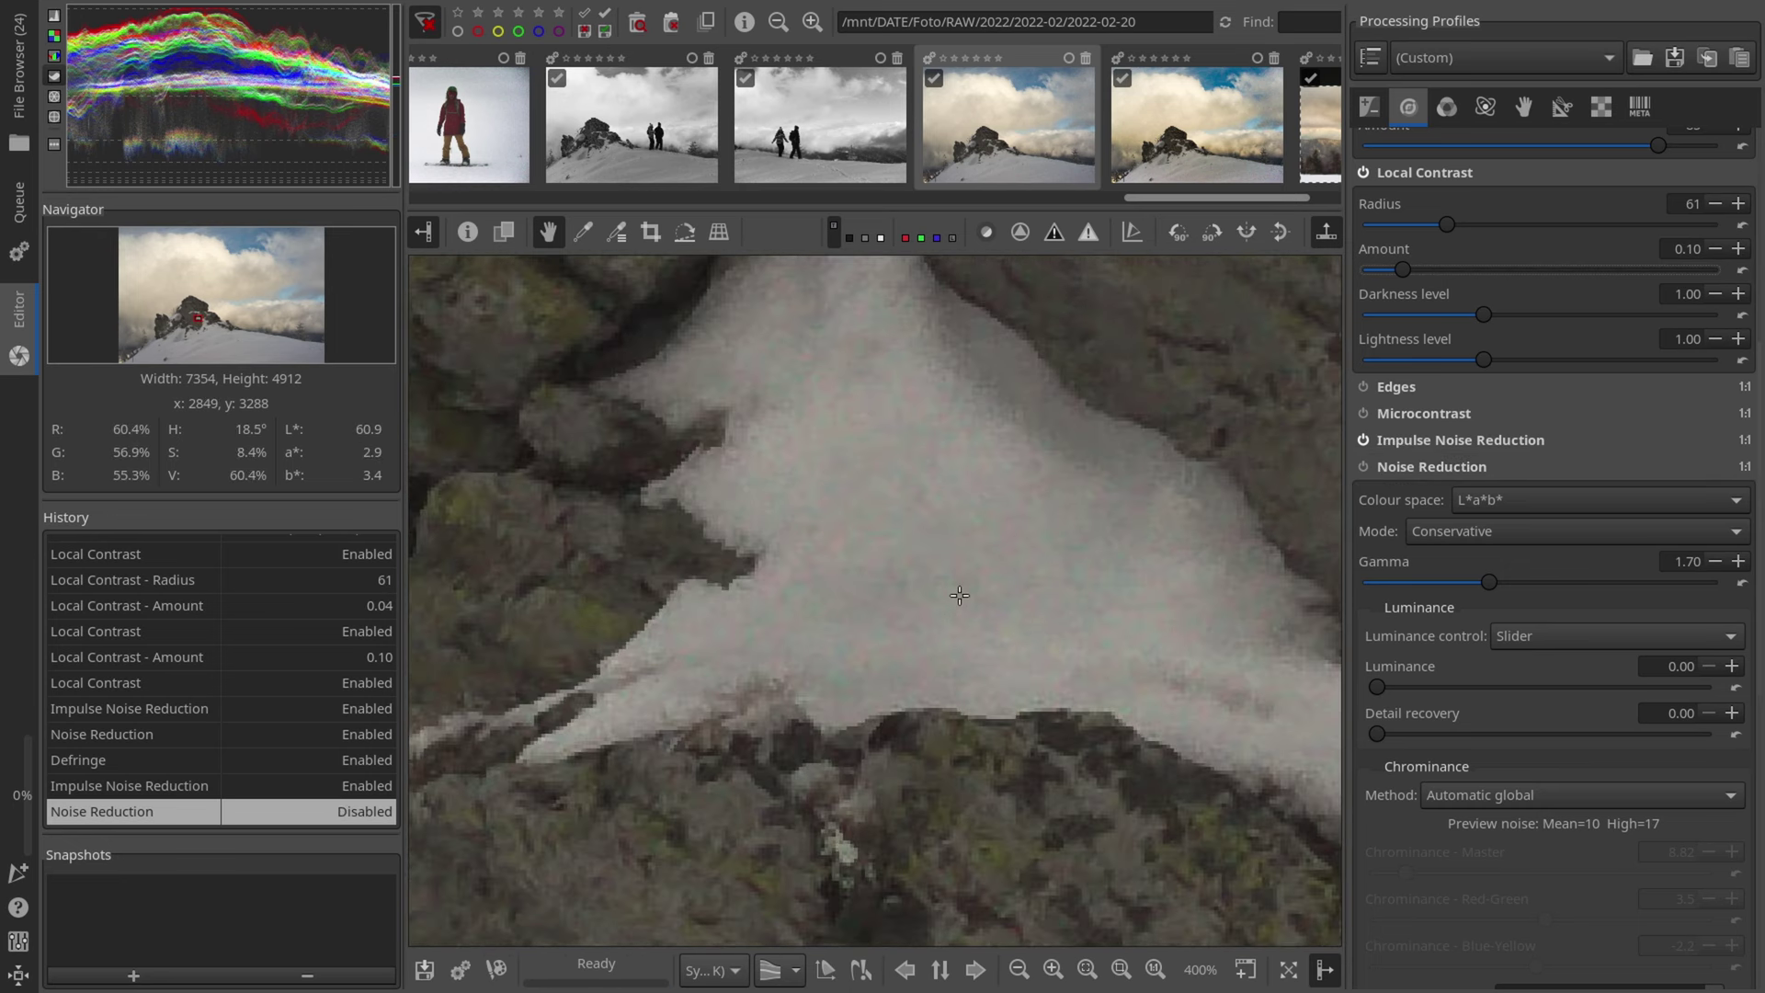
scroll(959, 596, "up", 2)
left_click(1363, 467)
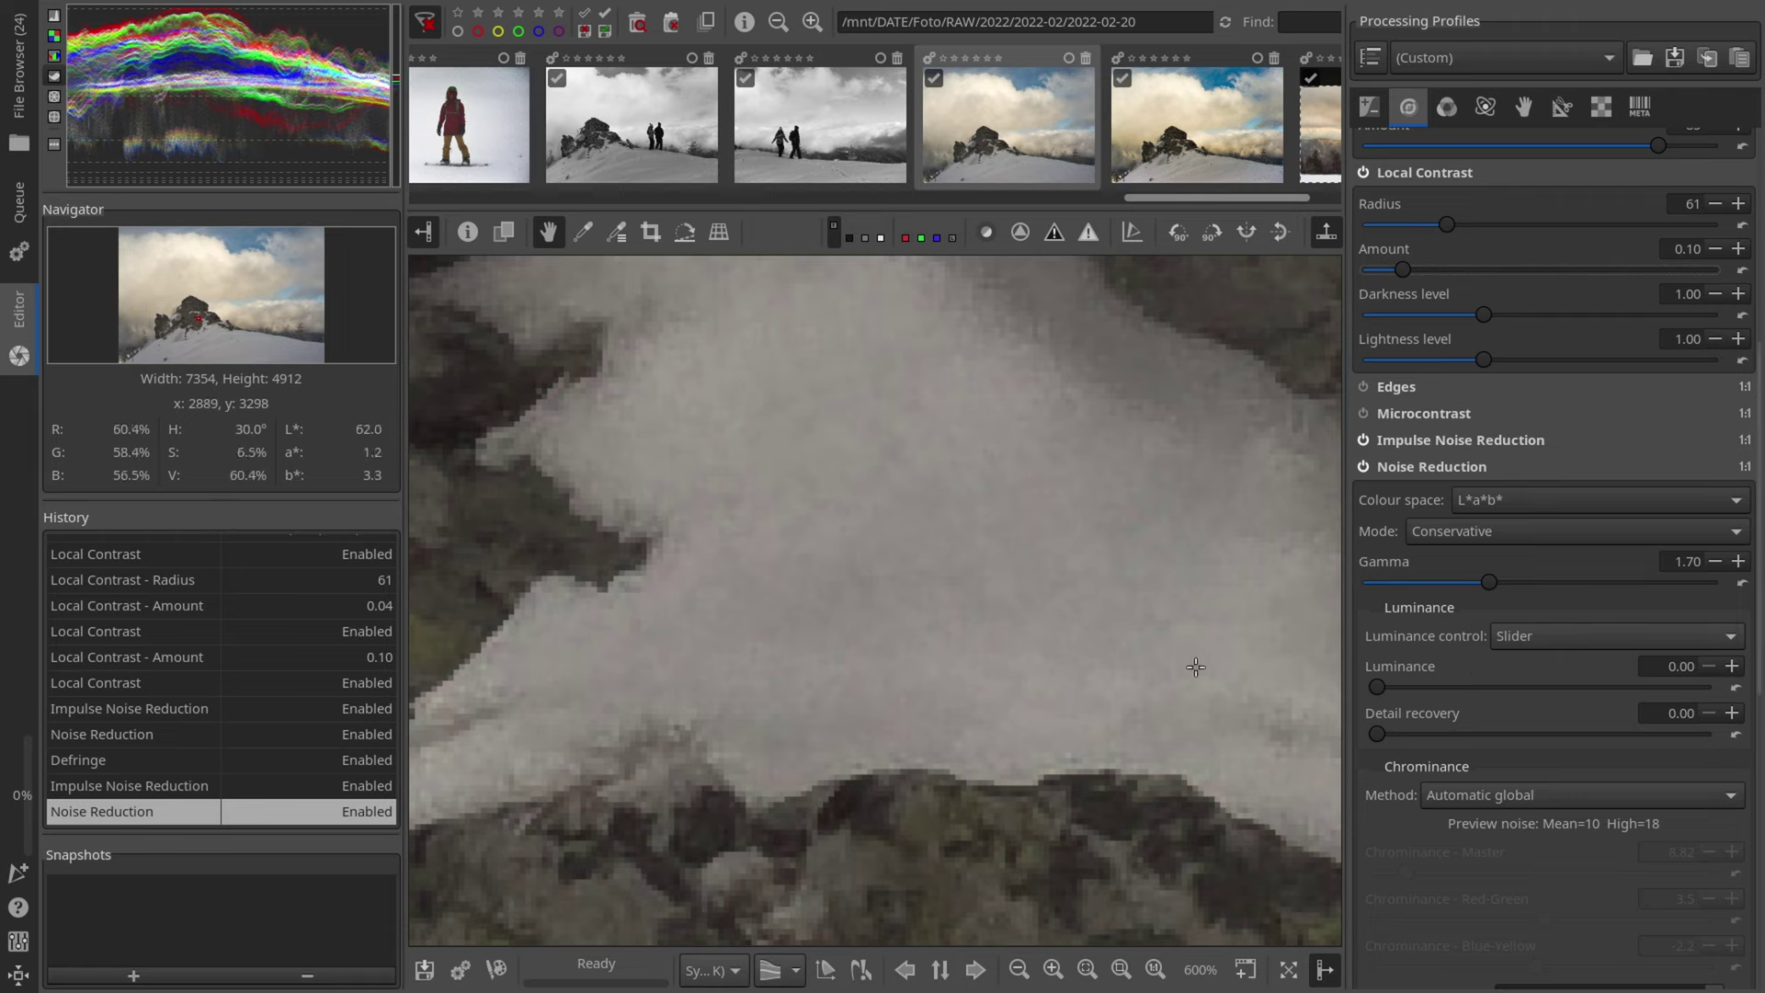
Step: Try a luminance noise reduction of 29.18 on the snow, reset it to 0.00 and collapse the Noise Reduction settings
left_click_drag(1376, 686, 1486, 682)
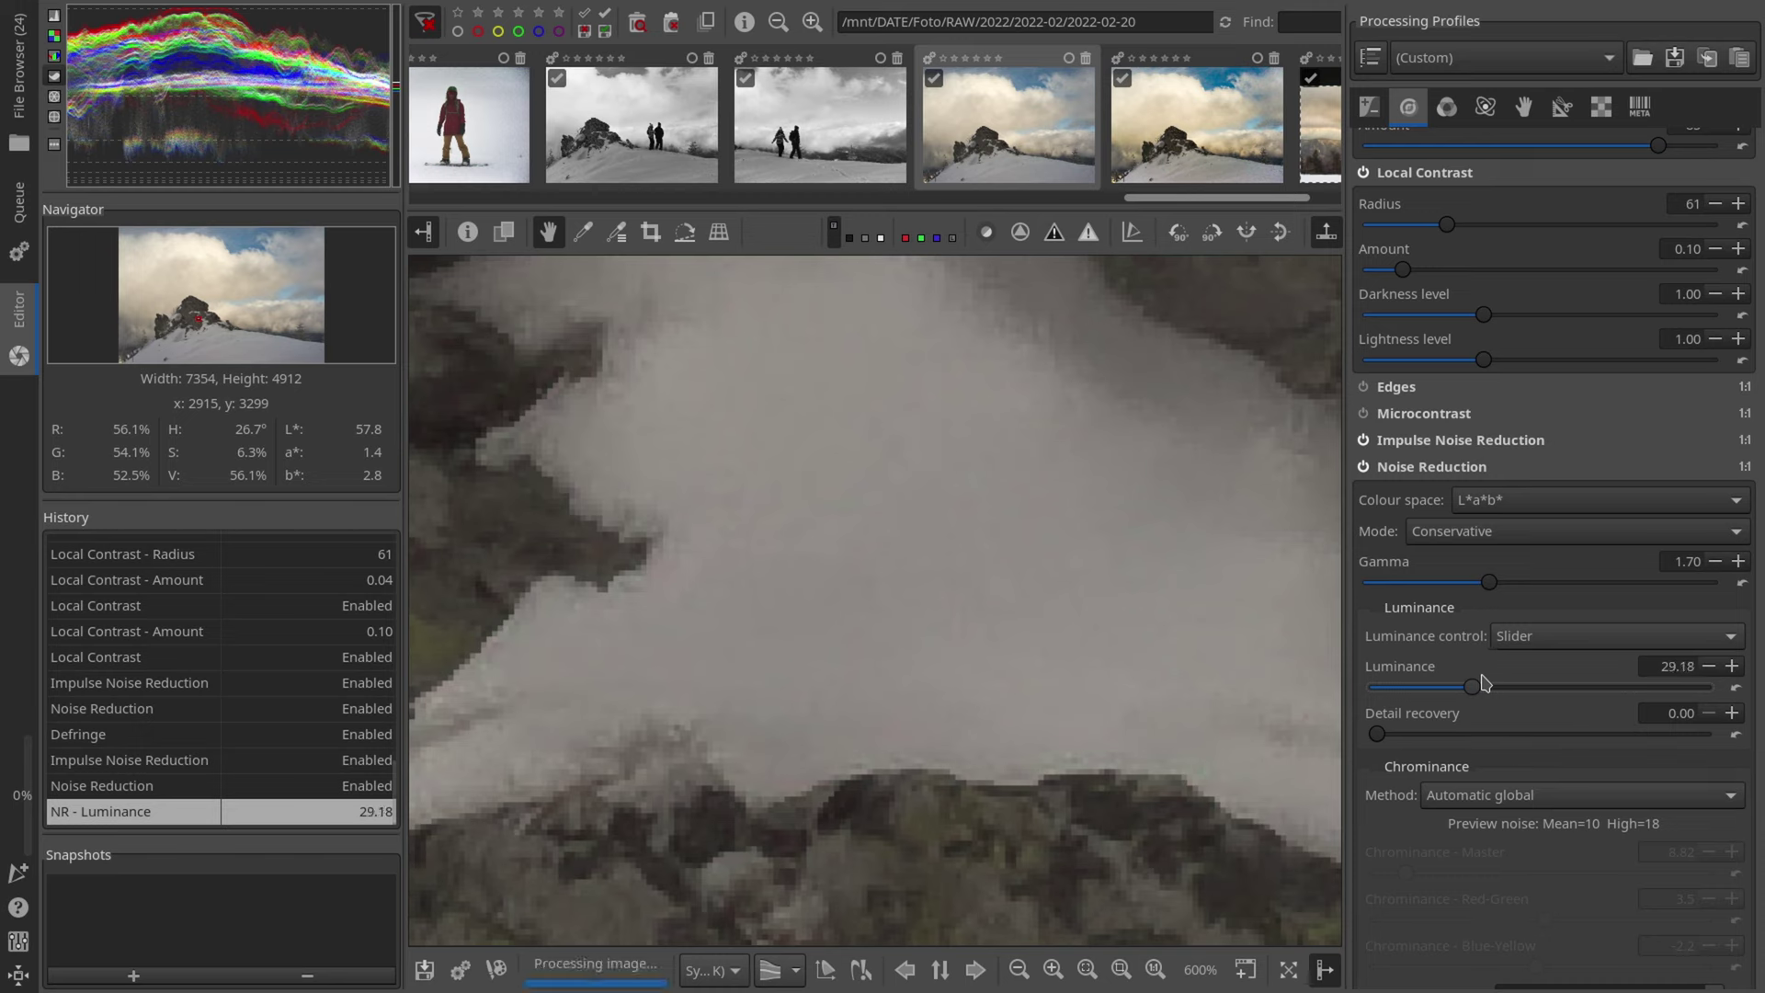
left_click_drag(1466, 689, 1347, 710)
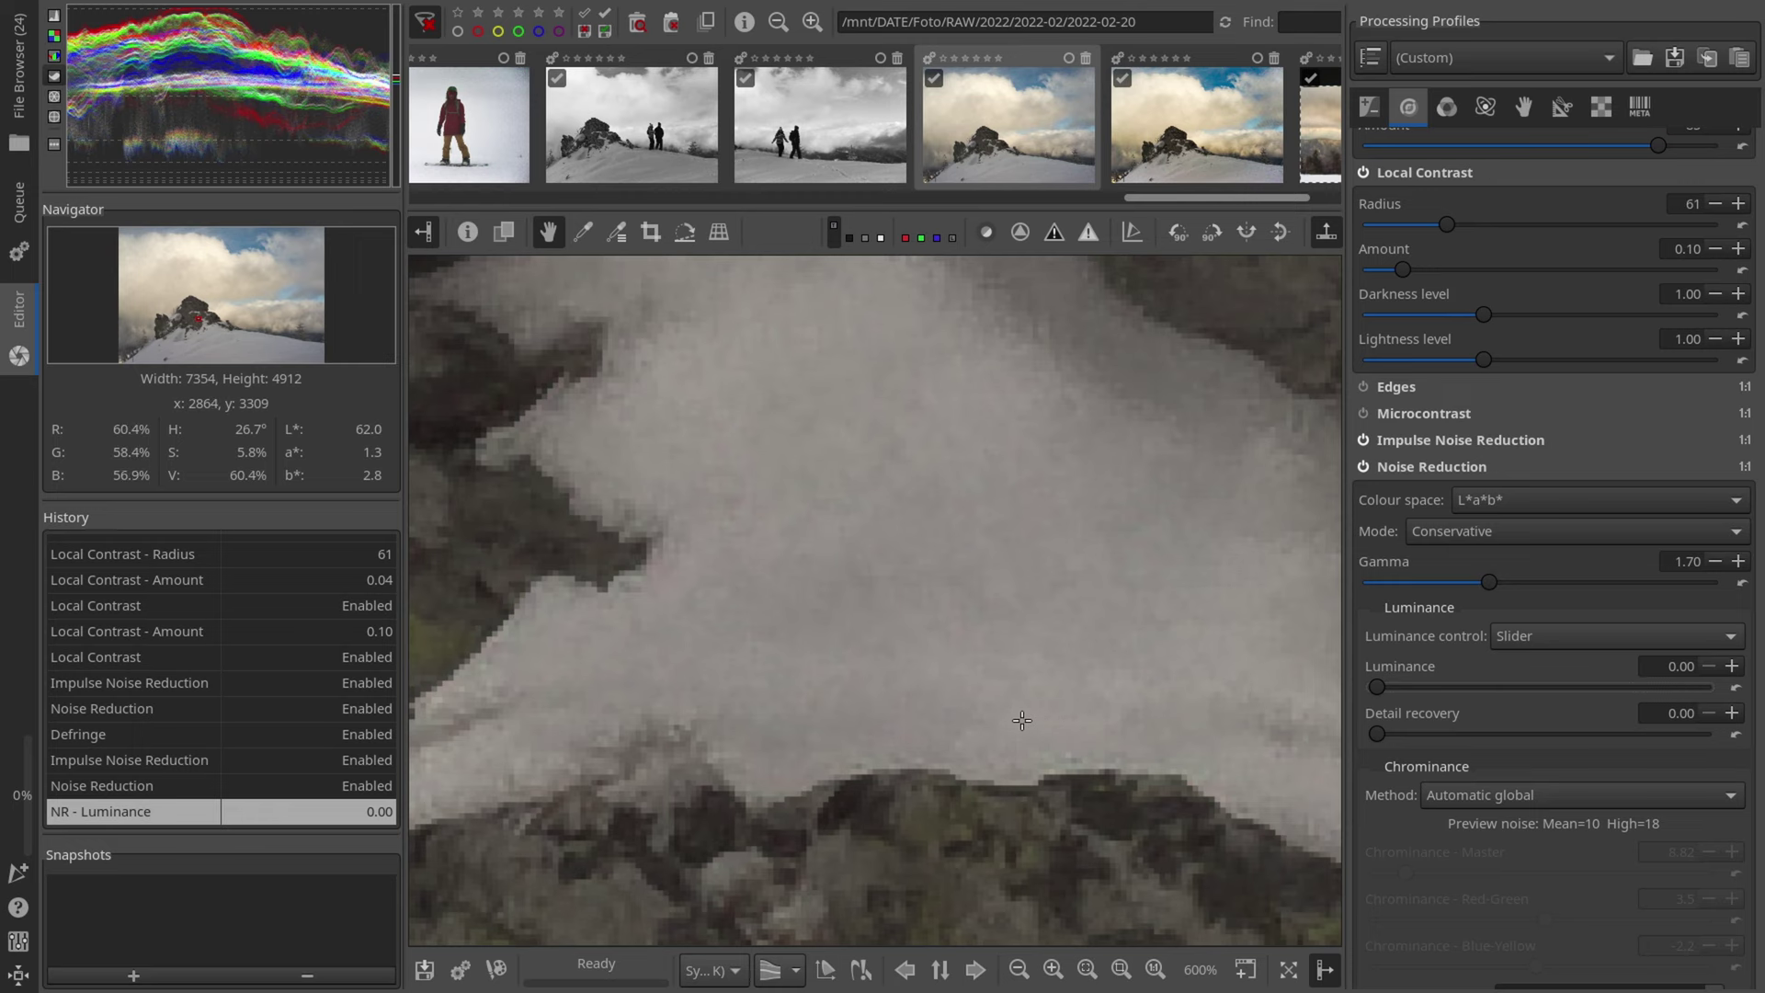
key("f")
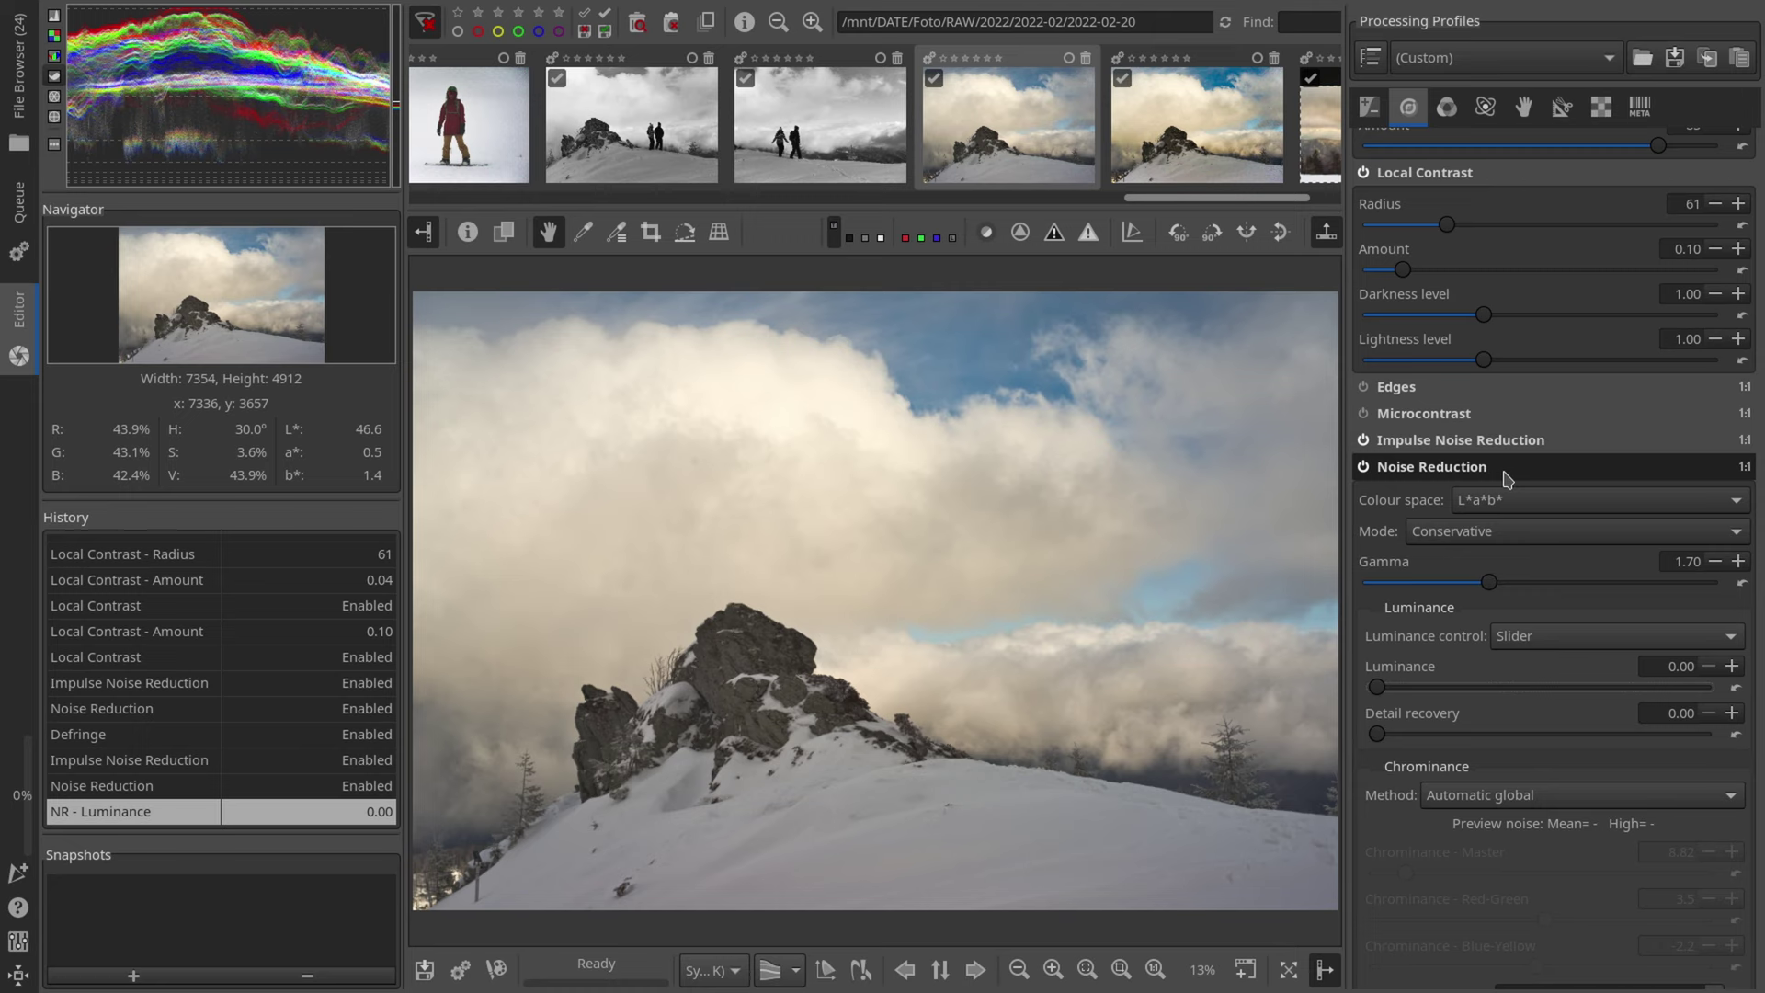
left_click(1508, 470)
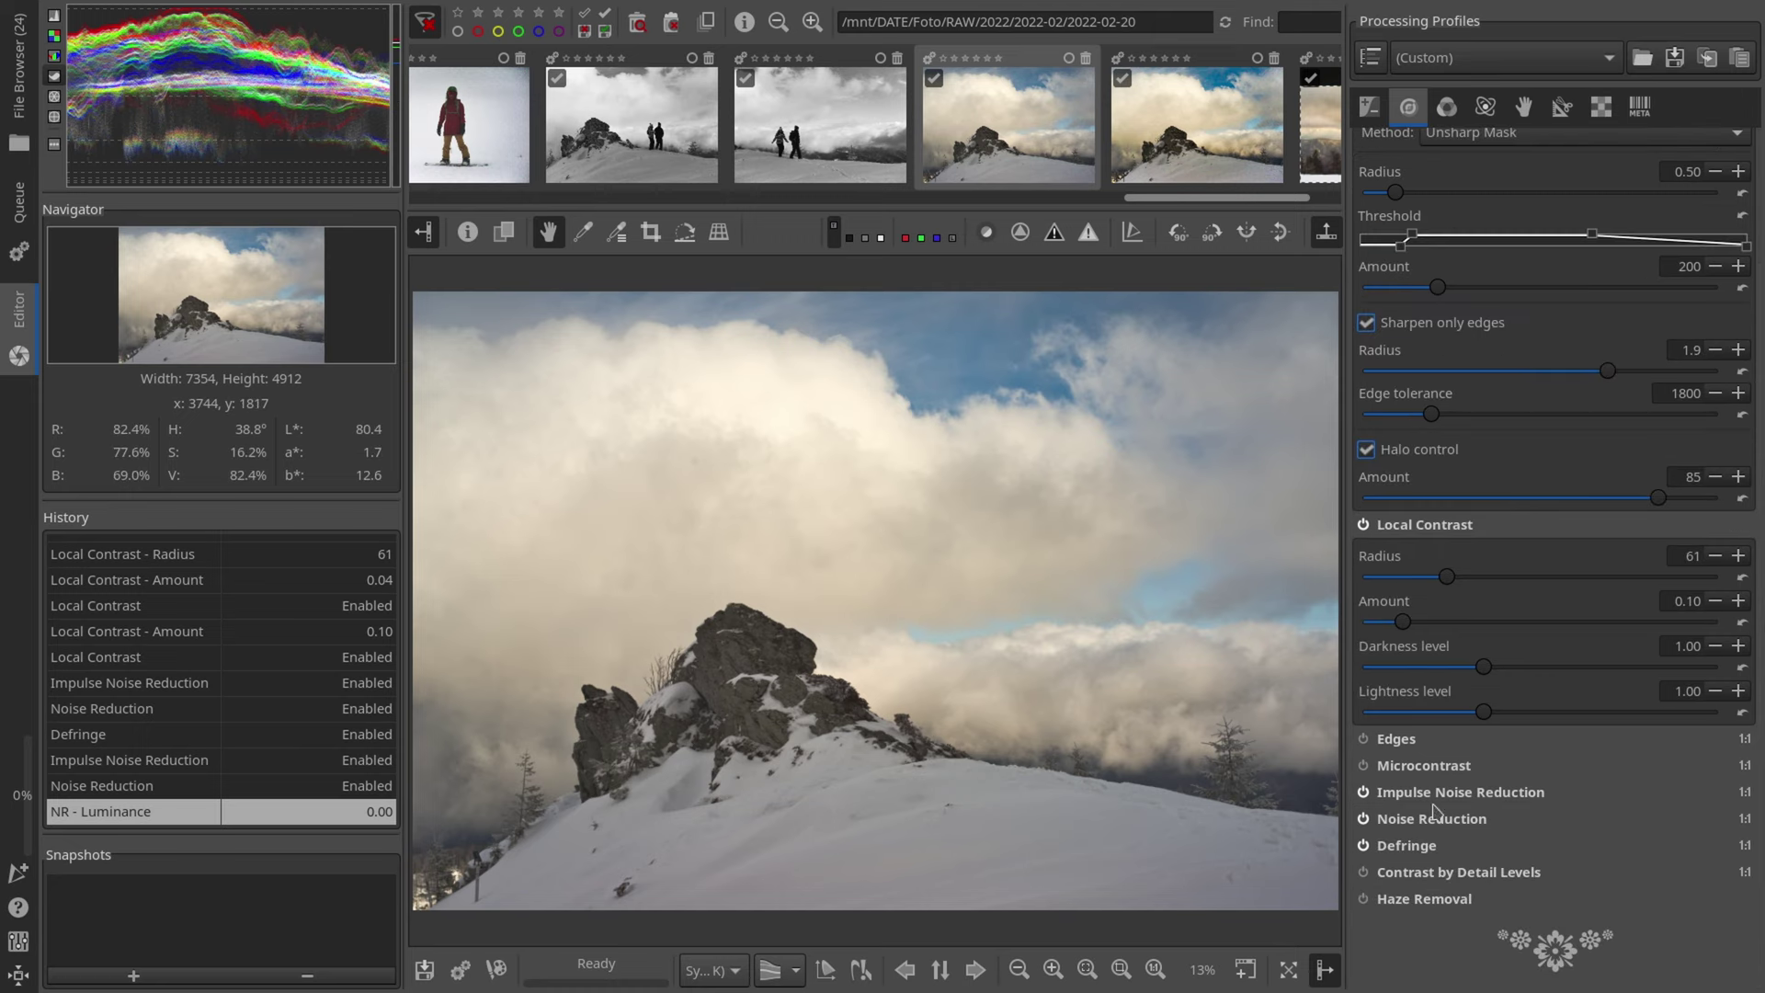
Step: Review the Defringe settings and compare the snowy tree edges at 200% with the tool off and on, leaving it enabled
left_click(1399, 844)
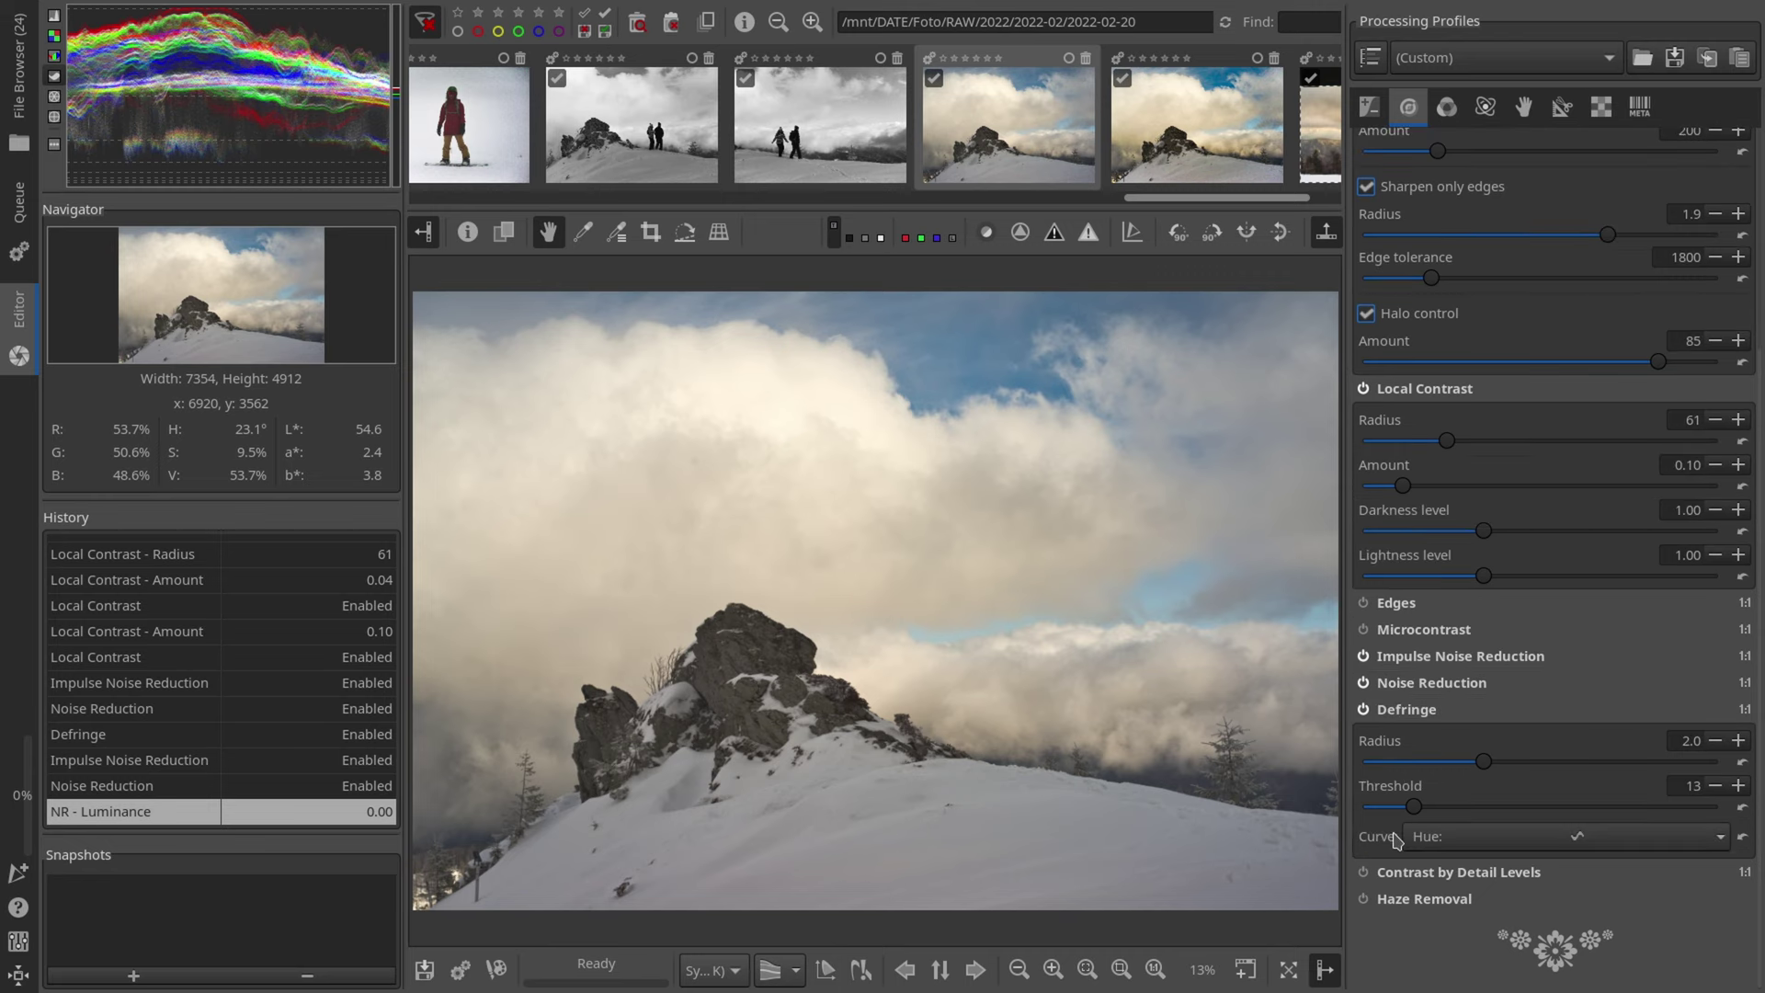
scroll(818, 610, "down", 2)
scroll(817, 609, "up", 2)
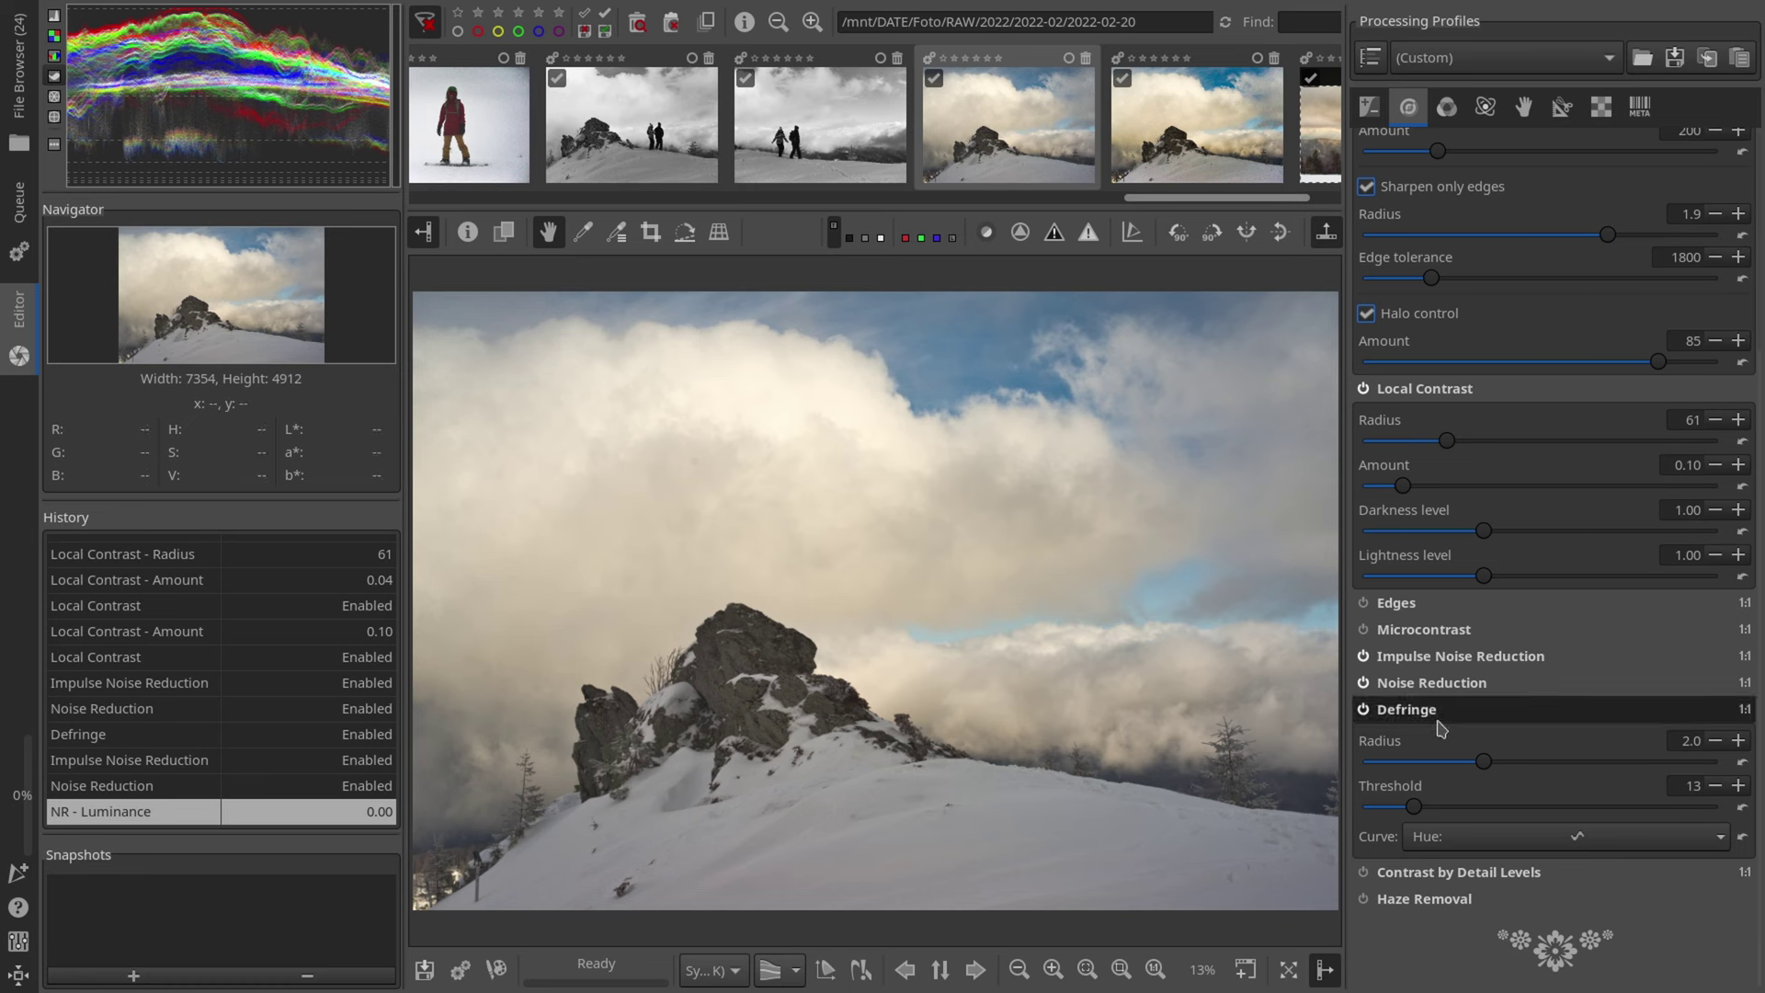
scroll(927, 749, "up", 2)
scroll(927, 749, "up", 4)
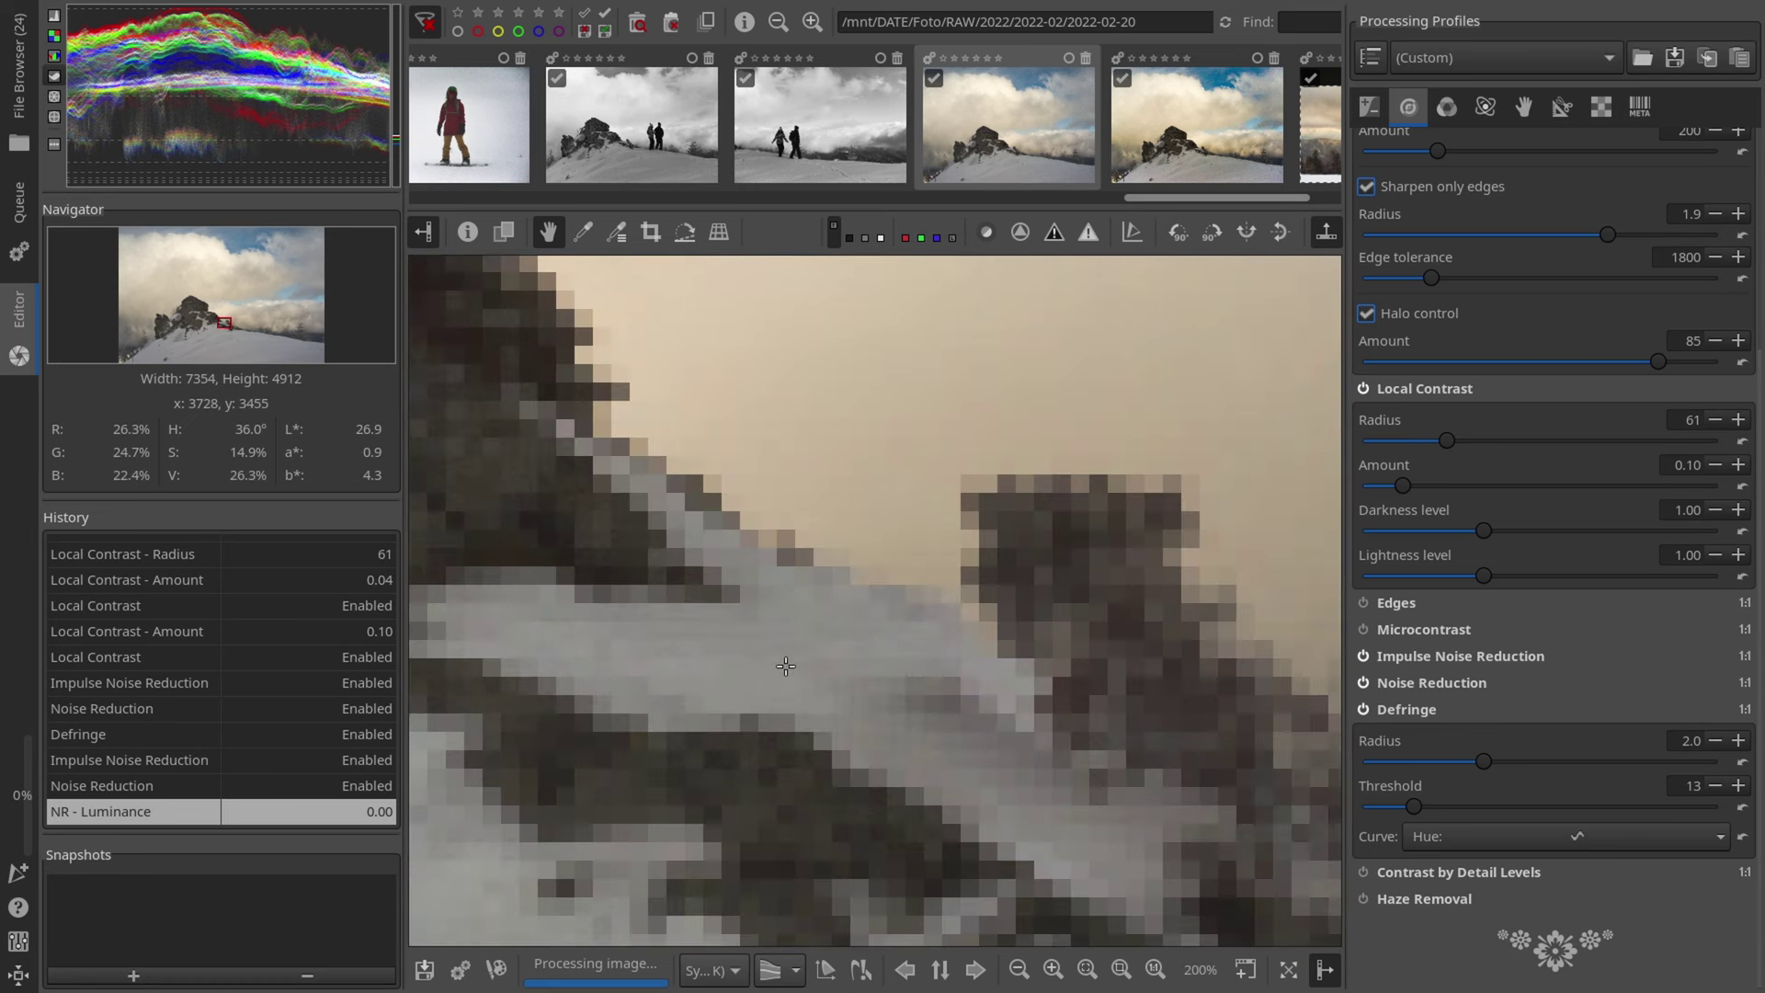
left_click(1364, 709)
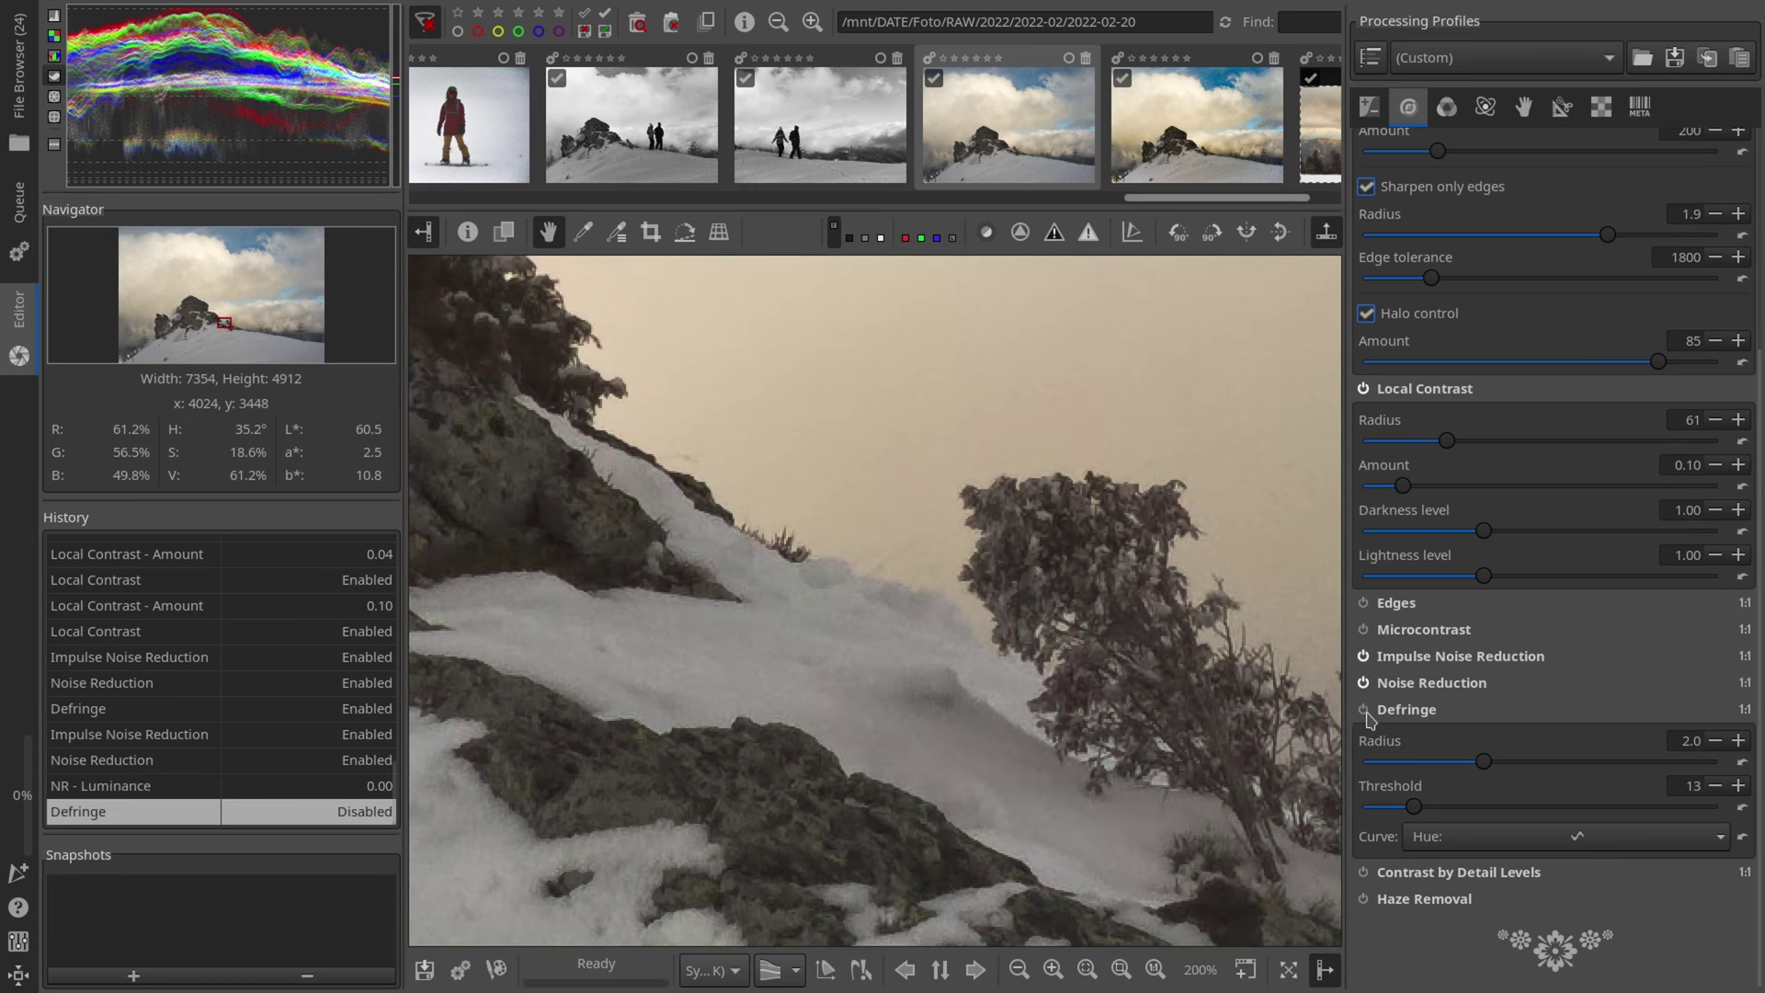
left_click(1366, 711)
Step: Set the Defringe hue curve to Custom, review its full hue graph and collapse the tool
left_click(1722, 839)
left_click(1645, 896)
scroll(1562, 827, "down", 3)
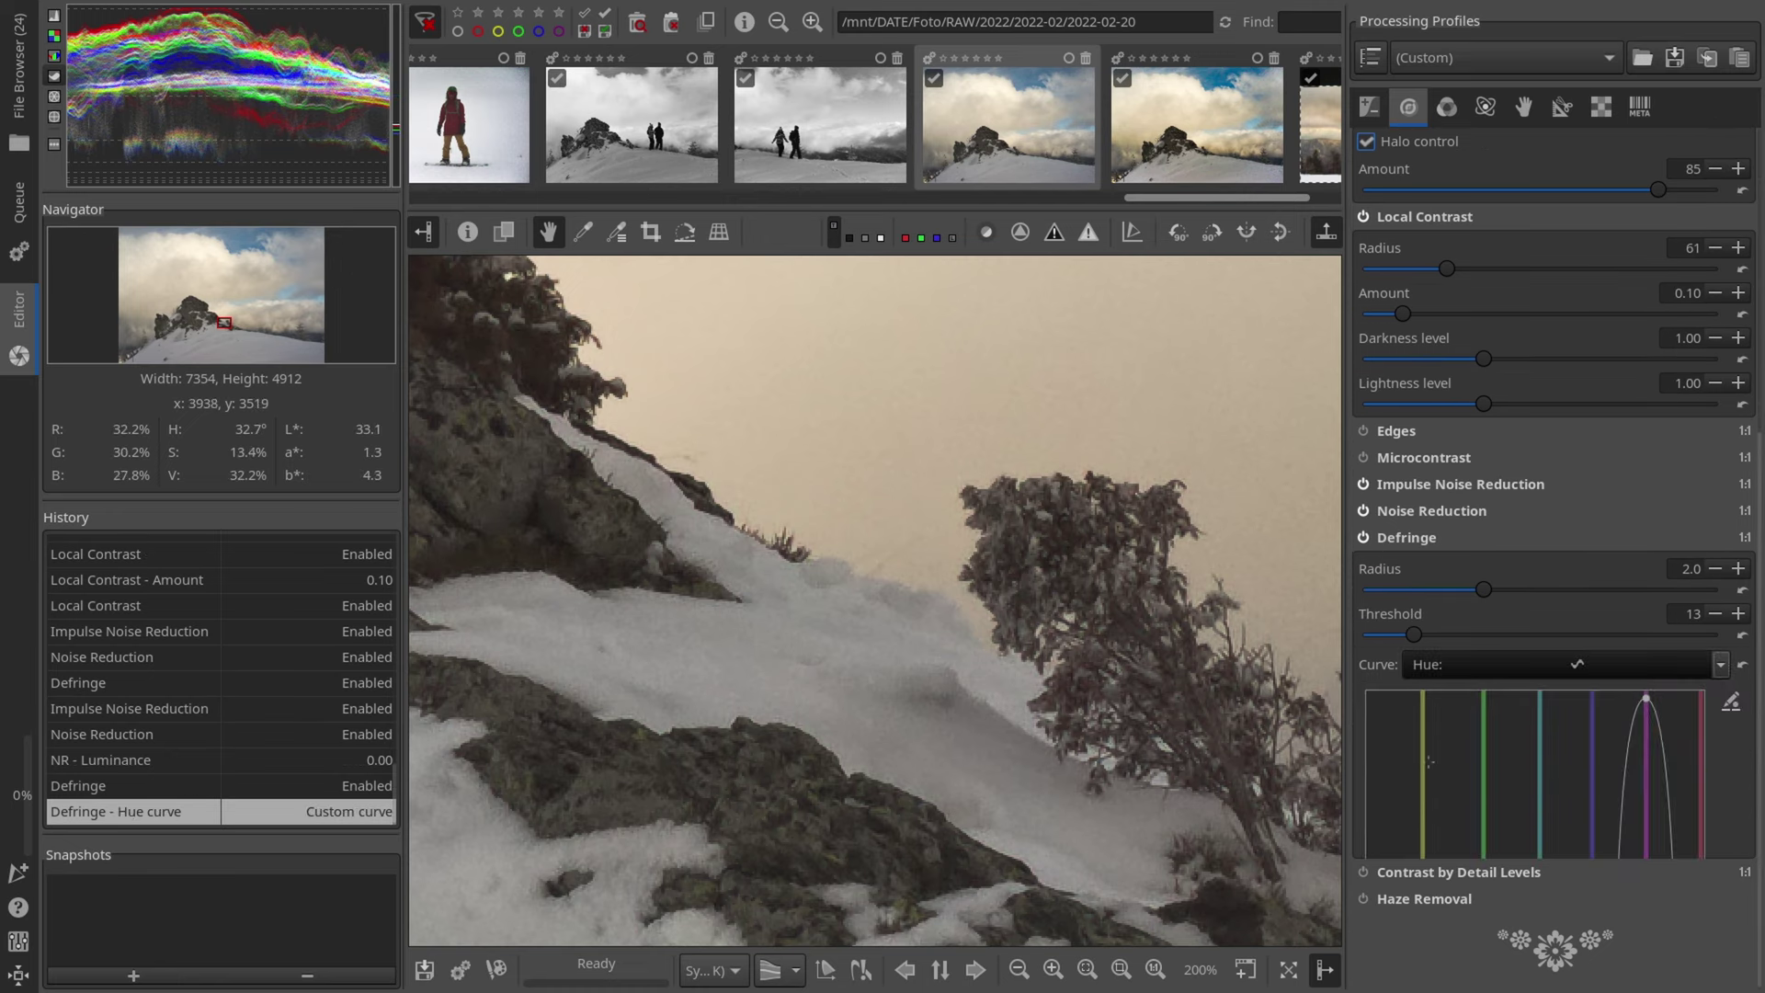
scroll(1238, 726, "down", 5)
scroll(1138, 728, "down", 2)
scroll(1563, 643, "down", 3)
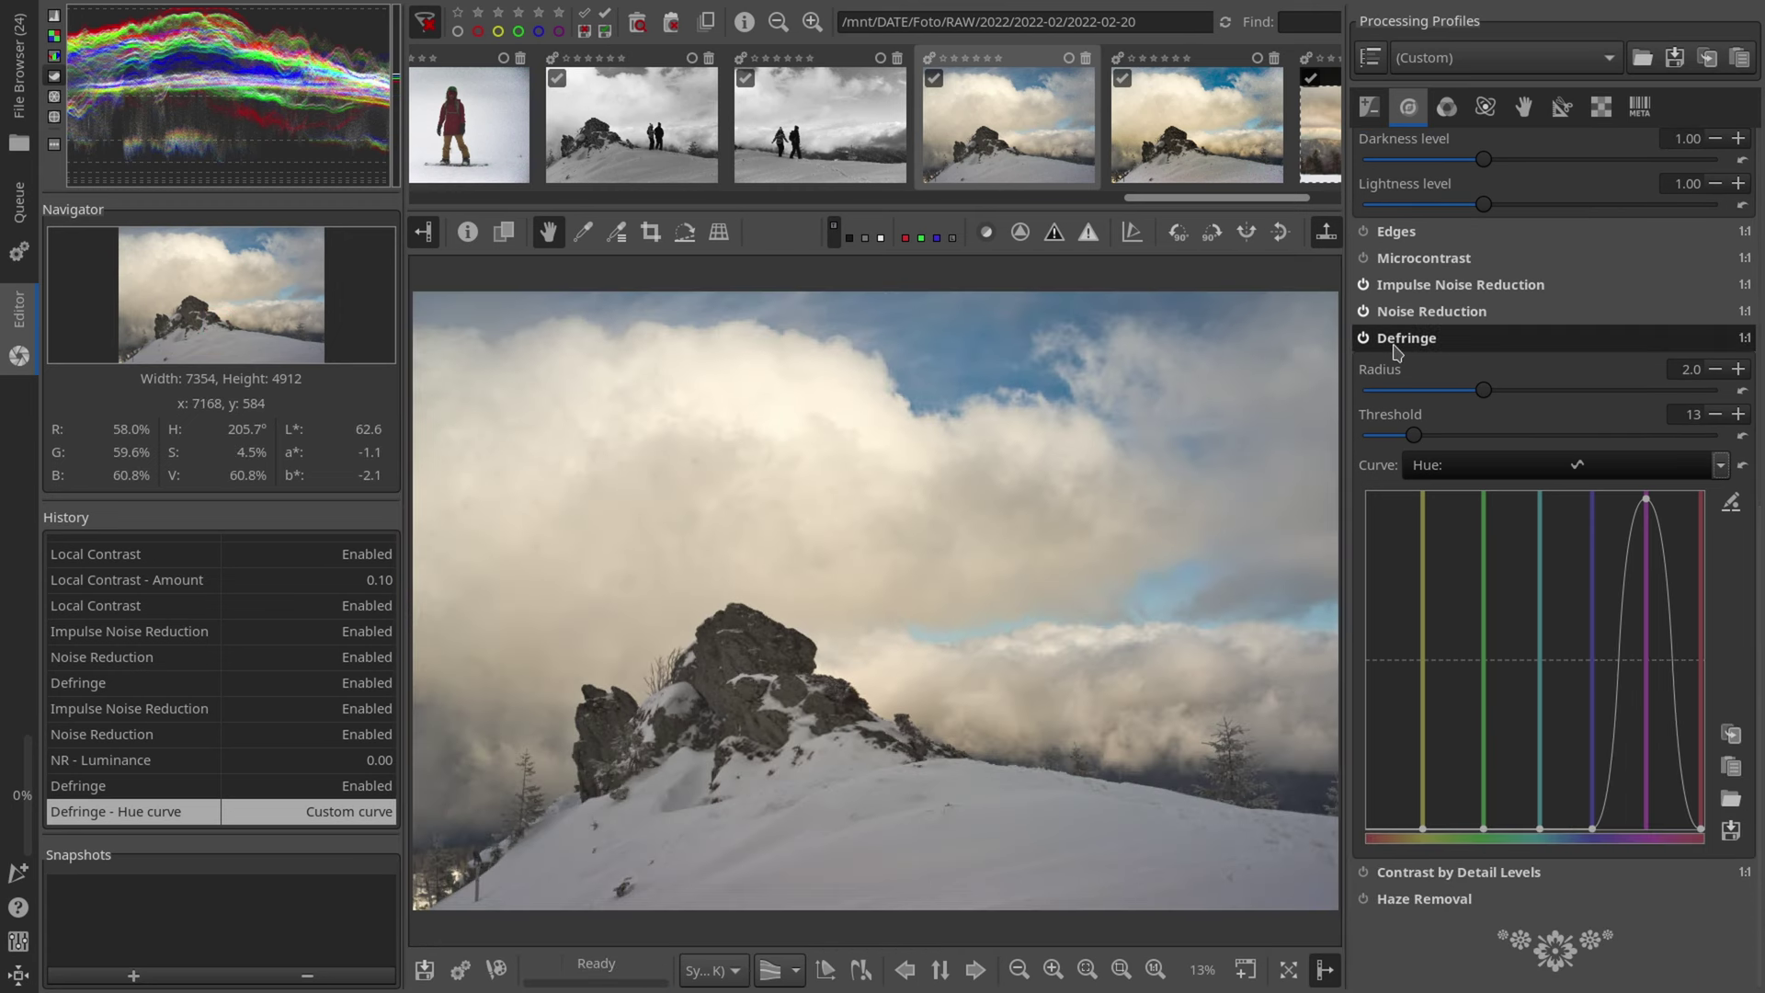
left_click(1454, 339)
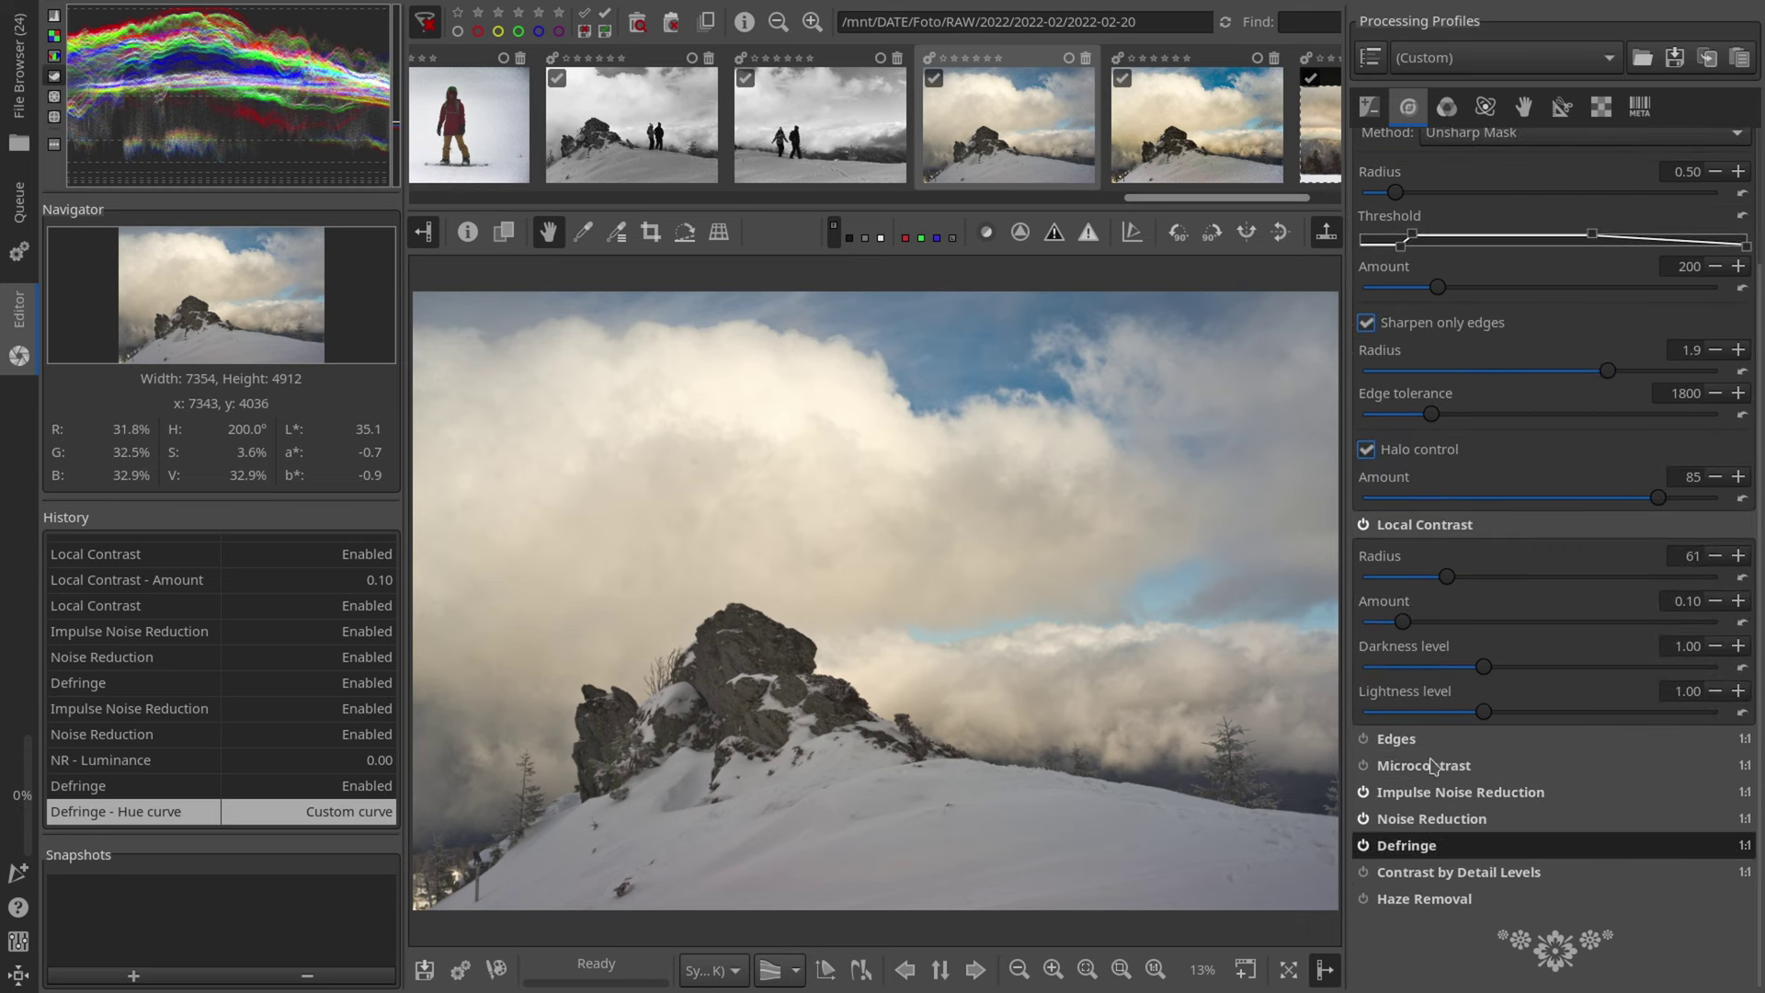
Step: Enable Vibrance in the colour tools and set its pastel tones to 3
left_click(1446, 107)
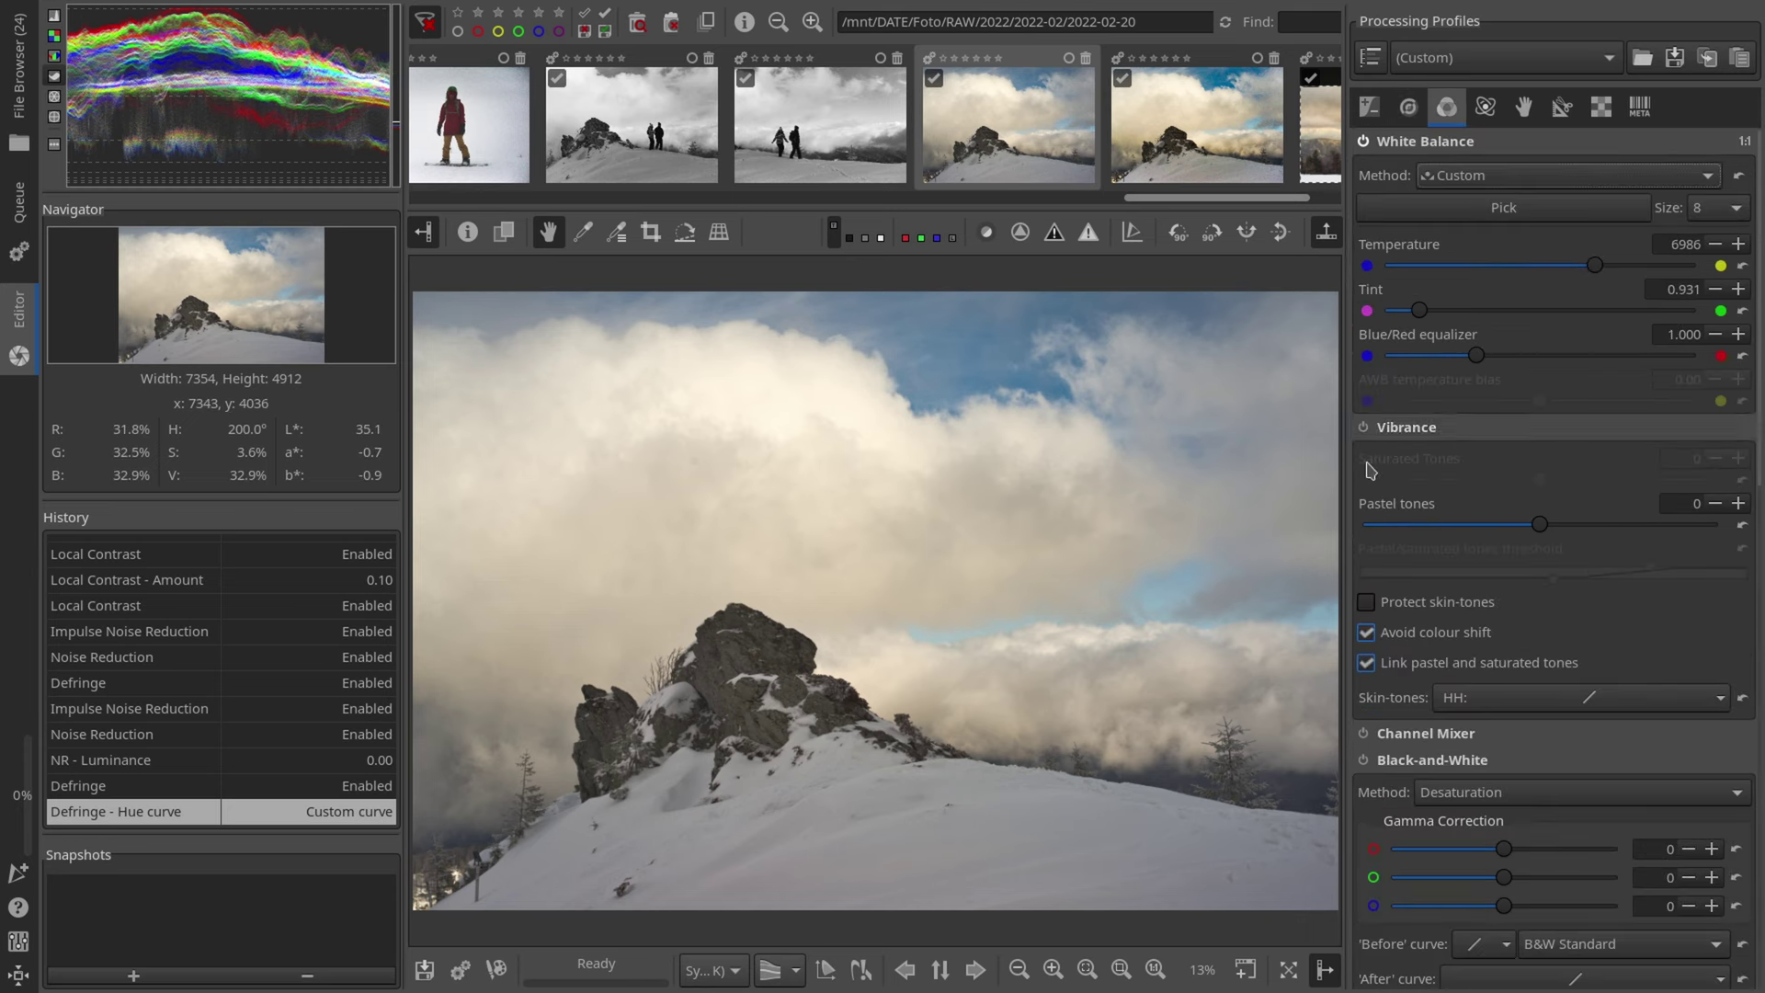
left_click(1364, 427)
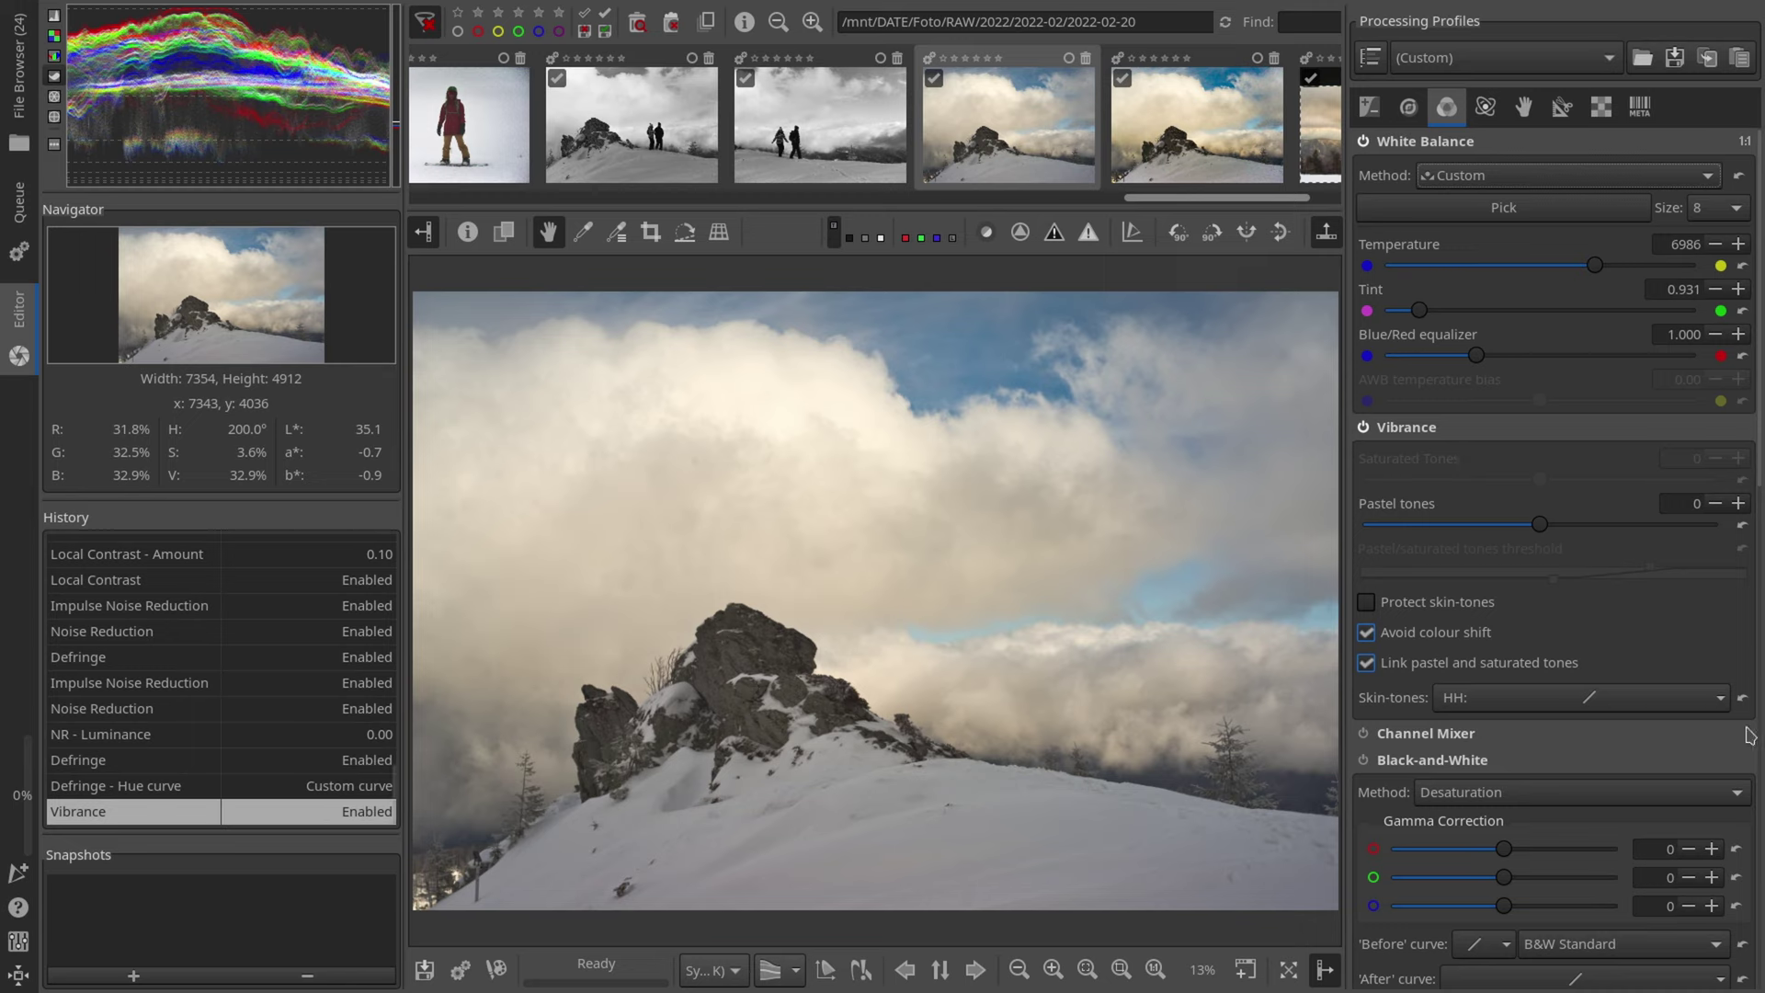
left_click(1738, 503)
left_click(1738, 503)
left_click(1738, 503)
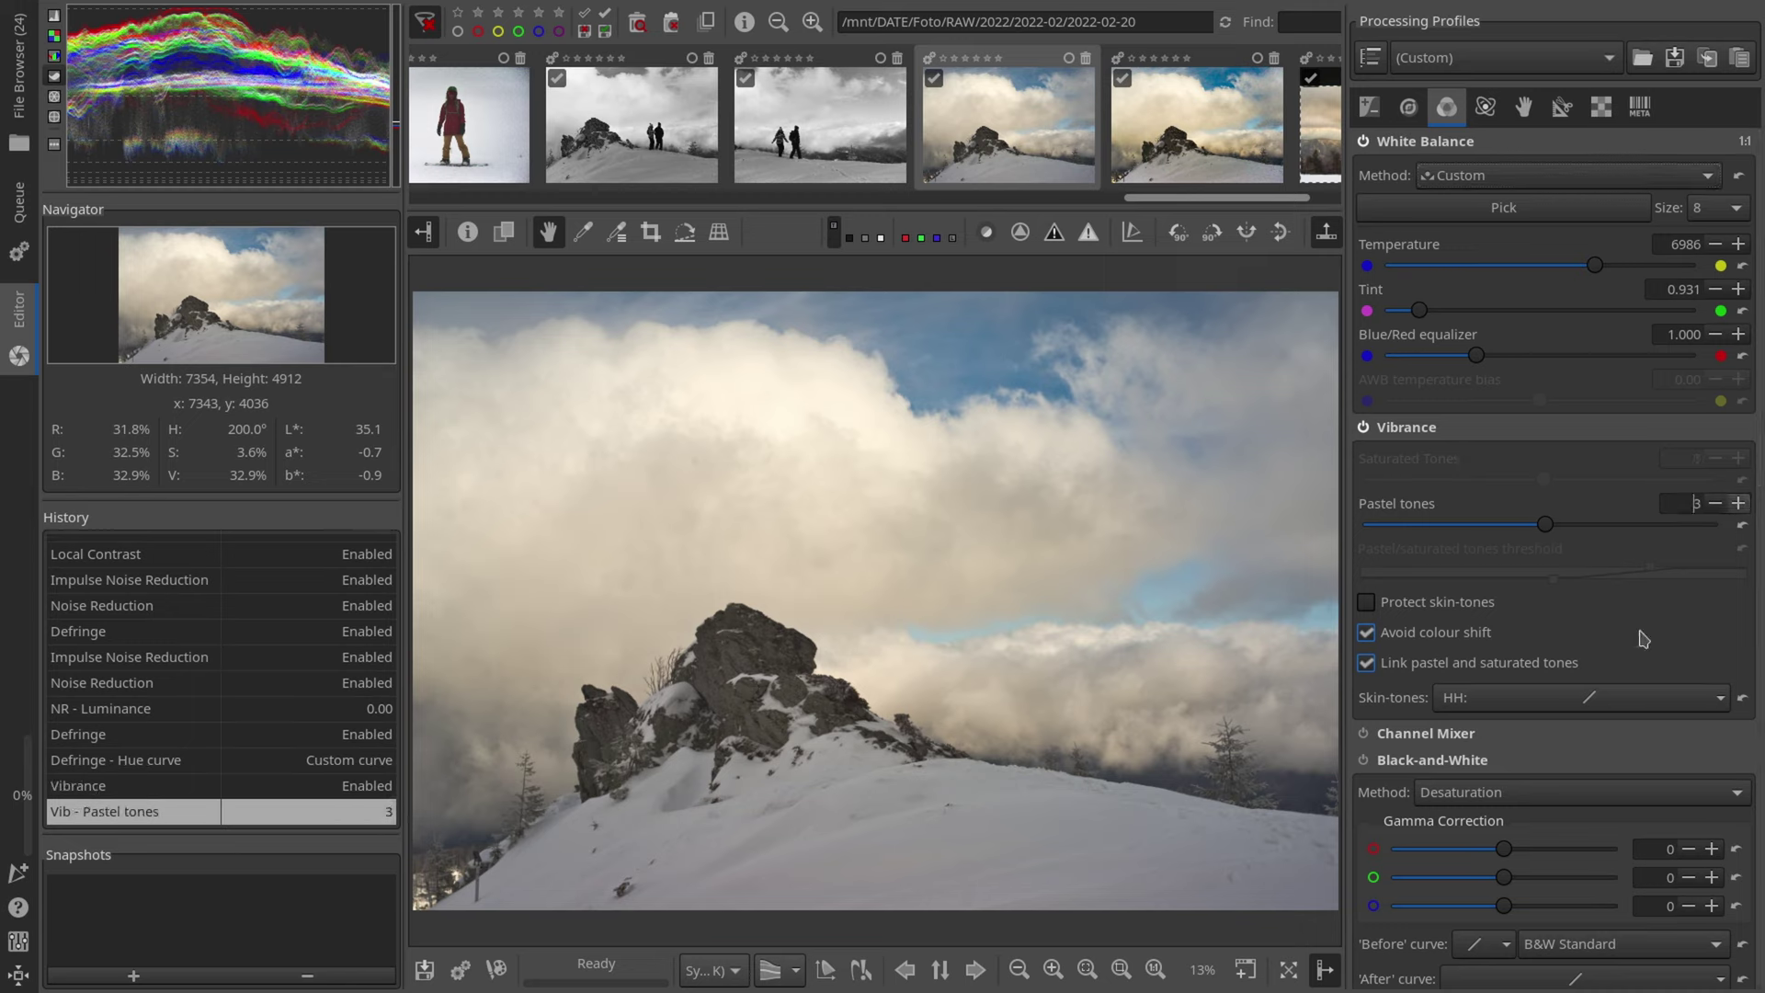
Step: Enable Soft Light with a strength of 13 and compare the photo with it off and on, leaving it enabled
scroll(1610, 685, "down", 5)
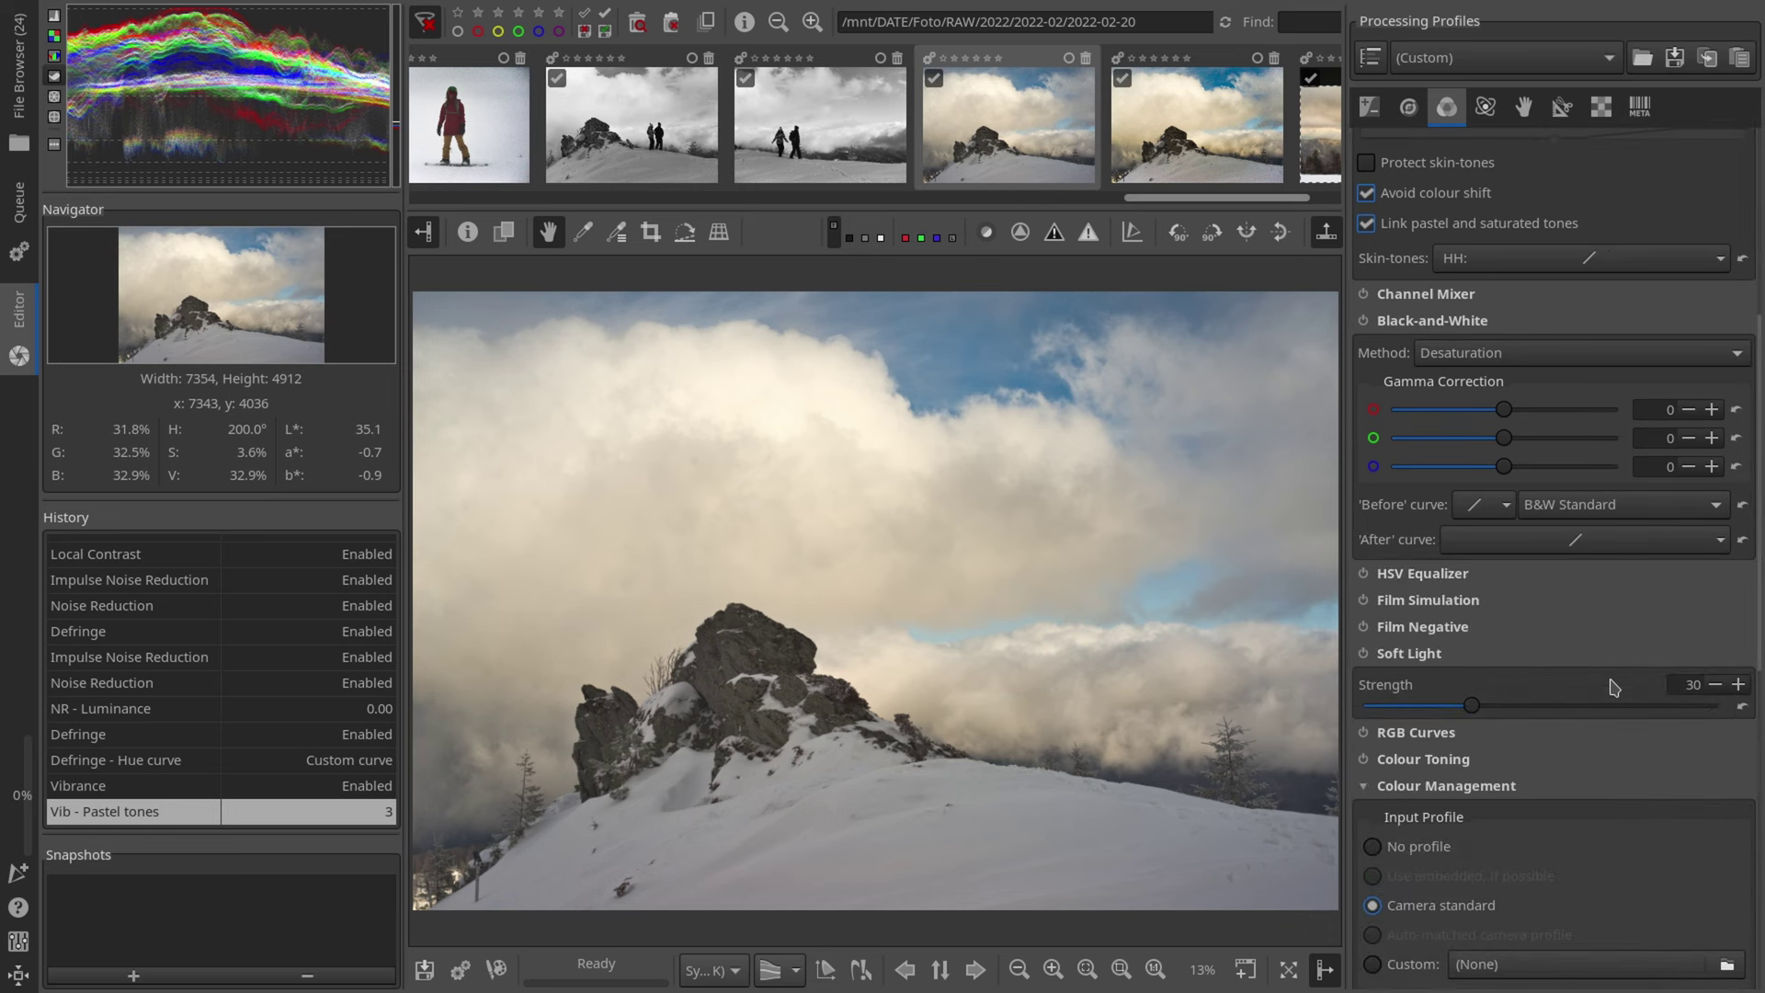
left_click(1364, 654)
left_click_drag(1471, 706, 1413, 713)
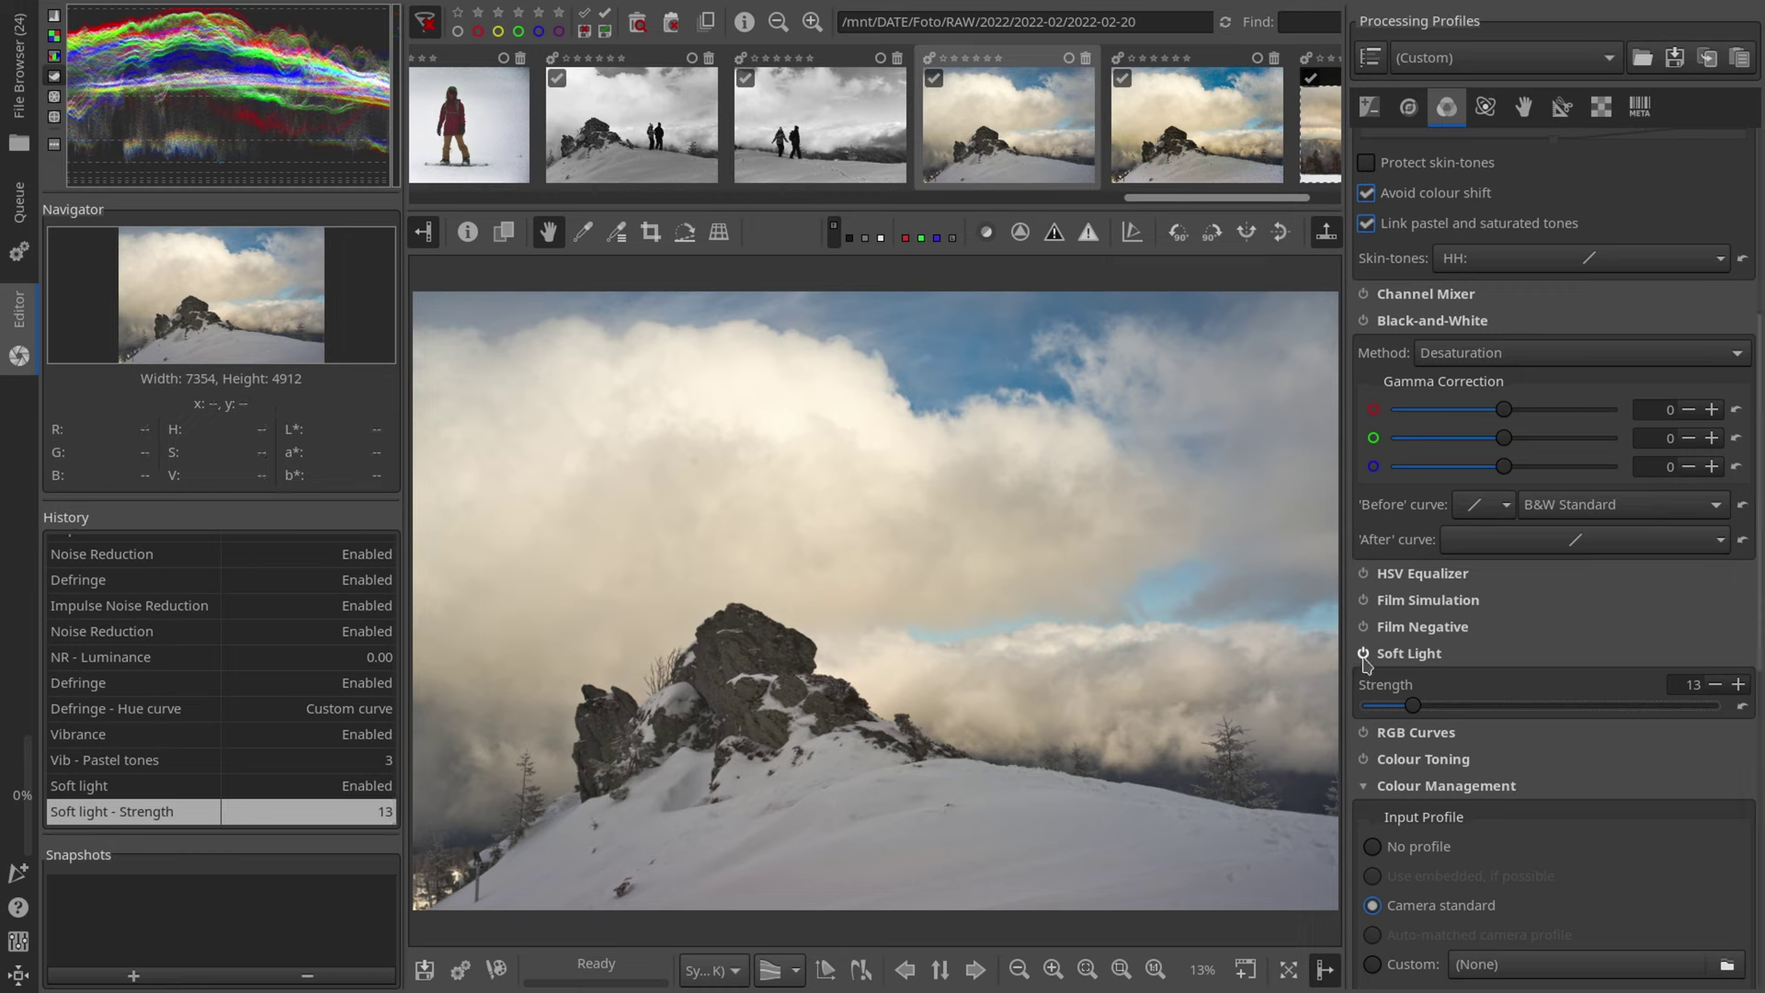
left_click(1364, 655)
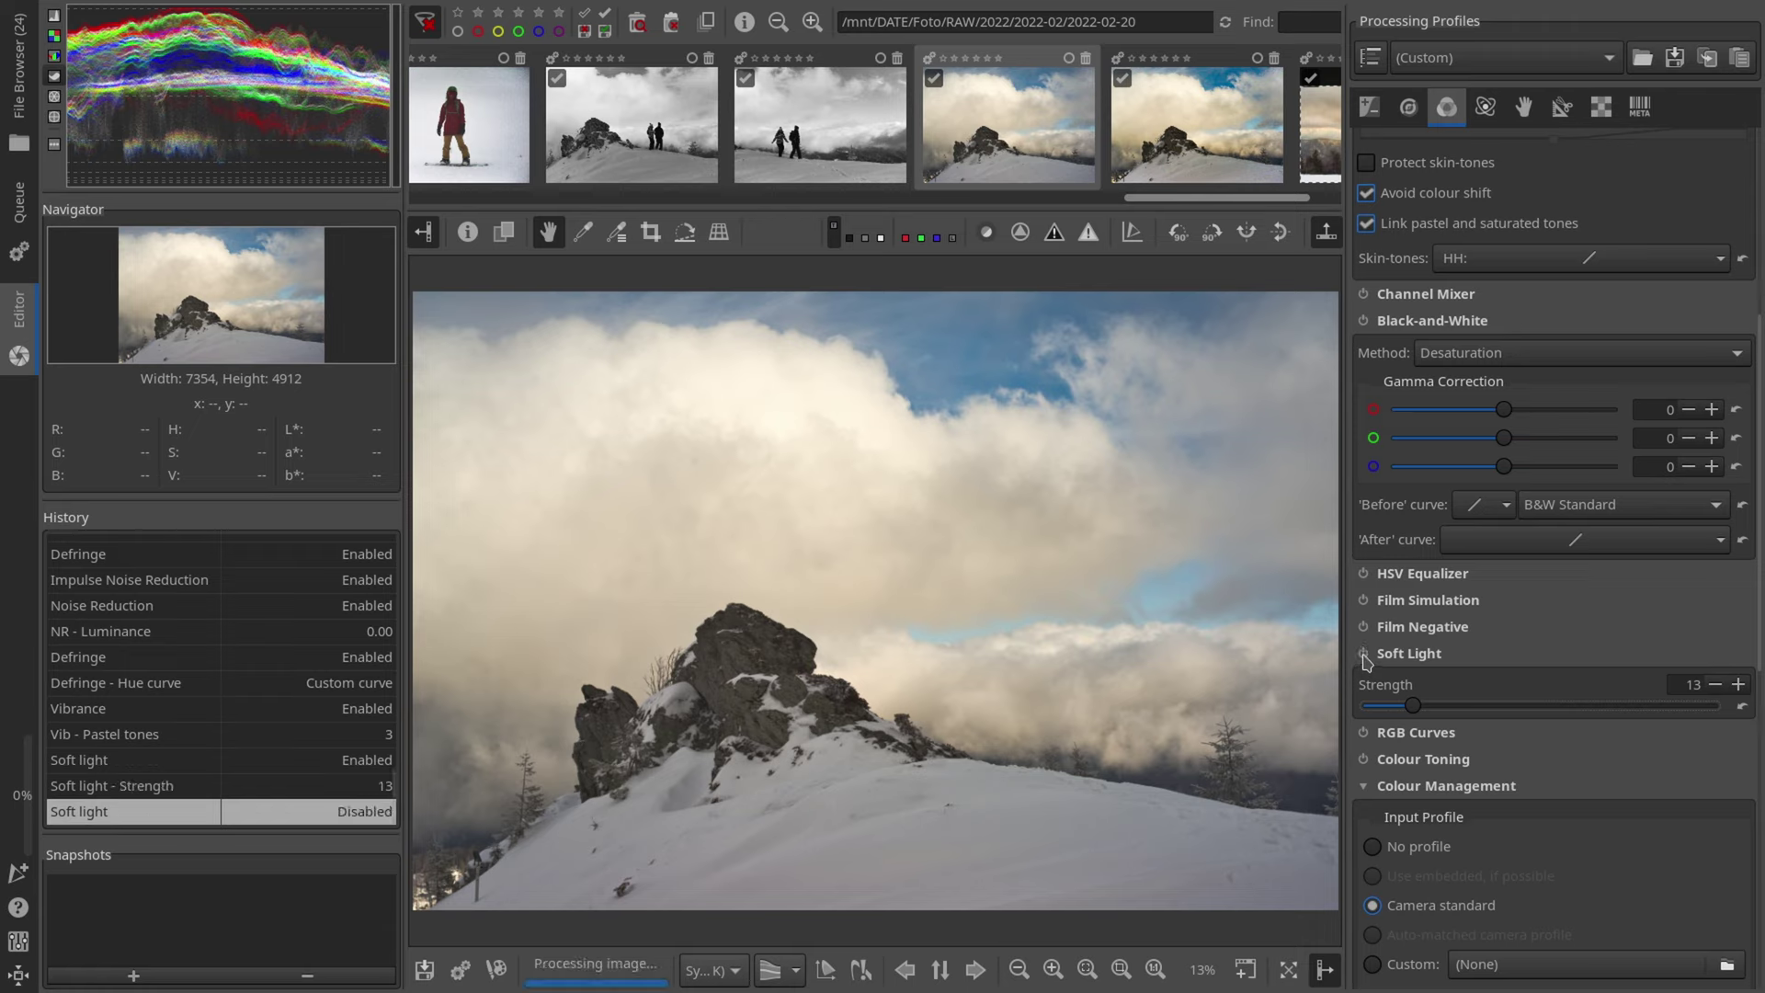
left_click(1364, 653)
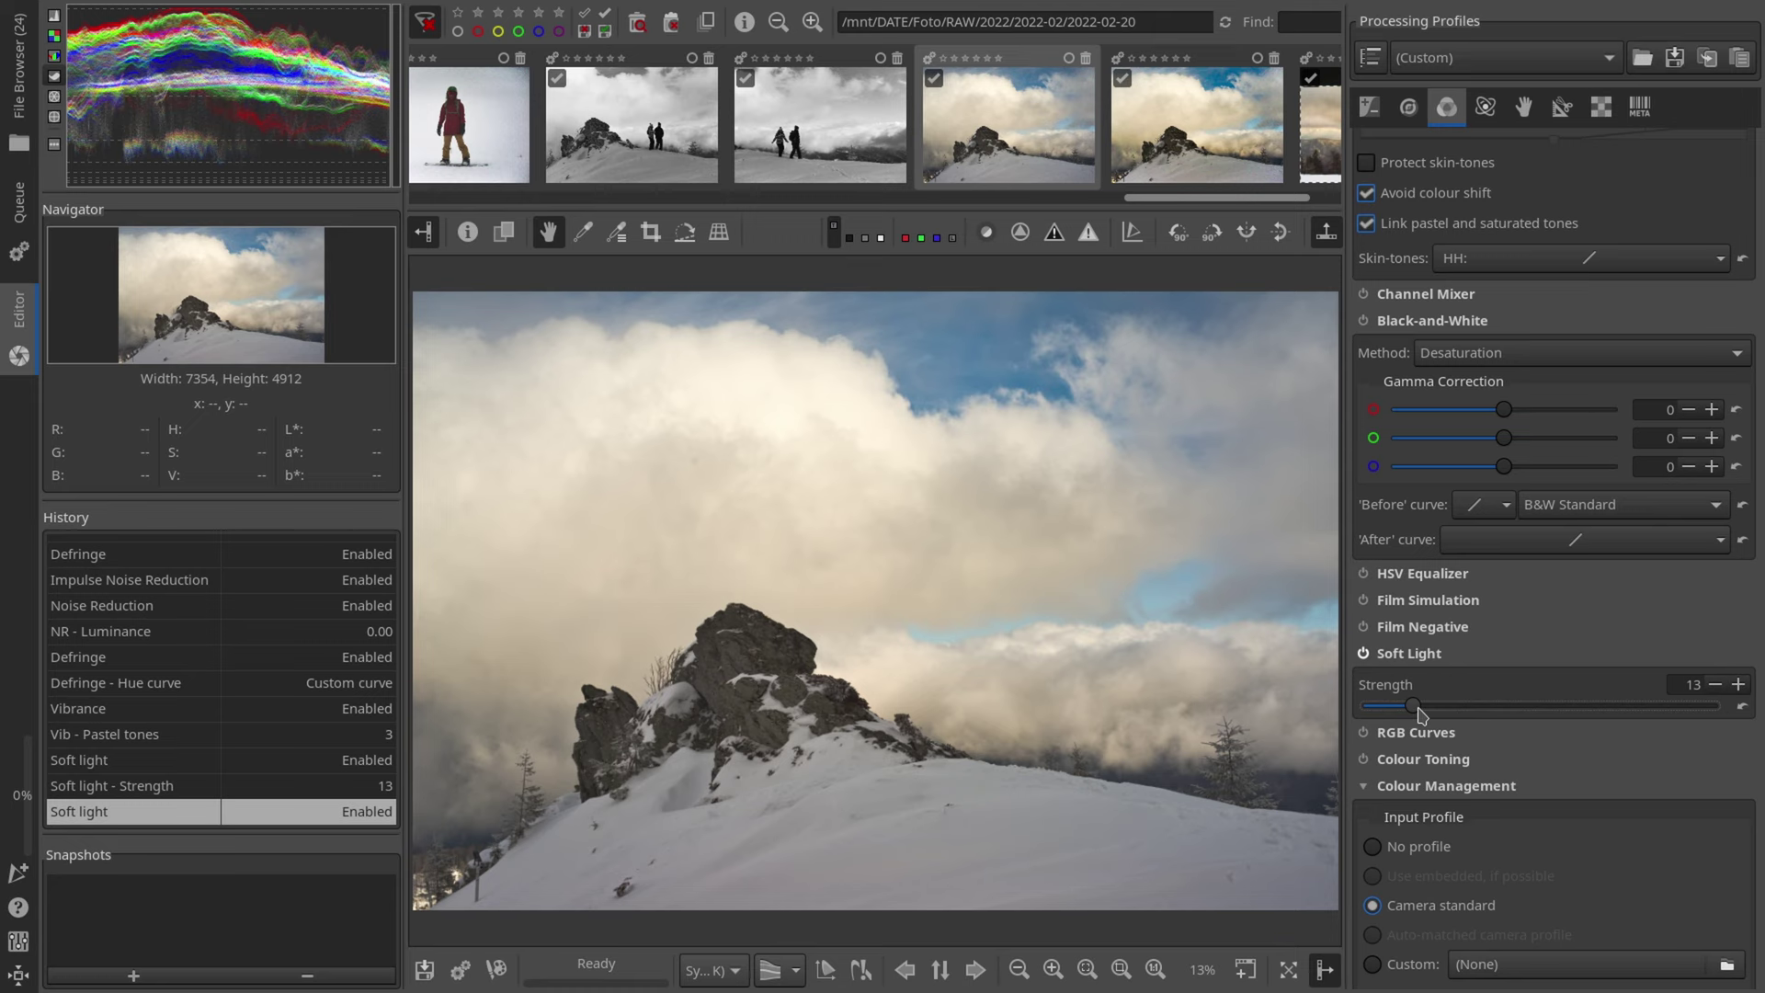
Step: Set the output profile in Colour Management to RTv4_Large
scroll(1421, 713, "down", 10)
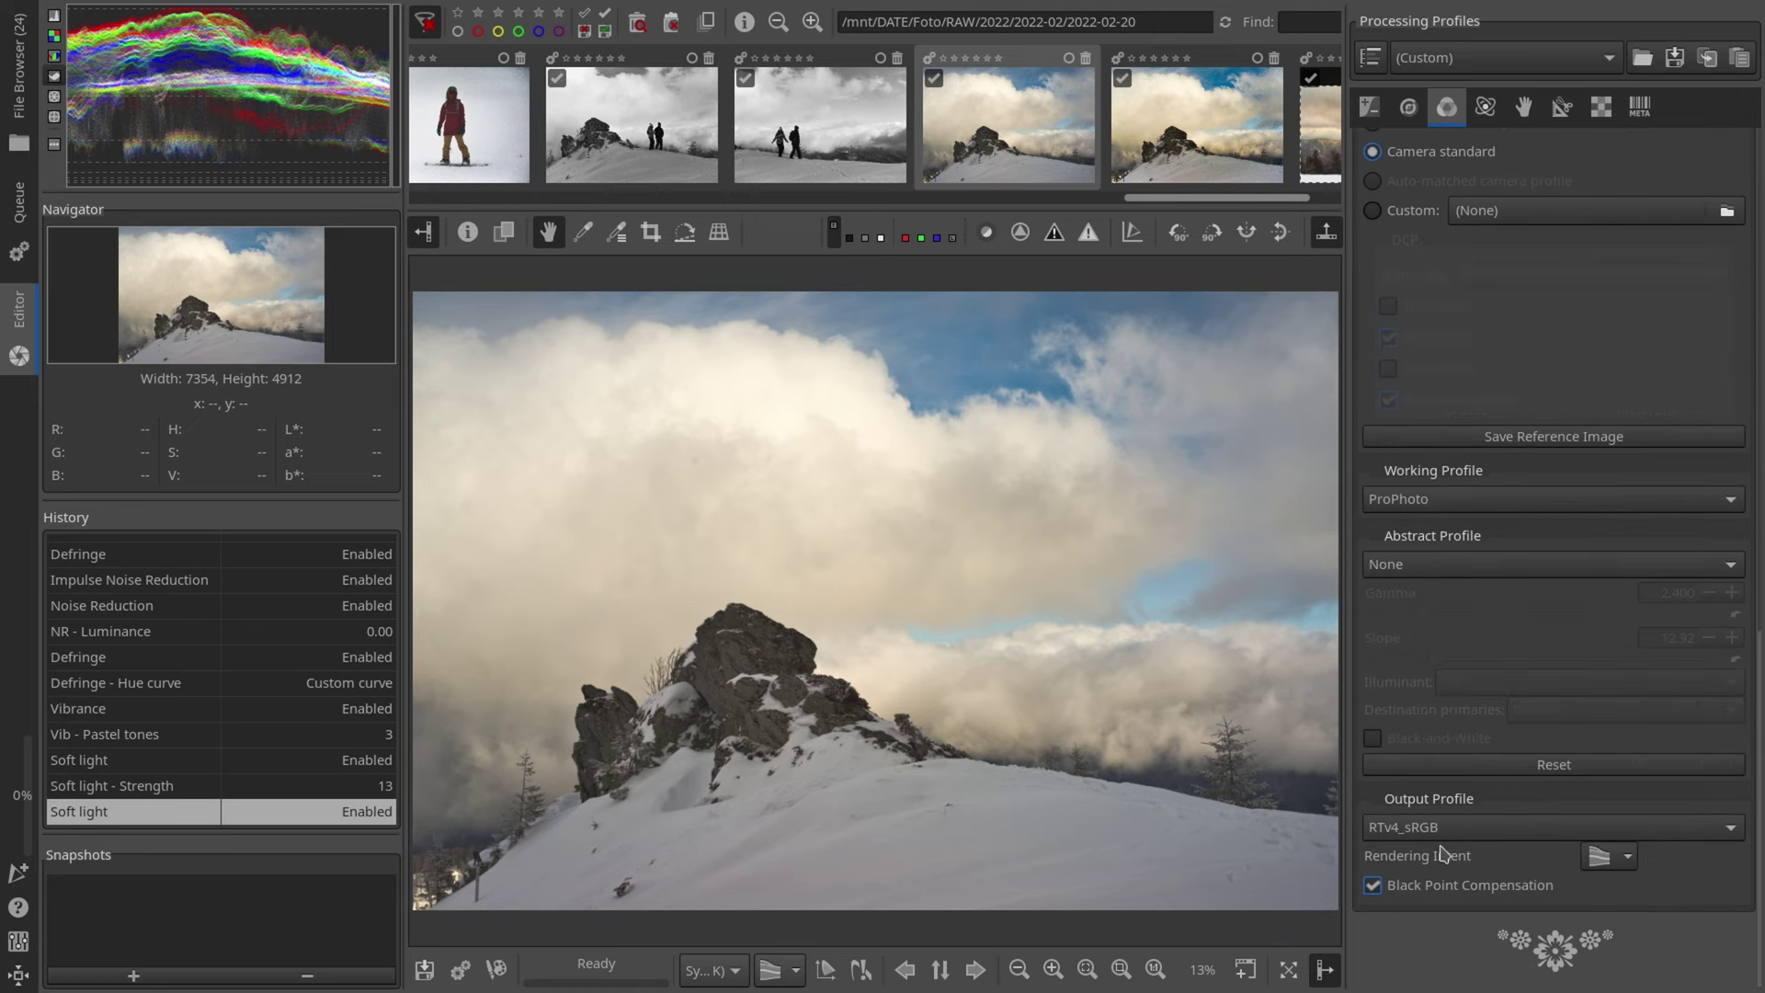
left_click(1440, 830)
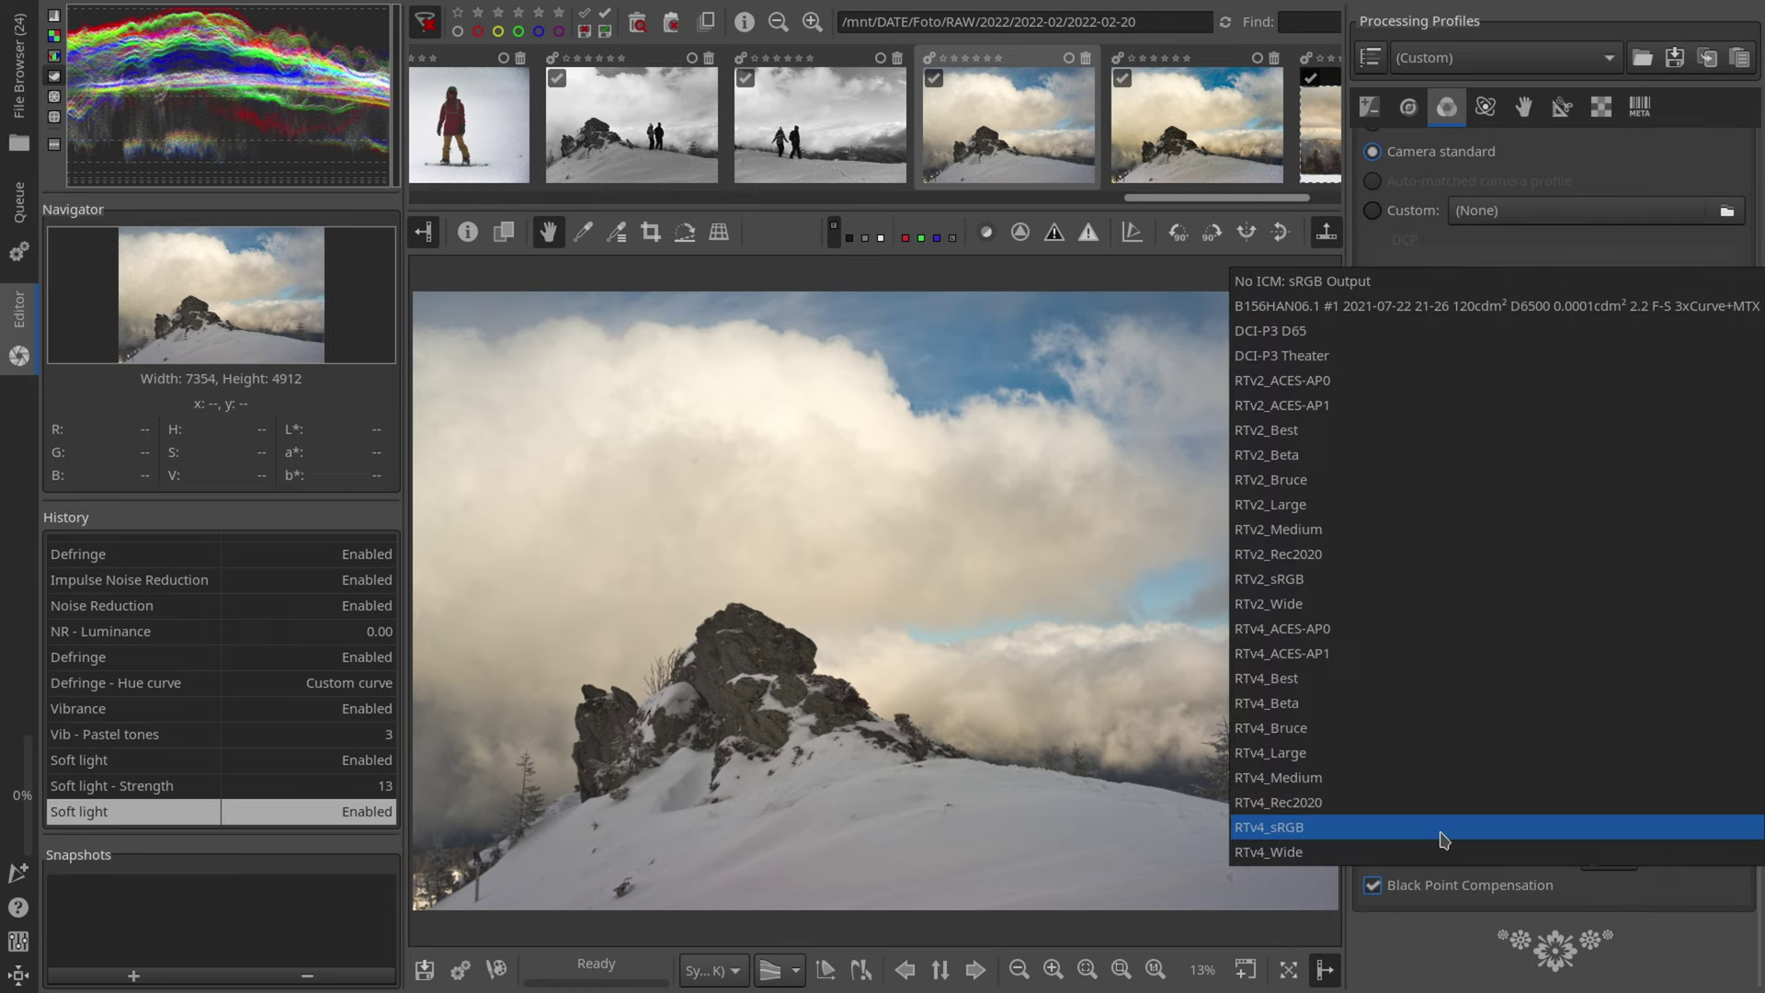
left_click(1401, 756)
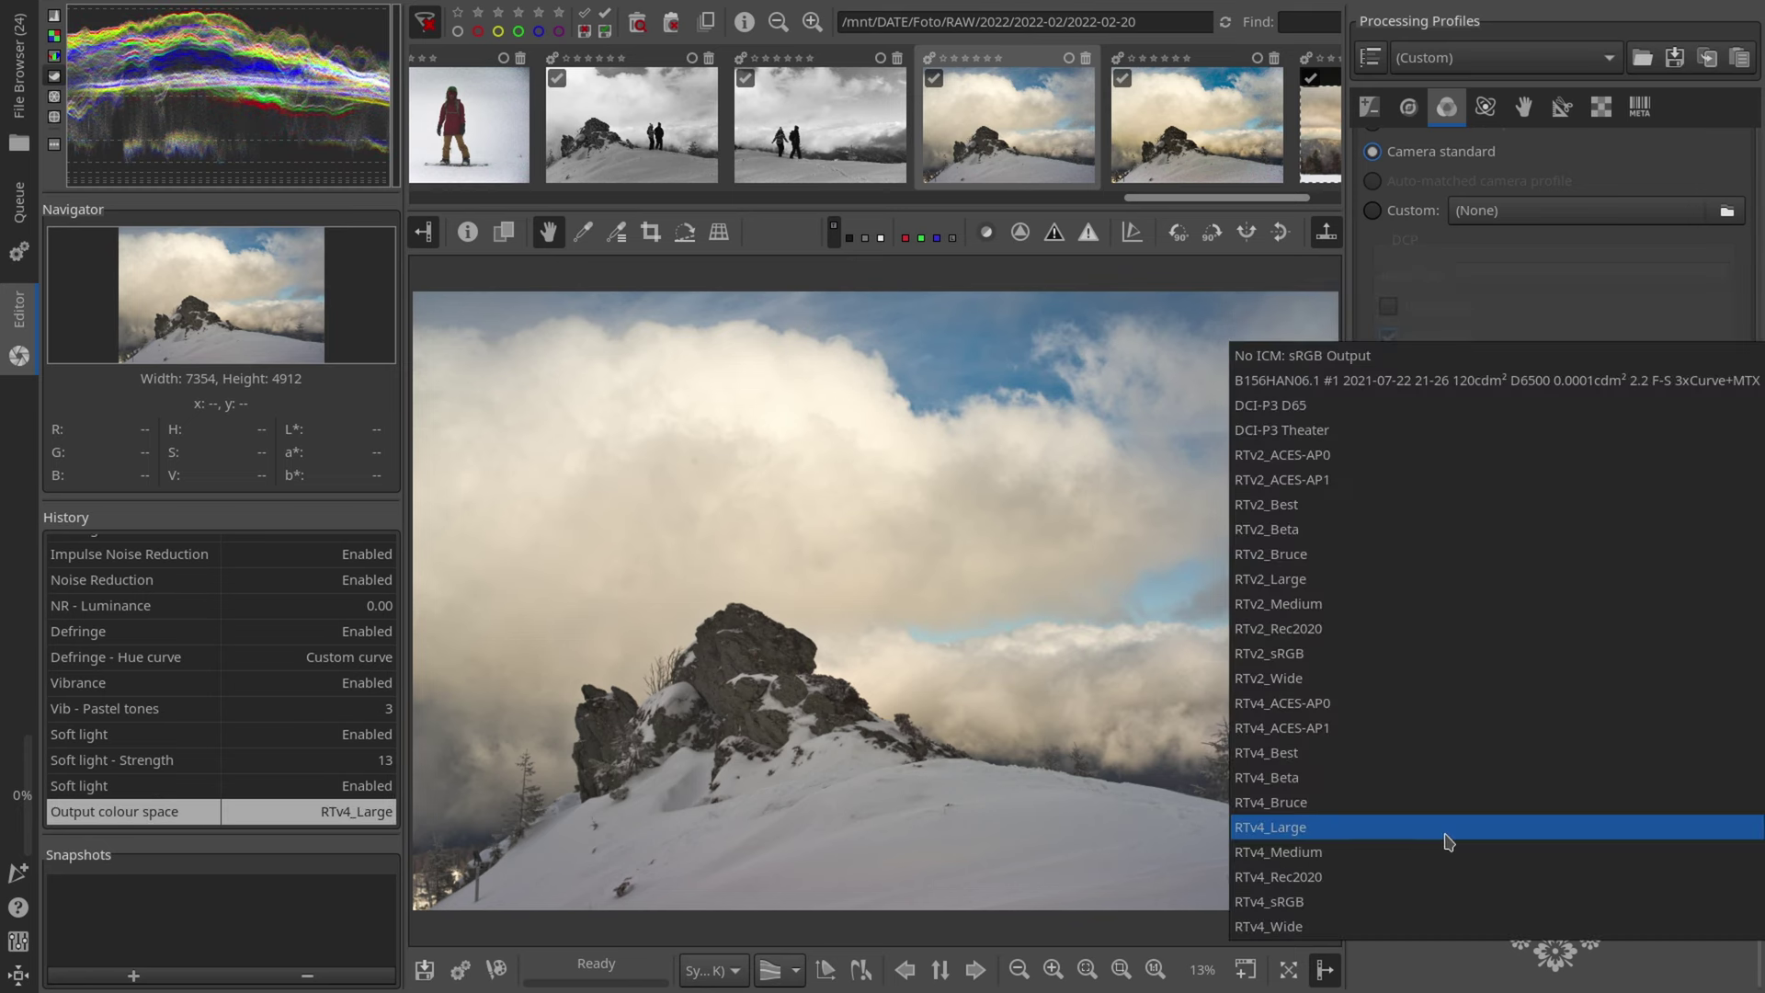
left_click(1447, 827)
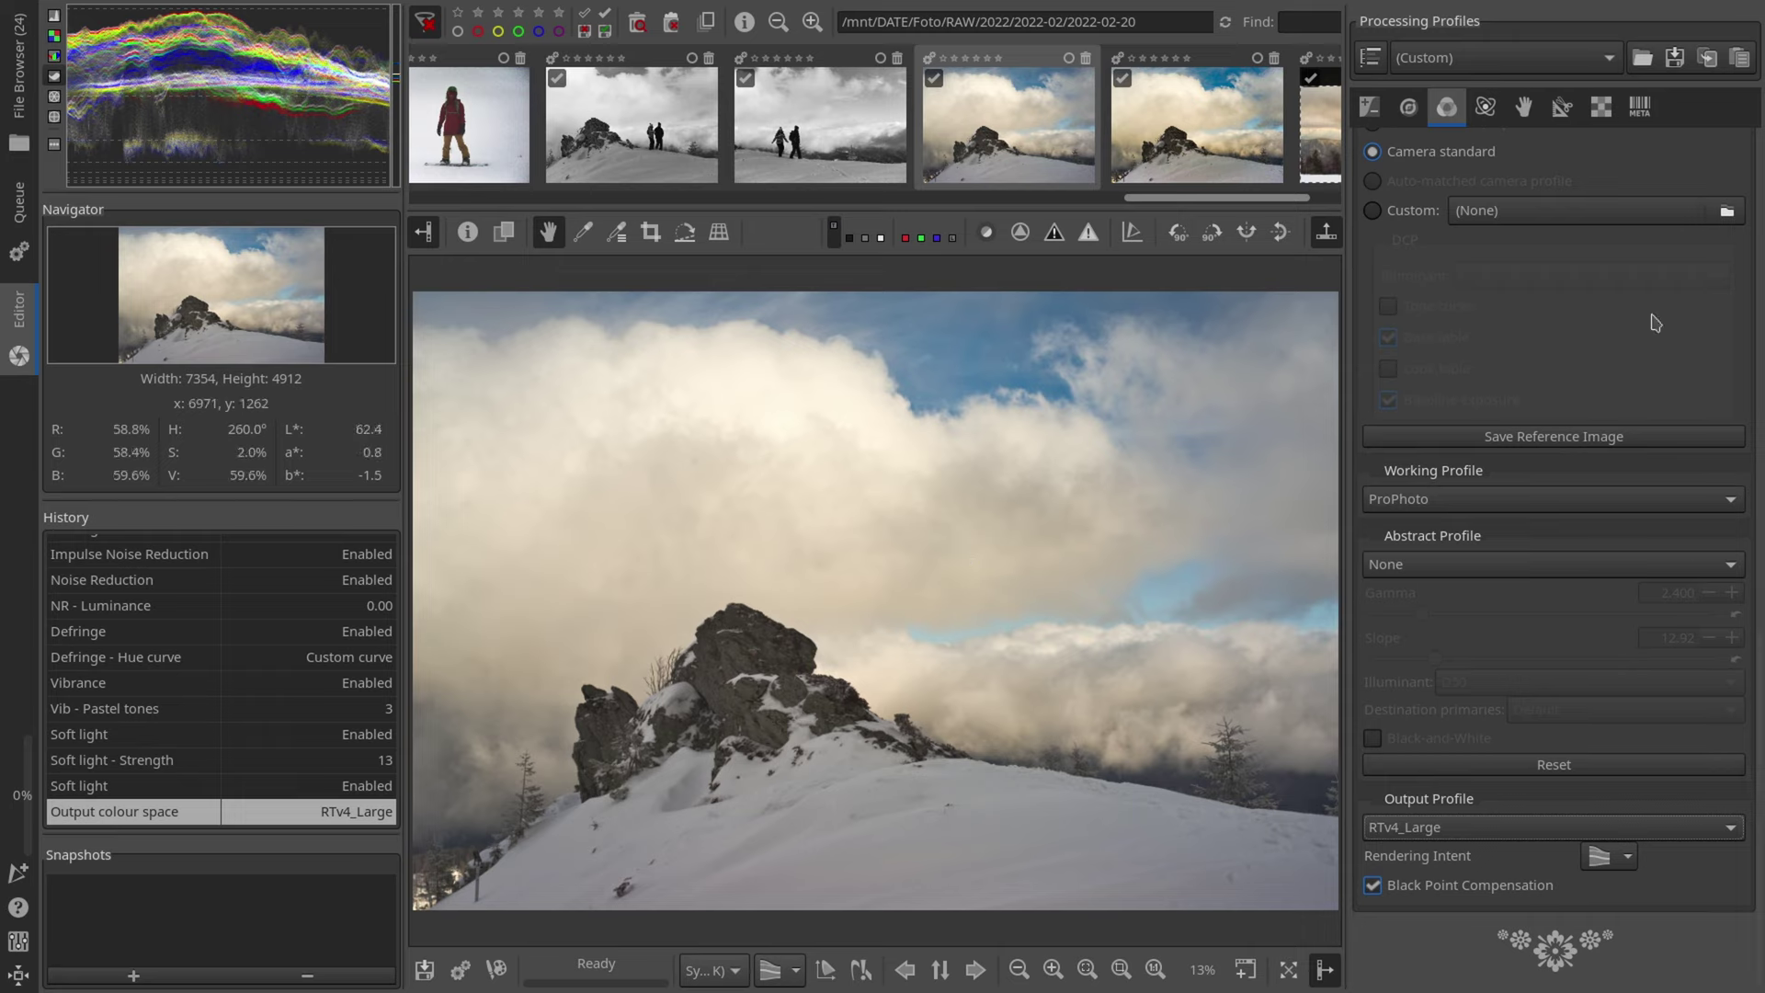
Step: Steepen the film-like Tone curve 1 by slightly lowering its shadow point and raising its highlight point
key("alt+e")
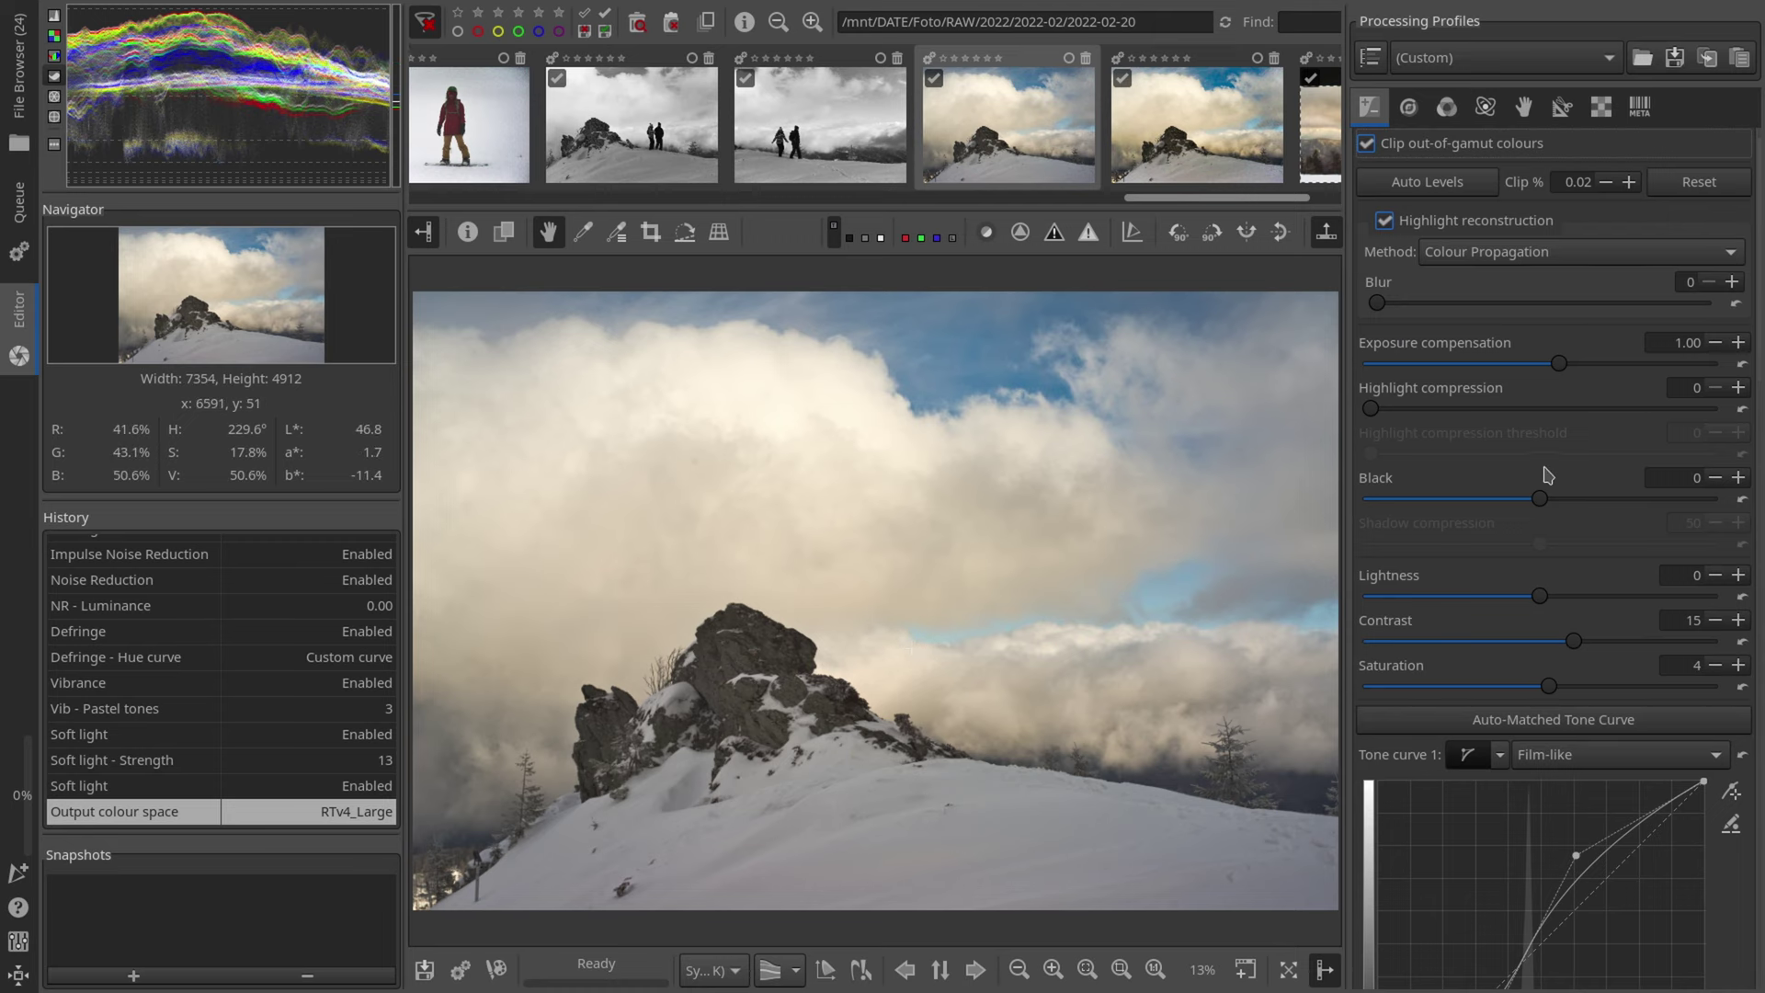
scroll(1541, 472, "down", 10)
scroll(1533, 470, "down", 2)
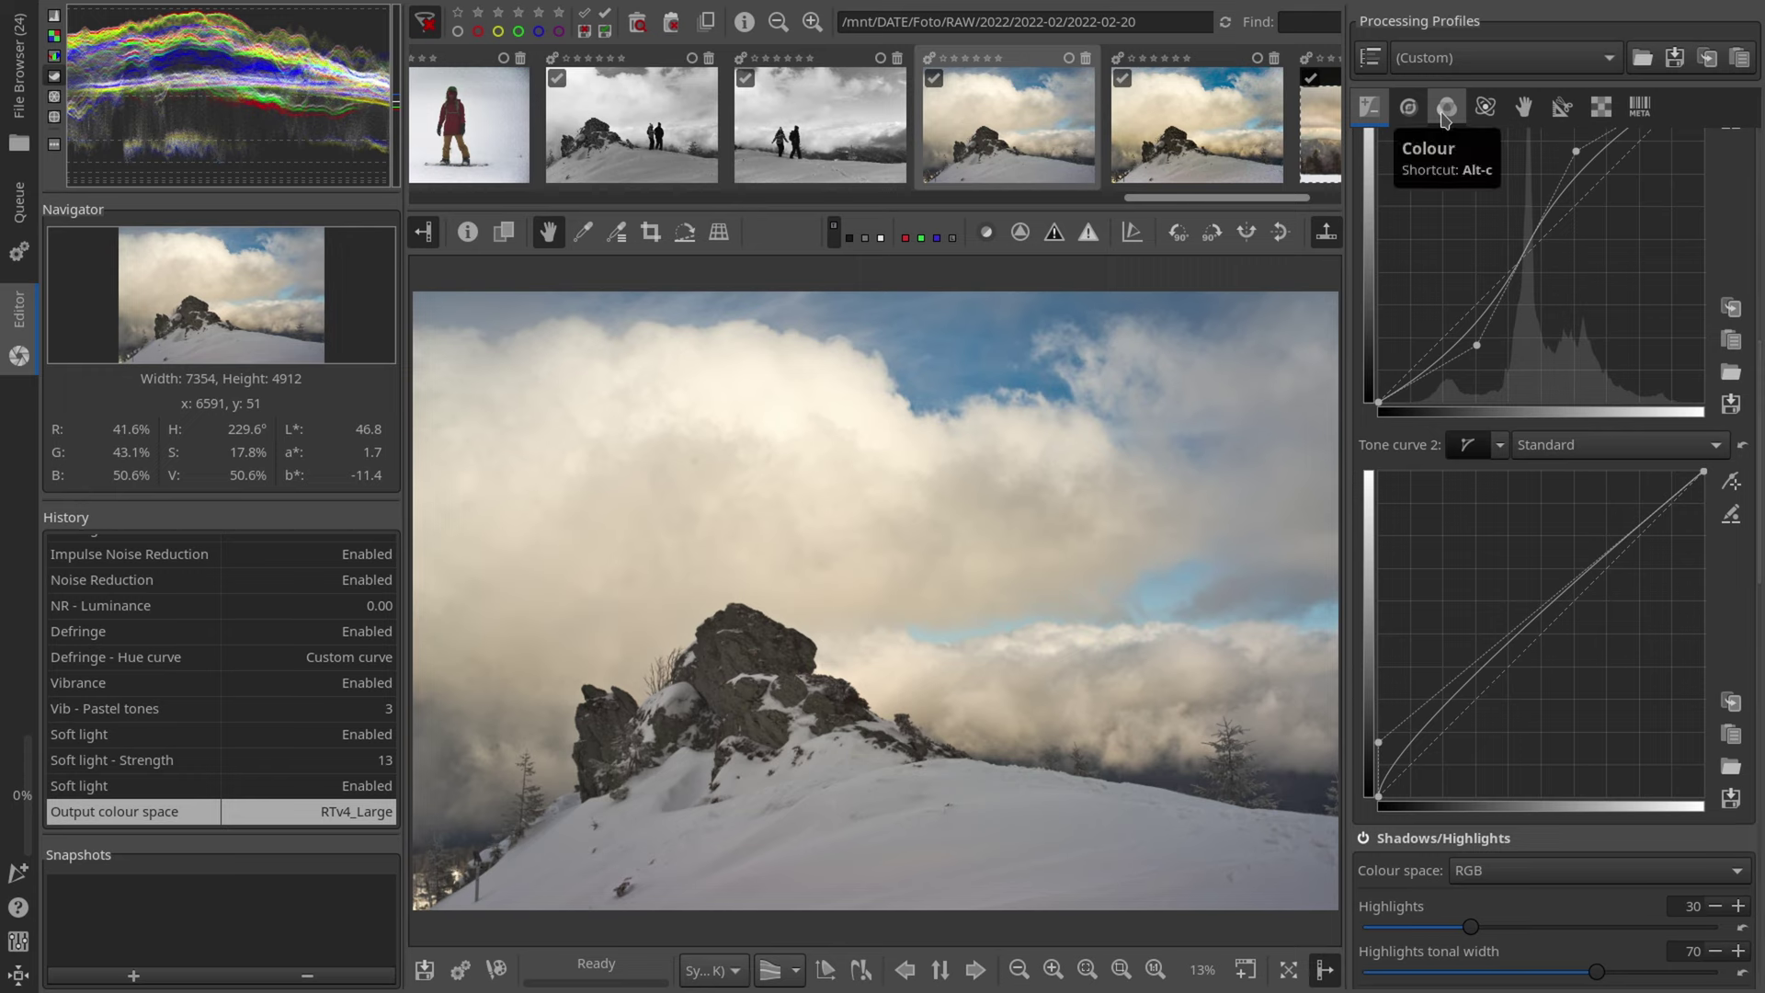
scroll(1439, 521, "up", 4)
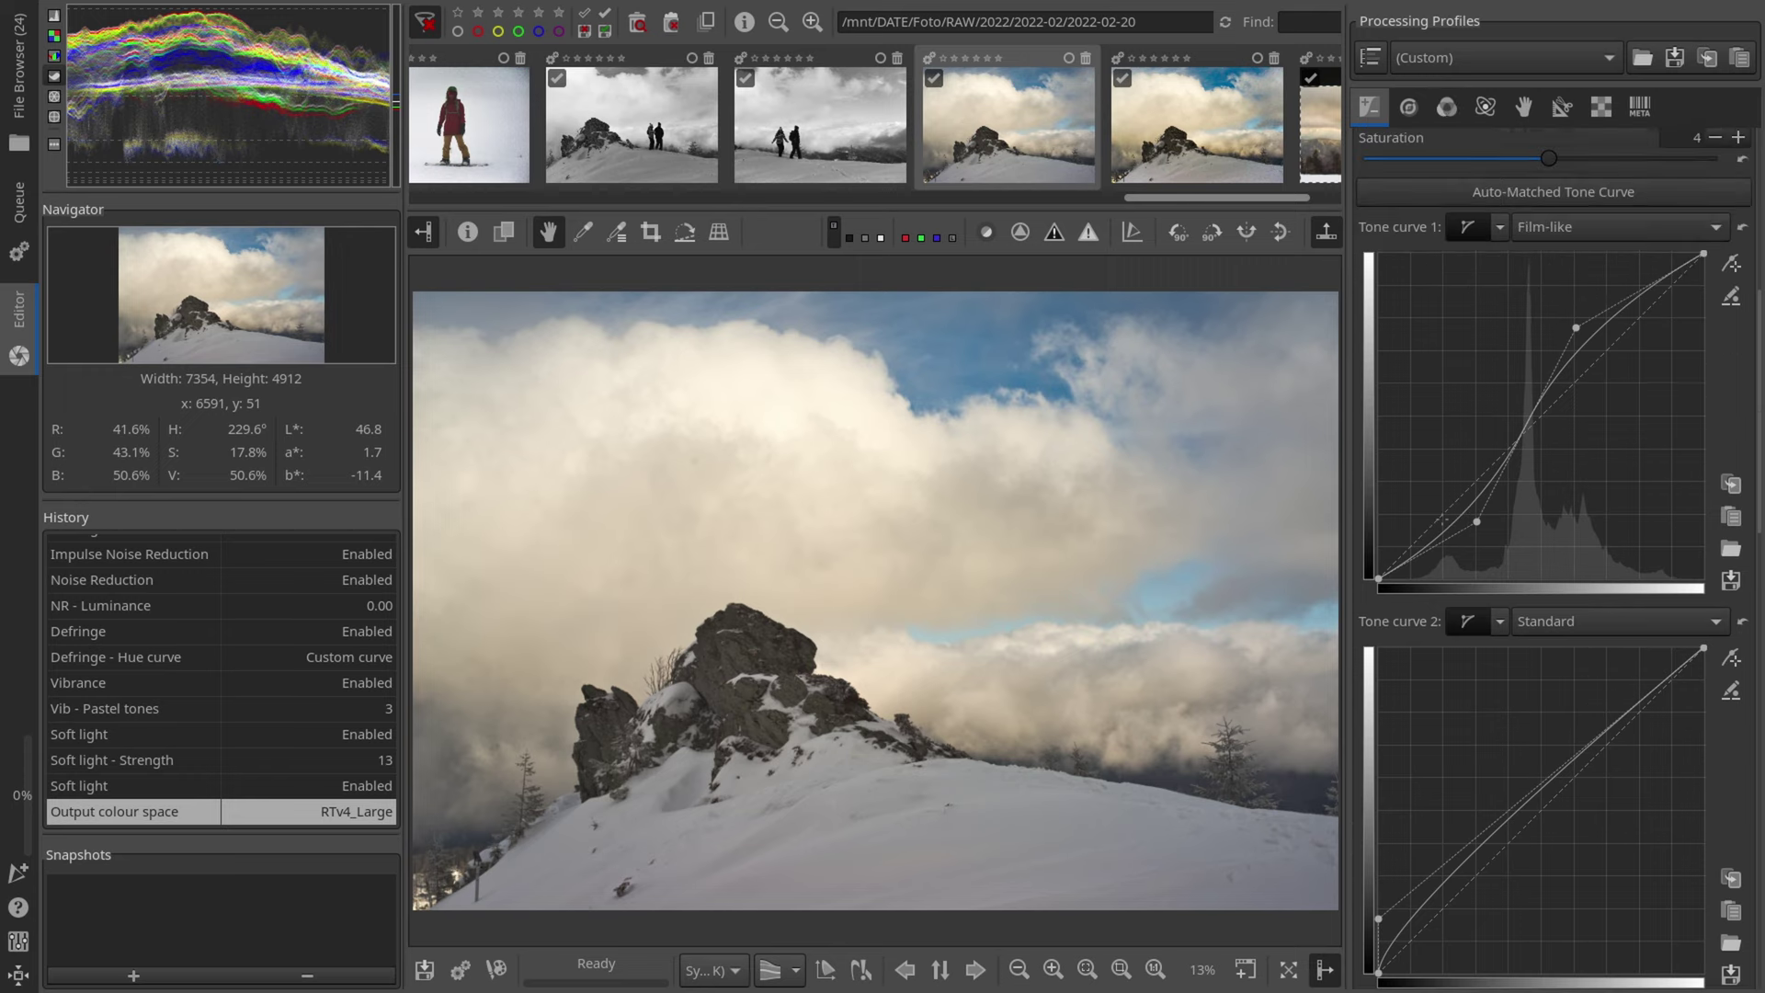
mouse_move(1479, 525)
left_mouse_down()
mouse_move(1482, 504)
mouse_move(1488, 530)
left_mouse_up()
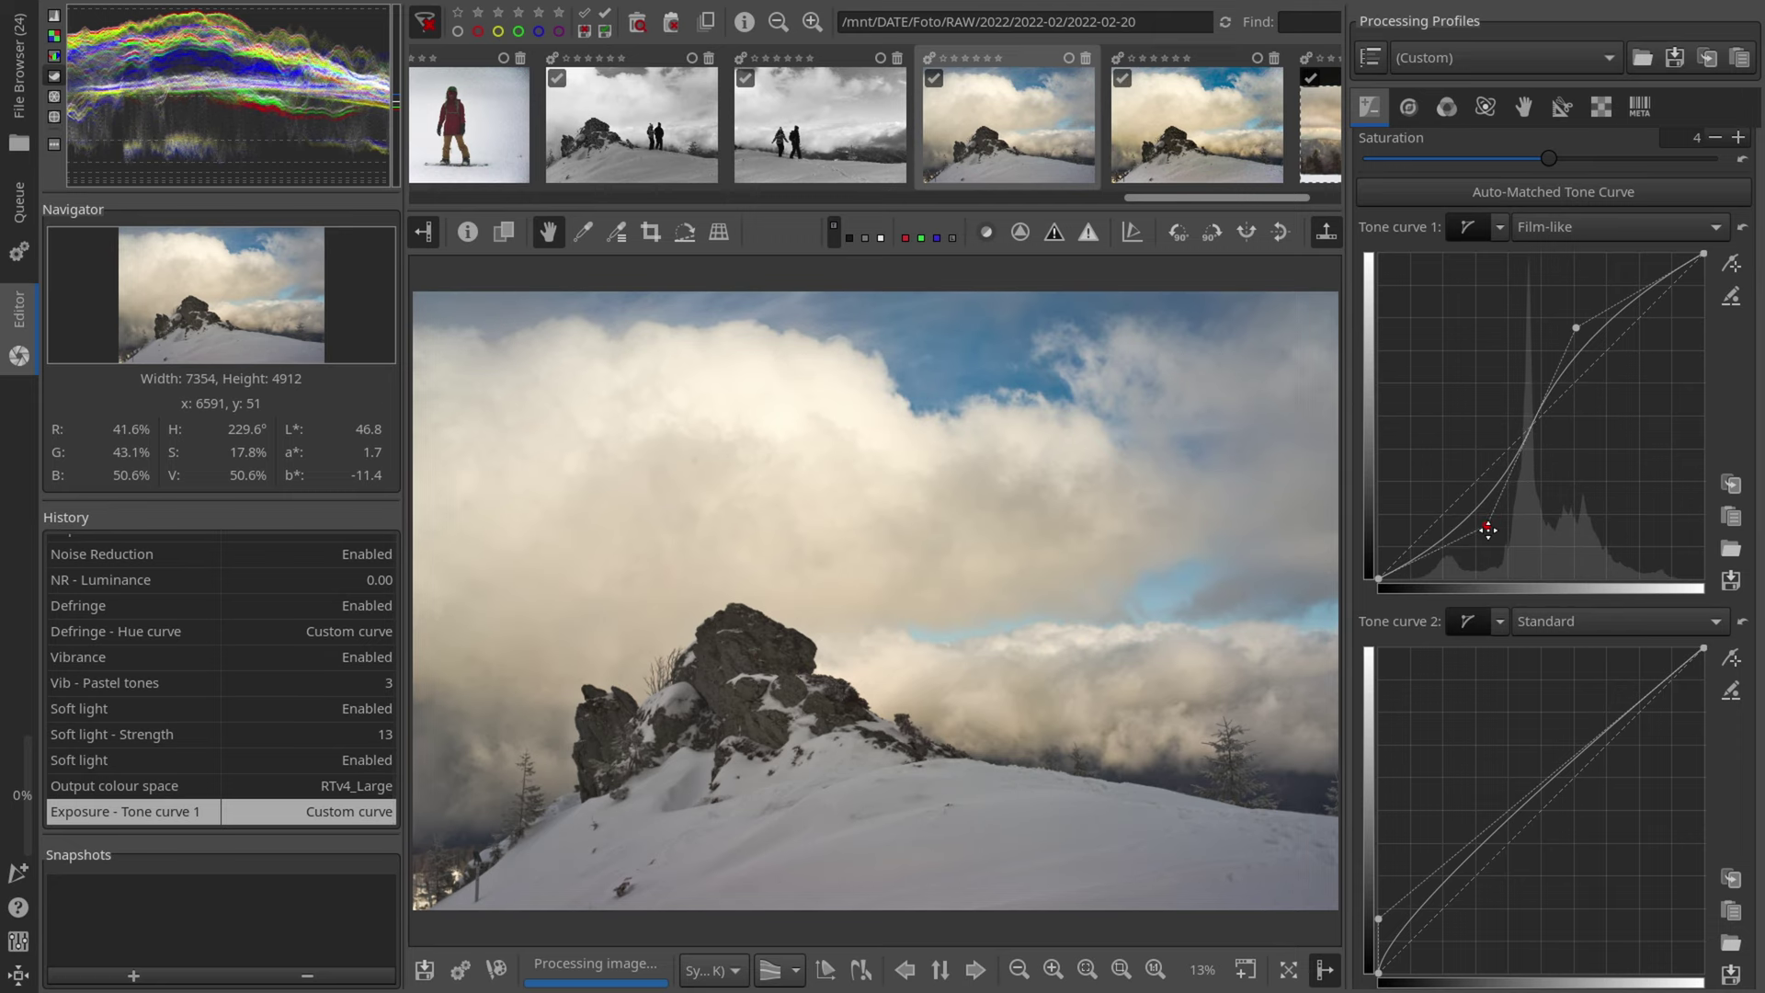
left_click_drag(1575, 324, 1570, 324)
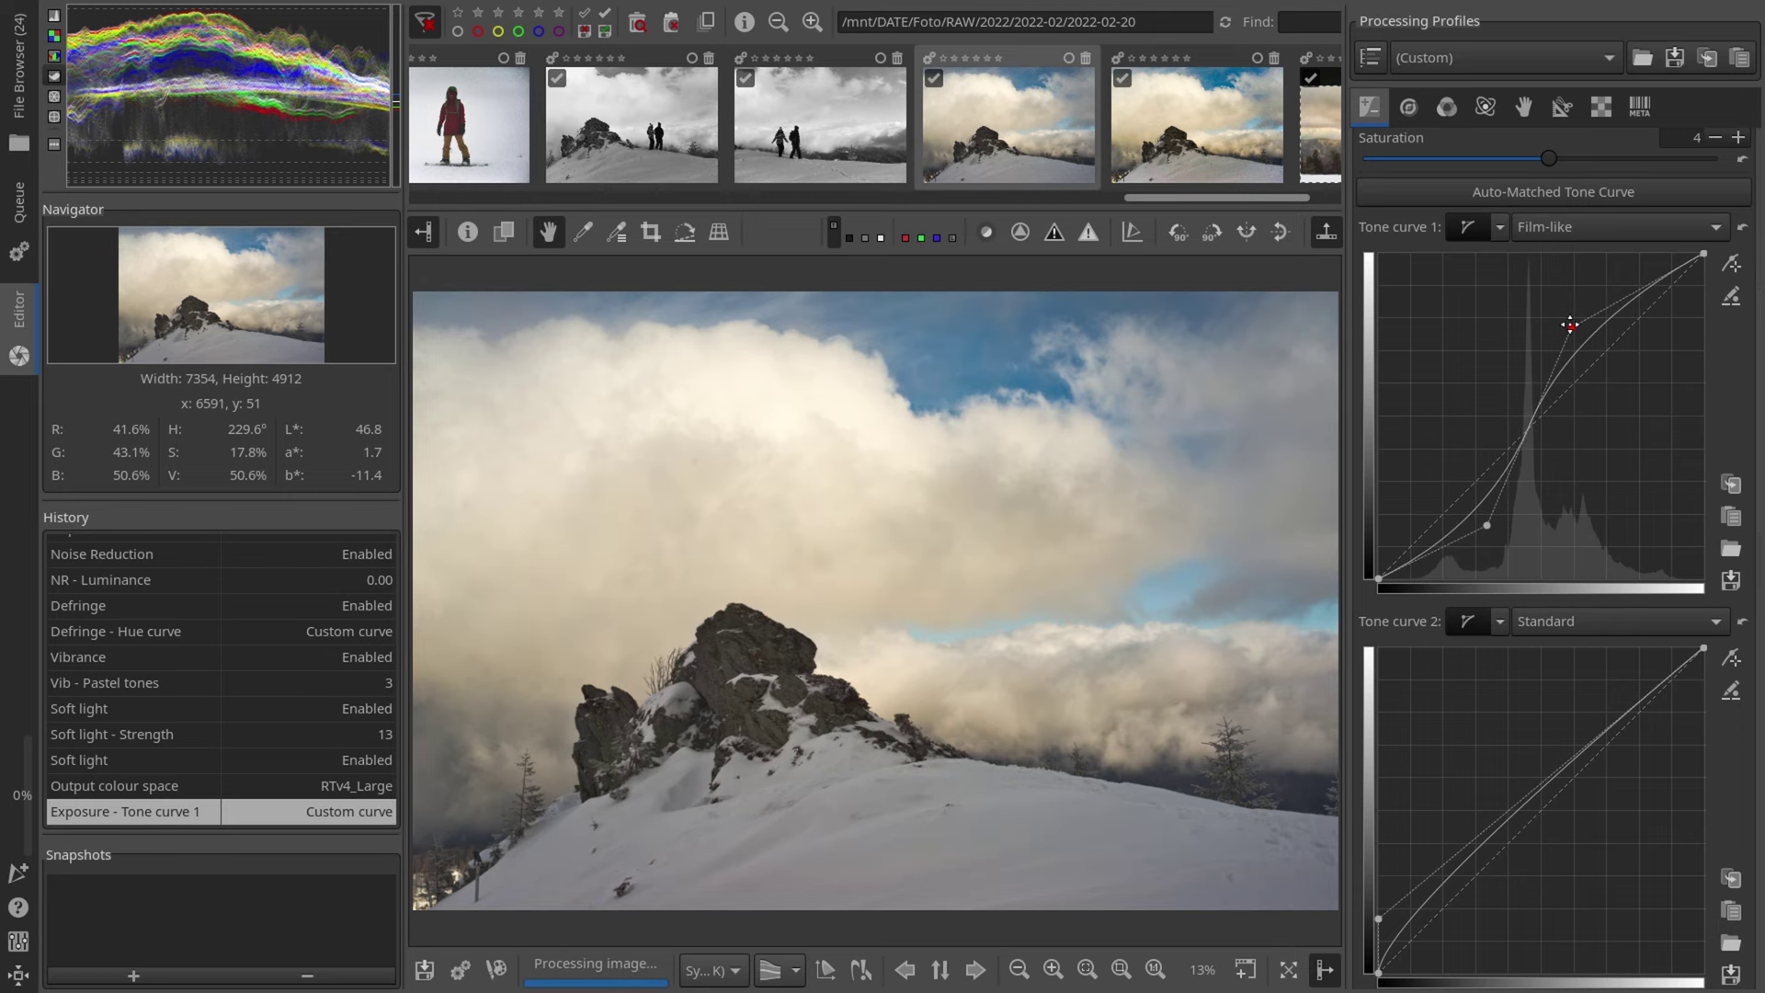
Step: Show the clipped highlight indication and set the highlight compression to 30
scroll(1553, 368, "up", 5)
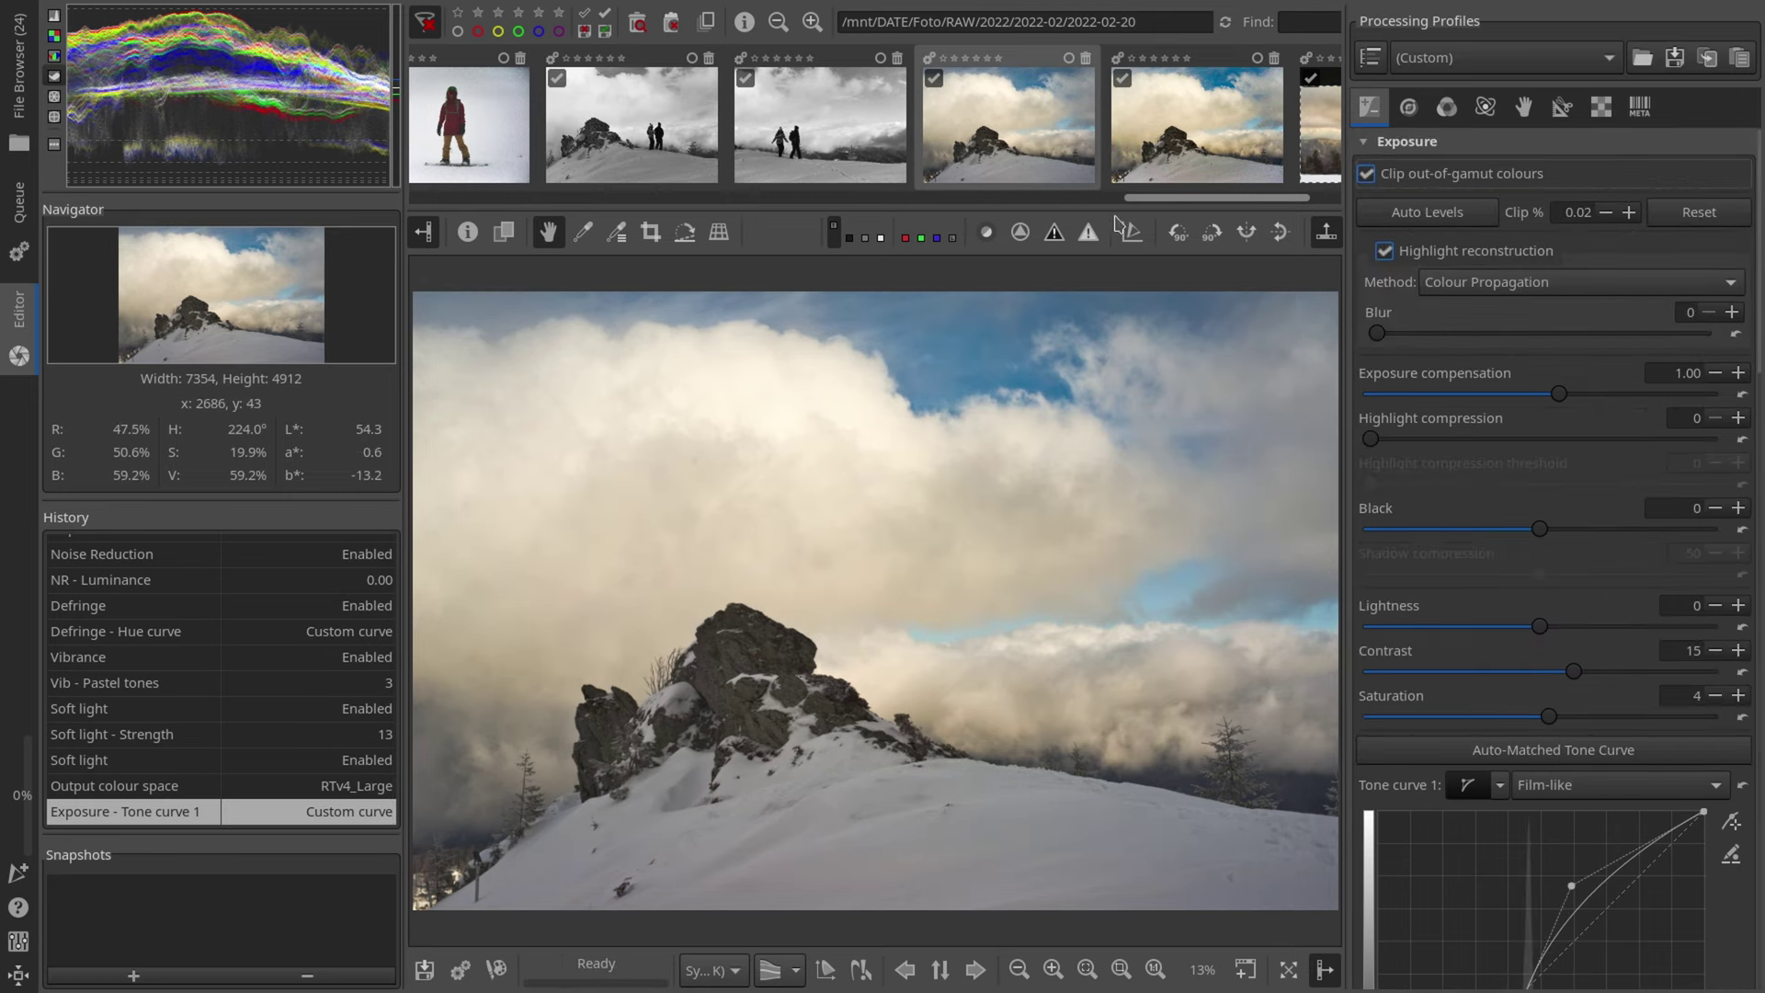
left_click(1088, 236)
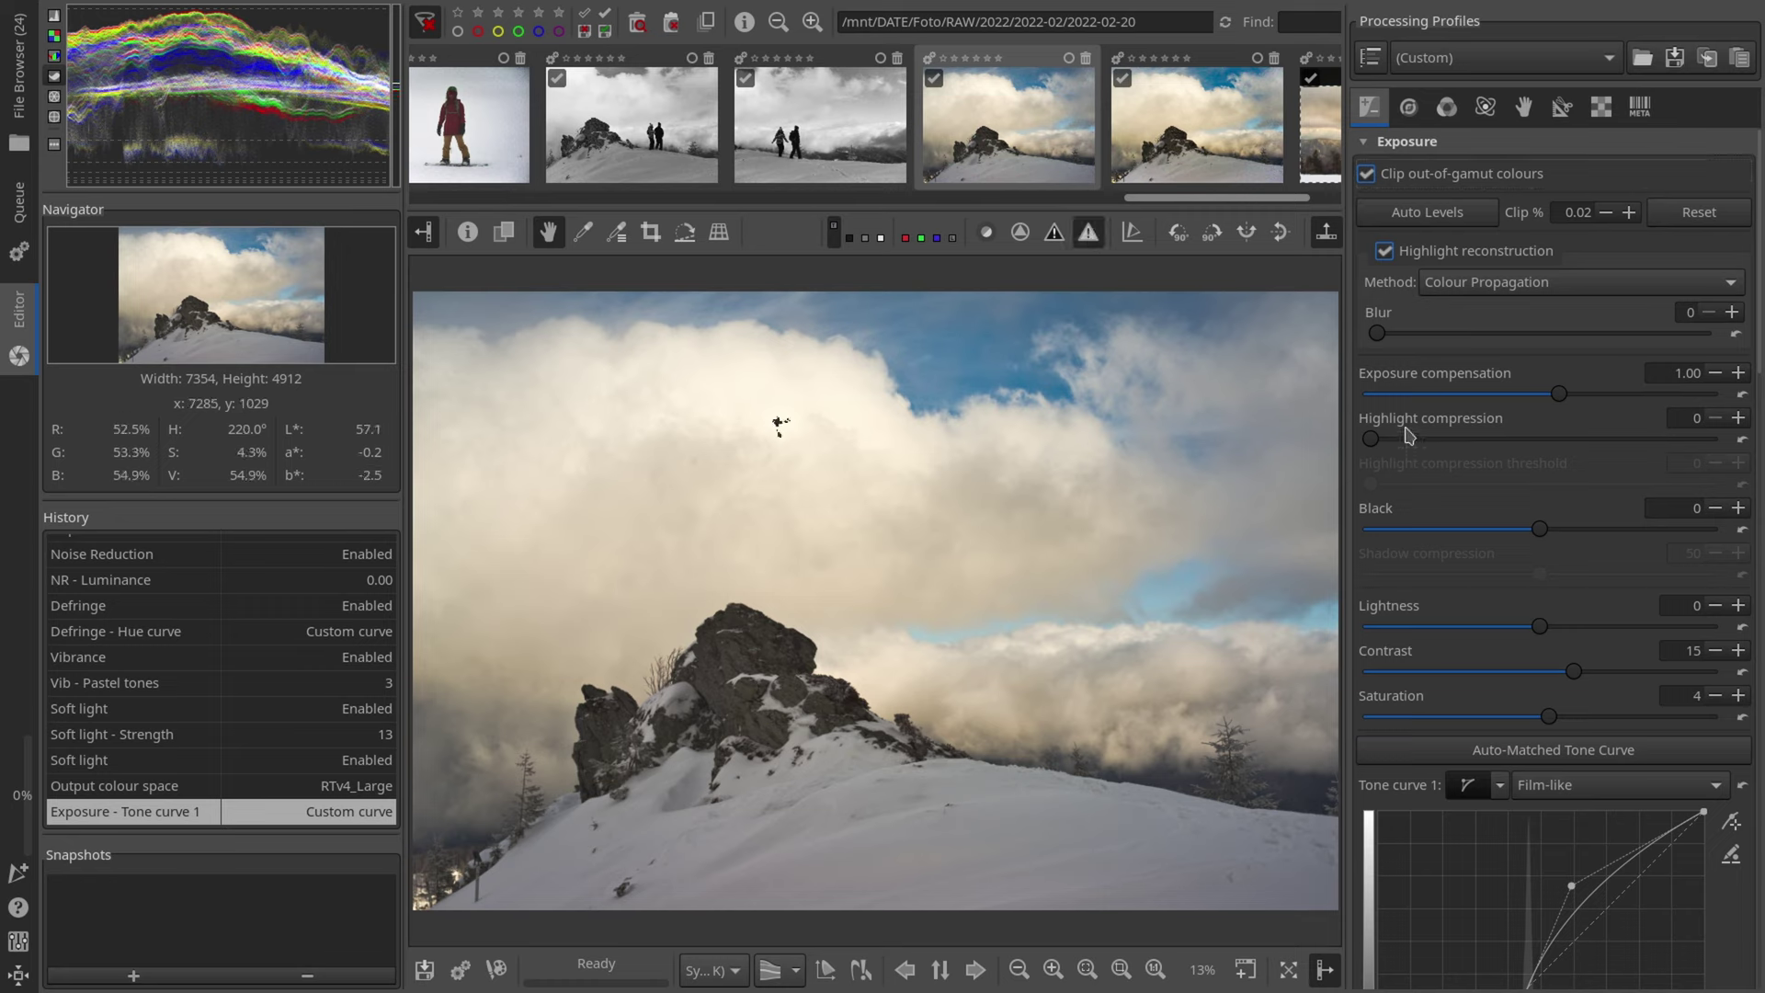
left_click(1400, 445)
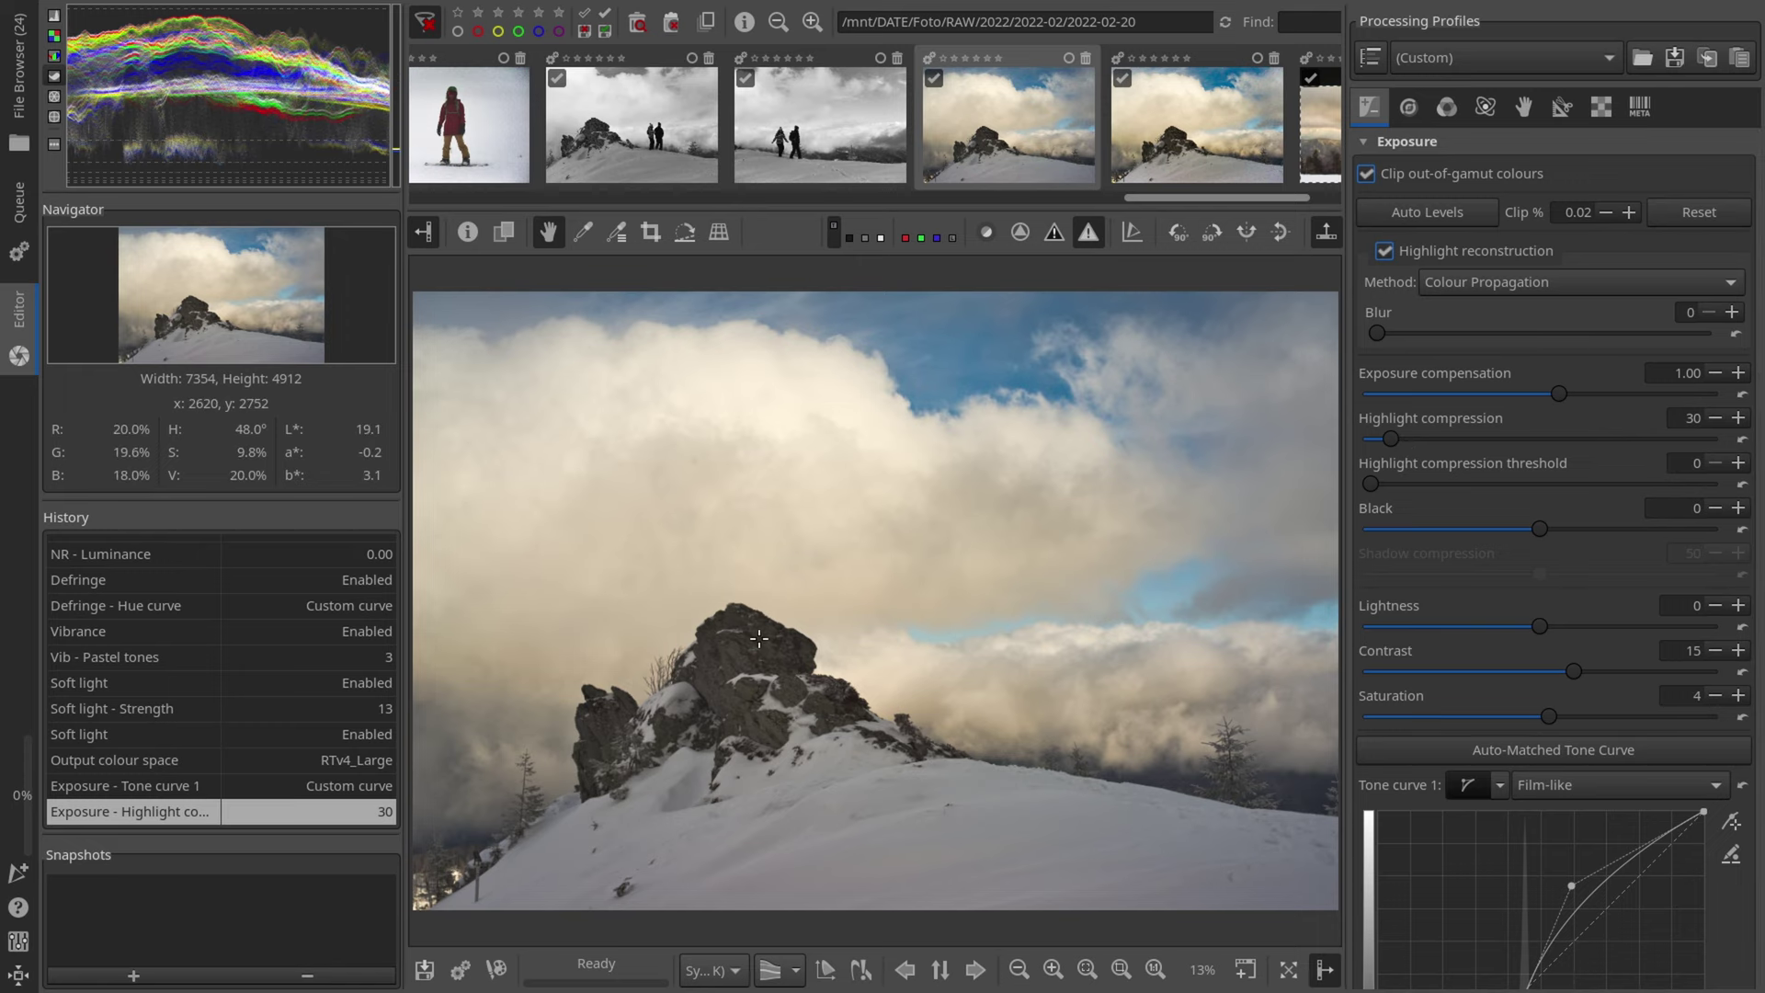
Step: Raise the Shadows amount in Shadows/Highlights to a little above 34
scroll(1457, 634, "down", 10)
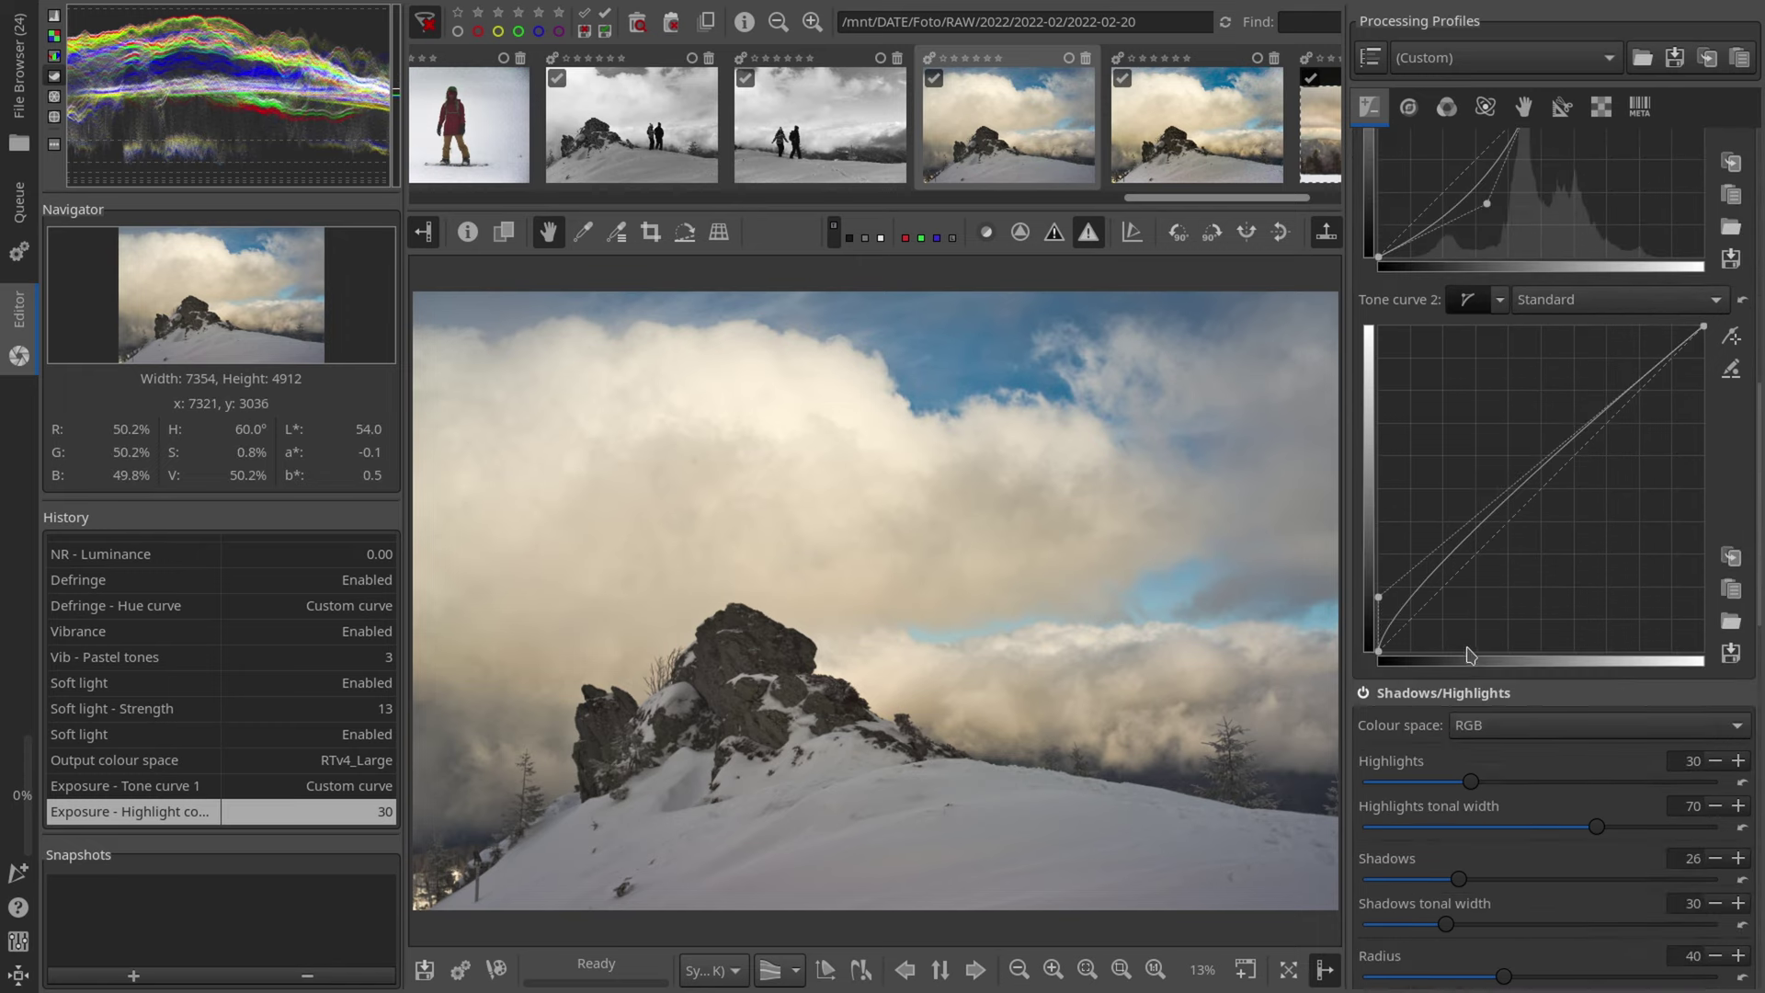
scroll(1466, 646, "down", 5)
left_click_drag(1458, 615, 1486, 615)
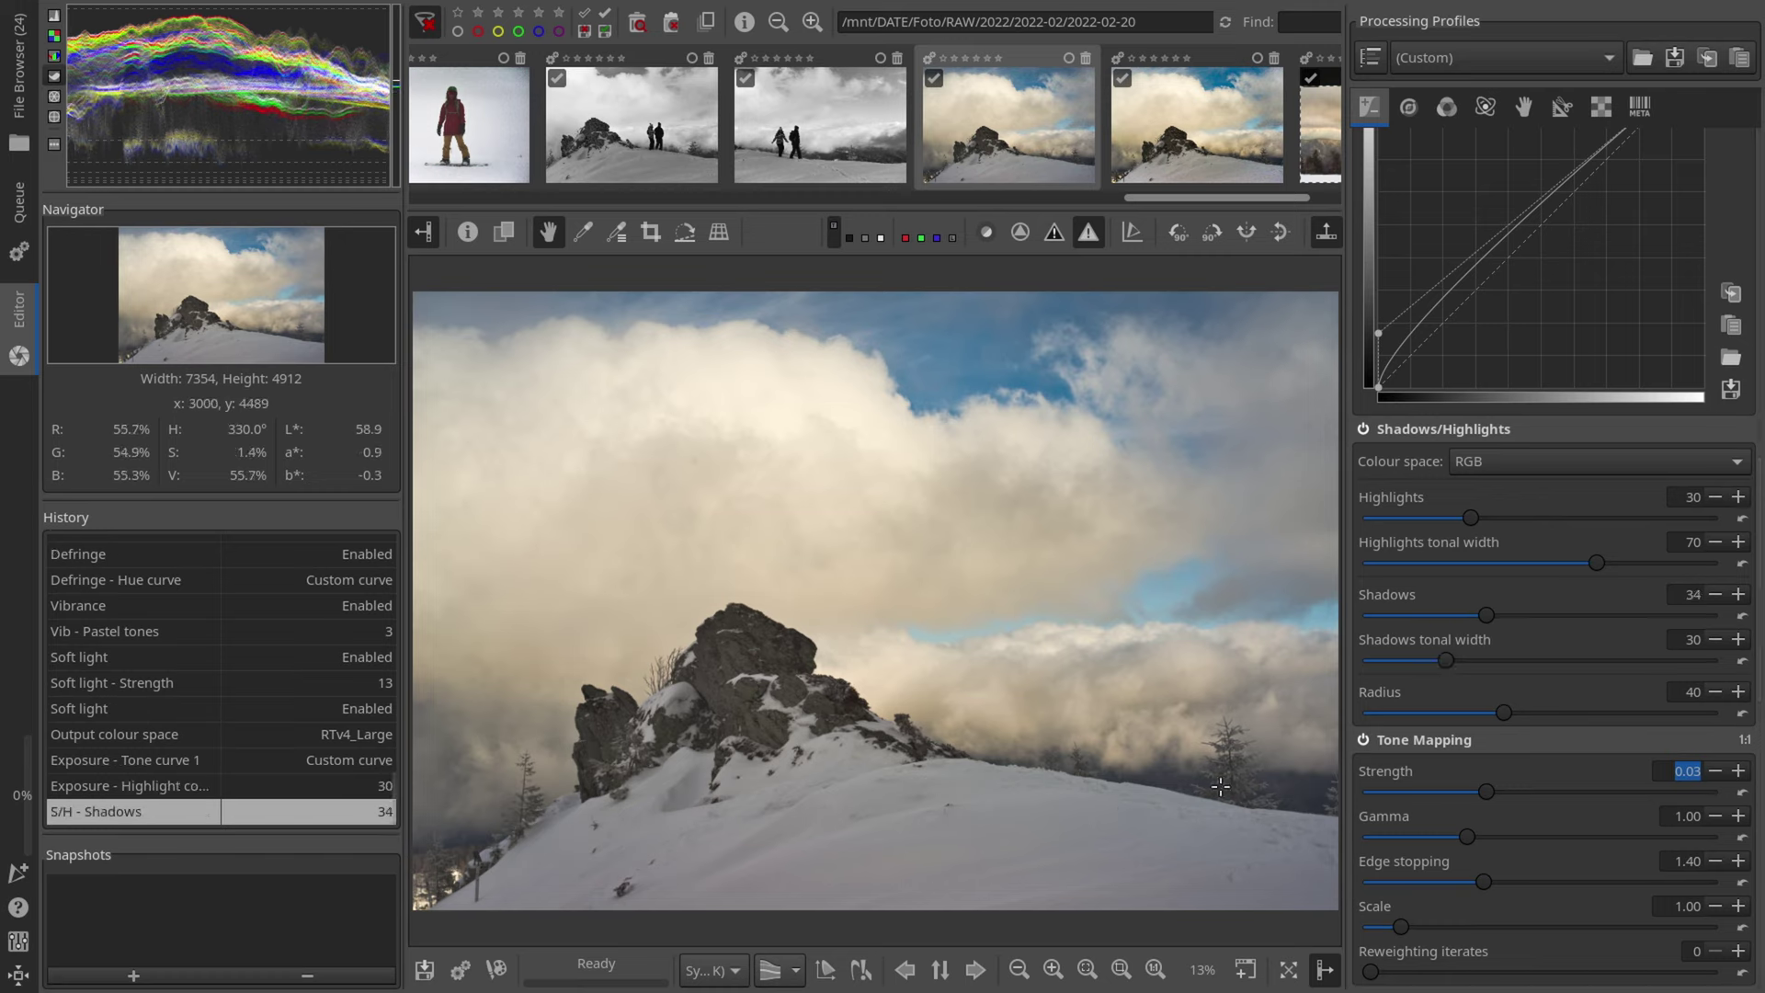
left_click_drag(1486, 615, 1513, 614)
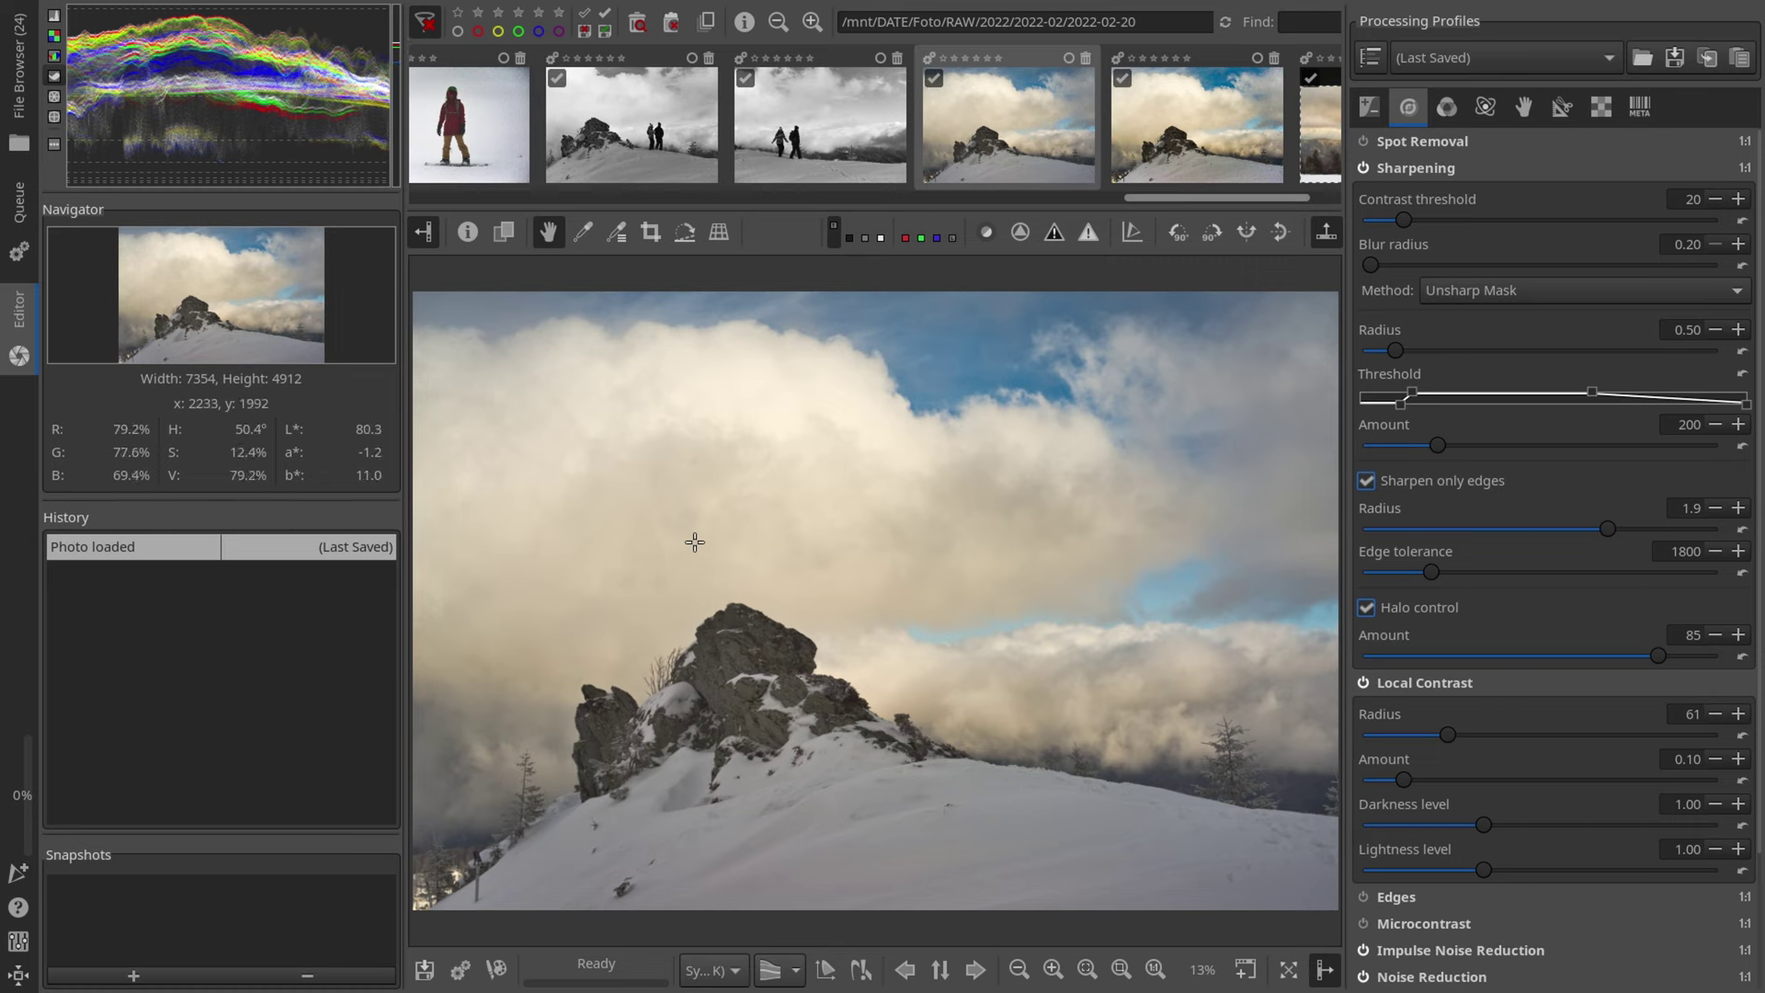
Step: Raise the Contrast value in the Exposure settings to 20
left_click(1367, 111)
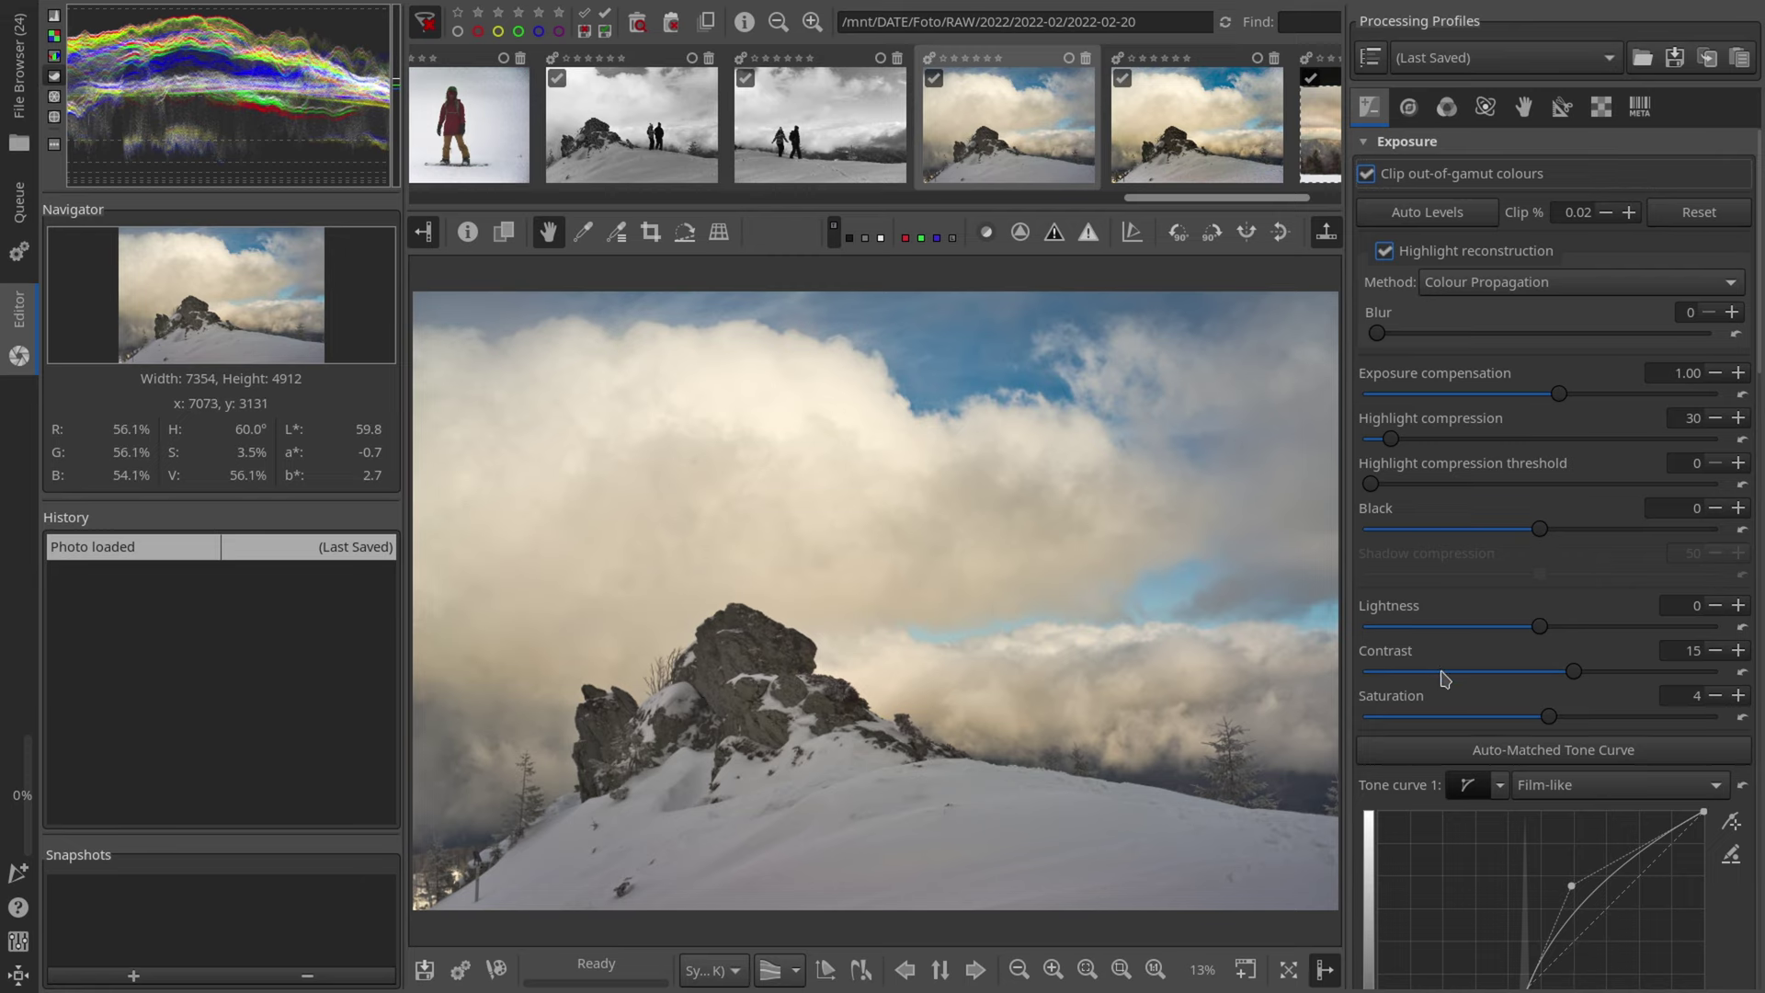
scroll(1486, 710, "down", 10)
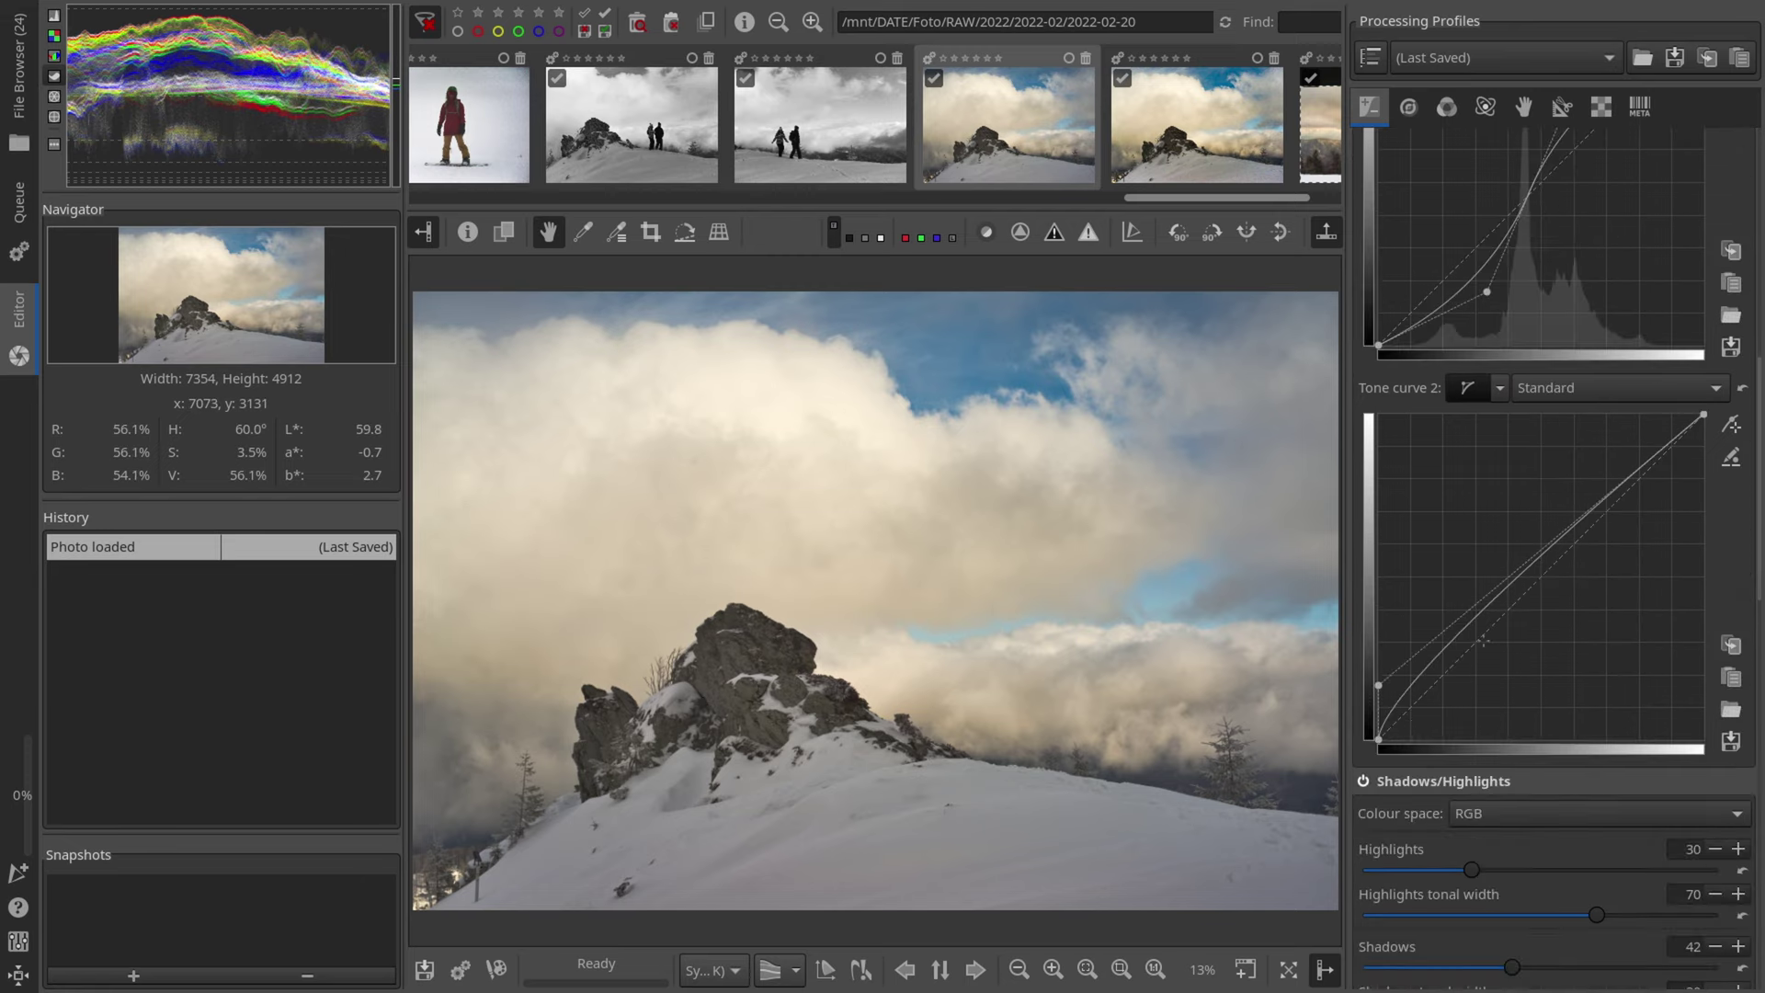
scroll(1486, 712, "down", 4)
scroll(1486, 717, "down", 10)
scroll(1551, 668, "up", 20)
left_click(1737, 650)
left_click(1737, 650)
left_click(1737, 650)
left_click(1737, 650)
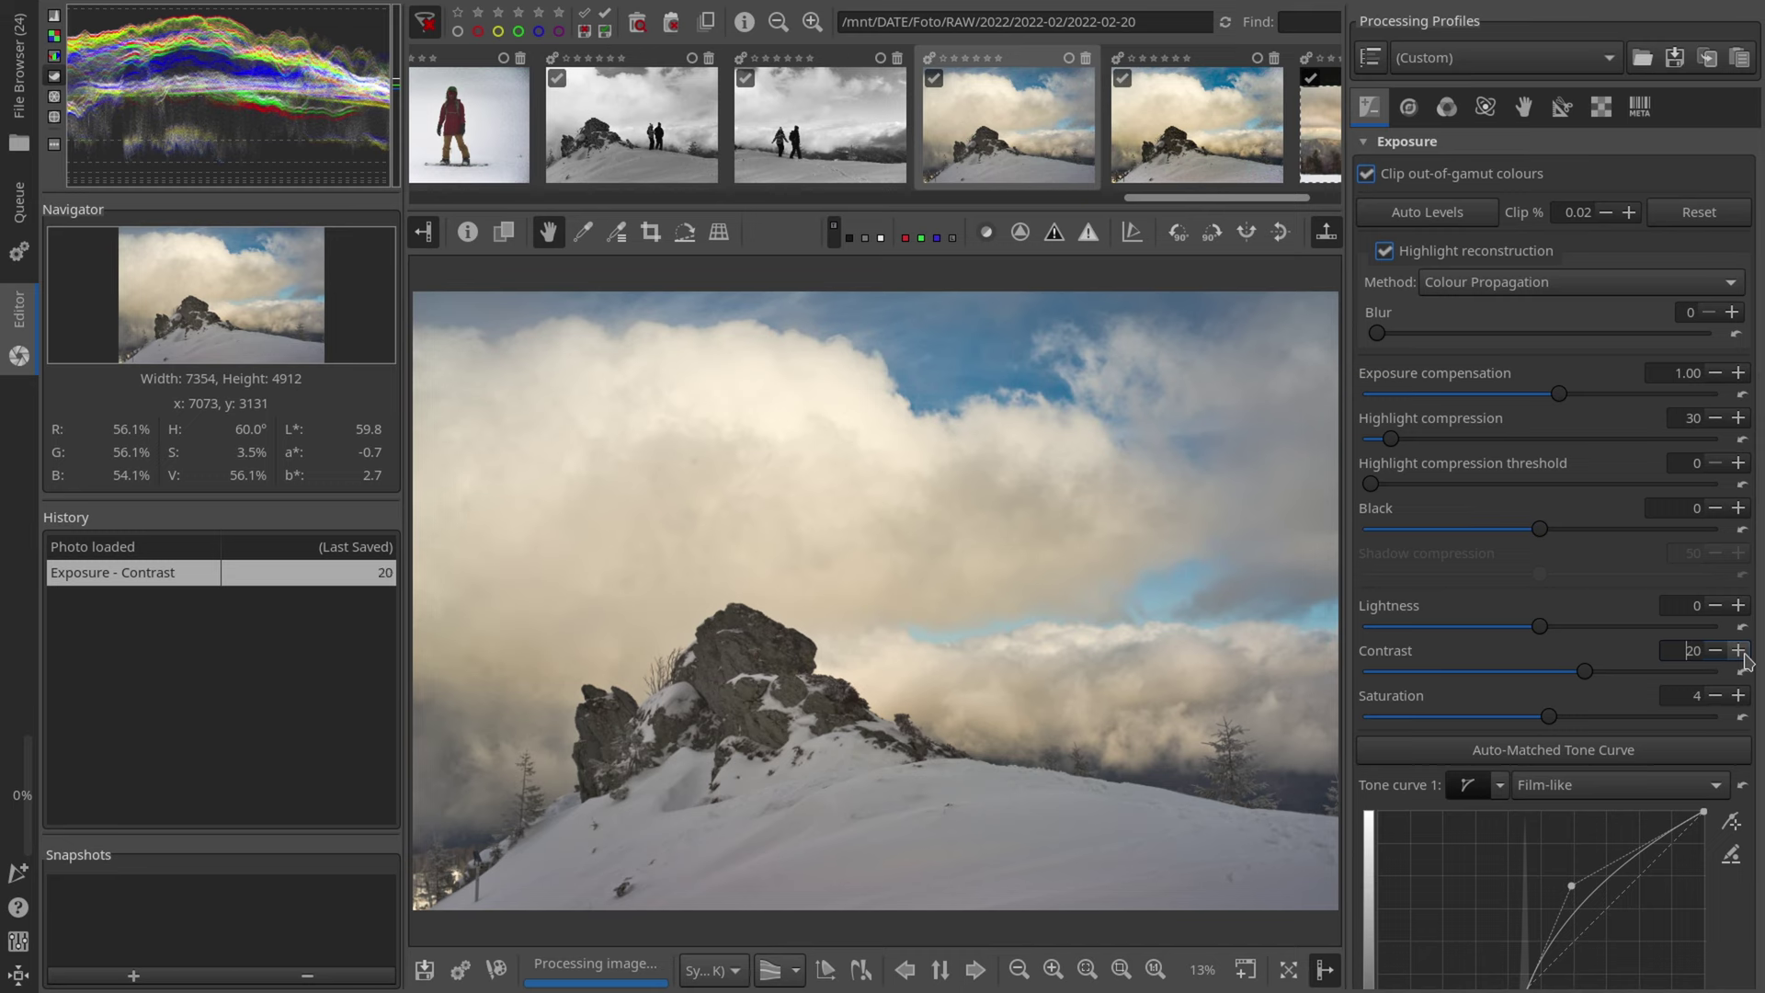
Step: Enable Colour Toning with the L*a*b* colour correction grid method and shift the highlights to a=0.068, b=0.189
left_click(1445, 107)
scroll(1587, 637, "down", 10)
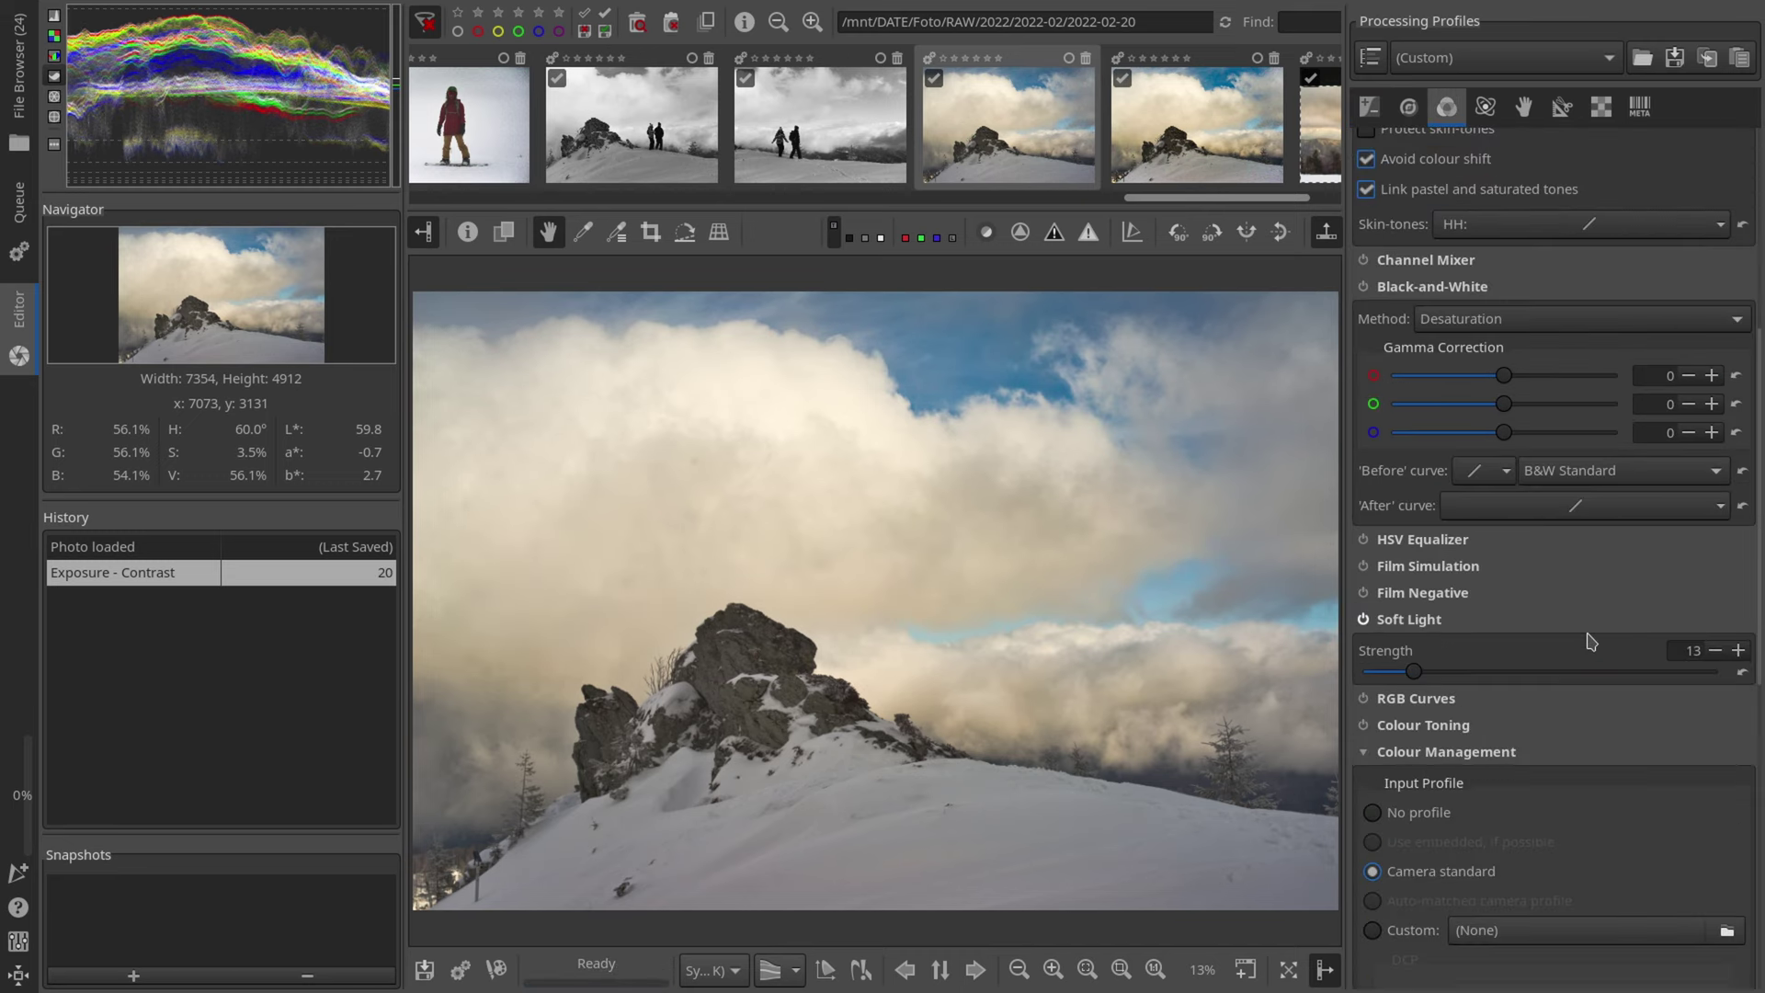
scroll(1482, 548, "up", 5)
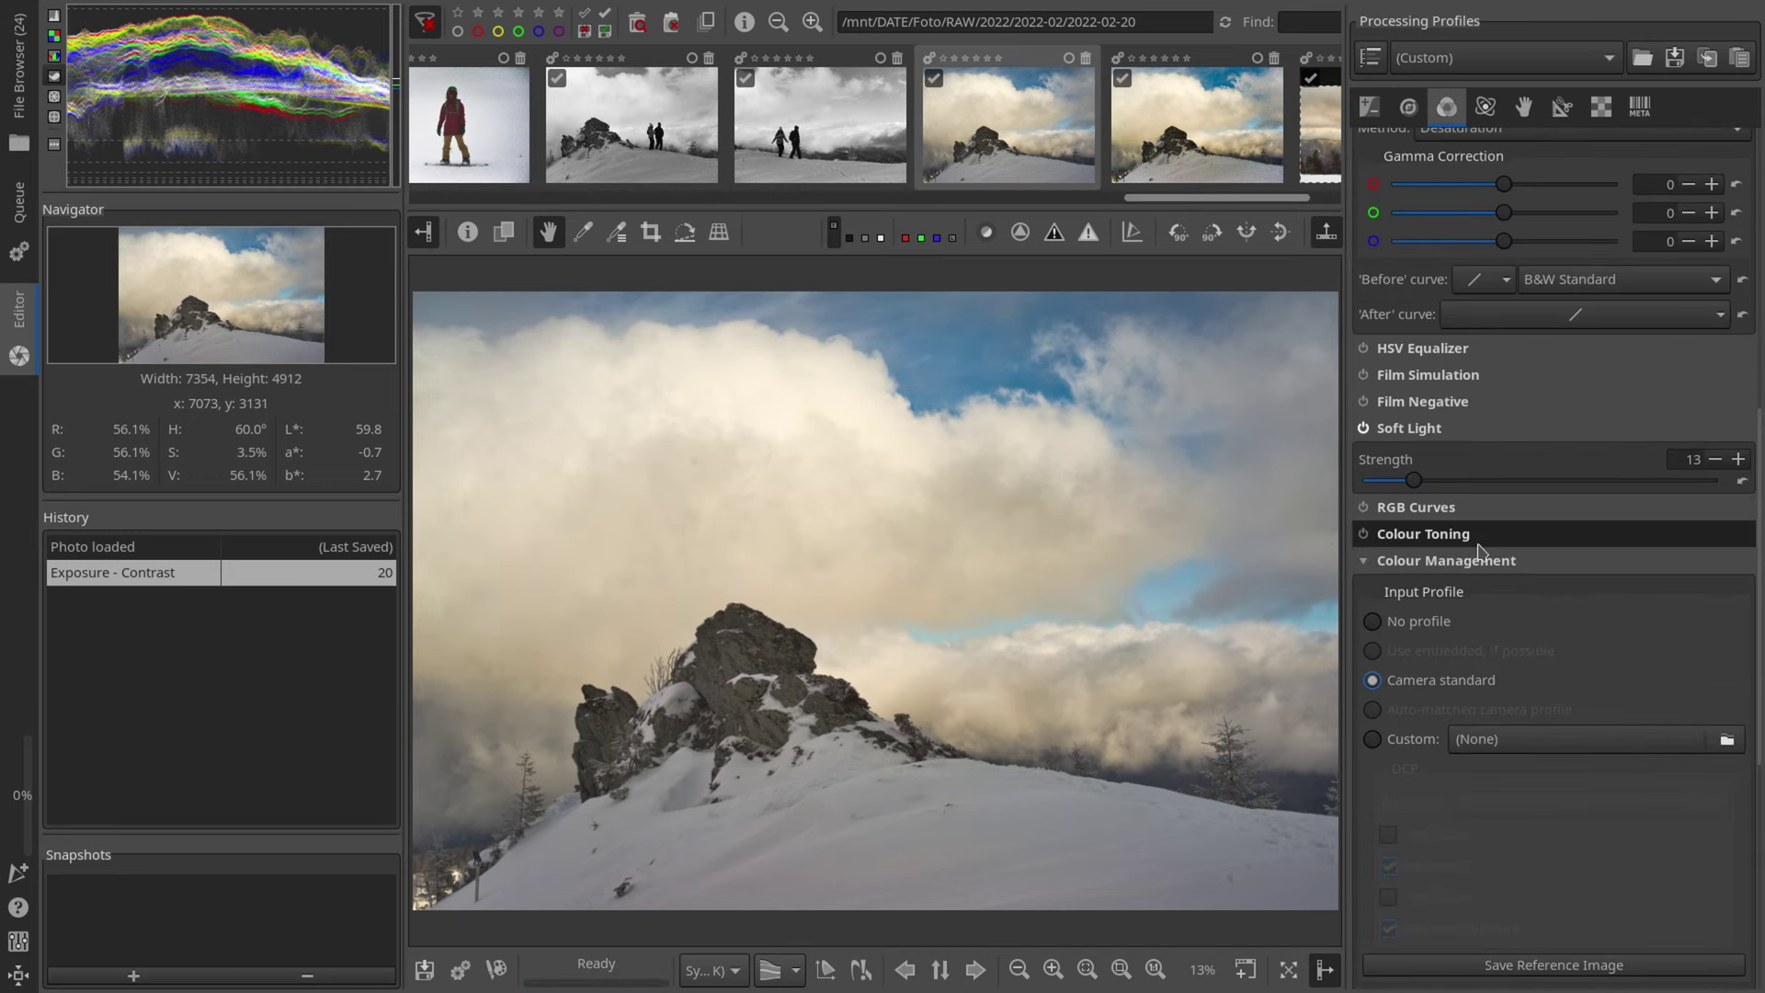
left_click(1402, 542)
left_click(1577, 477)
left_click(1576, 455)
mouse_move(1544, 685)
left_mouse_down()
mouse_move(1560, 617)
mouse_move(1557, 657)
left_mouse_up()
Step: Turn on Haze Removal among the detail adjustments
left_click(1407, 106)
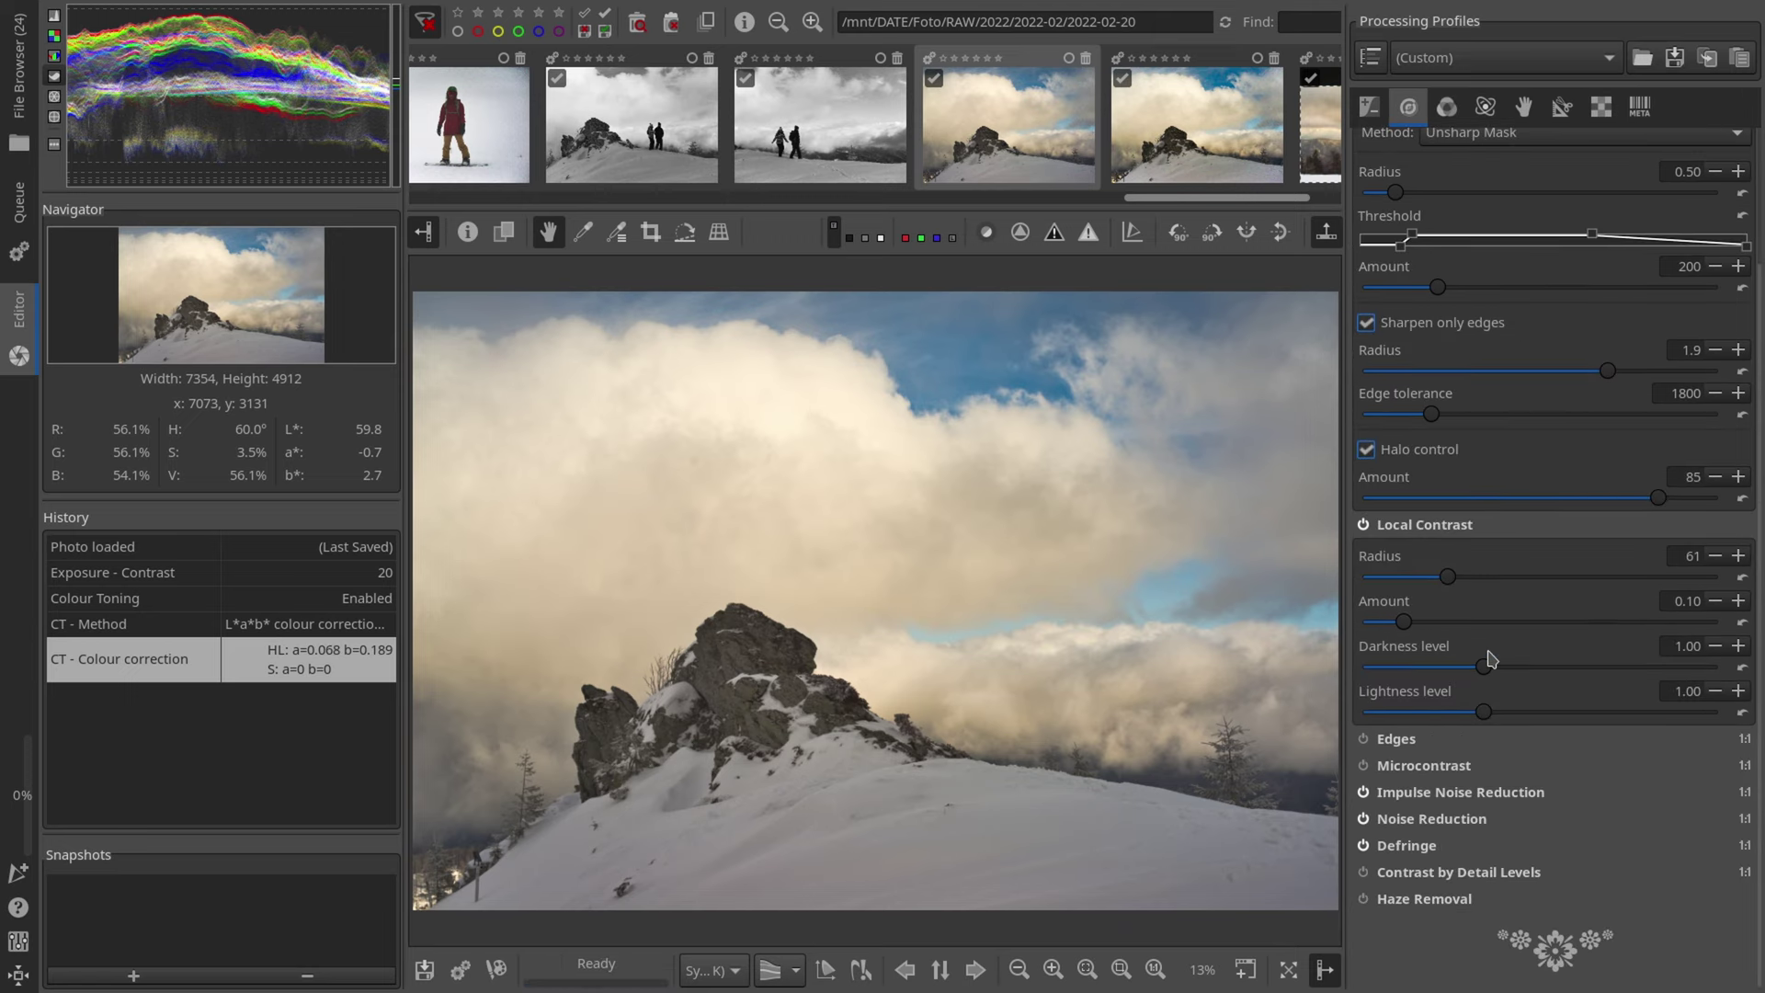
left_click(1424, 898)
scroll(1420, 859, "down", 2)
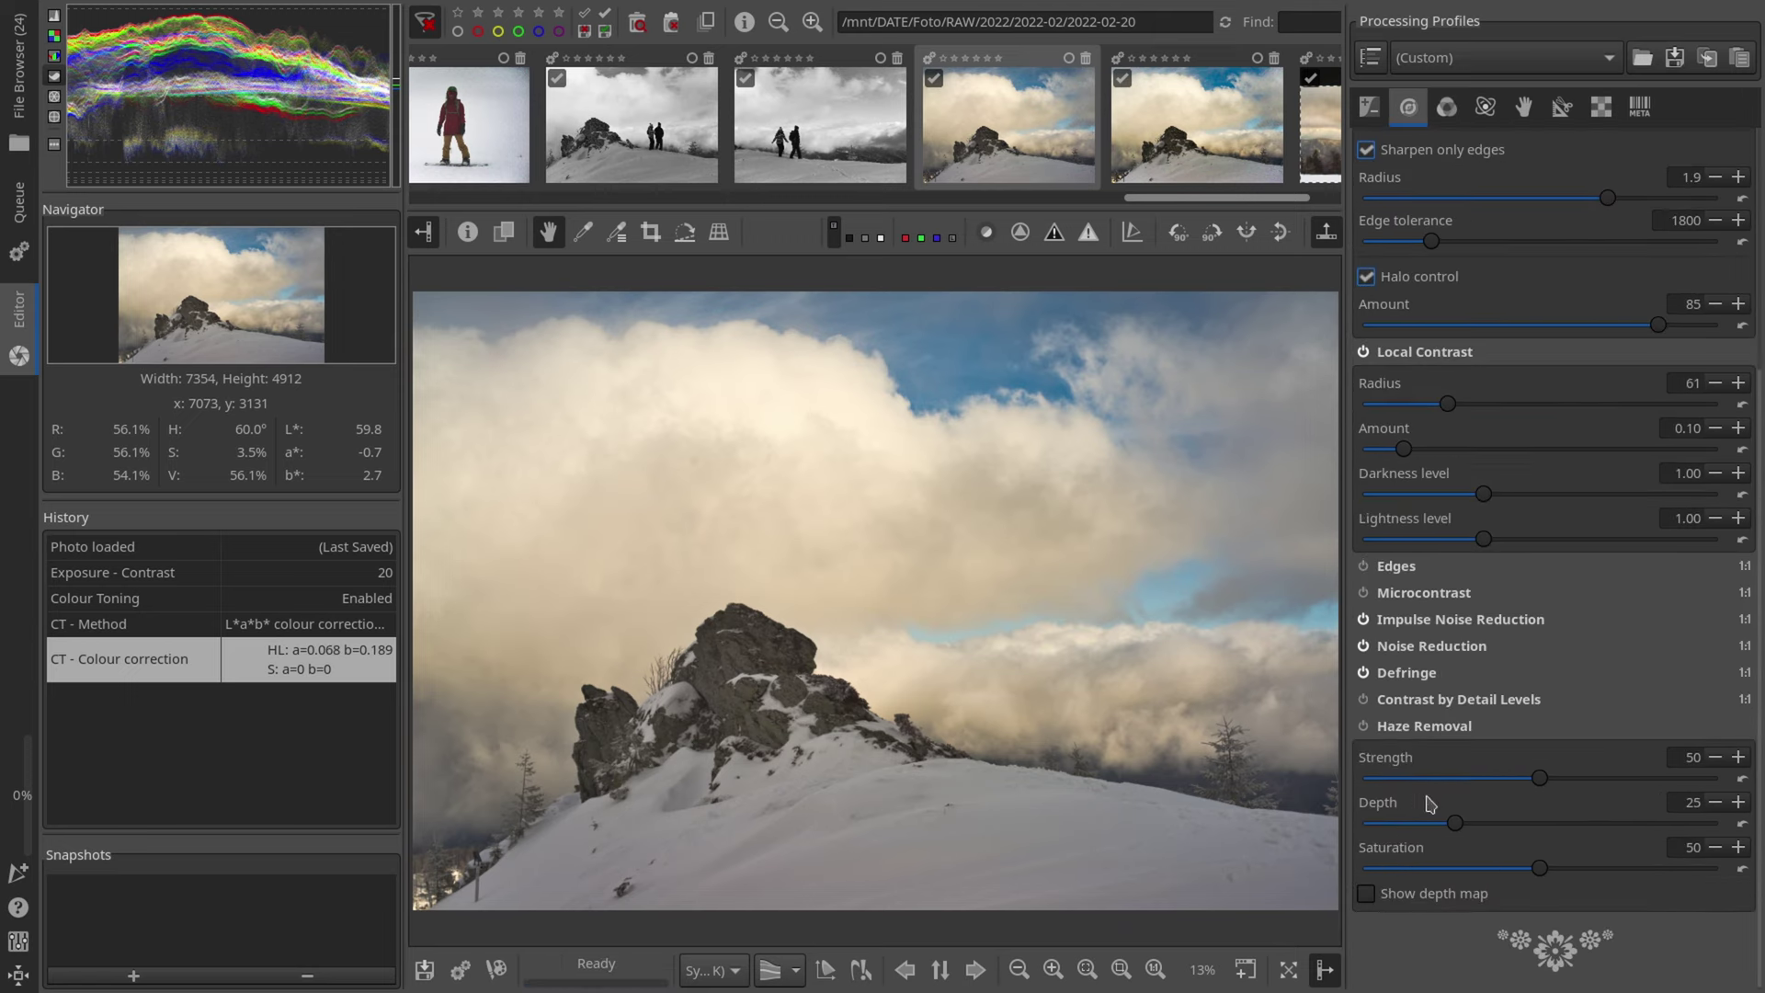
left_click(1363, 726)
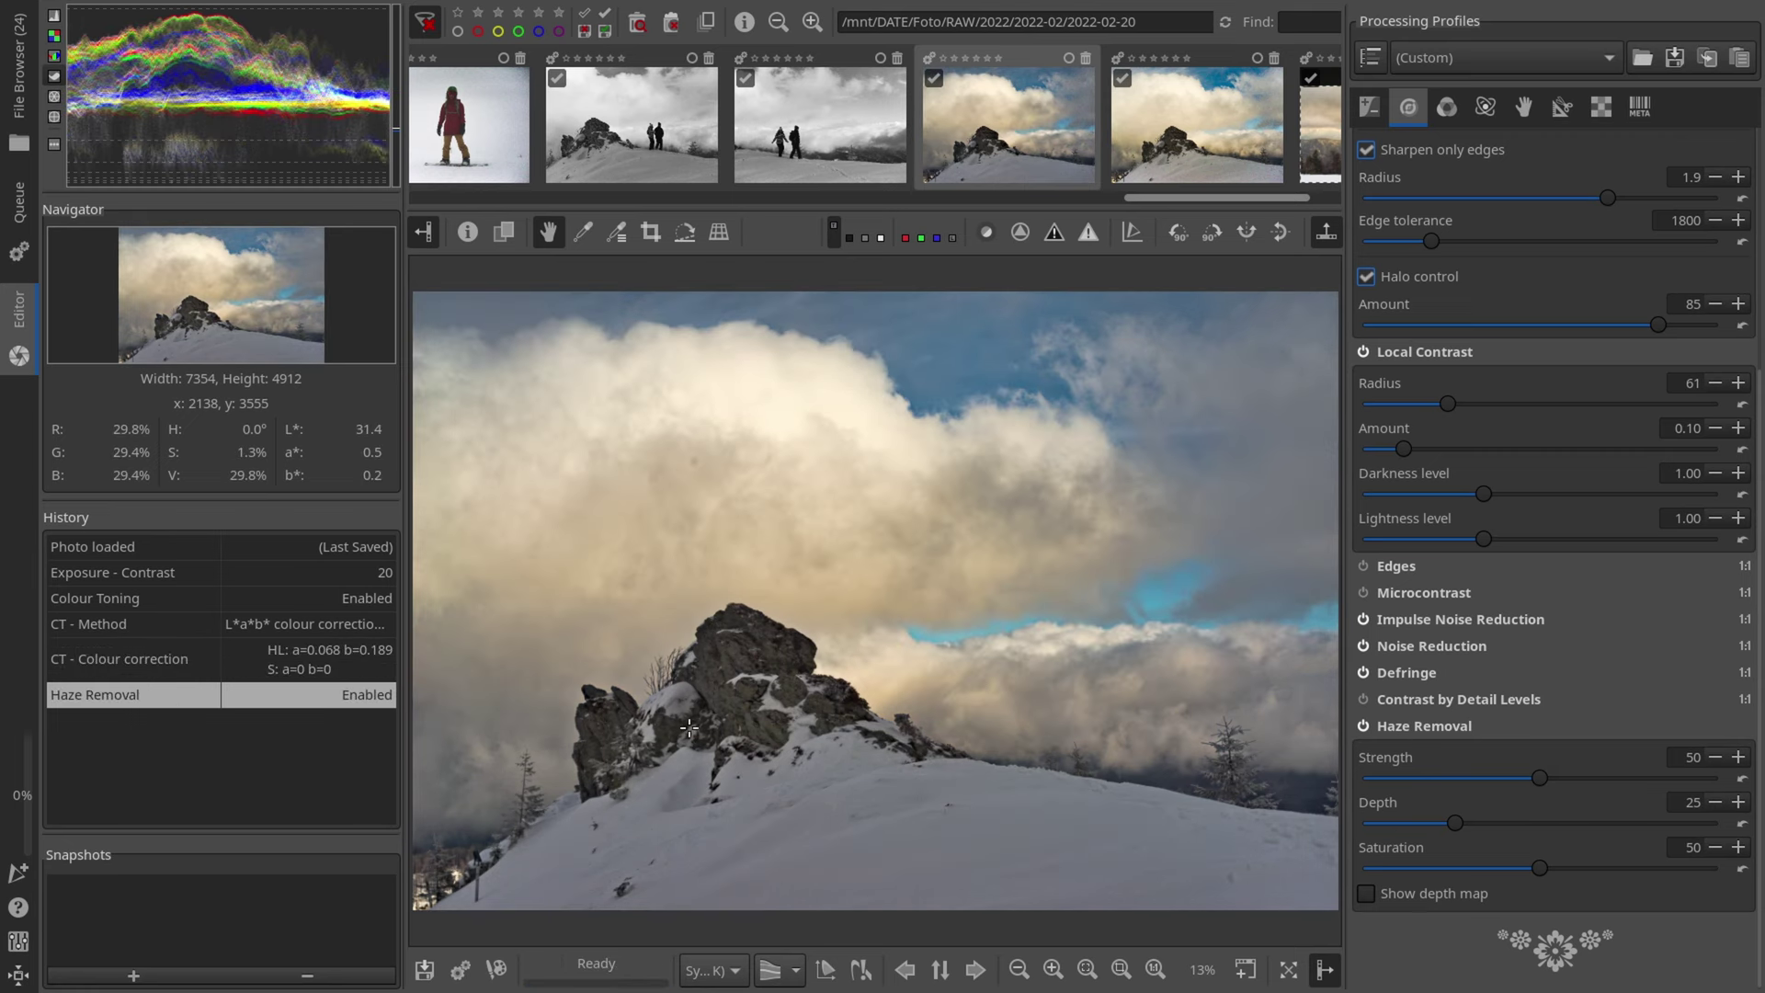
Step: Set the Haze Removal strength to 12 and compare the rock and snow with the adjustment off and on
scroll(639, 689, "up", 4)
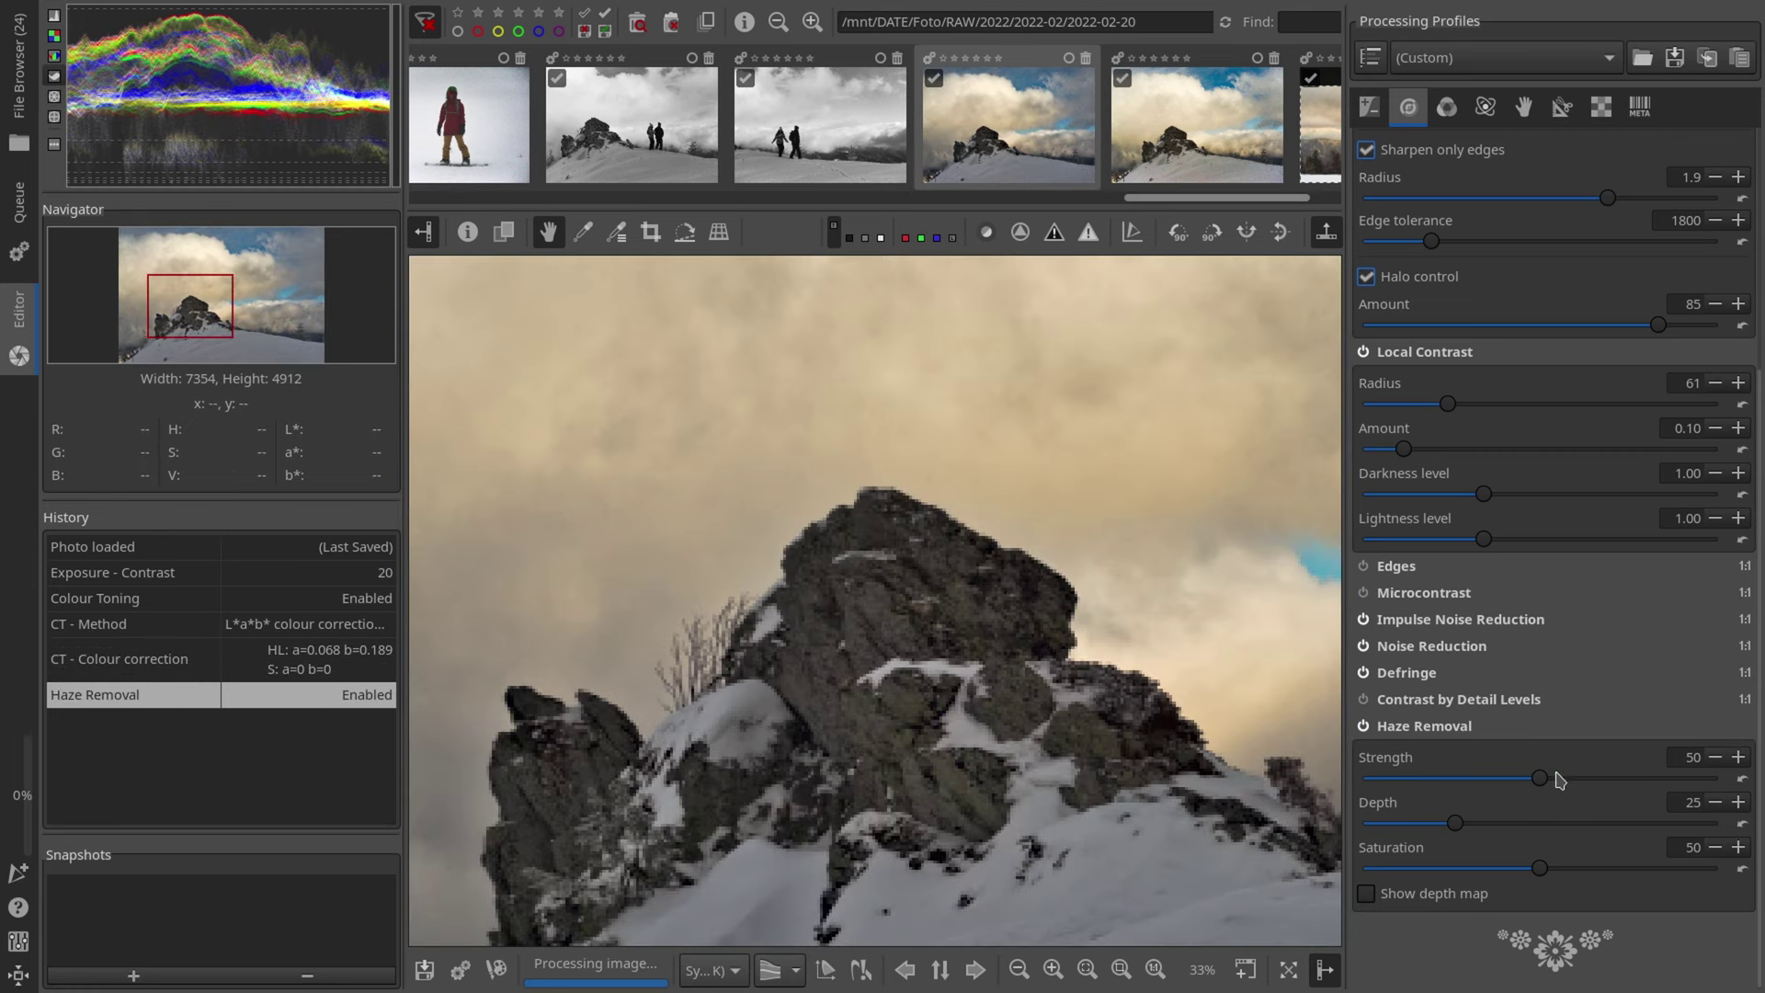
left_click_drag(1539, 778, 1370, 777)
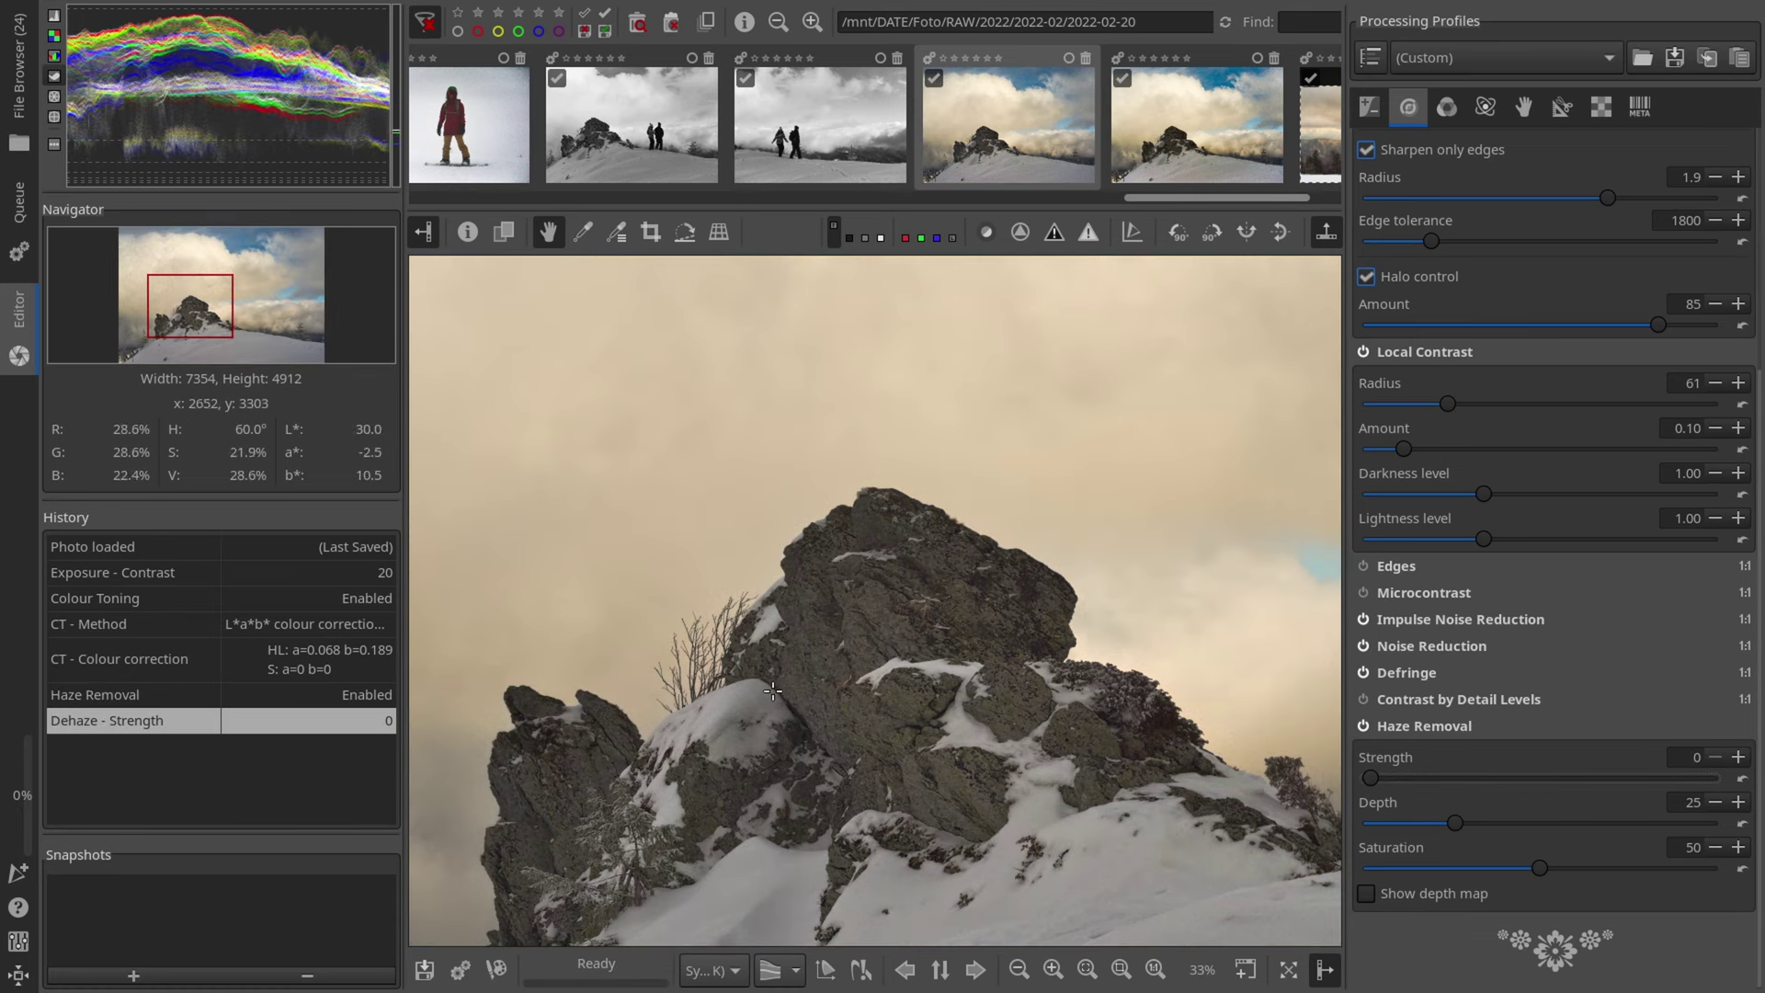
scroll(1236, 698, "down", 2)
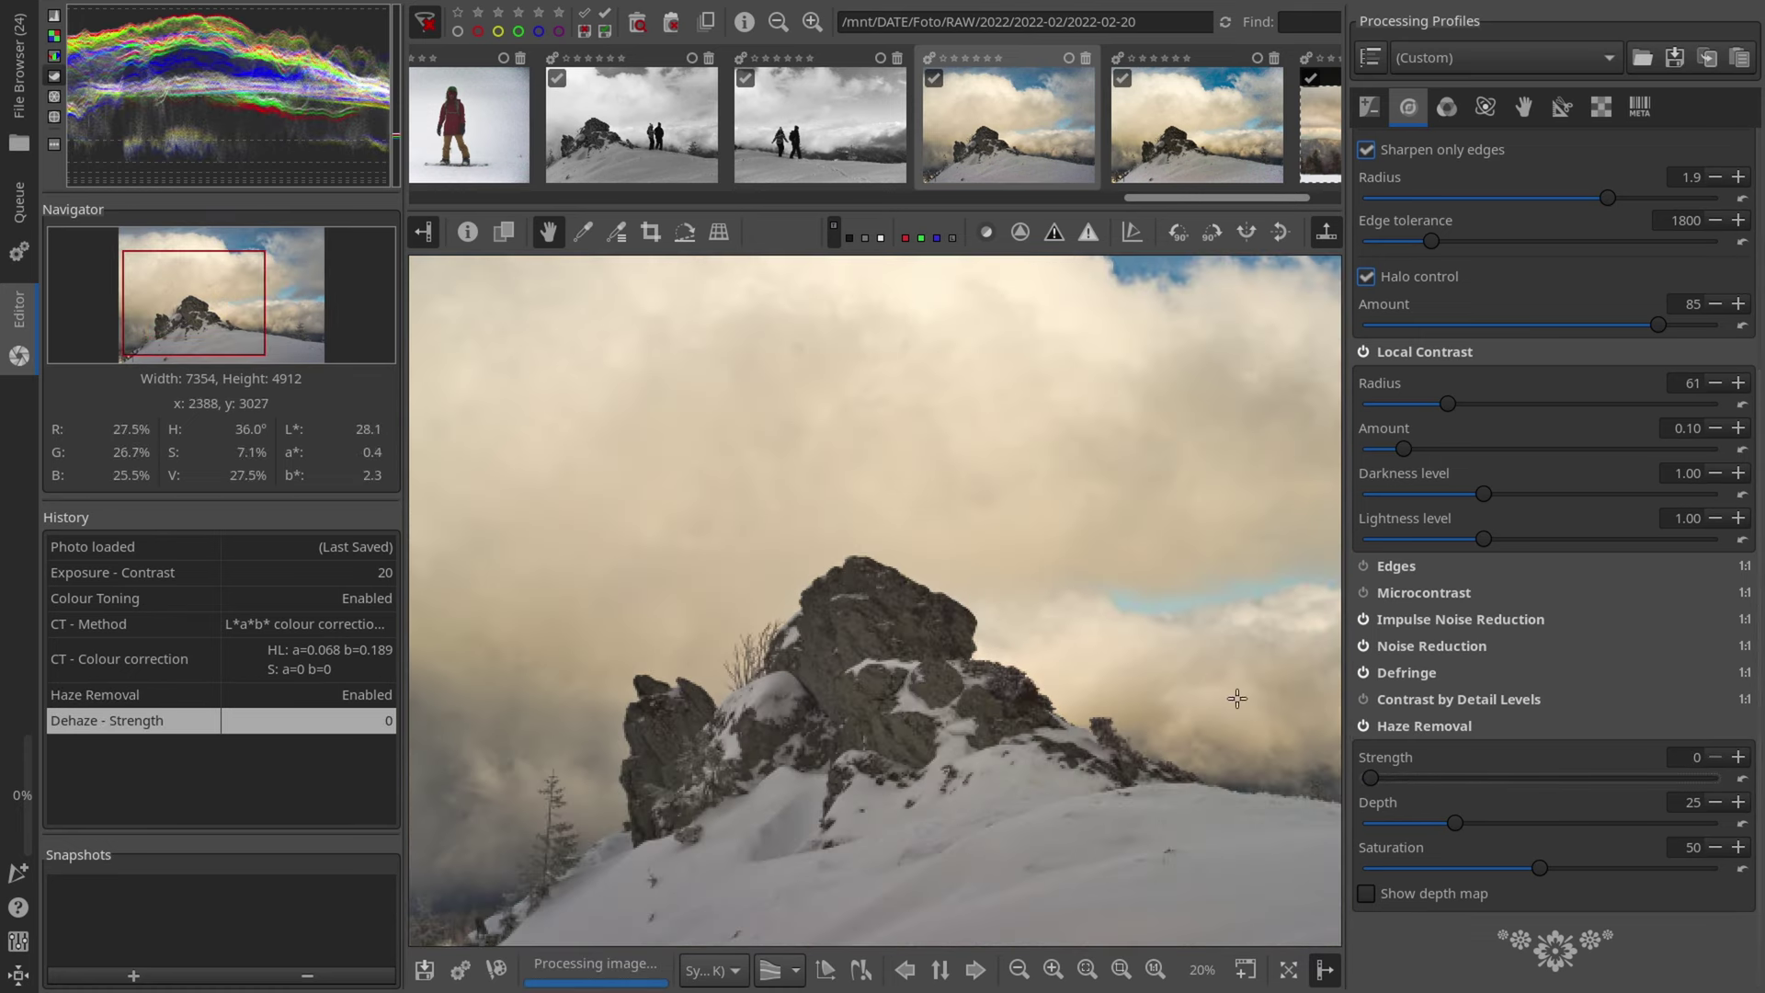
left_click(1396, 781)
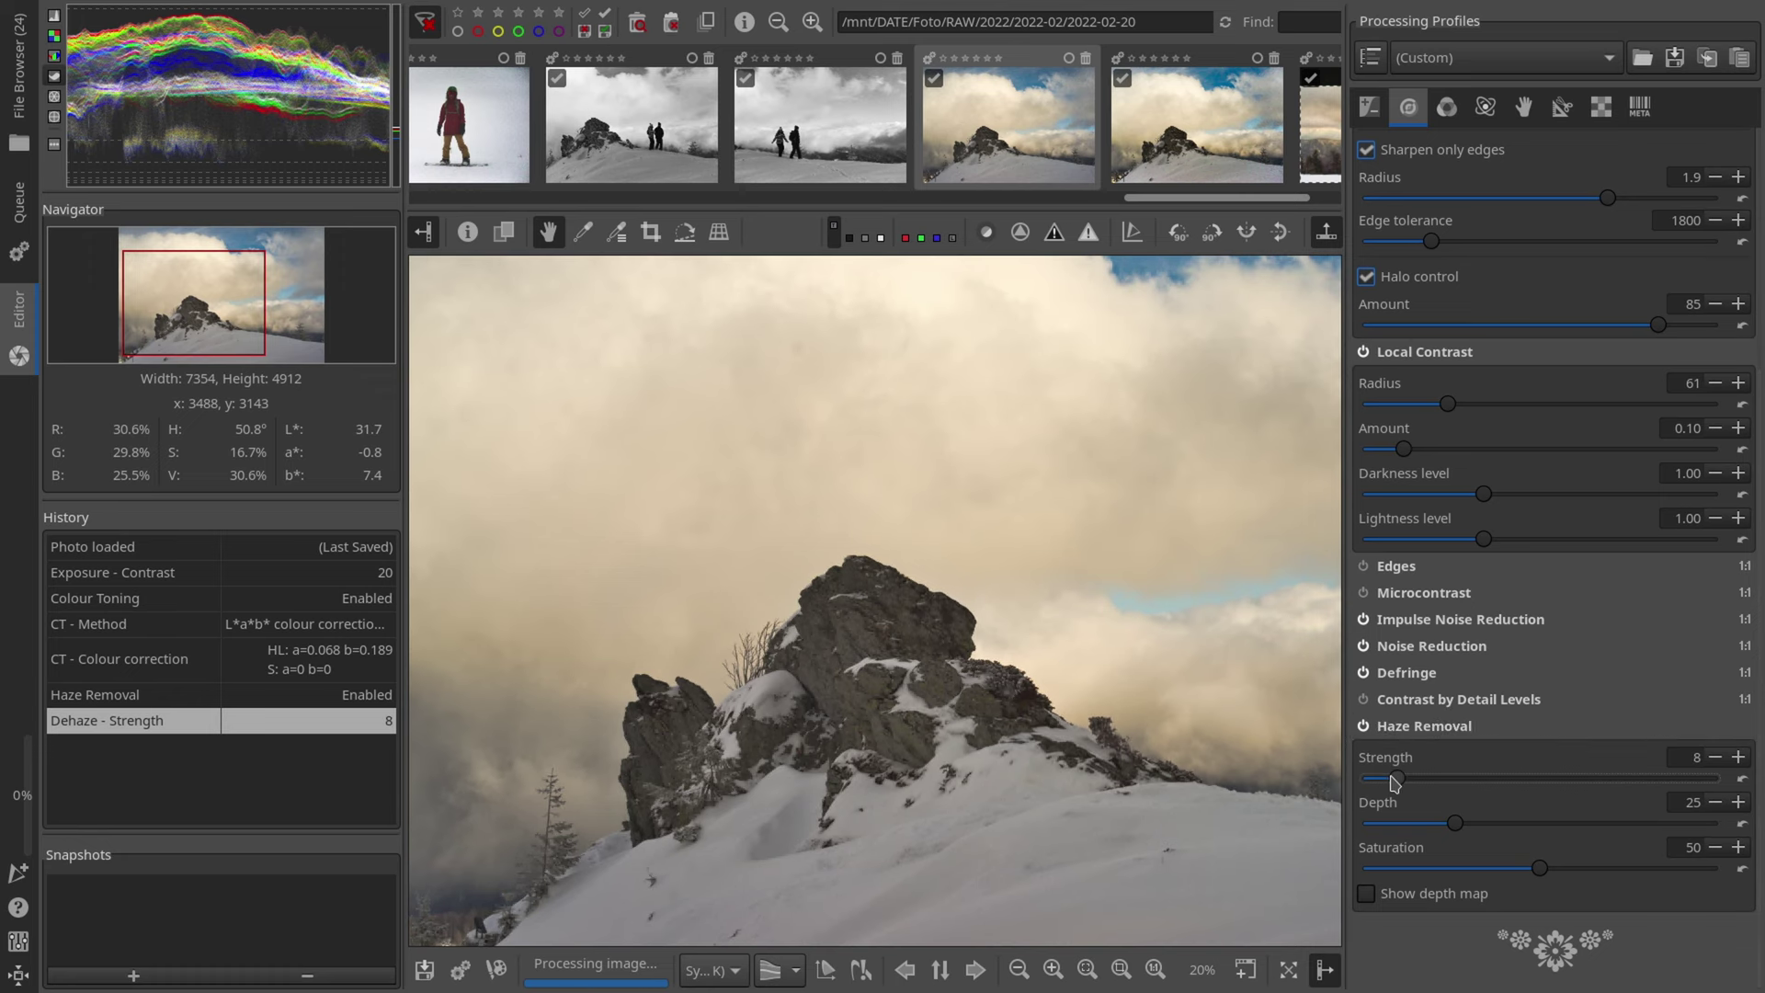
left_click(1404, 779)
scroll(1423, 783, "up", 2)
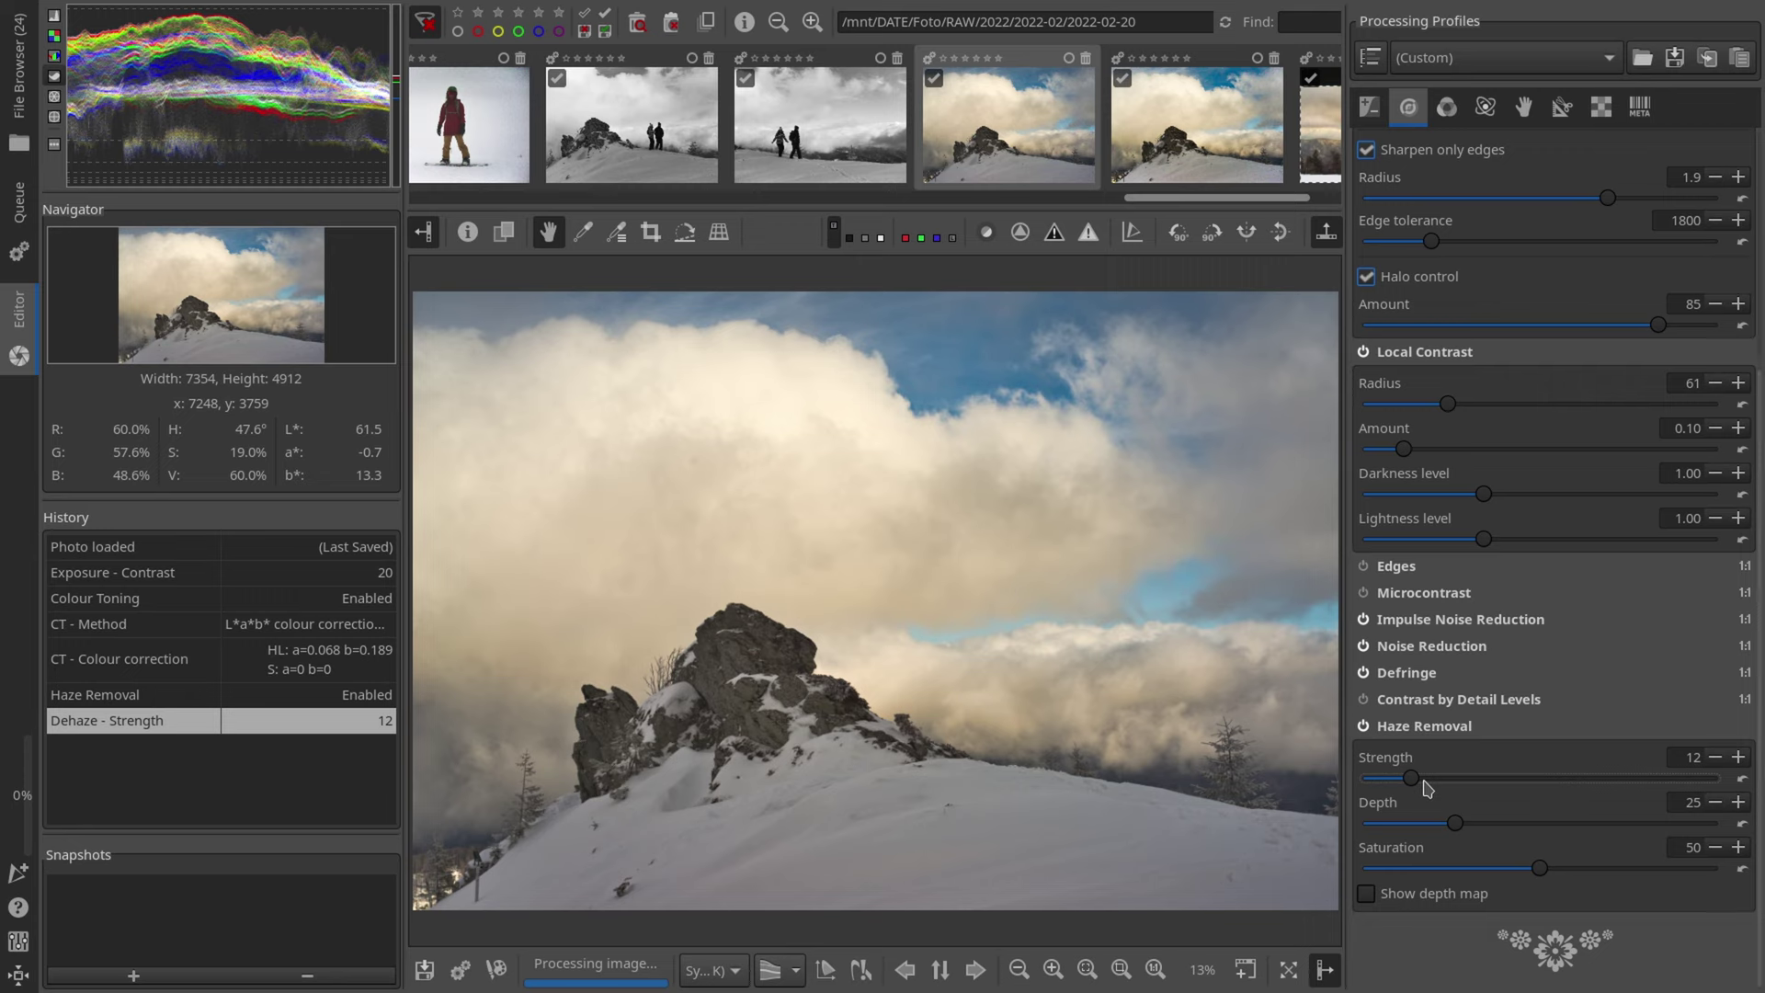
left_click(1364, 729)
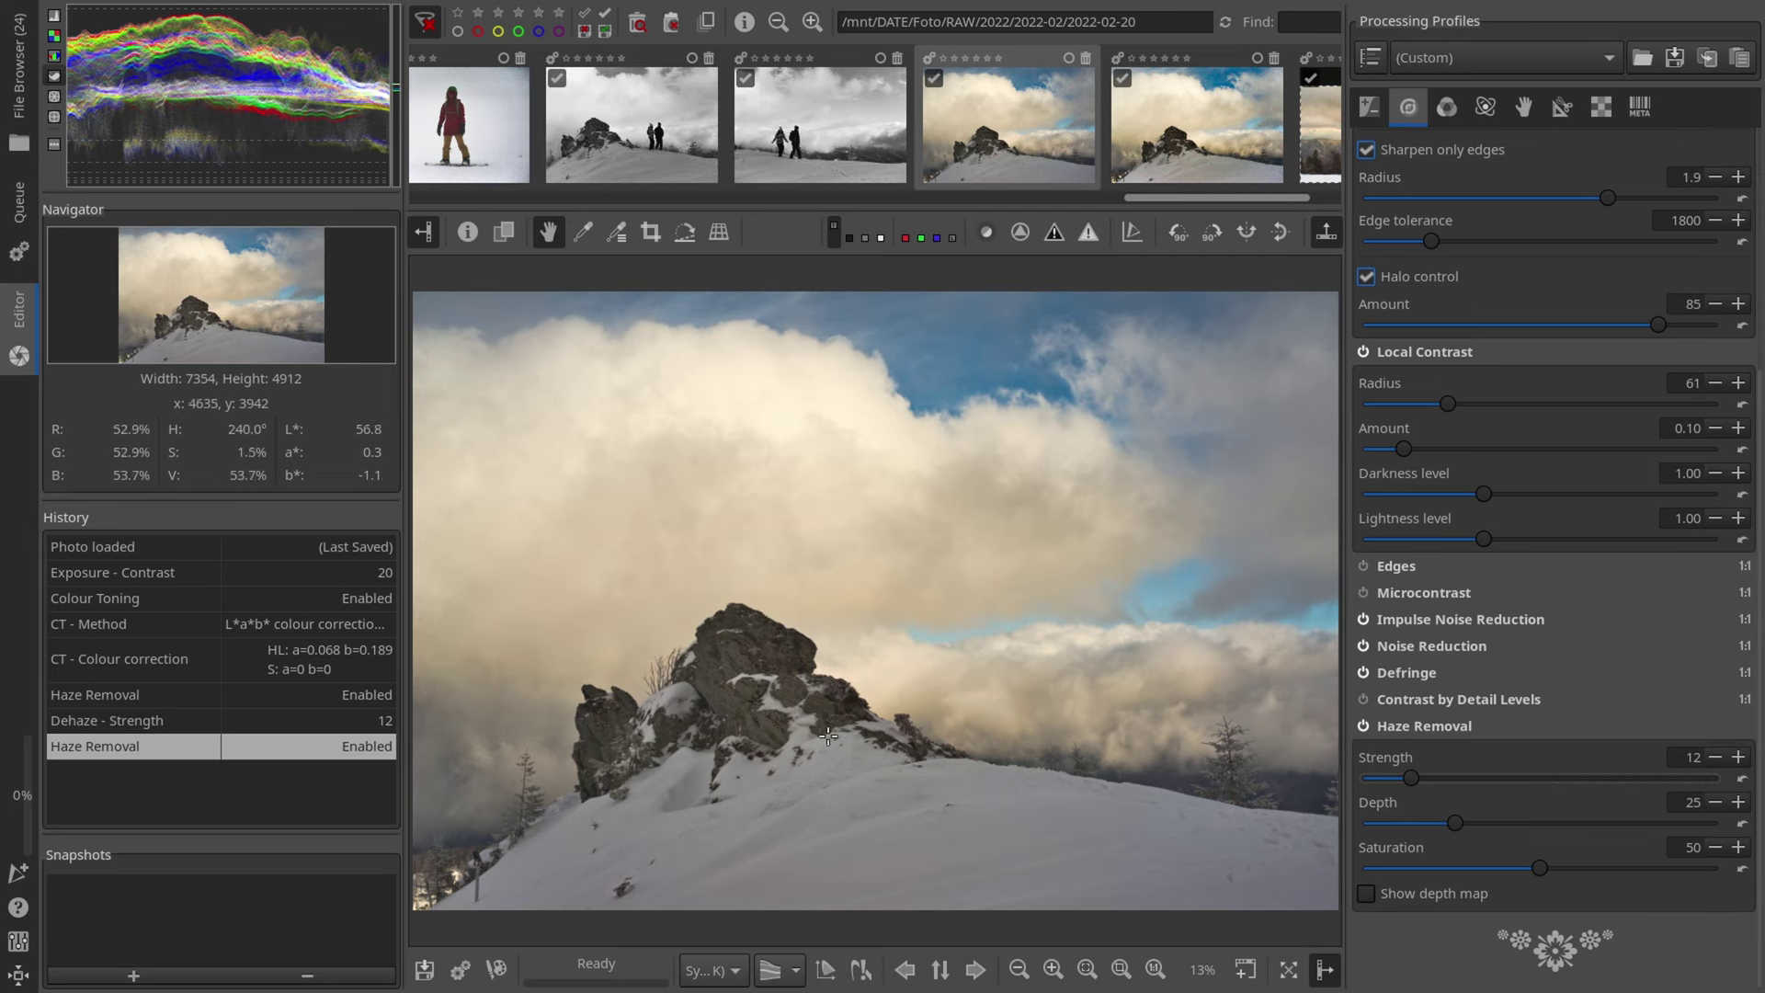
scroll(813, 693, "up", 2)
left_click_drag(696, 780, 756, 819)
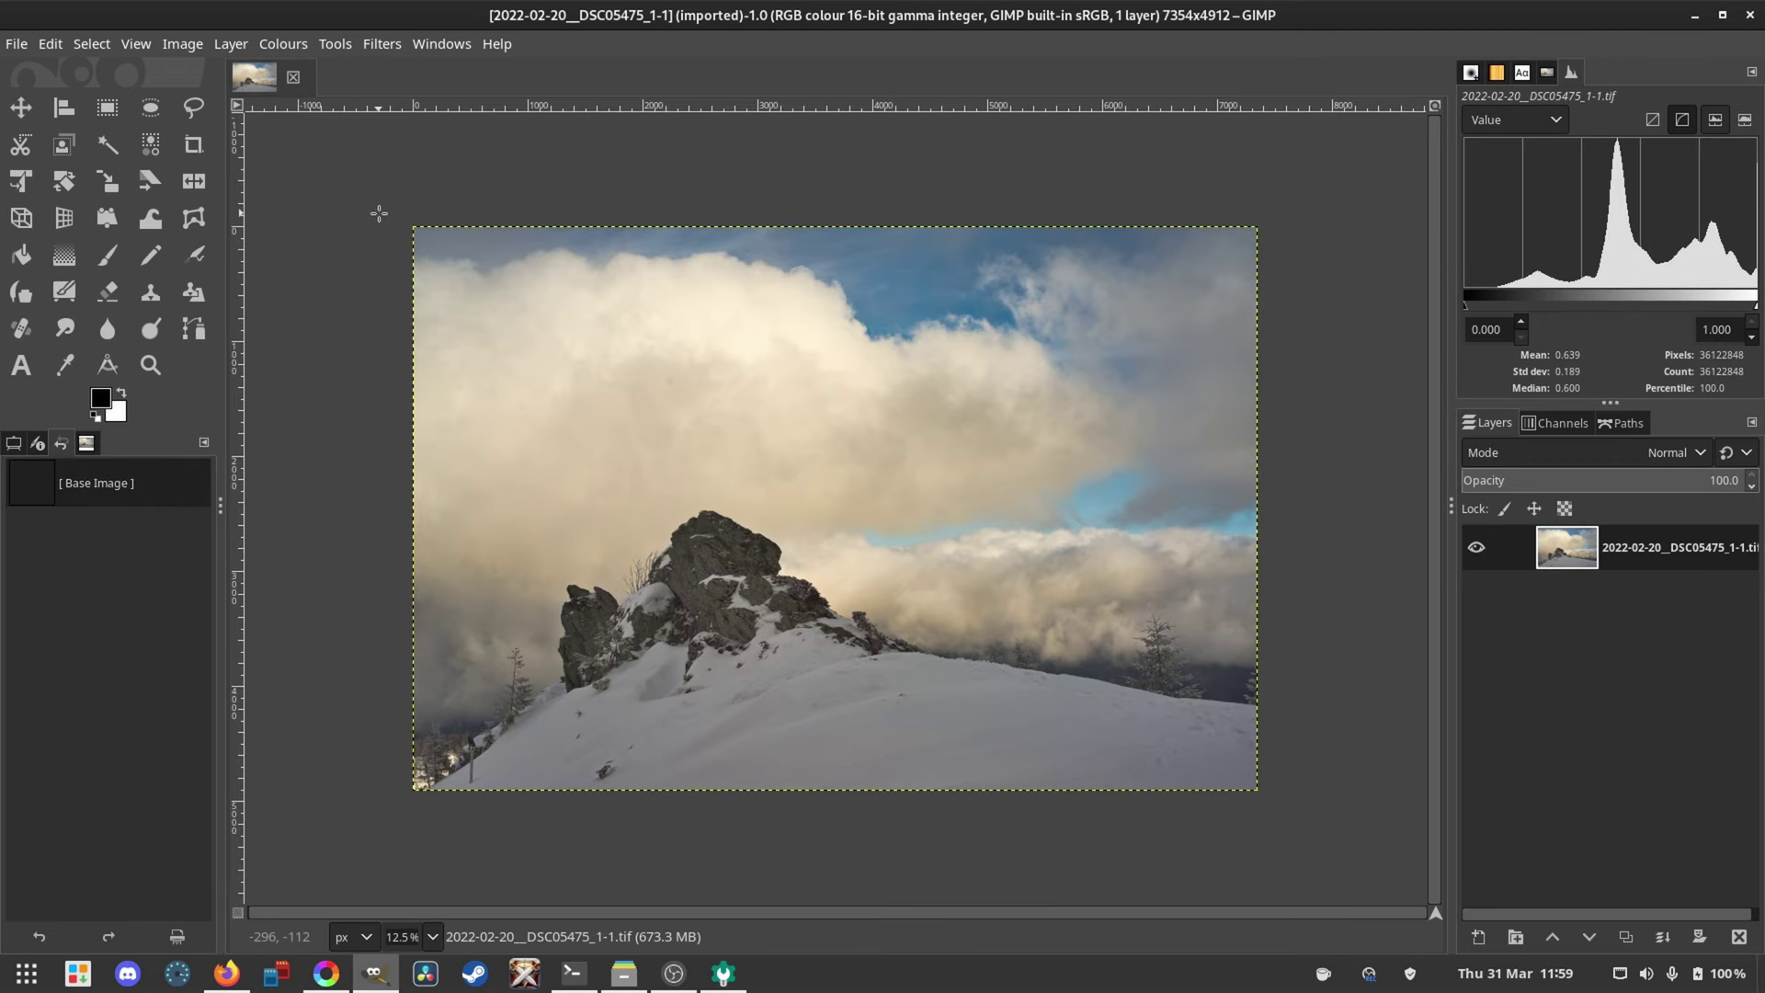
Step: In GIMP, raise the black input level of the exported TIFF with Levels and transfer the settings to Curves
key("ctrl+shift+j")
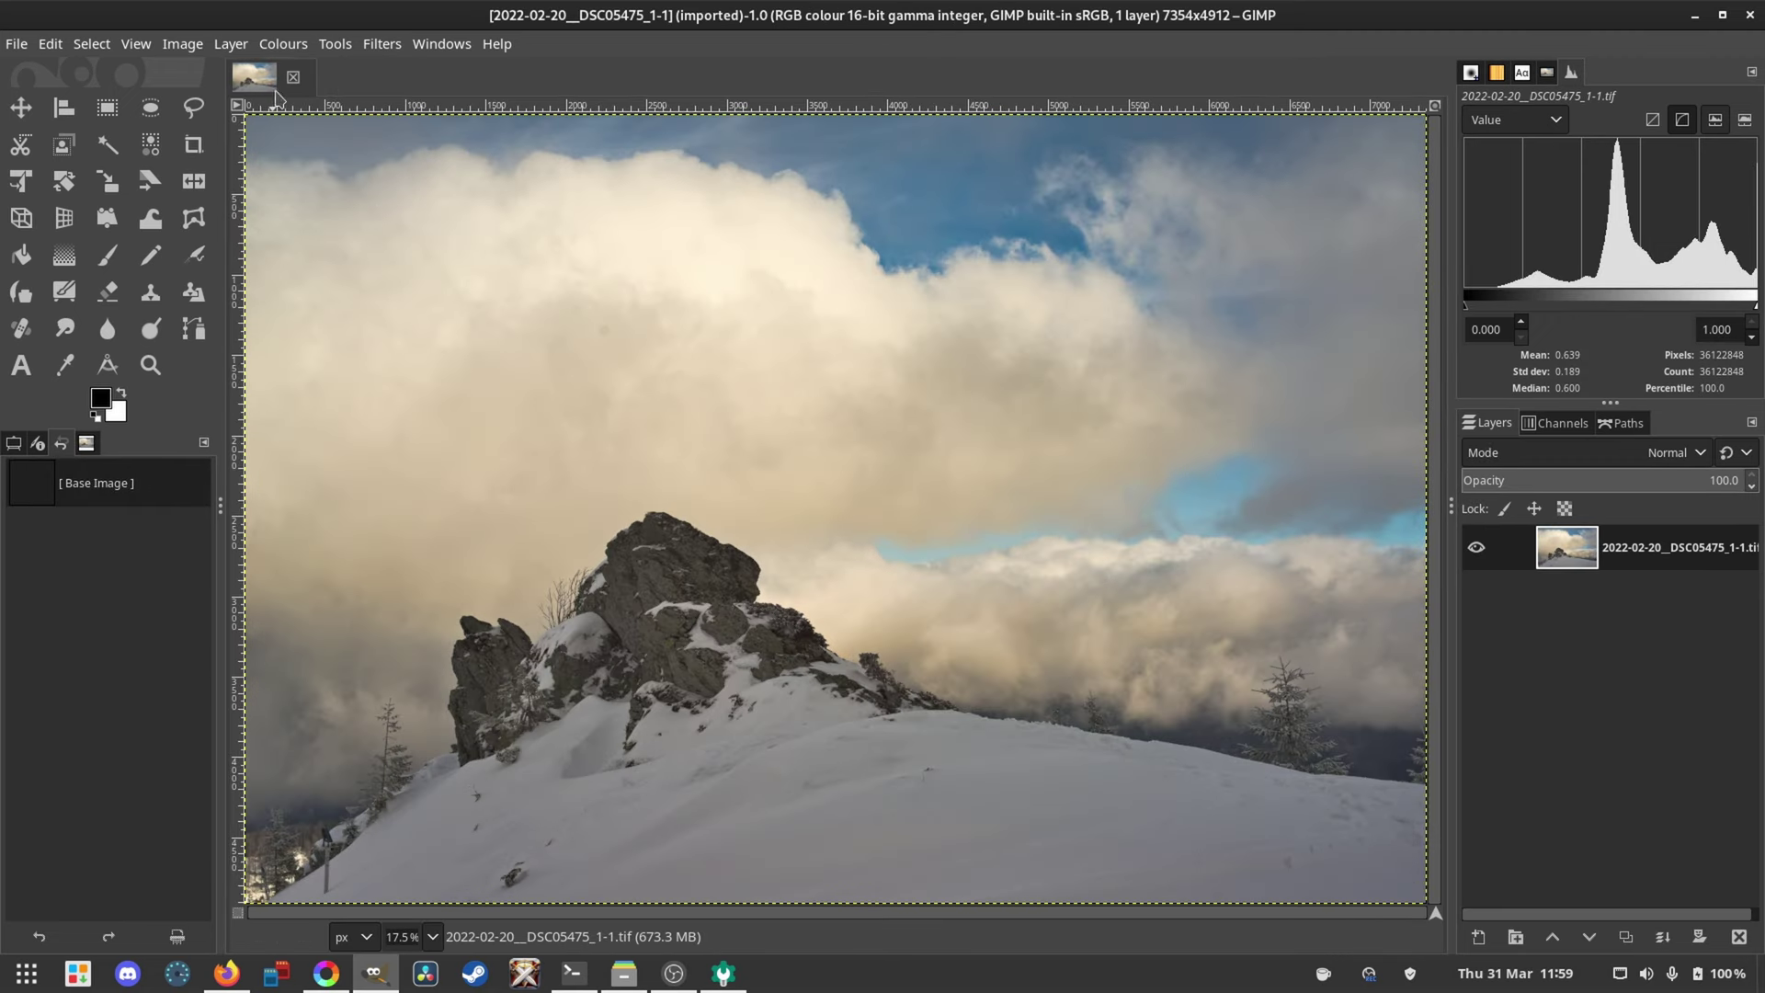
left_click(283, 43)
left_click(312, 293)
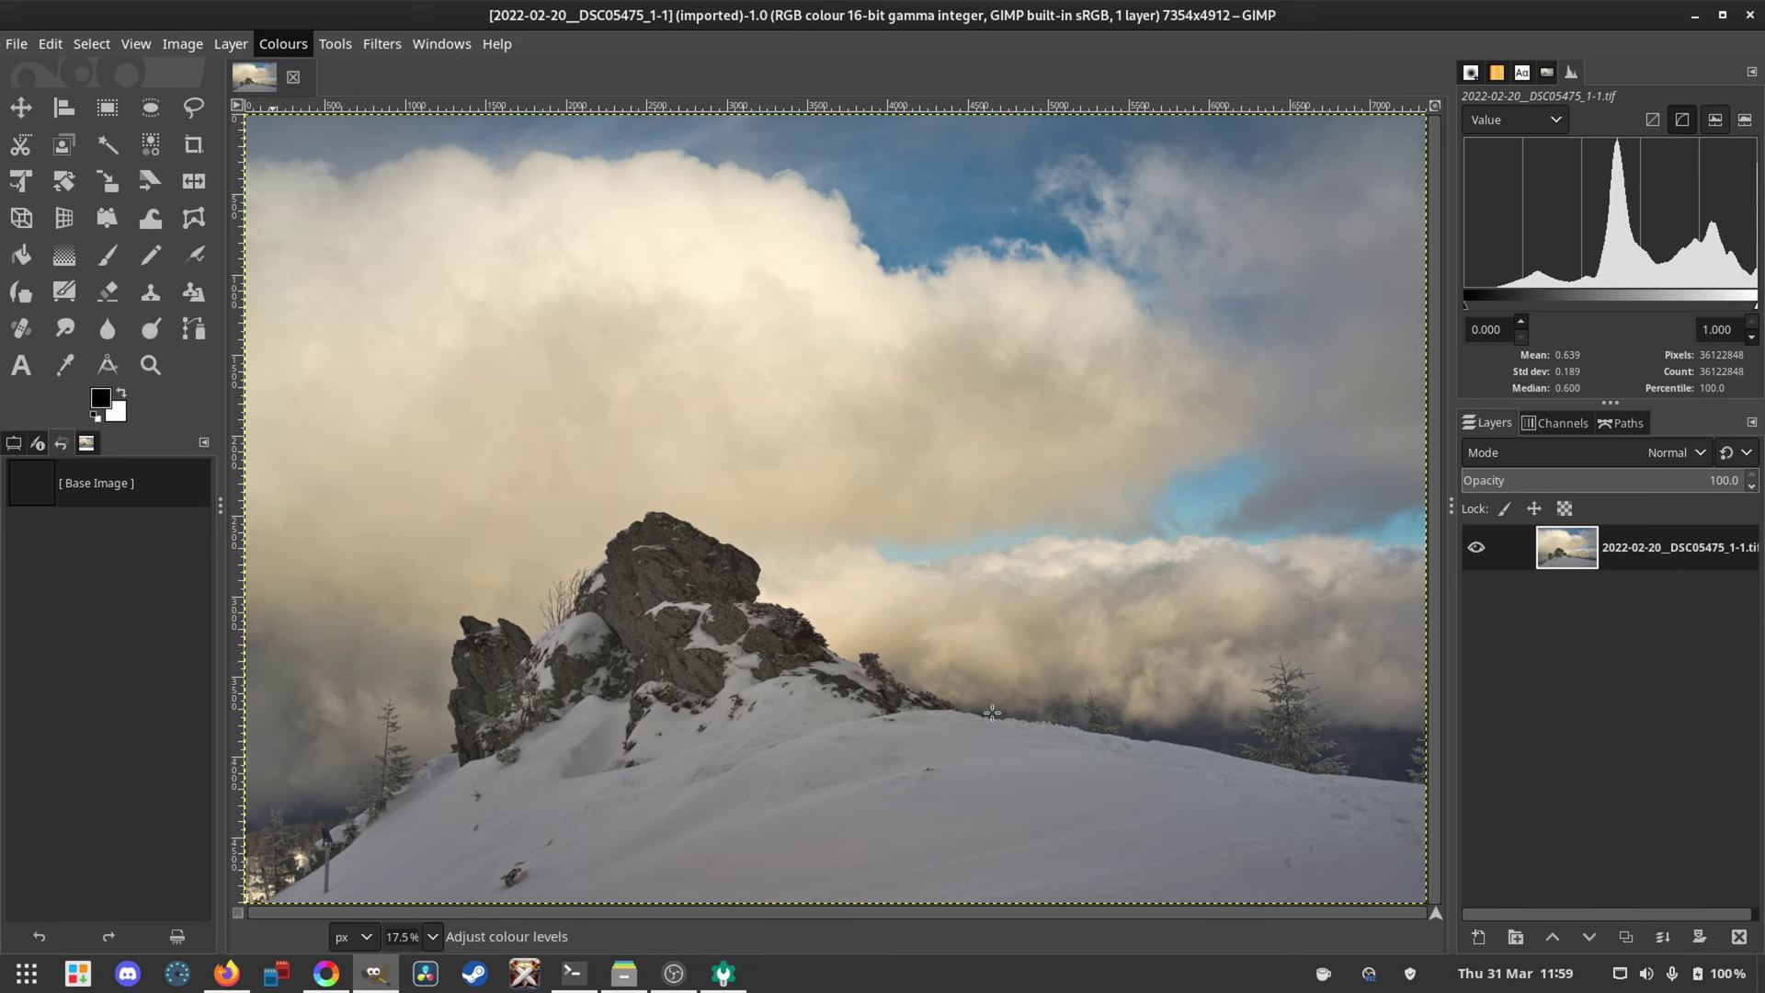
left_click_drag(1290, 453, 1295, 455)
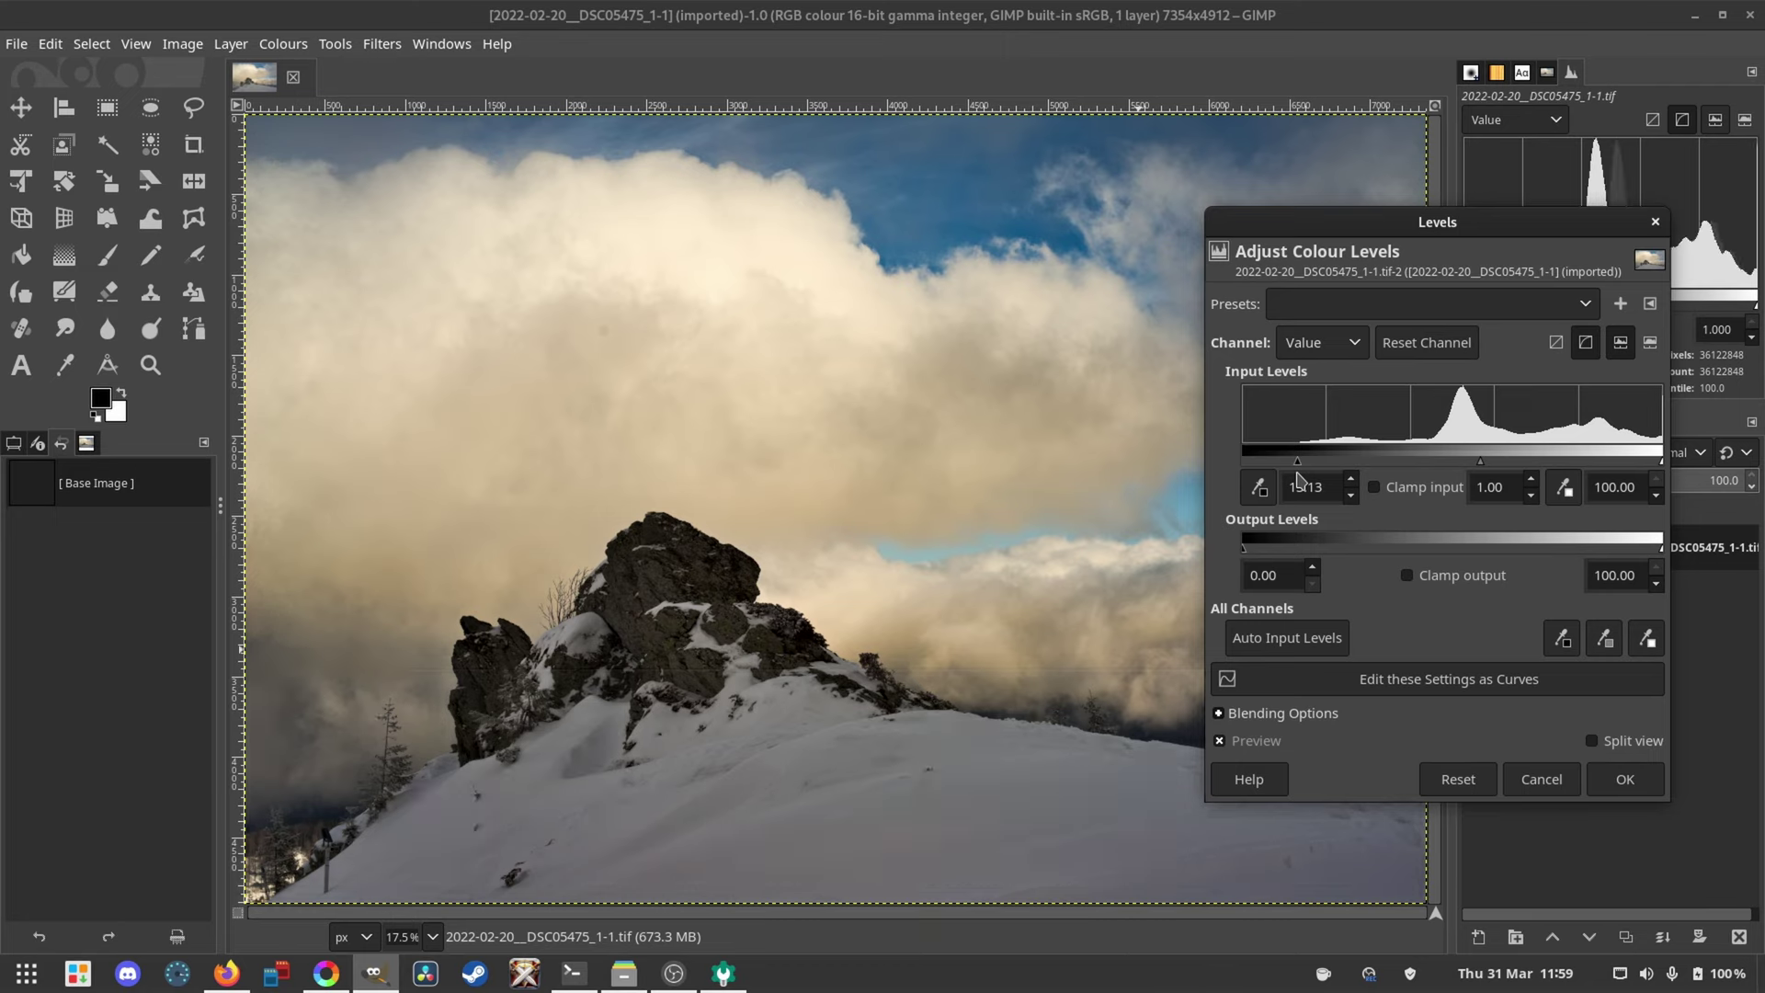
left_click(1403, 678)
Step: Move the curve's black point to input 10.05, add a point at input 28.21 and output 26.95, and apply the curve
left_click_drag(1354, 588, 1337, 591)
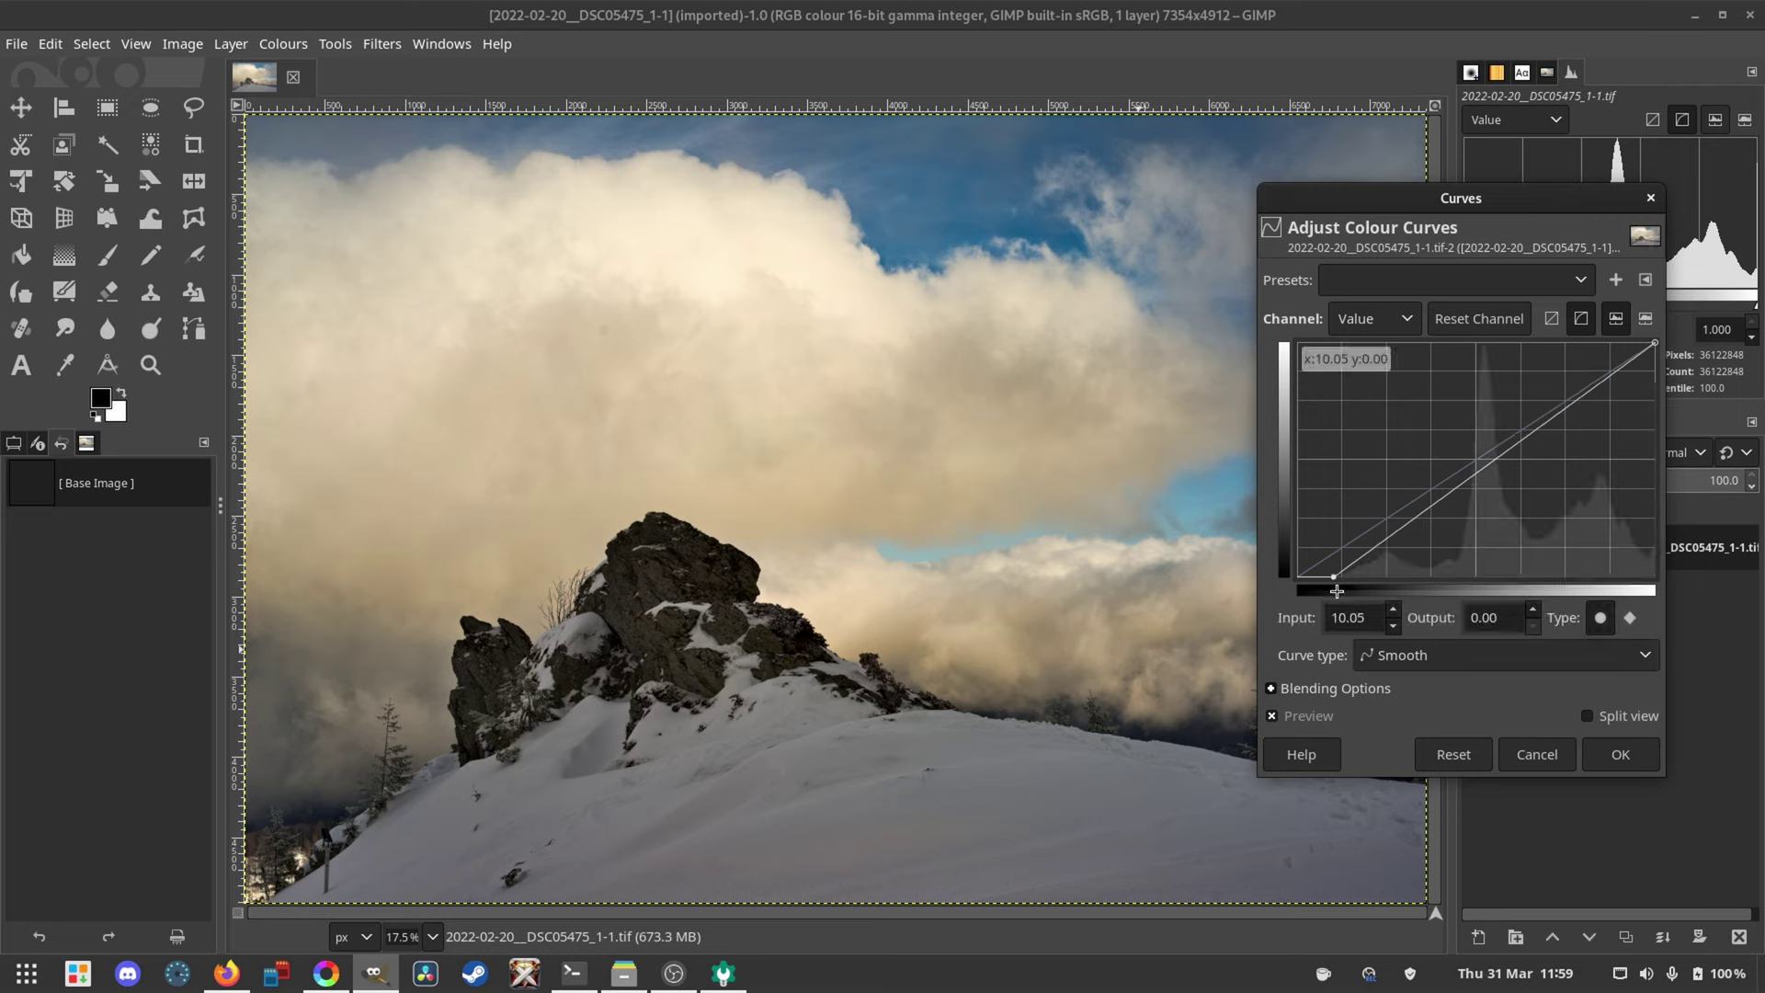
left_click(1399, 514)
left_click_drag(1400, 514, 1398, 513)
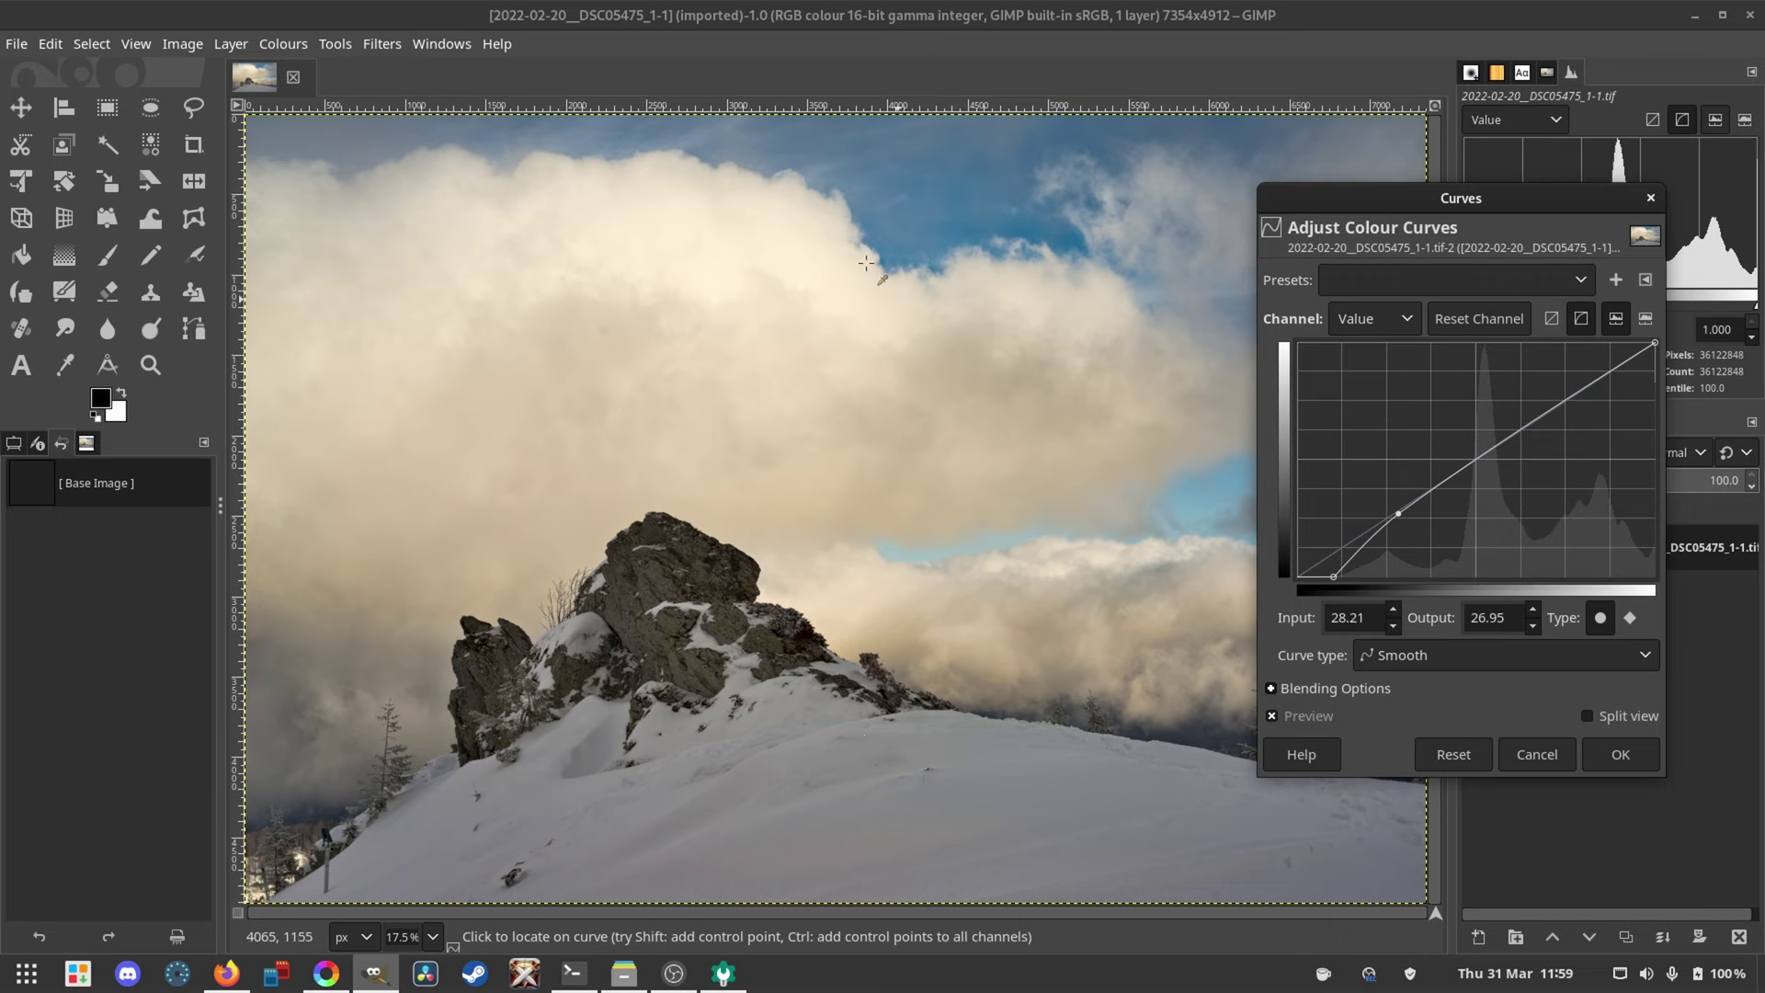
left_click(1620, 754)
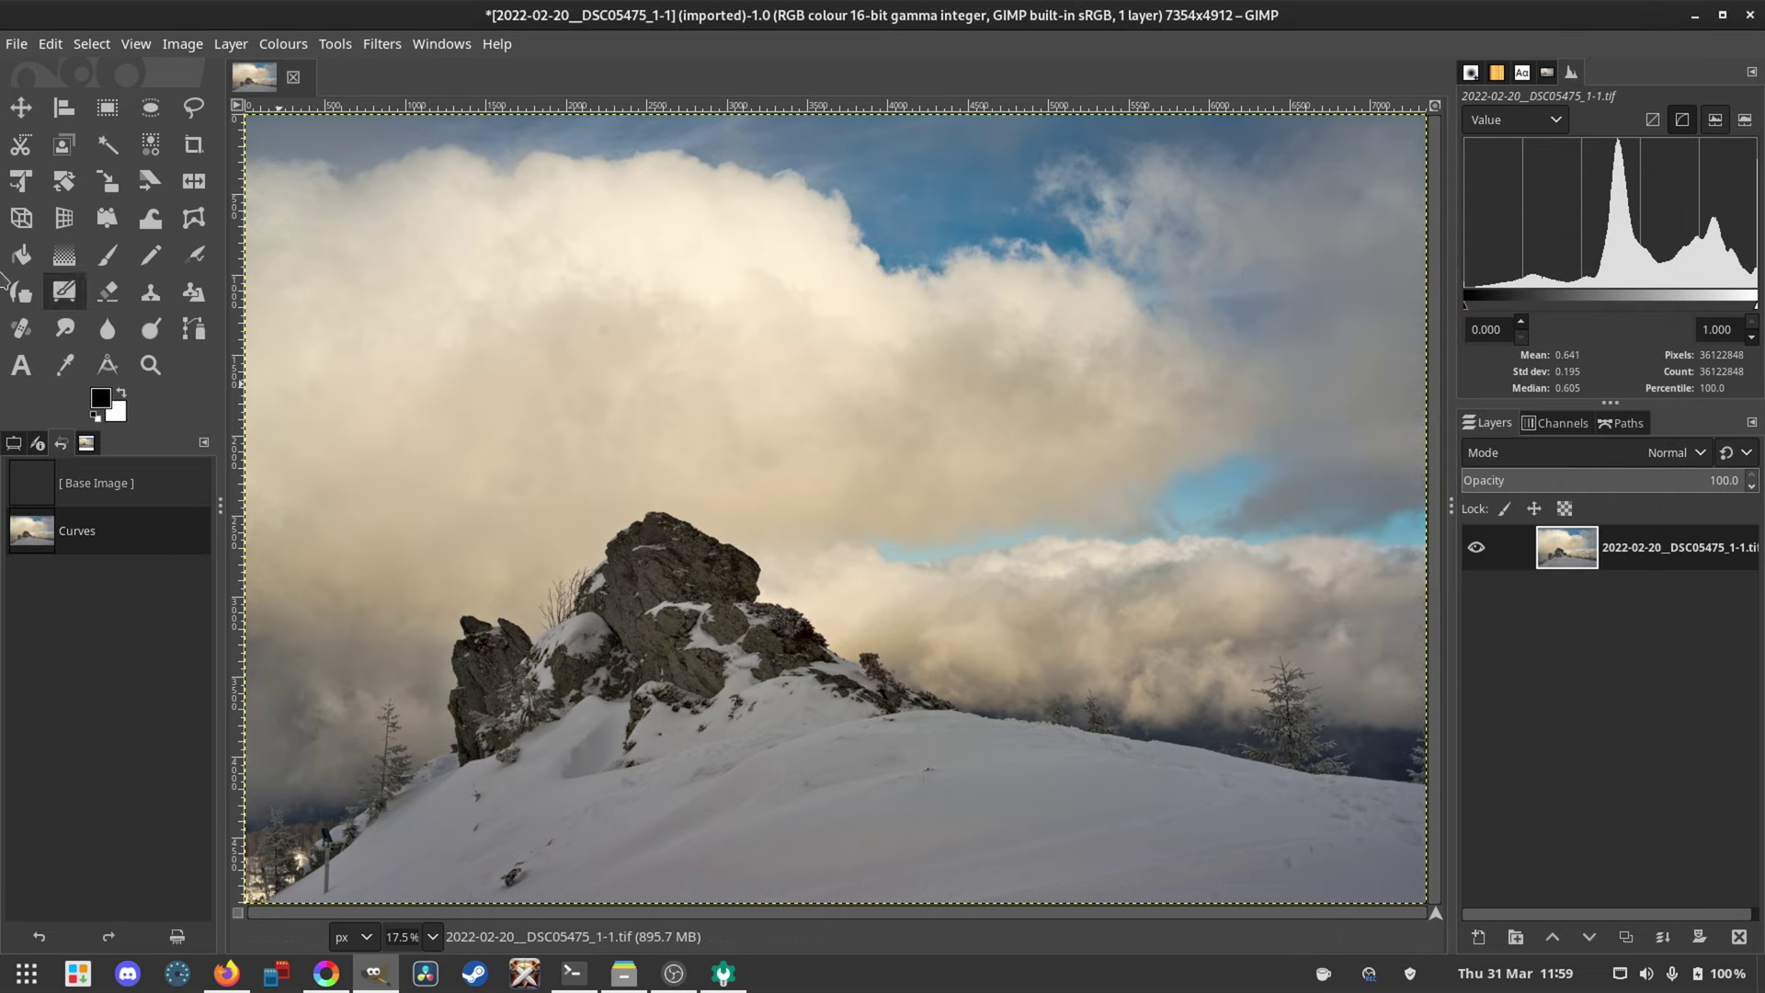
Step: Lower the Highlights value to slightly above -34 with Shadows-Highlights and apply it
left_click(262, 46)
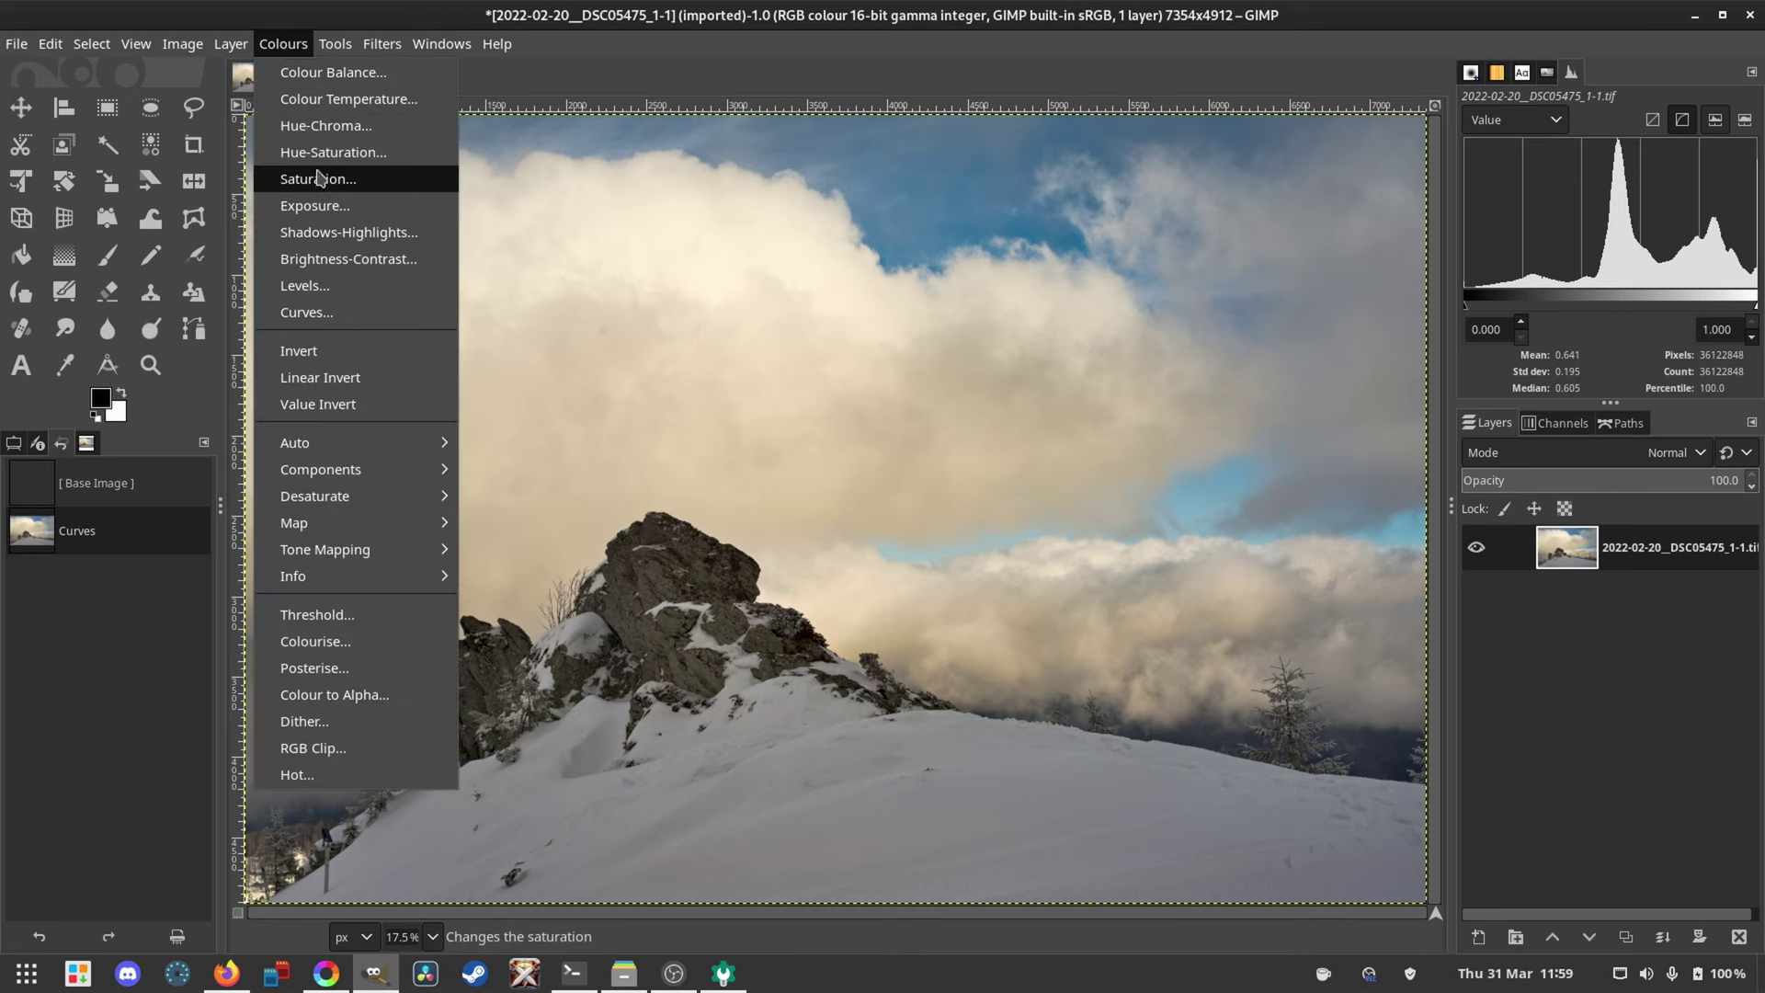
left_click(345, 241)
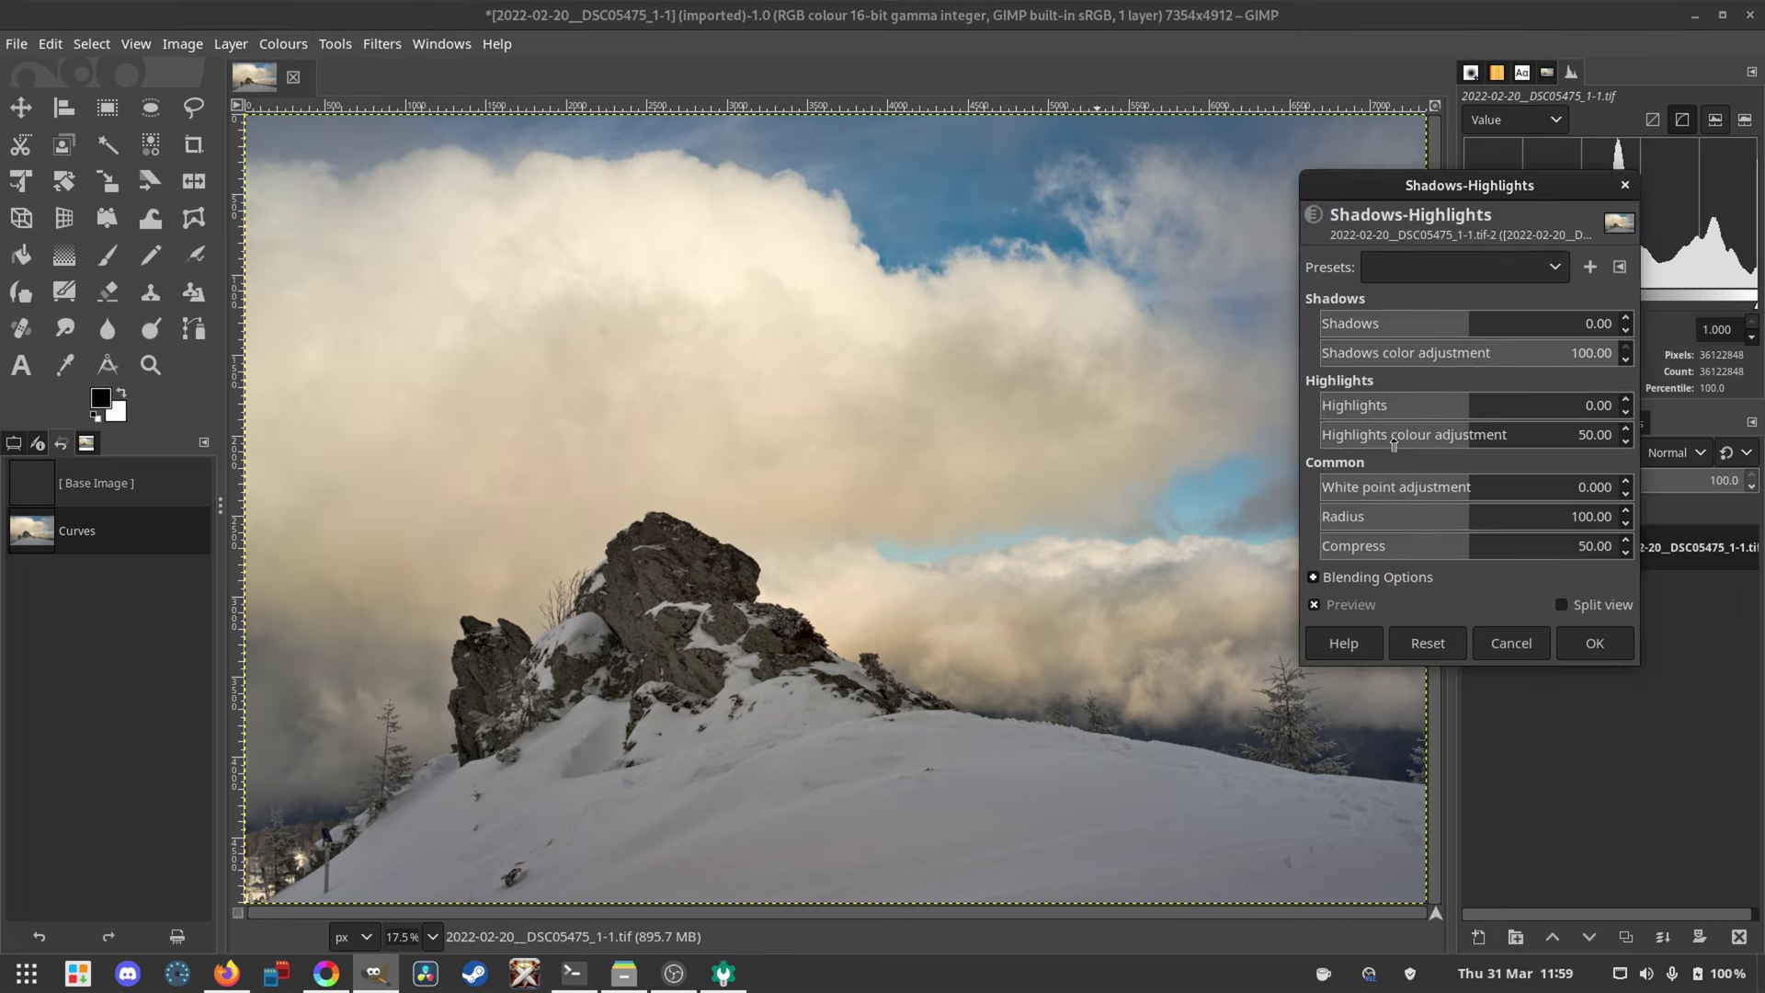
left_click_drag(1443, 408, 1410, 410)
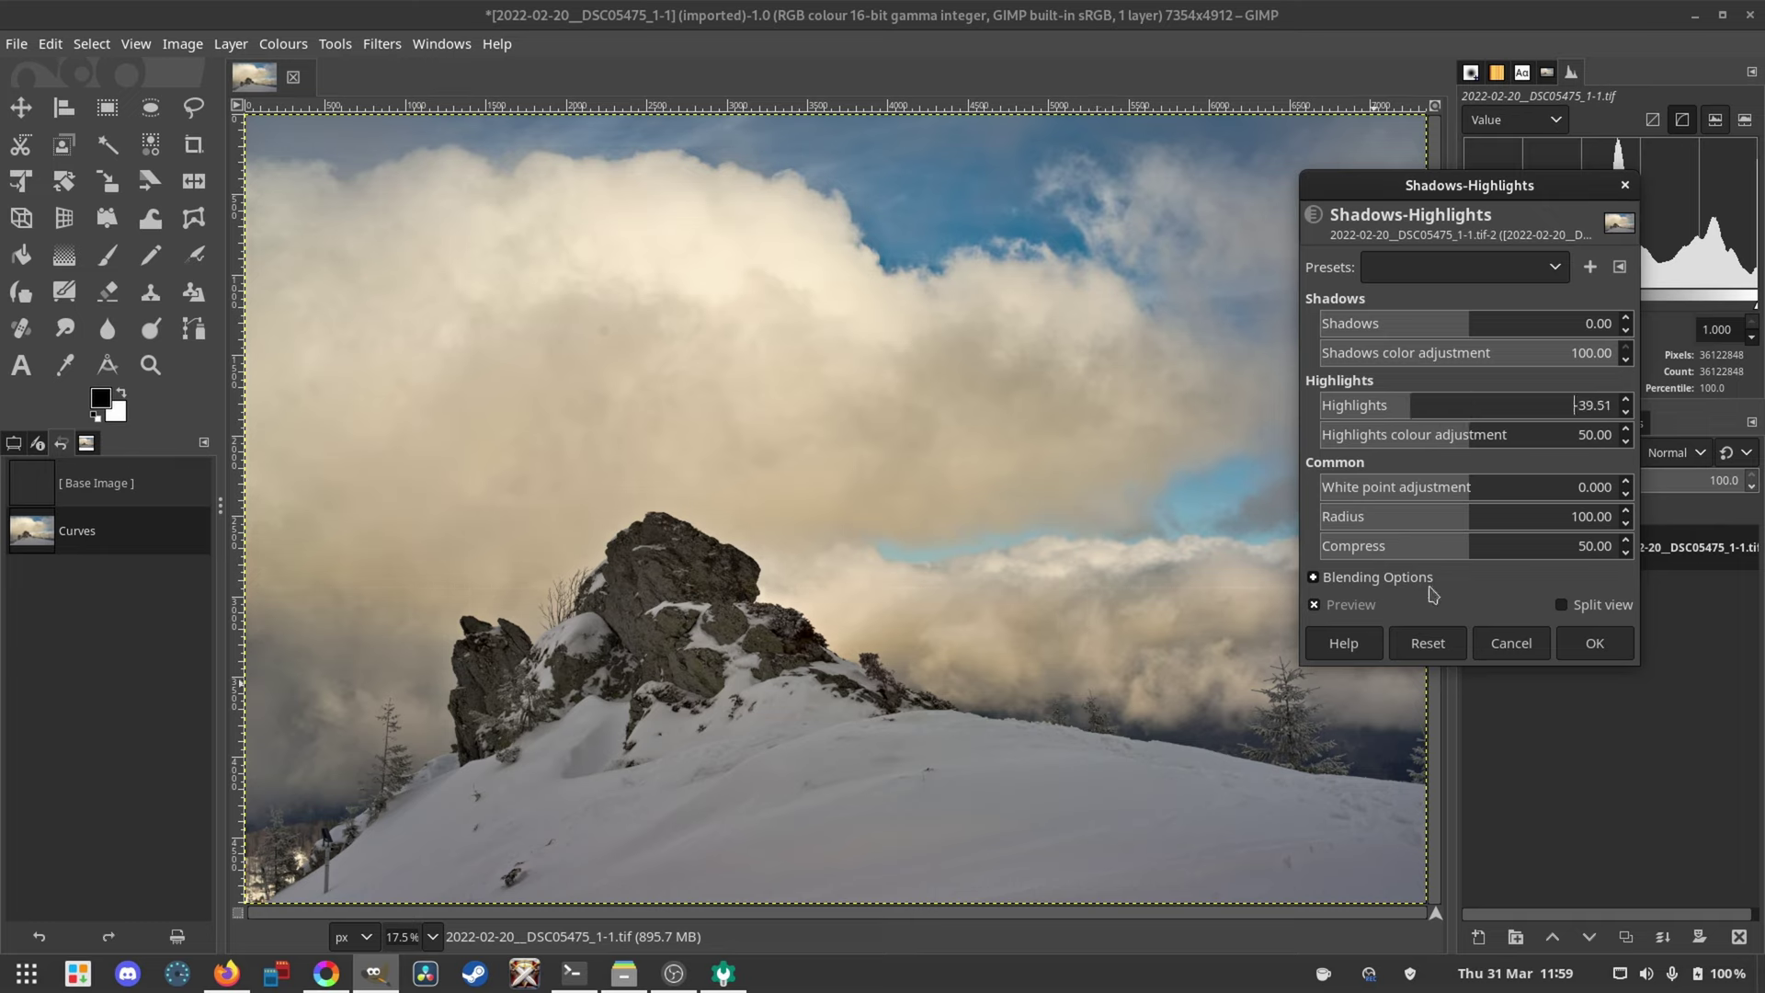
left_click_drag(1411, 411, 1418, 411)
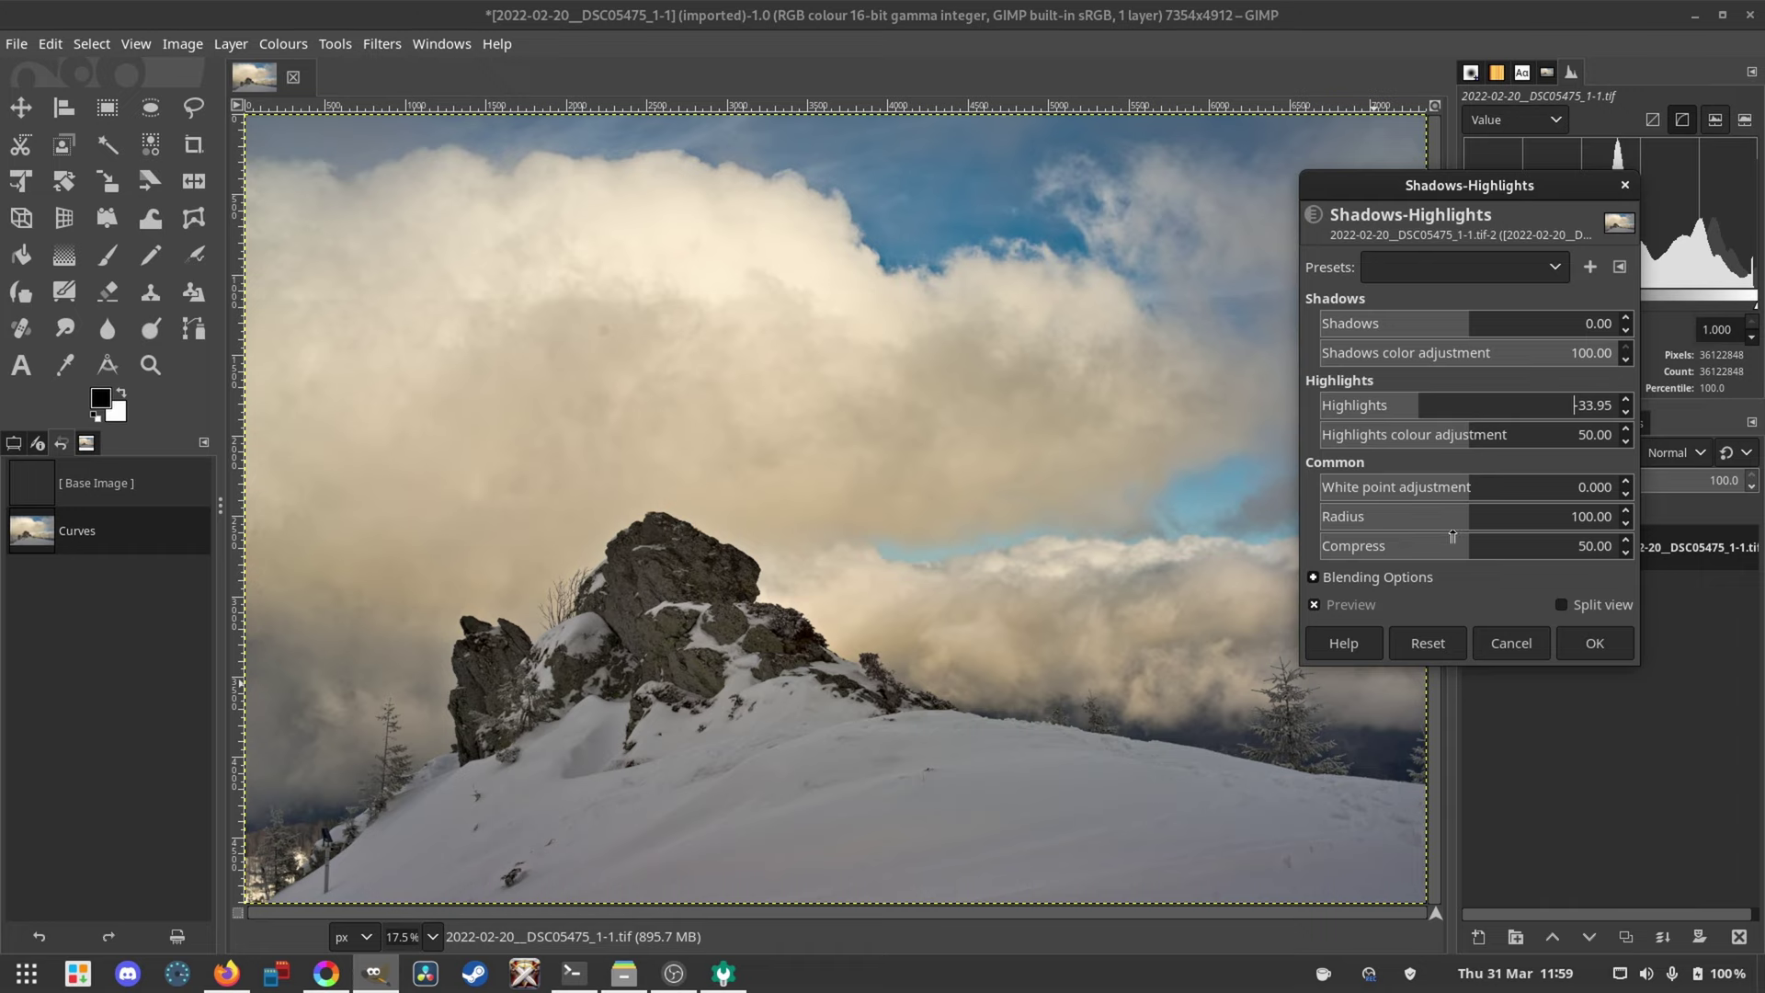
left_click(1626, 401)
left_click(1626, 401)
left_click(1594, 645)
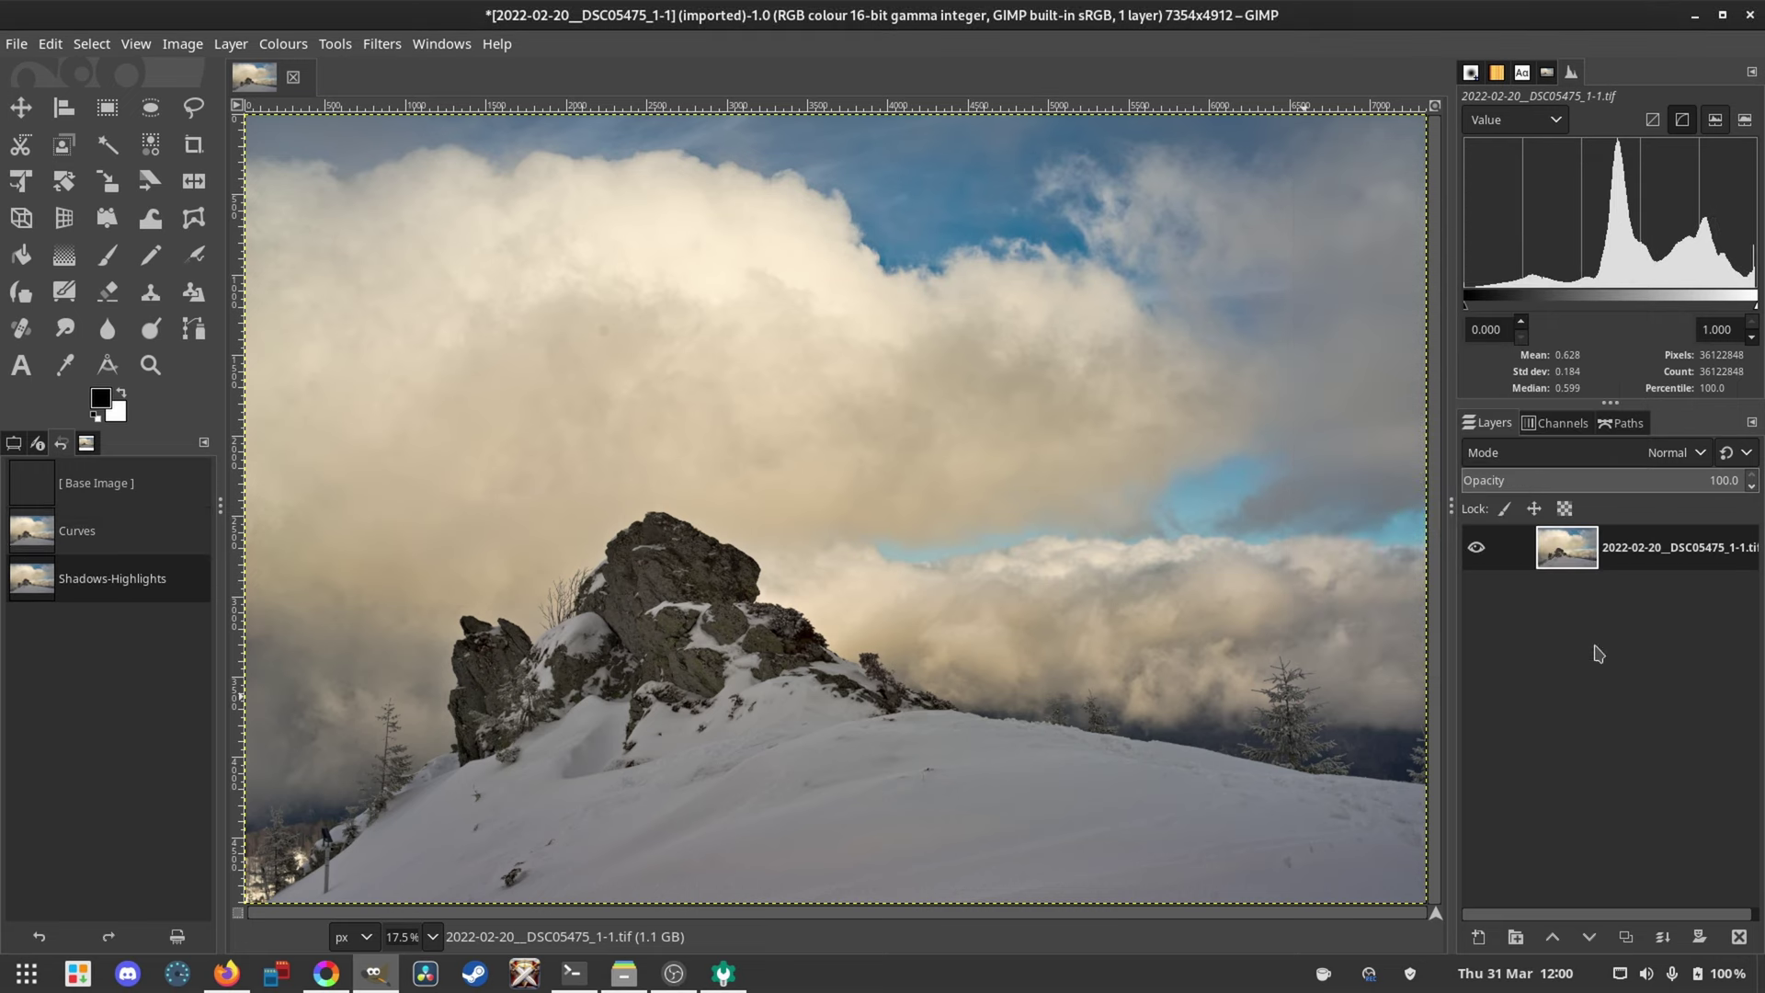
Step: Start Sharpen (Unsharp Mask) and set the radius to 1.803 and the amount to 0.278 while inspecting the rock at 100%
left_click(383, 48)
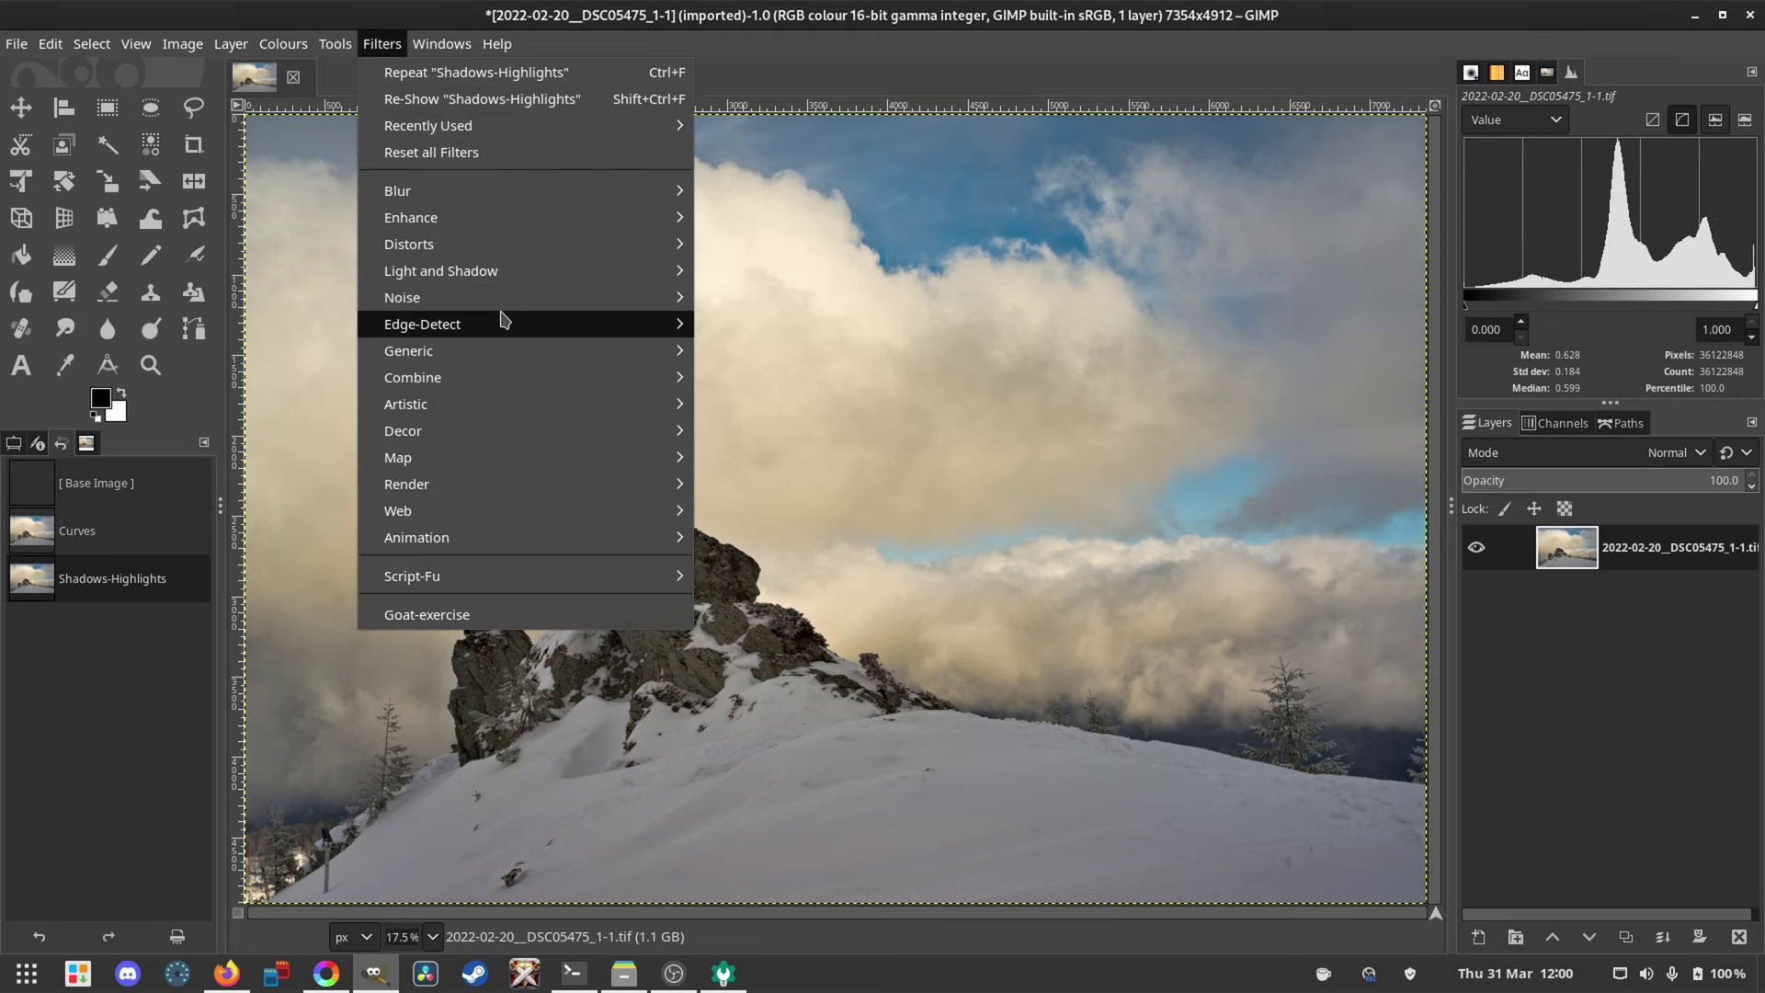
mouse_move(571, 222)
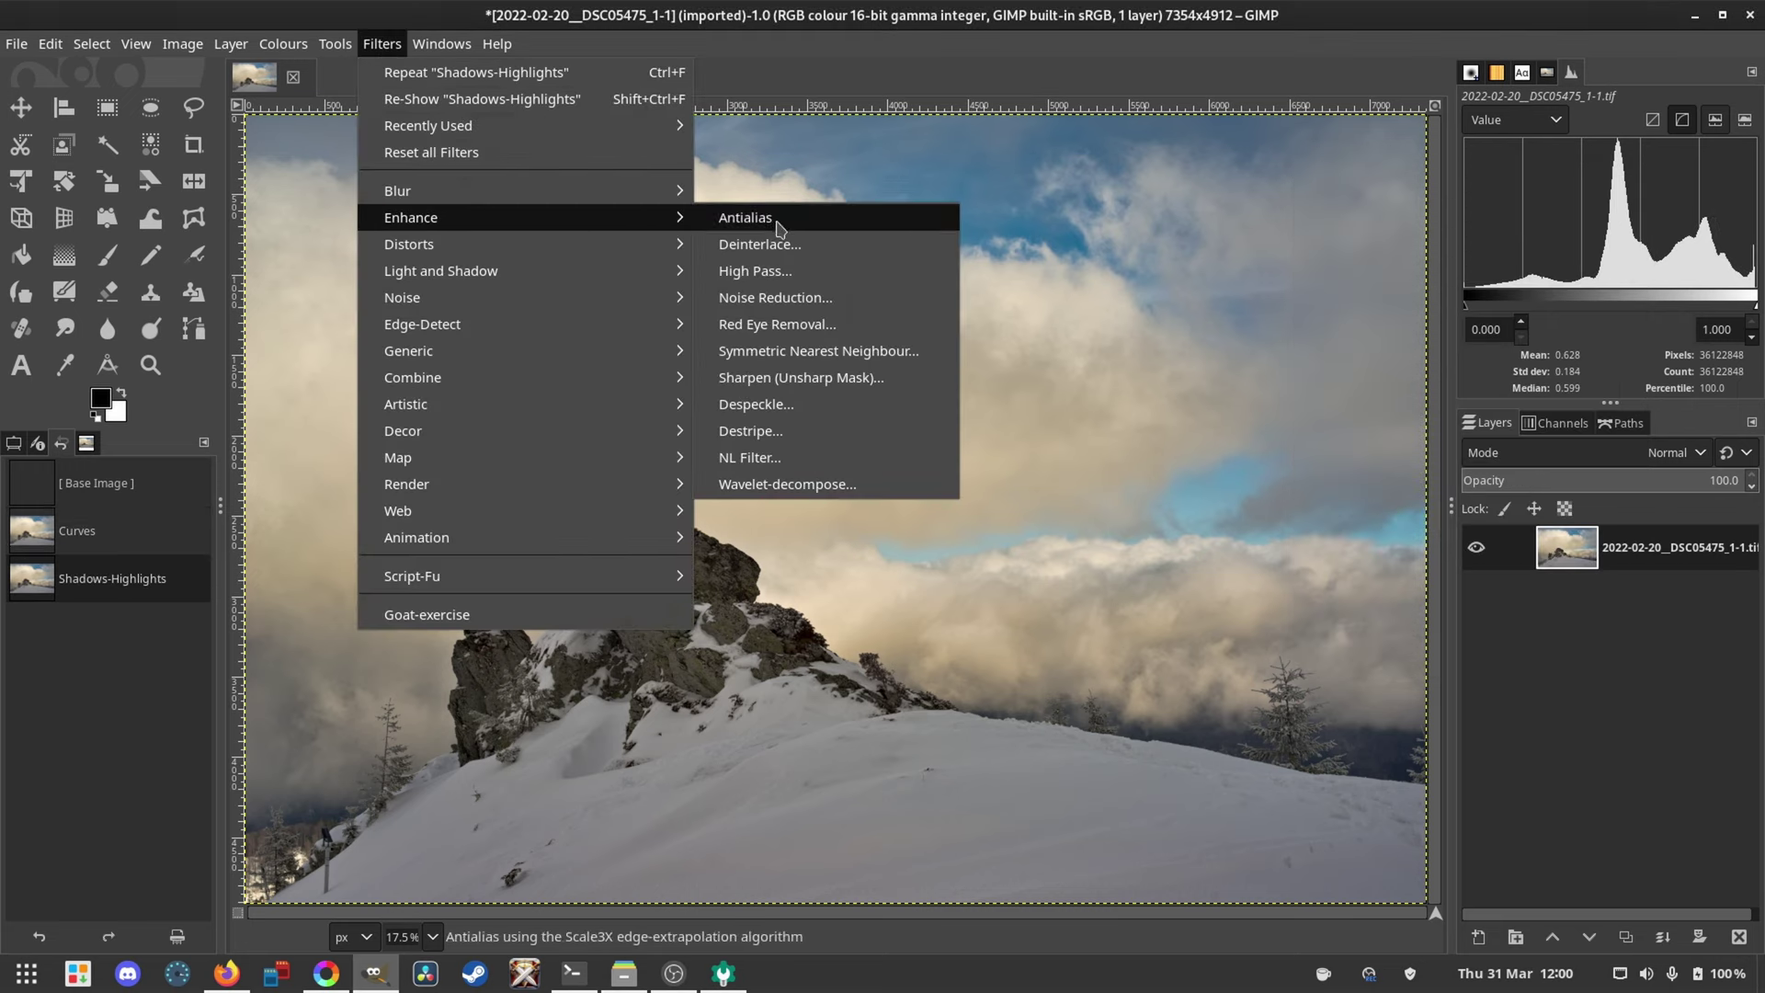
left_click(800, 377)
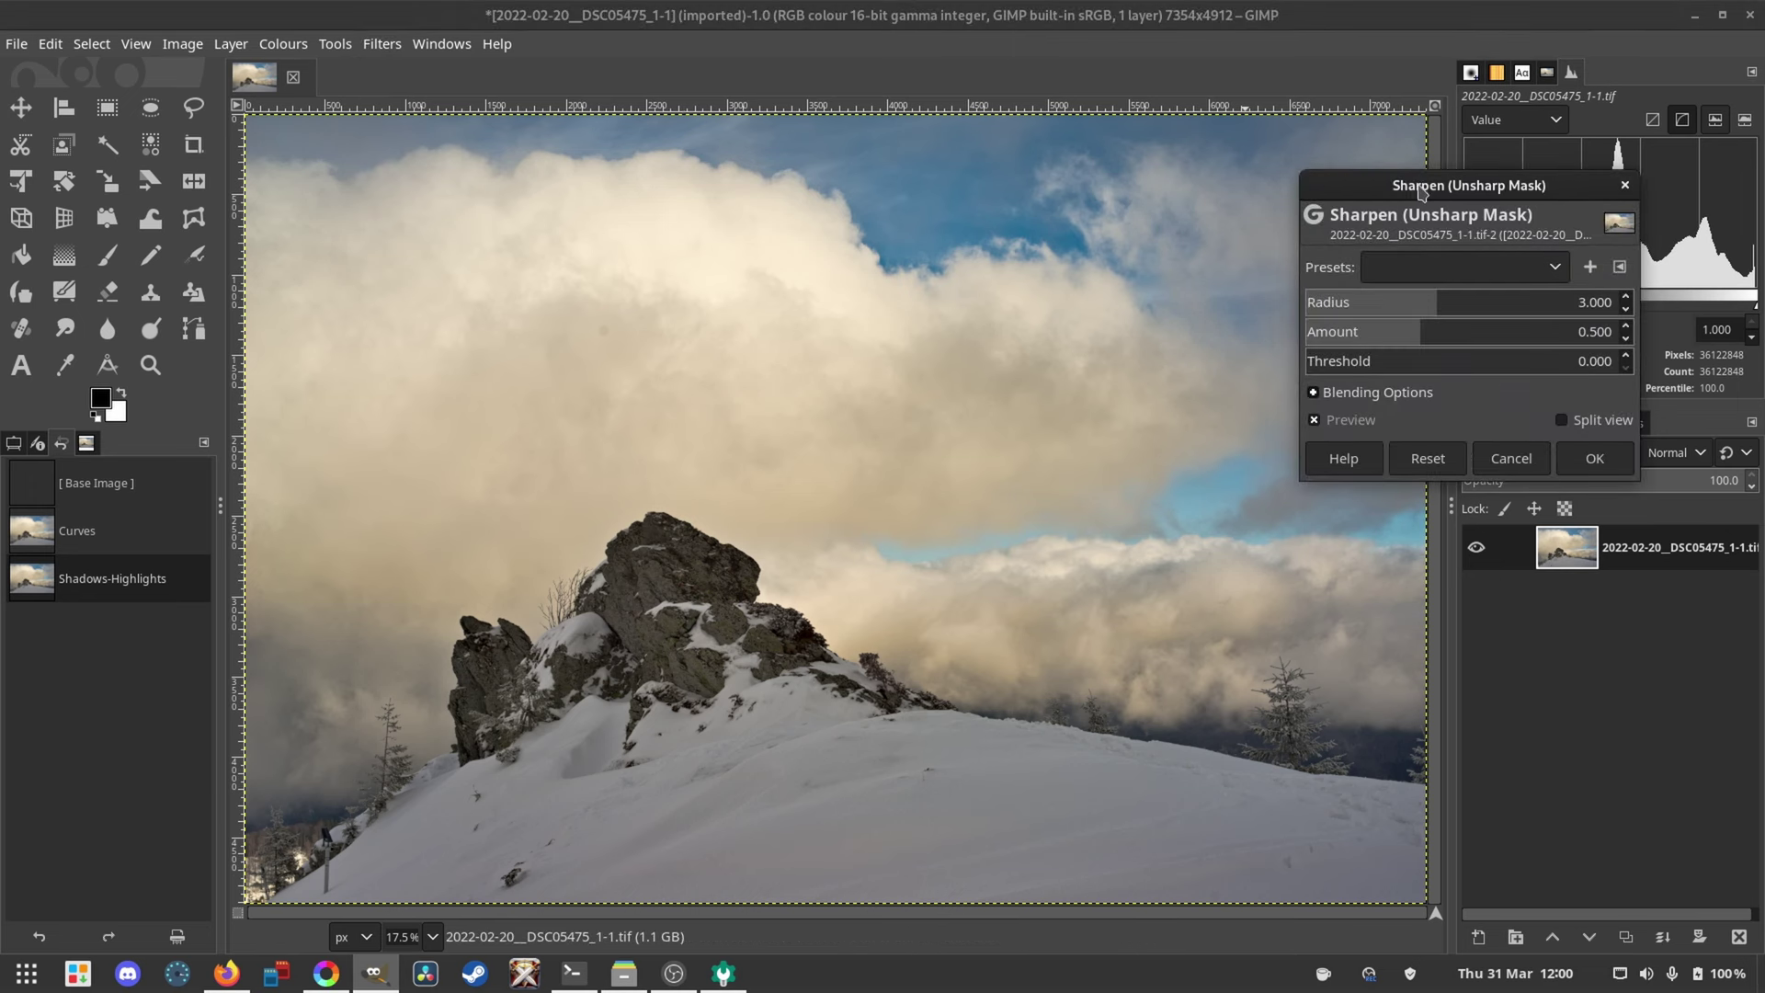
left_click_drag(1420, 190, 1216, 239)
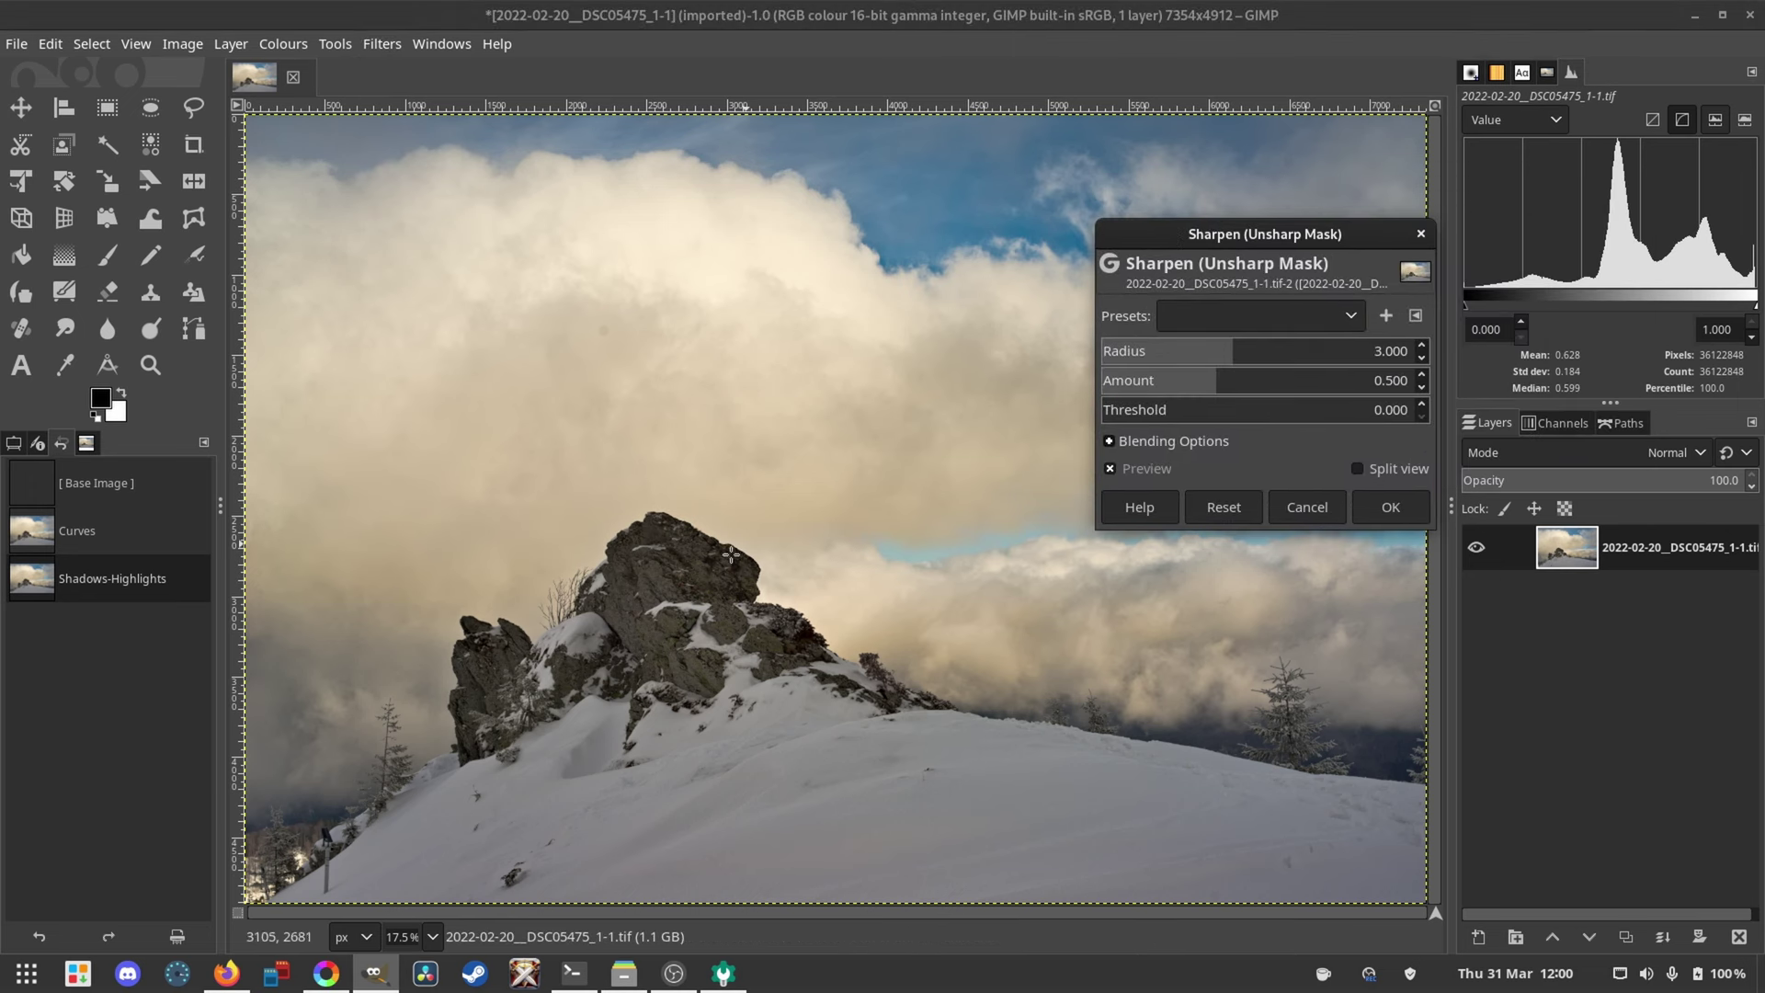
scroll(730, 554, "up", 6)
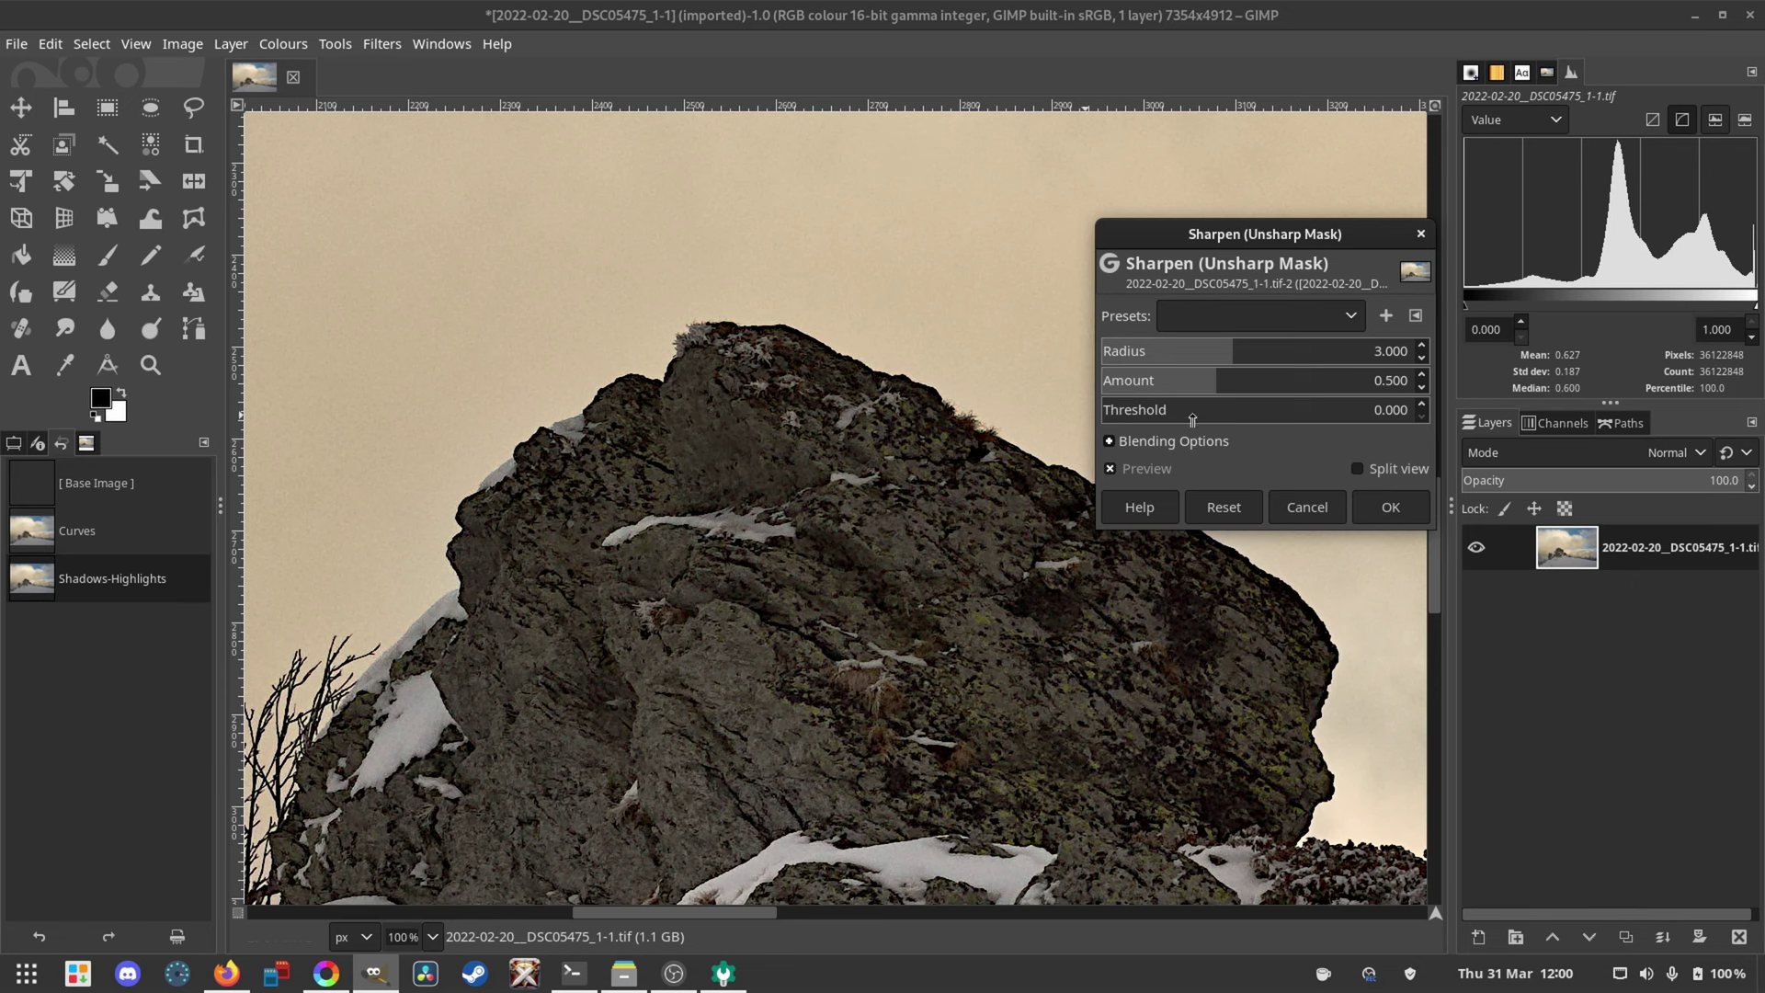
left_click(1212, 359)
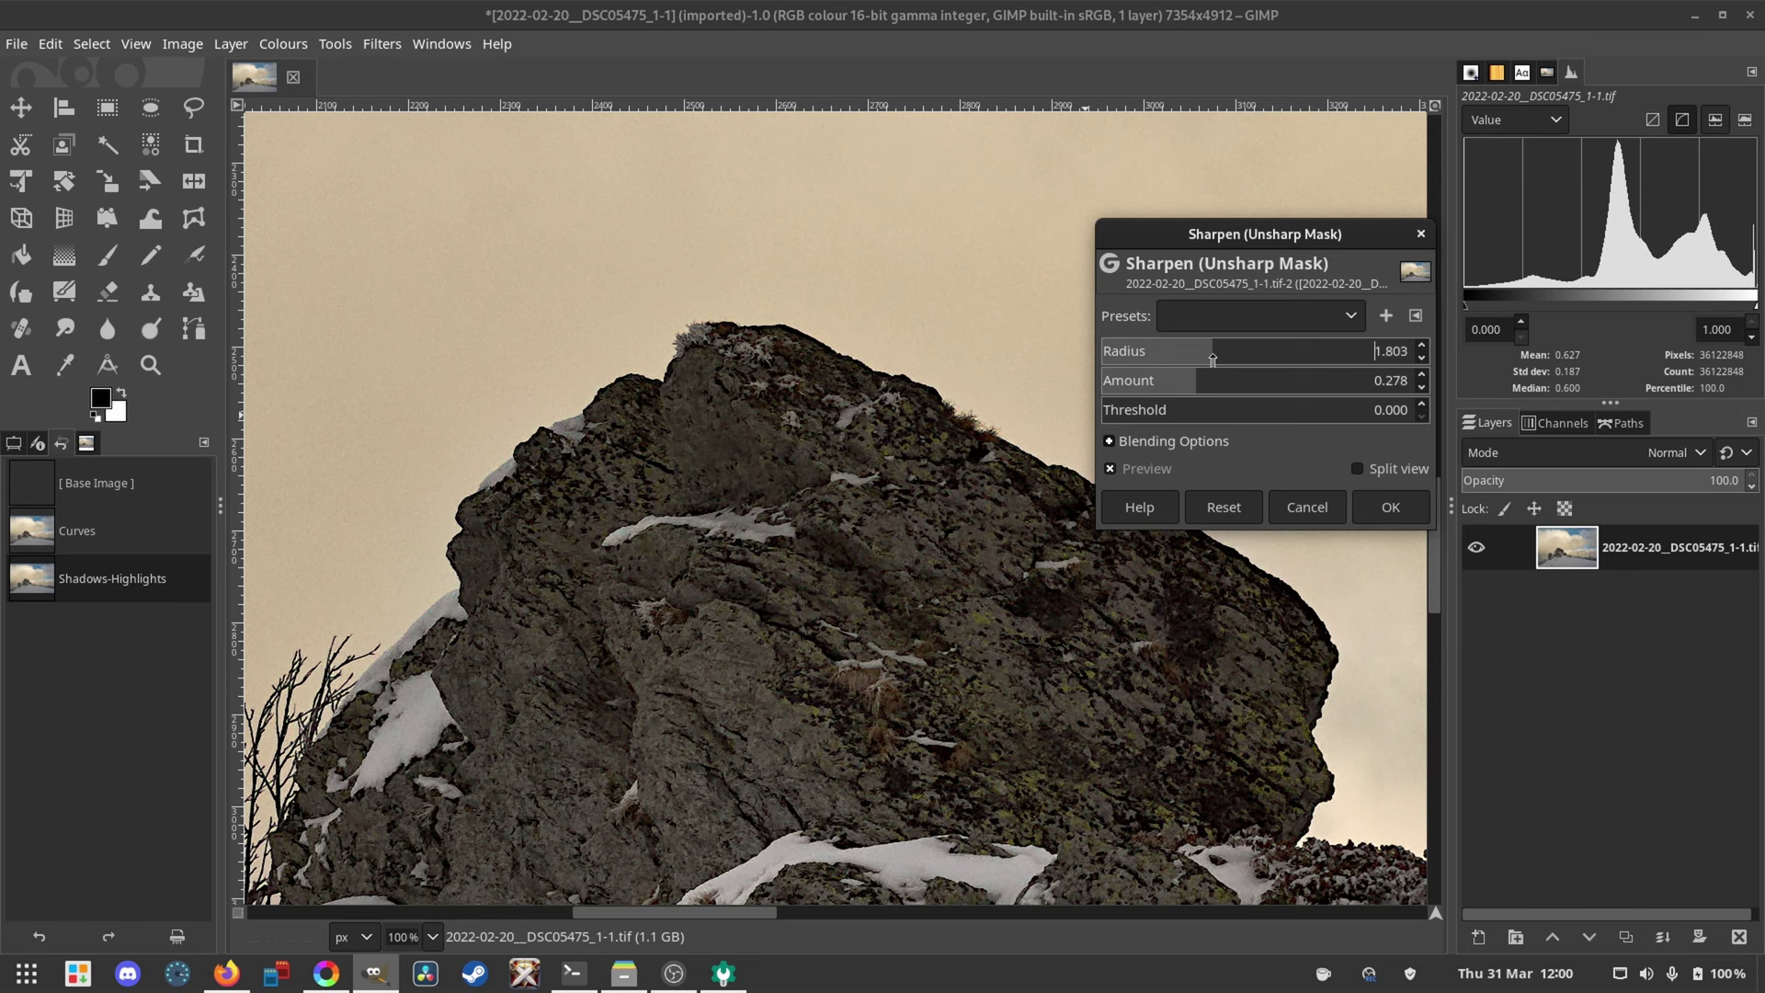
Step: Lower the sharpening amount slightly, compare the rock with the preview off and on, and apply the Unsharp Mask
left_click(1156, 478)
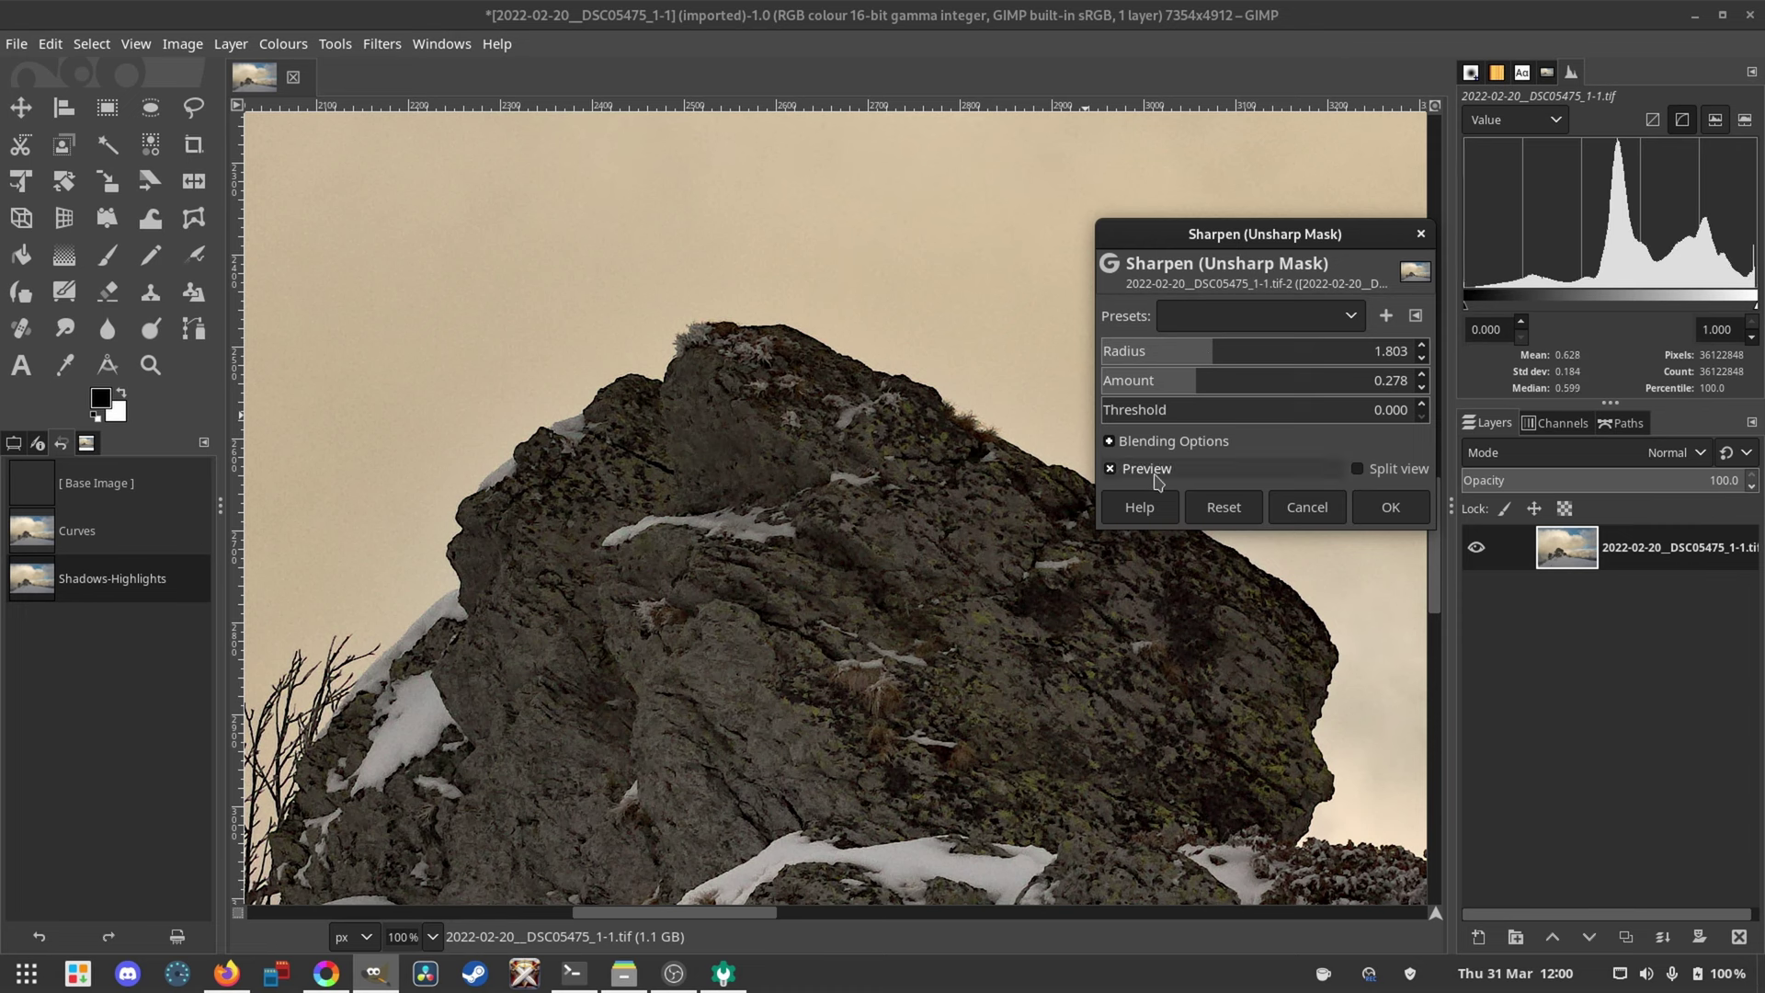
left_click(1181, 387)
left_click(1131, 470)
left_click(1135, 472)
left_click(1390, 509)
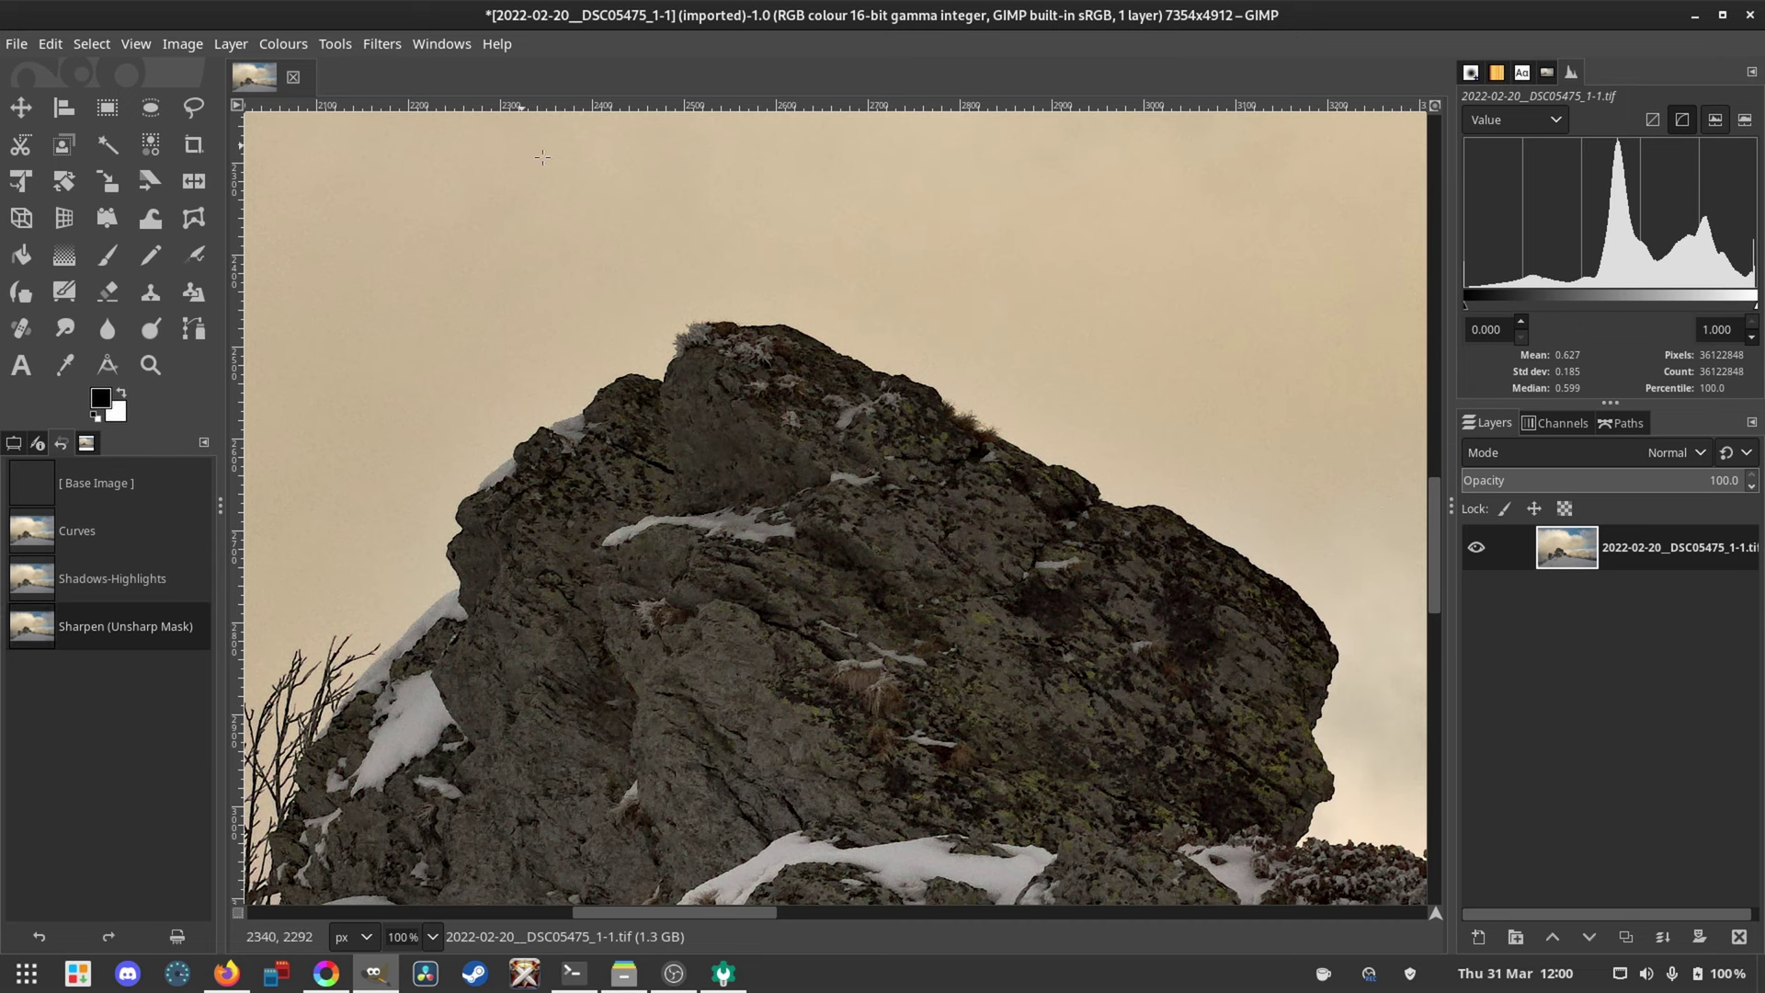
key("shift+ctrl+j")
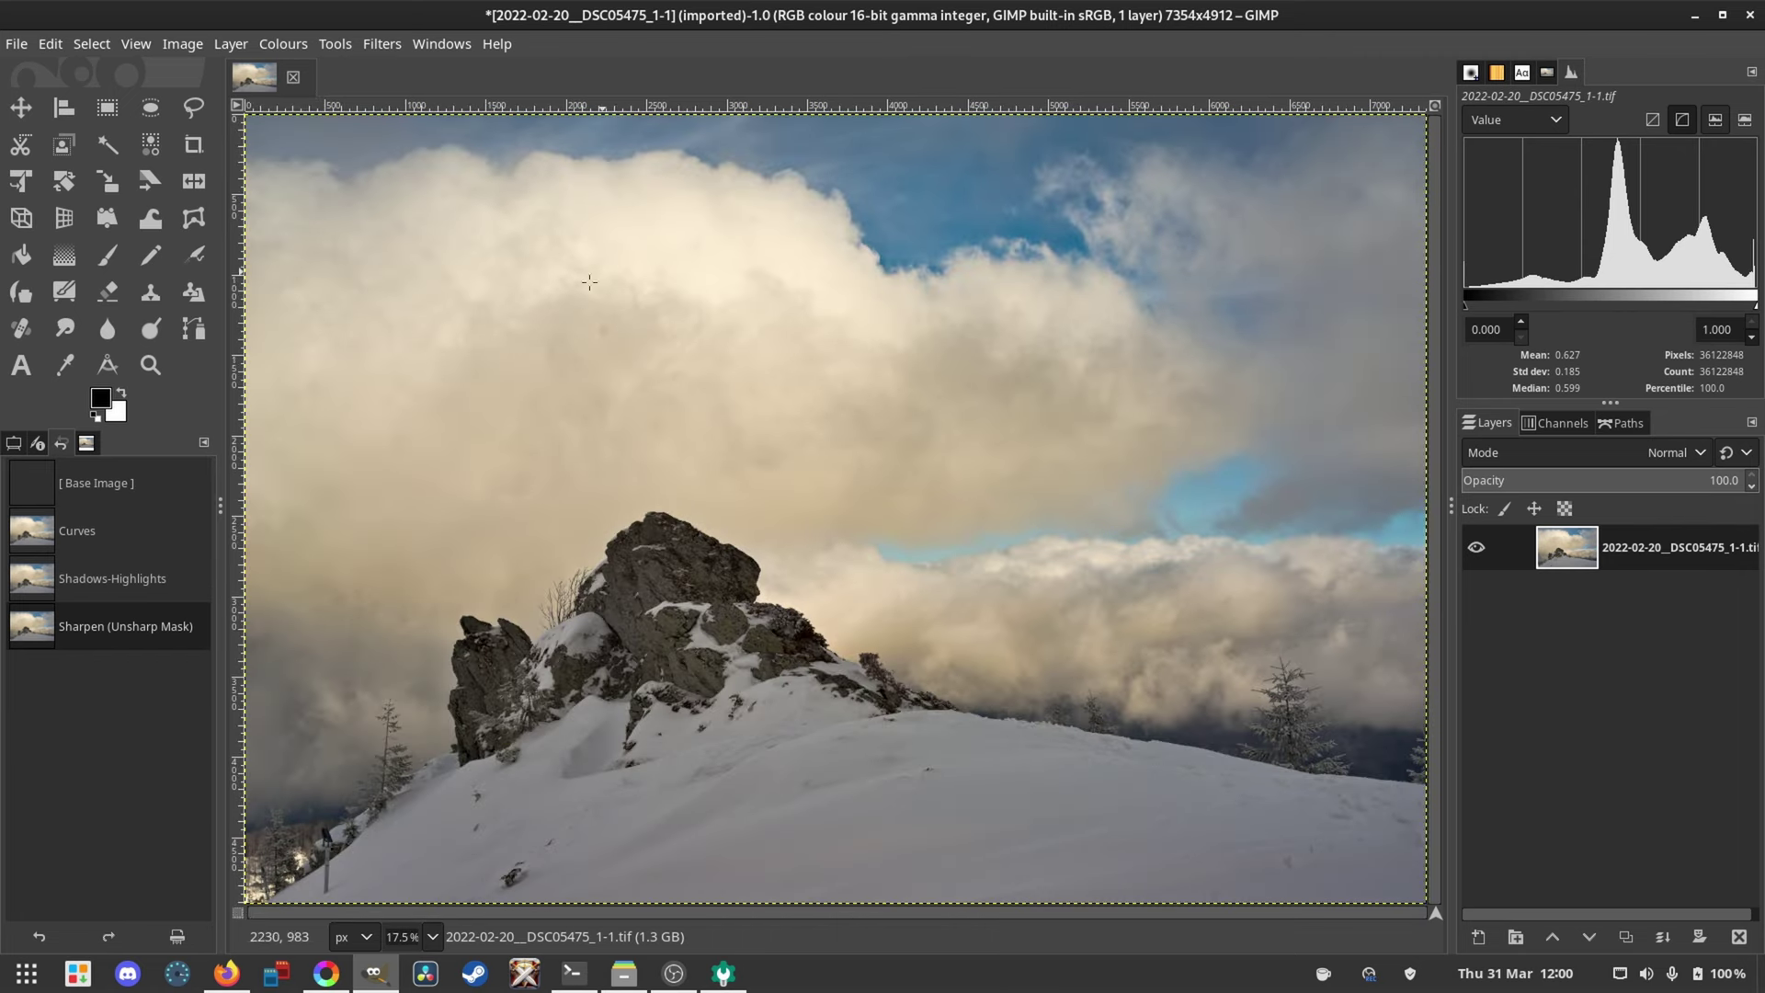
Step: Heal the two round dust spots in the middle of the large cloud, sampling clean cloud beside them
key("h")
left_click(587, 391, "ctrl")
scroll(601, 320, "up", 1)
scroll(601, 321, "up", 5)
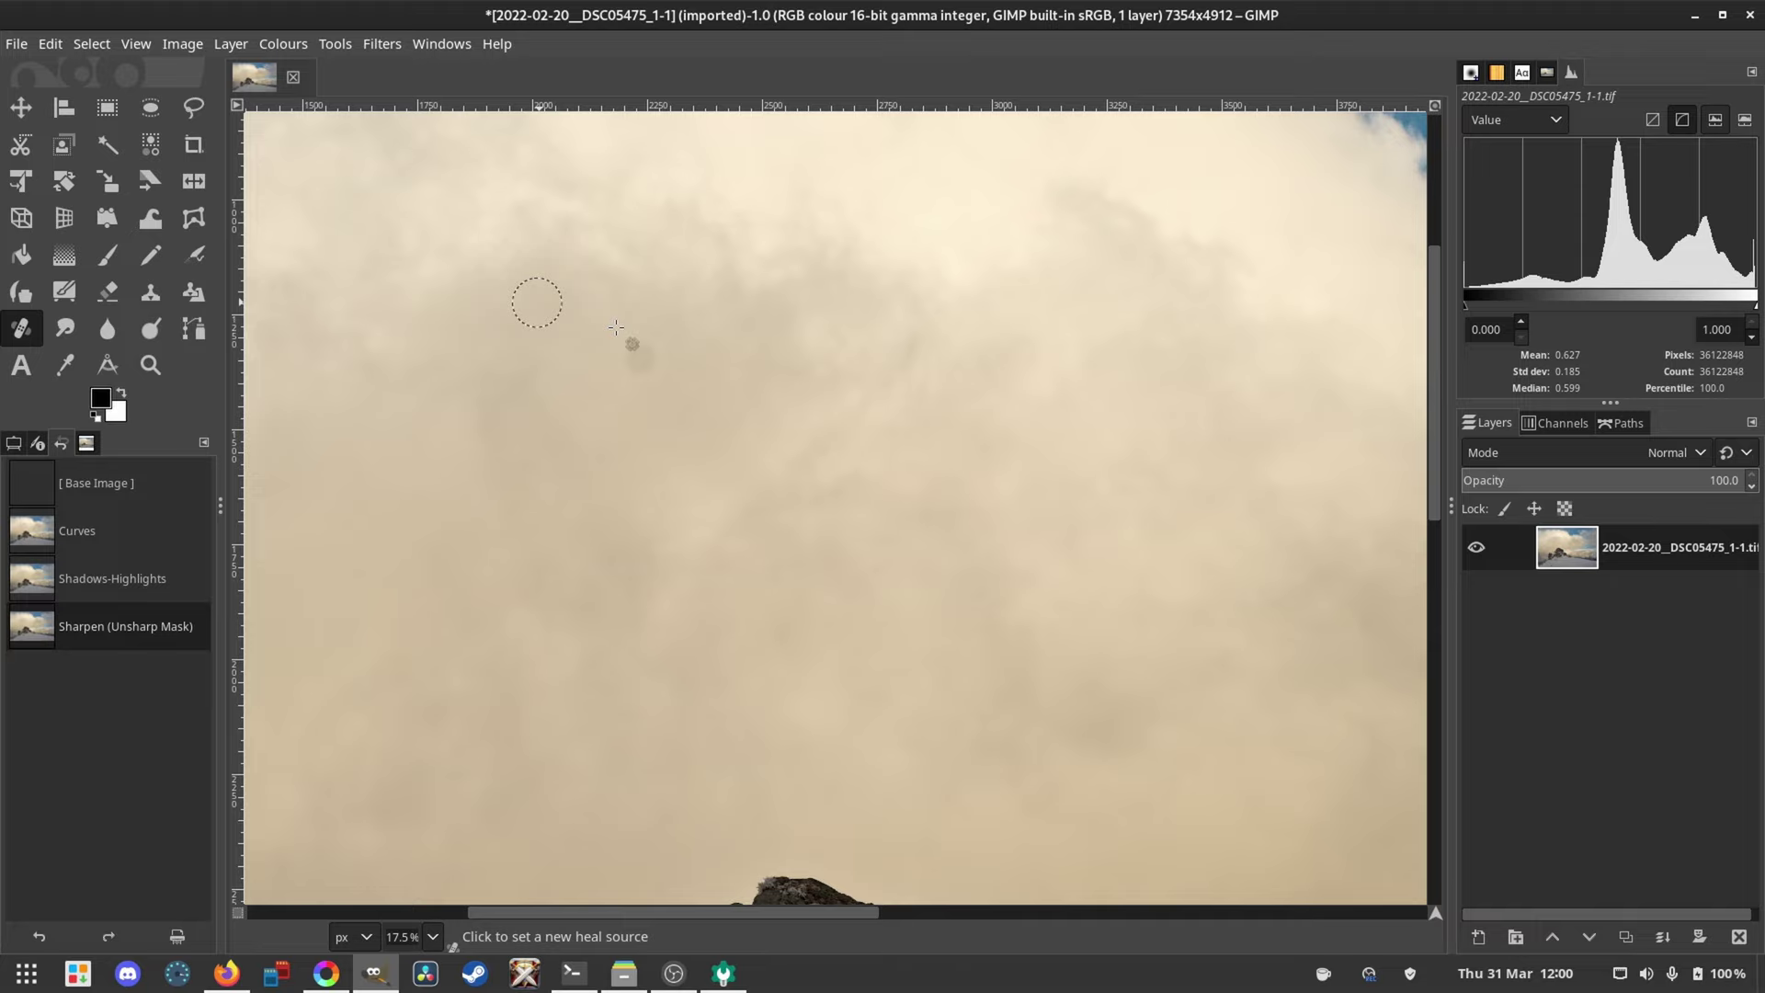
scroll(965, 516, "down", 3)
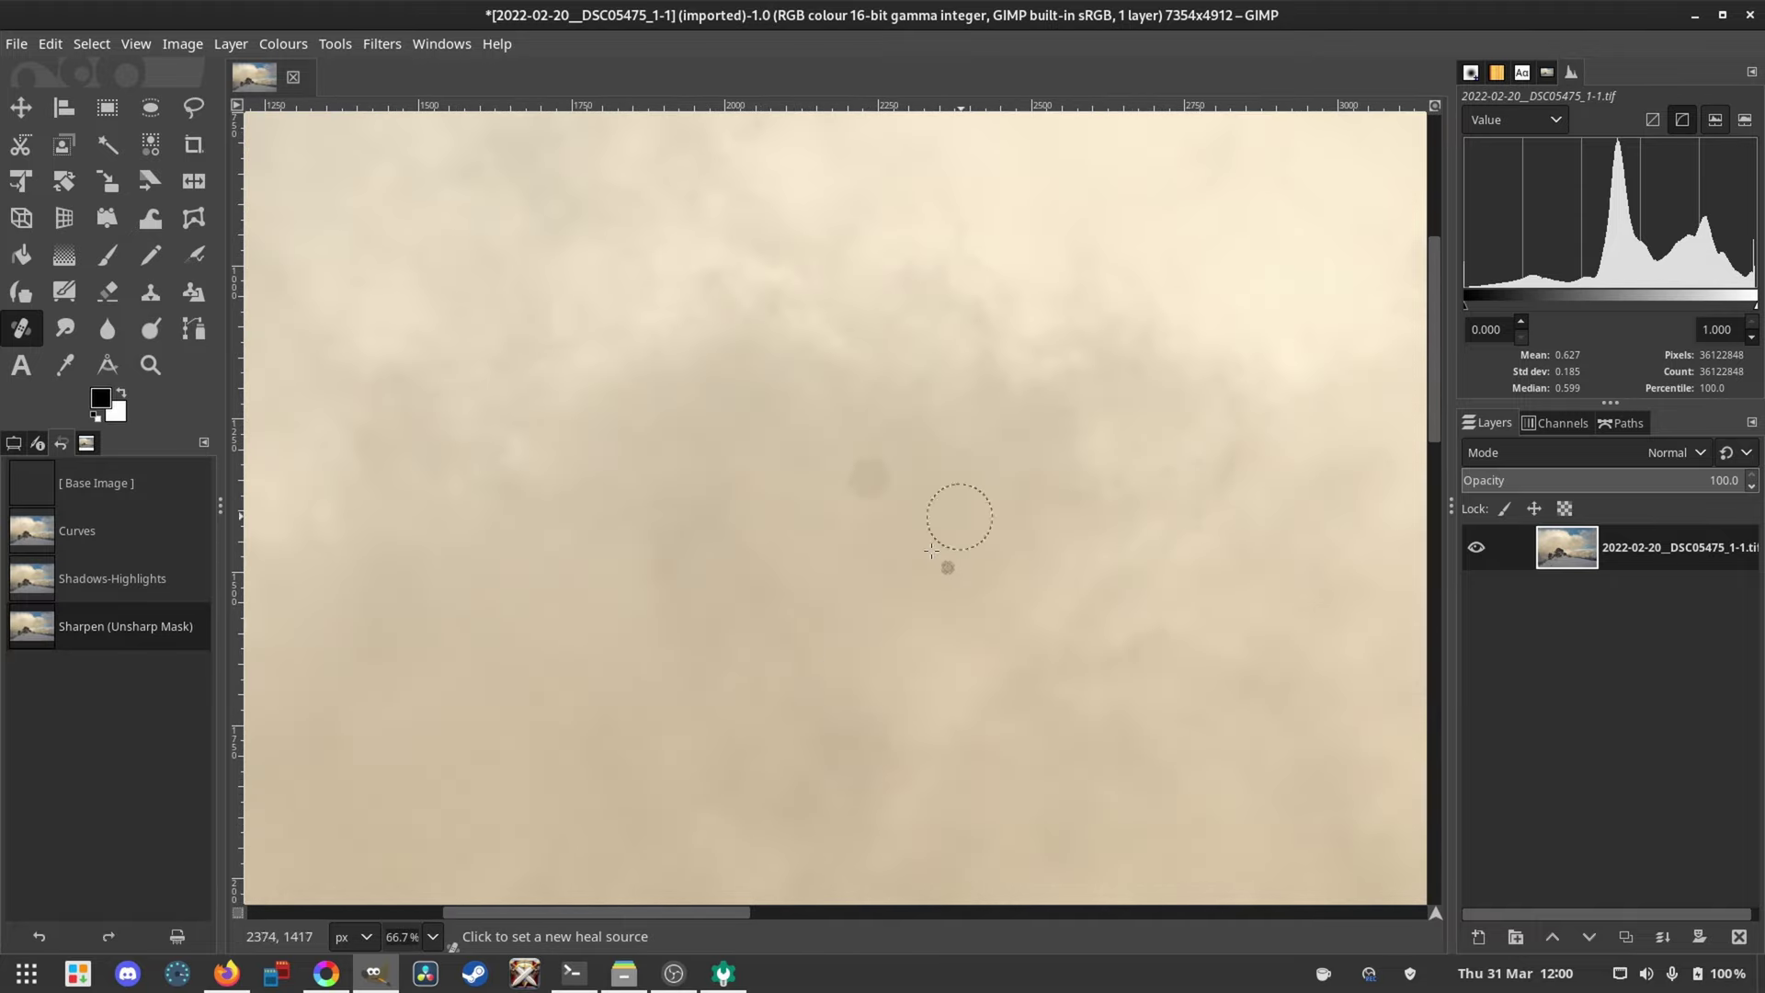
mouse_move(842, 467)
left_mouse_down()
mouse_move(870, 465)
mouse_move(847, 457)
left_mouse_up()
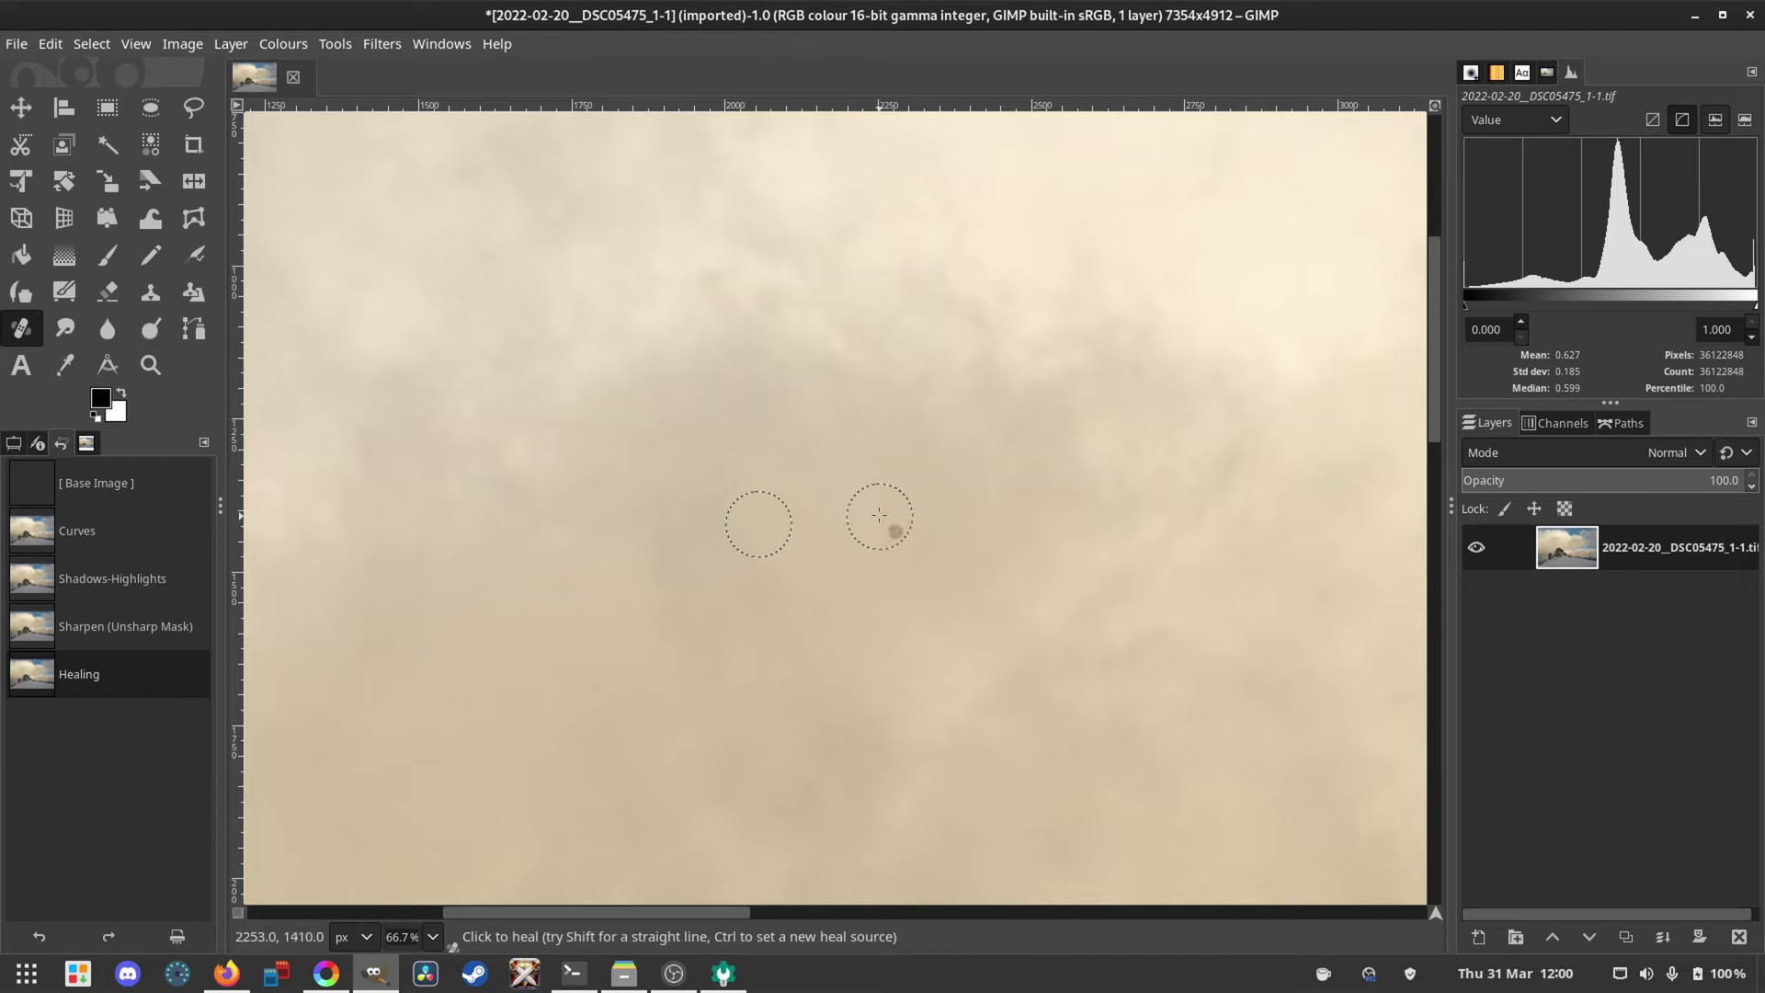
left_click(858, 477)
Step: Heal a sensor spot in the smooth snow near the photo's lower edge, sampling clean snow beside it
scroll(760, 560, "down", 2)
scroll(761, 560, "left", 2)
scroll(1232, 208, "down", 5)
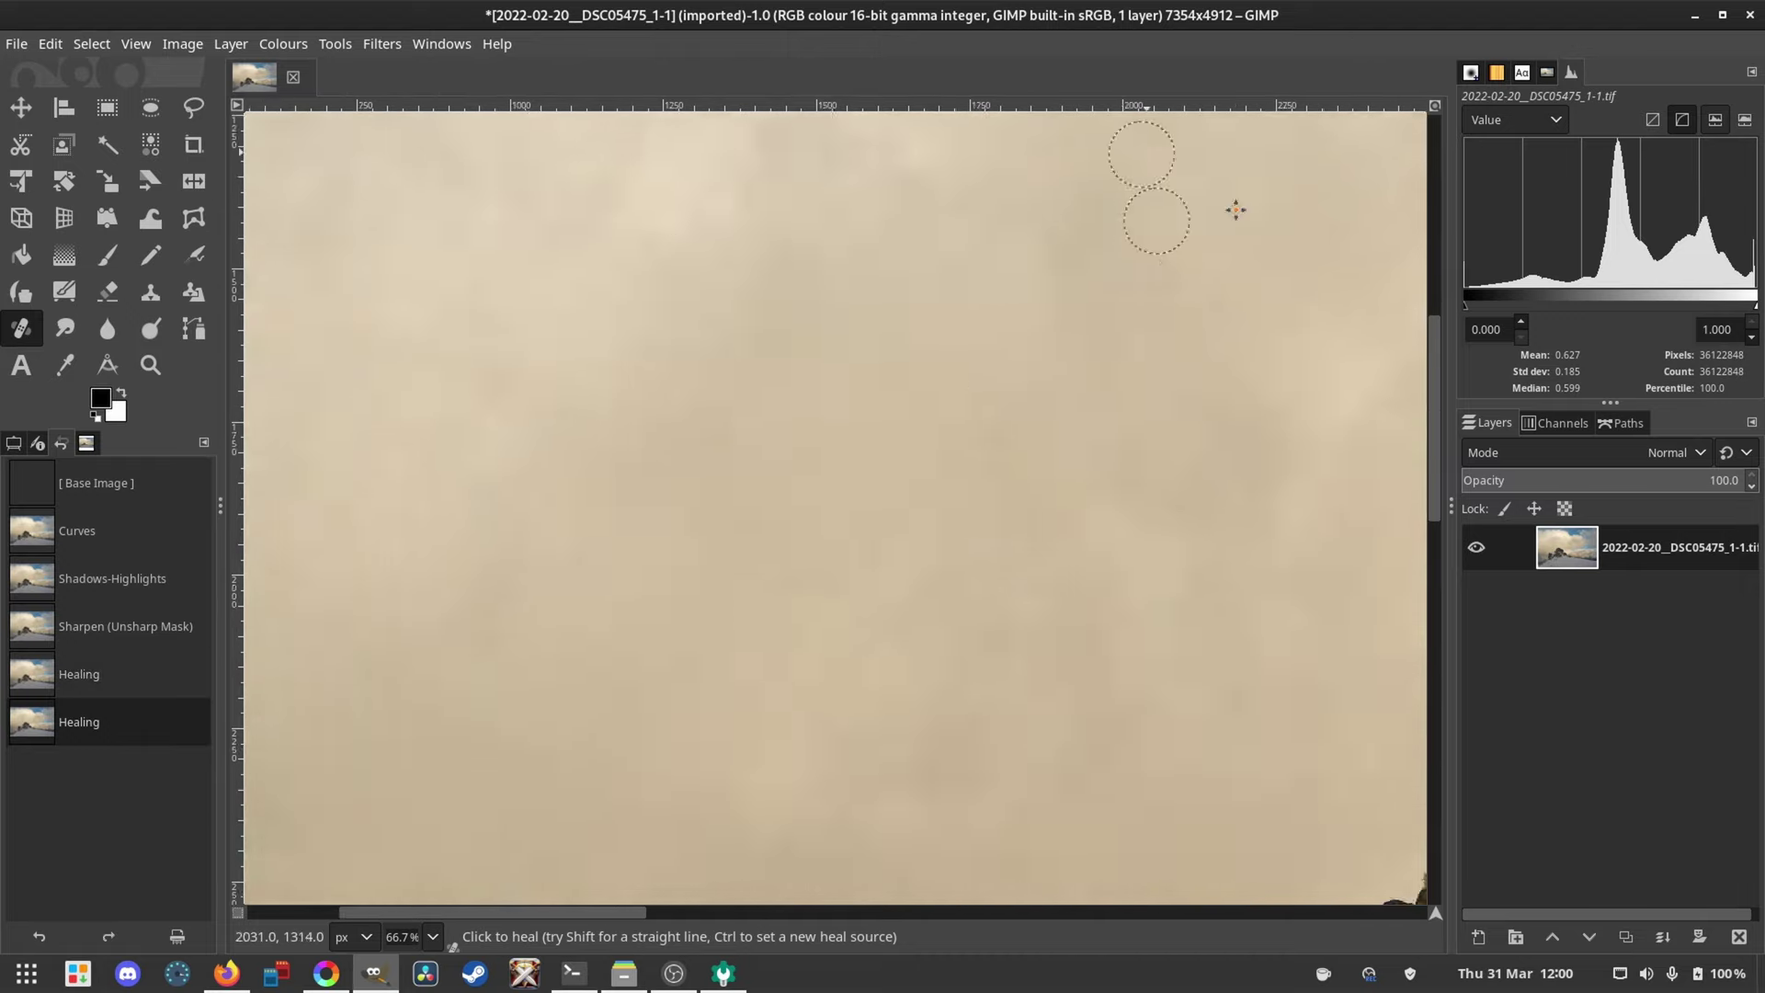
scroll(1371, 225, "left", 8)
scroll(1045, 736, "down", 10)
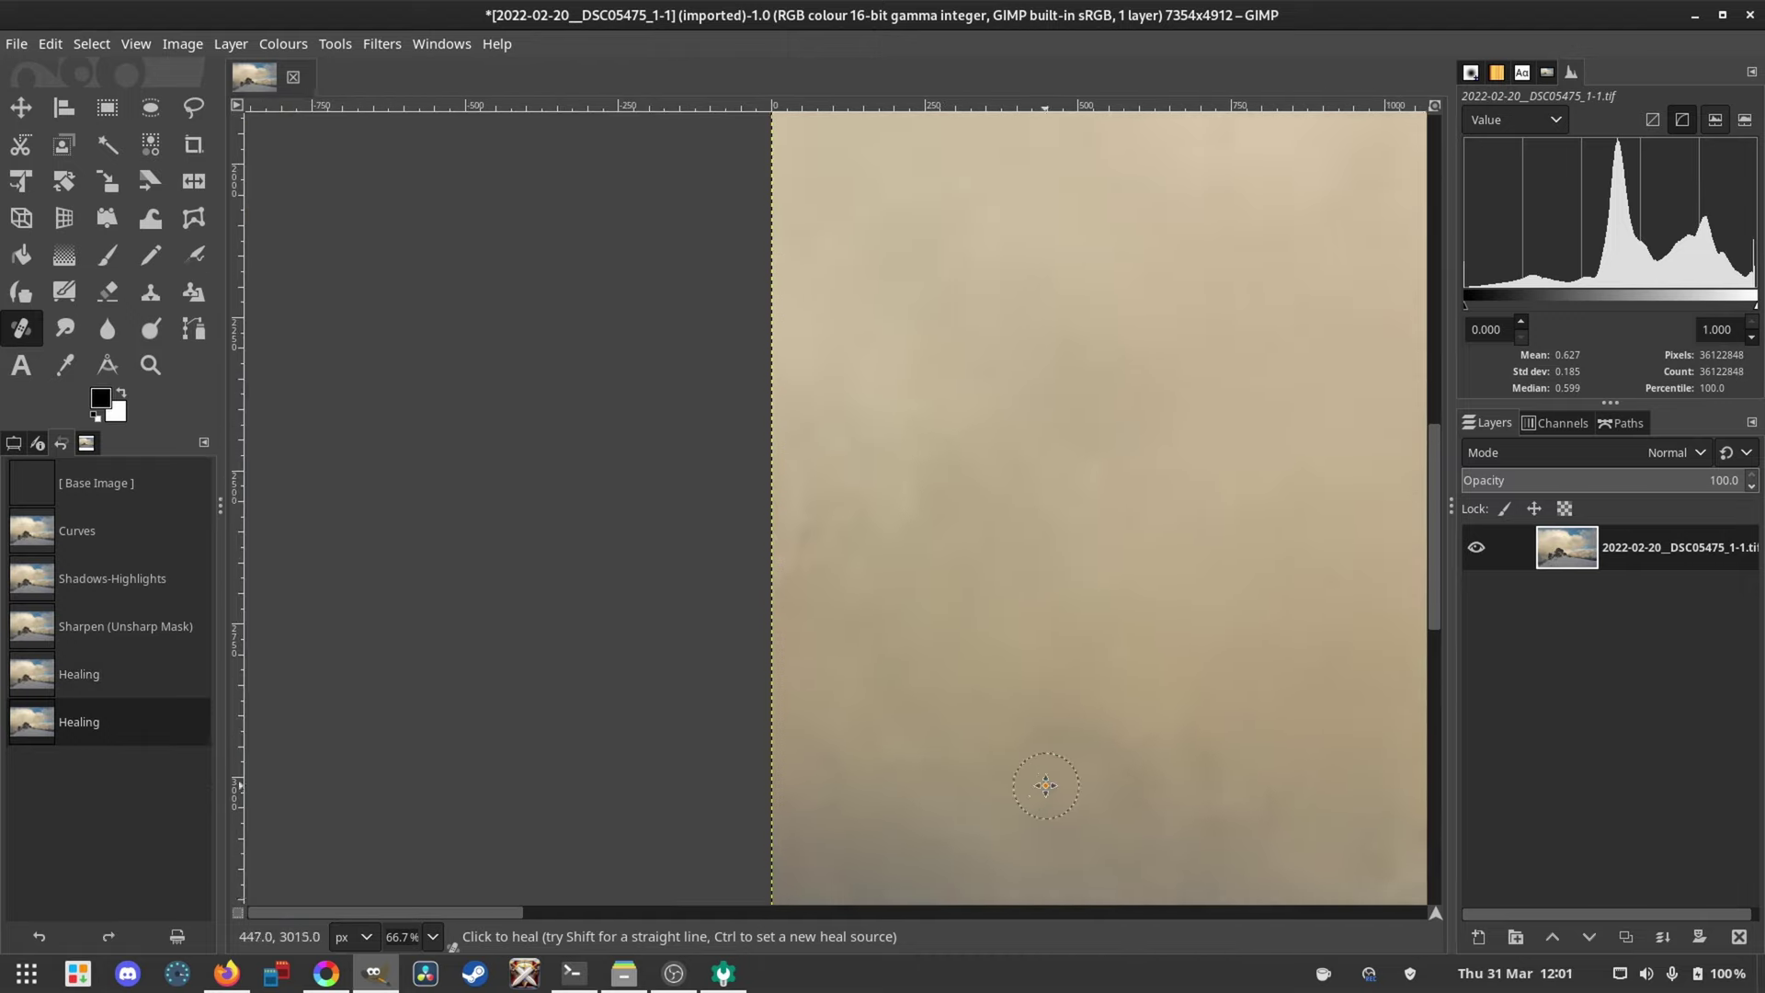
scroll(984, 748, "right", 4)
scroll(728, 162, "up", 1)
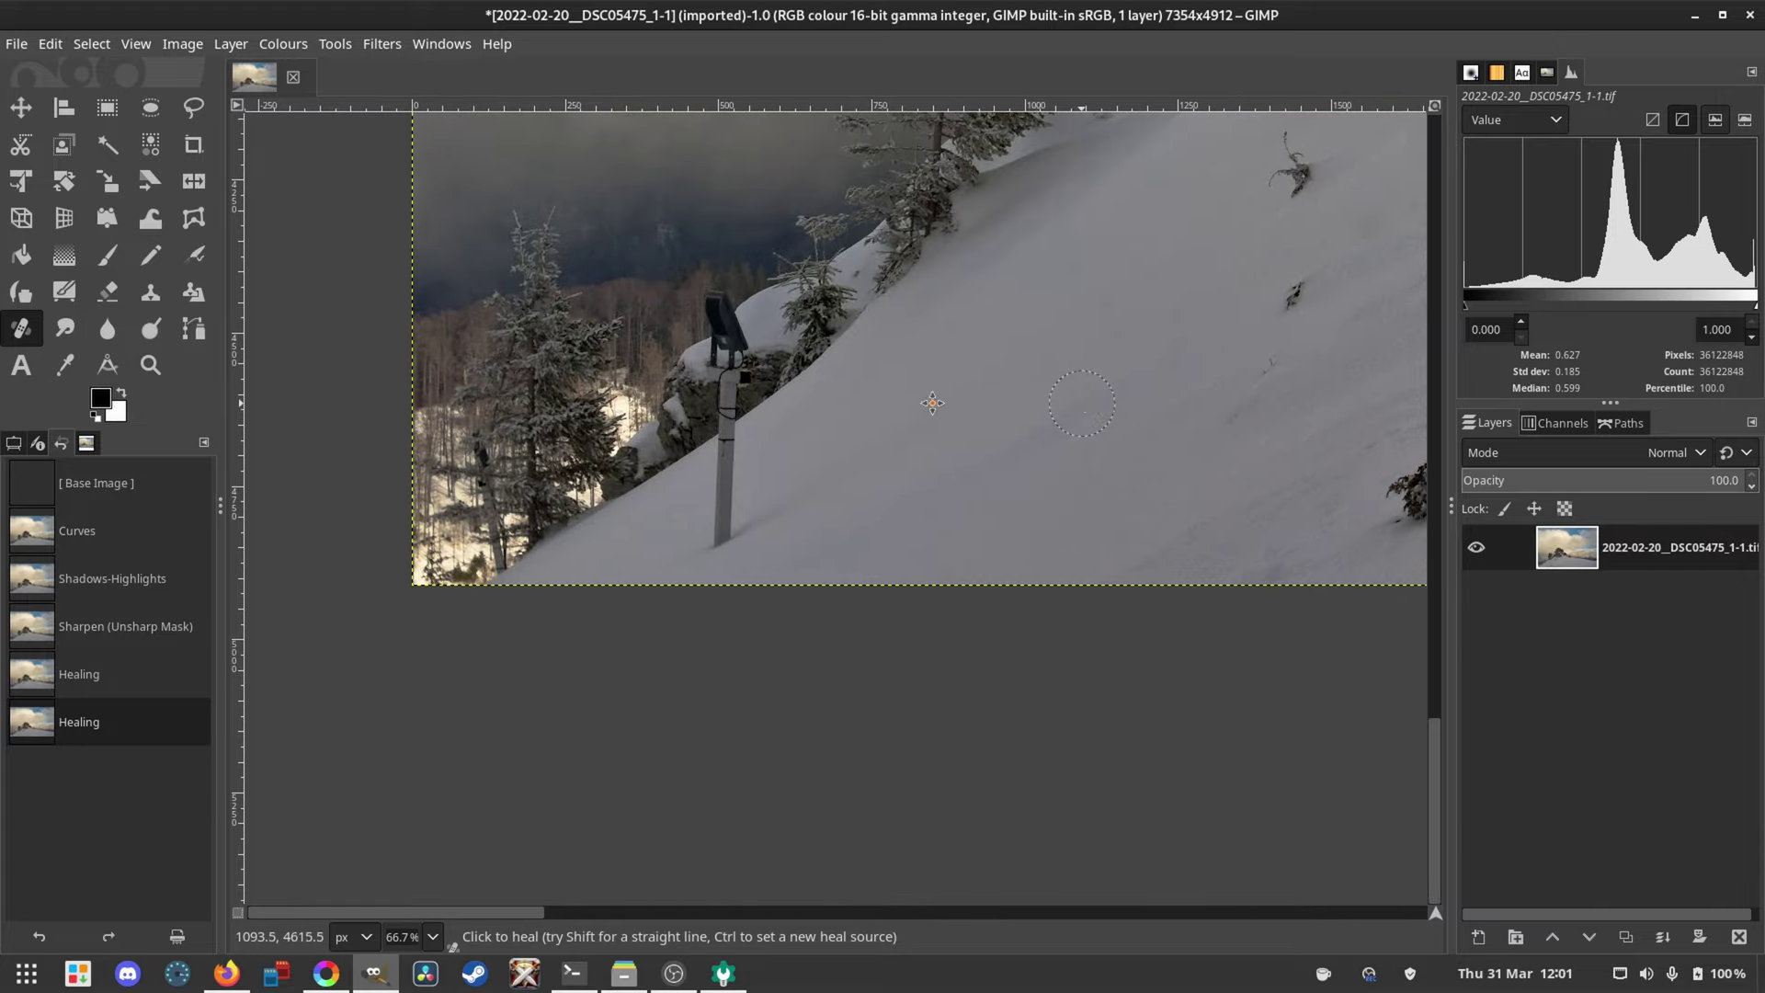
scroll(827, 368, "right", 10)
scroll(904, 570, "up", 2)
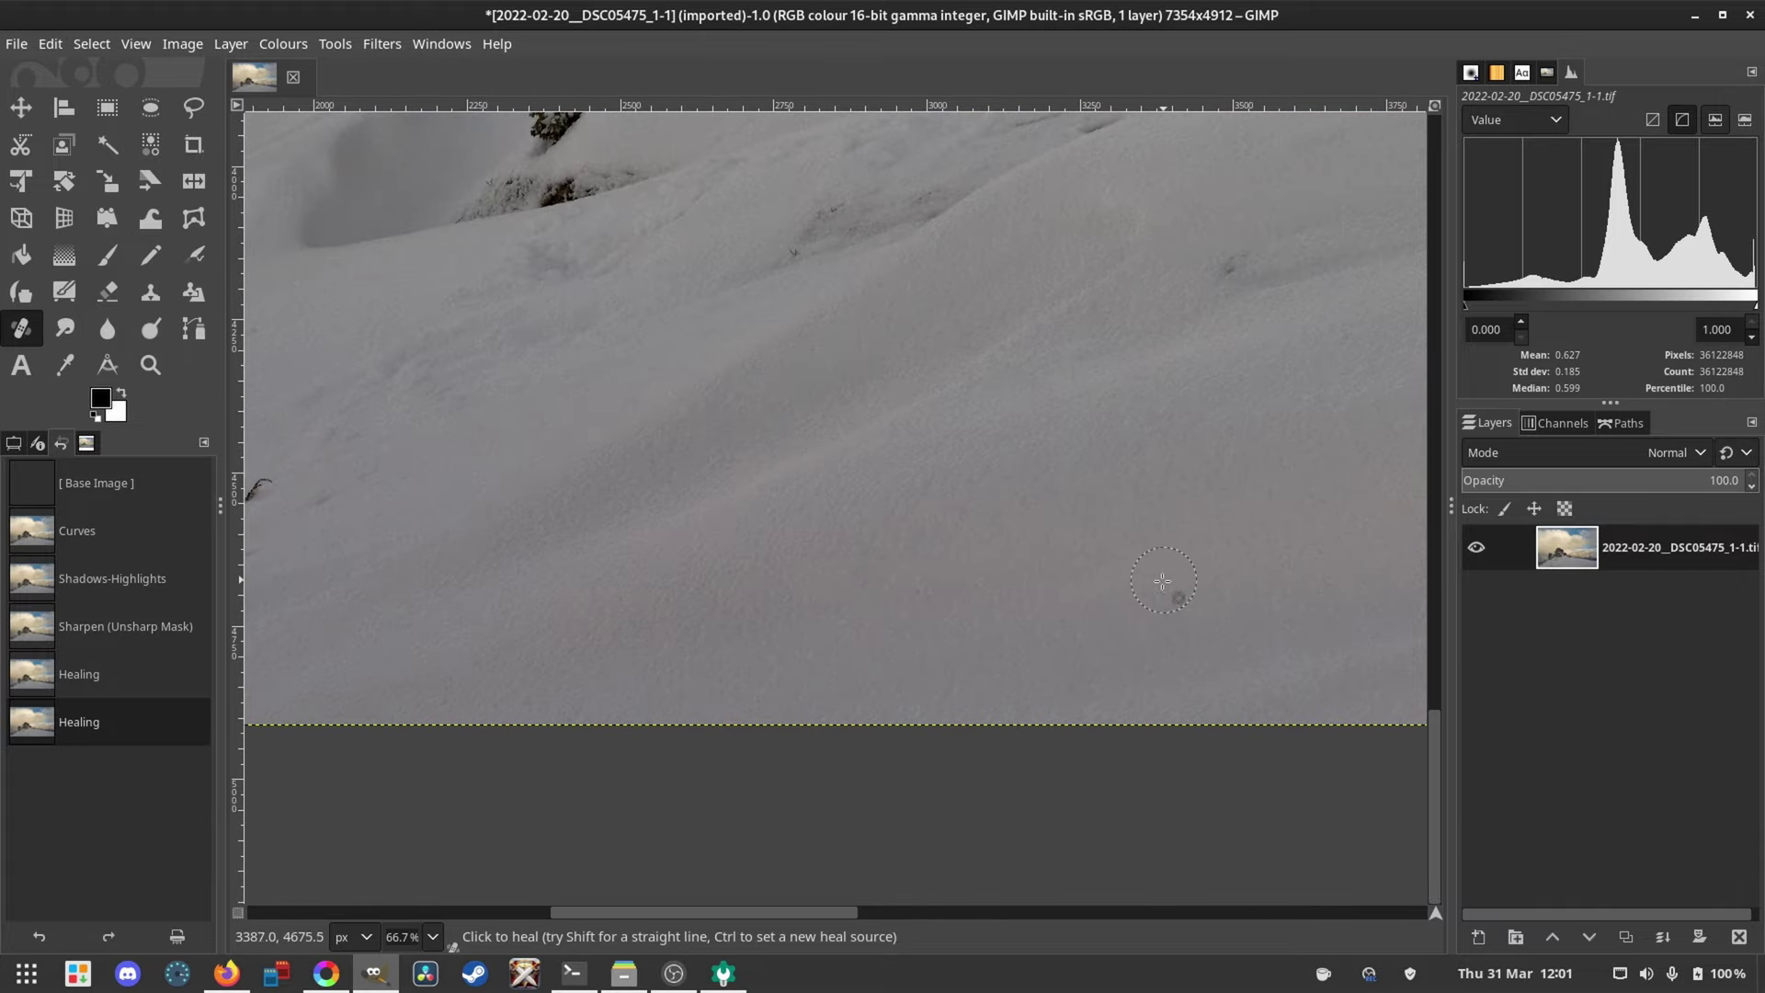
scroll(920, 579, "right", 2)
scroll(884, 586, "up", 1)
left_click(884, 586, "ctrl")
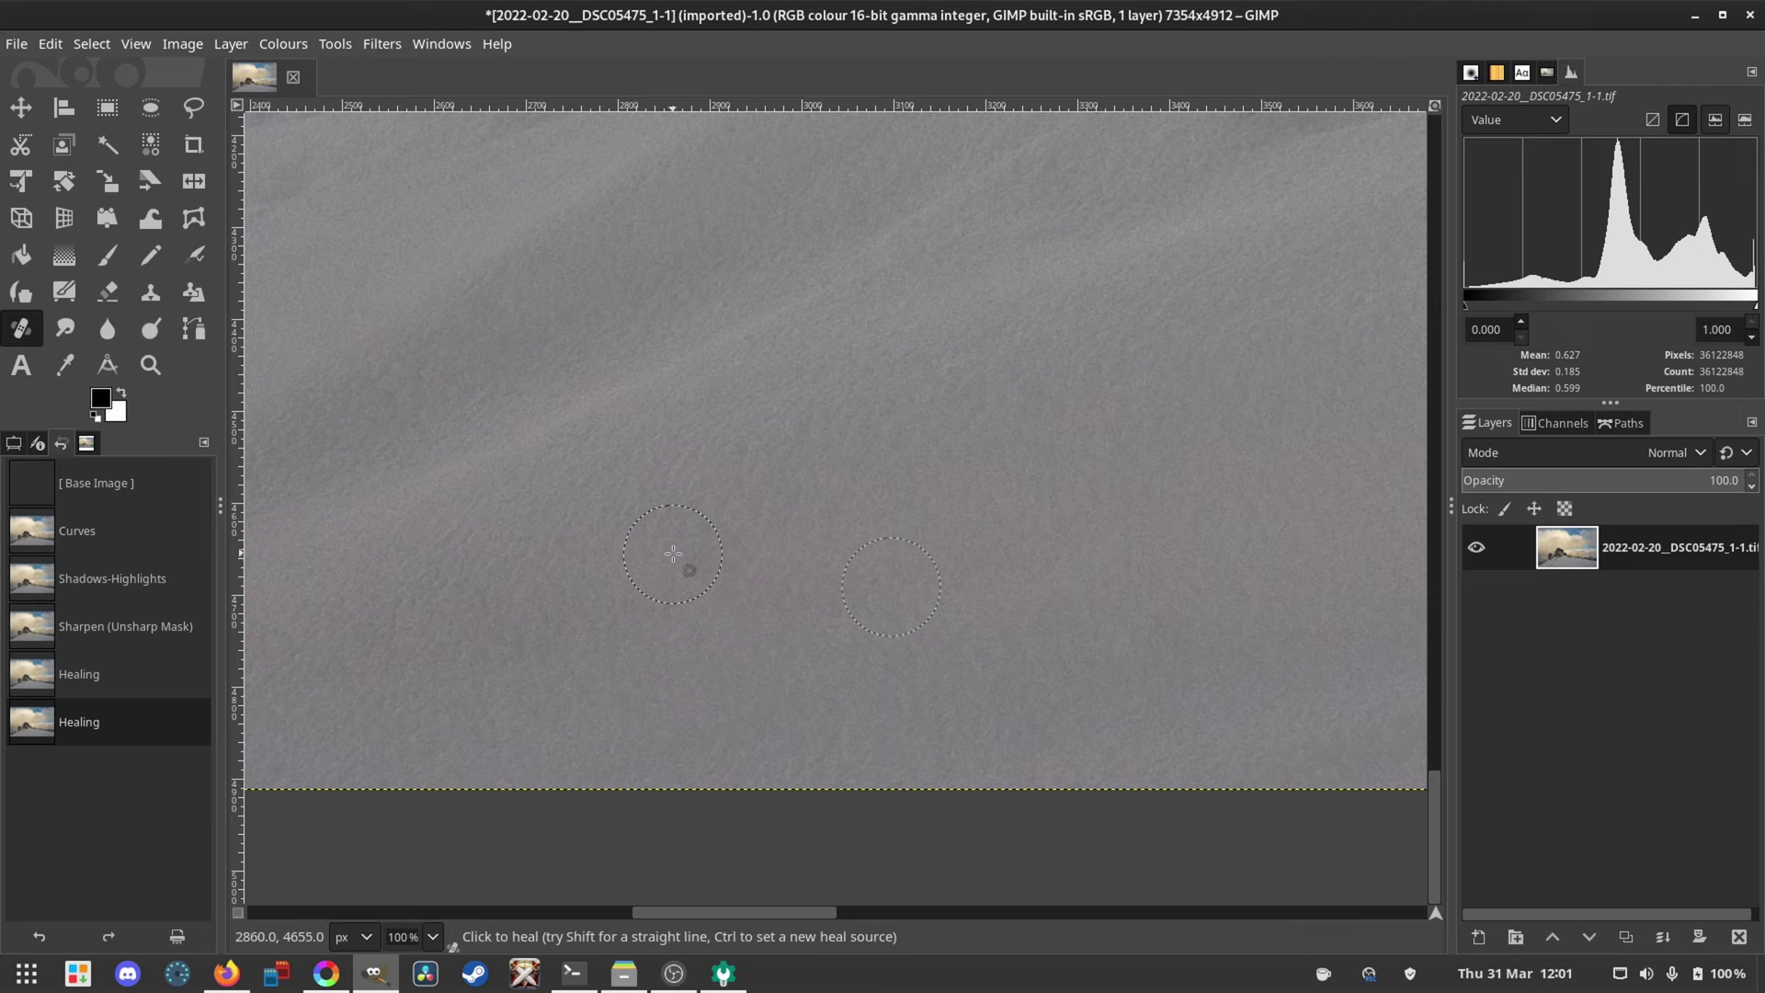
left_click(698, 584)
Step: Heal the faint spot at the bottom of the snow slope towards the photo's lower-right corner, using nearby snow as source
scroll(827, 552, "down", 3)
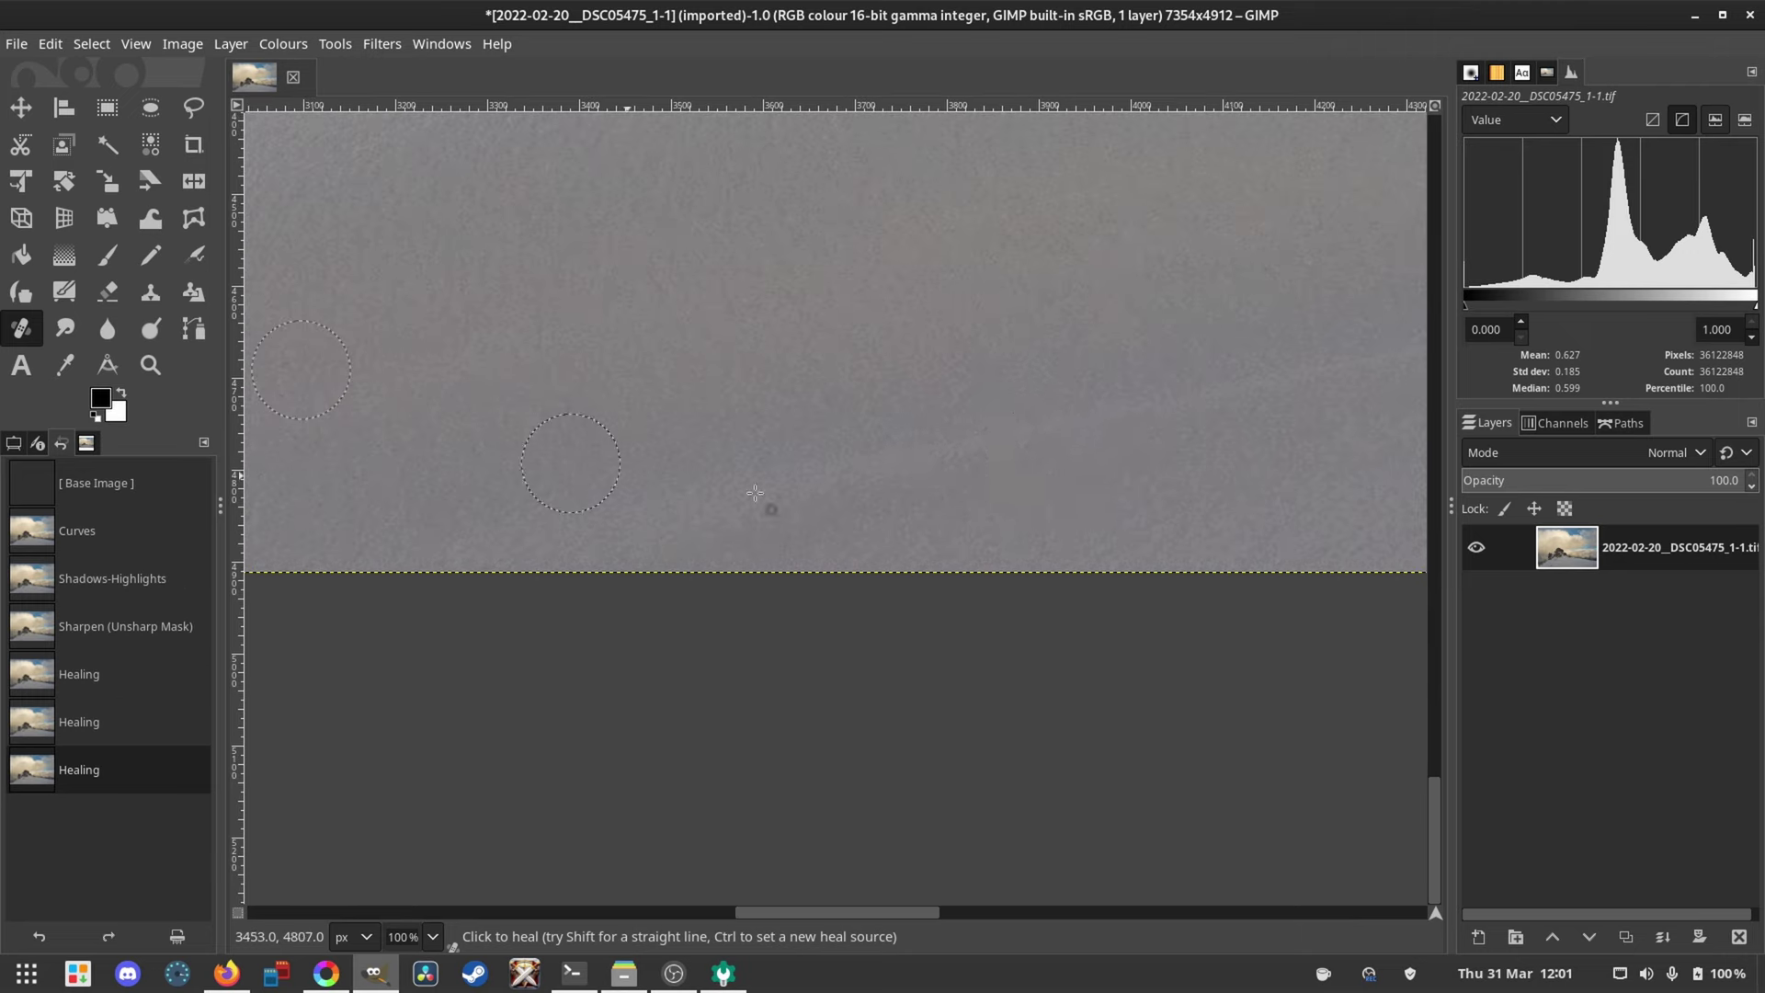
scroll(552, 533, "right", 10)
scroll(368, 524, "up", 2)
scroll(288, 521, "down", 2)
scroll(859, 532, "right", 10)
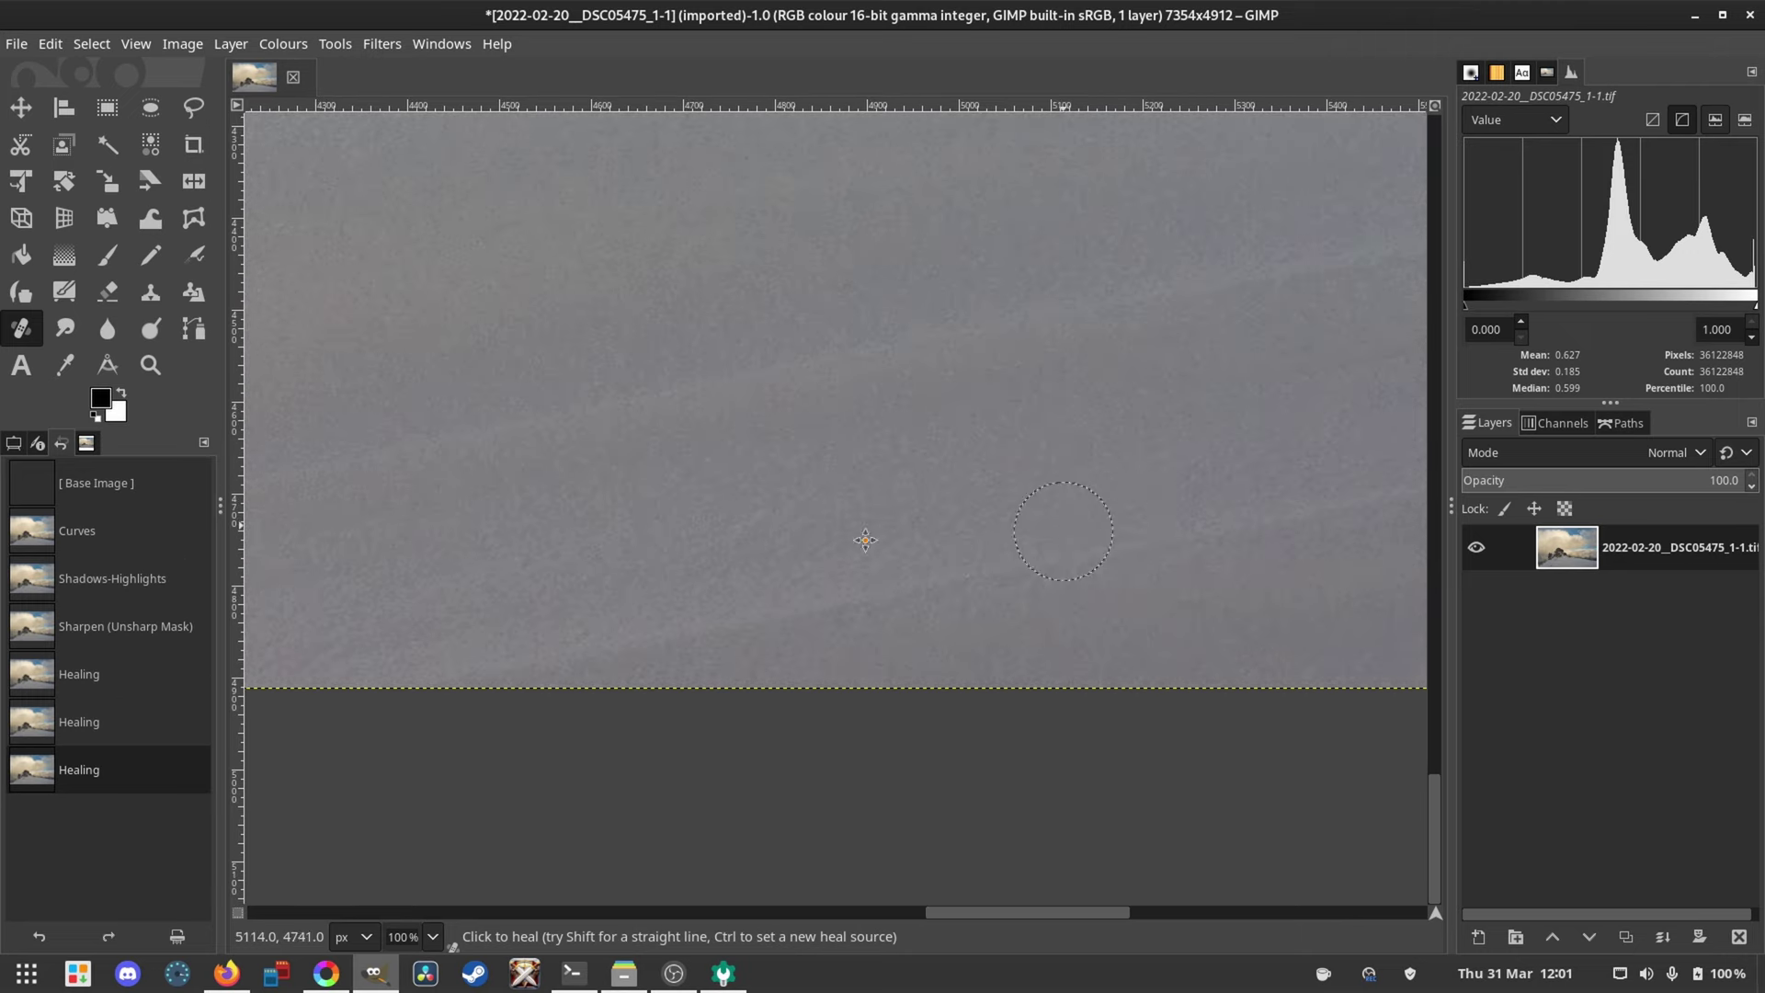
scroll(1122, 540, "up", 1)
left_click(929, 546, "ctrl")
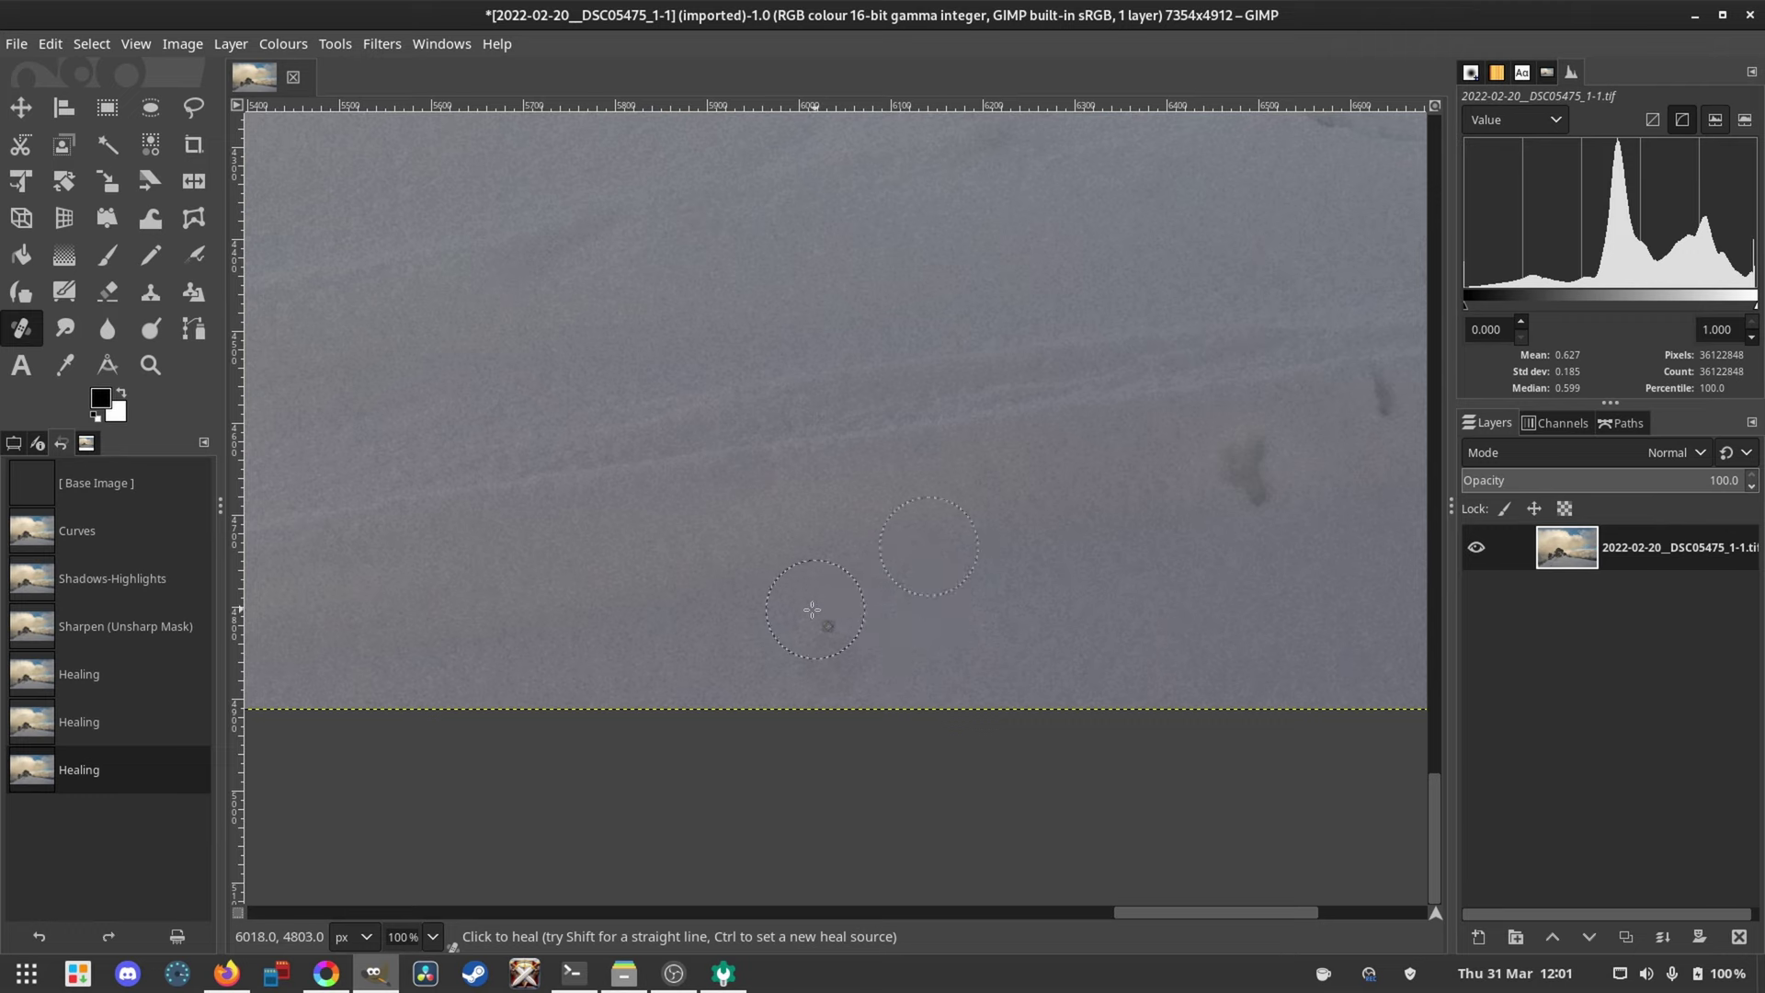
left_click(868, 657)
Step: Heal the spot in the grey cloud near the photo's right edge, sampling clean cloud close by
scroll(501, 659, "right", 4)
scroll(501, 659, "up", 1)
scroll(923, 620, "right", 2)
scroll(924, 620, "up", 1)
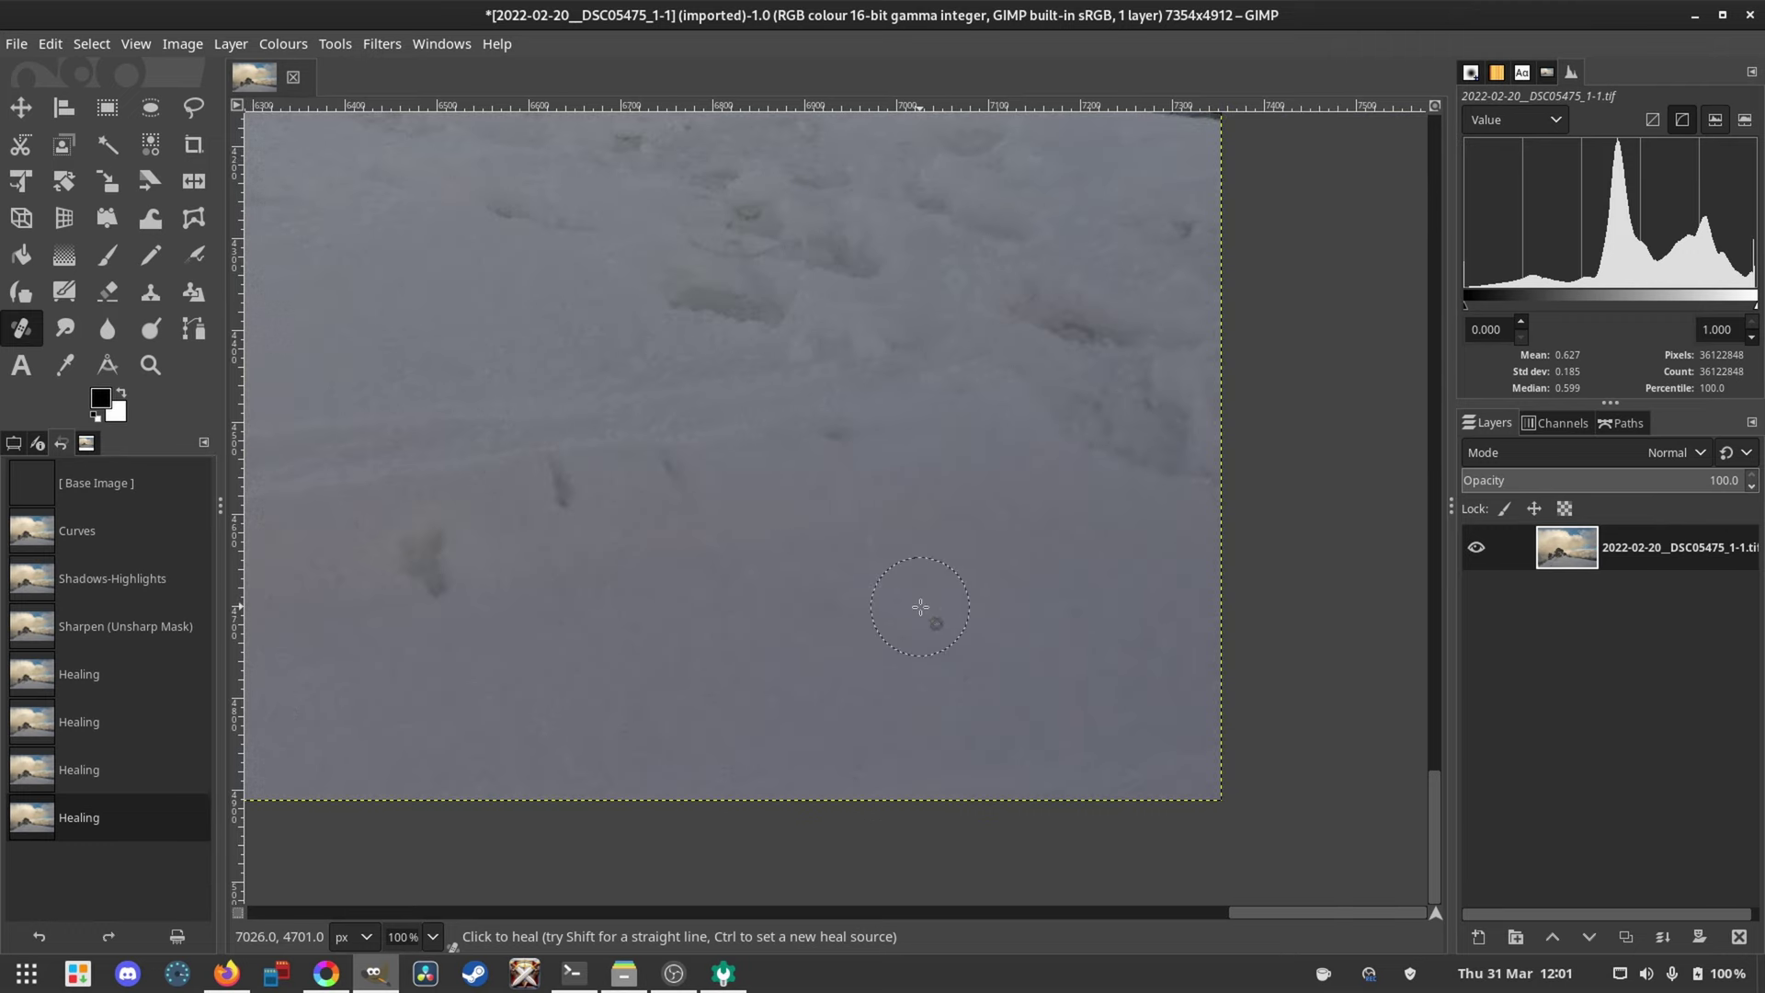
scroll(934, 588, "up", 2)
scroll(934, 587, "up", 12)
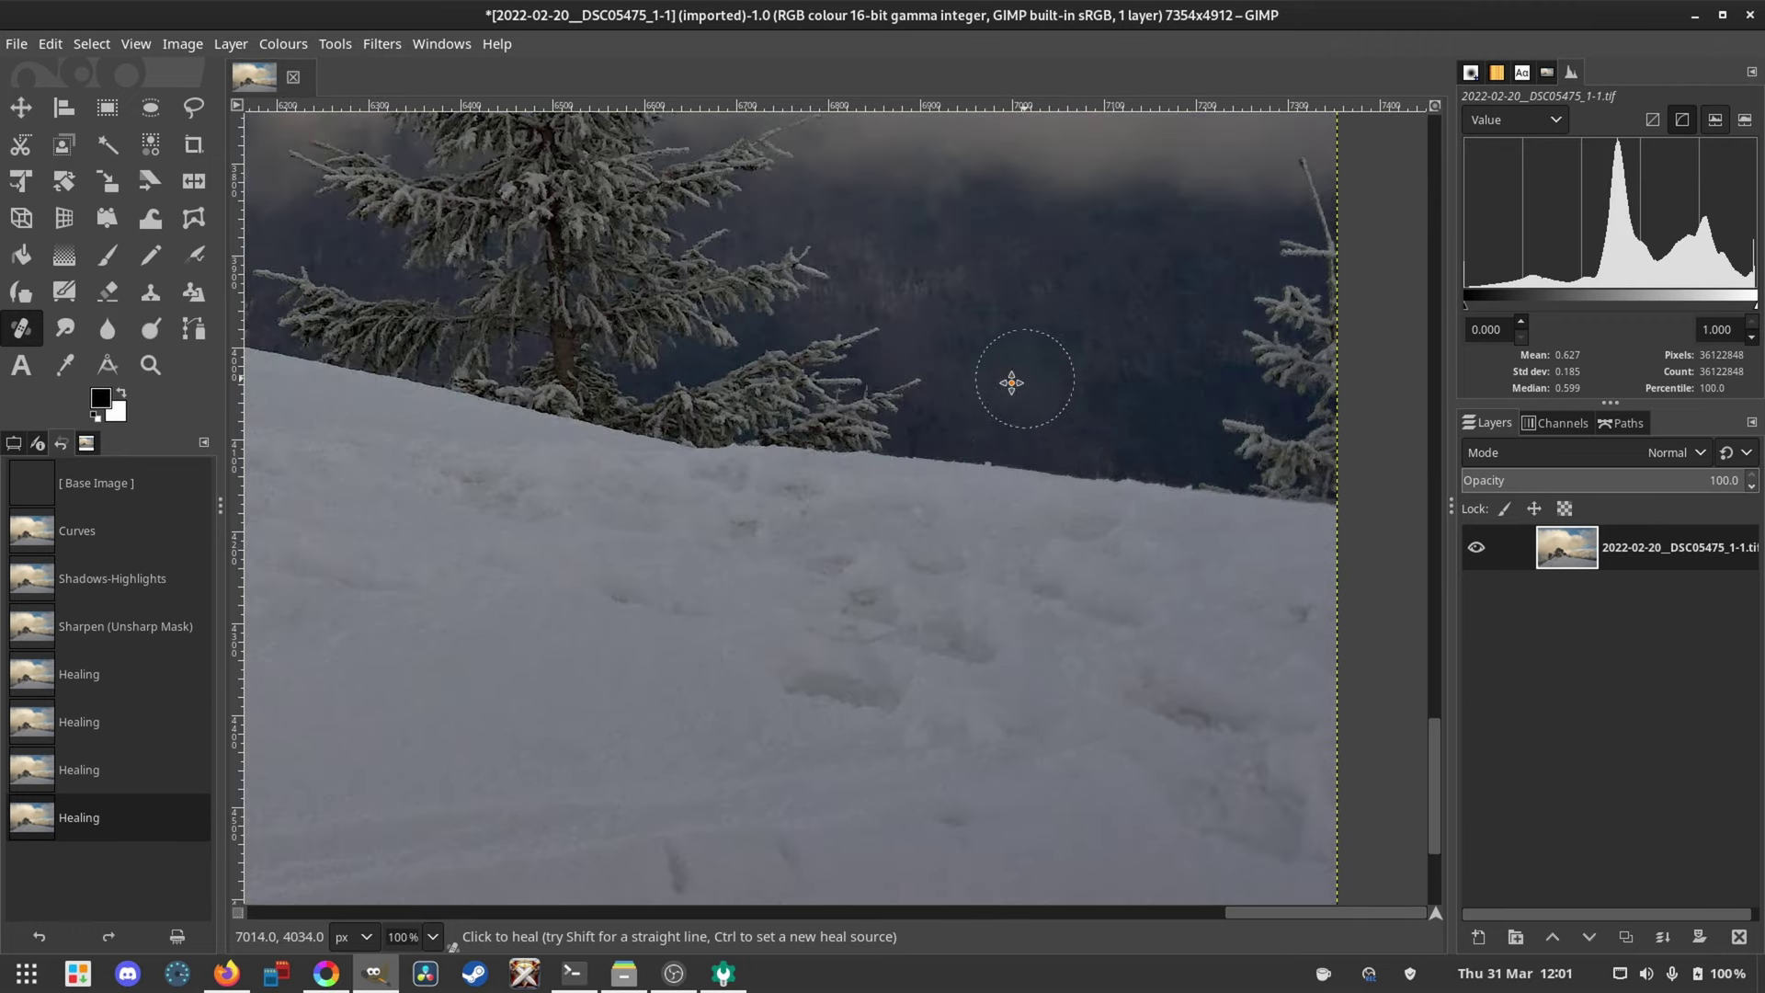
scroll(1103, 597, "left", 1)
scroll(1145, 672, "up", 9)
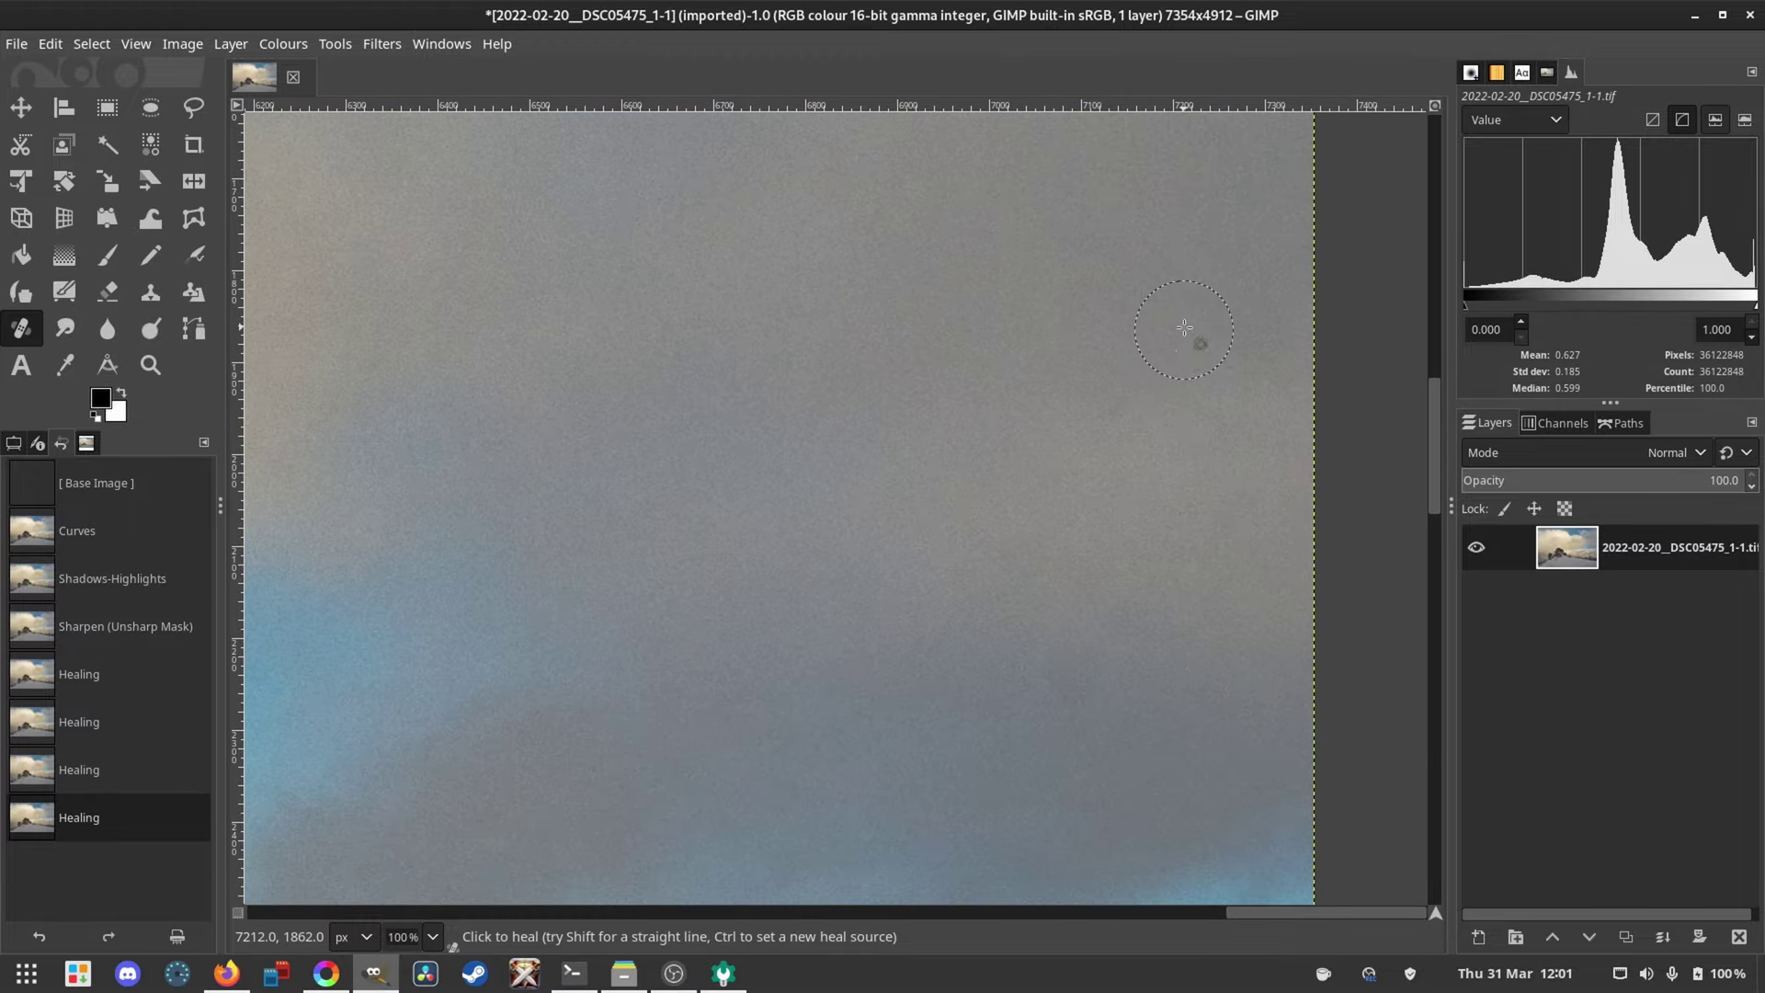
mouse_move(1184, 328)
left_mouse_down()
mouse_move(1115, 622)
mouse_move(1131, 736)
mouse_move(1060, 662)
mouse_move(1125, 694)
left_mouse_up()
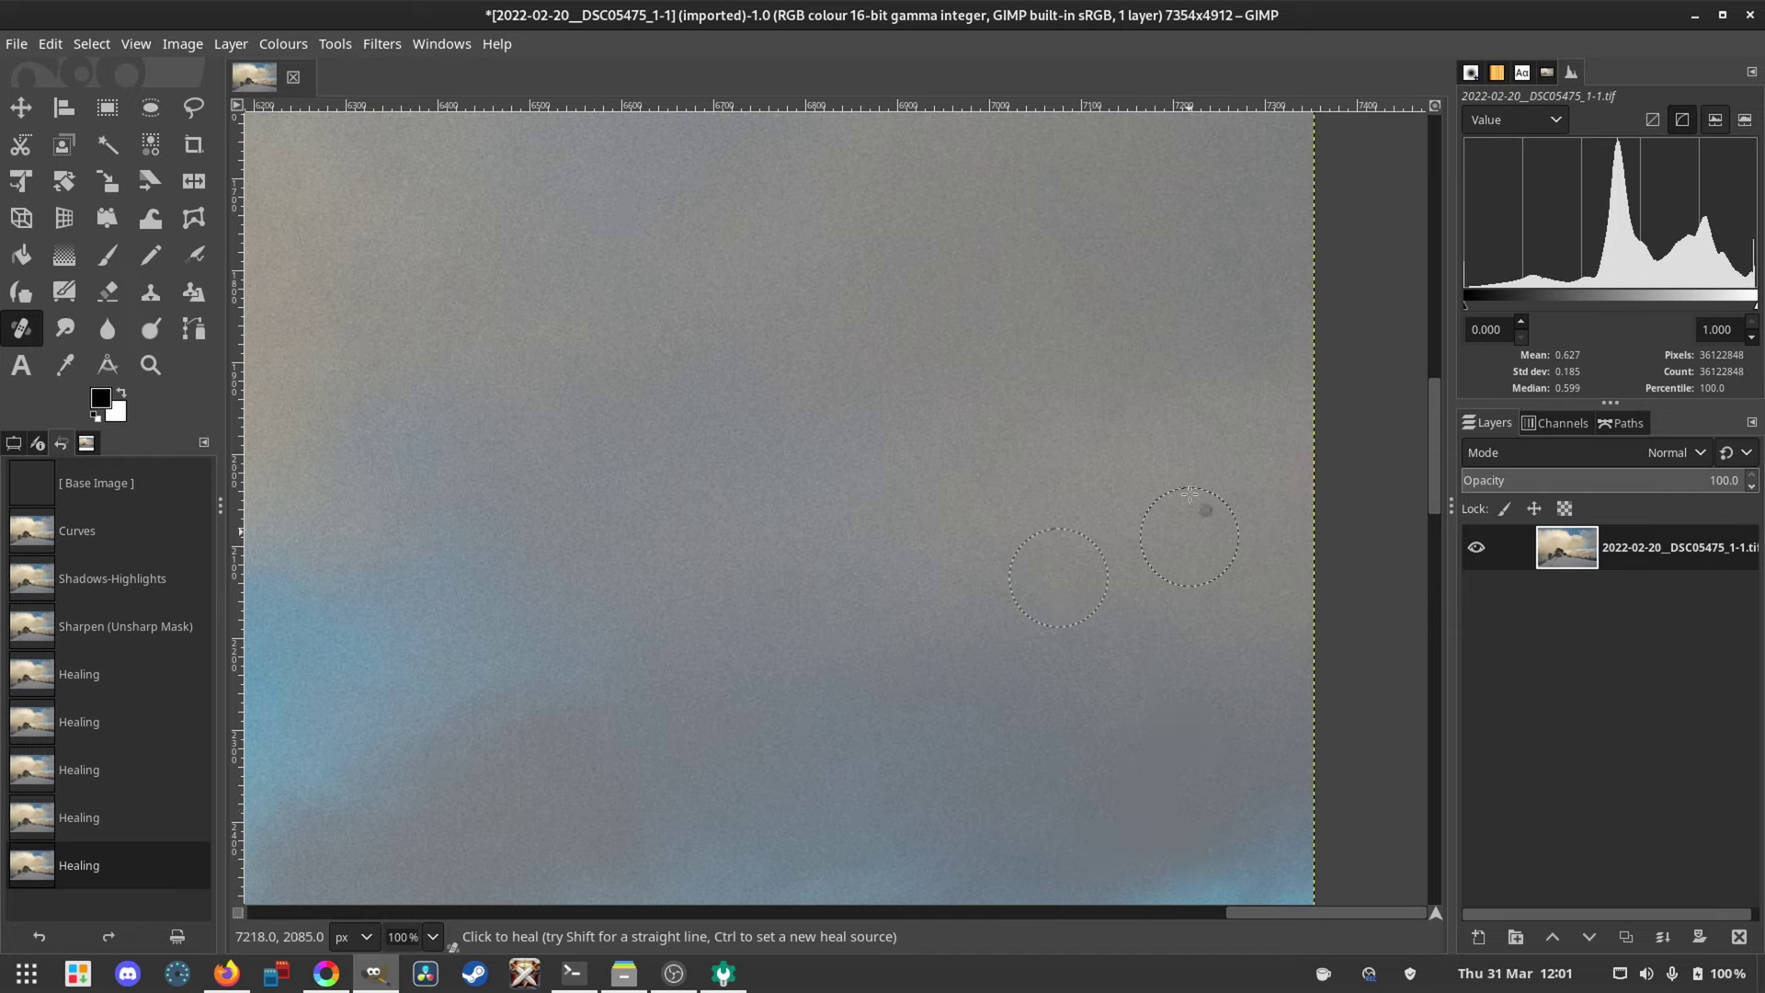
Step: Heal a remaining spot in the cloud near the photo's upper-left corner and fit the whole image in view
scroll(1103, 552, "up", 5)
scroll(1103, 460, "left", 1)
scroll(1154, 405, "up", 8)
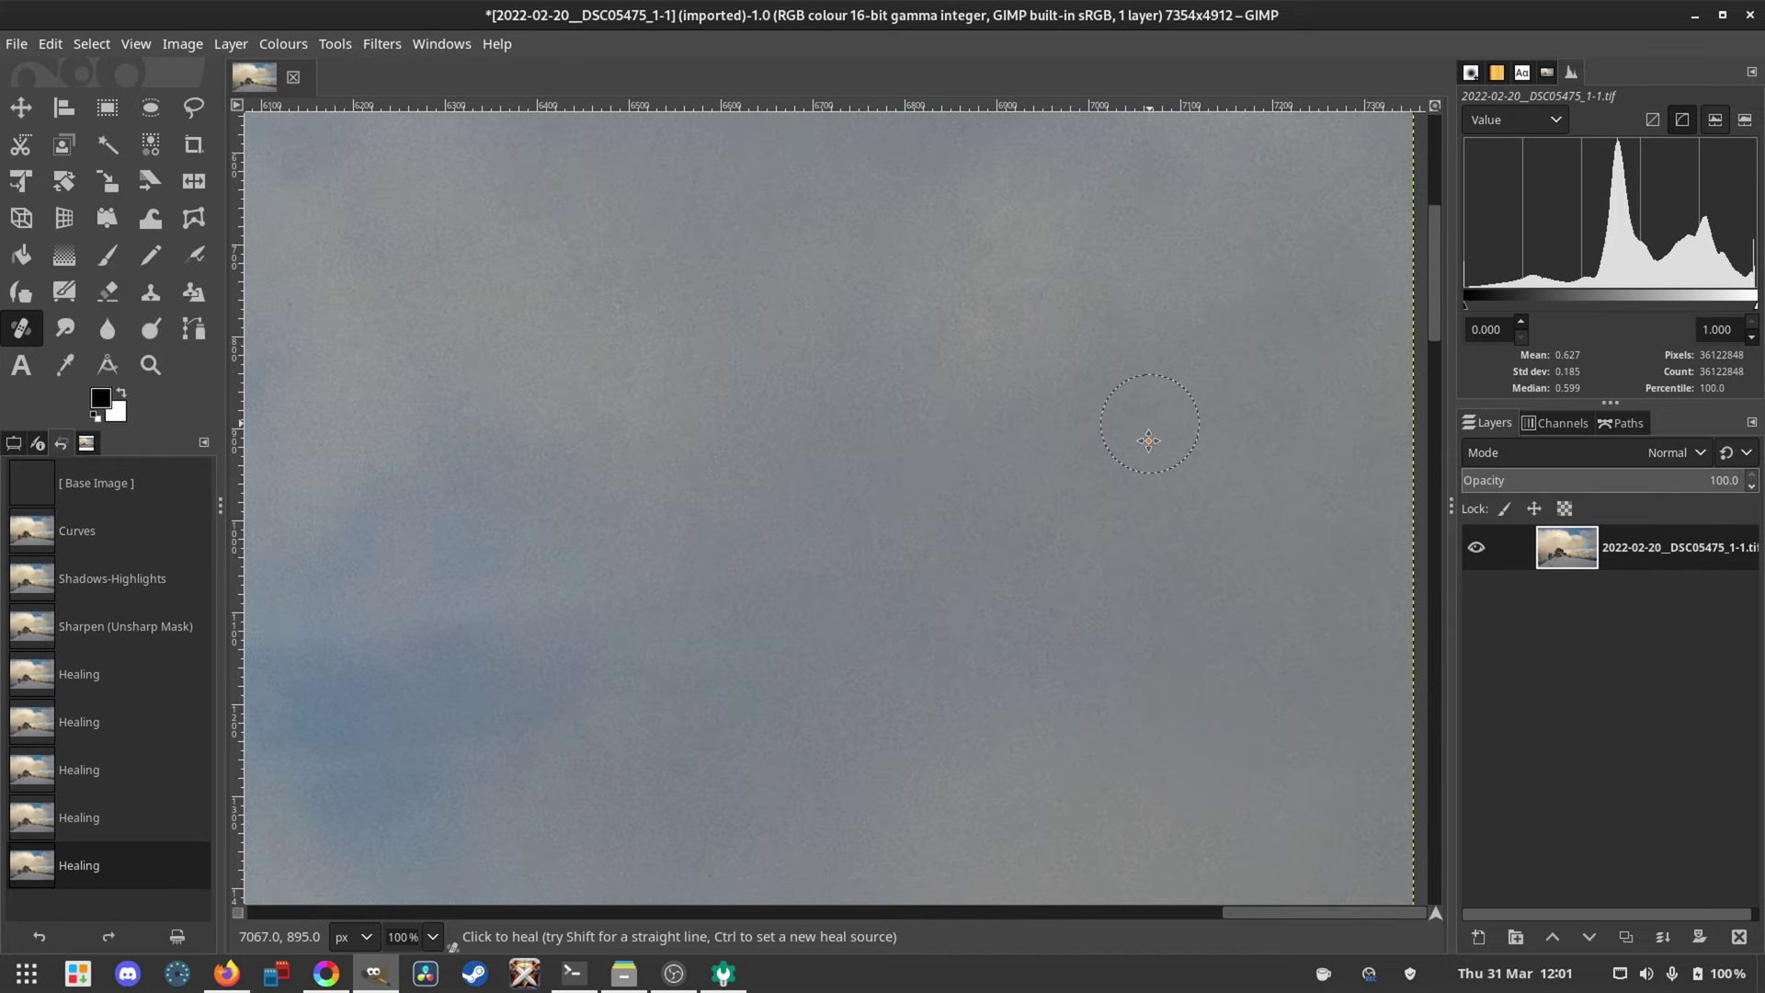
scroll(1115, 493, "left", 6)
scroll(1001, 643, "left", 15)
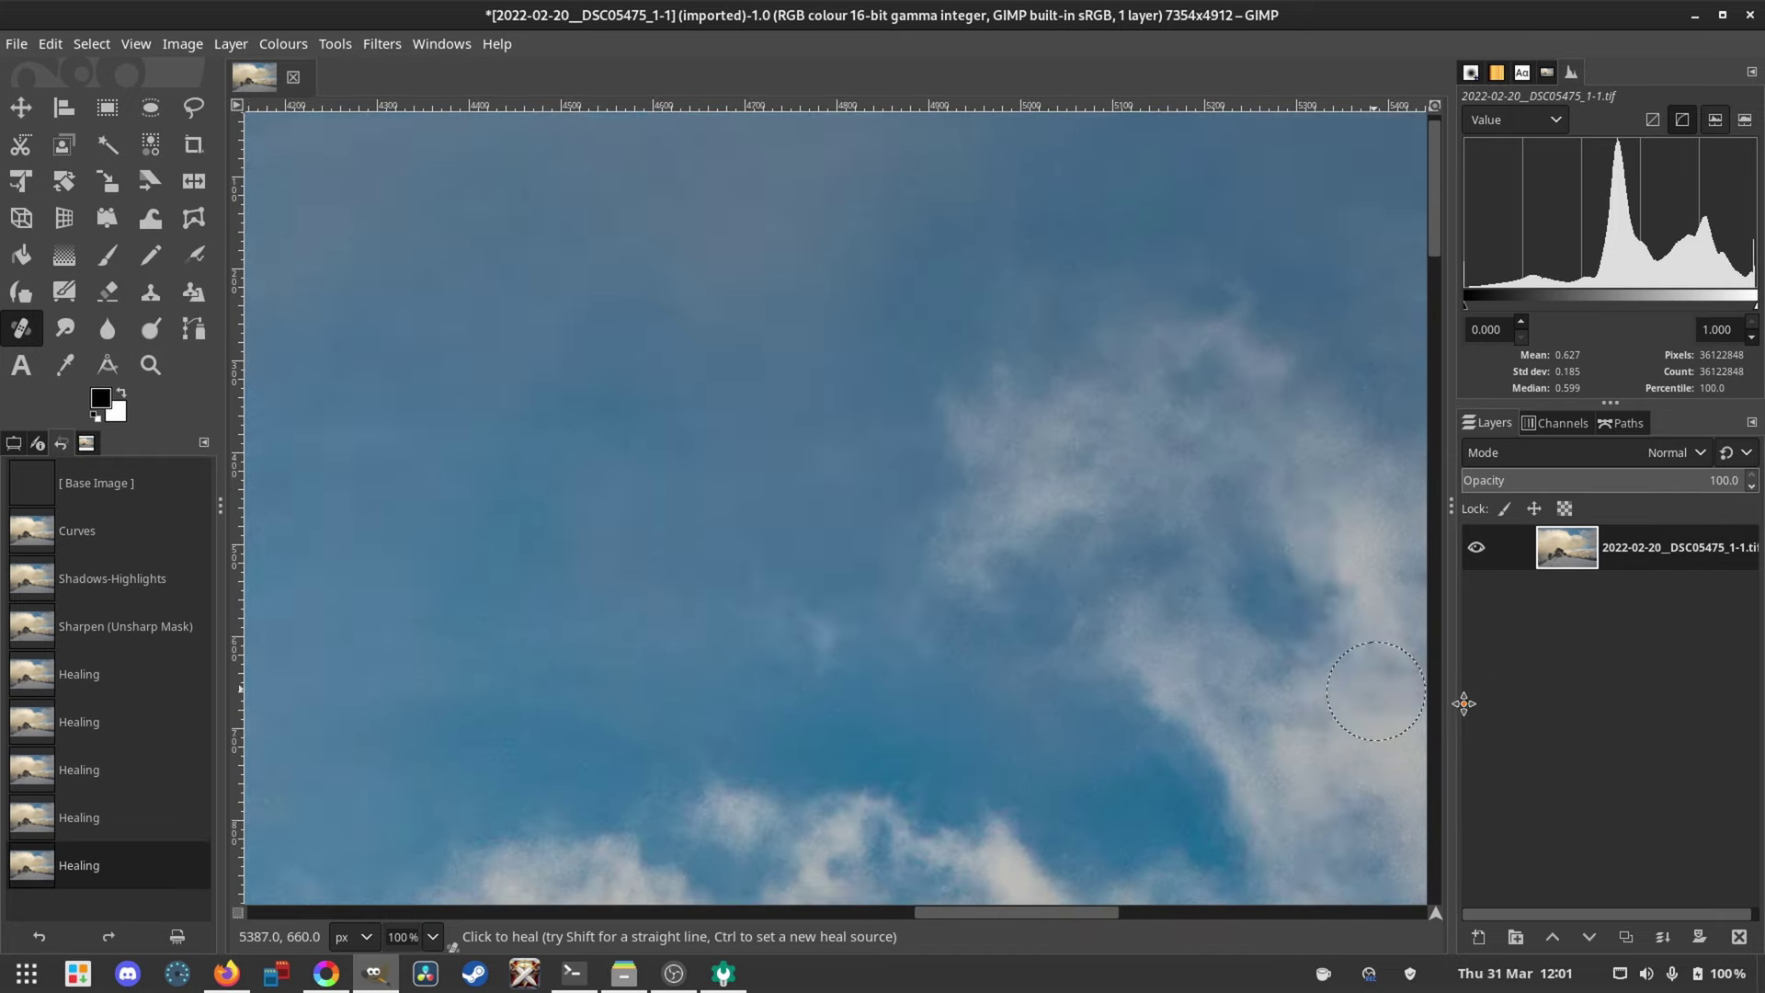
scroll(1300, 598, "up", 2)
scroll(1107, 551, "down", 3)
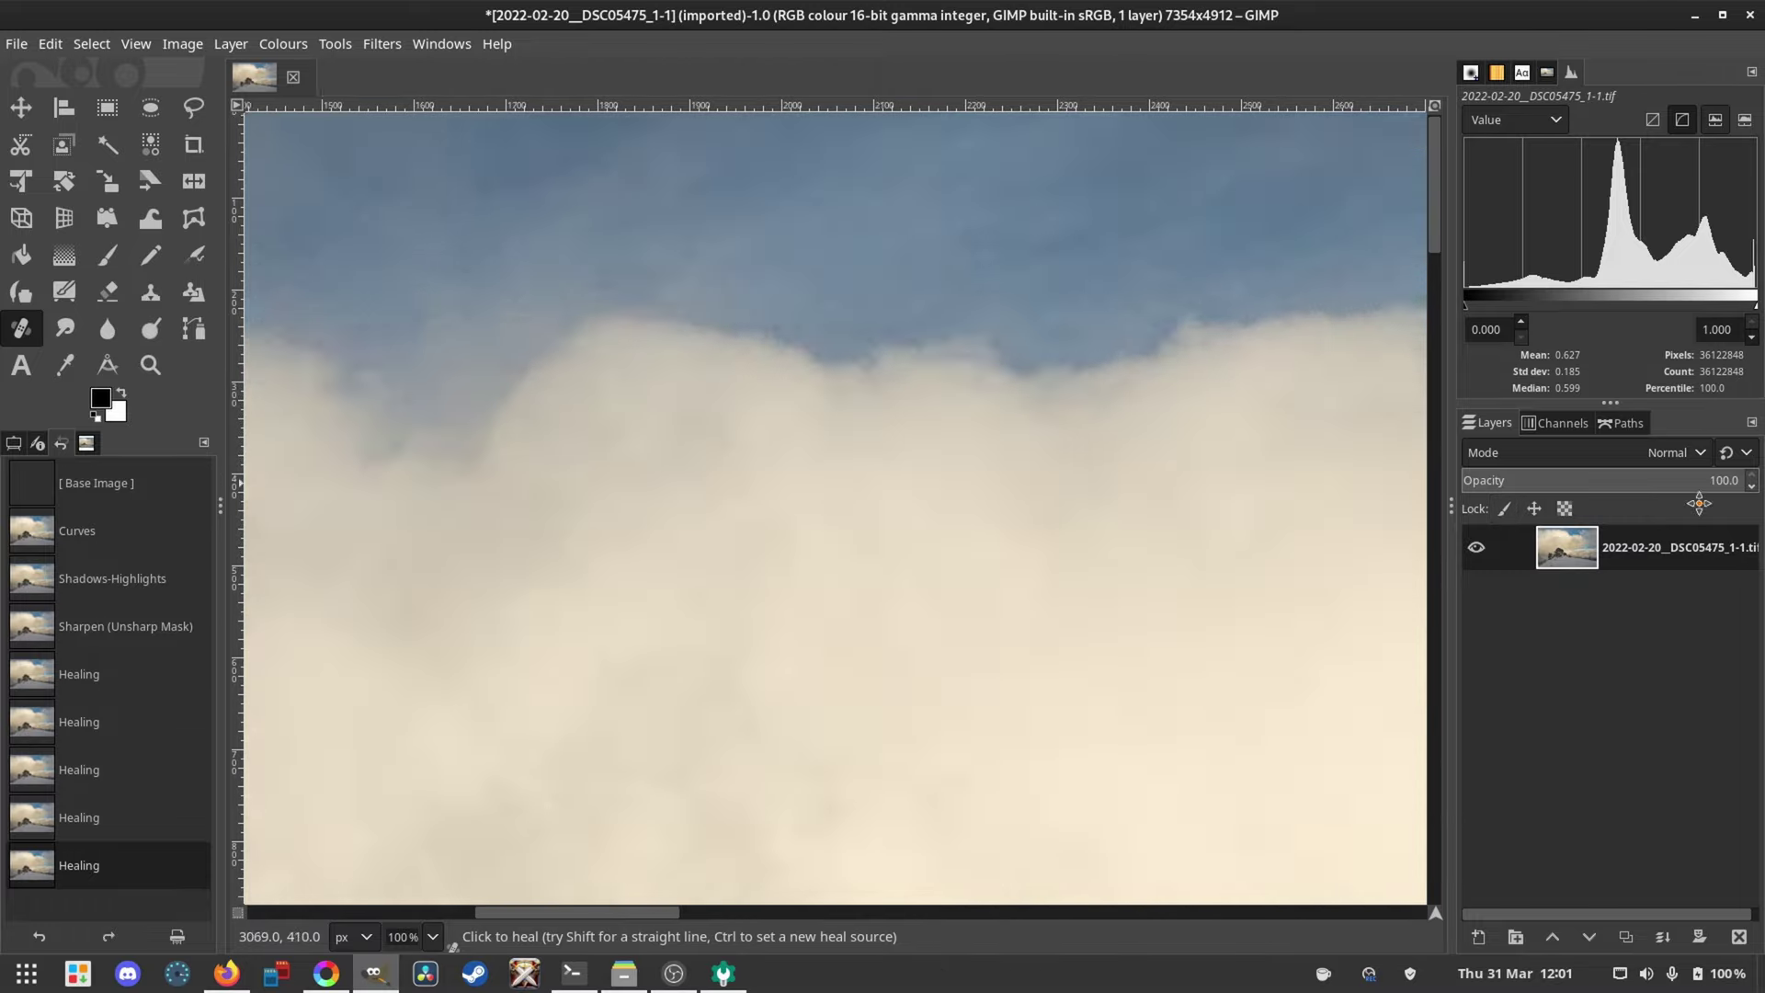
scroll(1107, 551, "left", 13)
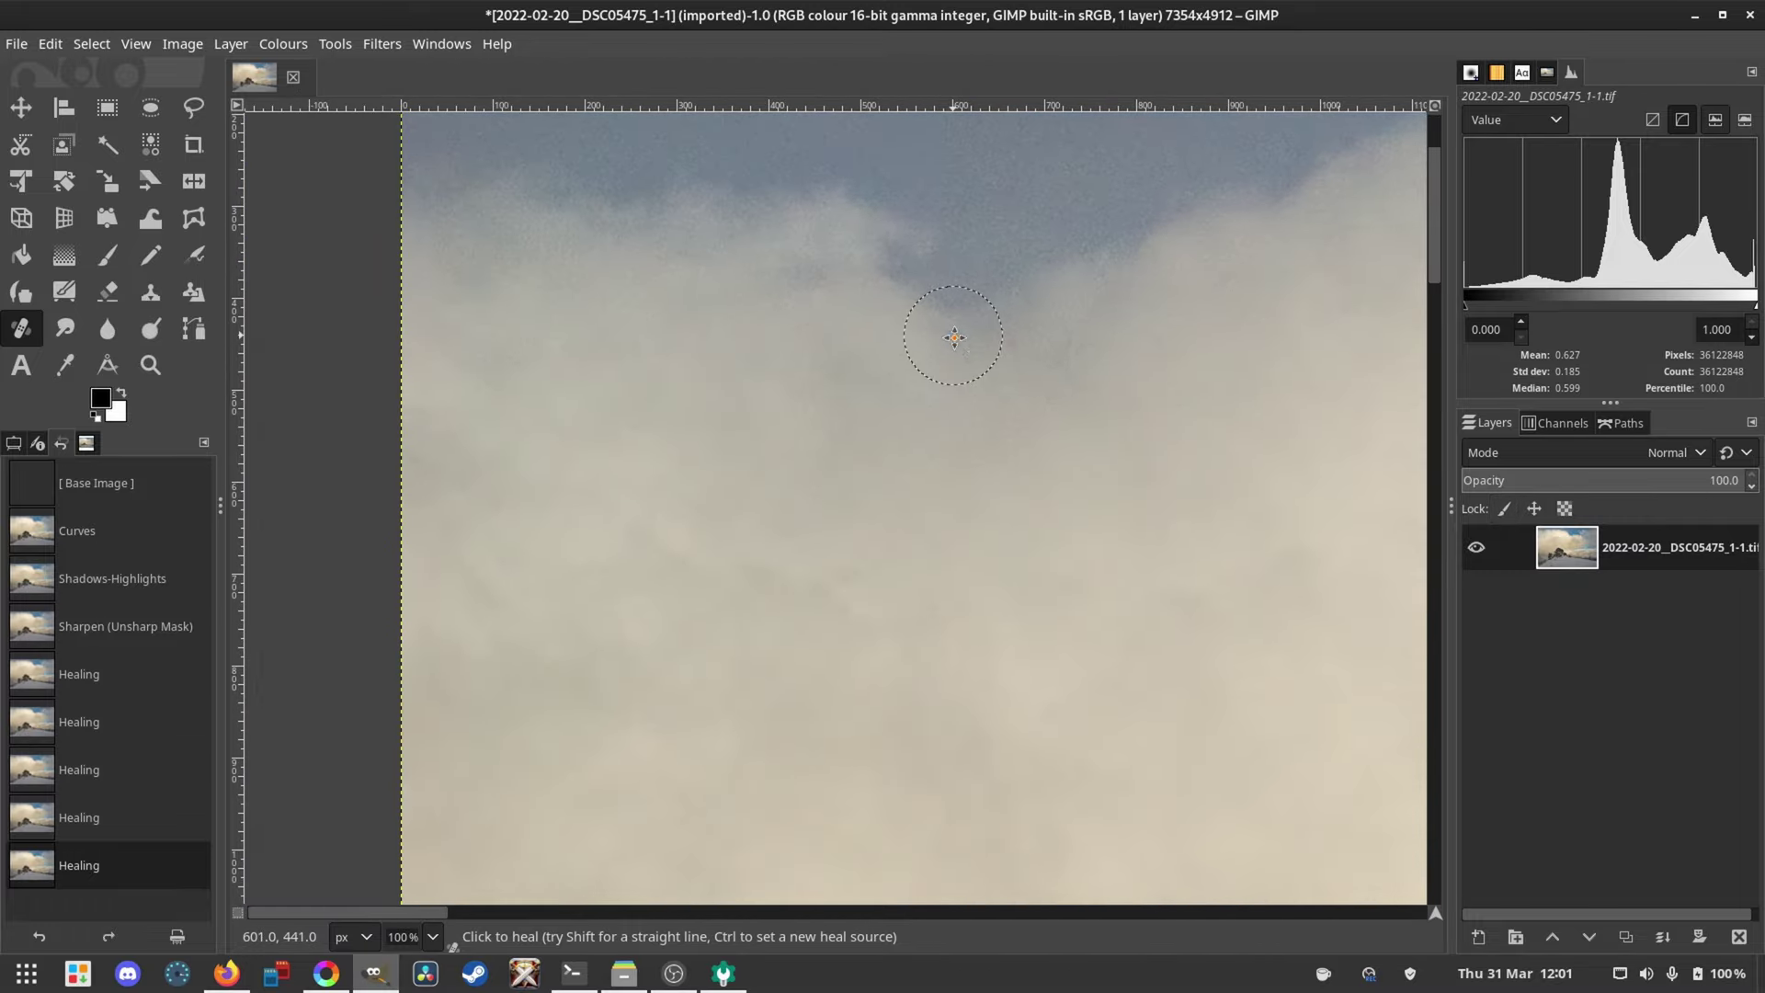
left_click(808, 571, "ctrl")
left_click(894, 540)
key("shift+ctrl+j")
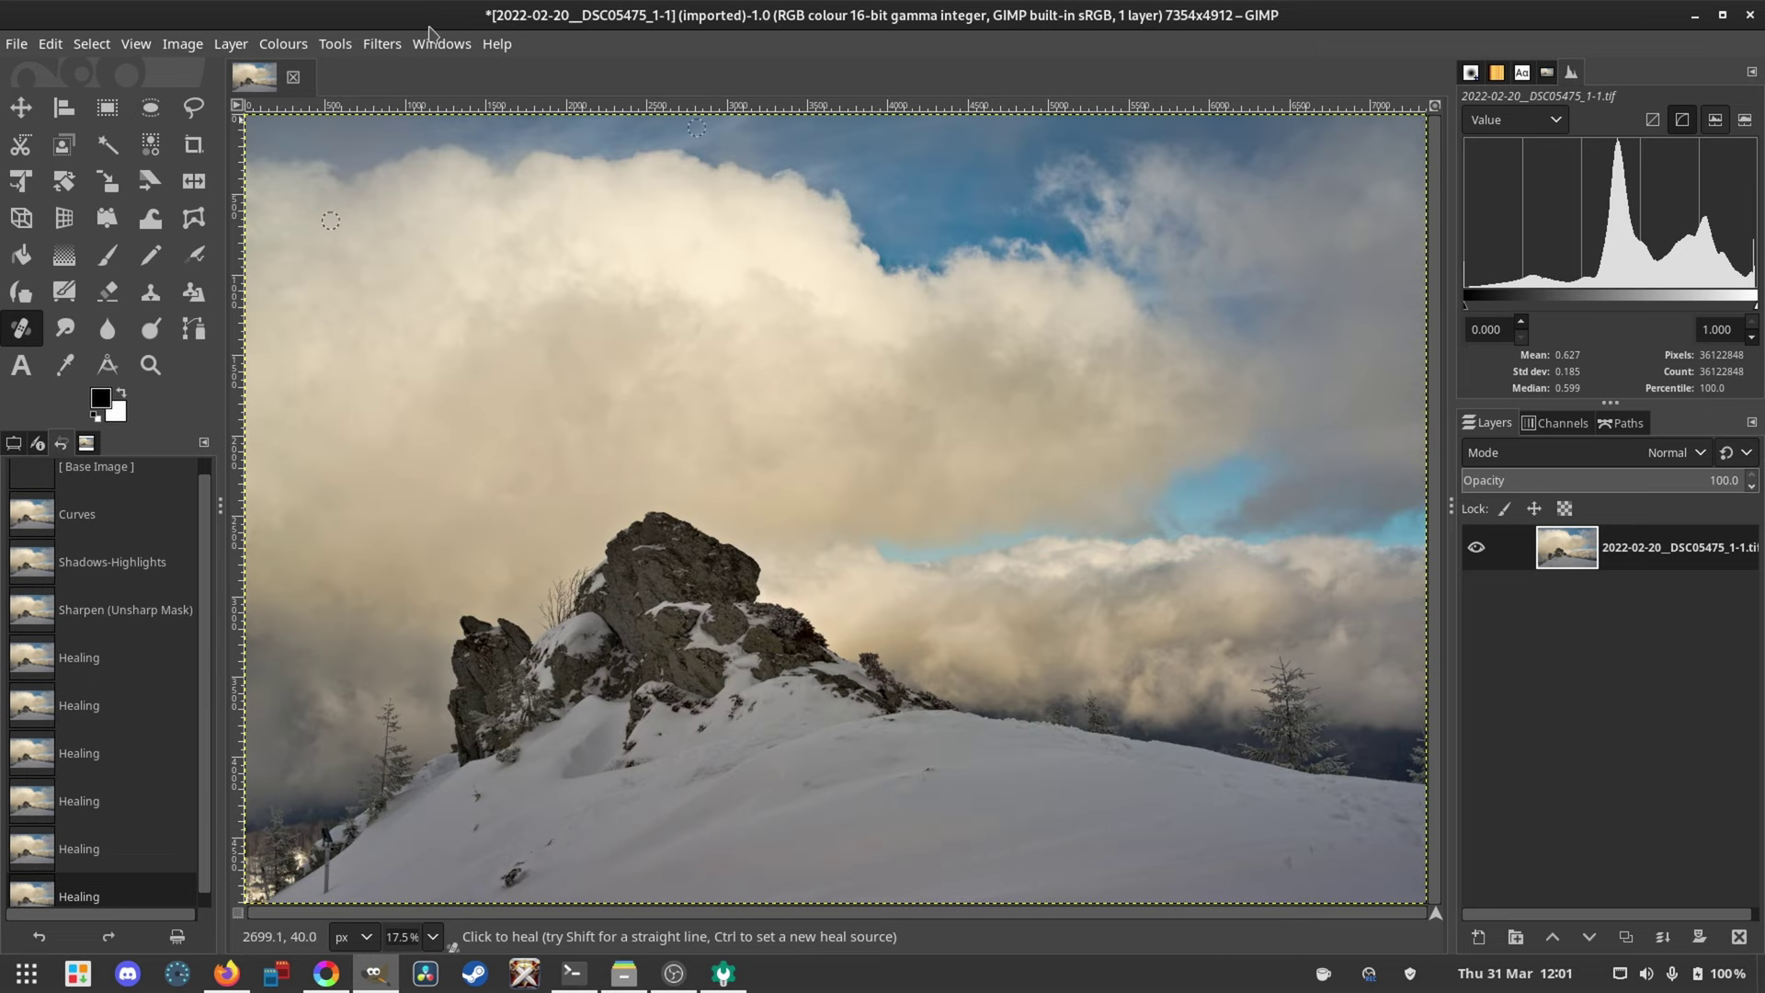
Step: Add HSV Noise with a Value of 0.024, checking its preview on the sky beside the bare branches, and apply it
left_click(381, 44)
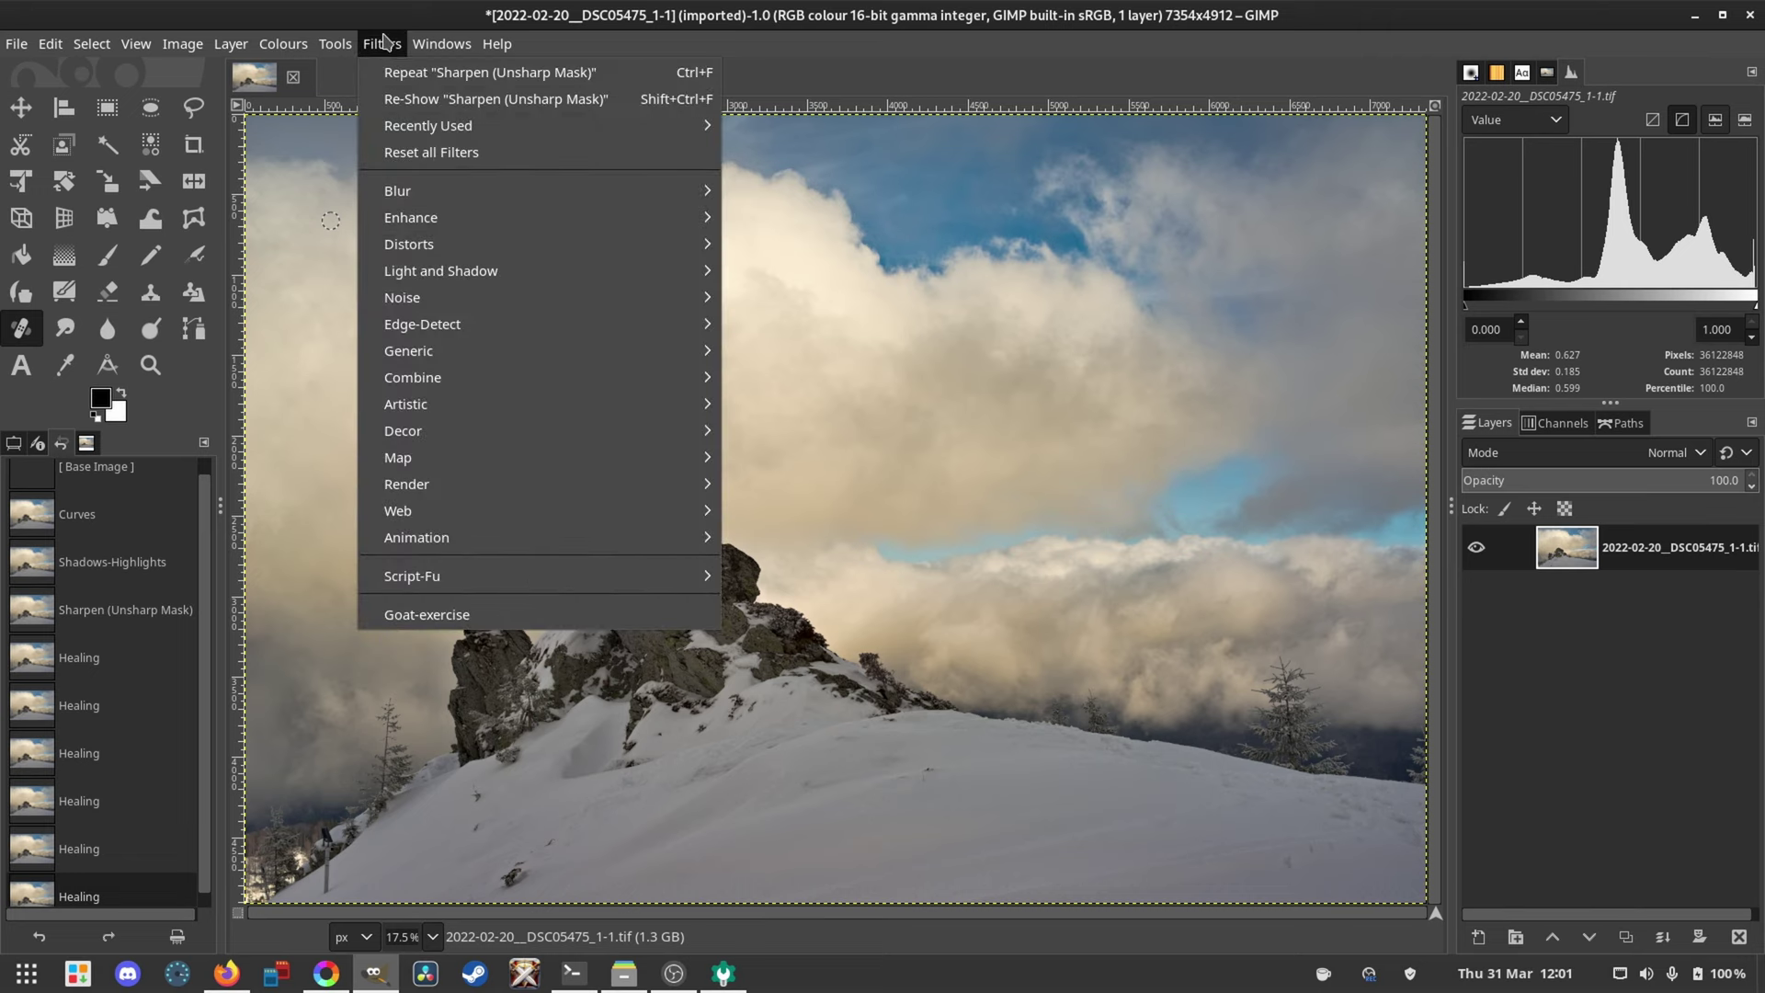
left_click(280, 10)
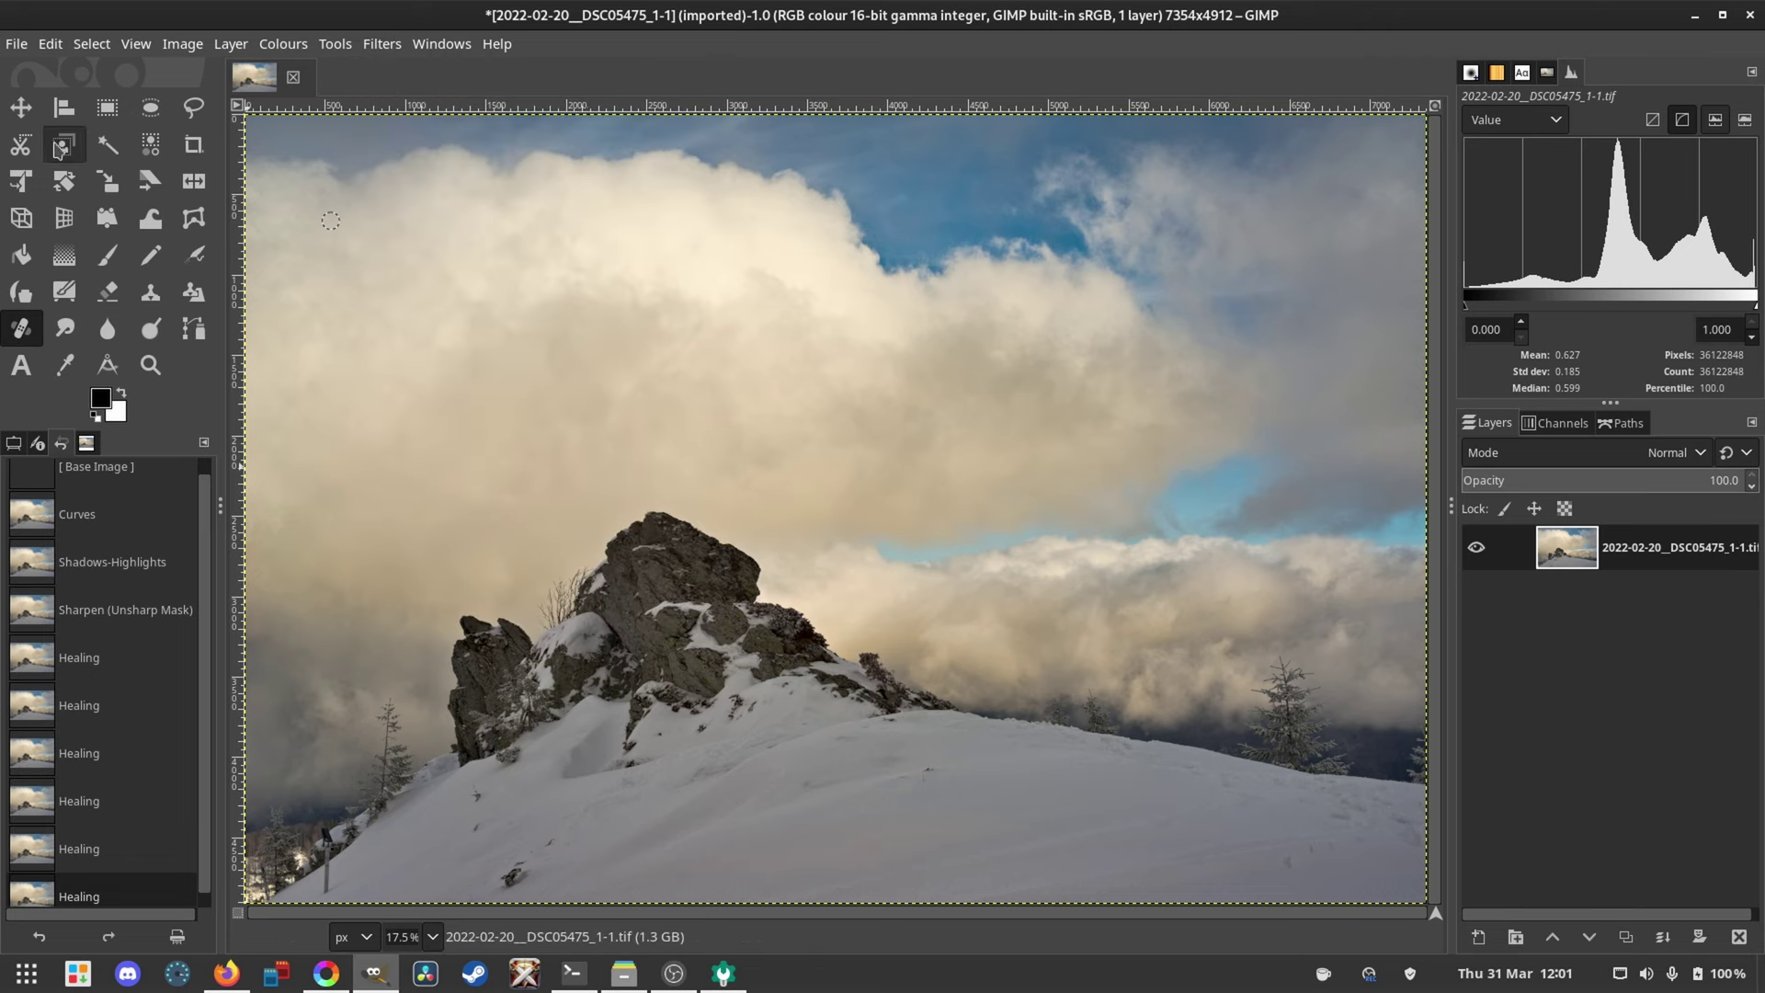
scroll(628, 609, "up", 8)
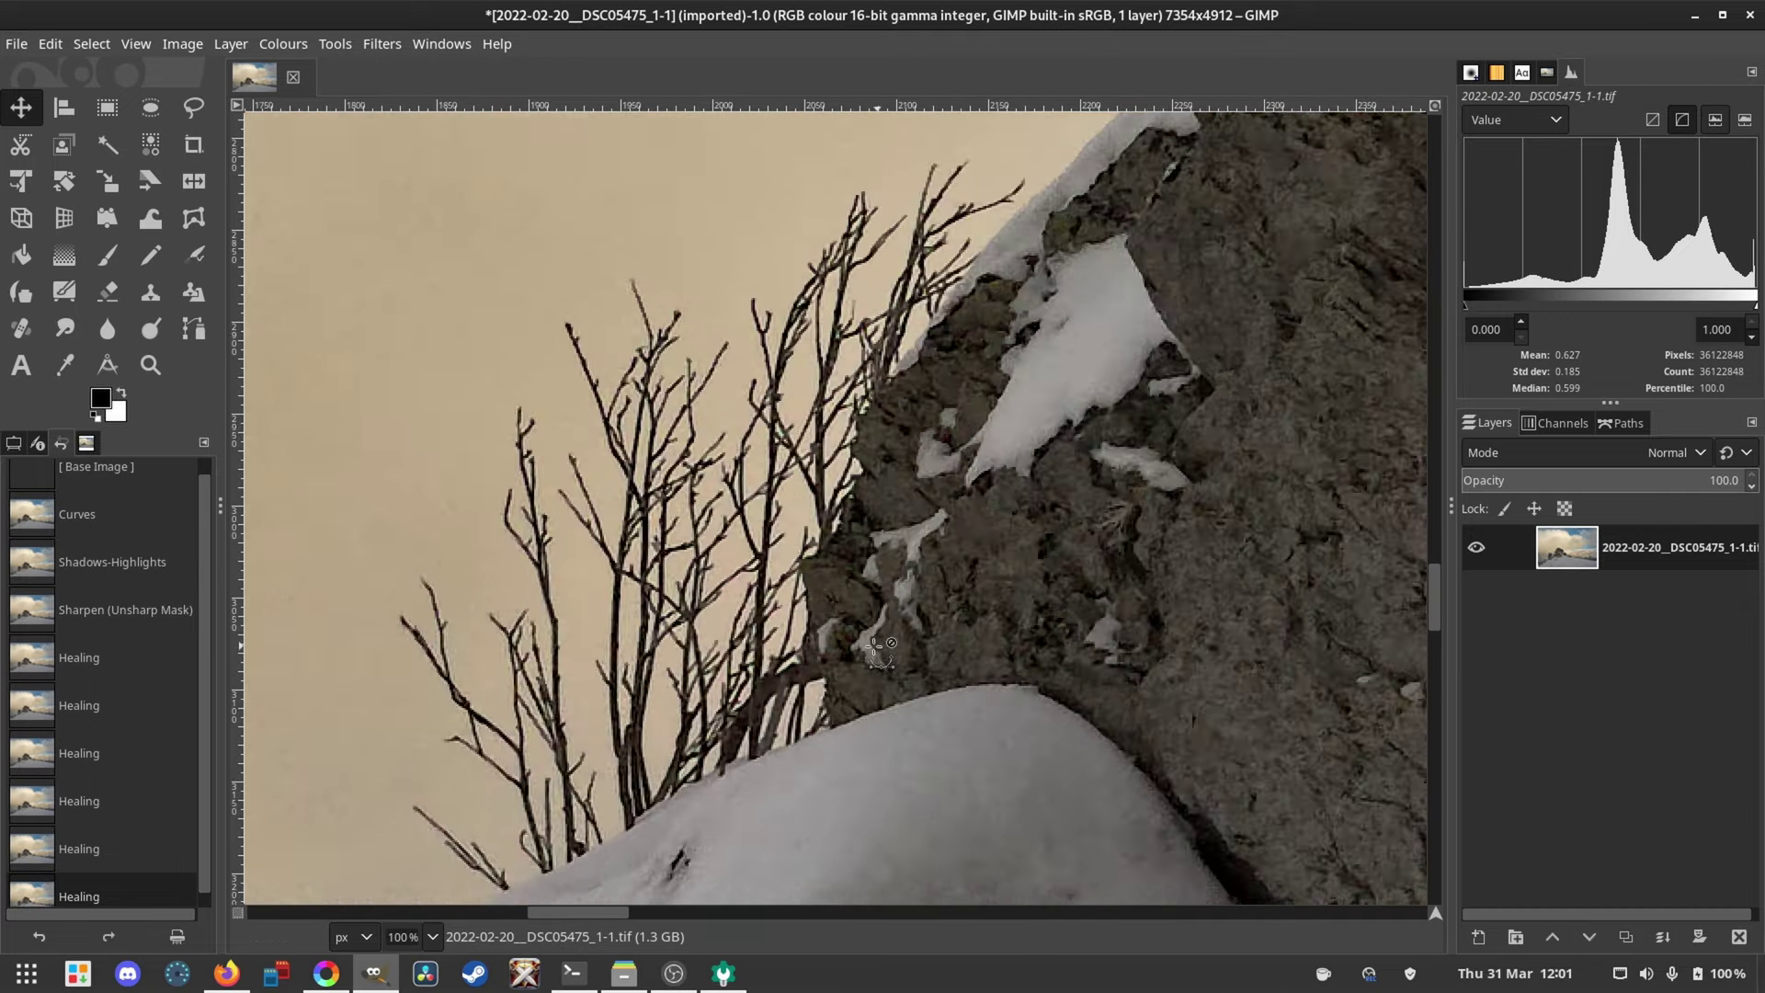
scroll(574, 919, "left", 5)
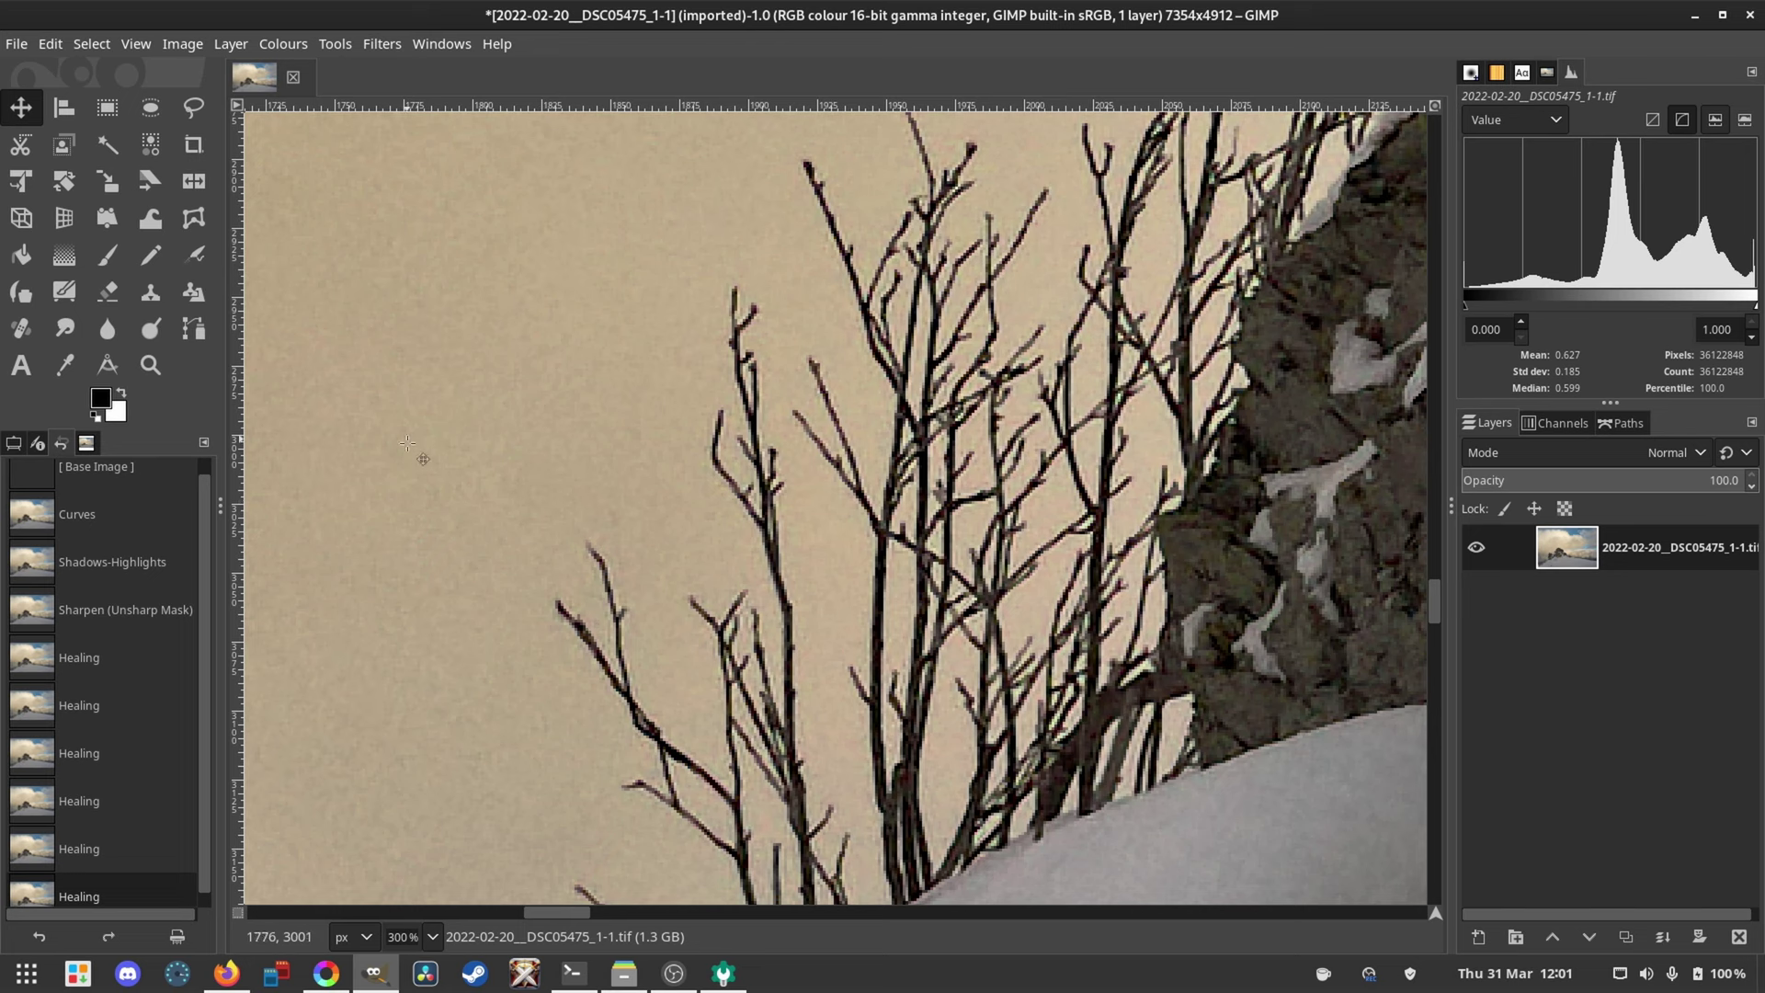
scroll(531, 401, "up", 2, "ctrl")
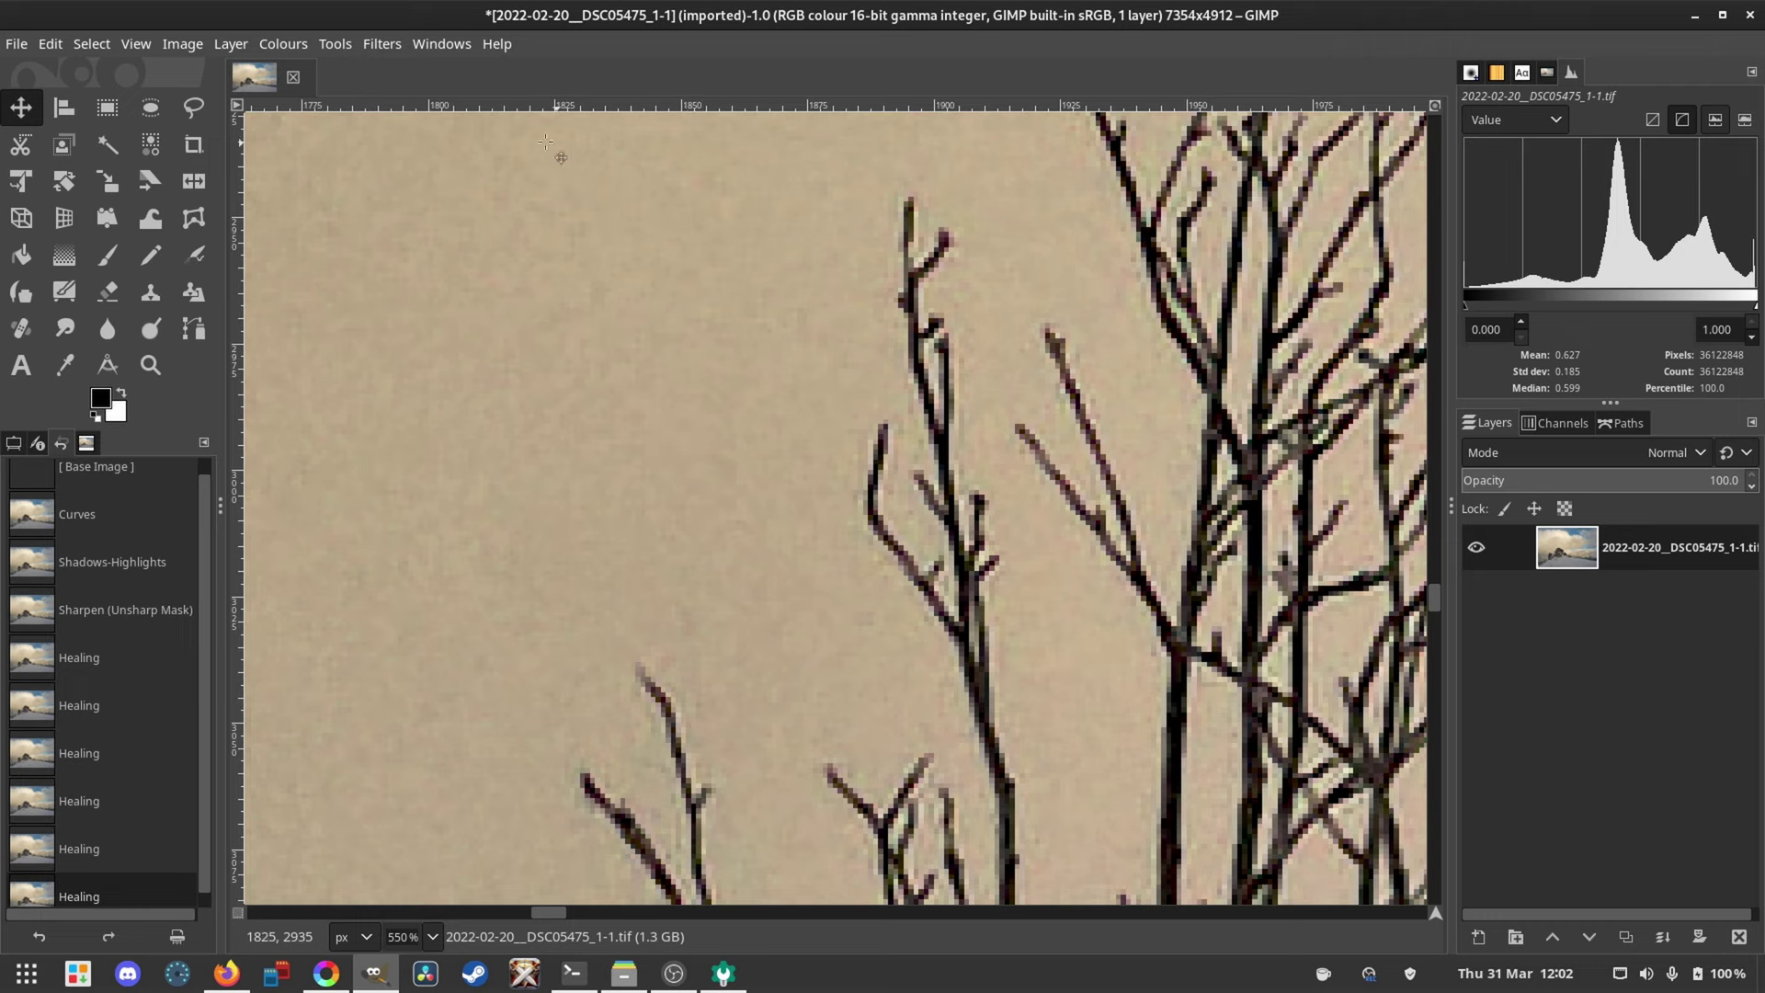
left_click(382, 45)
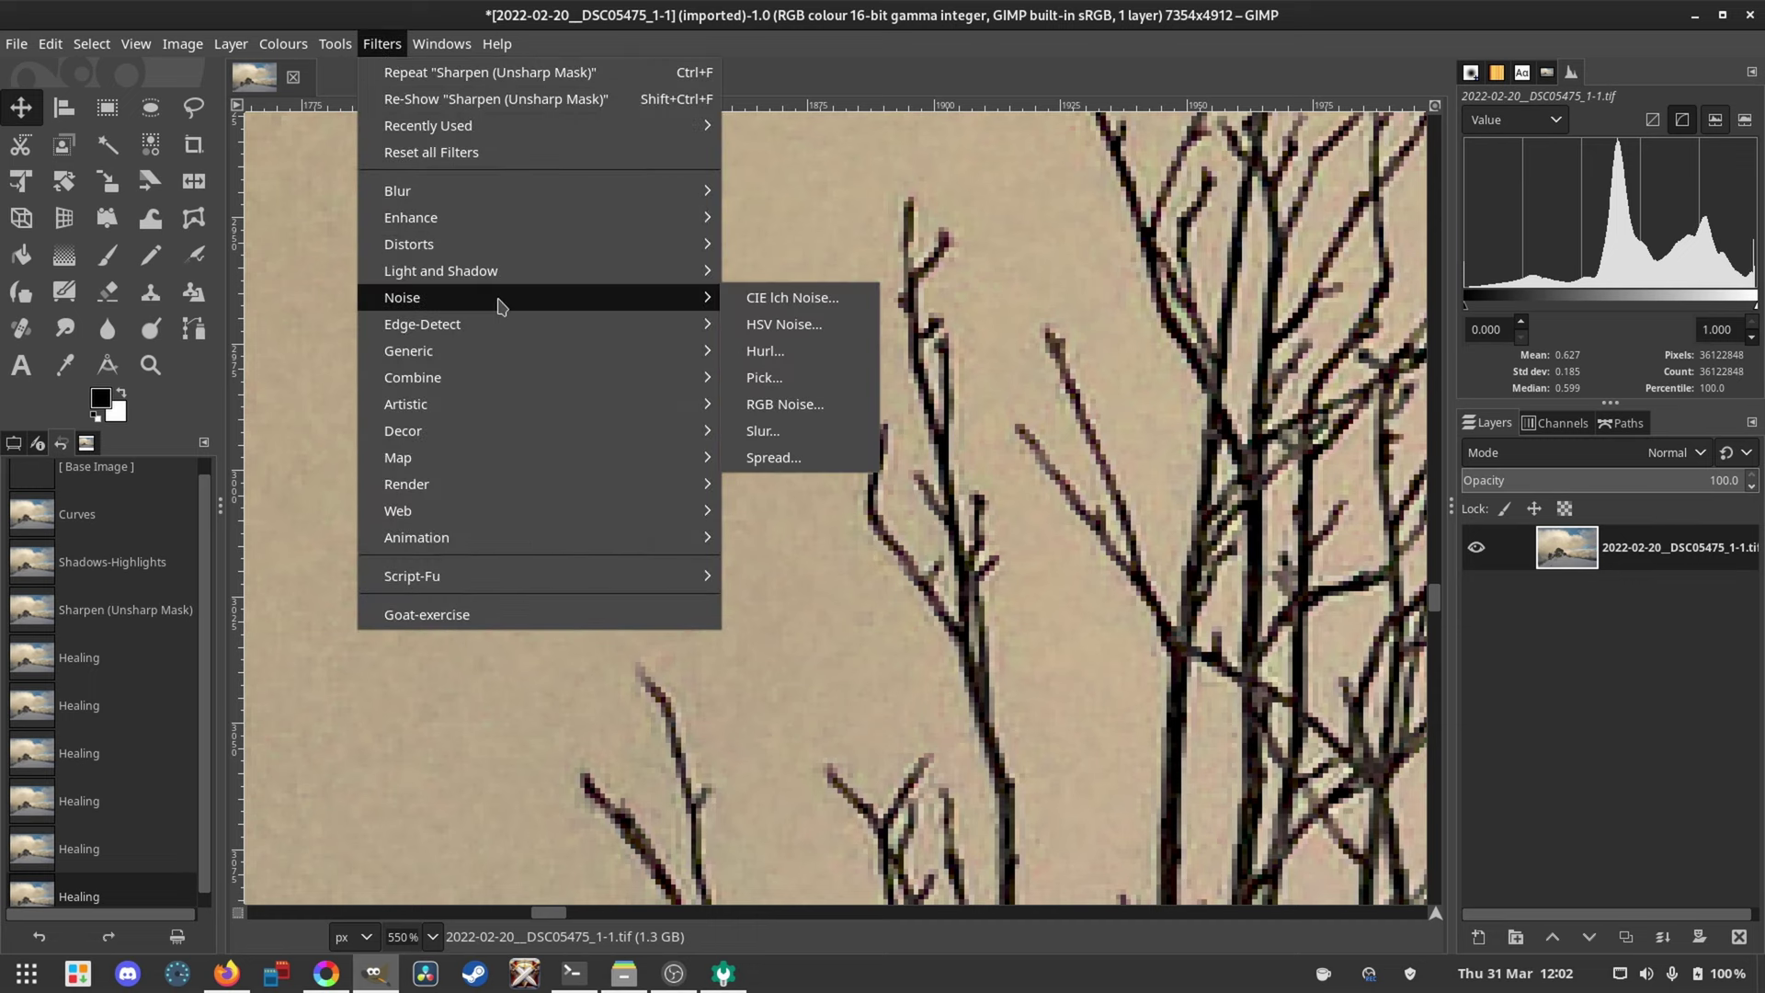
mouse_move(632, 301)
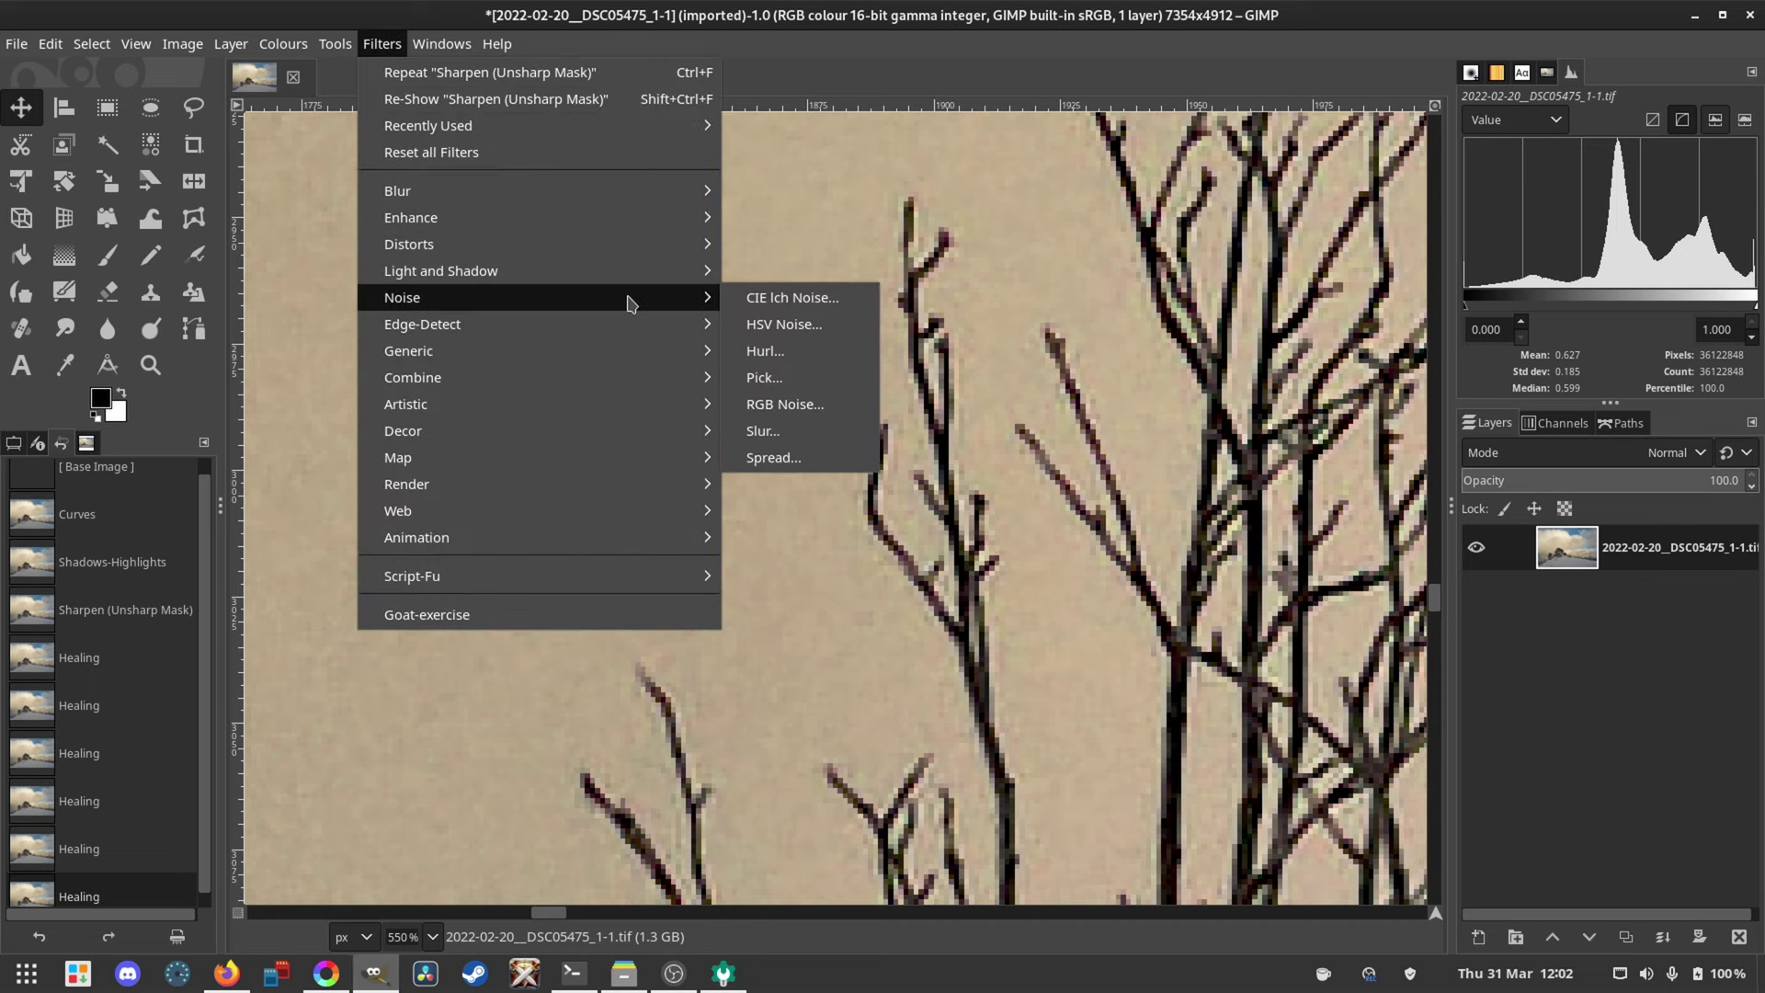
left_click(803, 327)
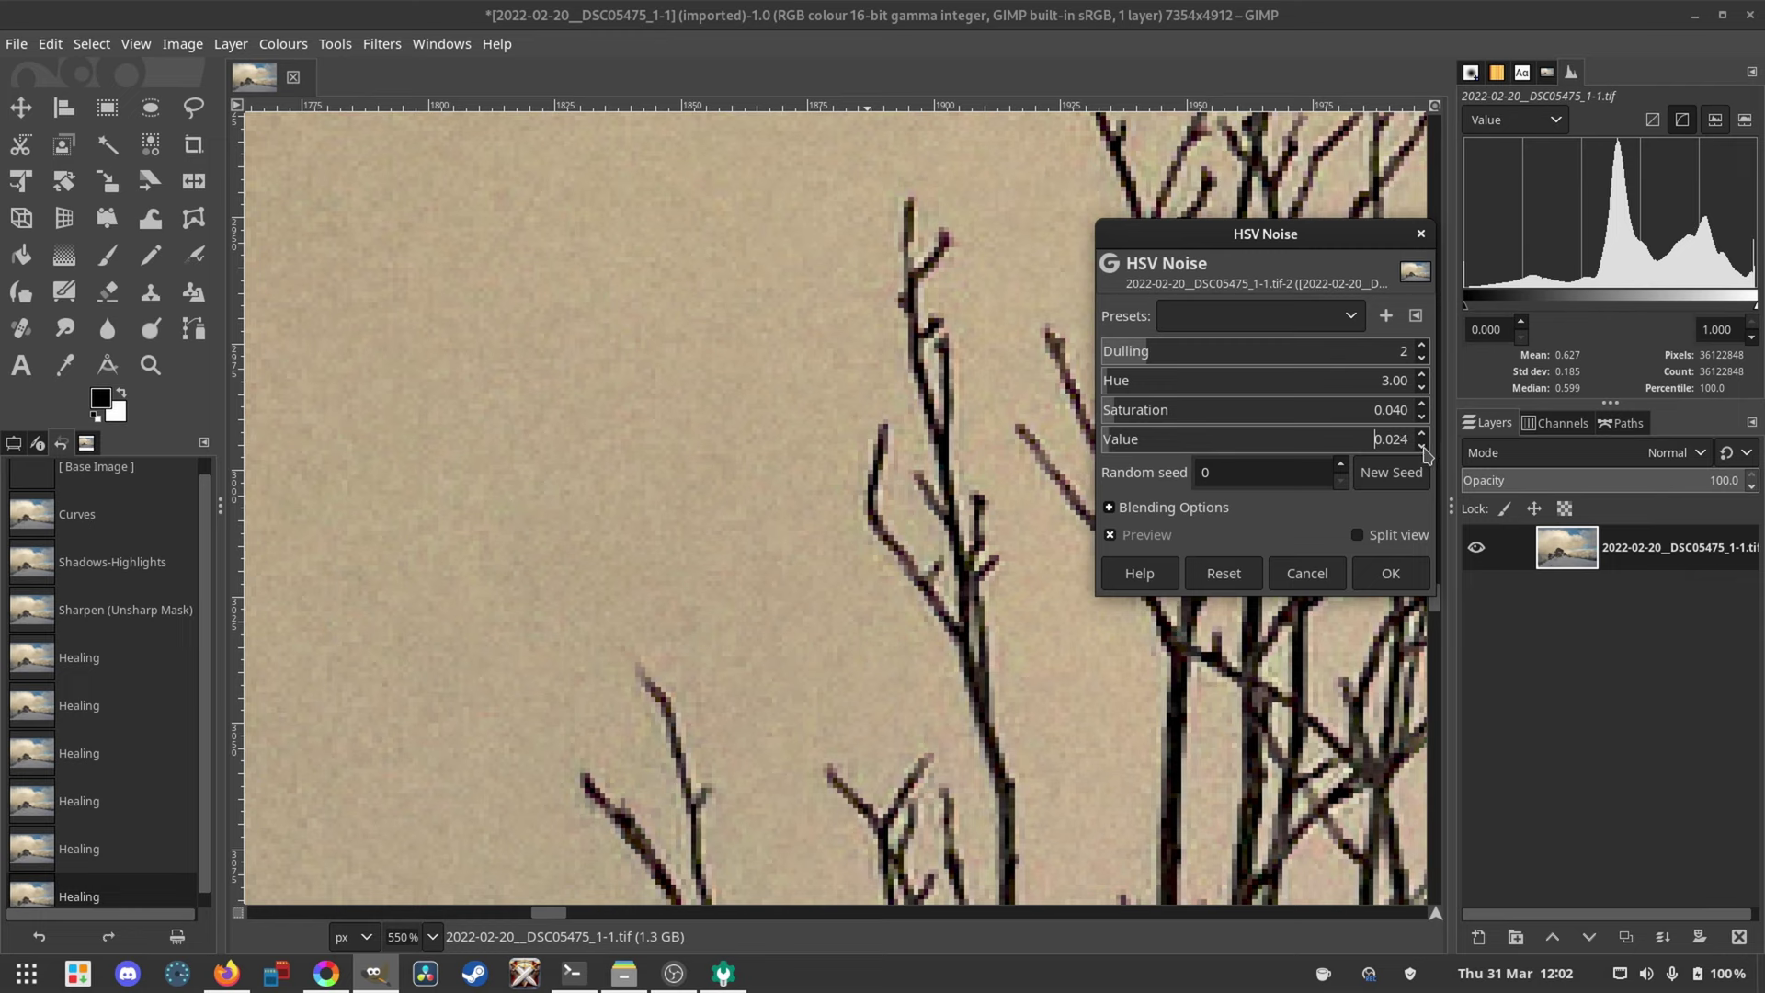
left_click(1137, 538)
left_click(1390, 572)
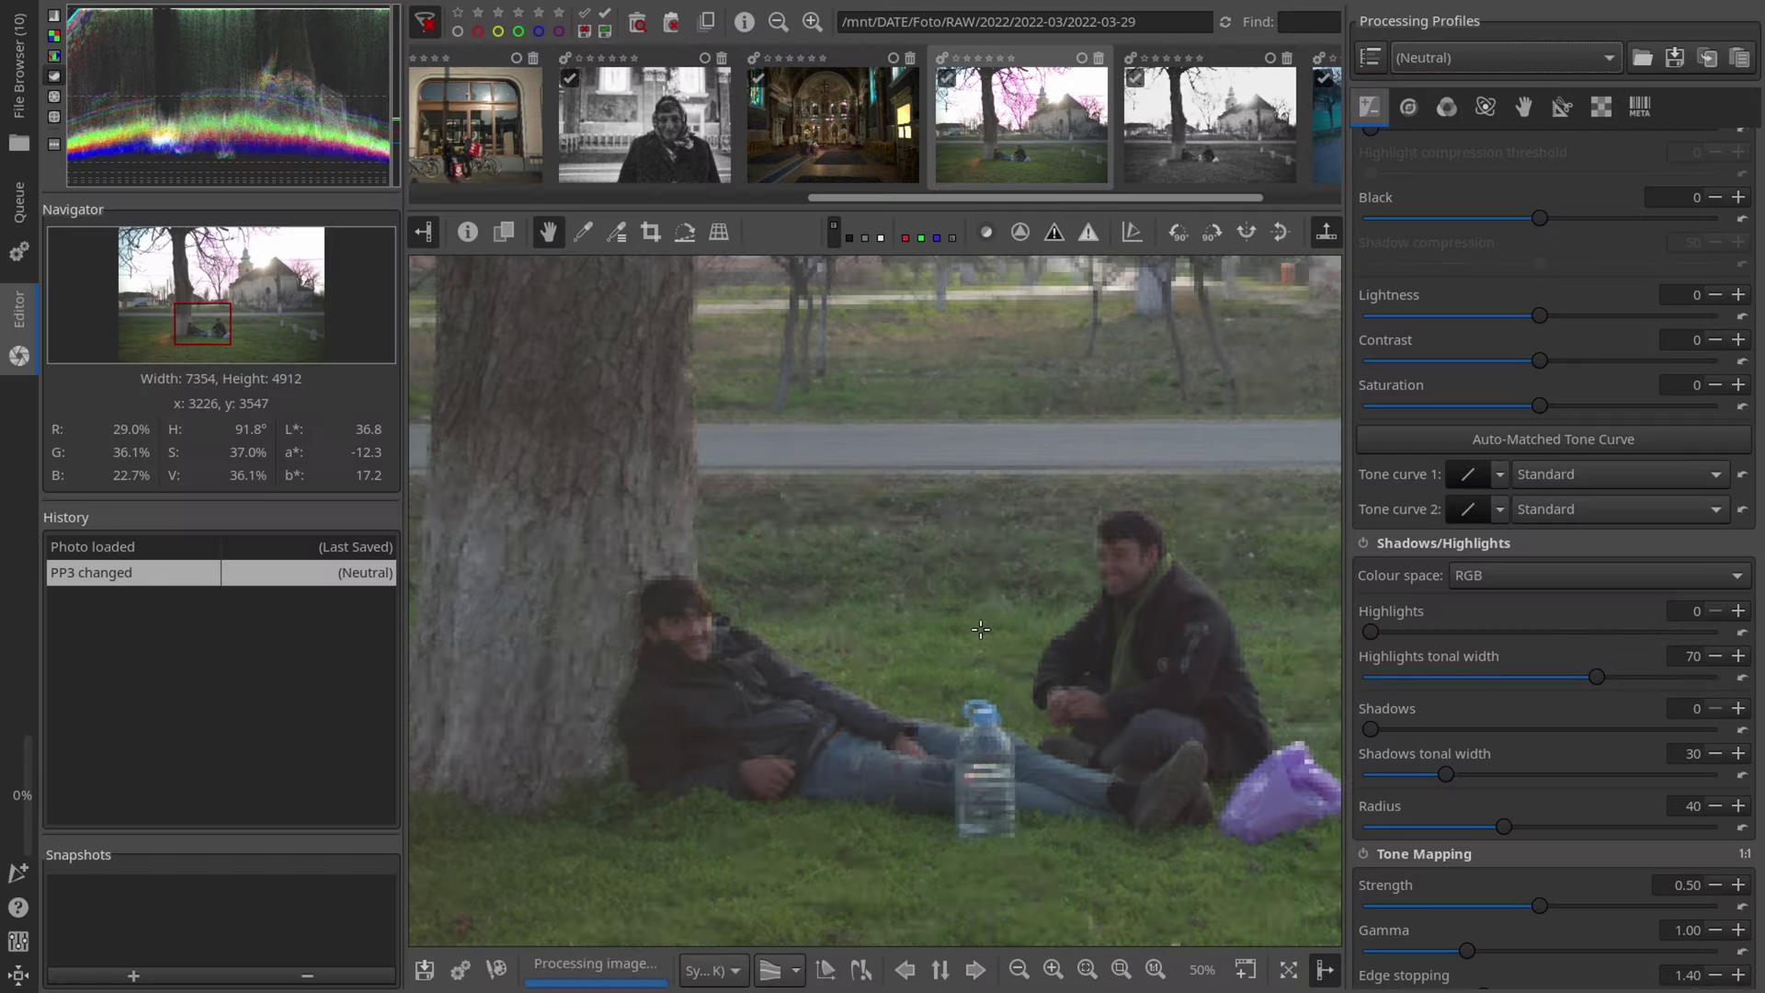
Step: Inspect the two seated men in the church photo at 100%, and set the demosaicing method to RCD+Bilinear
scroll(981, 629, "up", 1)
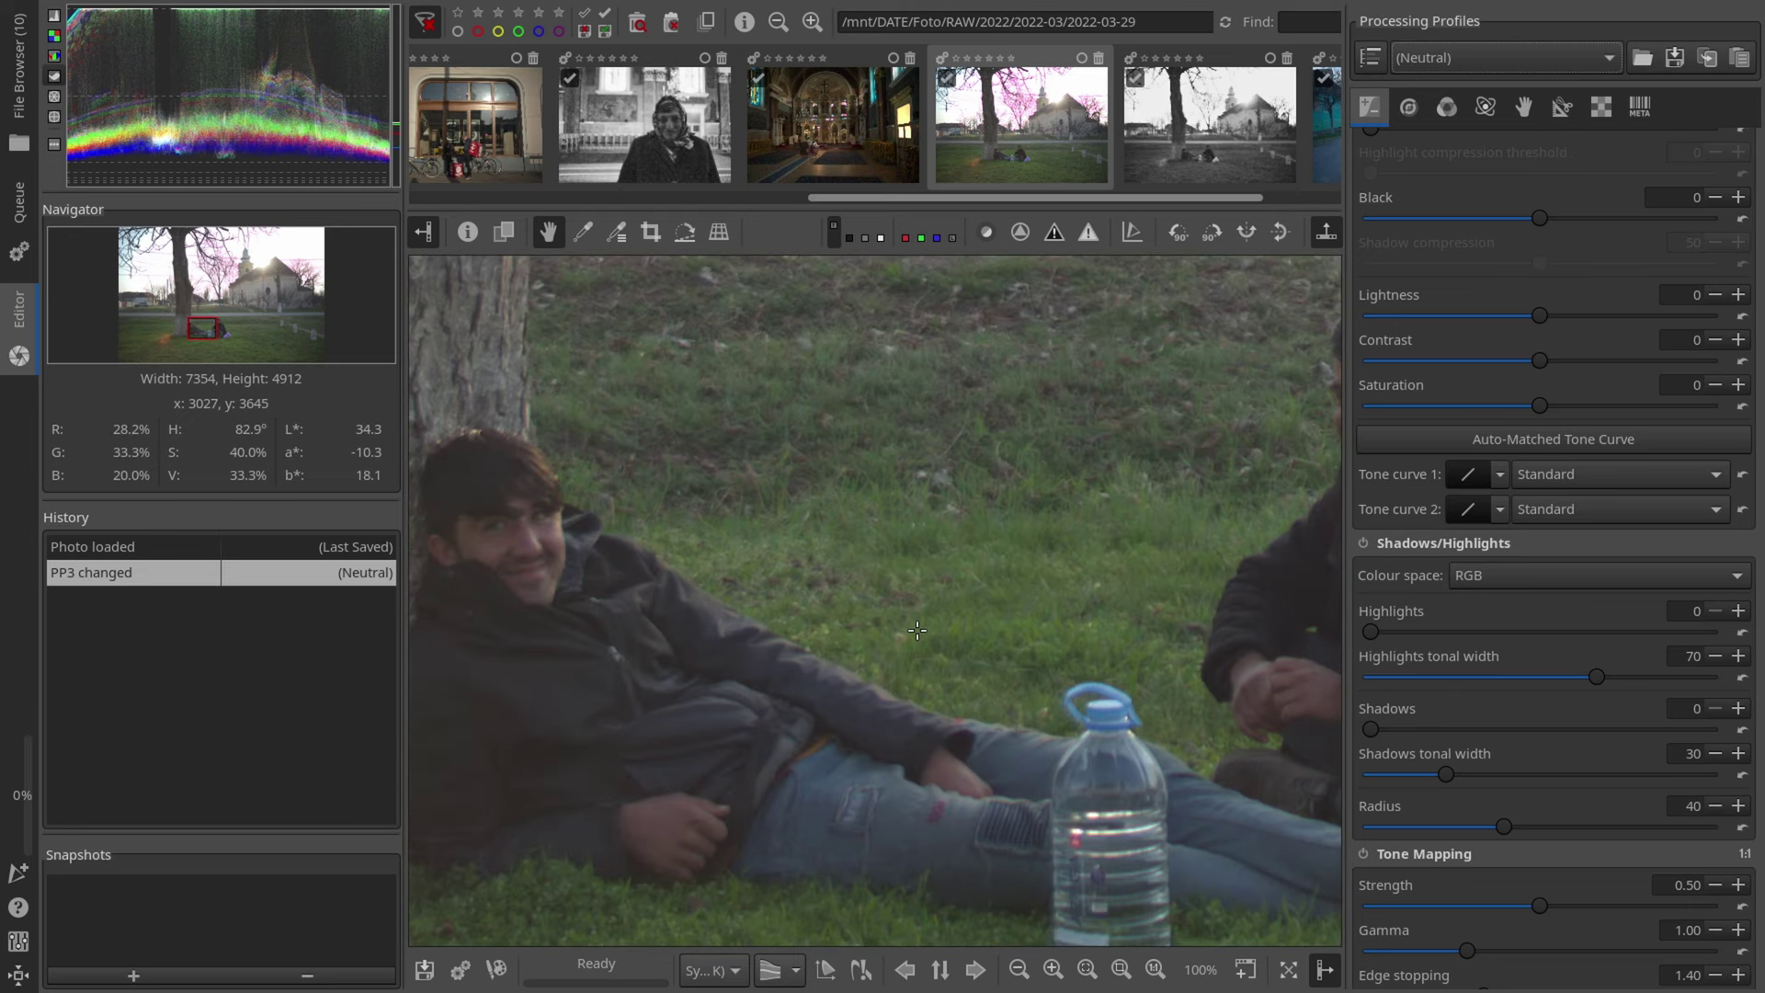
left_click_drag(917, 630, 808, 630)
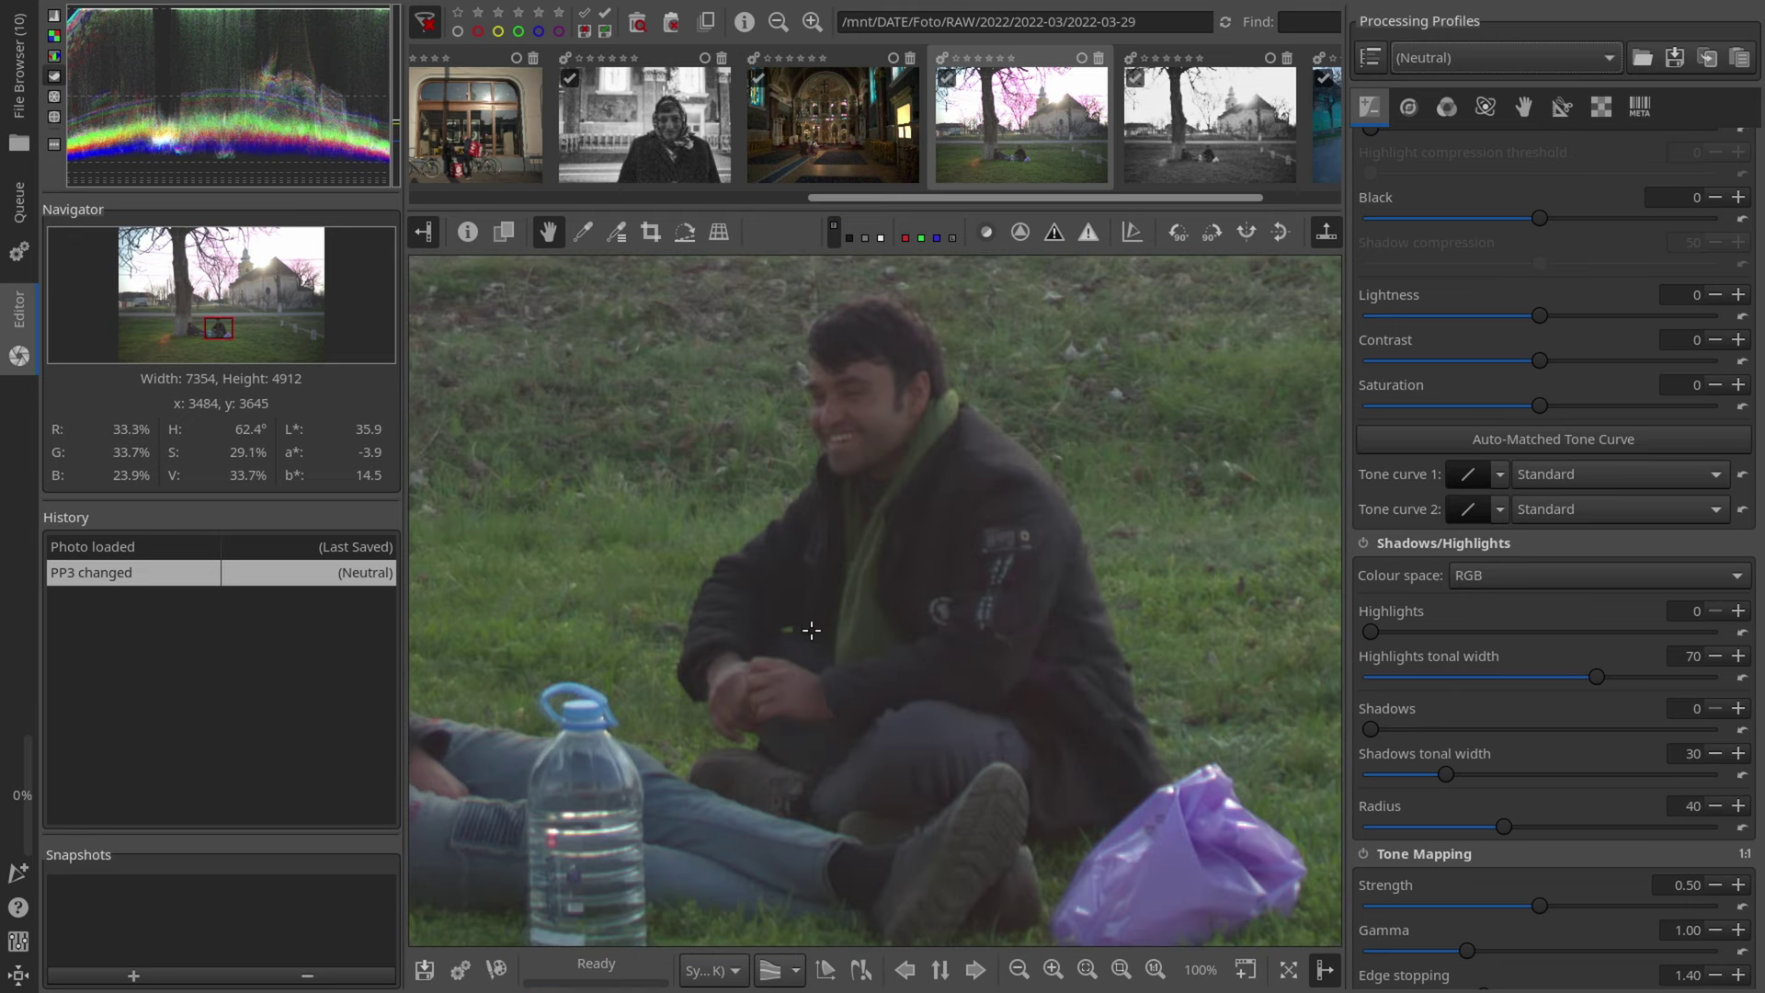
key("f")
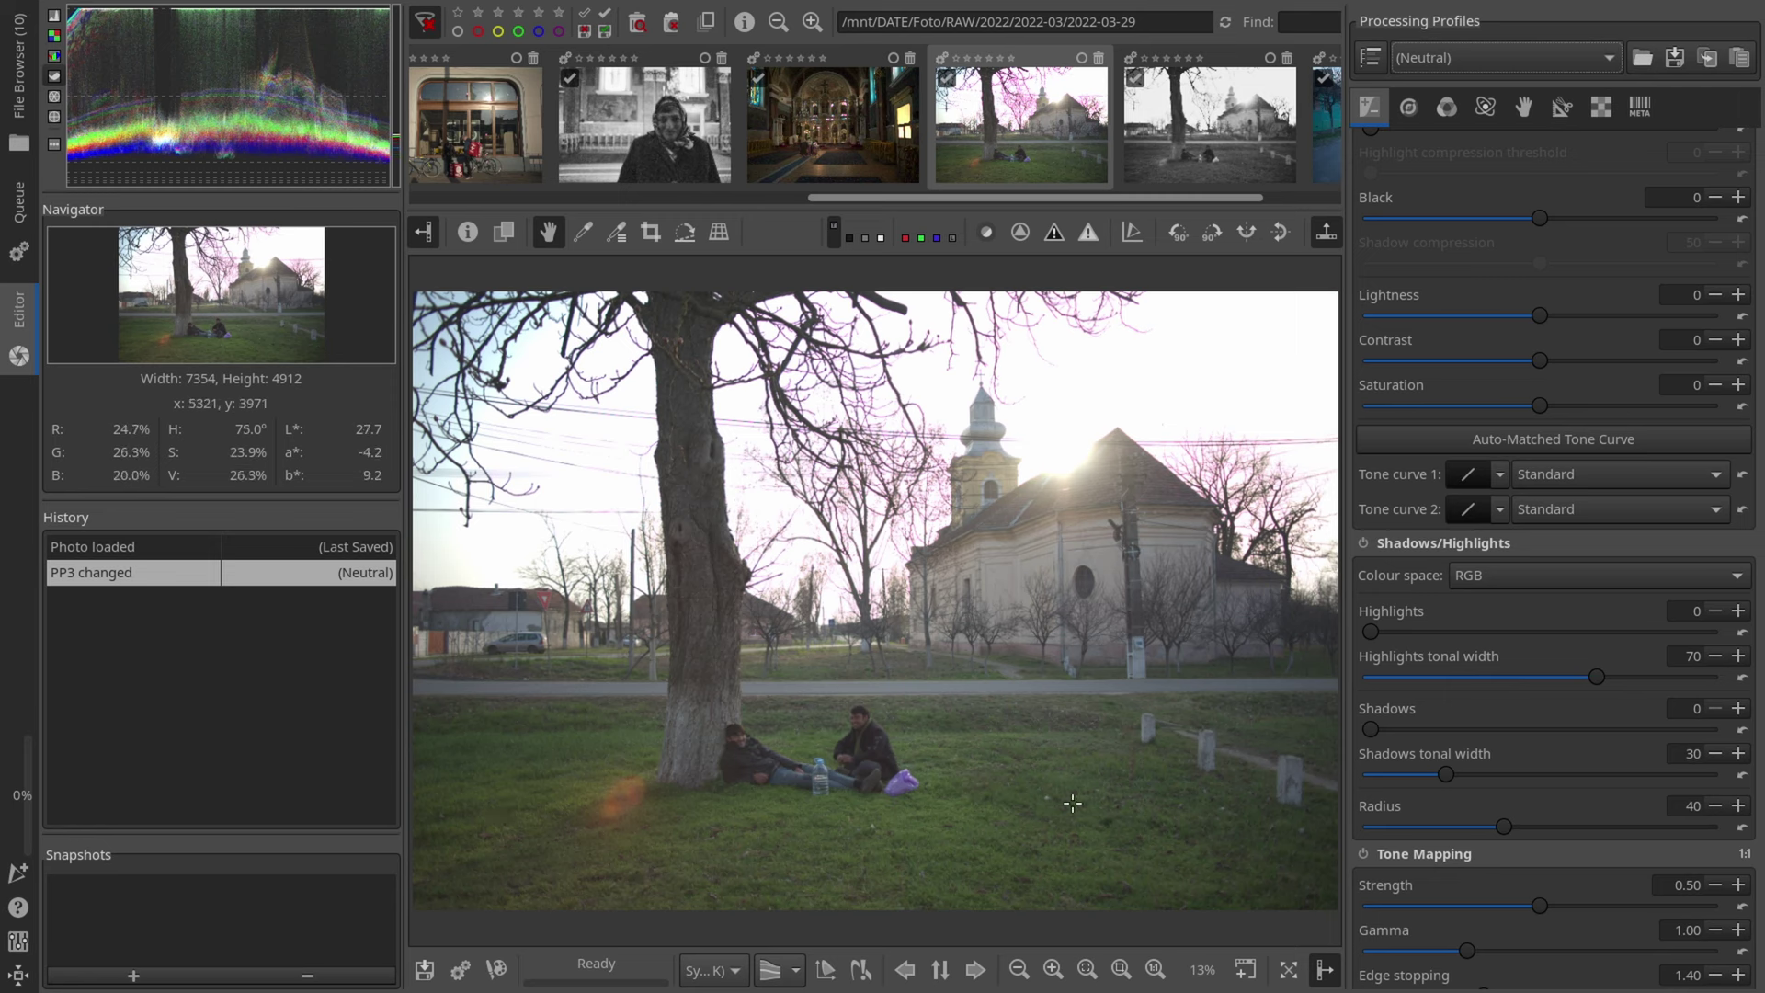
left_click(1600, 107)
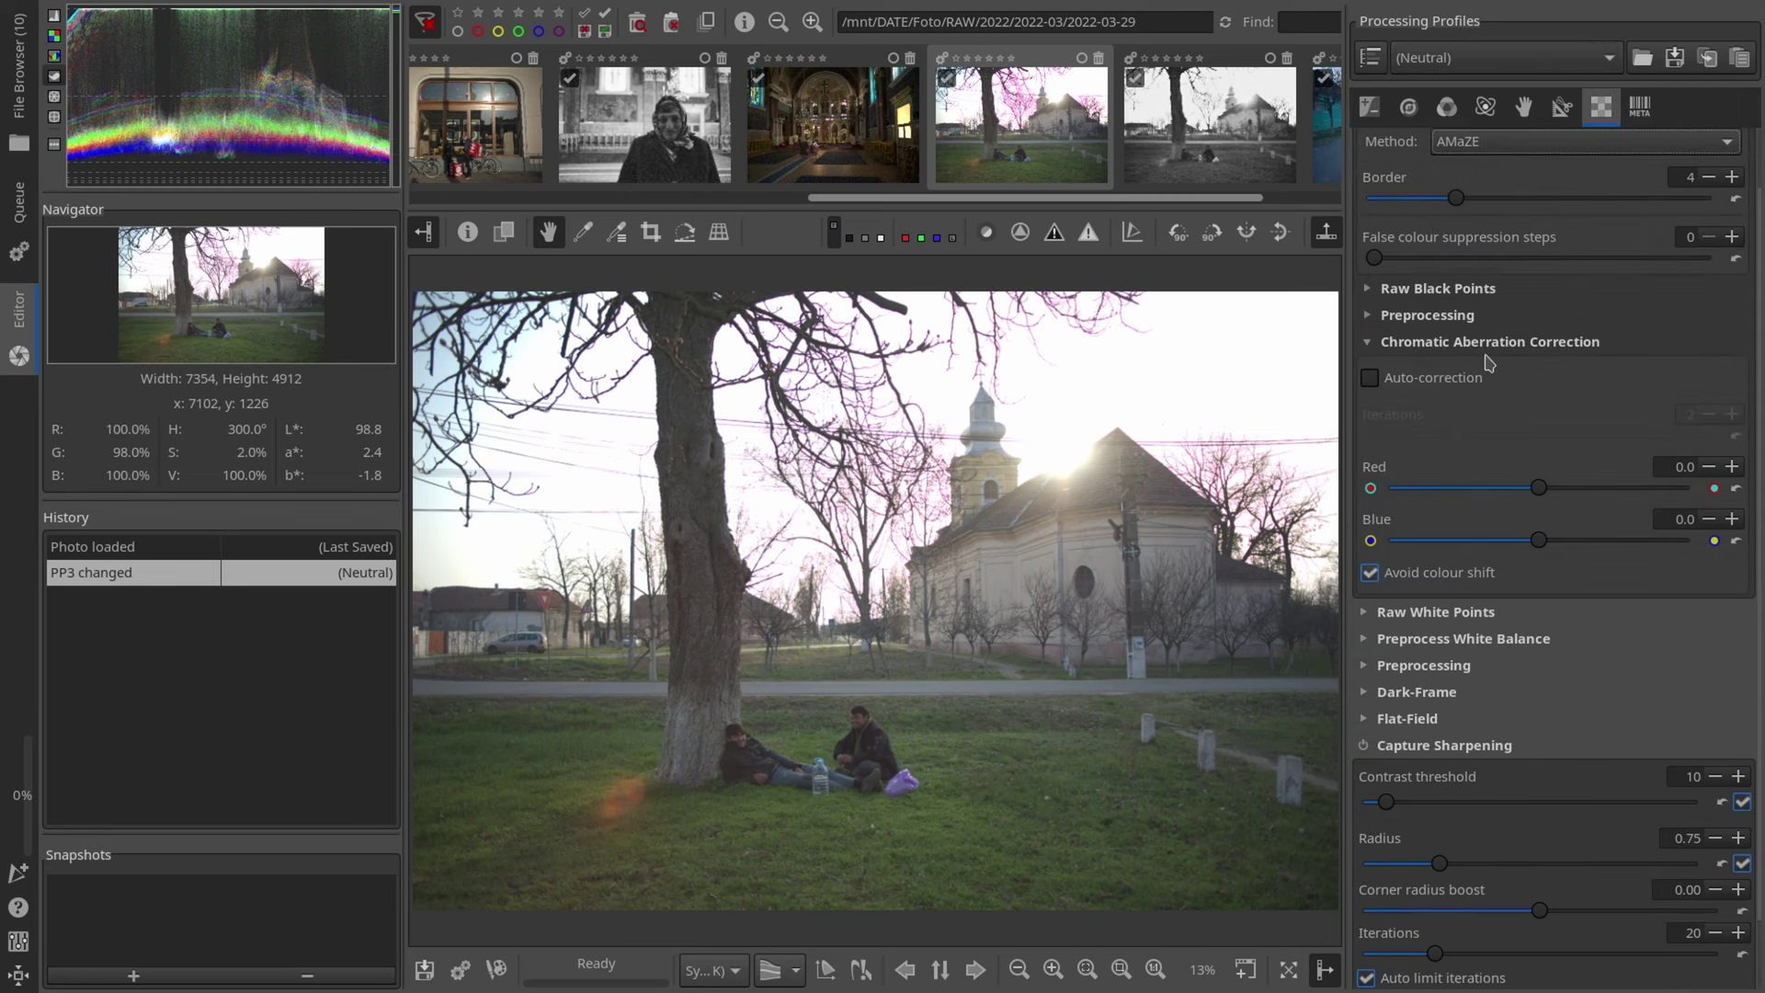
left_click(1481, 142)
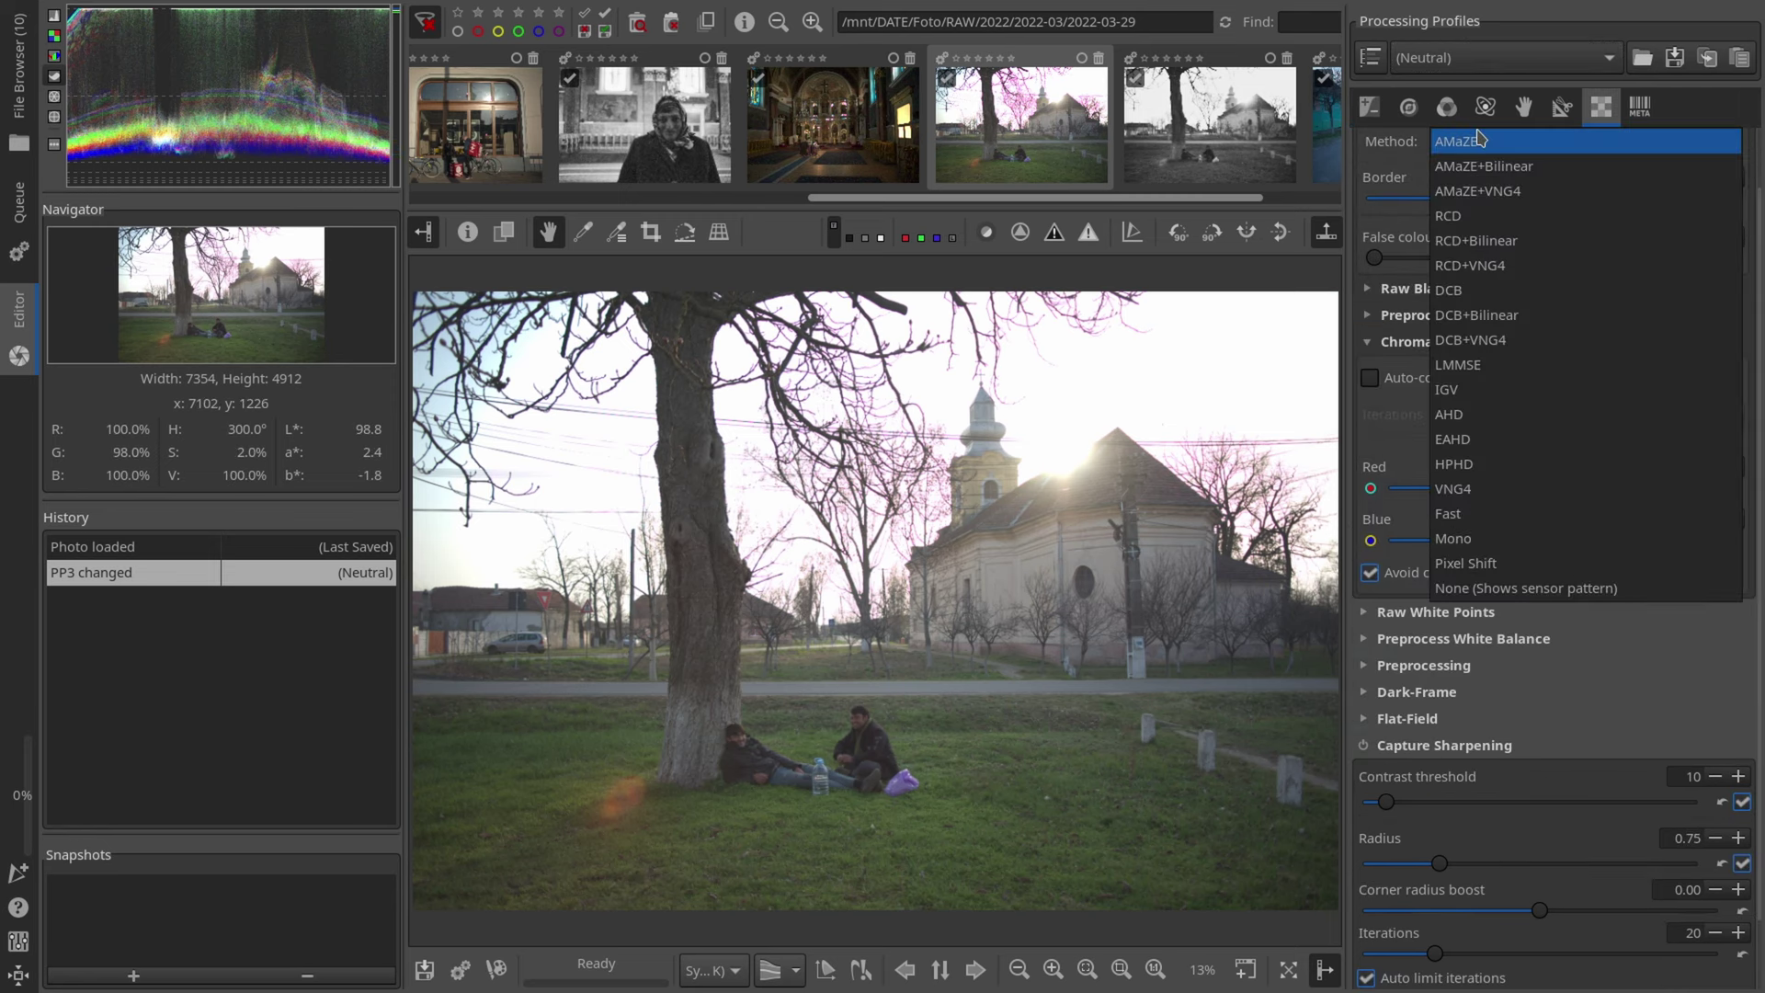
left_click(1496, 244)
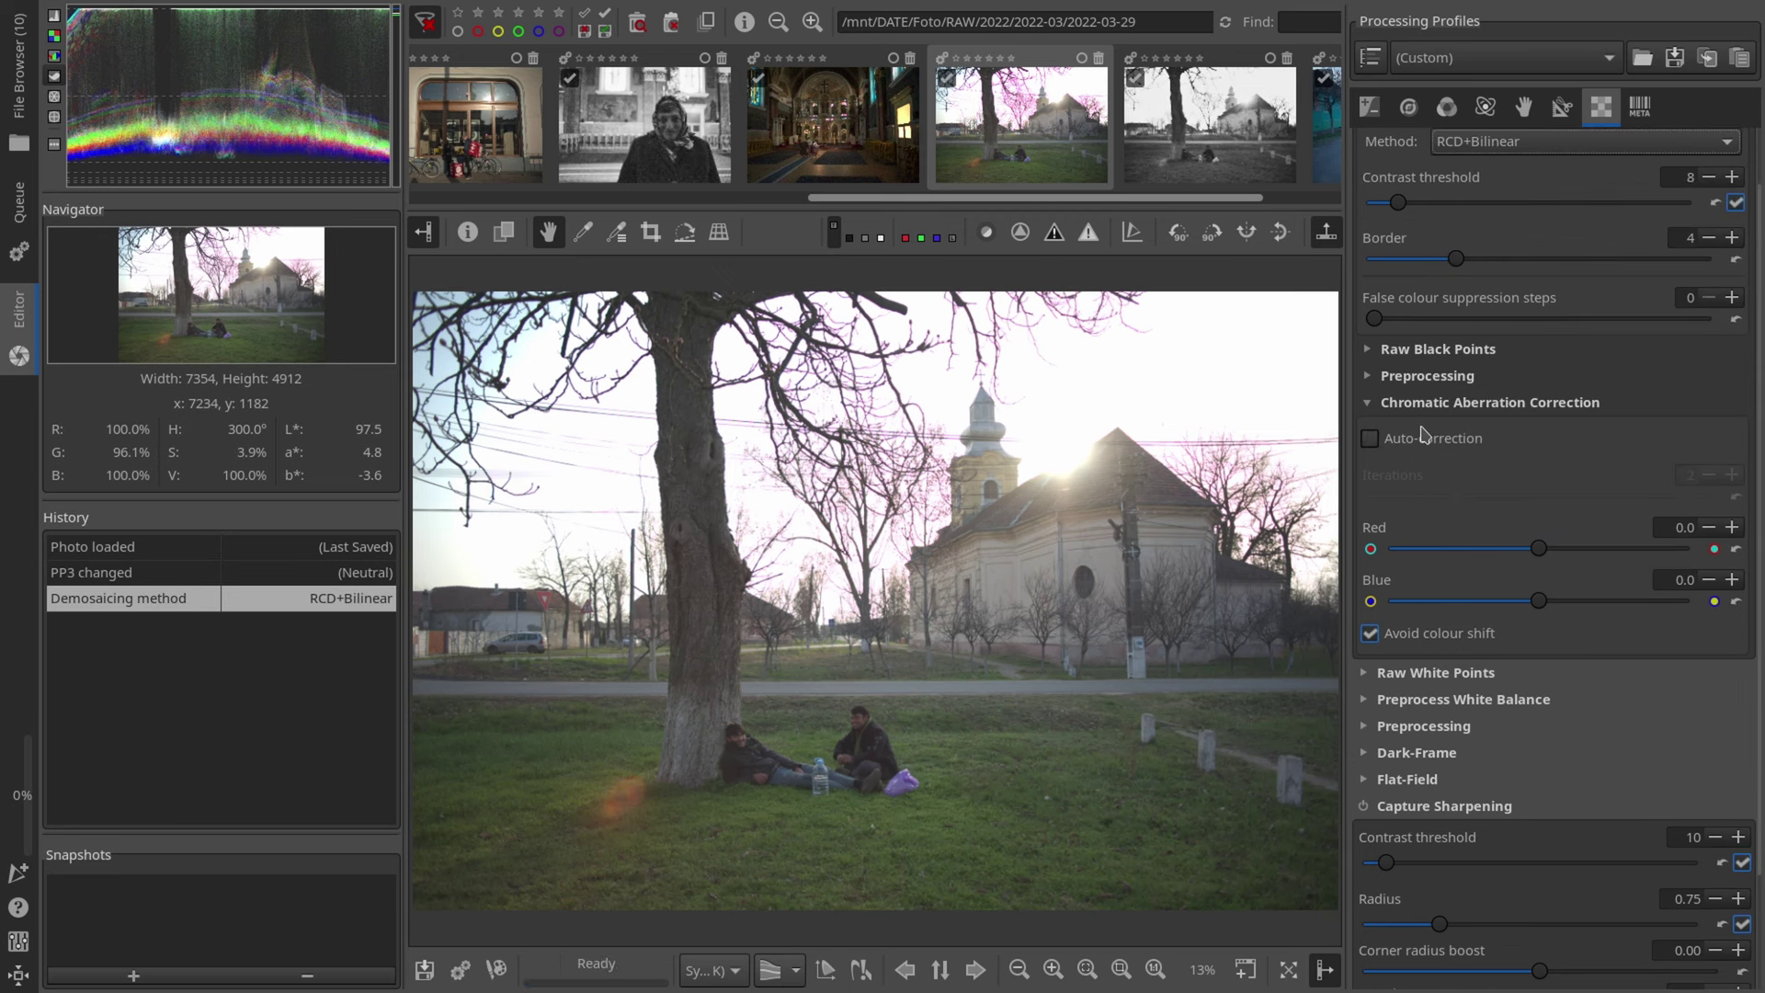
Step: Enable automatic raw chromatic aberration correction and turn on Capture Sharpening
left_click(1434, 438)
scroll(1434, 551, "down", 3)
left_click(1363, 668)
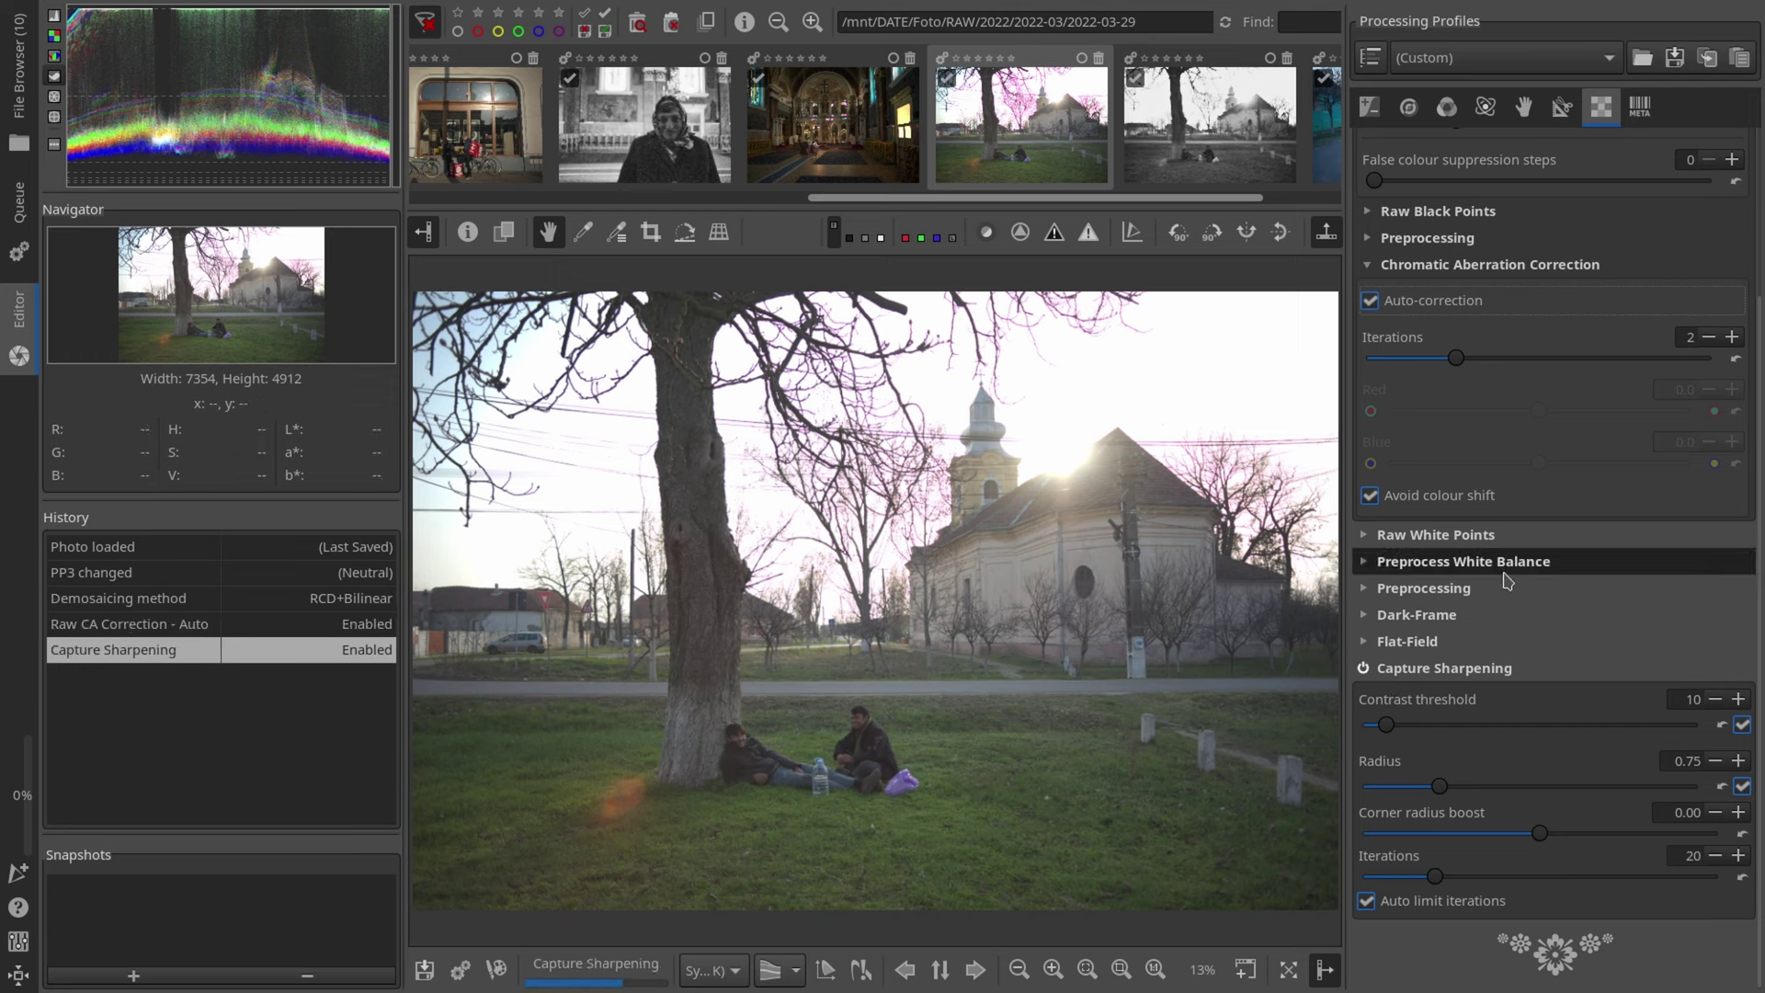
Step: Straighten the church photo along the road with a reference line, and adjust the rotation to -0.53 degrees
left_click(1557, 123)
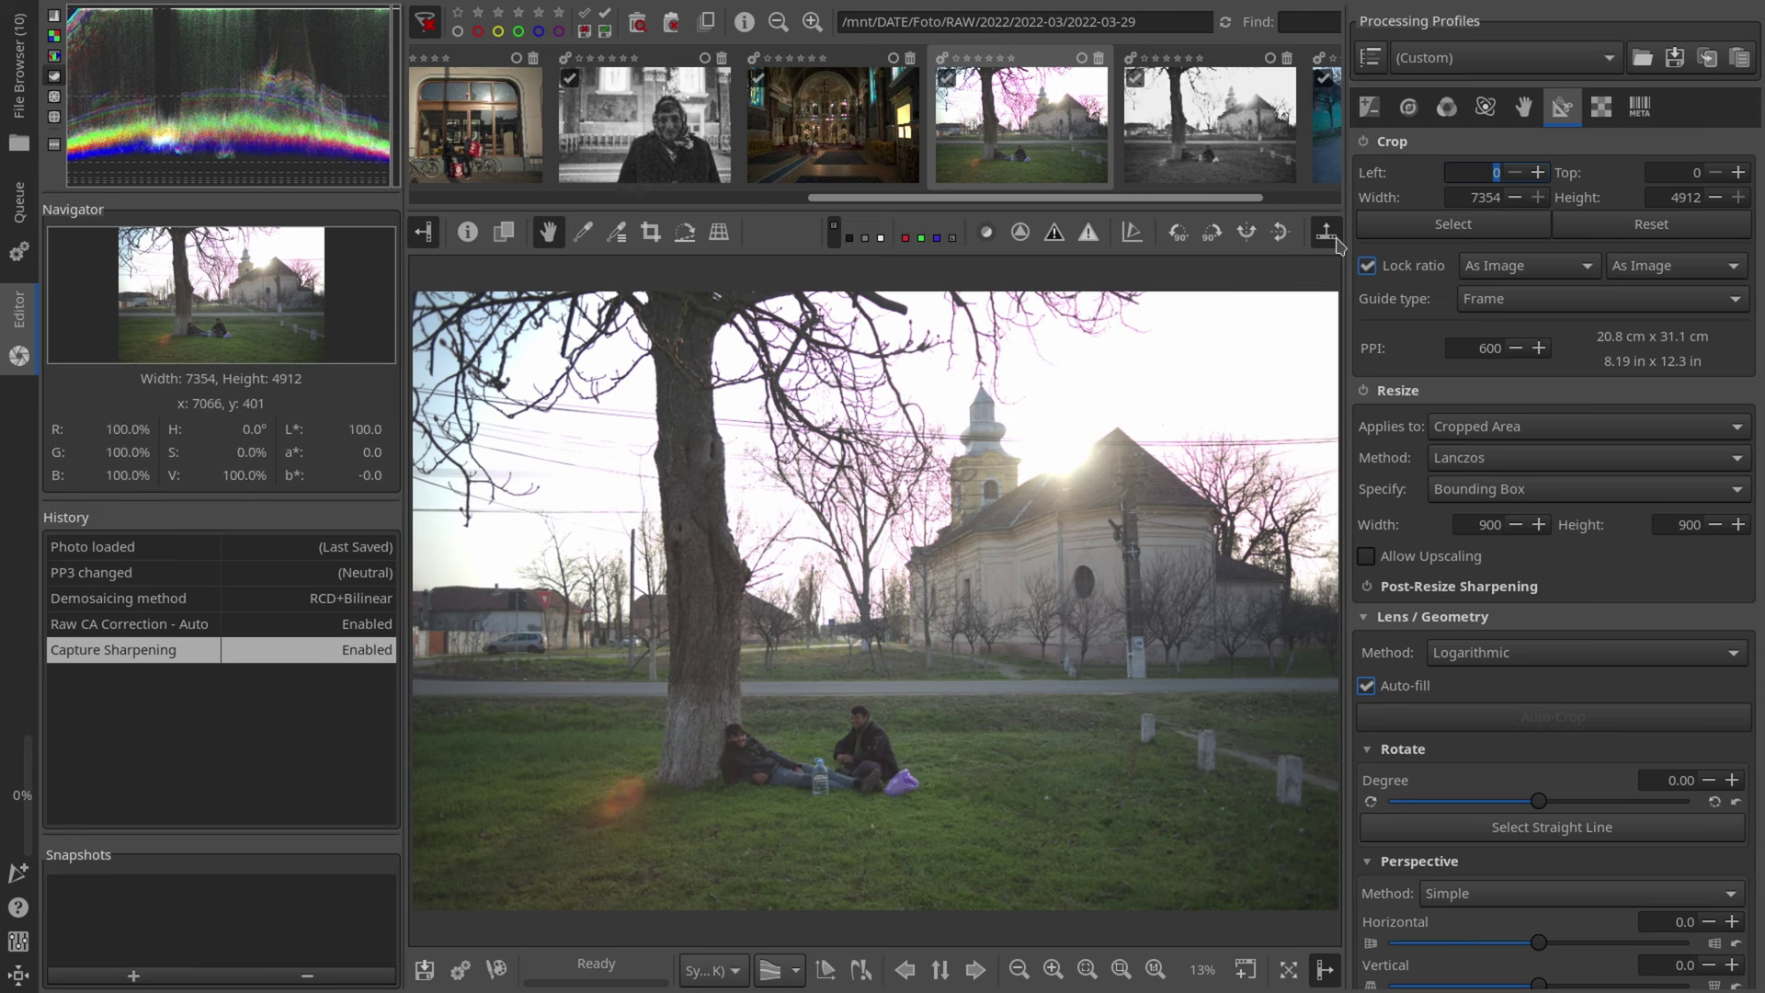
left_click(690, 236)
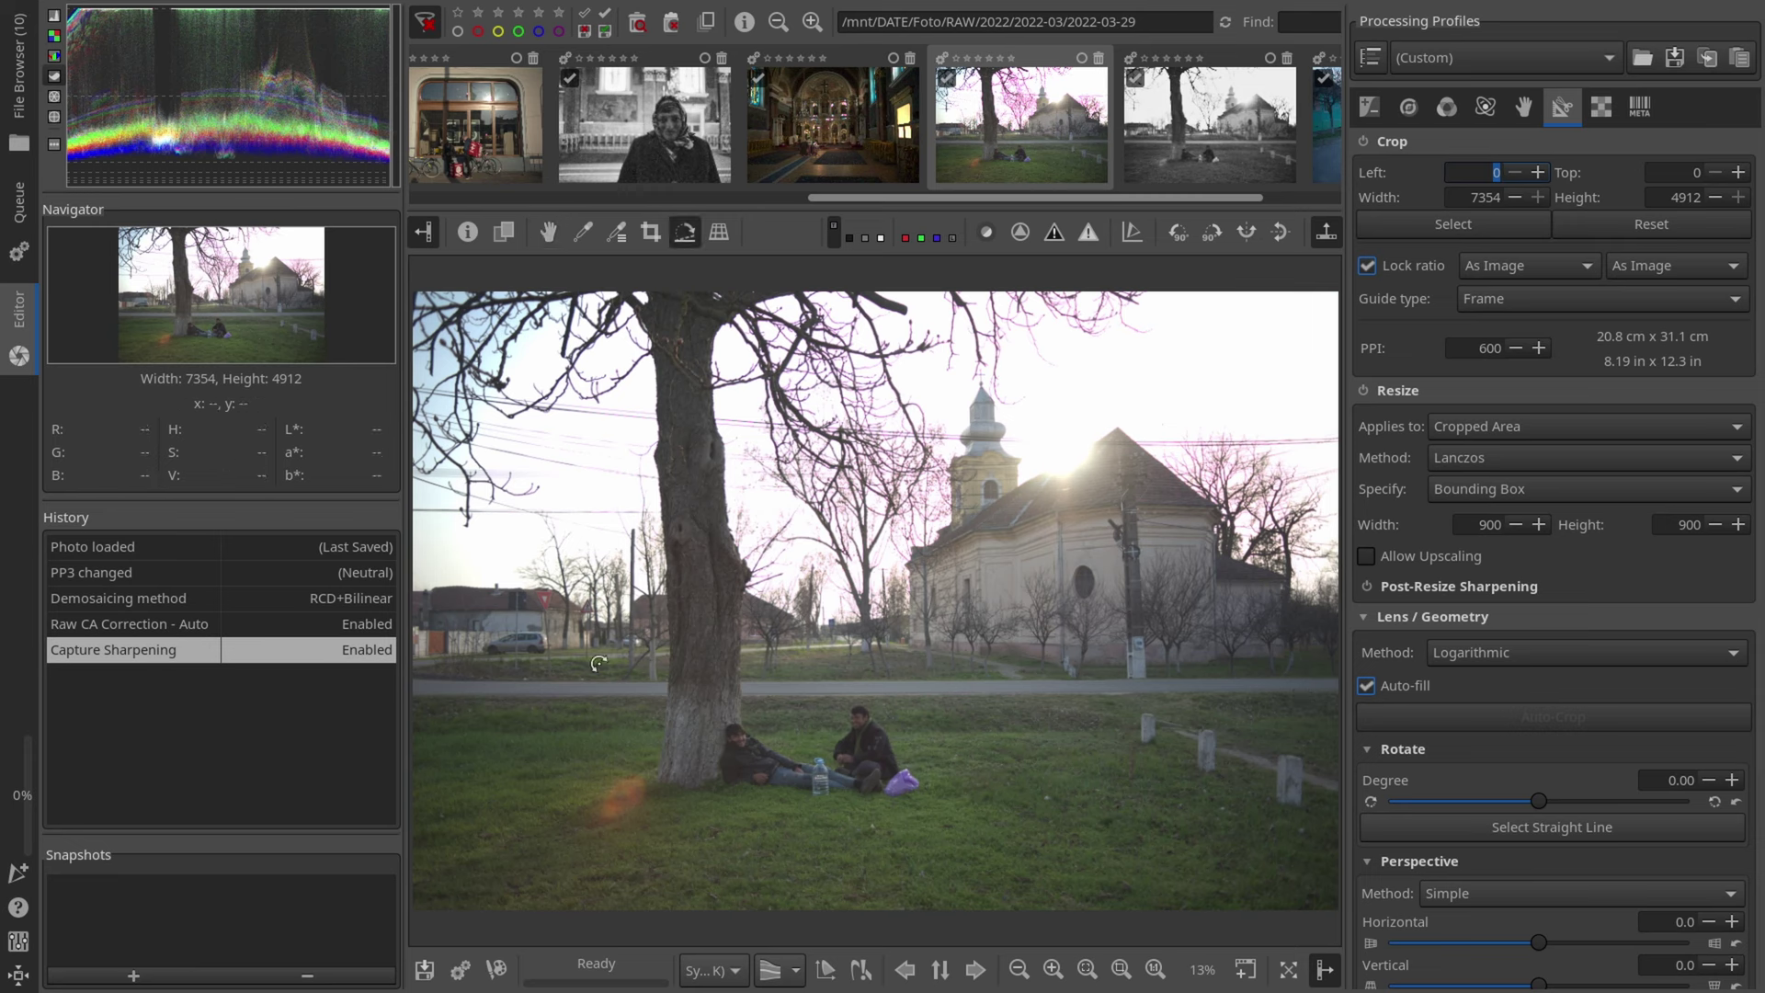
left_click_drag(541, 694, 1271, 691)
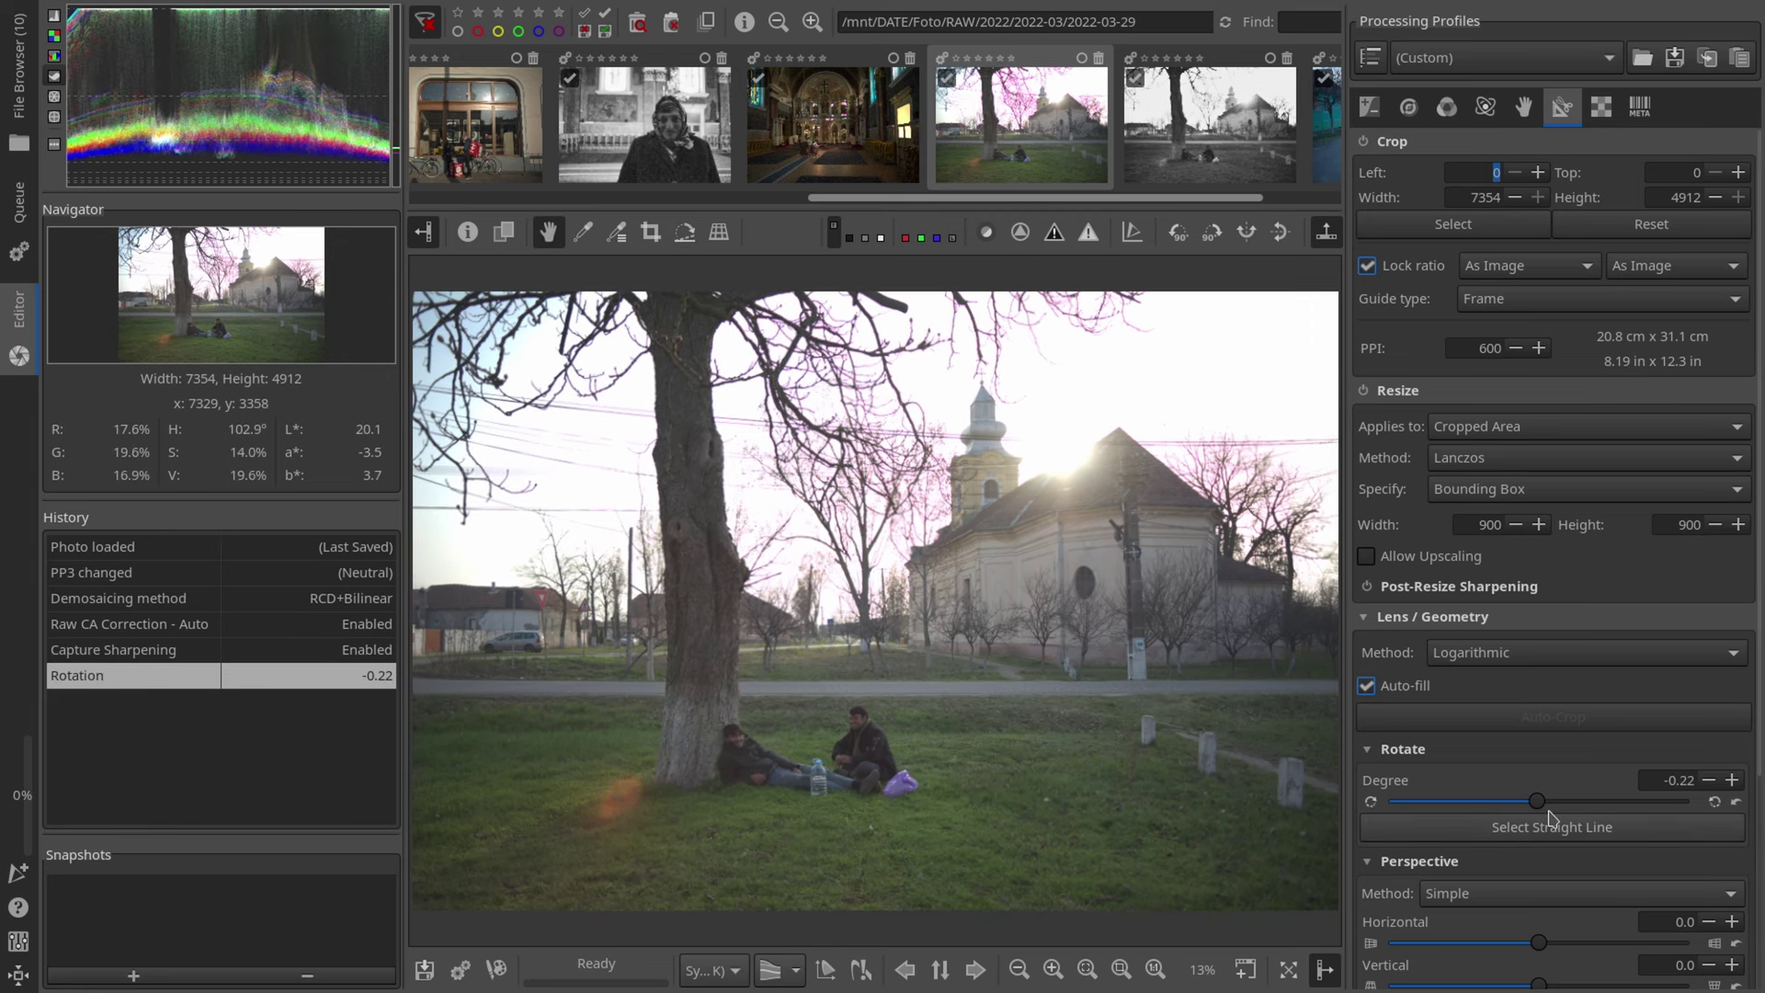
left_click_drag(1546, 809, 1536, 806)
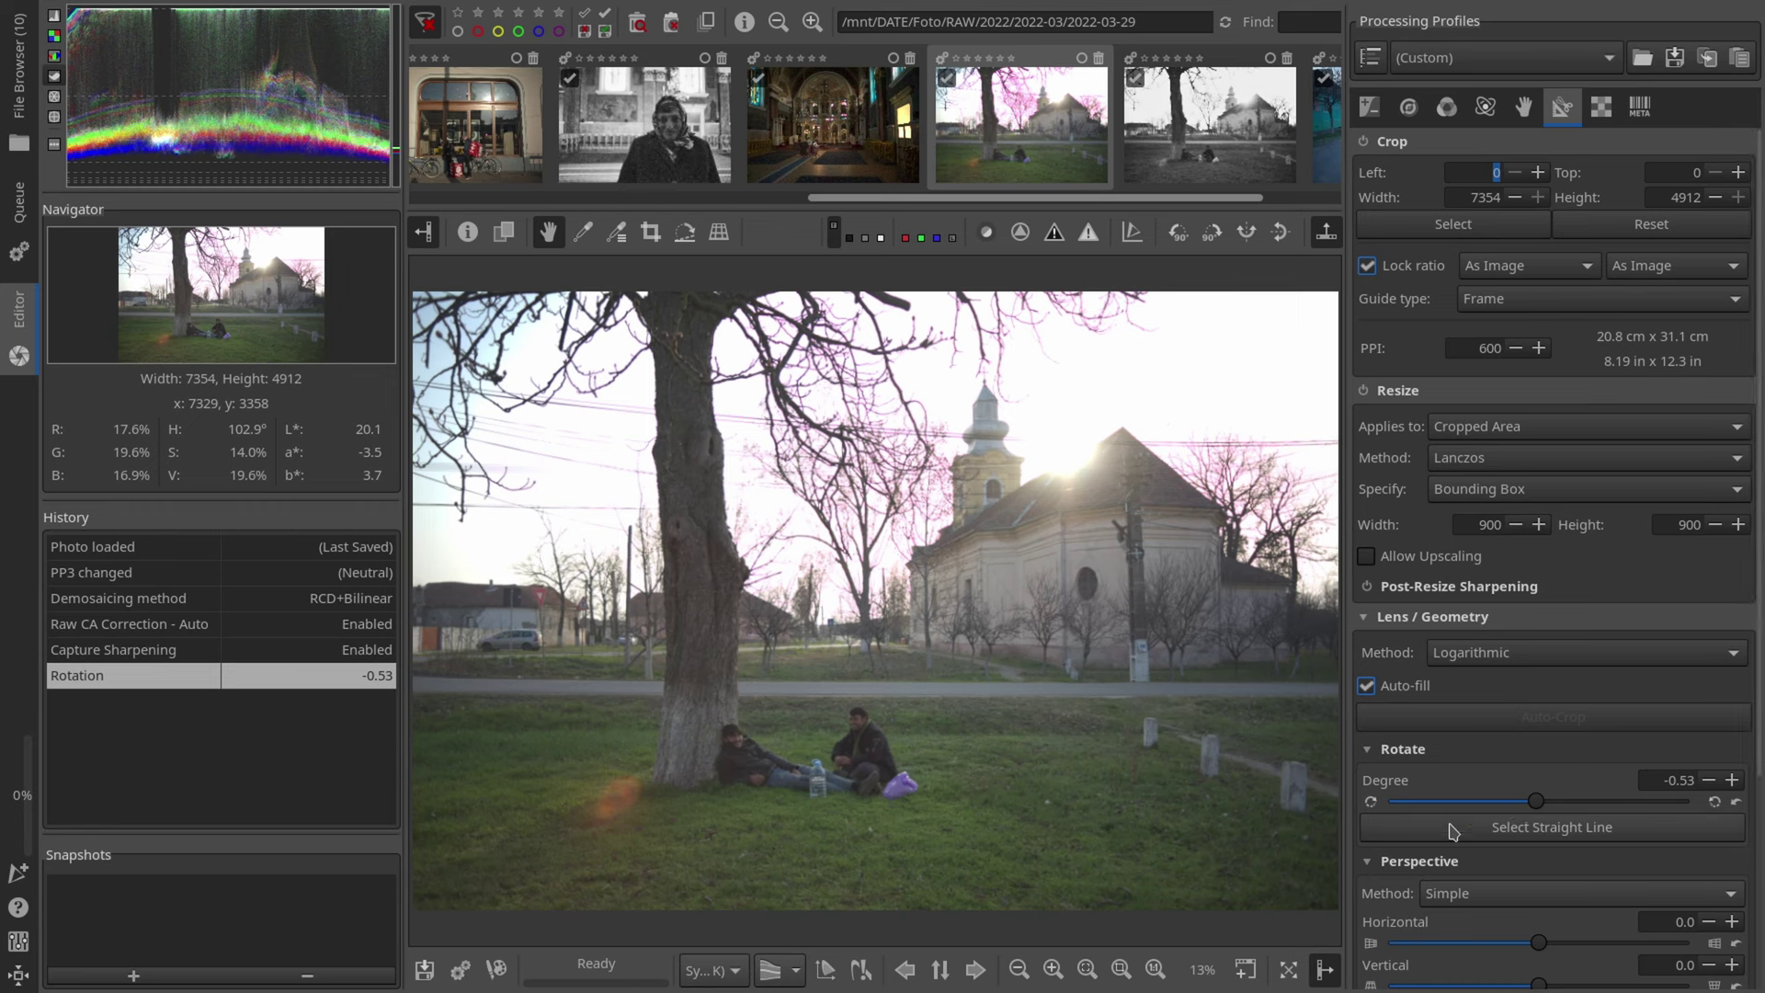
Step: Try the automatic Temperature correlation method for the white balance
left_click(1441, 118)
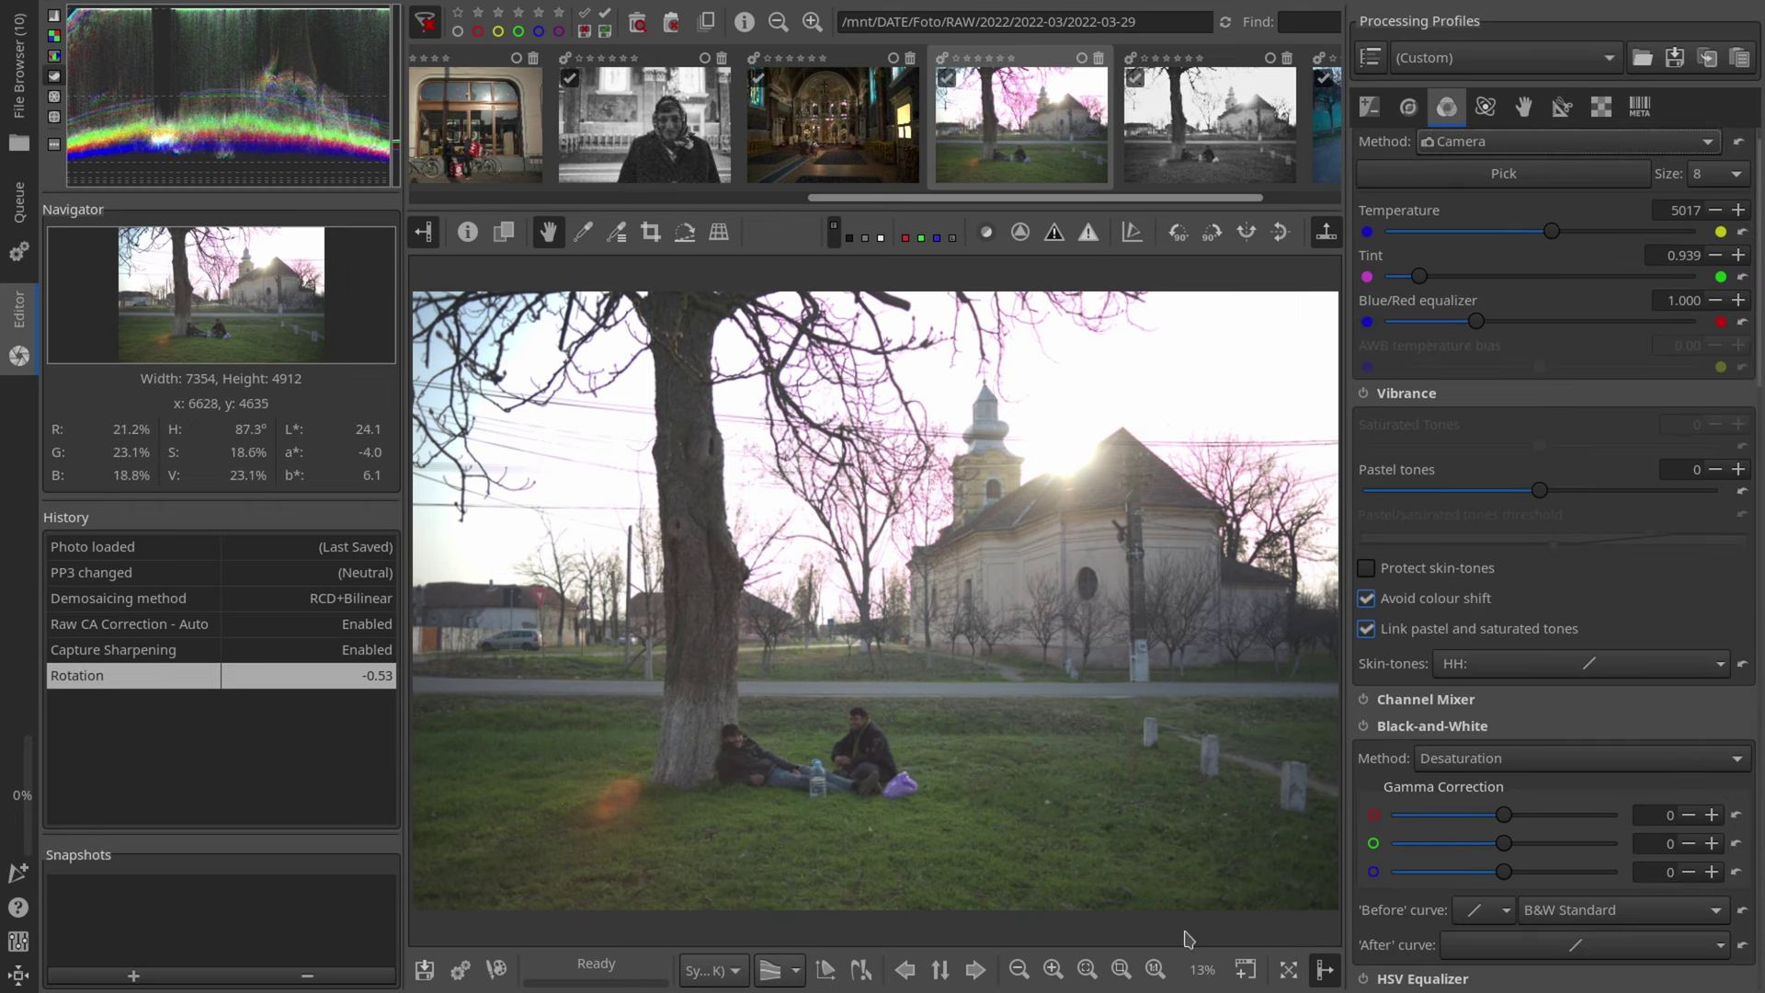
left_click(1460, 175)
scroll(1217, 462, "up", 4)
scroll(976, 736, "down", 4)
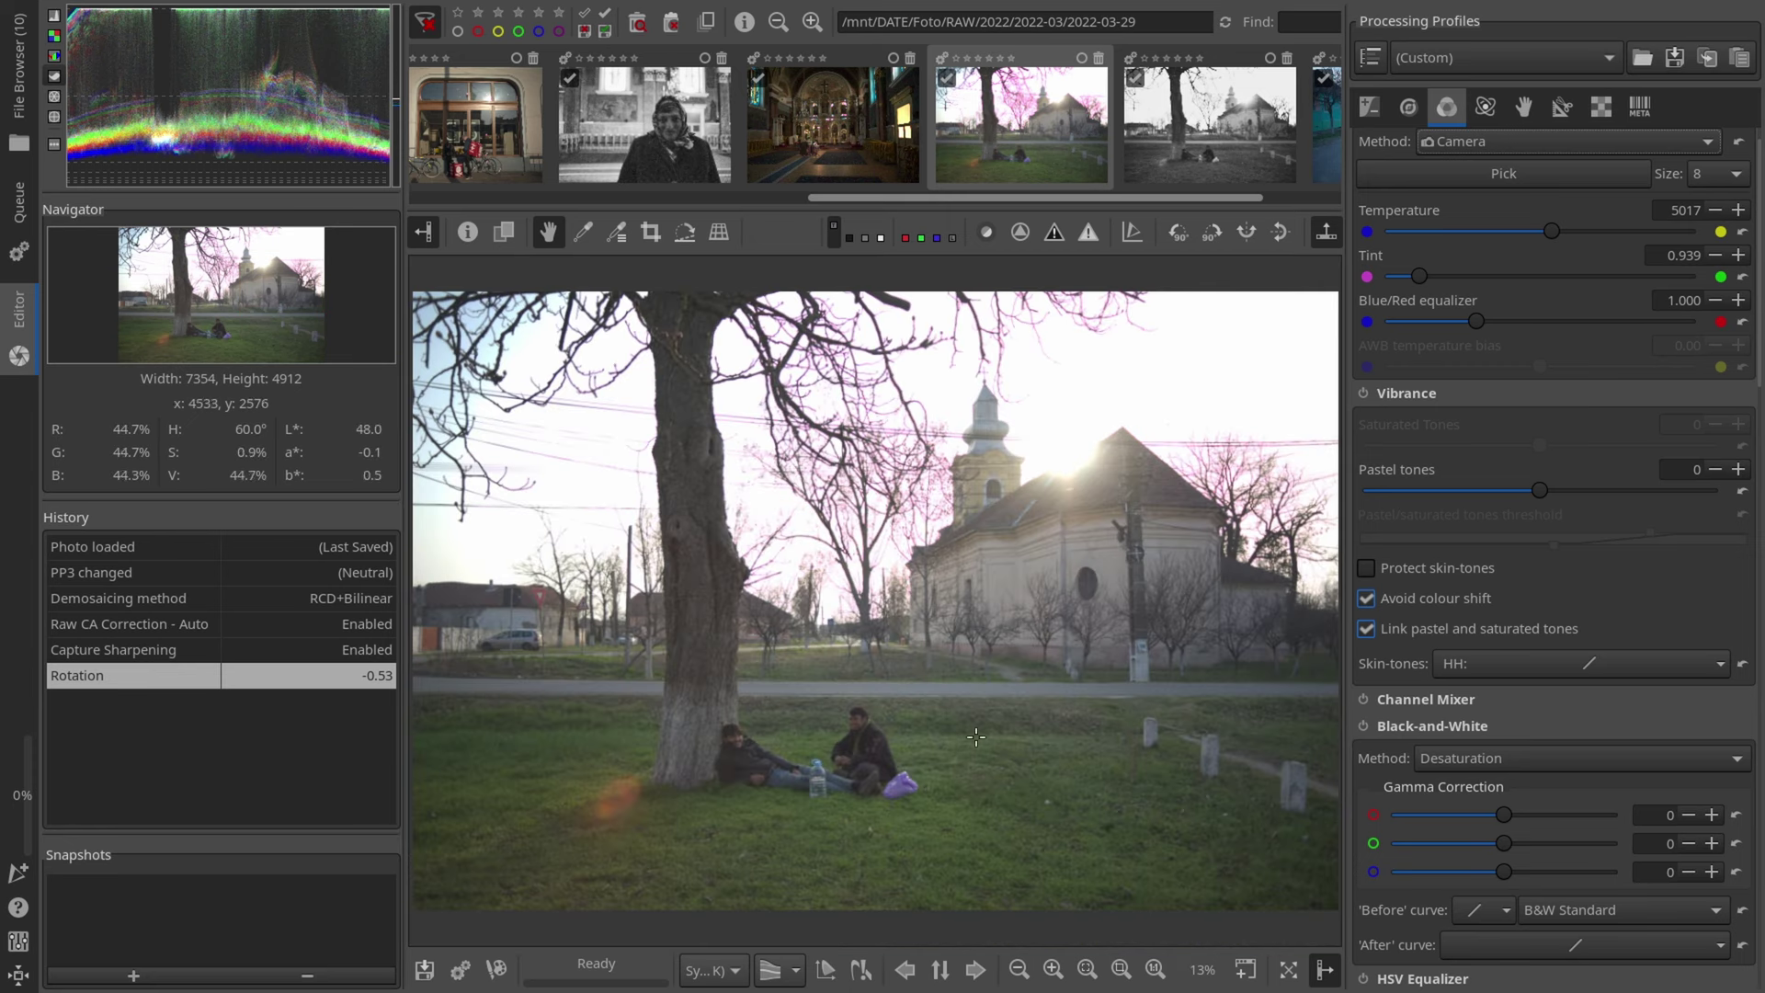
left_click(1465, 147)
mouse_move(1463, 165)
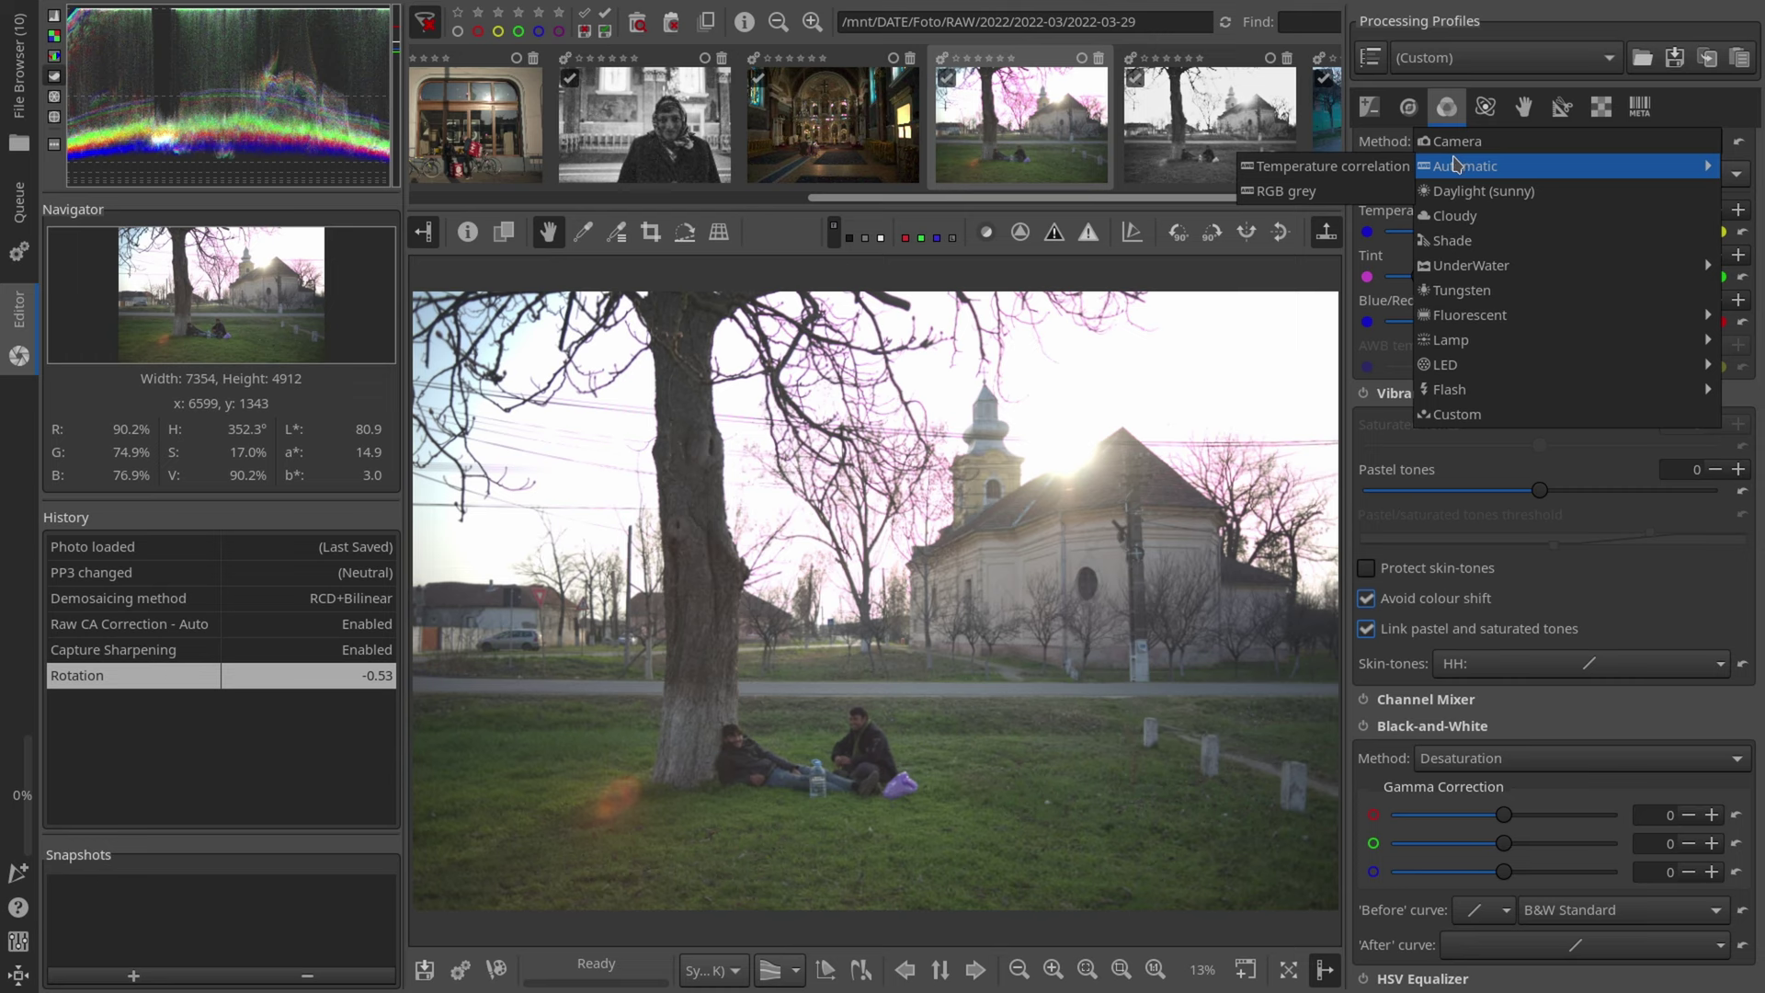
left_click(1376, 170)
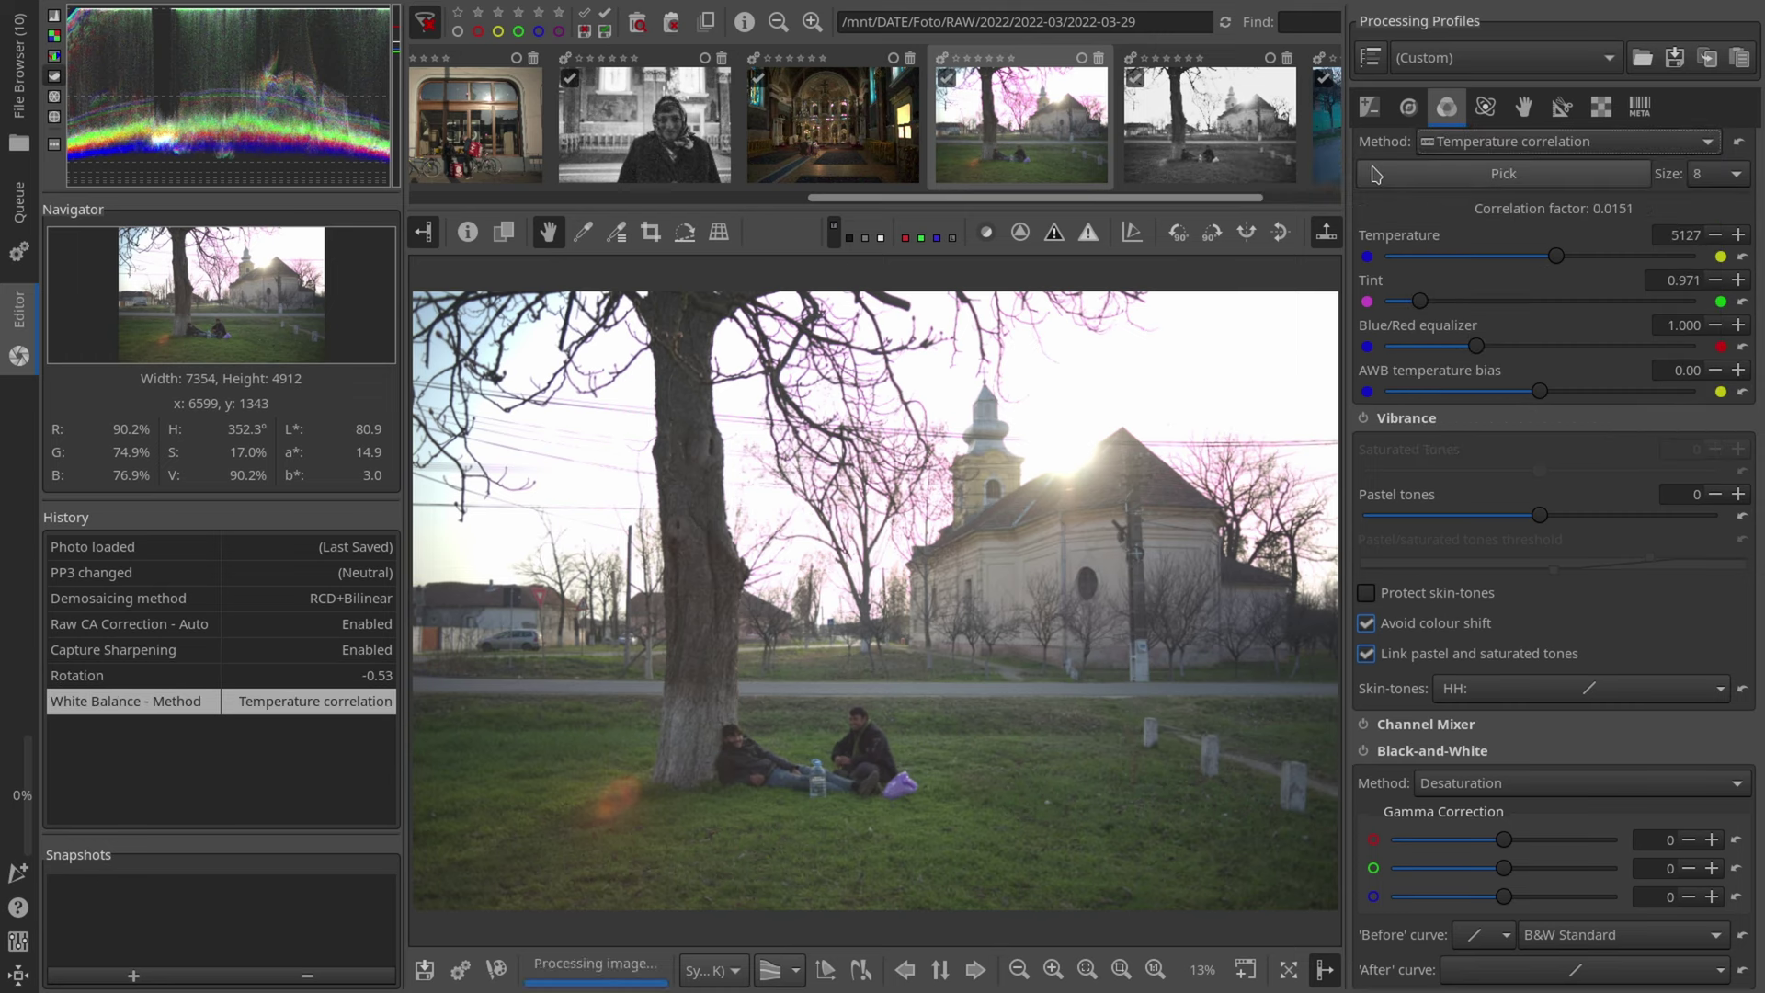
Step: Try the automatic RGB grey white balance, and return the method to Camera
left_click(1474, 143)
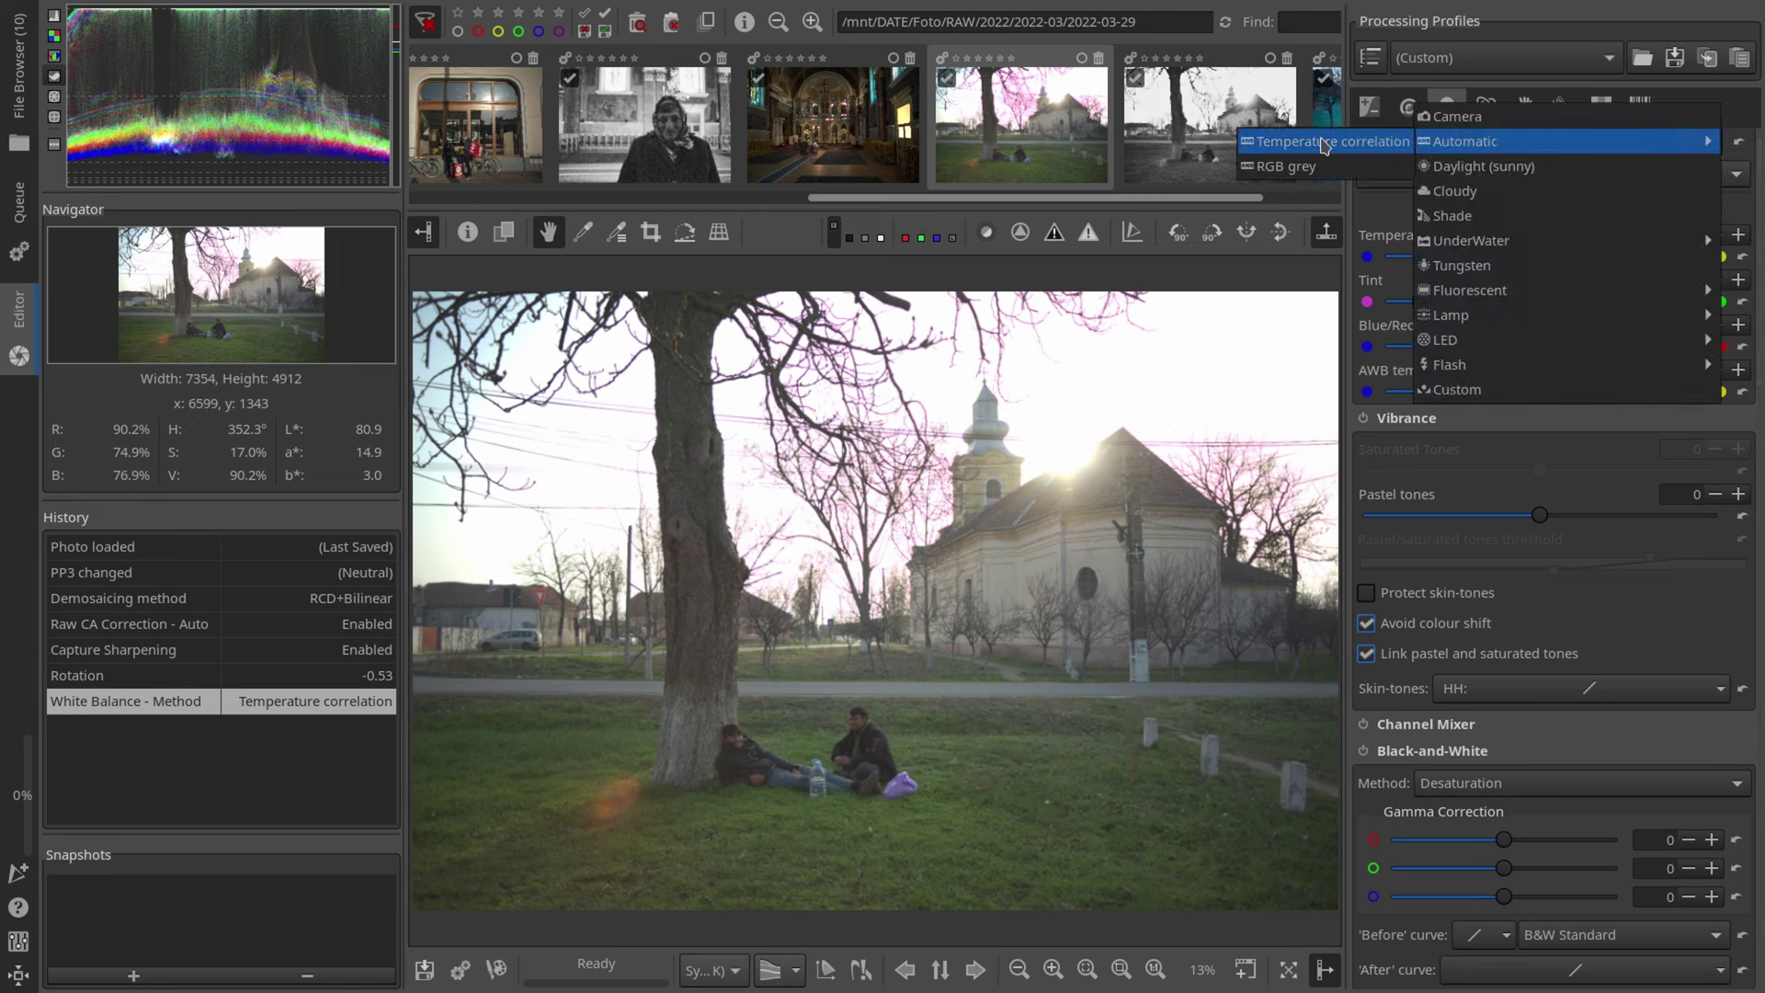
left_click(1305, 166)
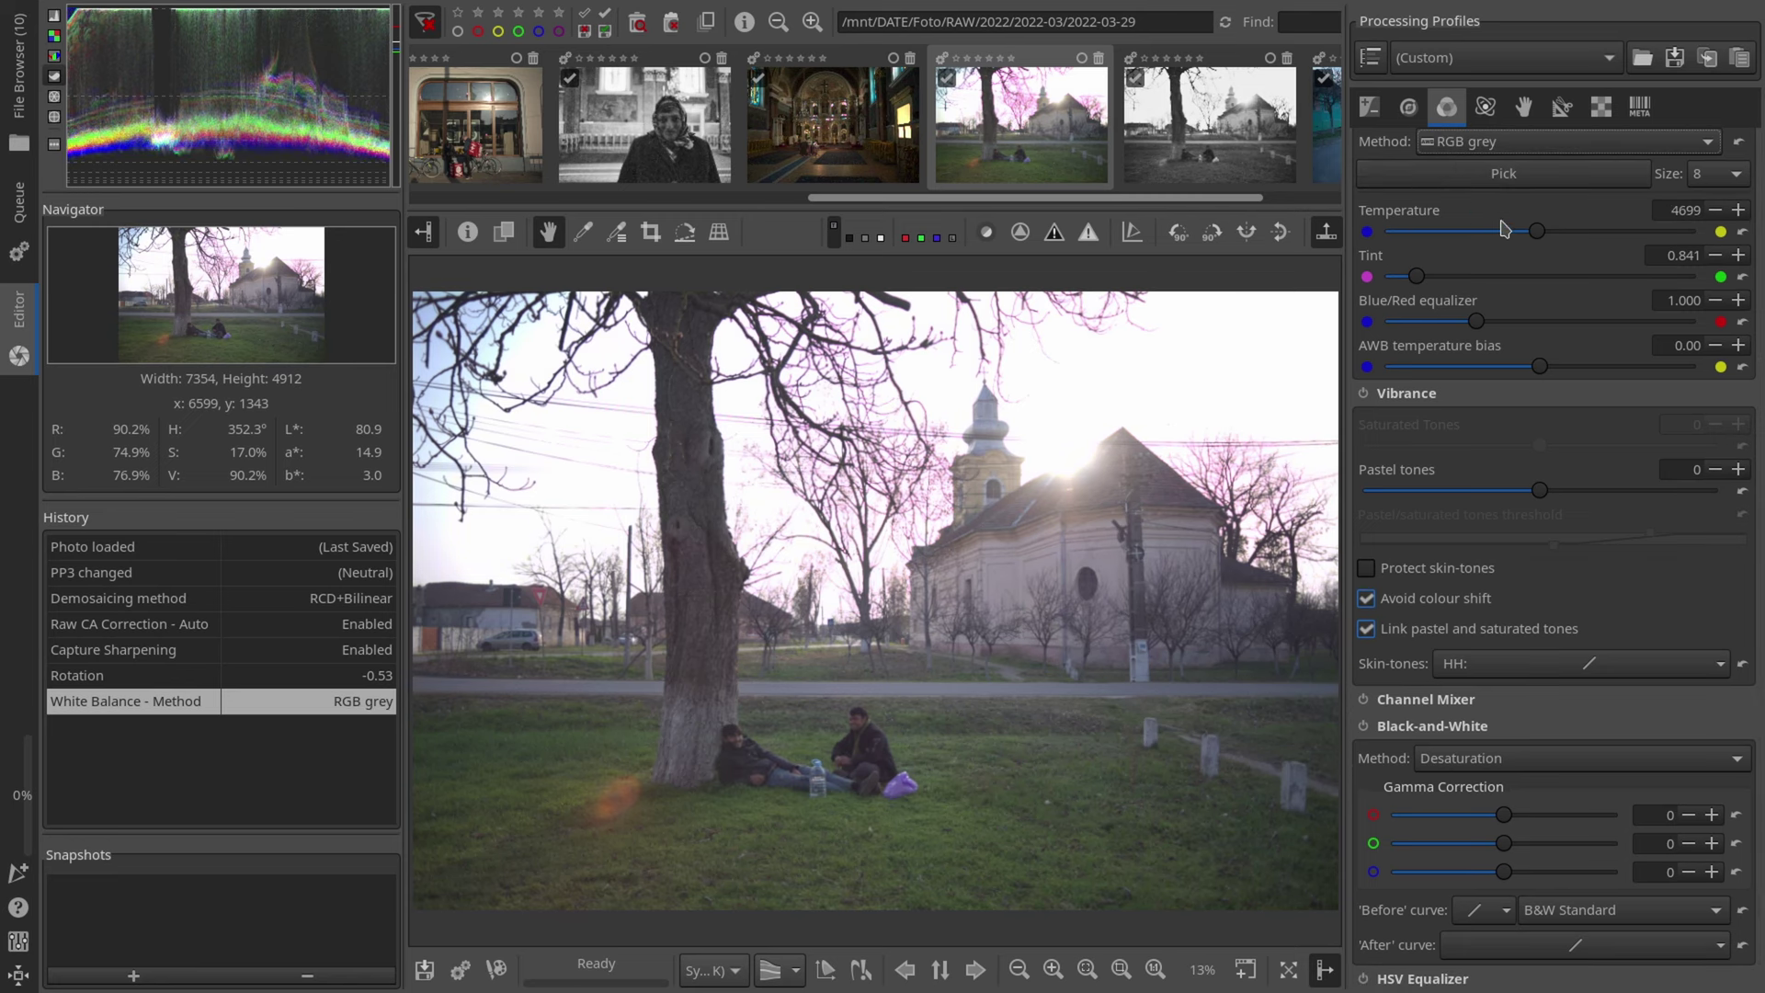
left_click(1447, 149)
mouse_move(1448, 151)
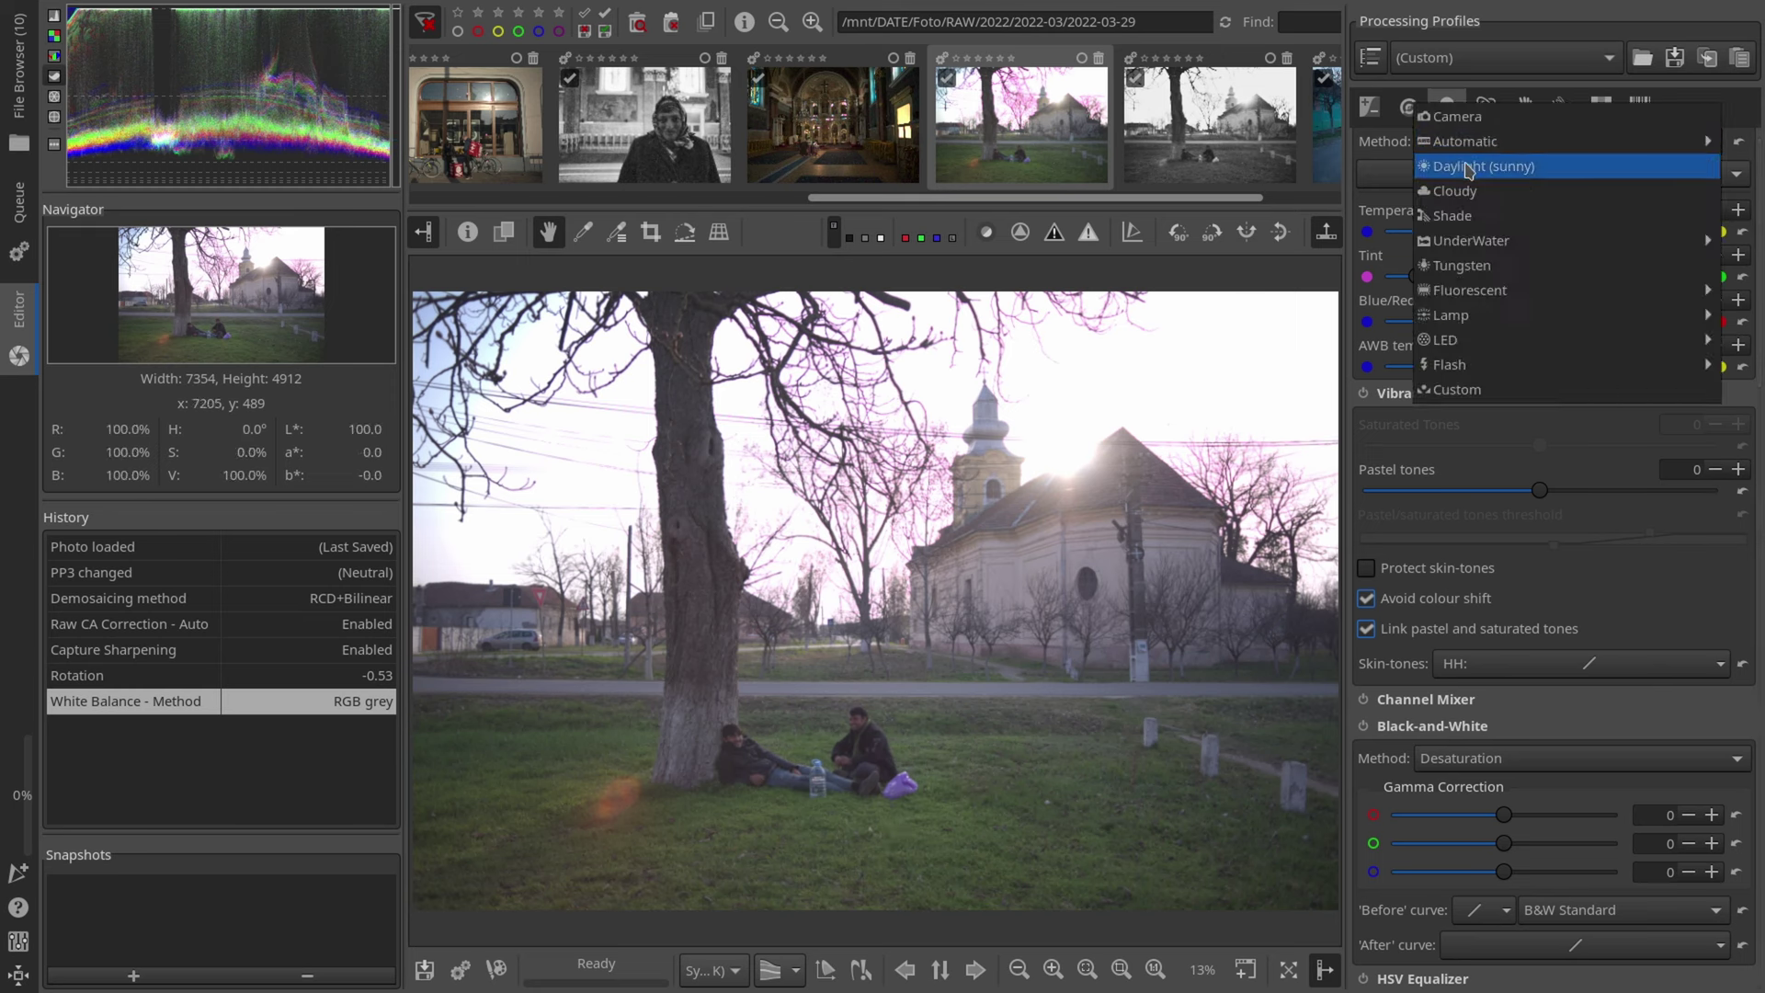
left_click(1452, 117)
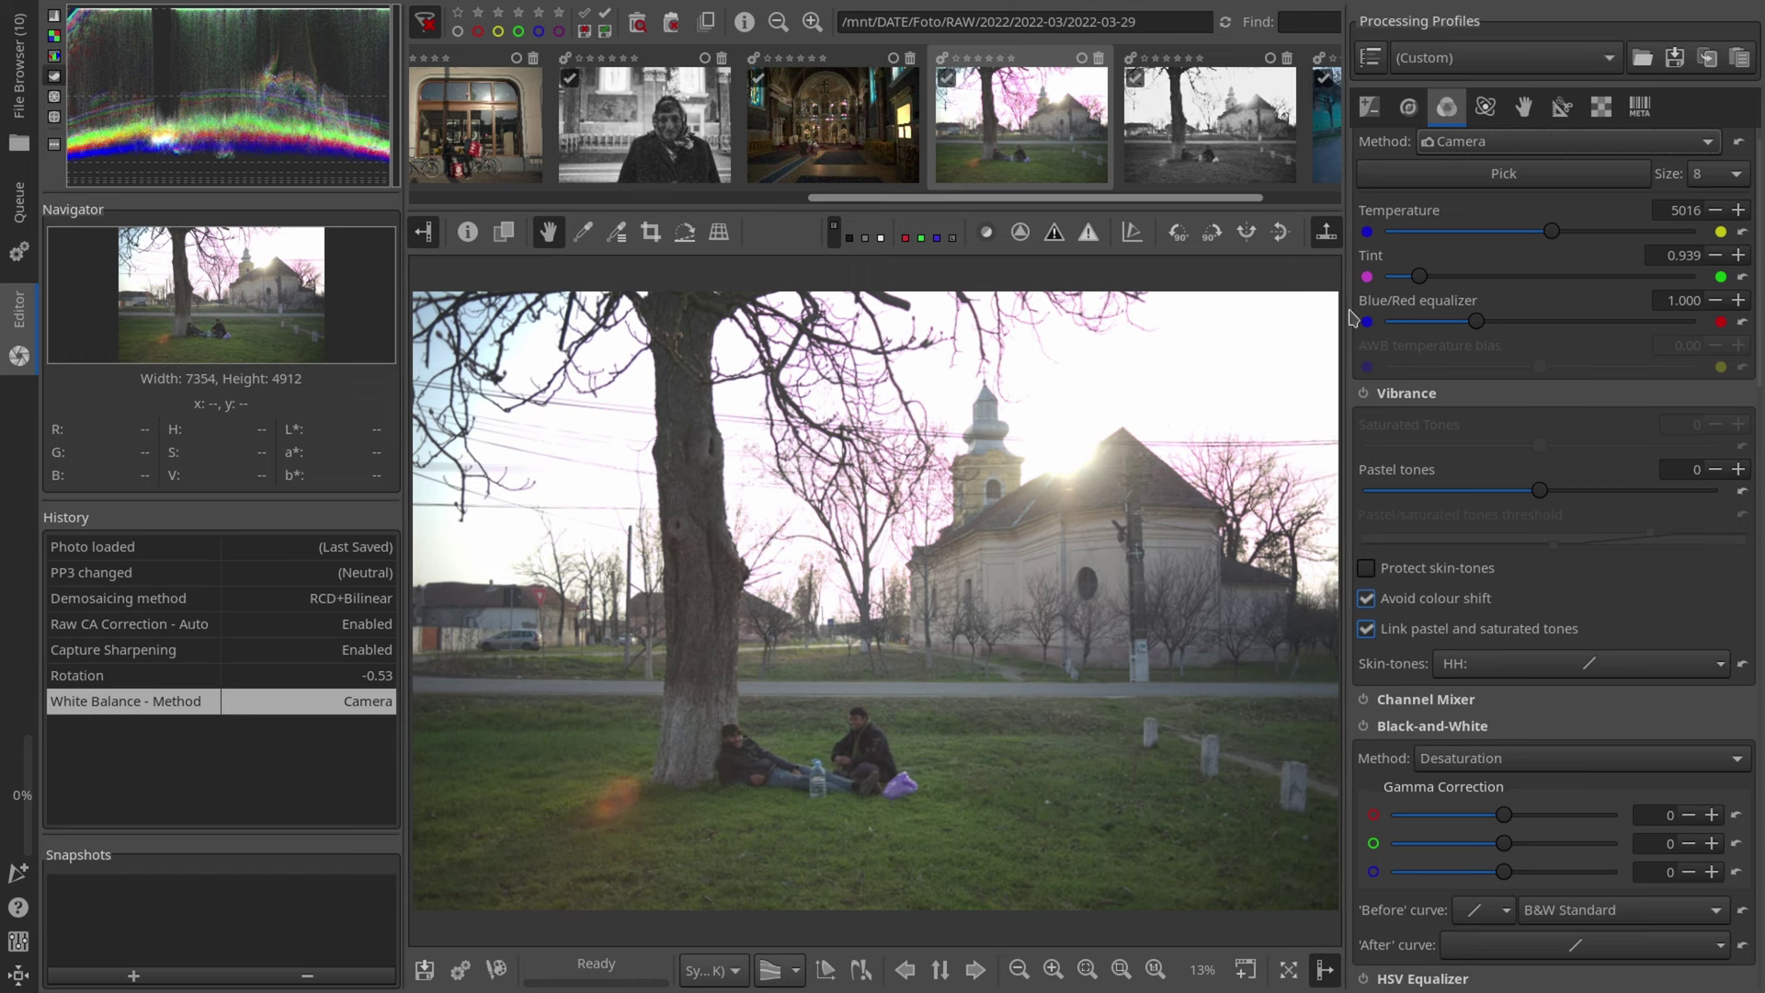
Step: Pick the white balance from the grey road, sampling beyond the seated men and finally beside the trunk, for temperature 5466 and tint 0.926
left_click(1468, 183)
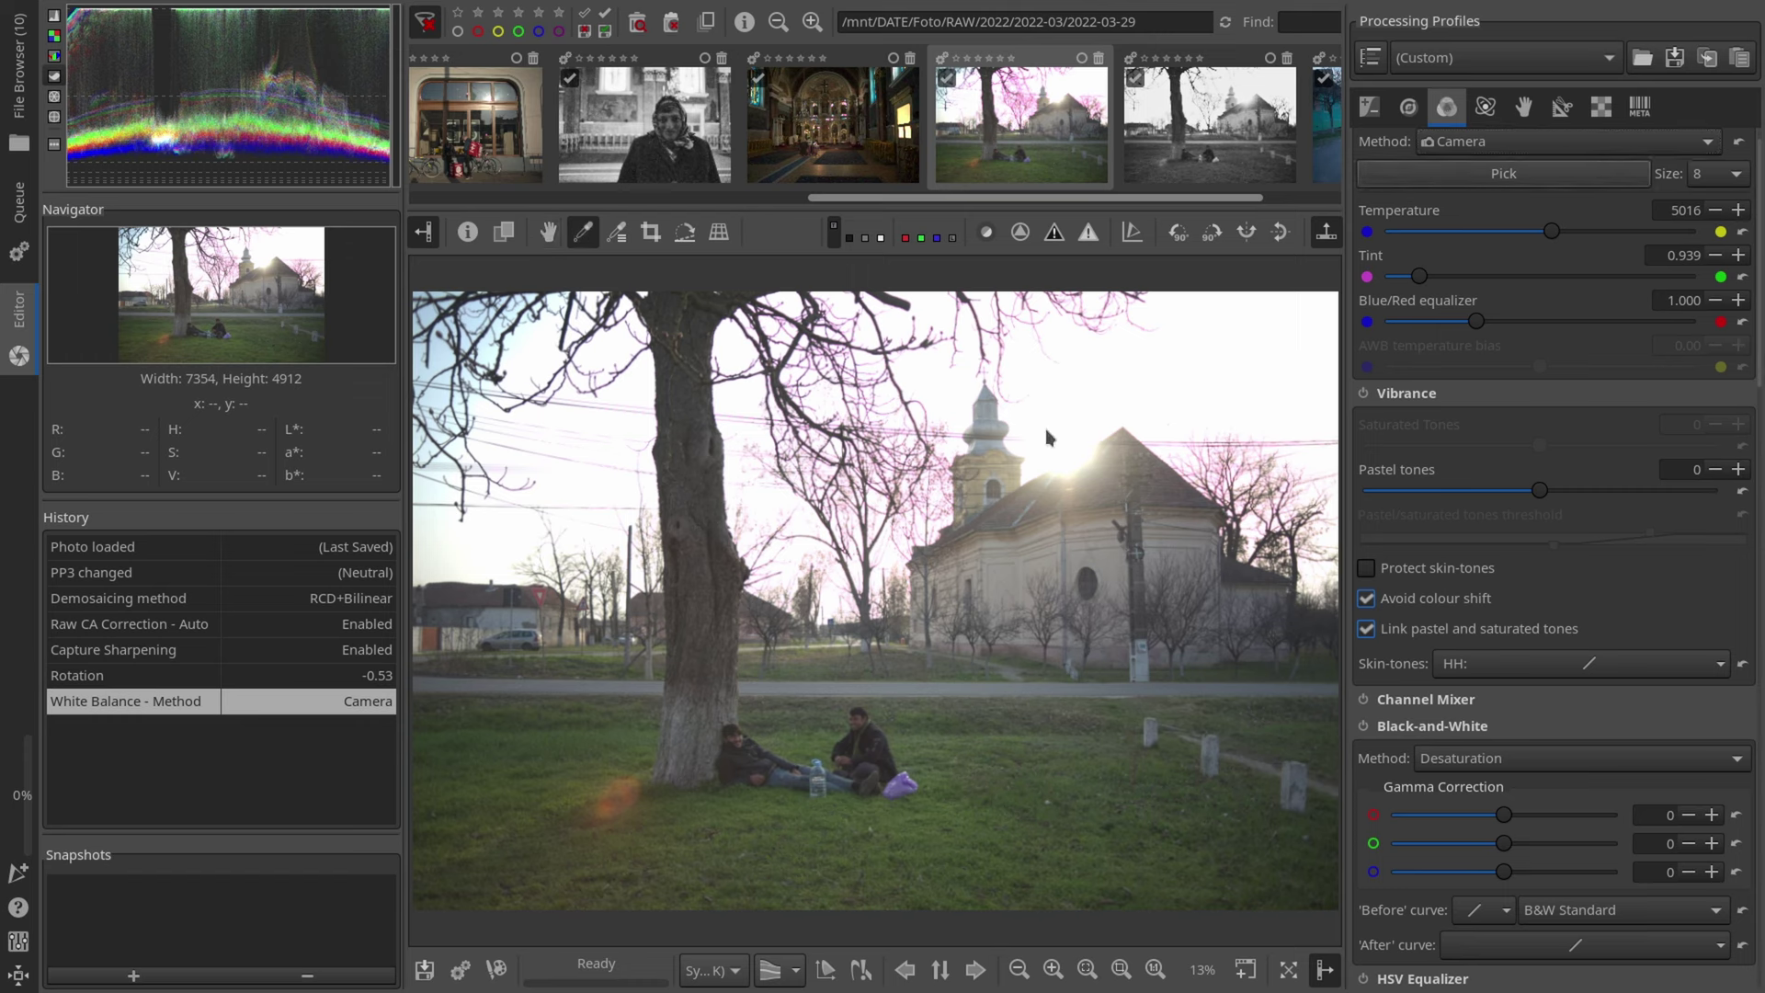
left_click(894, 687)
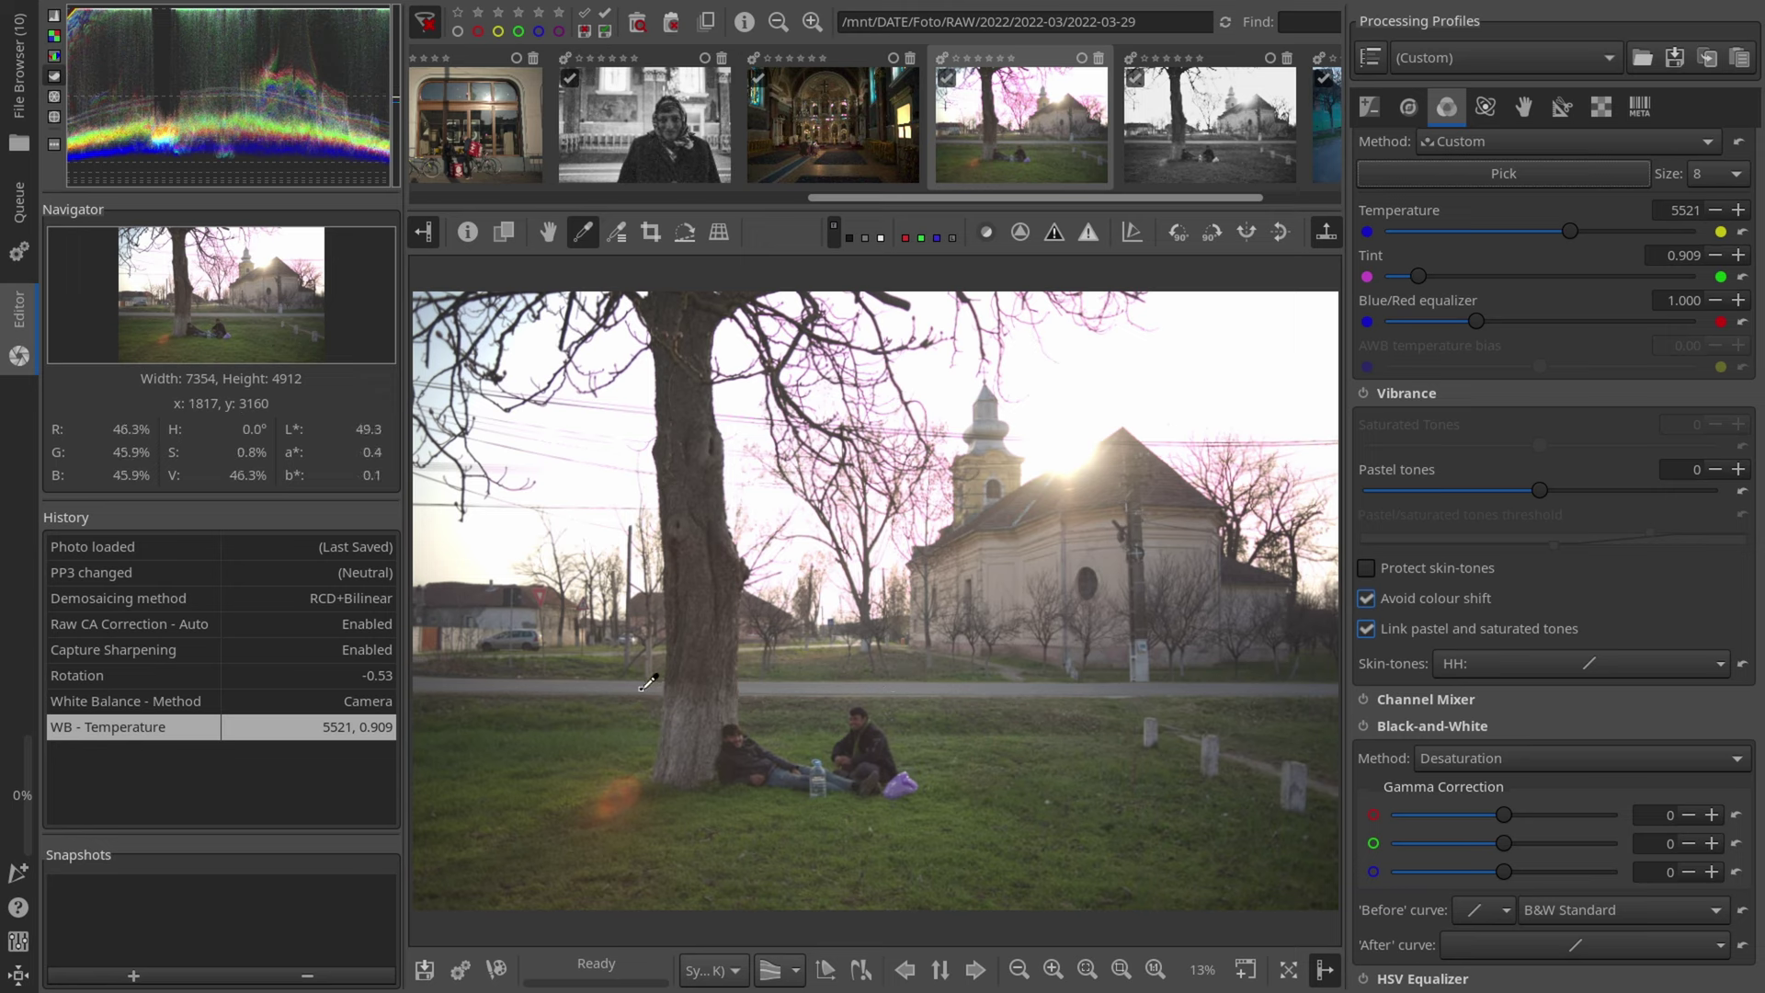
left_click(645, 678)
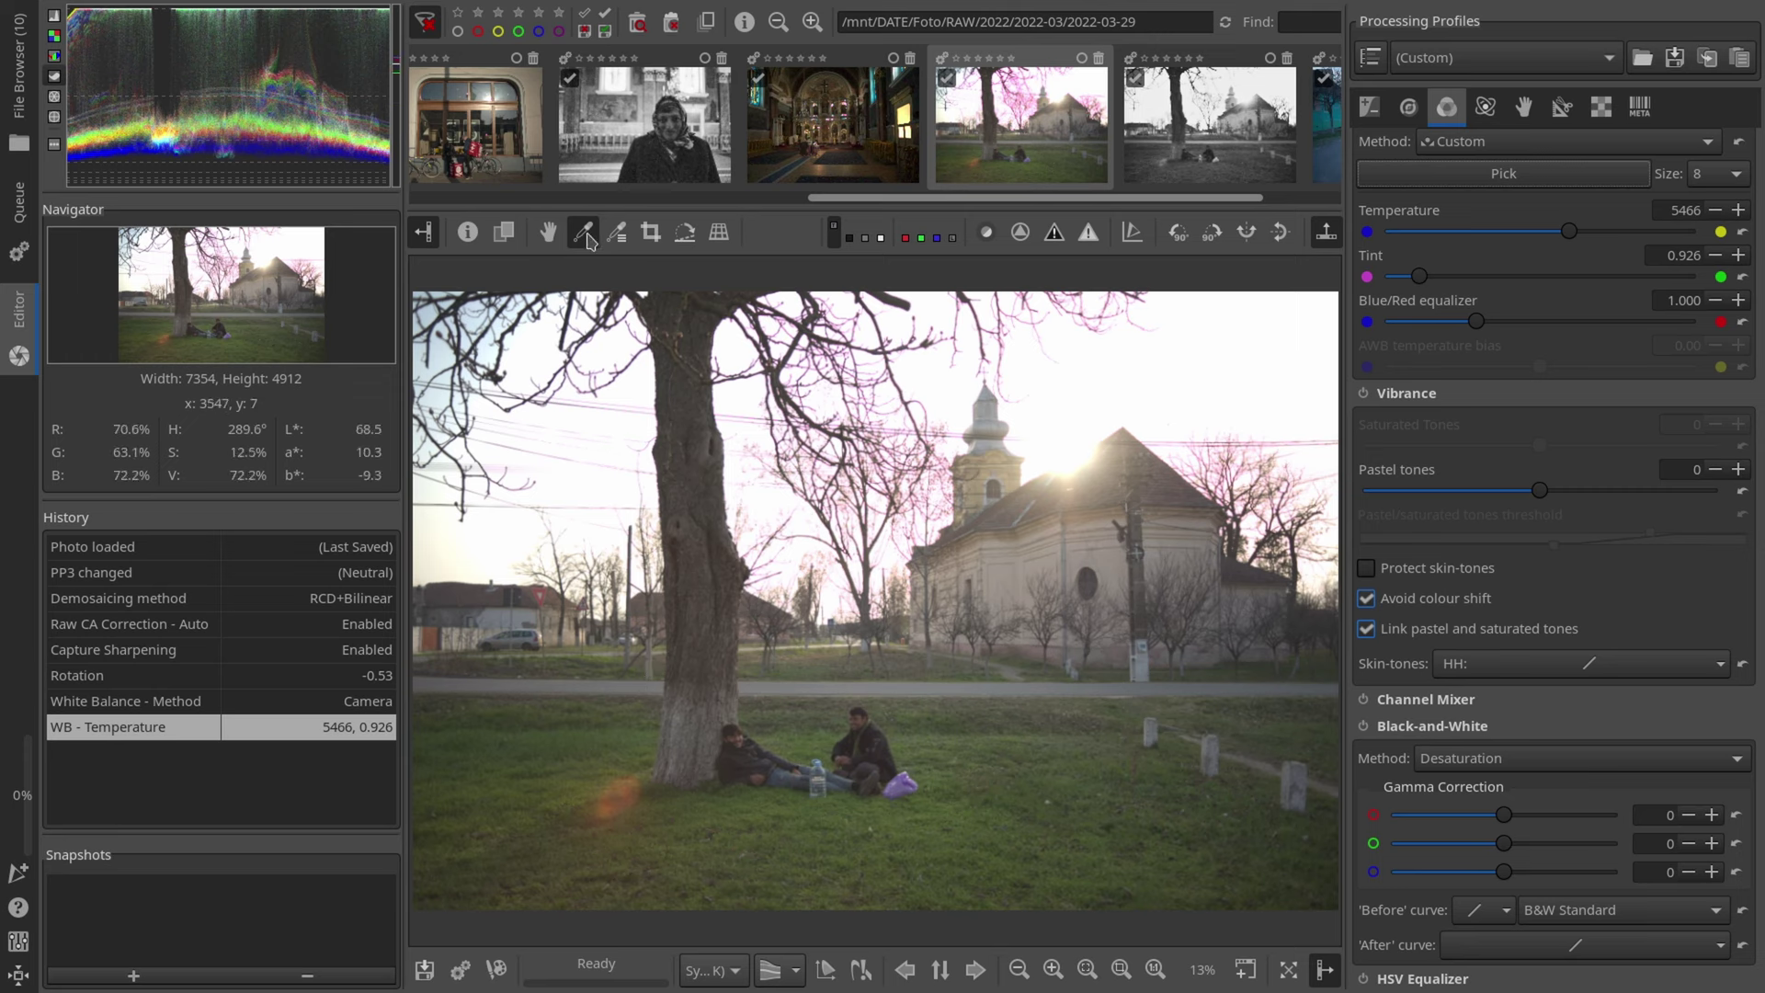
left_click(551, 236)
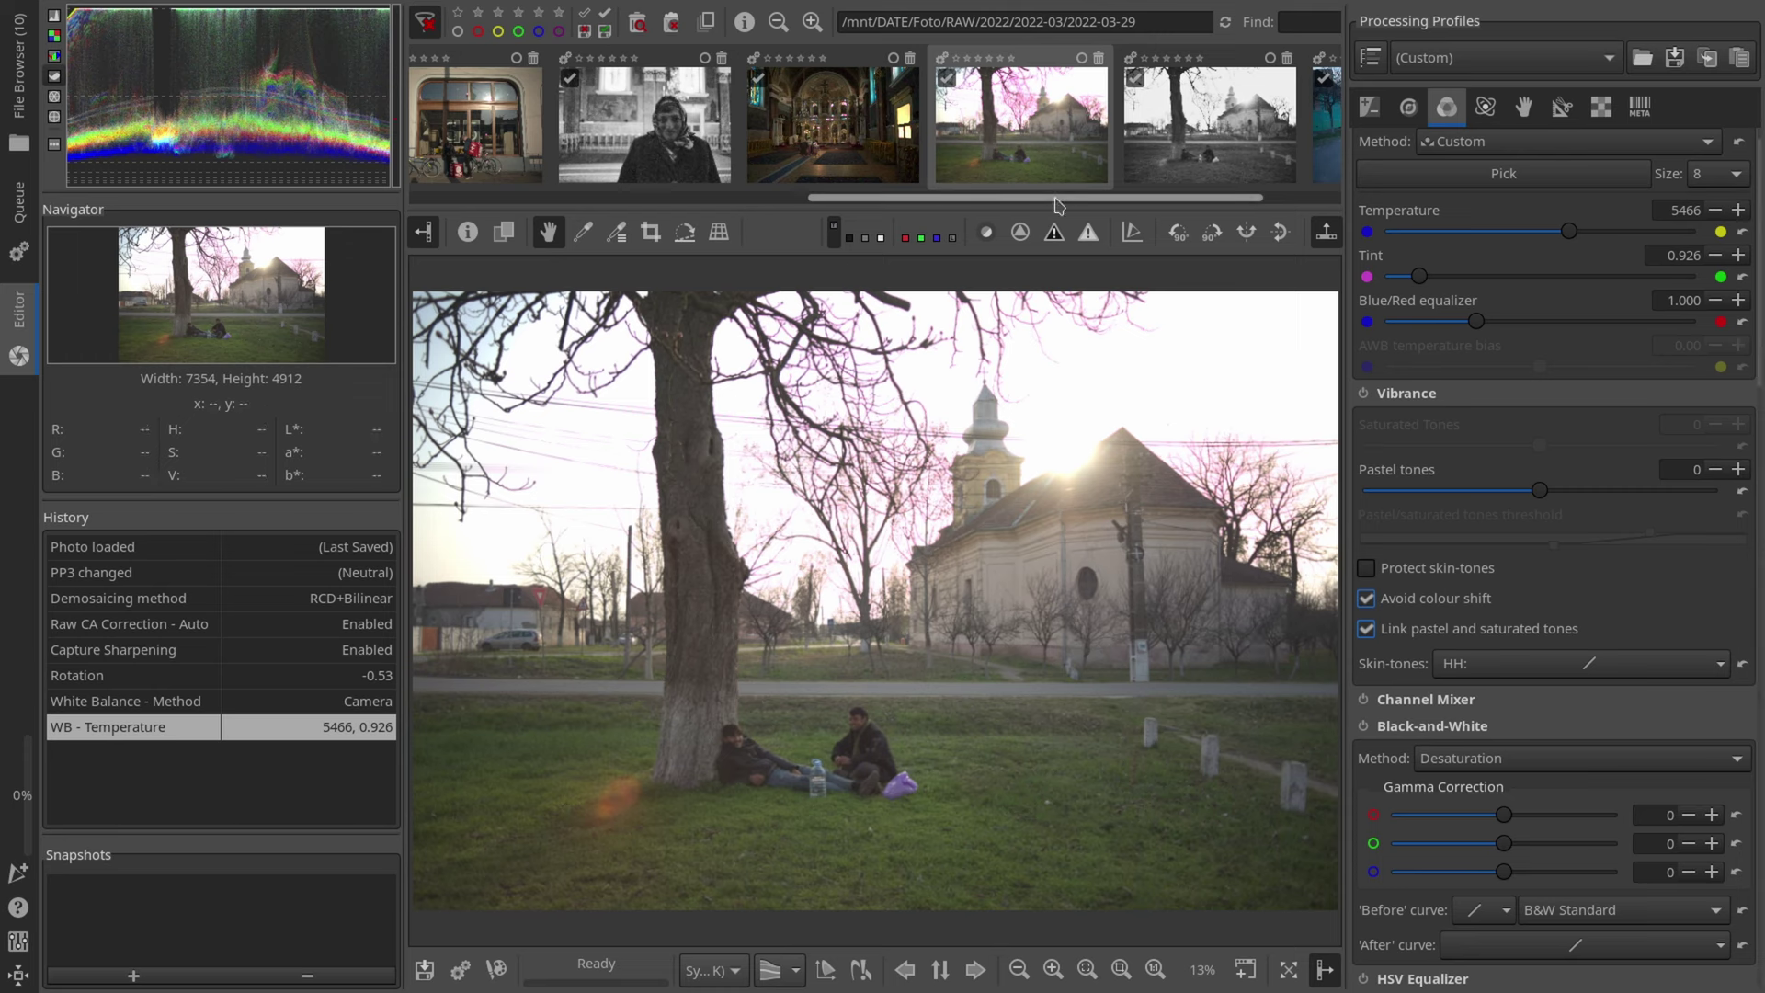
Step: Convert the photo to black and white using the Channel Mixer method
left_click(1501, 769)
left_click(1501, 810)
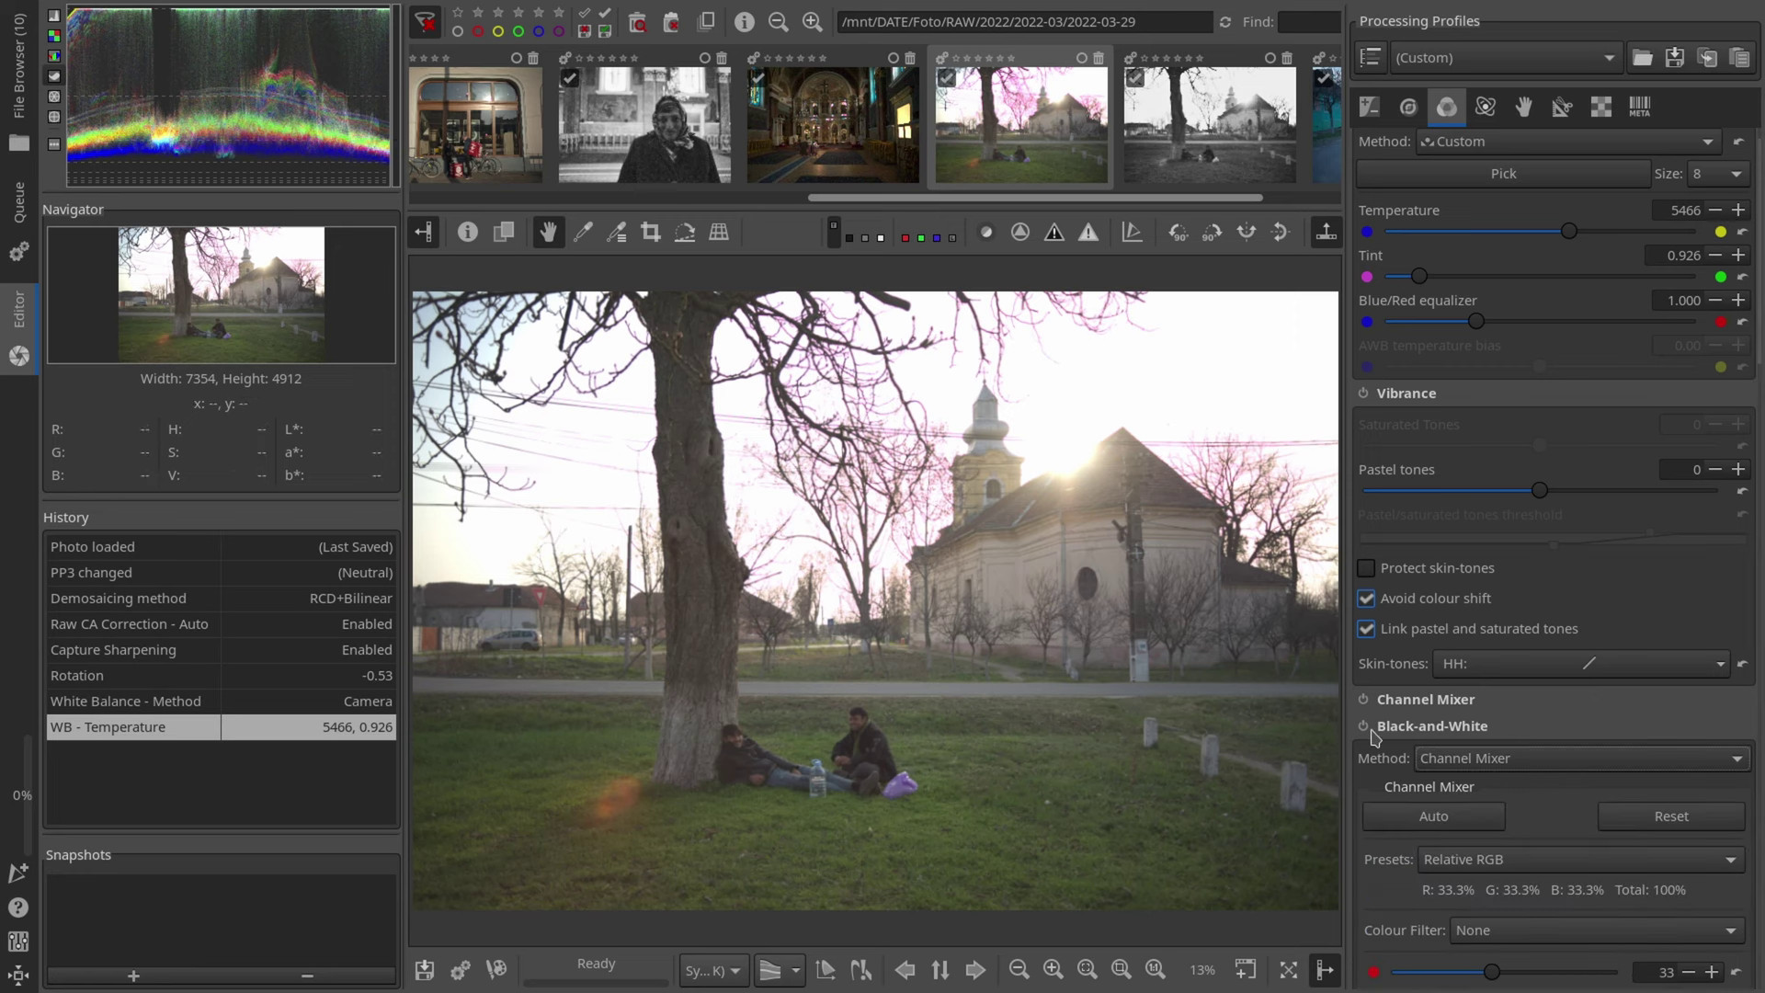
left_click(1364, 726)
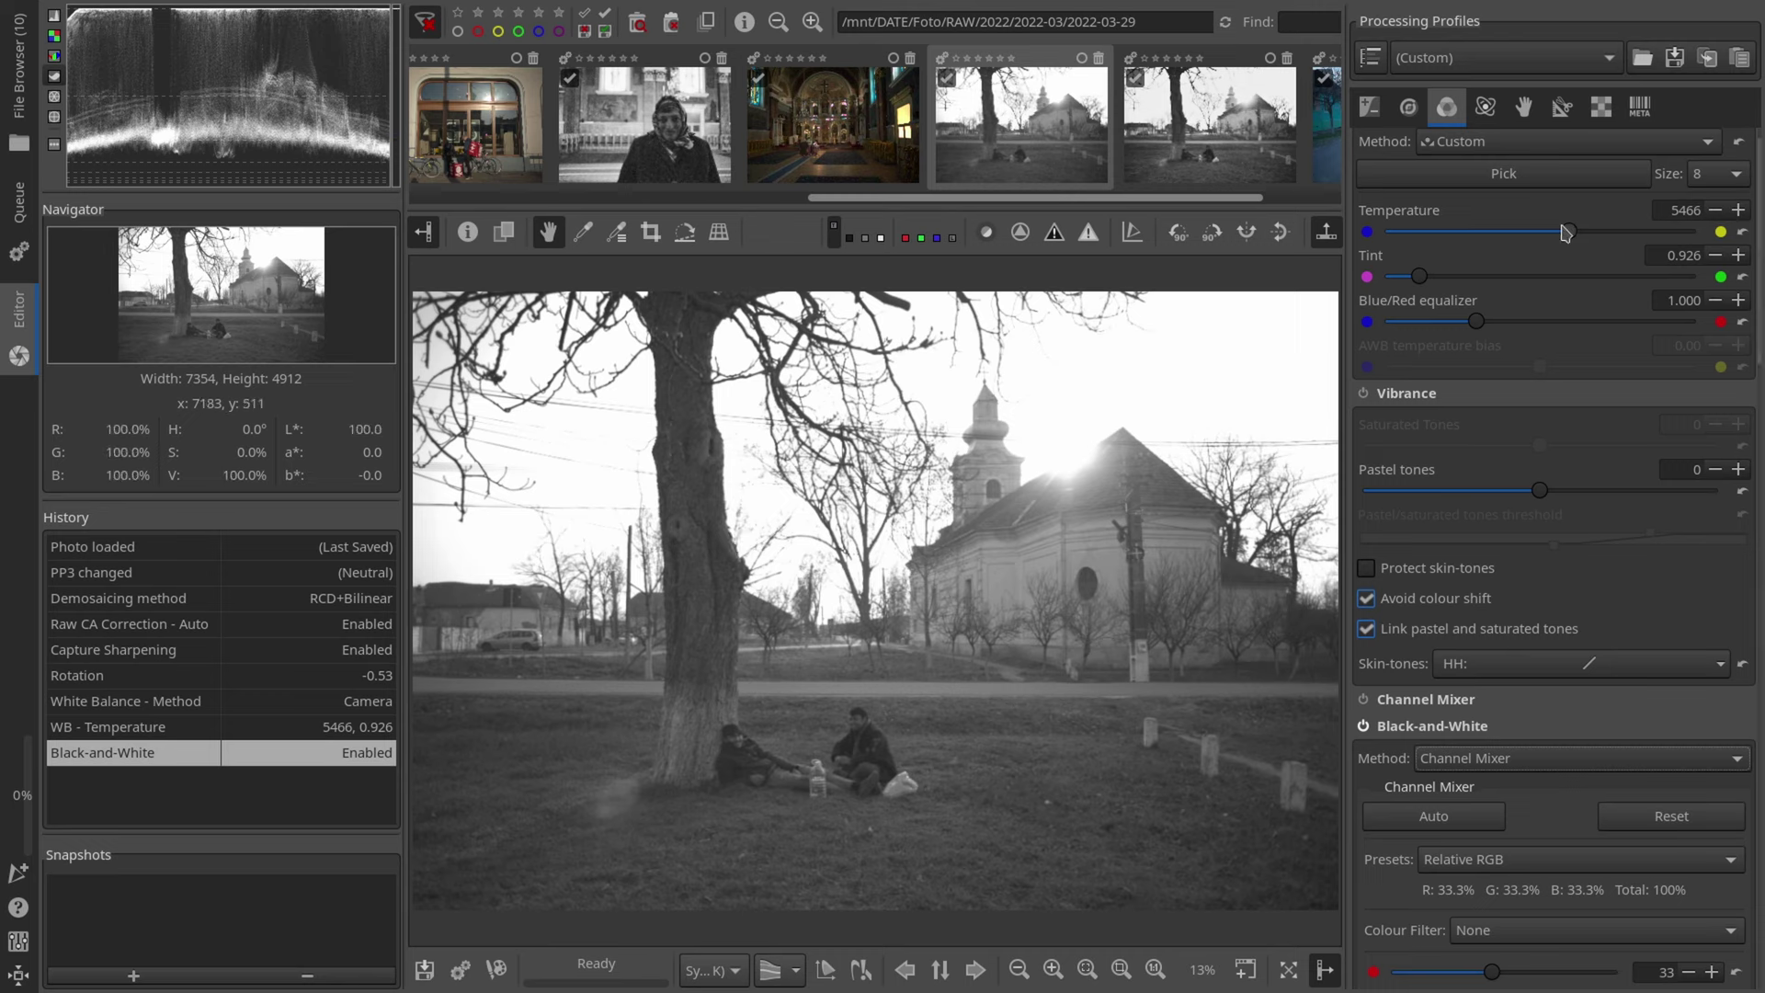
Step: Try temperature 15705, tint 3.055 and Blue/Red equalizer 0.888 on the monochrome image, and return to the Black-and-White history state
left_click_drag(1566, 232, 1633, 232)
left_click_drag(1418, 275, 1422, 327)
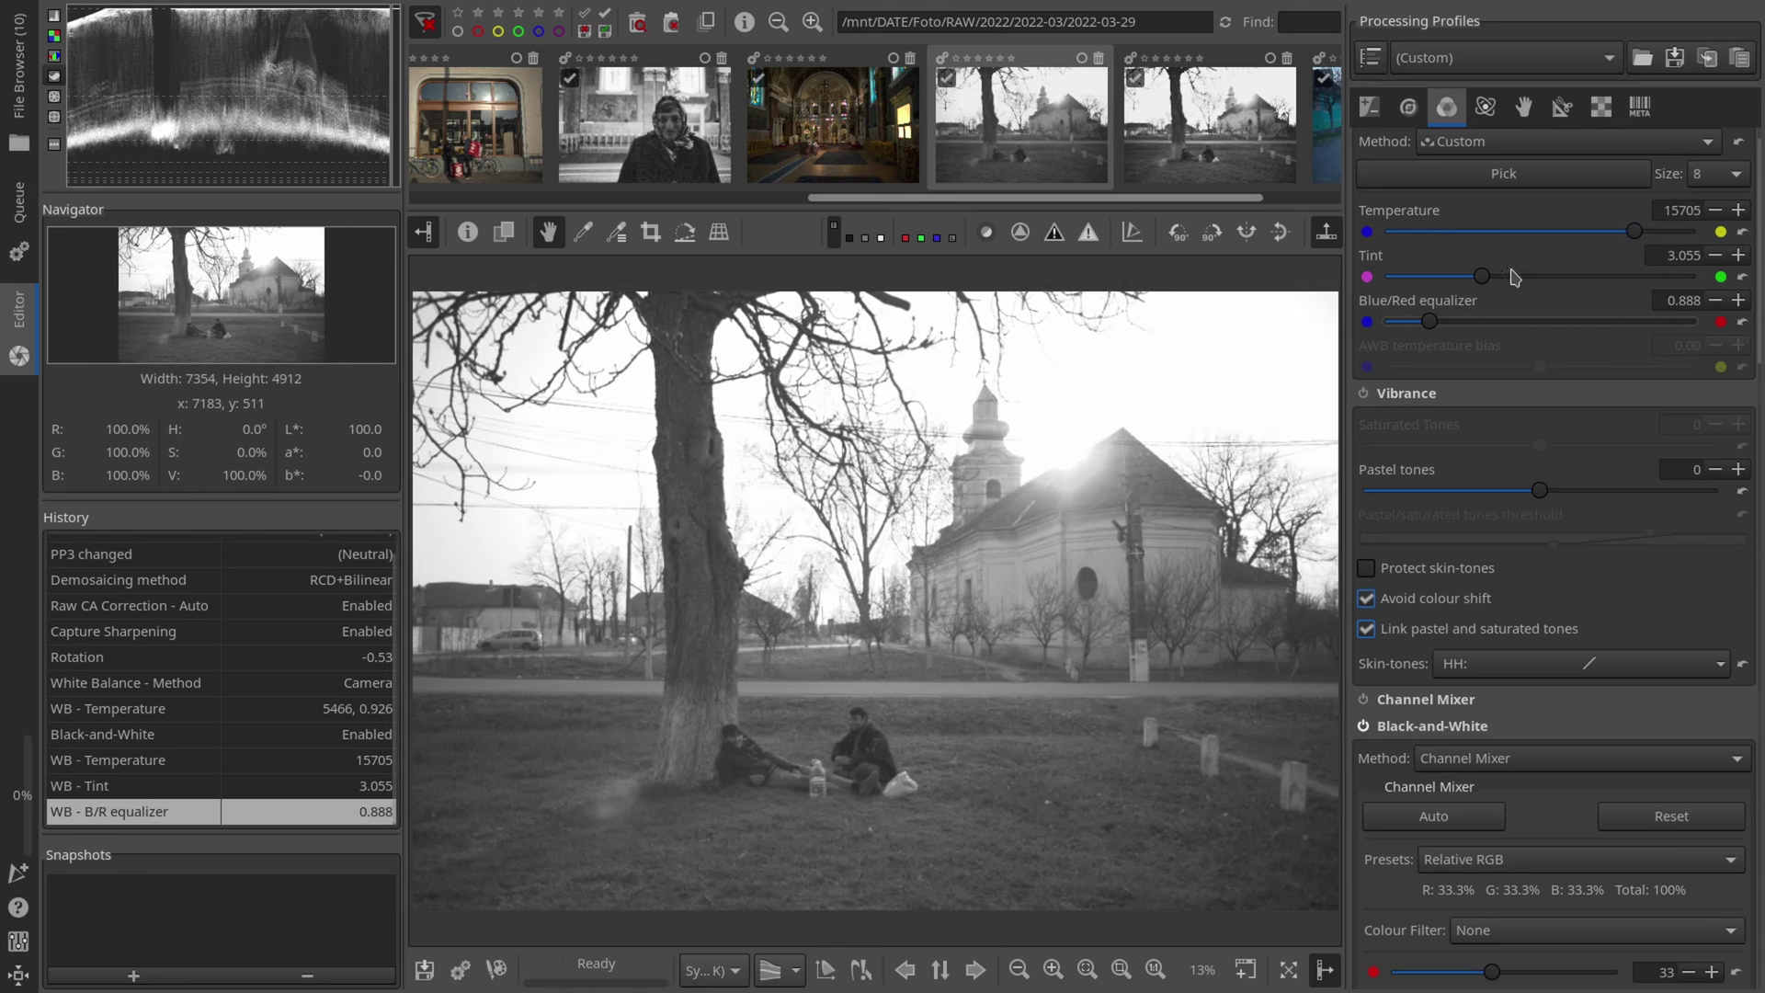
left_click(142, 740)
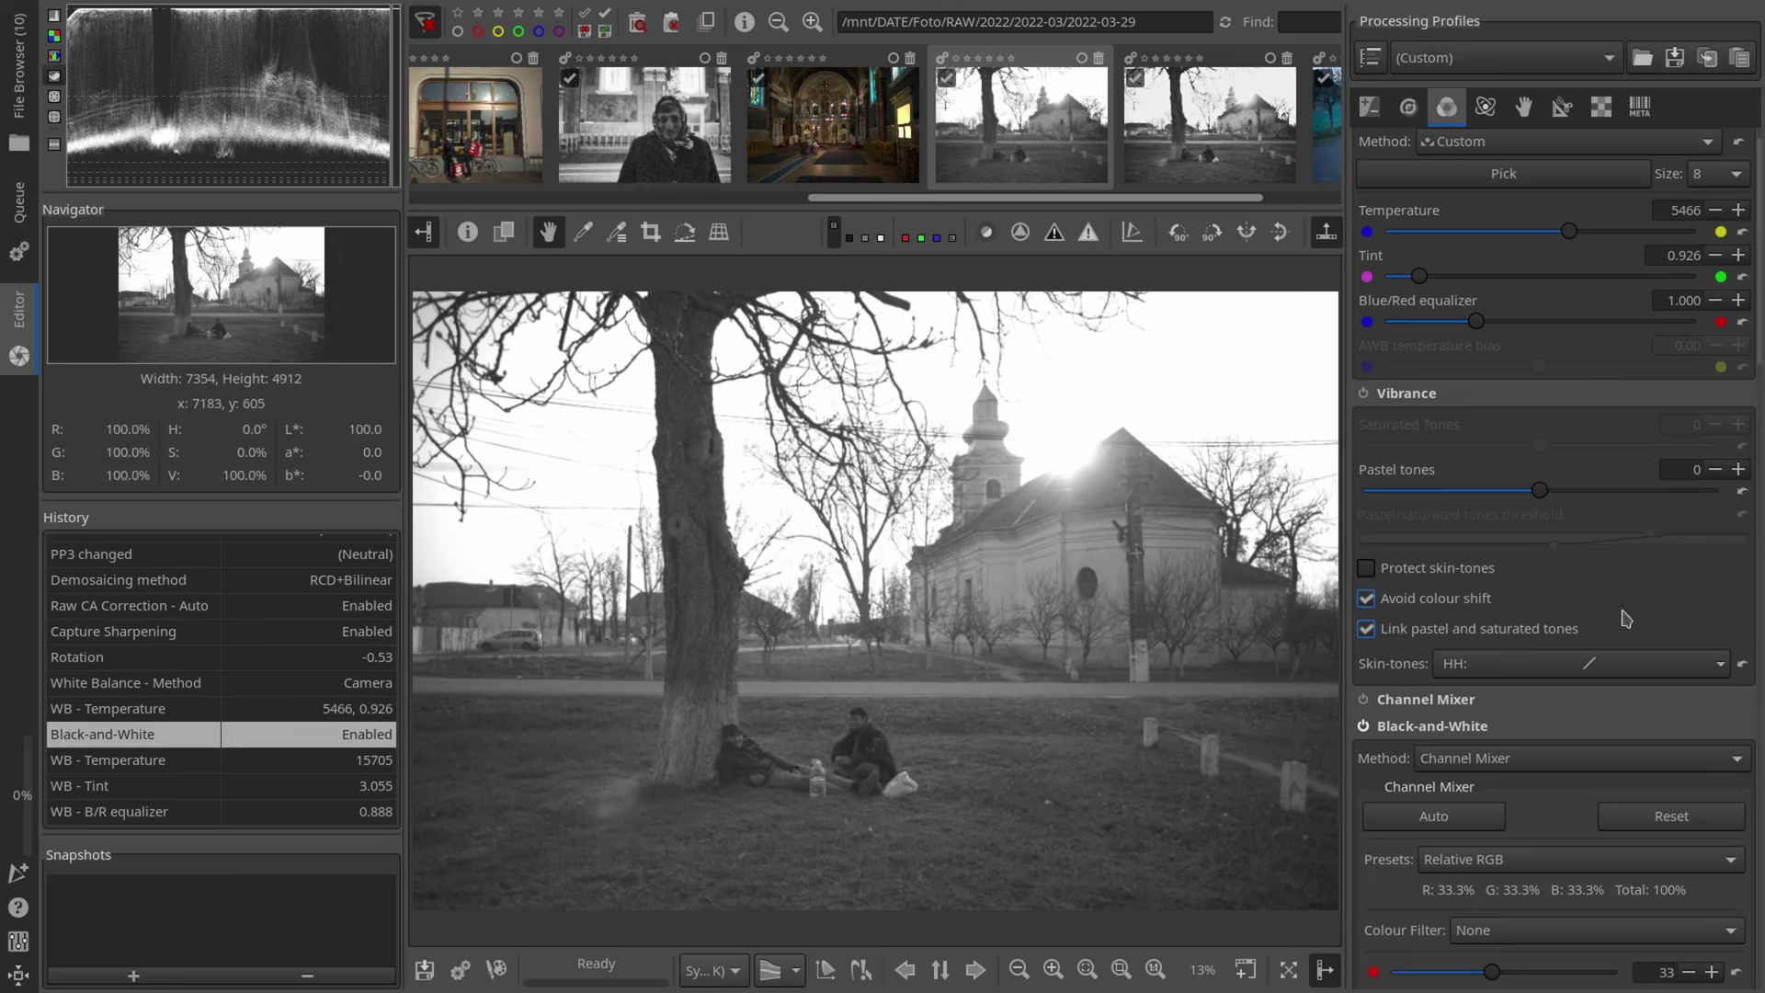
Step: Enable L*a*b* Adjustments with Contrast 30 and Lightness 10
left_click(1369, 107)
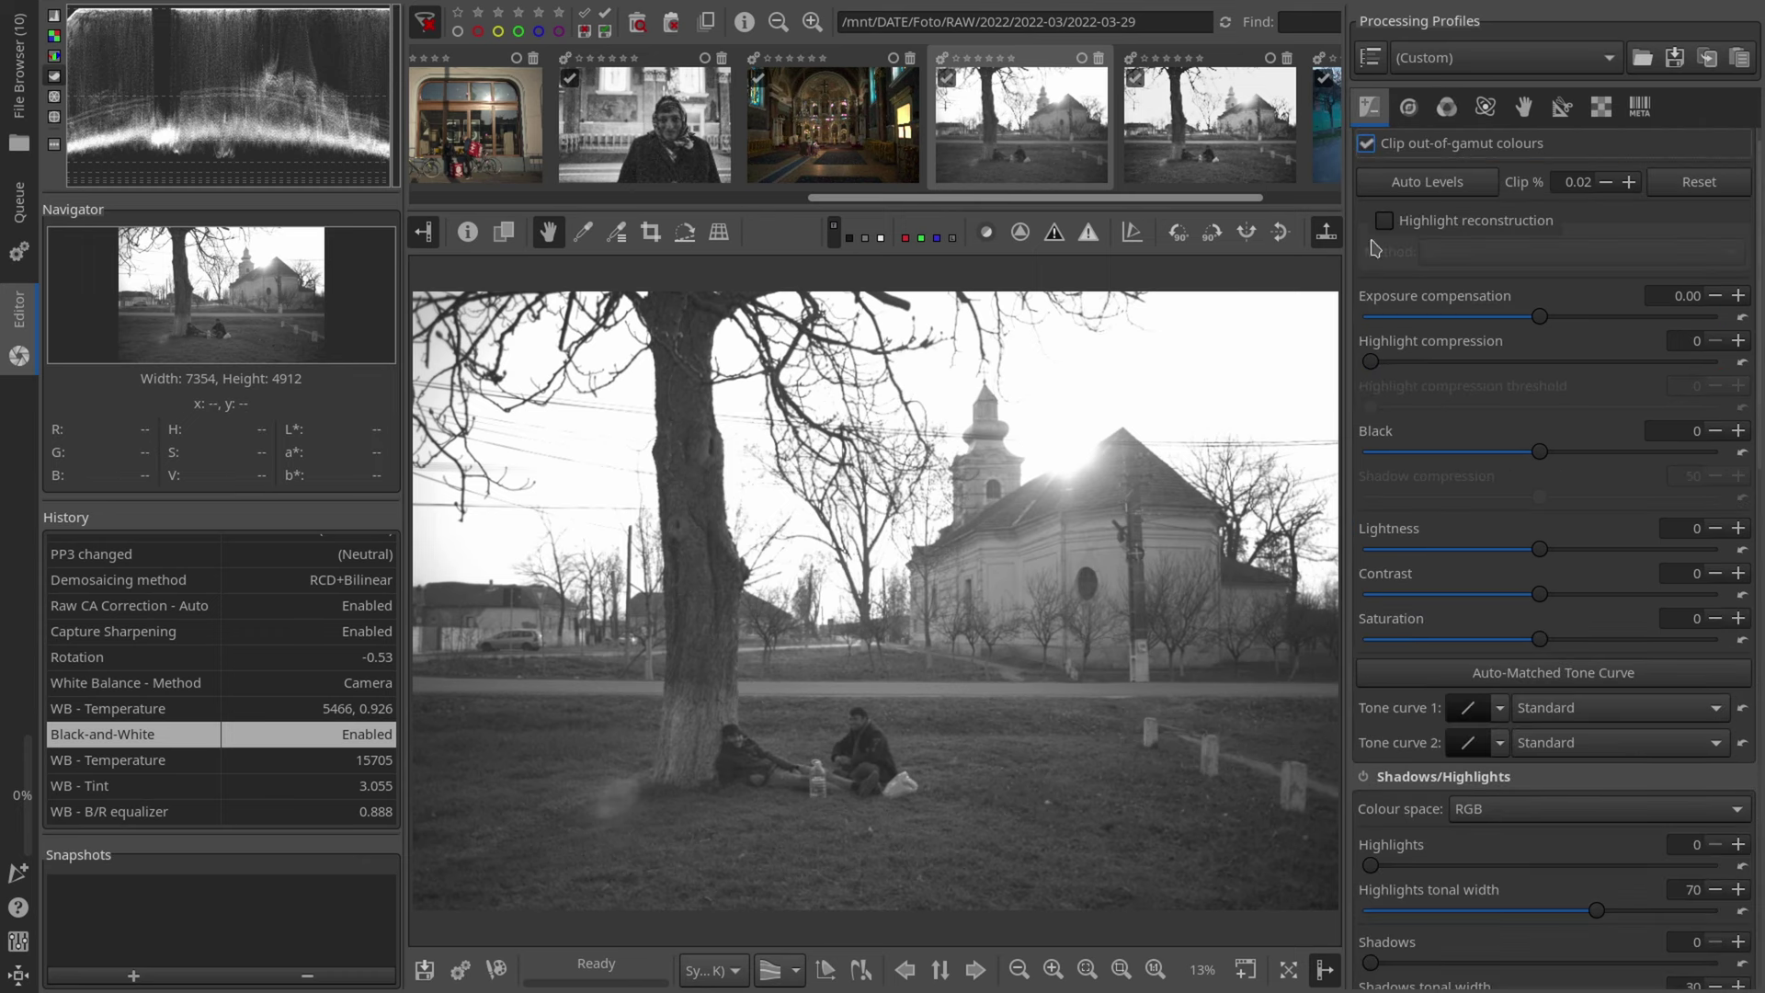
scroll(1591, 581, "down", 15)
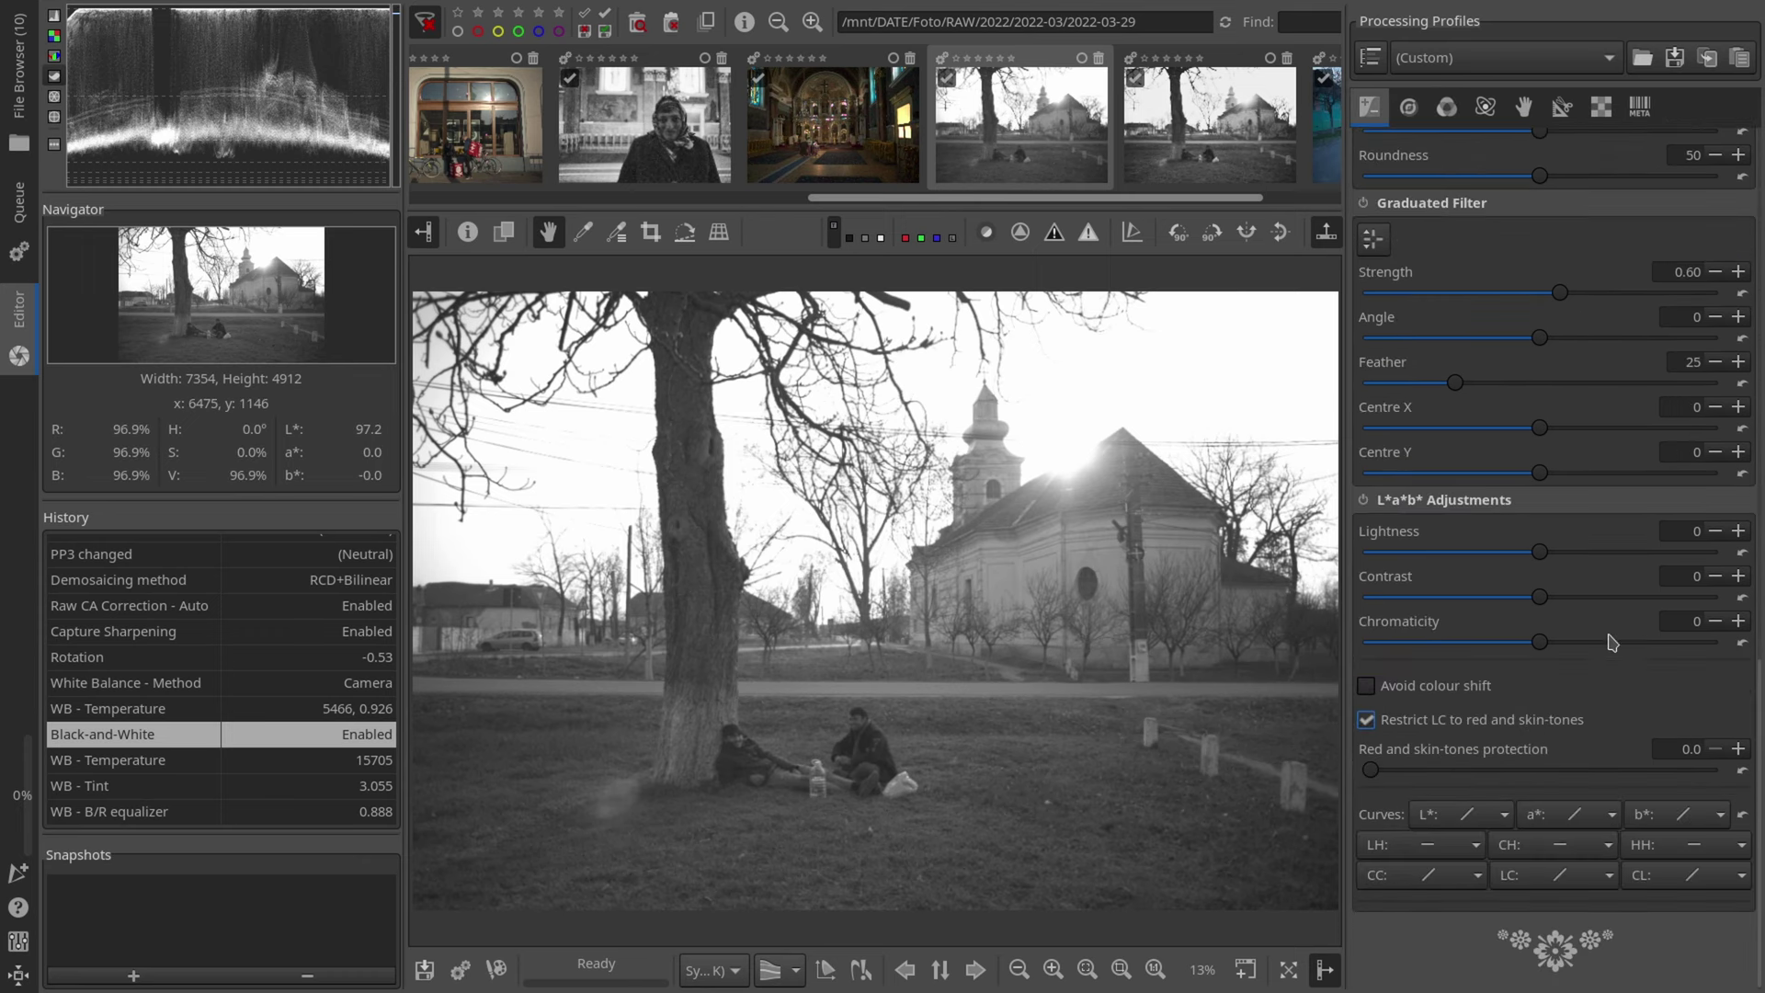
left_click(1364, 500)
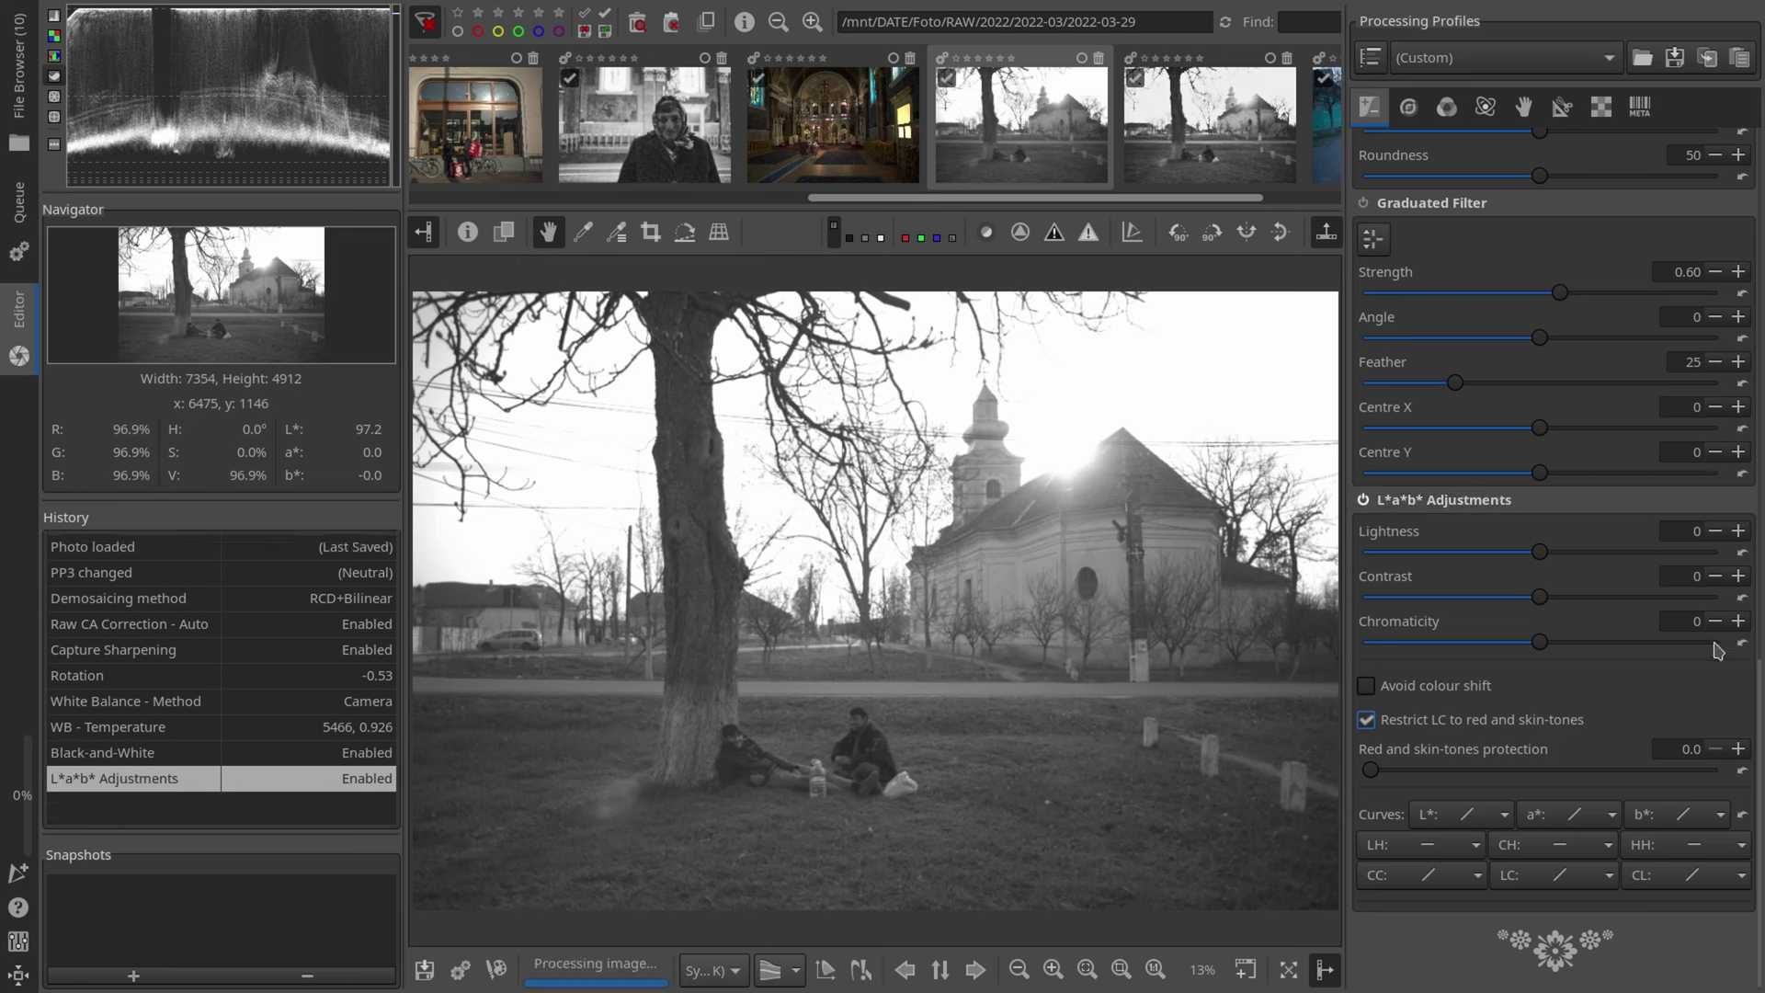
scroll(1554, 607, "up", 6)
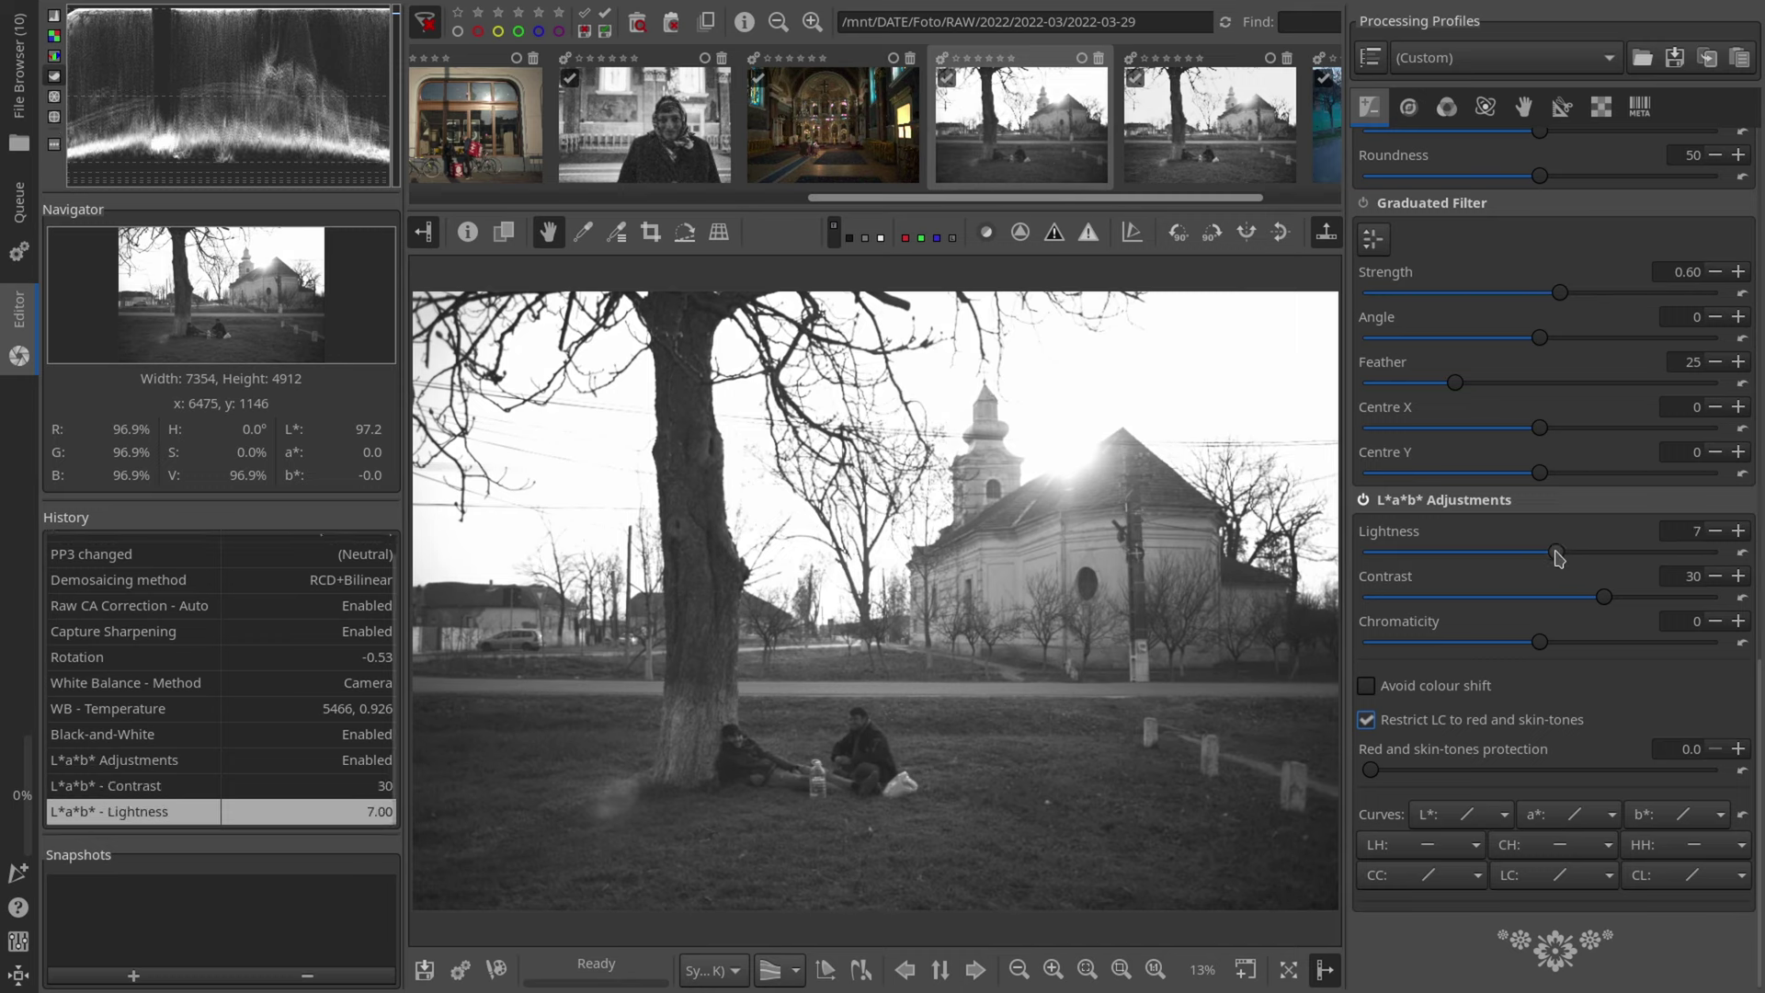
scroll(1557, 556, "up", 3)
Step: Try Auto Levels and reset the exposure, and enable highlight reconstruction with the Colour Propagation method
scroll(1551, 562, "up", 15)
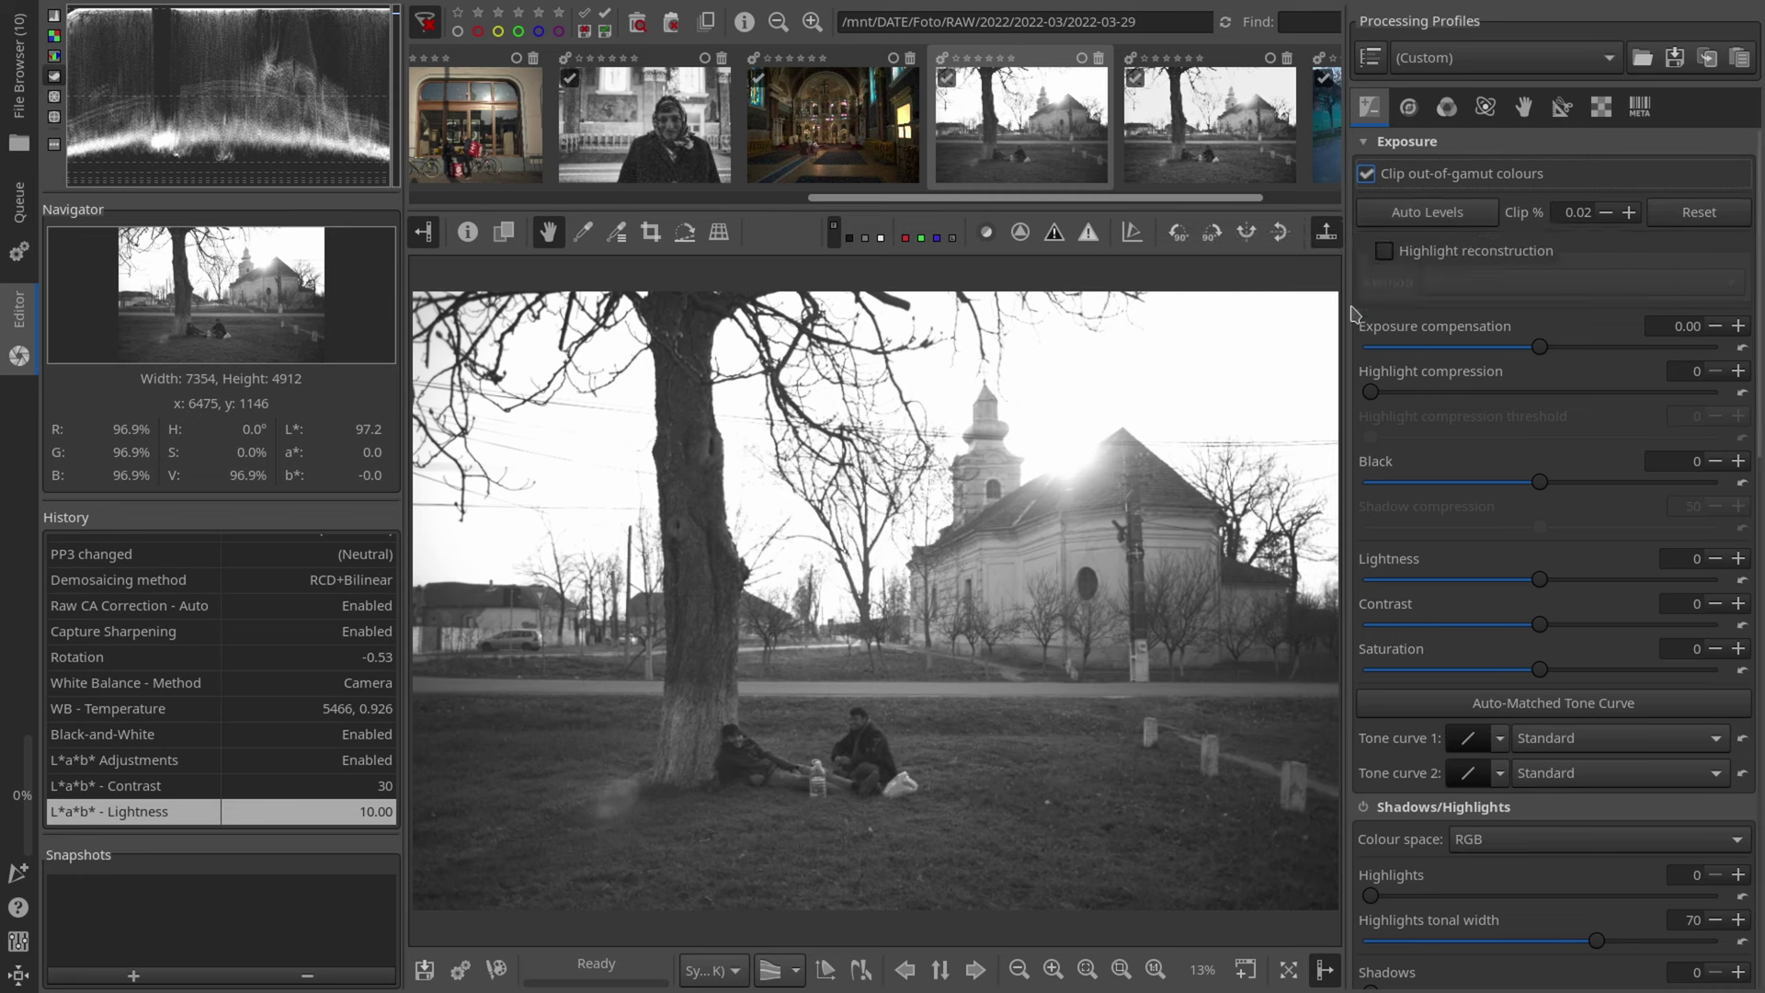
left_click(1416, 214)
left_click(1698, 213)
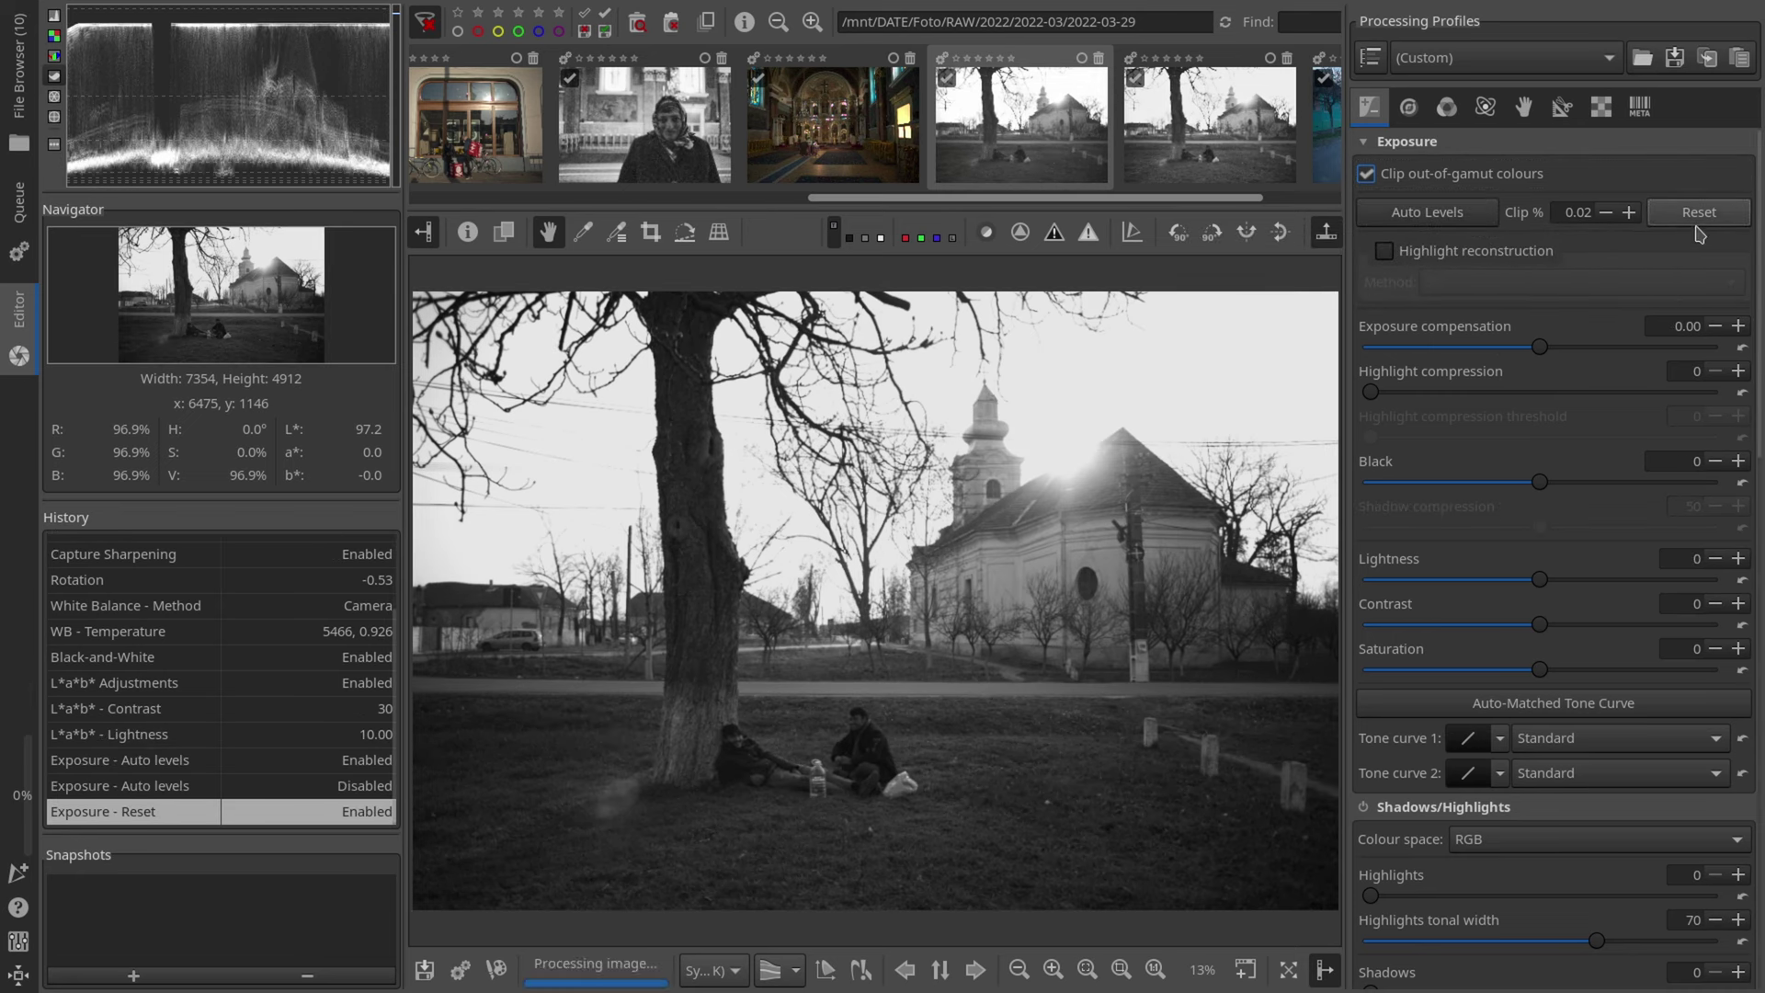
left_click(1384, 251)
left_click(1482, 291)
left_click(1500, 263)
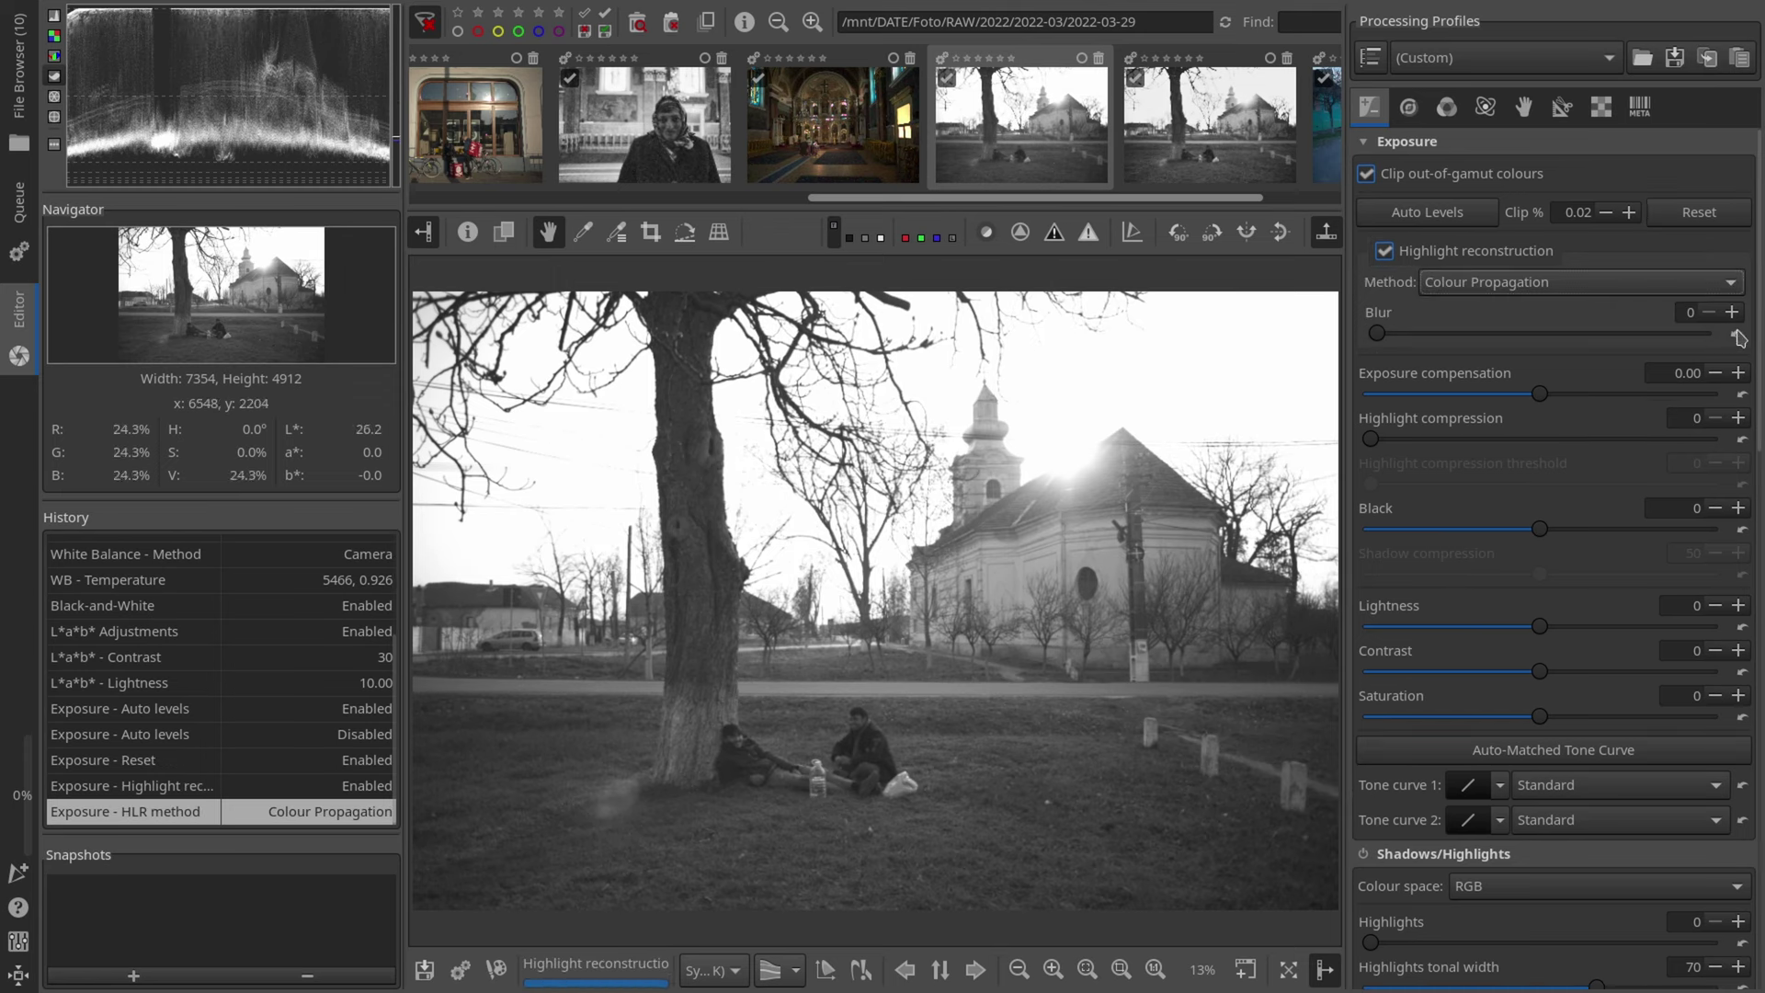
Step: Set the exposure compensation to 0.40 and the exposure Contrast to 28
left_click(1738, 372)
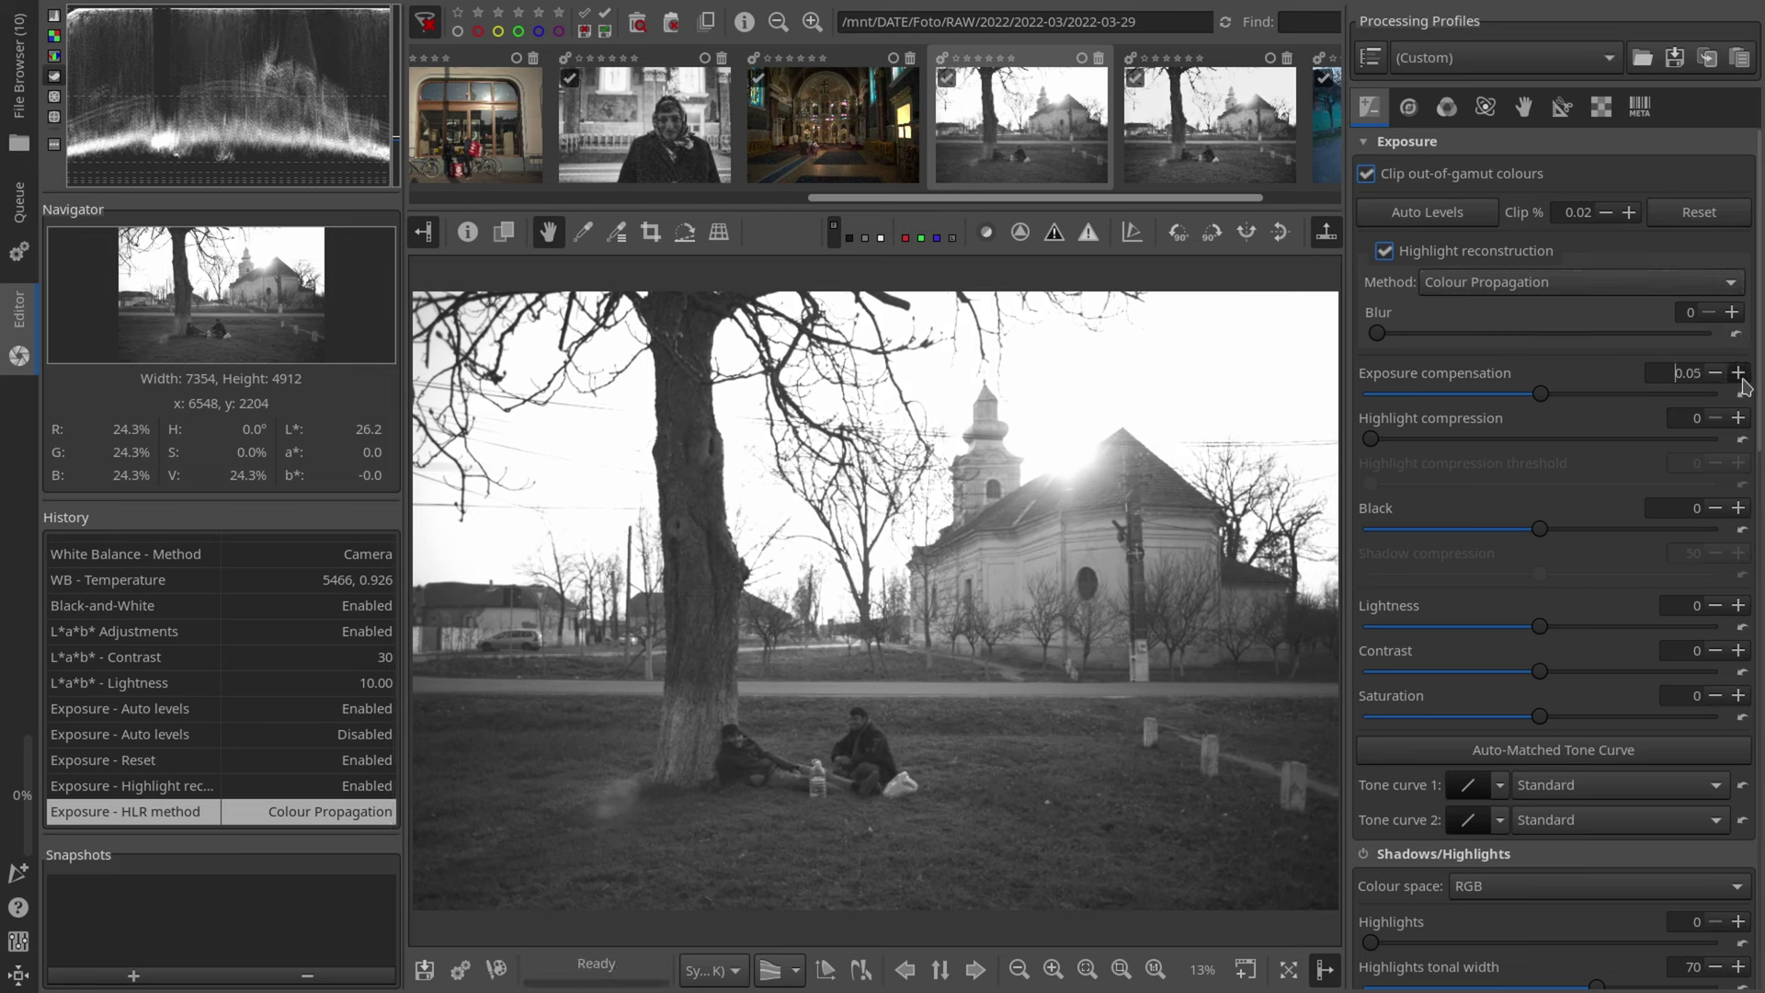
left_click(1738, 373)
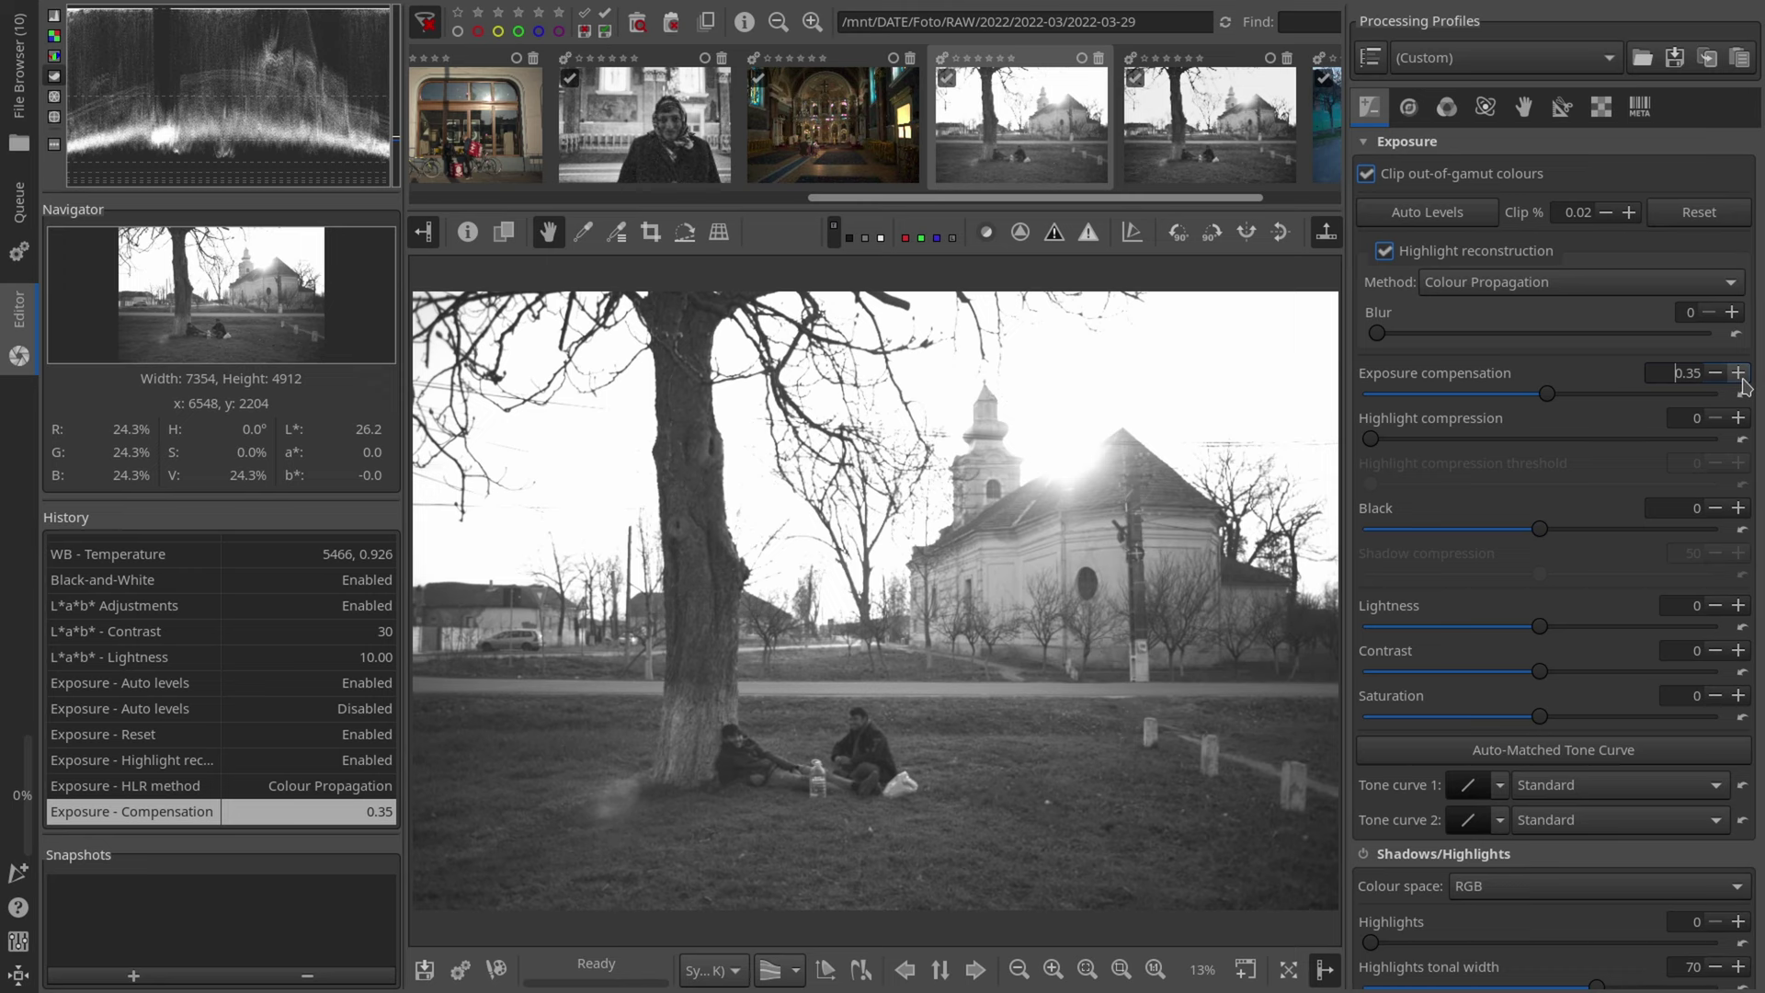
left_click(1738, 373)
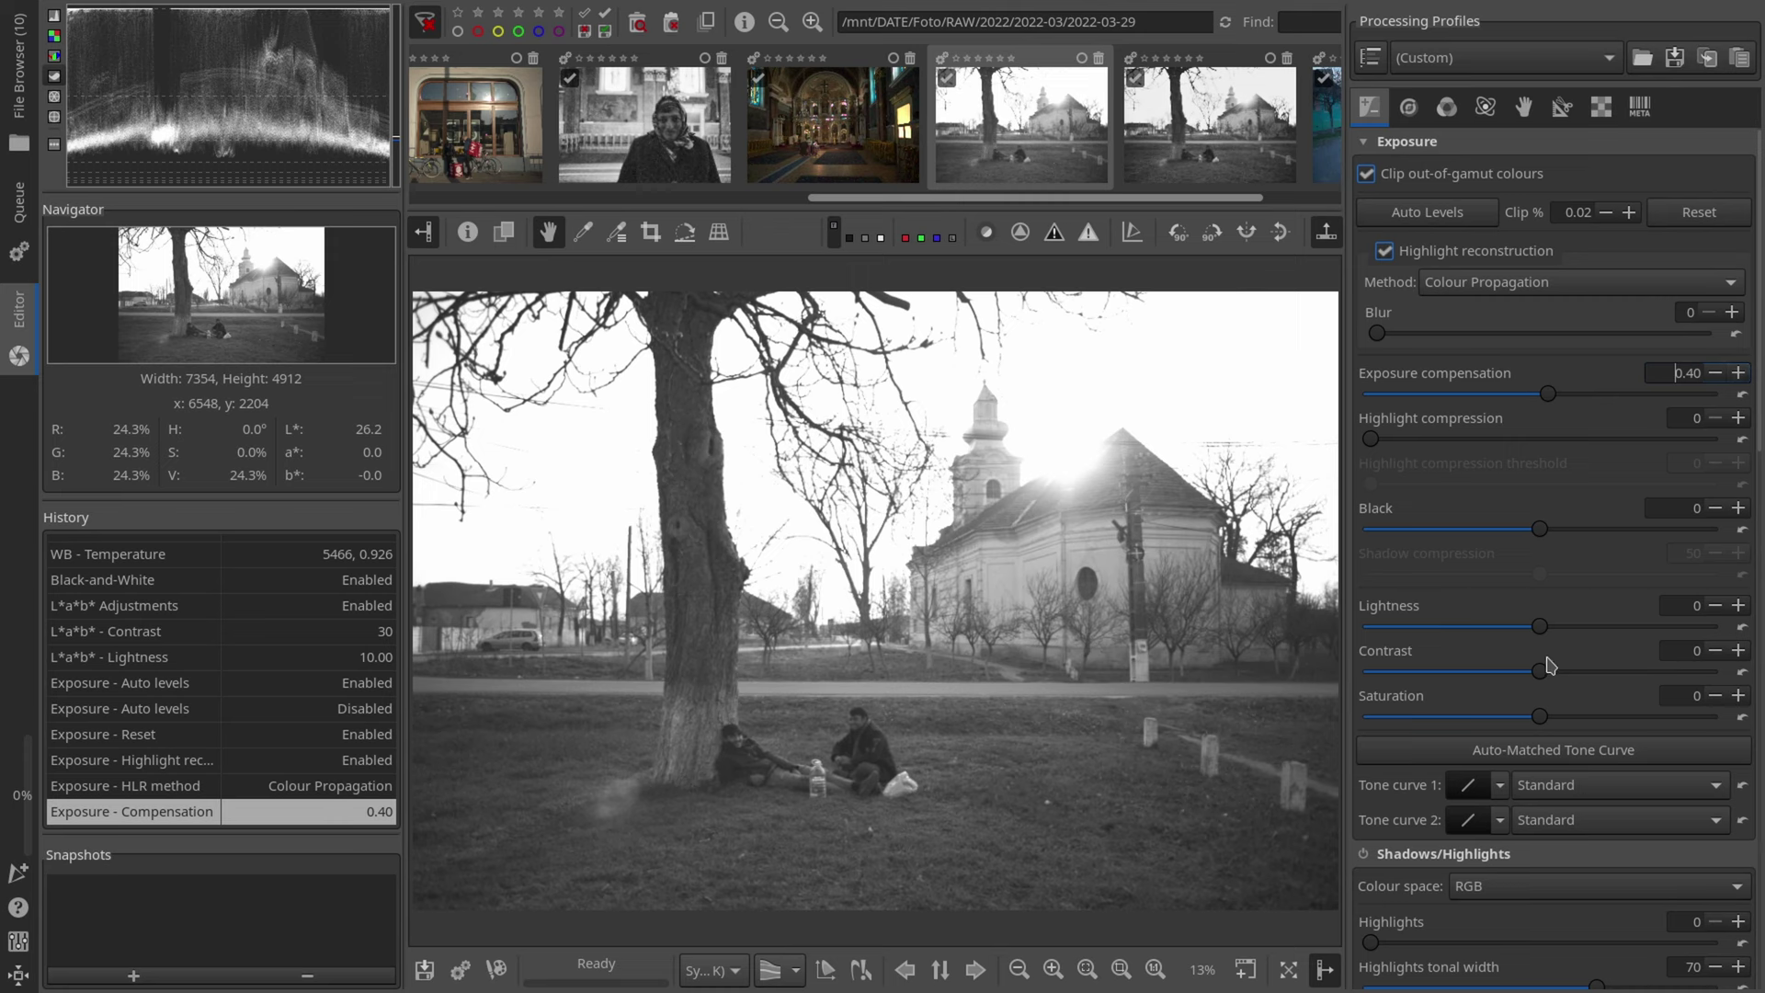
scroll(1547, 671, "up", 10)
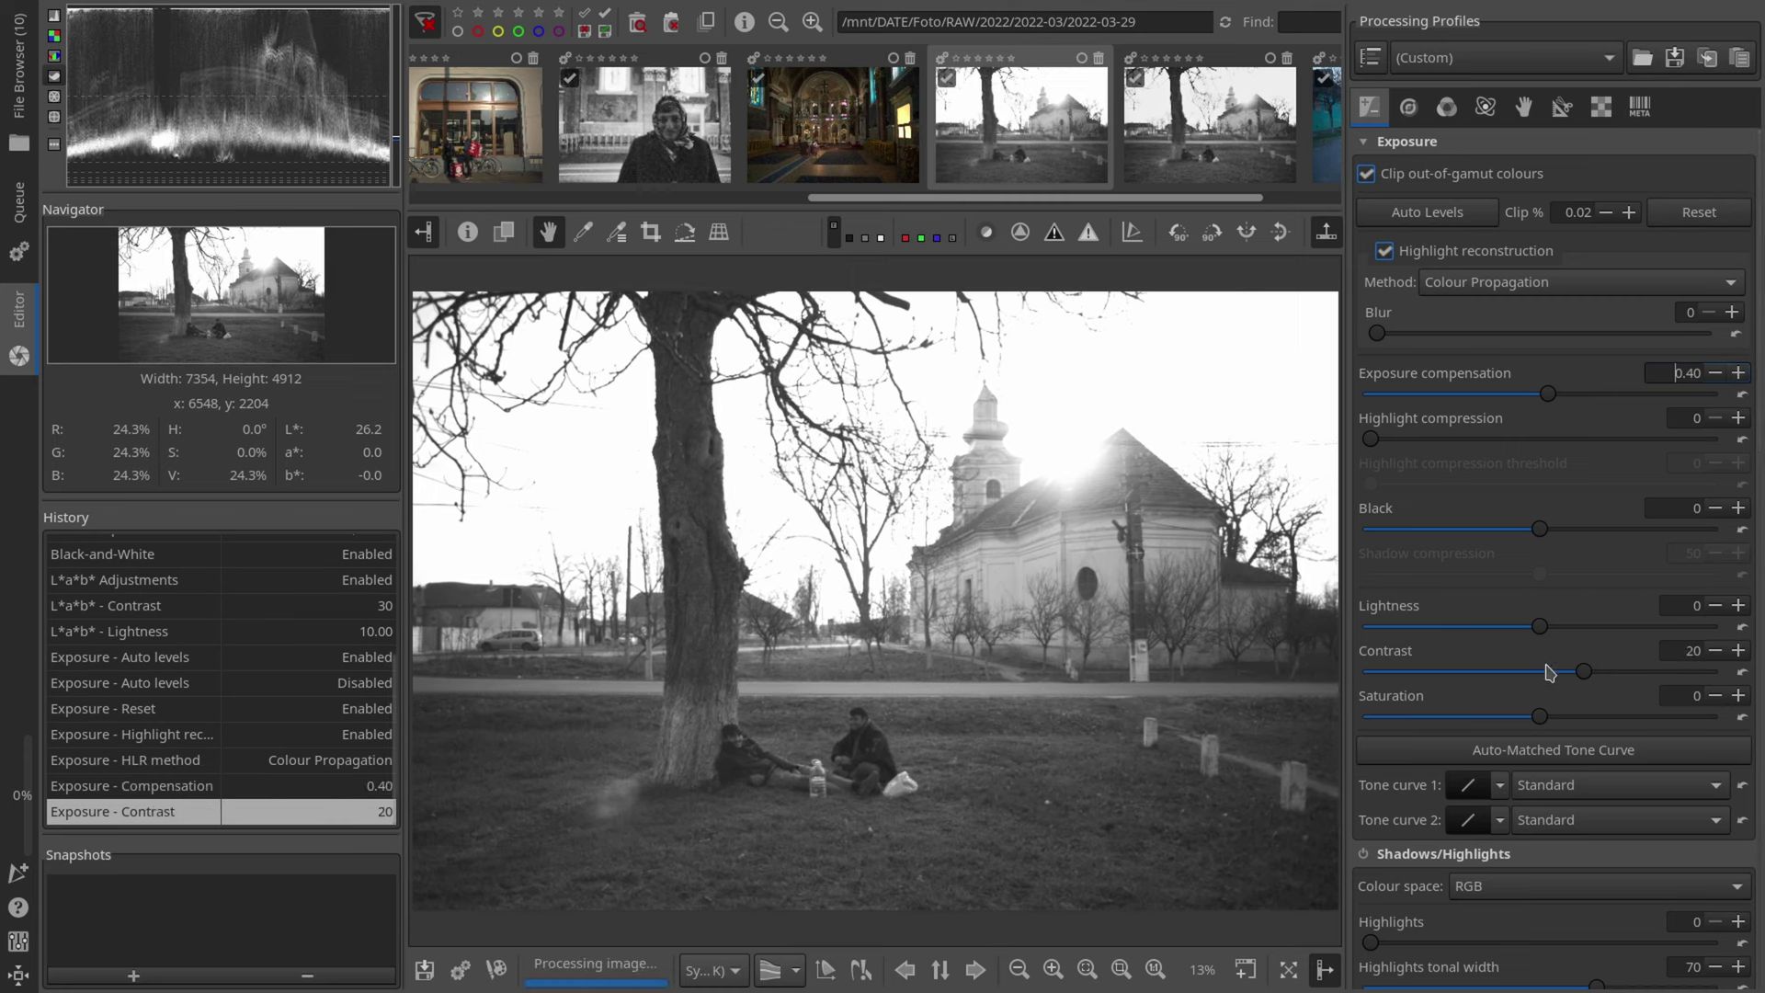
scroll(1550, 672, "up", 8)
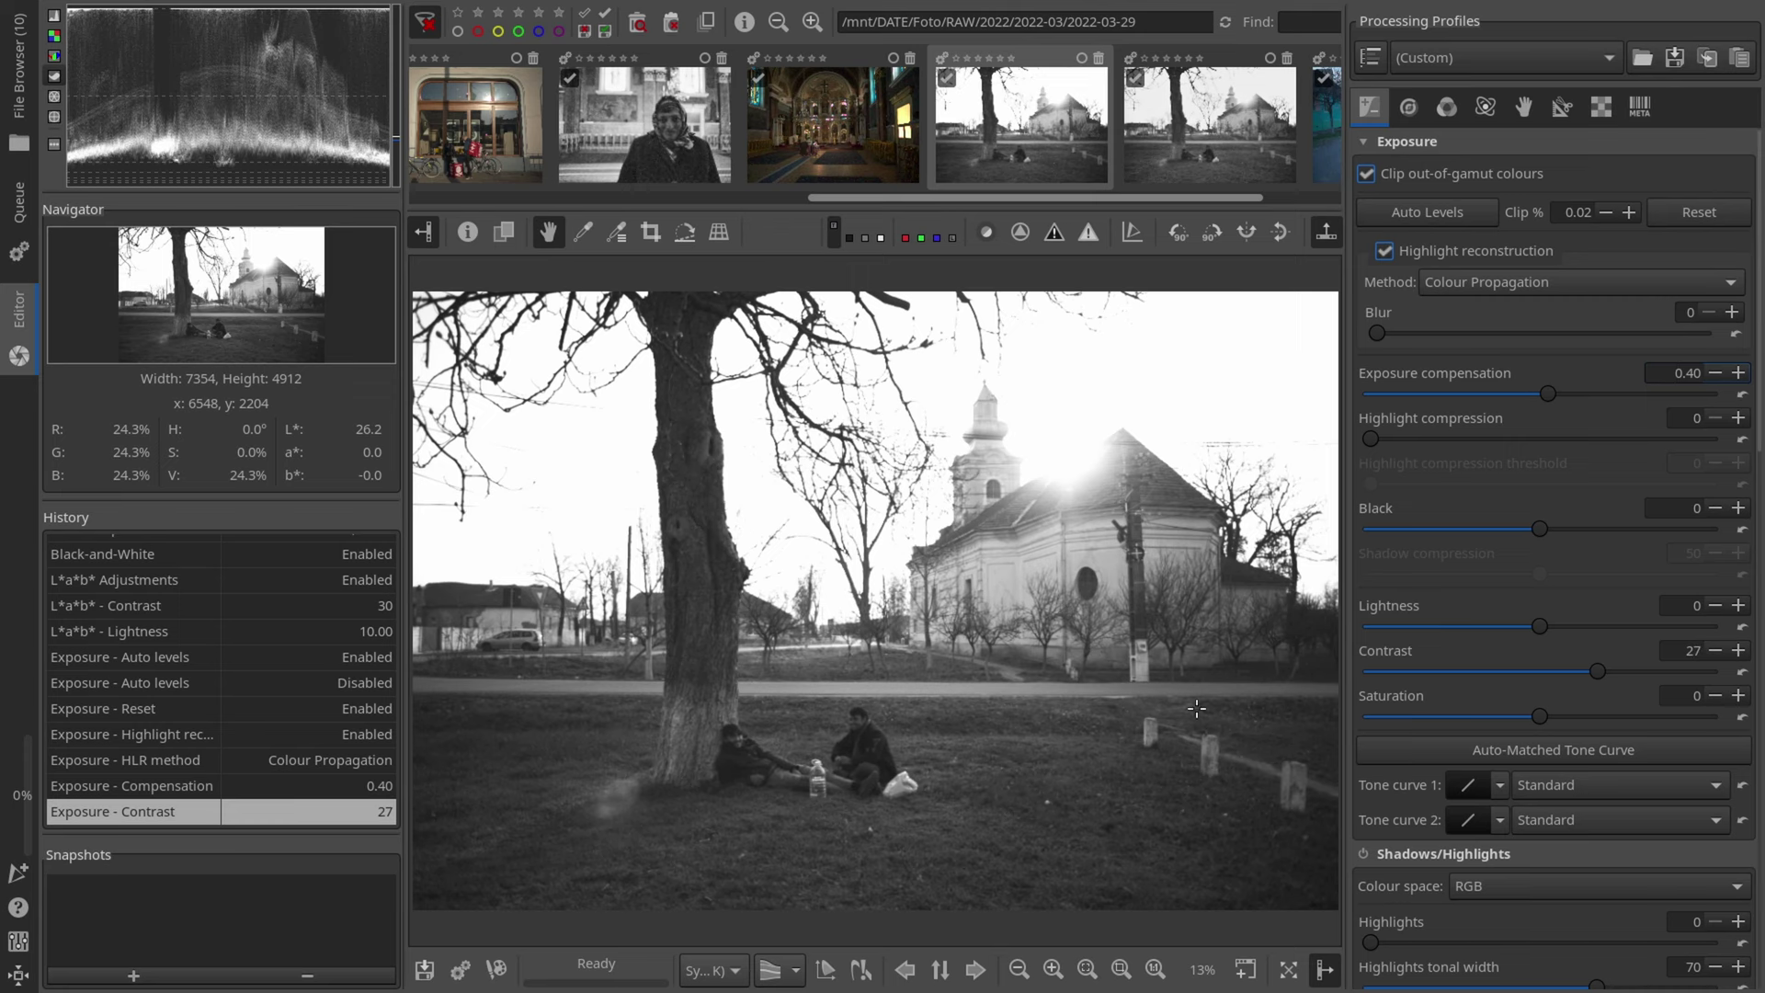
scroll(1595, 673, "up", 1)
Step: Switch Tone curve 1 to Control cage, reset it to a straight line, and lift the shadows with one point near the black end
scroll(1677, 701, "down", 5)
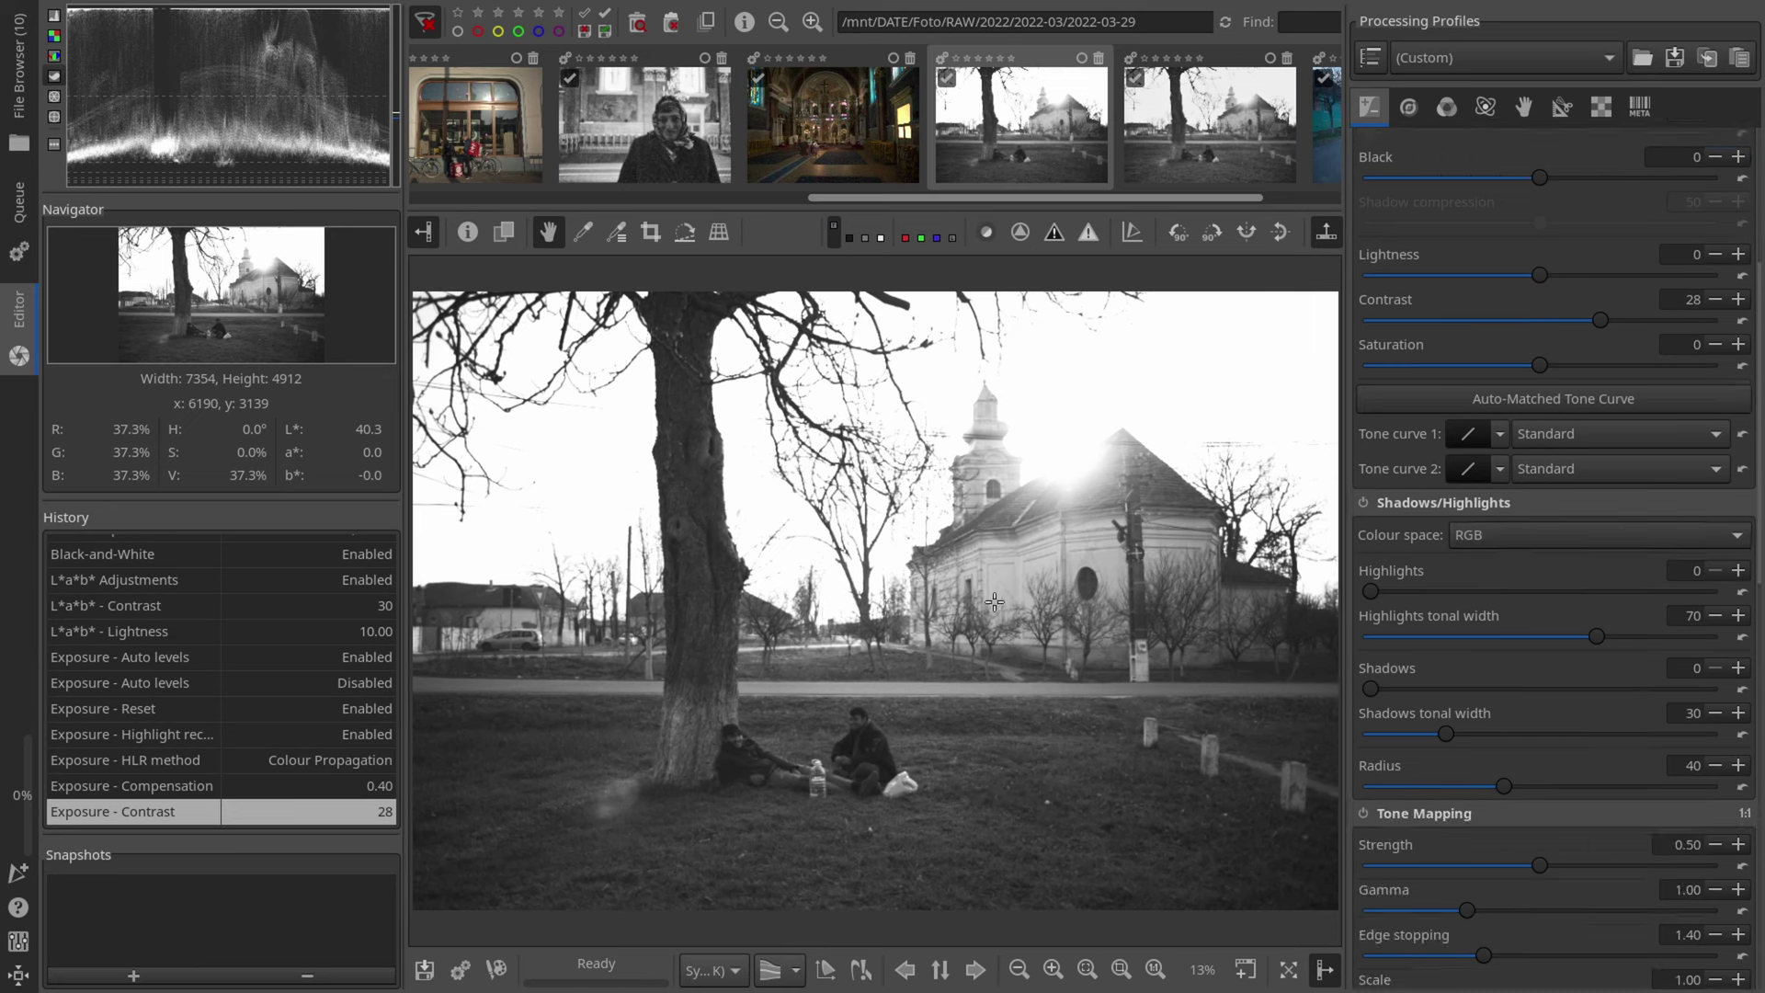
left_click(1498, 434)
left_click(1465, 450)
left_click(1498, 434)
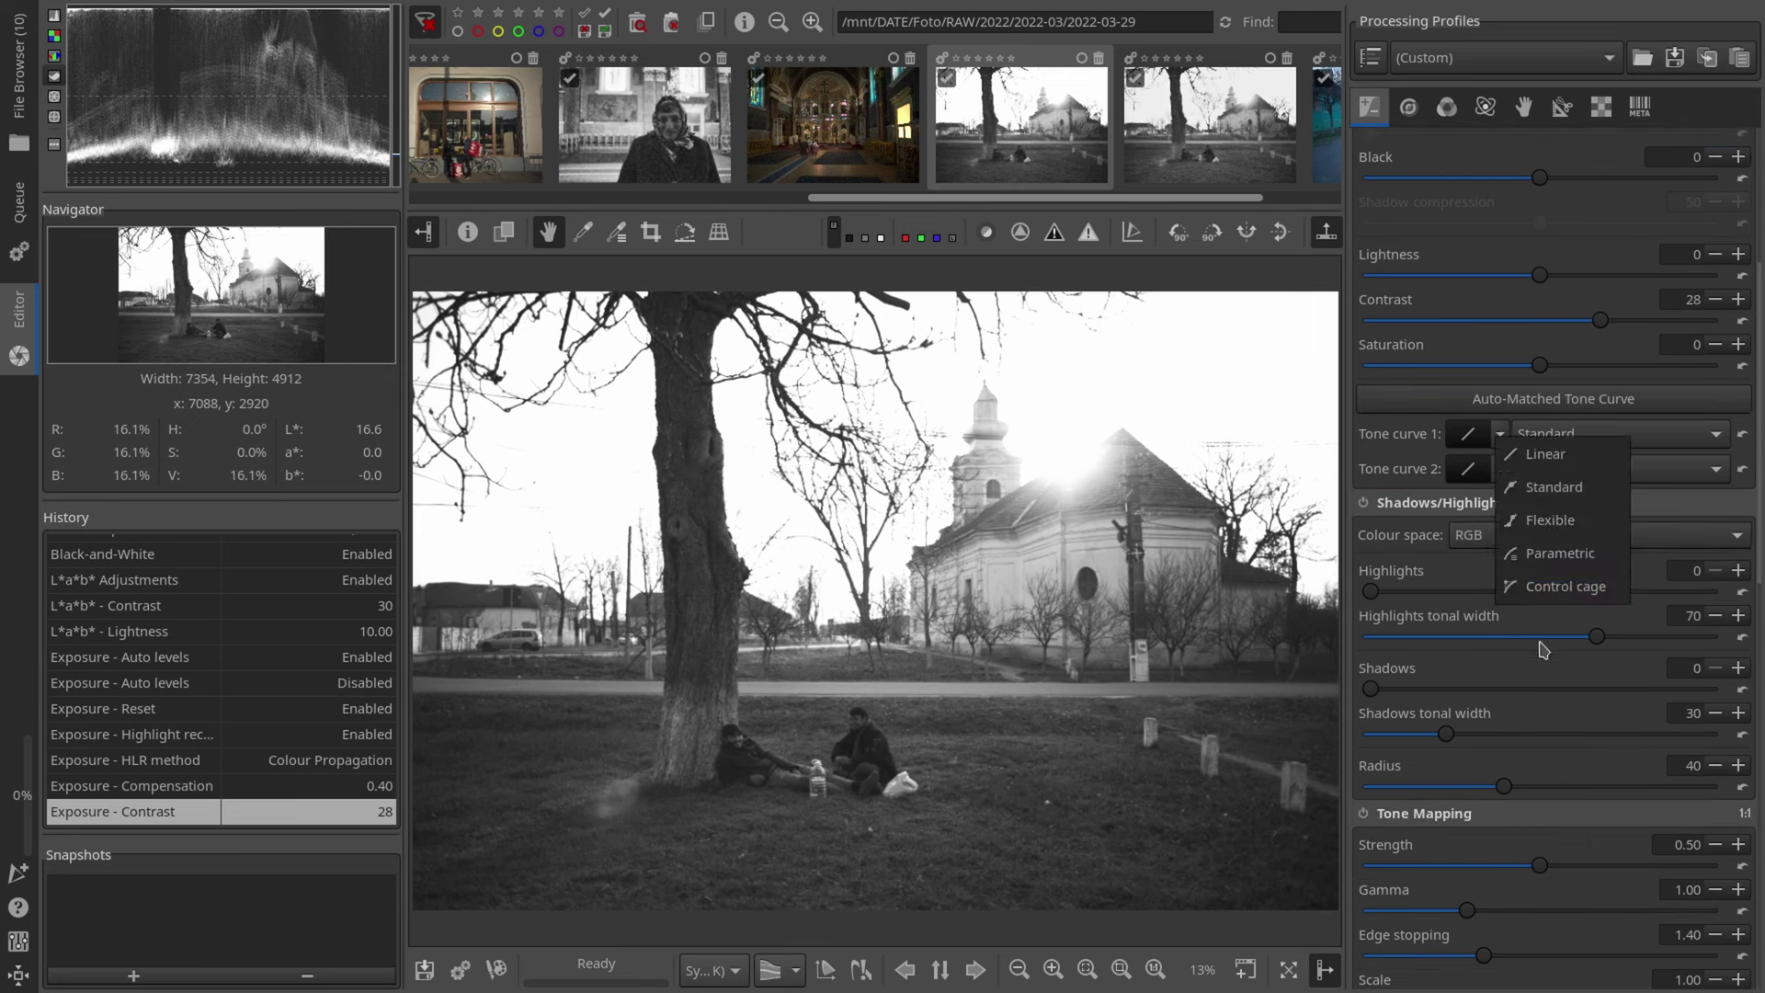
left_click(1526, 593)
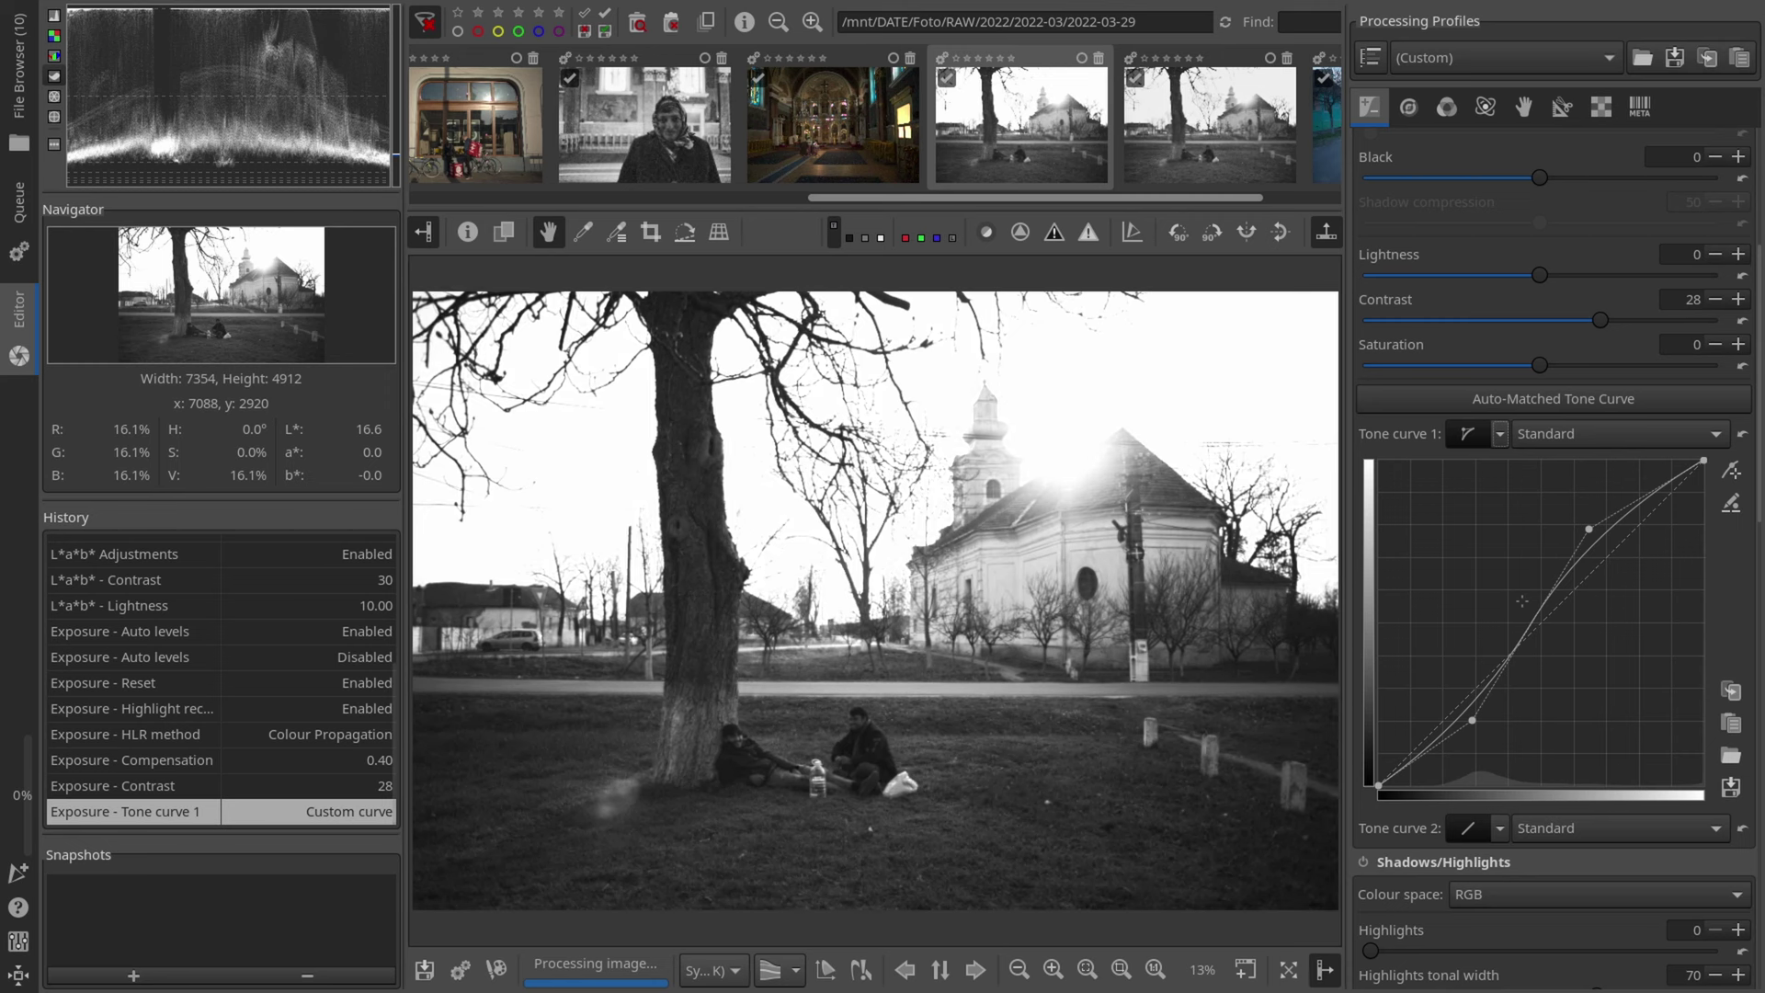
left_click(1743, 437)
left_click_drag(1399, 769, 1385, 754)
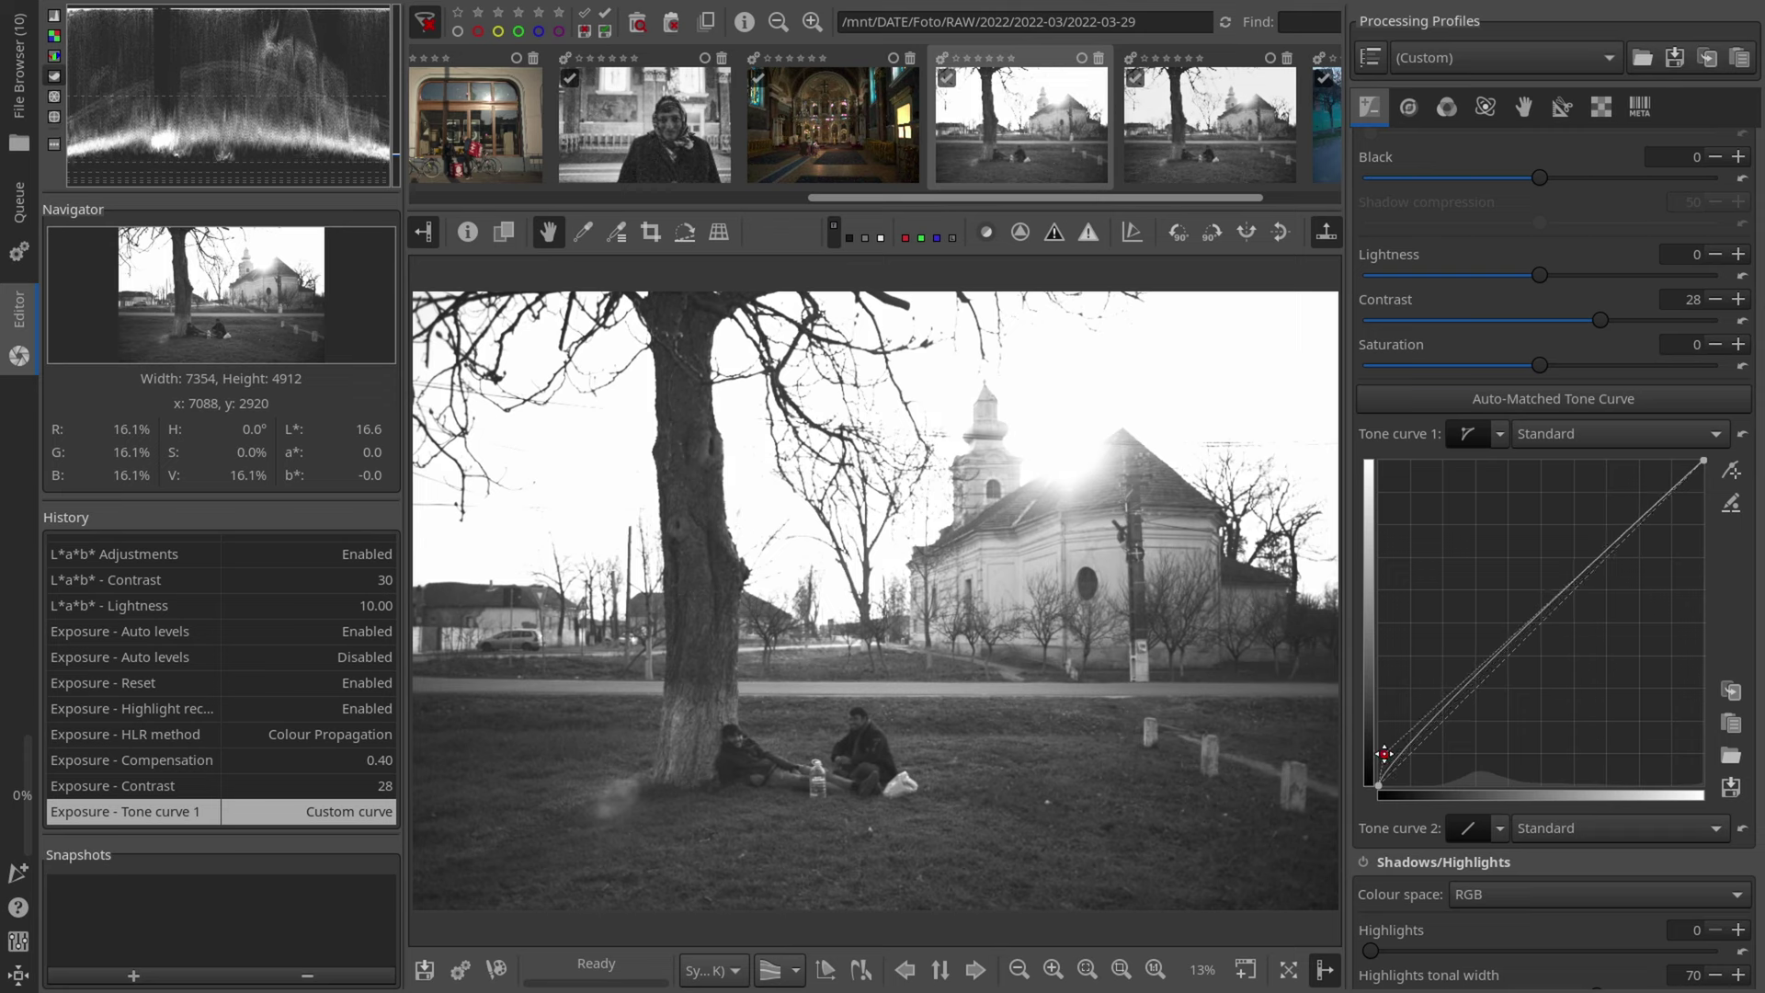
left_click_drag(1384, 753, 1378, 731)
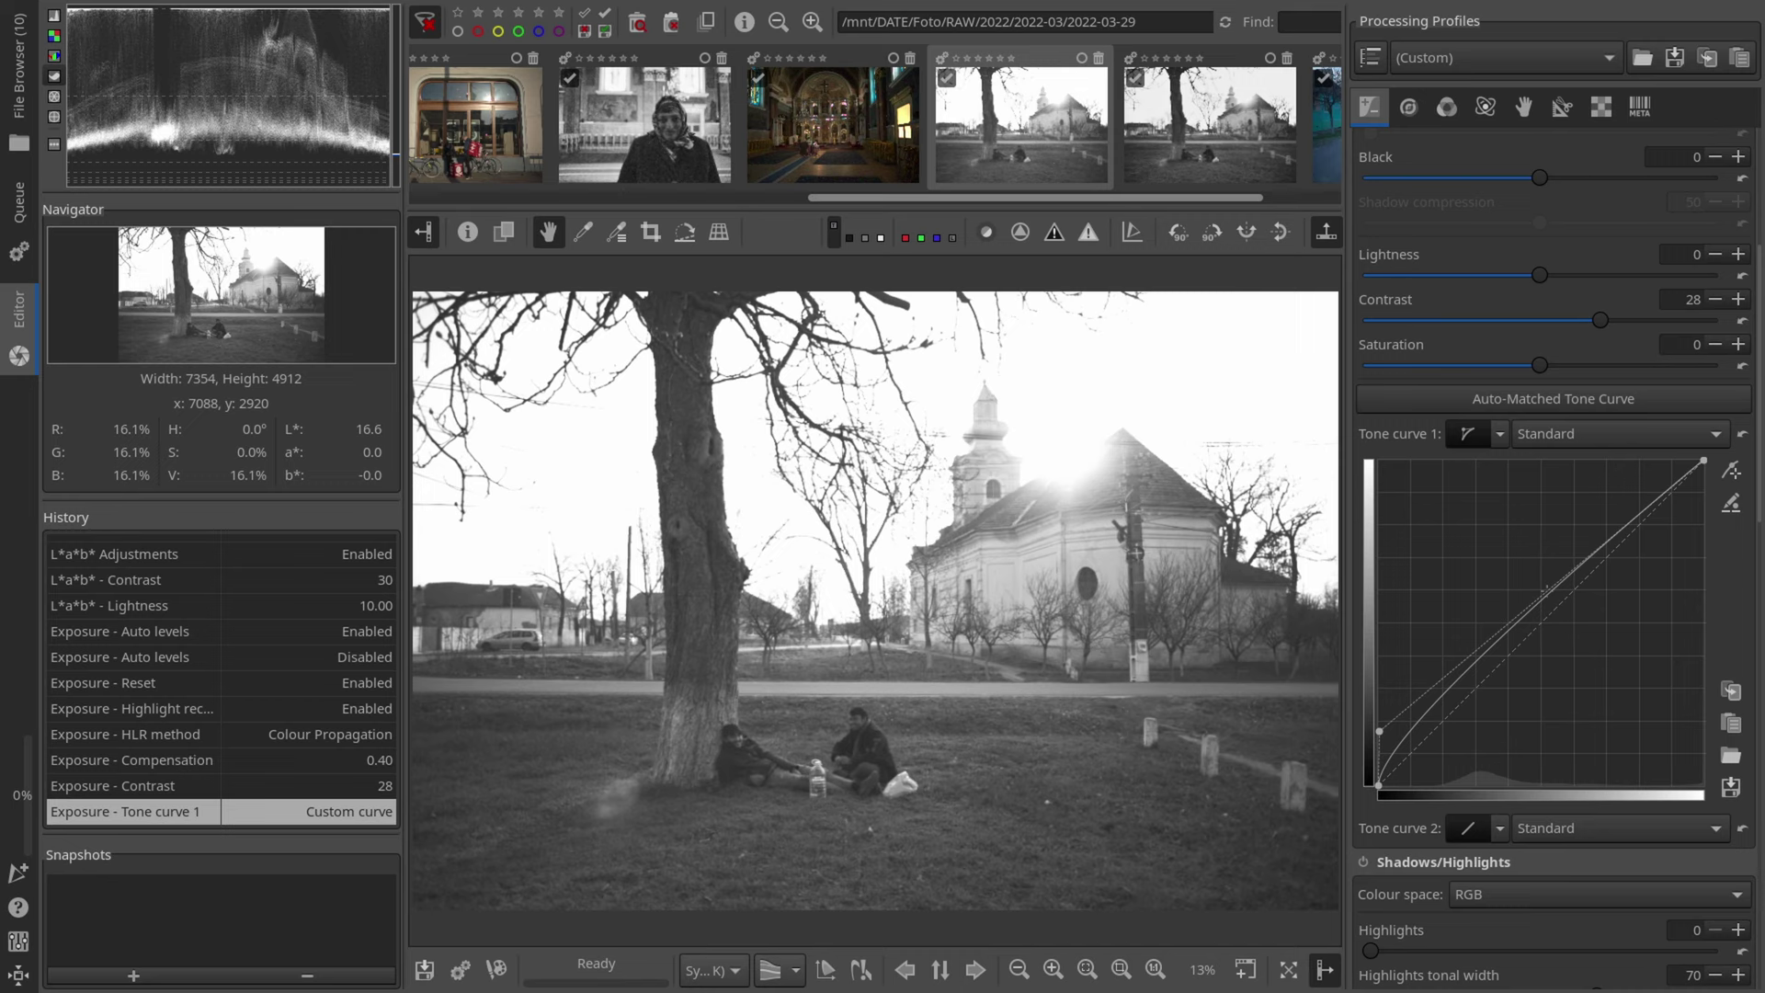
Step: Switch Tone curve 2 to Control cage, reset it, and shape a gentle S-curve with one highlight and one shadow point
scroll(1527, 638, "down", 5)
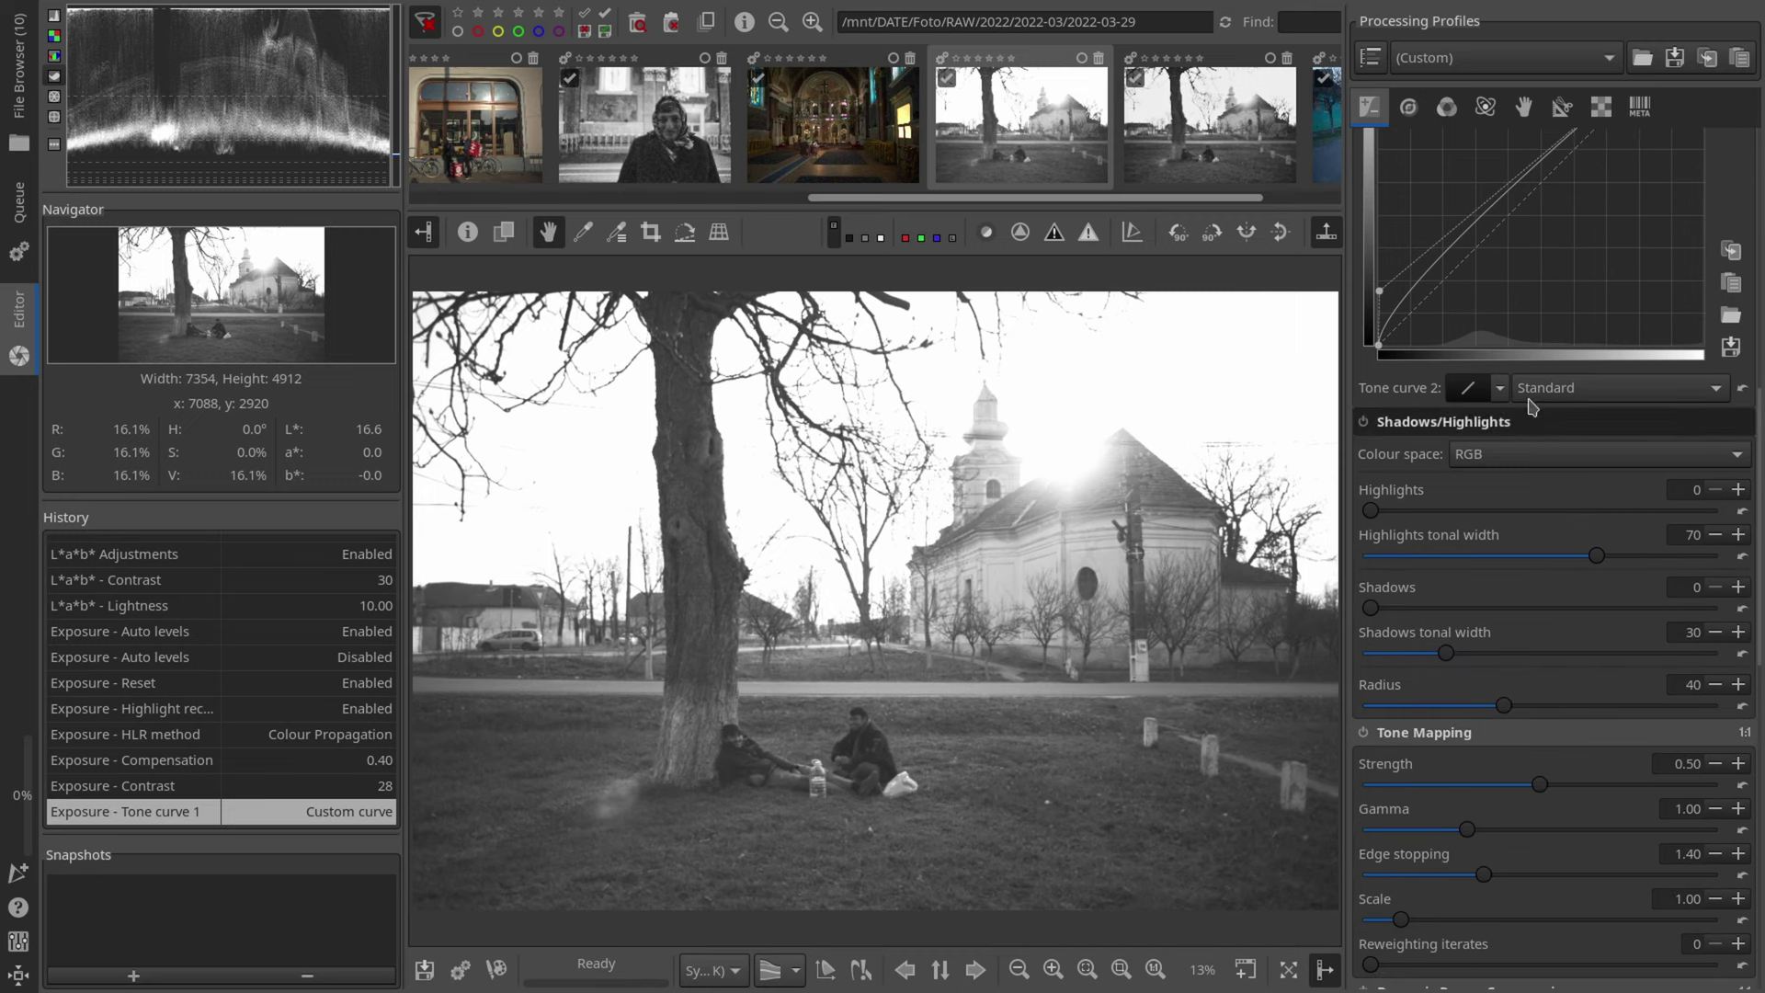
left_click(1499, 387)
left_click(1568, 540)
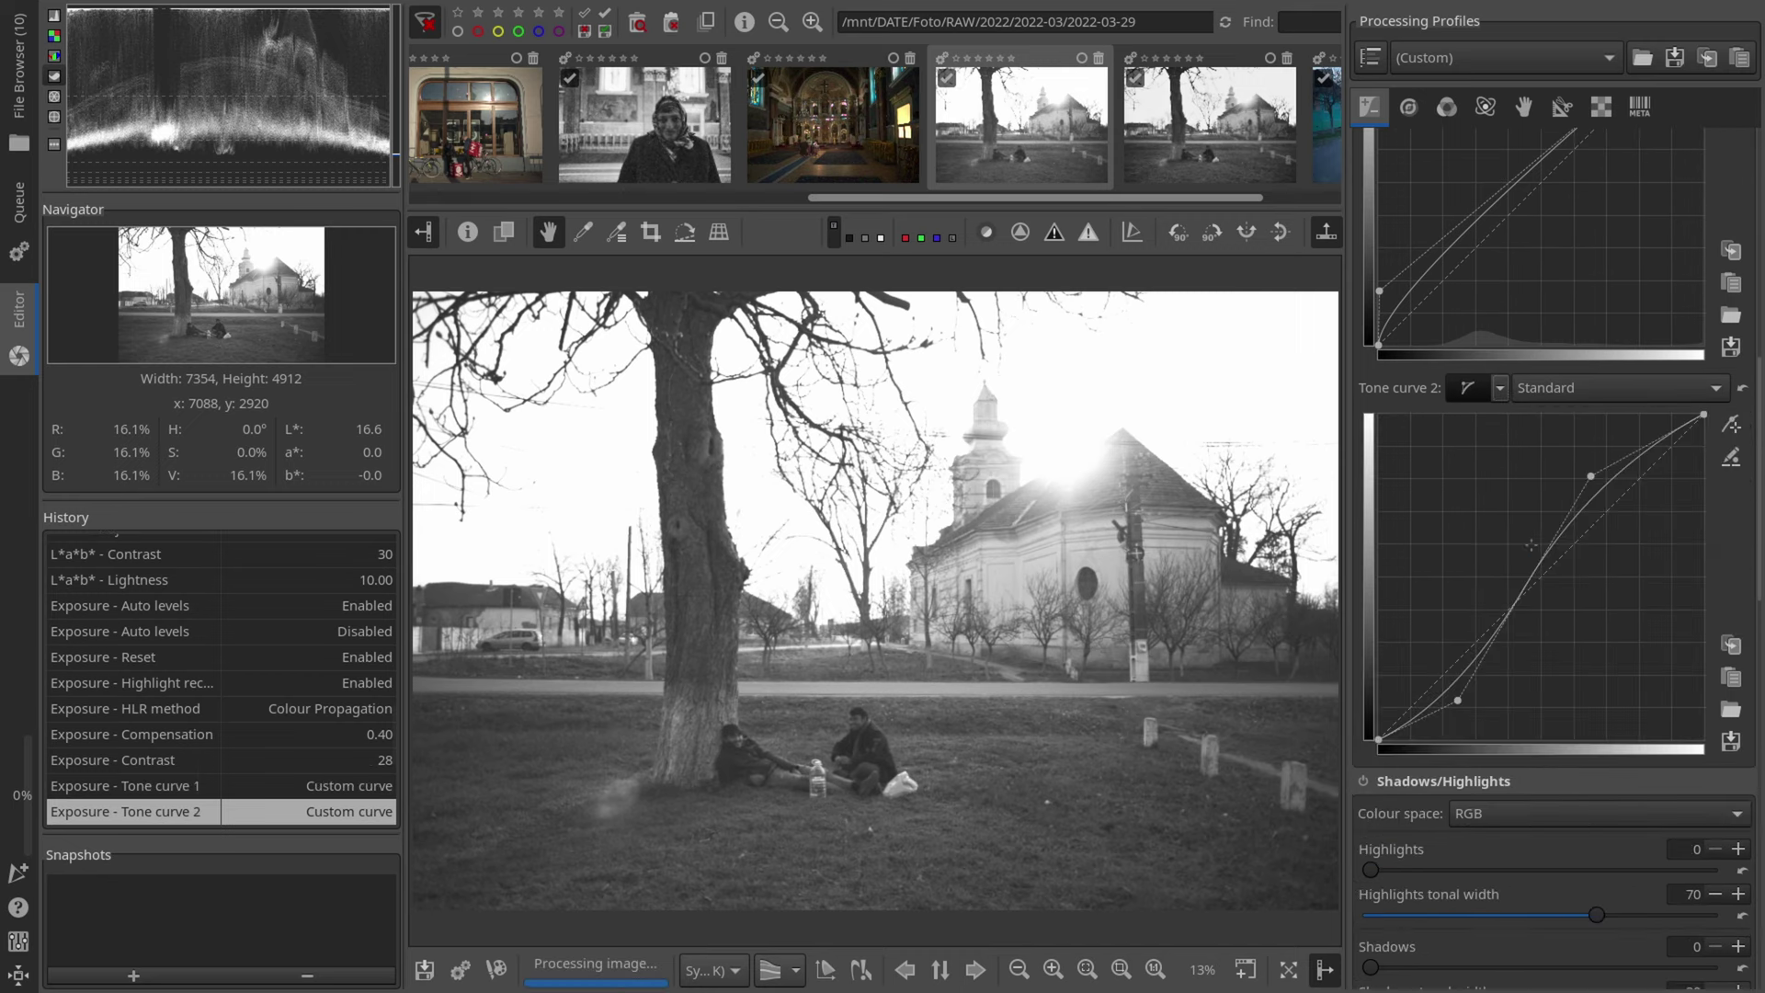
left_click(1742, 388)
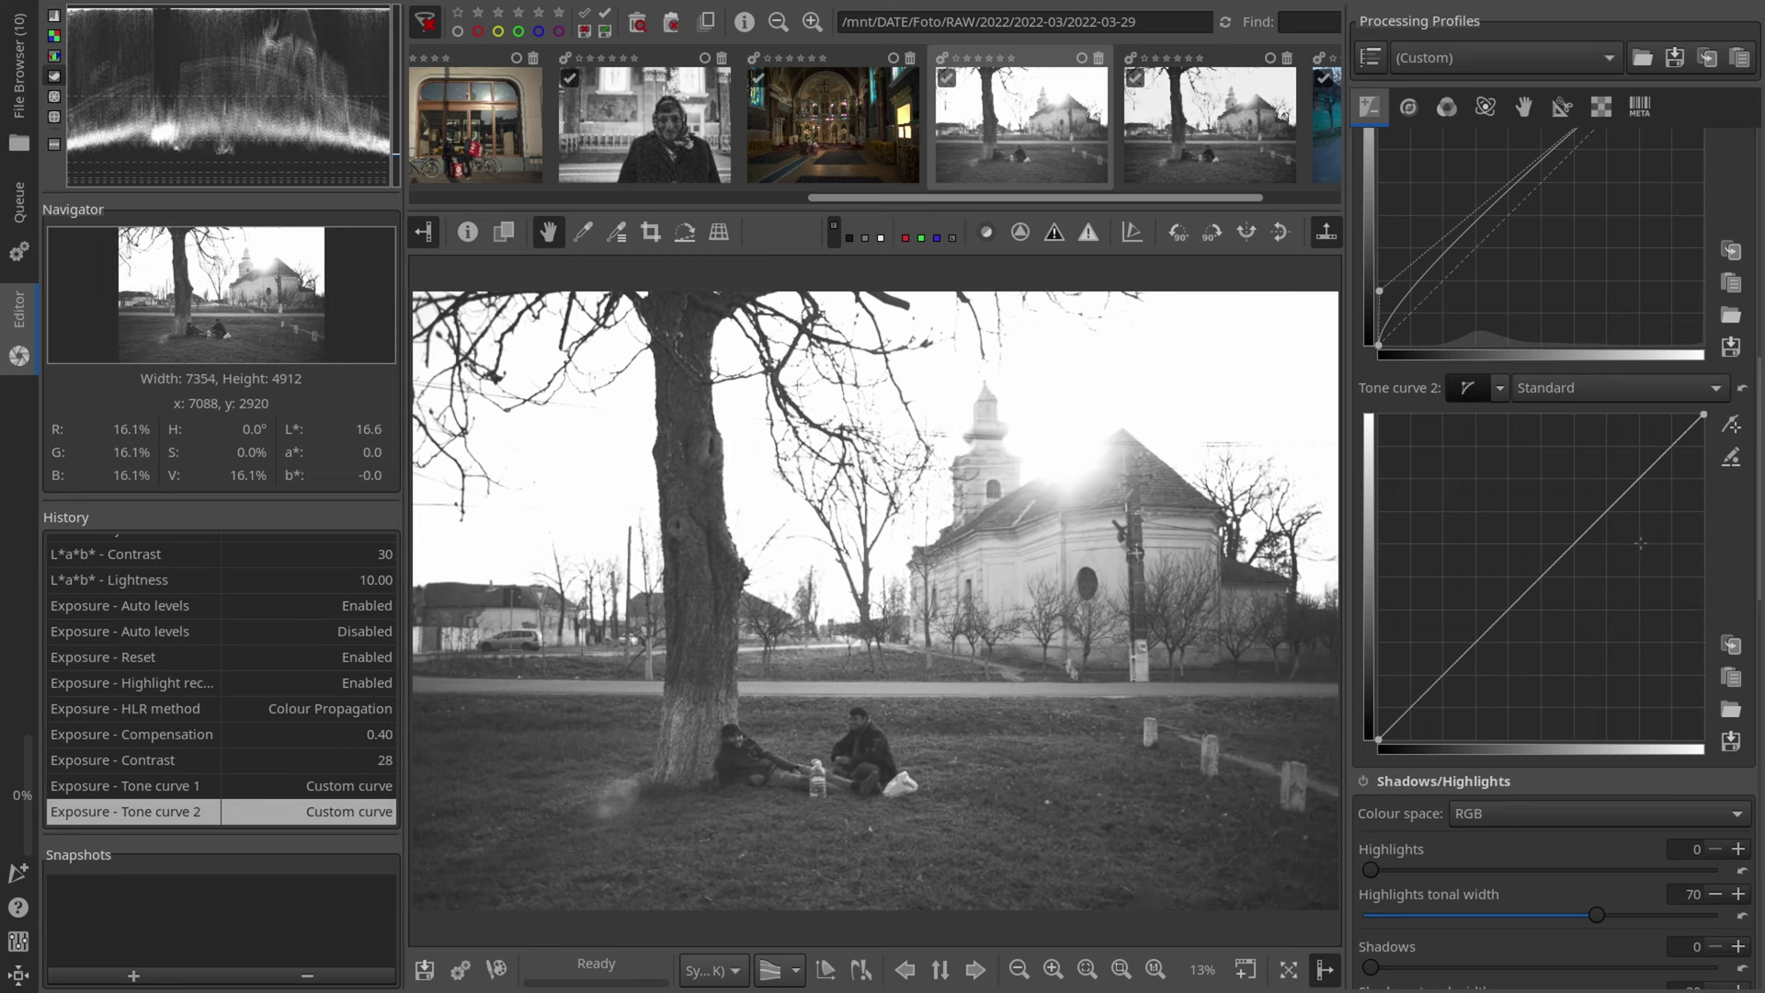
left_click(1605, 497)
left_click(1459, 683)
left_click_drag(1459, 683, 1476, 657)
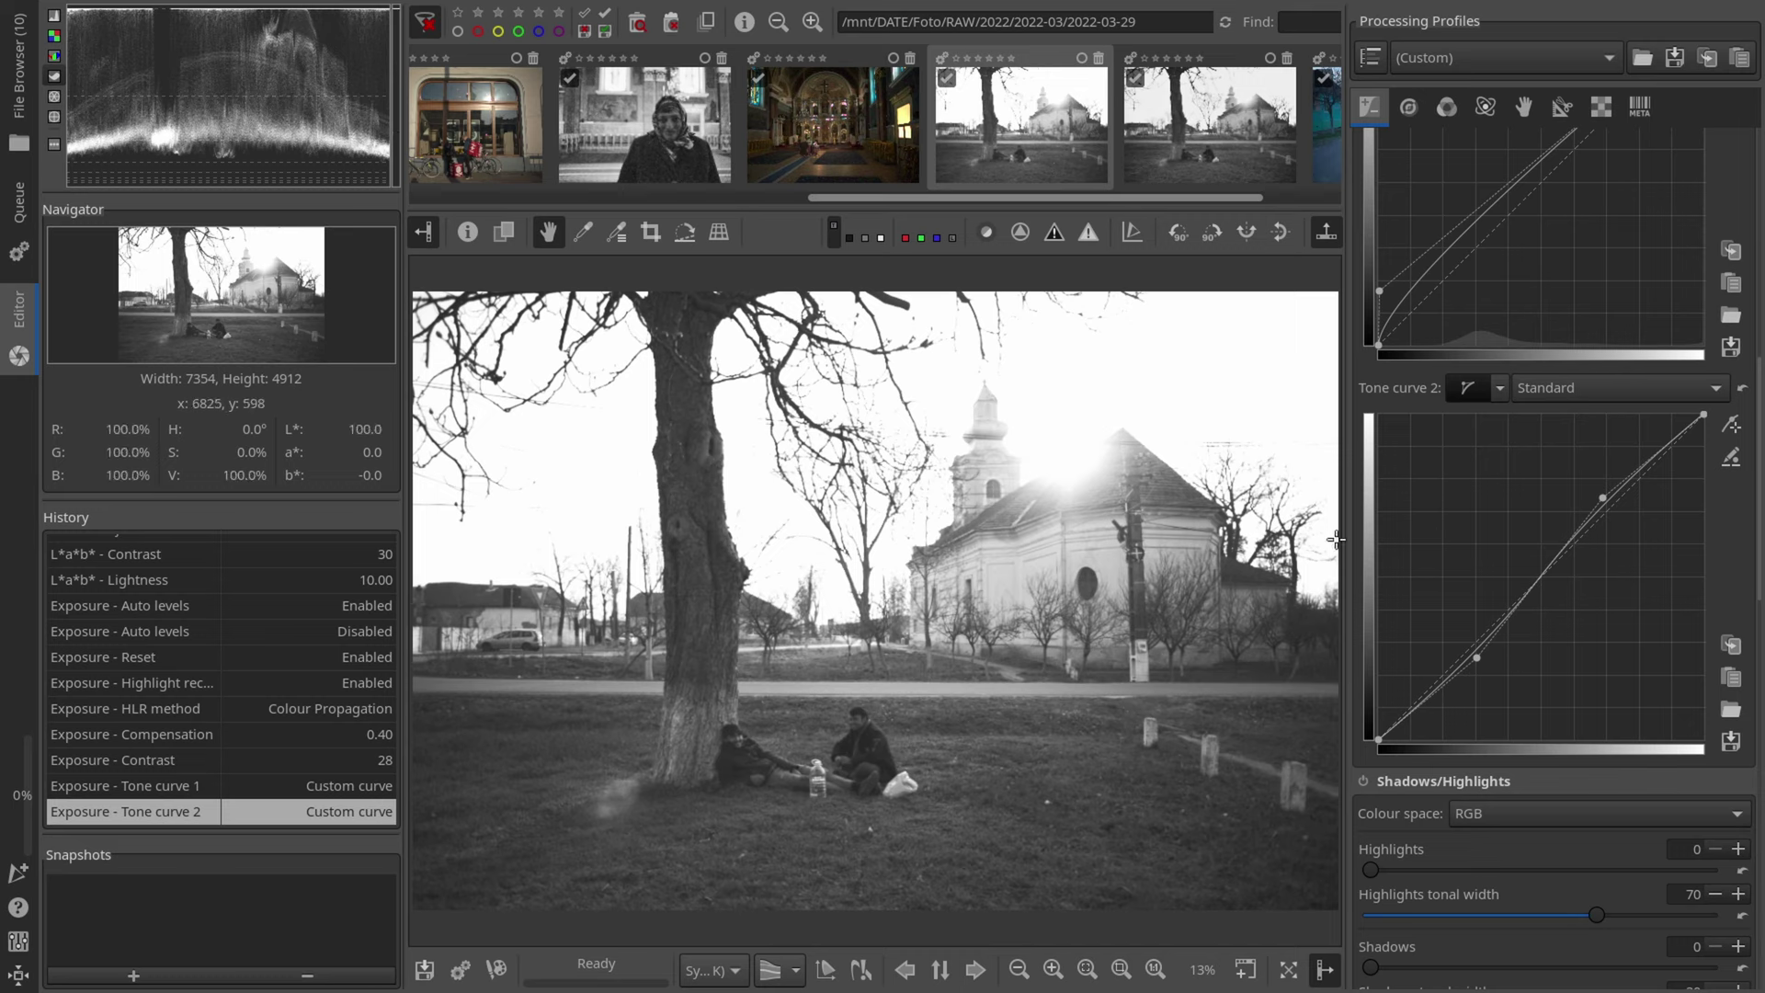
Step: Enable Shadows/Highlights and set Shadows to 10
scroll(1387, 532, "down", 5)
left_click(1361, 518)
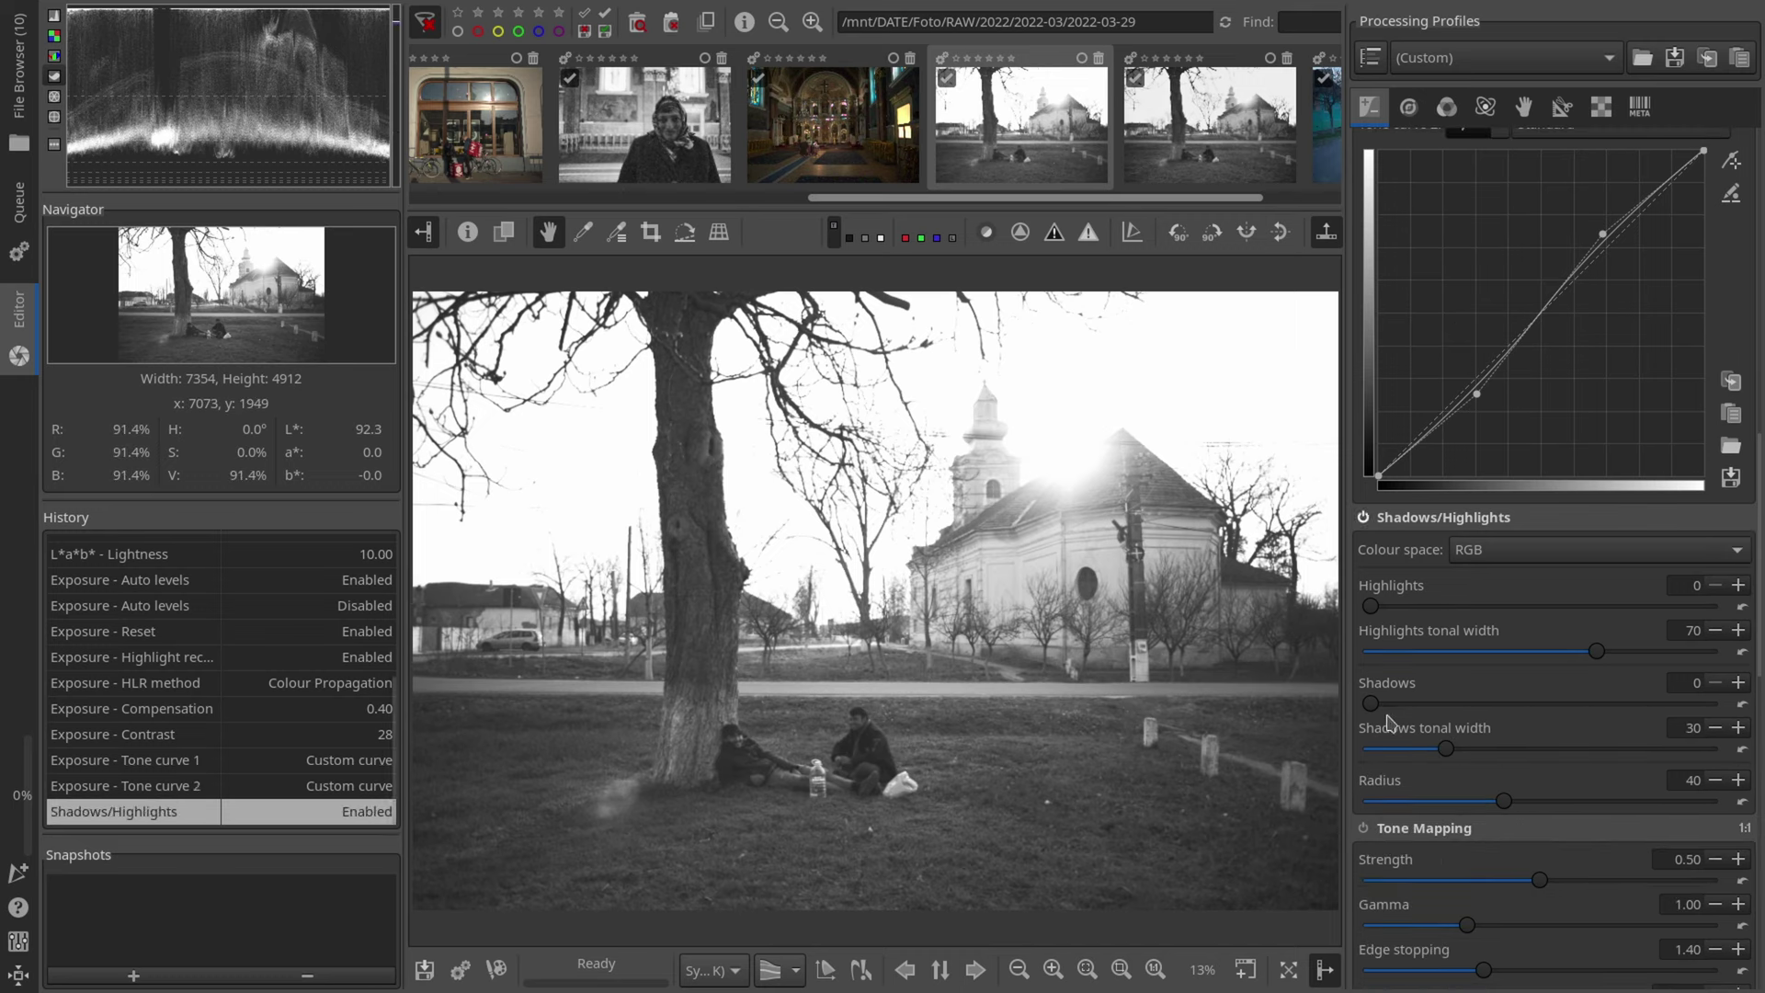
scroll(1386, 710, "up", 4)
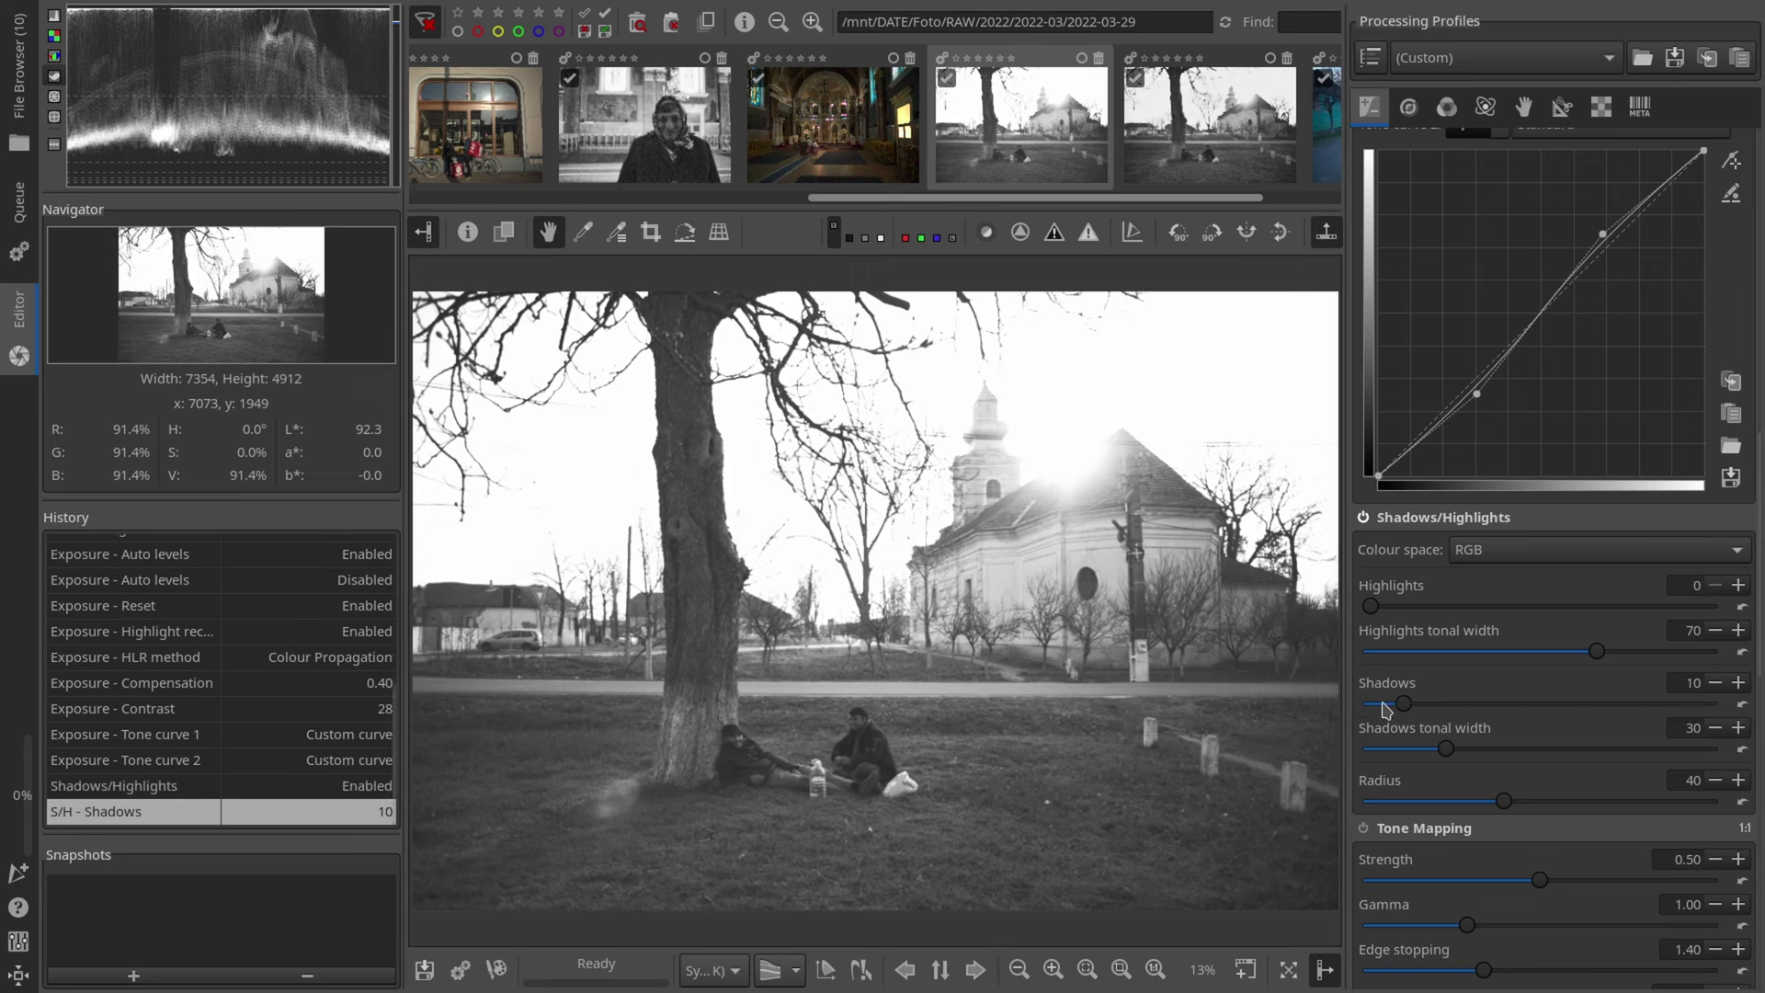
Step: Enable Tone Mapping with Strength 0.03, judging its effect up close on the two seated men
left_click(1364, 830)
scroll(794, 792, "up", 3)
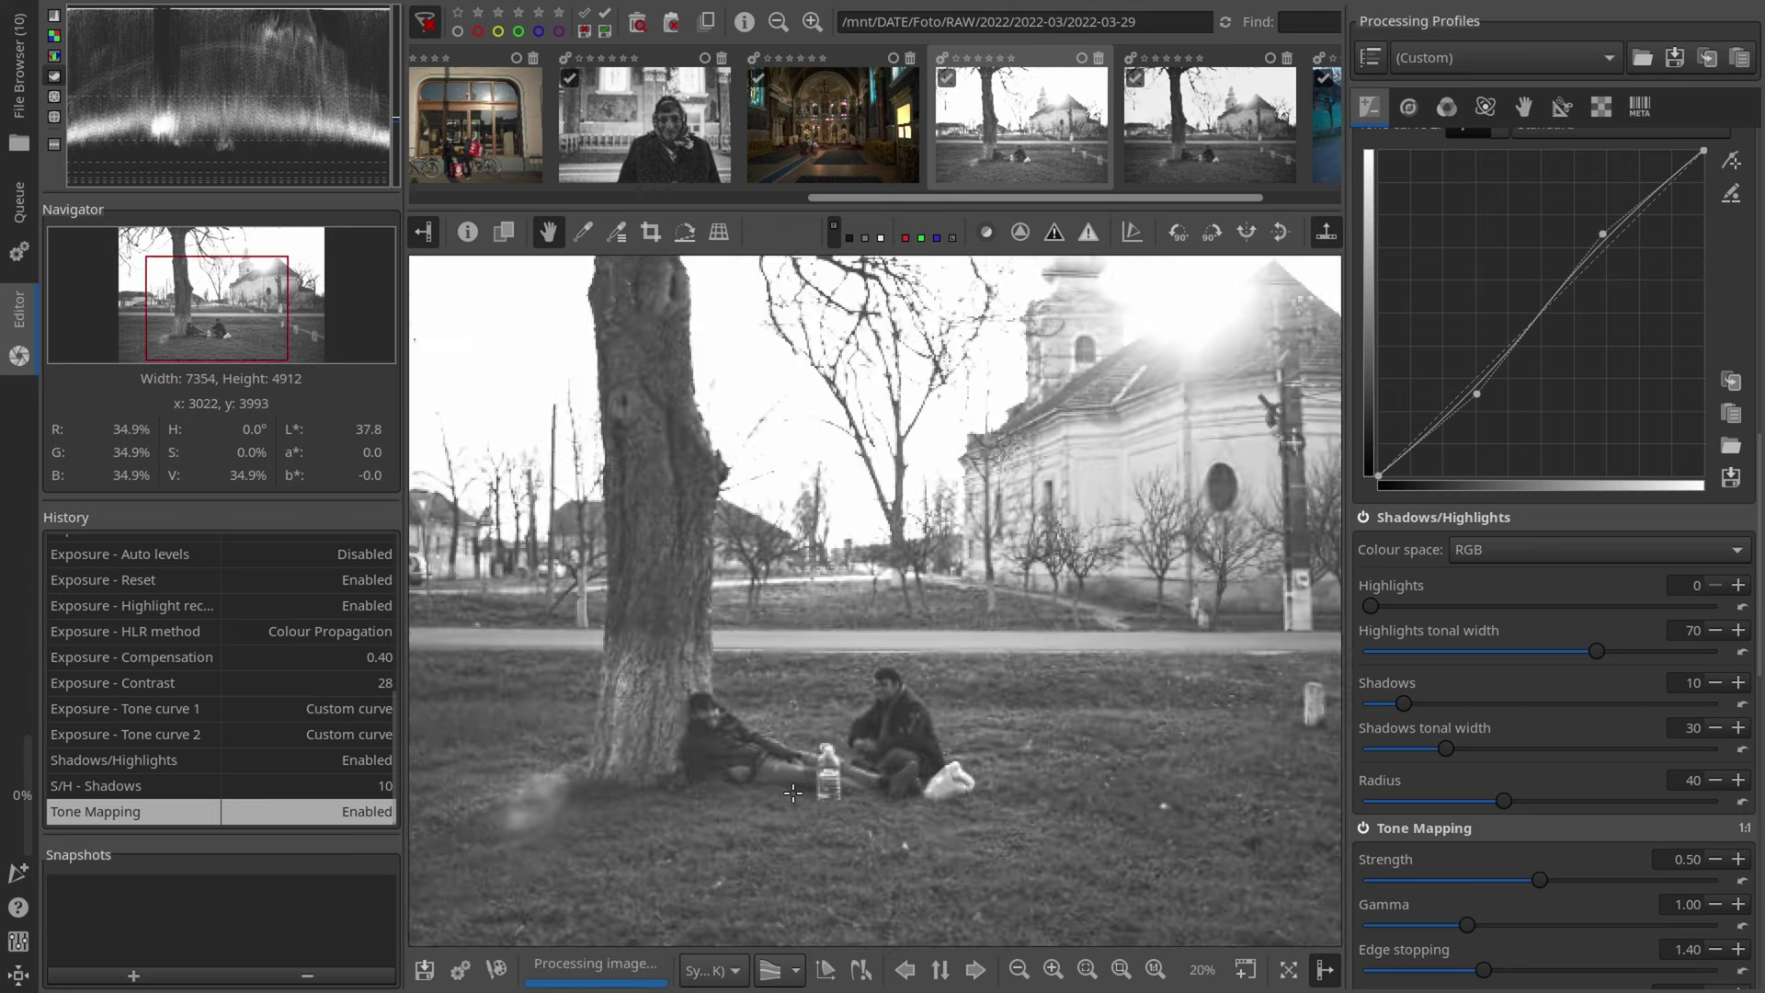
scroll(1440, 887, "down", 4)
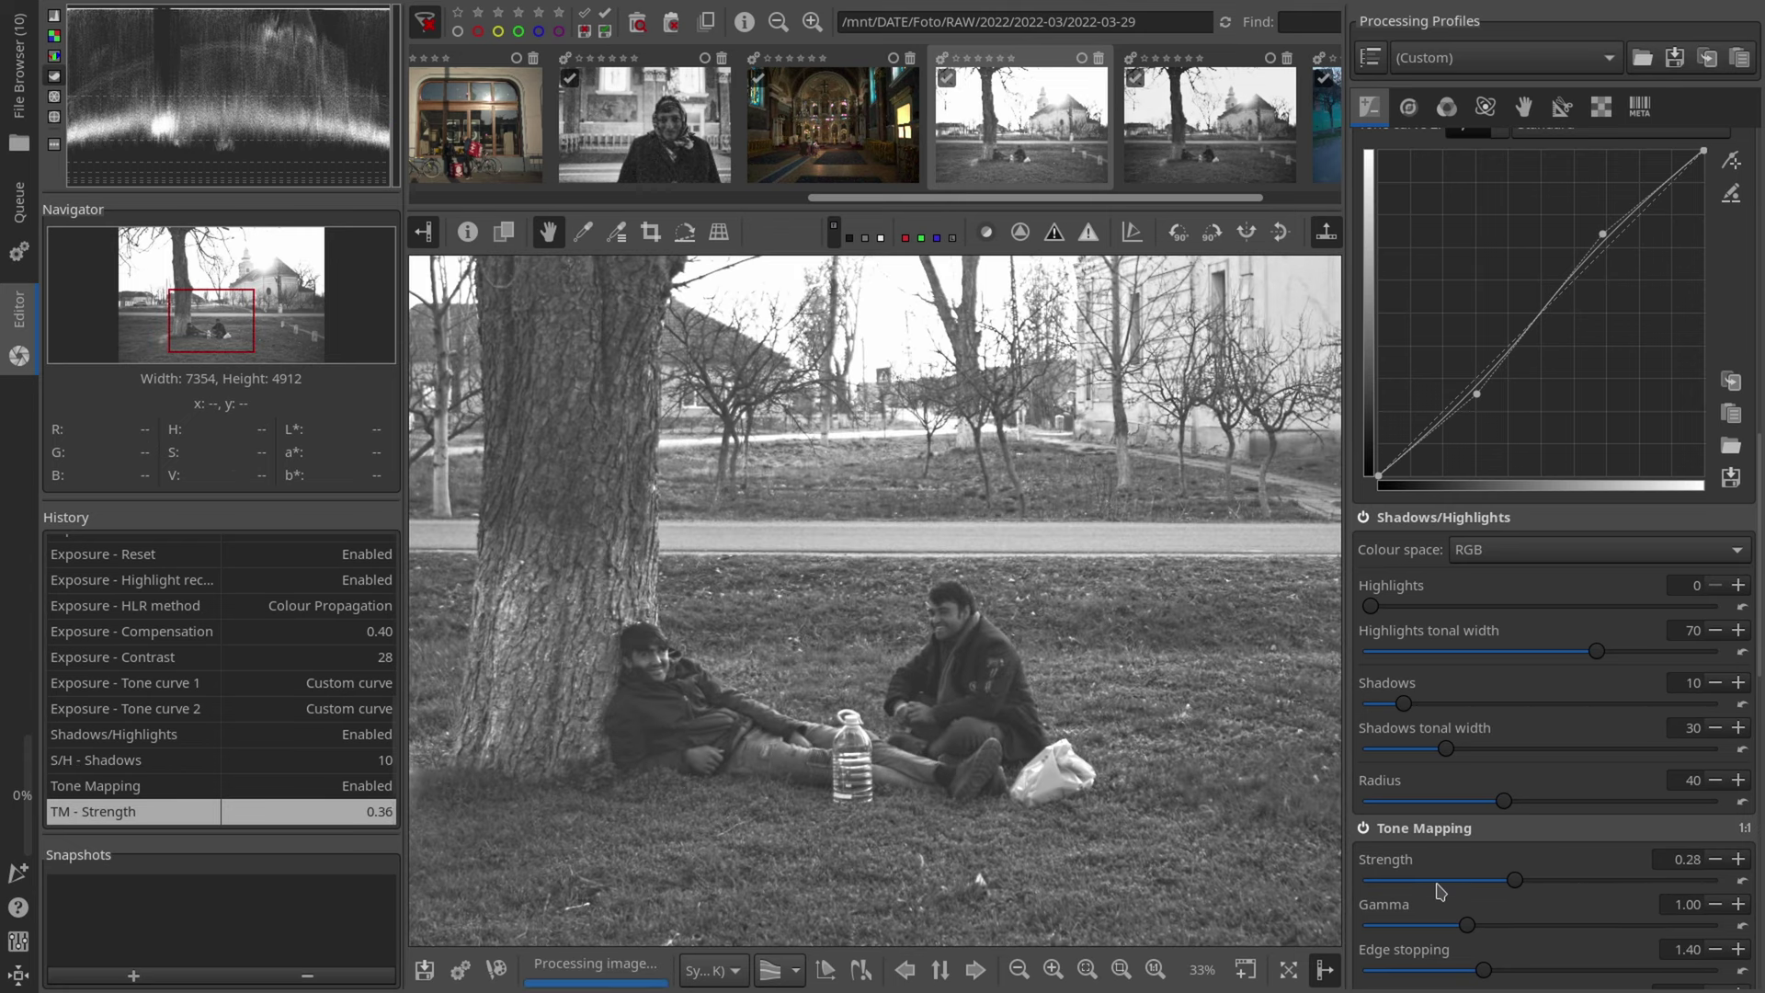
scroll(1439, 889, "down", 2)
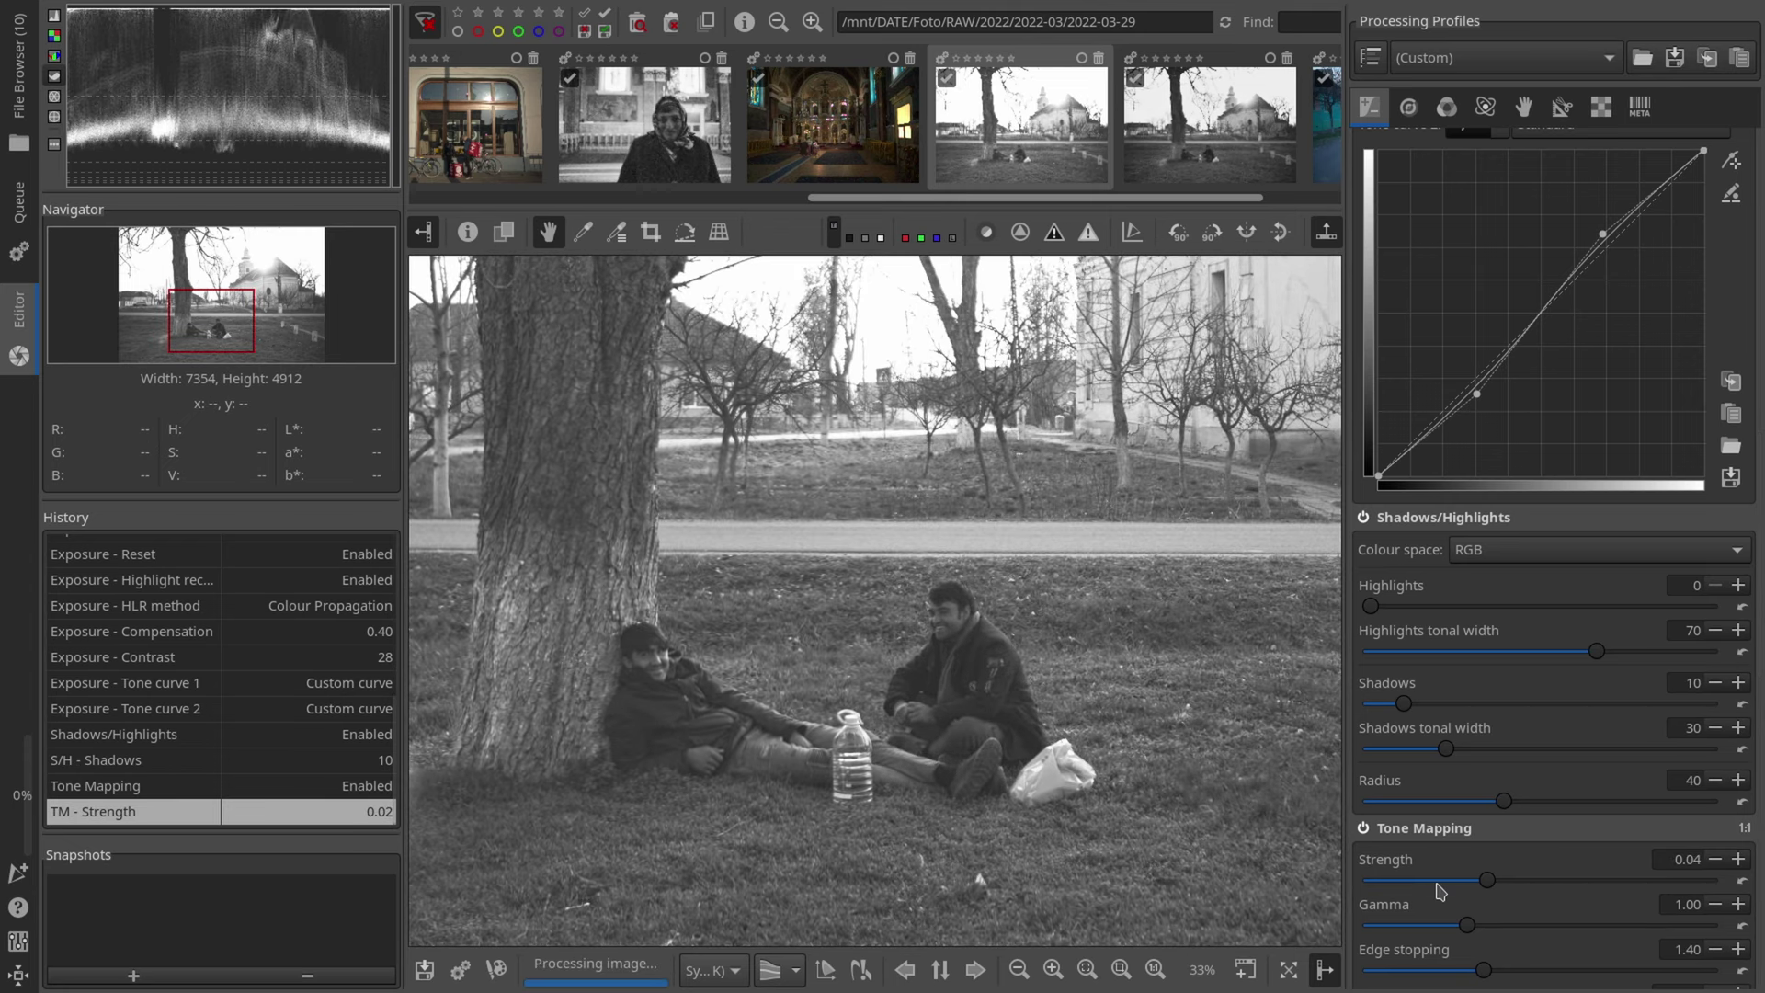
left_click(1366, 829)
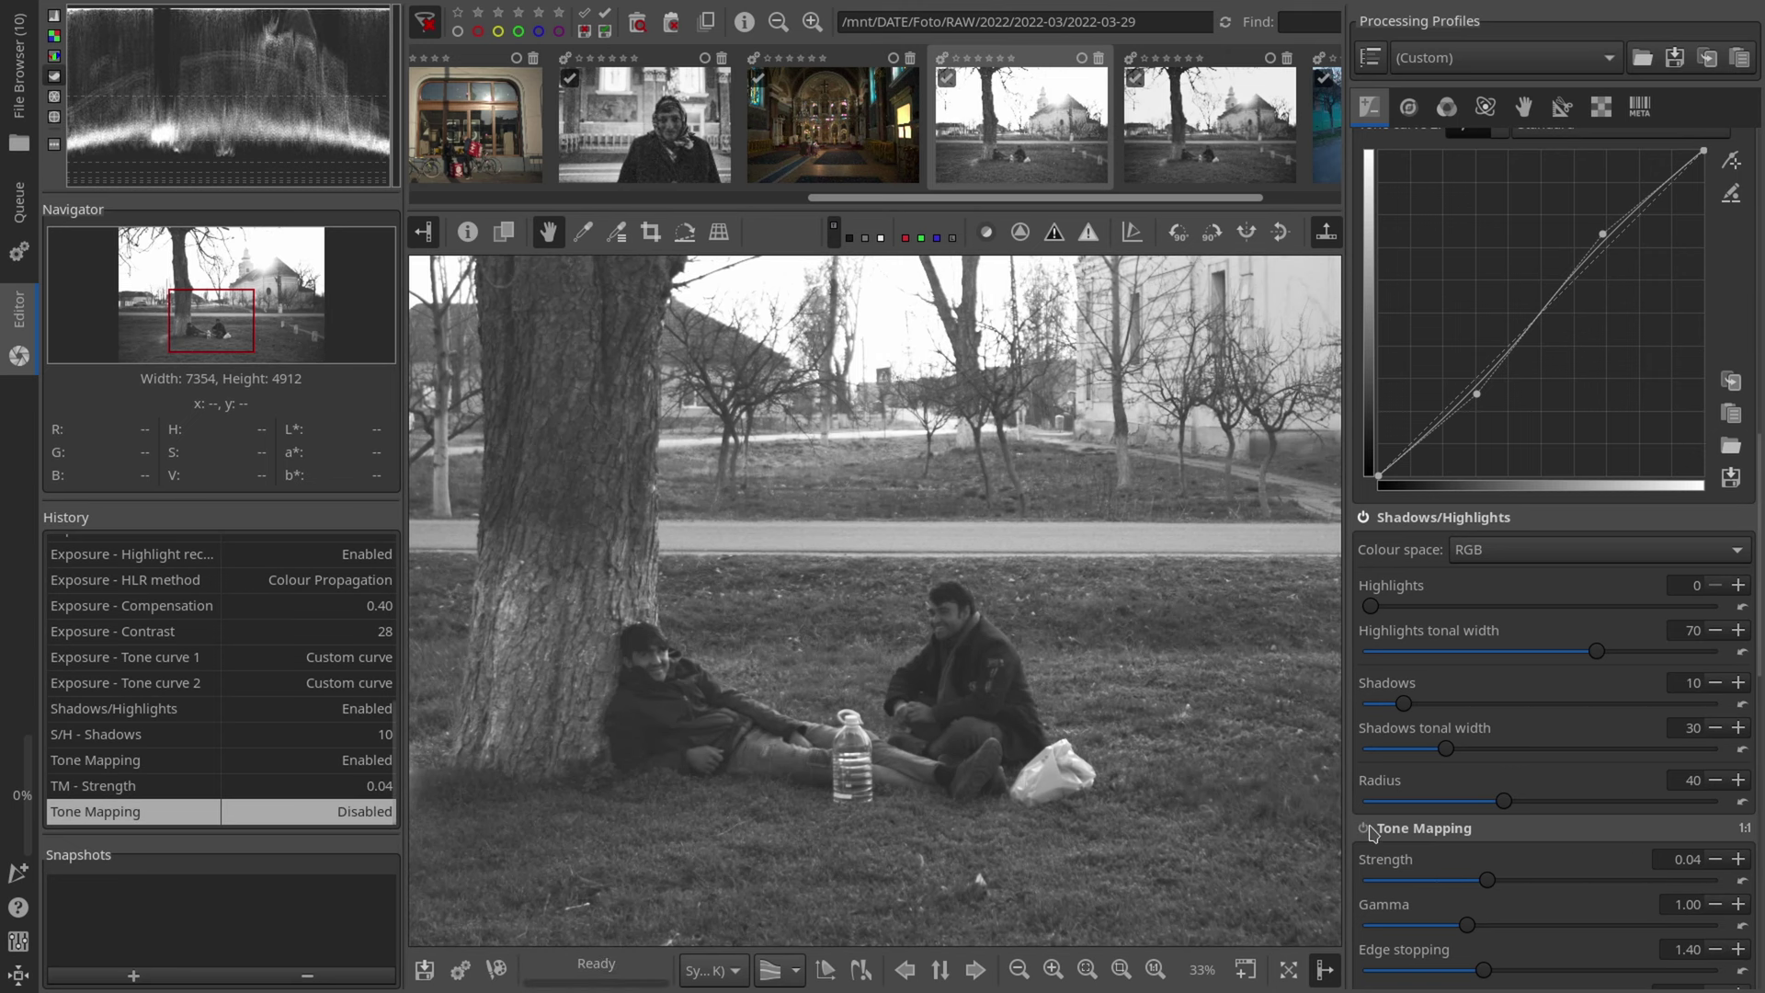
left_click(1715, 858)
scroll(1509, 858, "down", 3)
key("f")
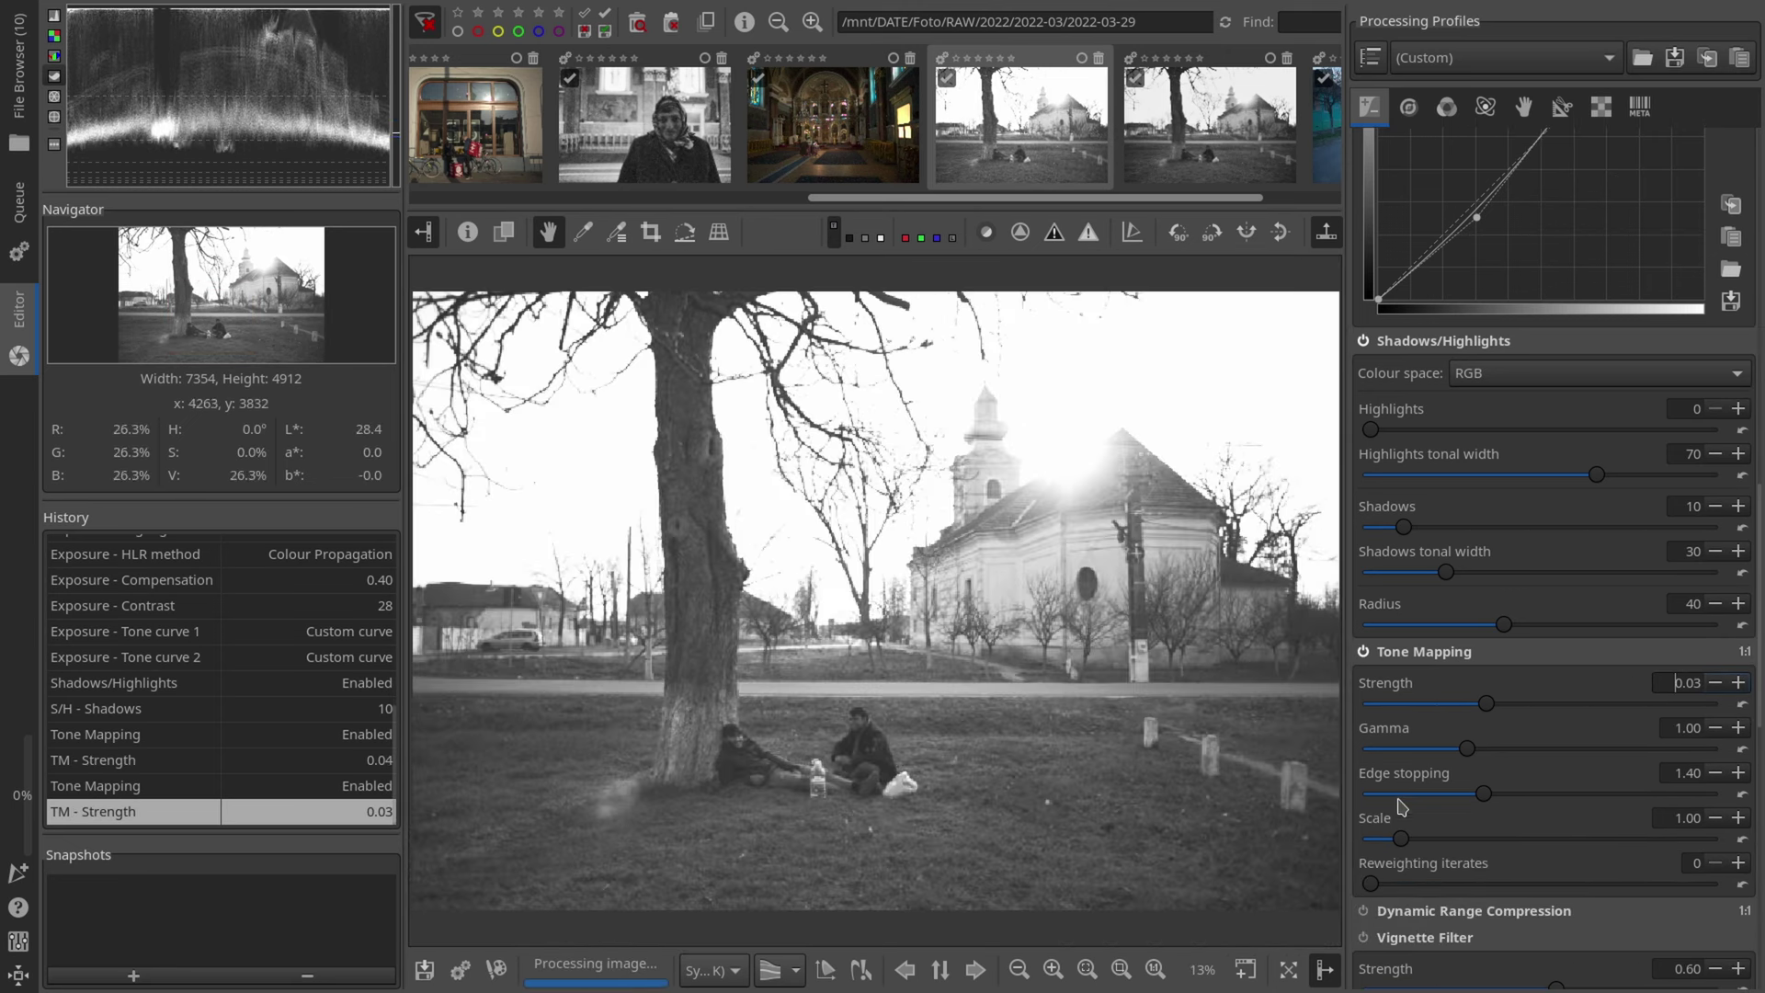
scroll(1441, 837, "down", 4)
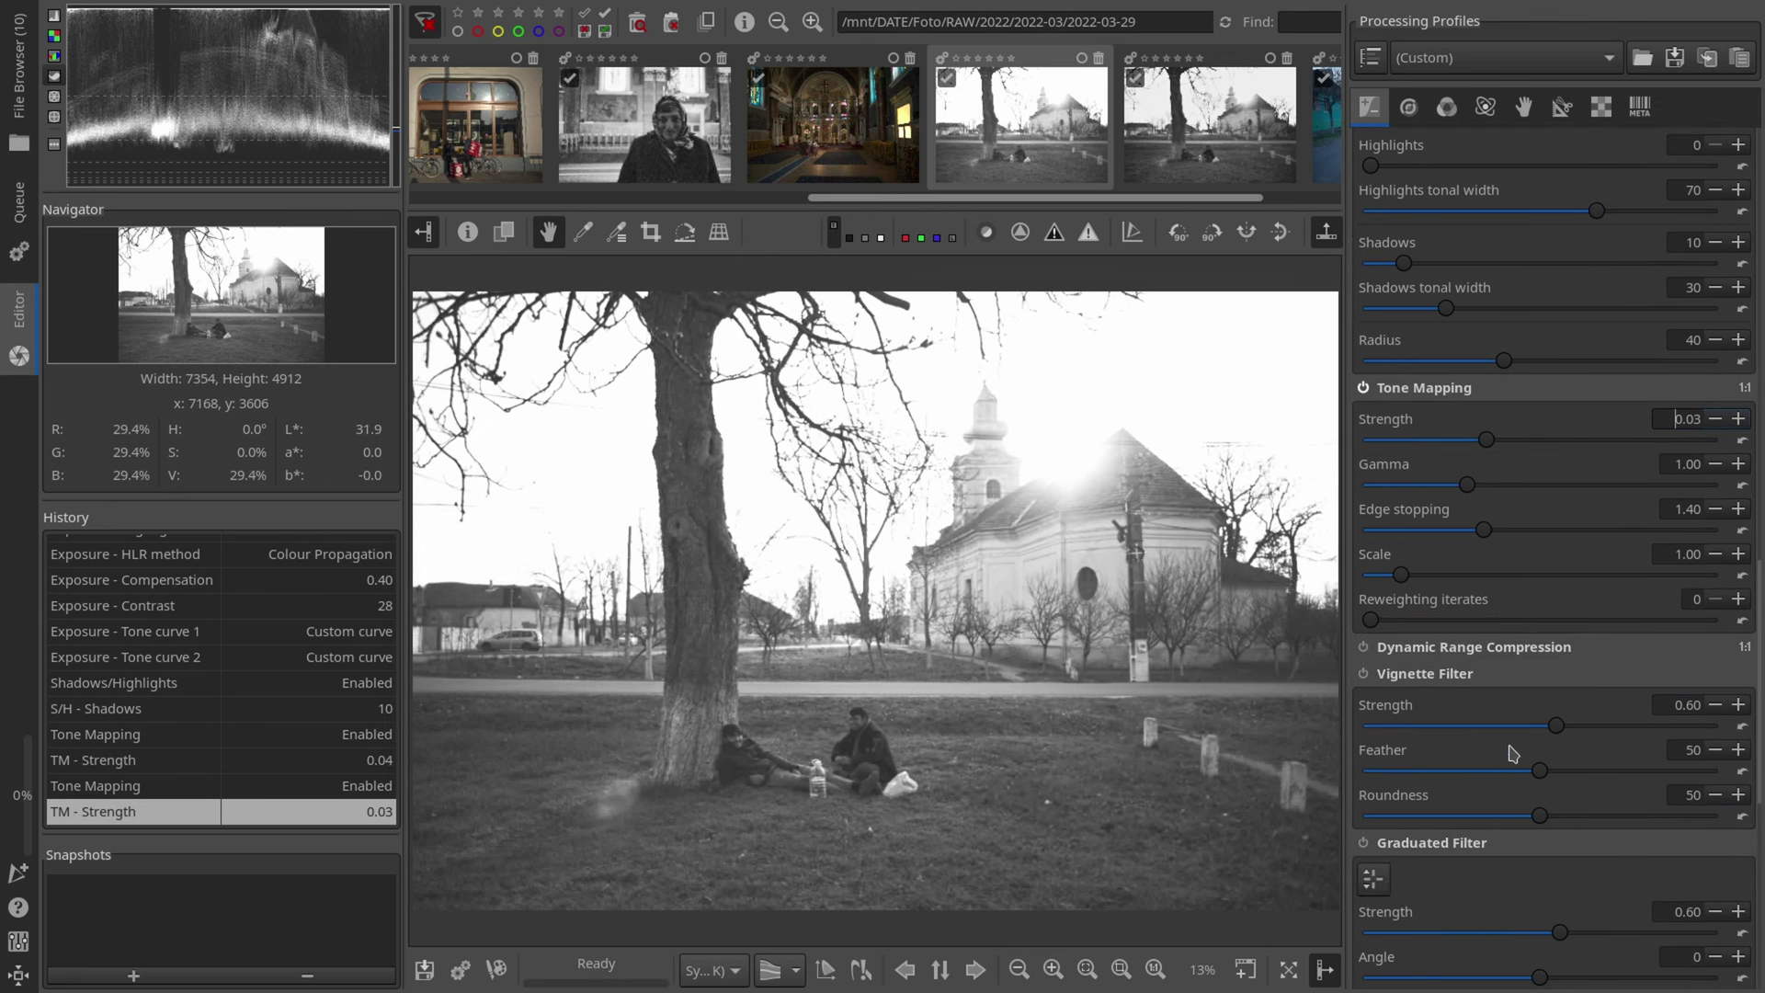
scroll(1469, 820, "up", 1)
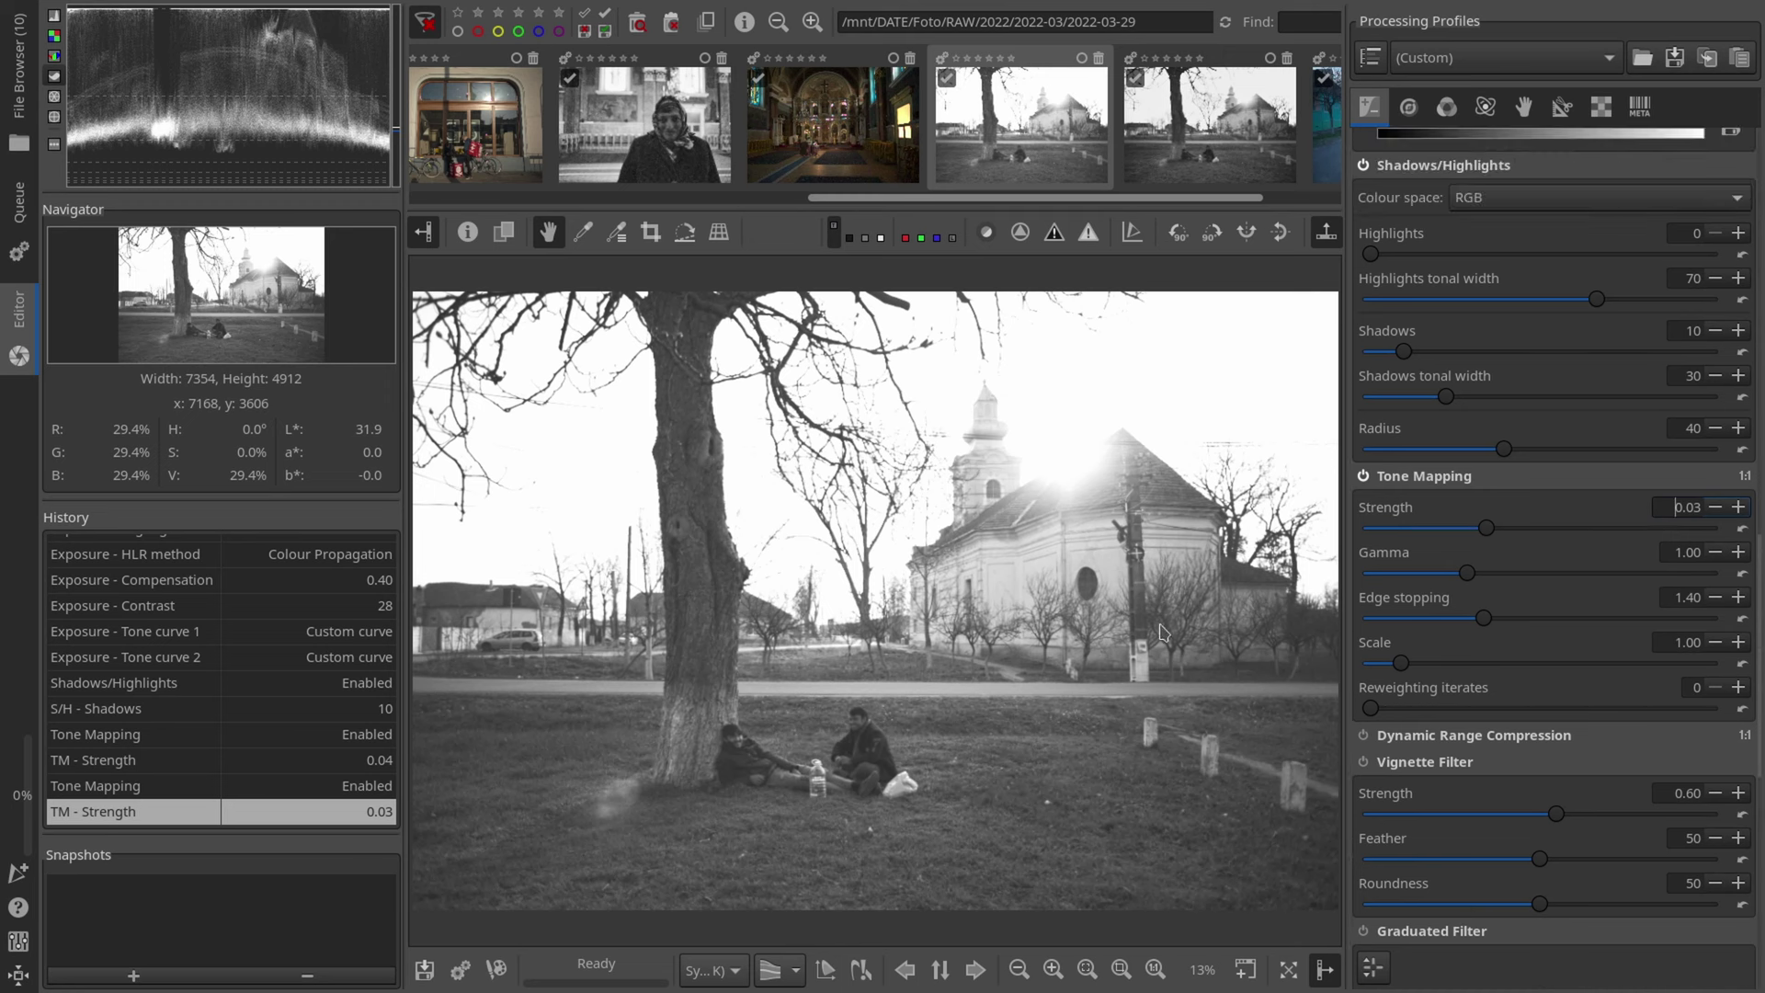
Step: Check the clipped highlights and try Highlight compression 204 with Shadows/Highlights Highlights at 19
left_click(1087, 234)
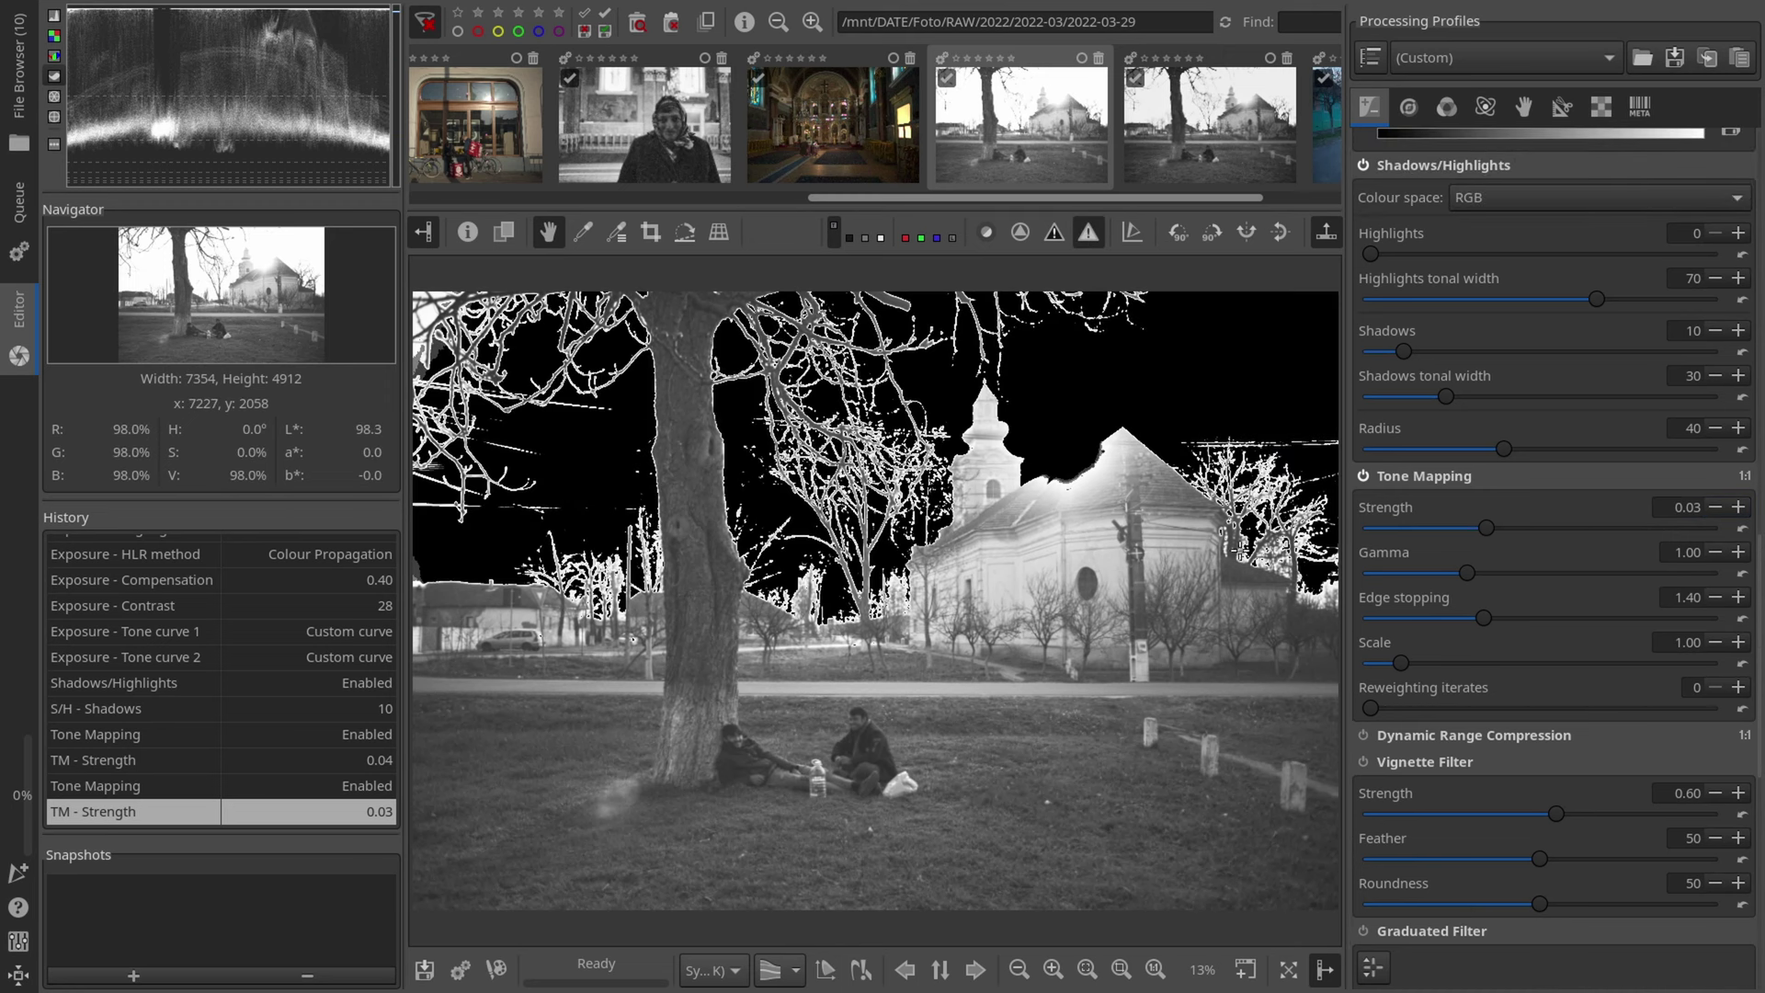
scroll(1529, 510, "up", 10)
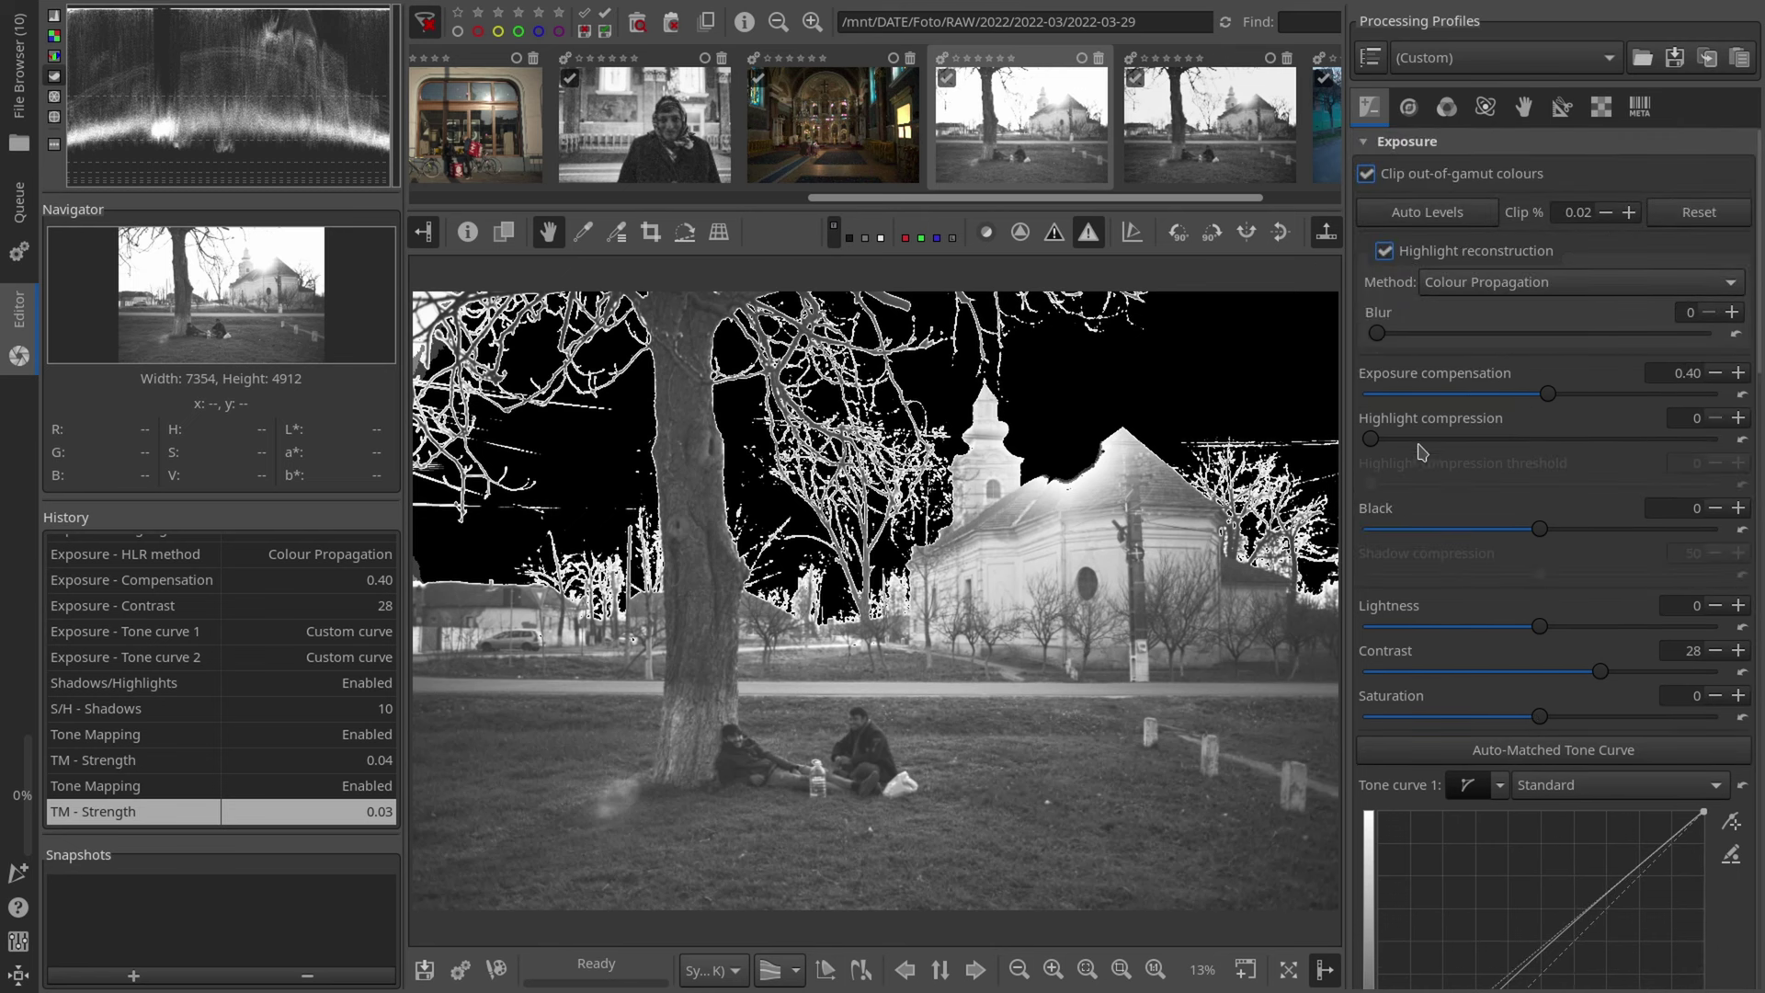
left_click_drag(1376, 439, 1509, 440)
left_click(1088, 237)
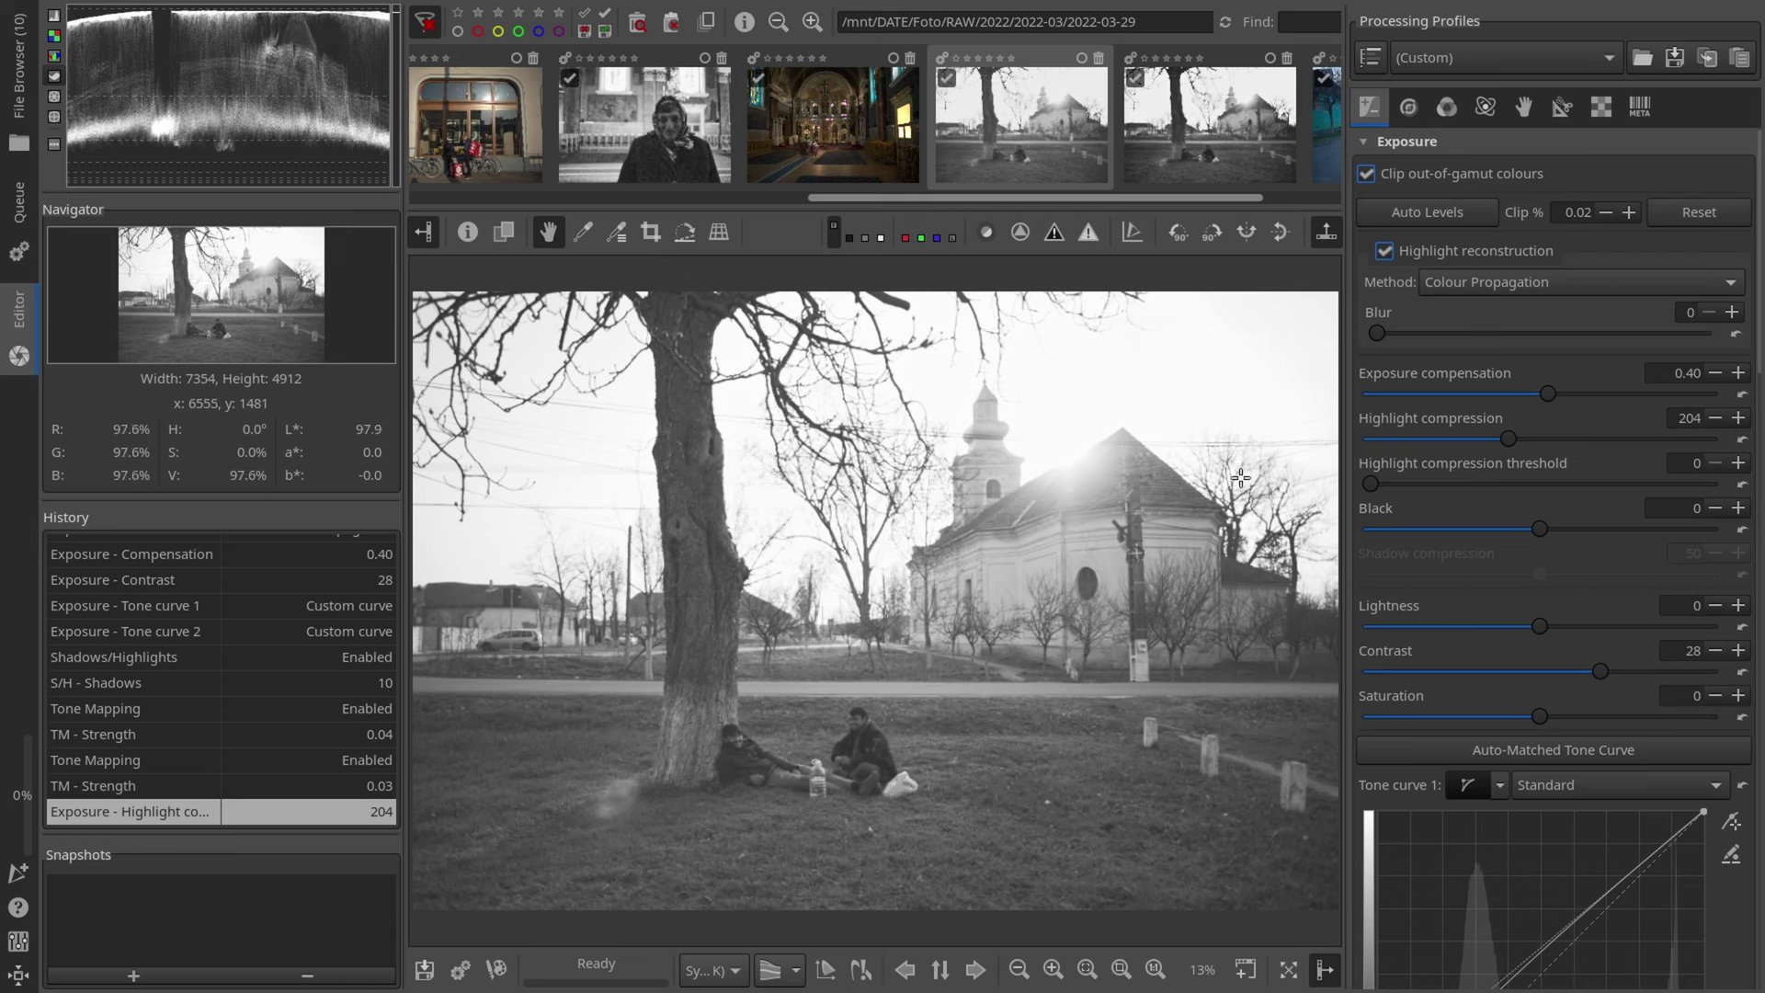
scroll(1390, 663, "down", 10)
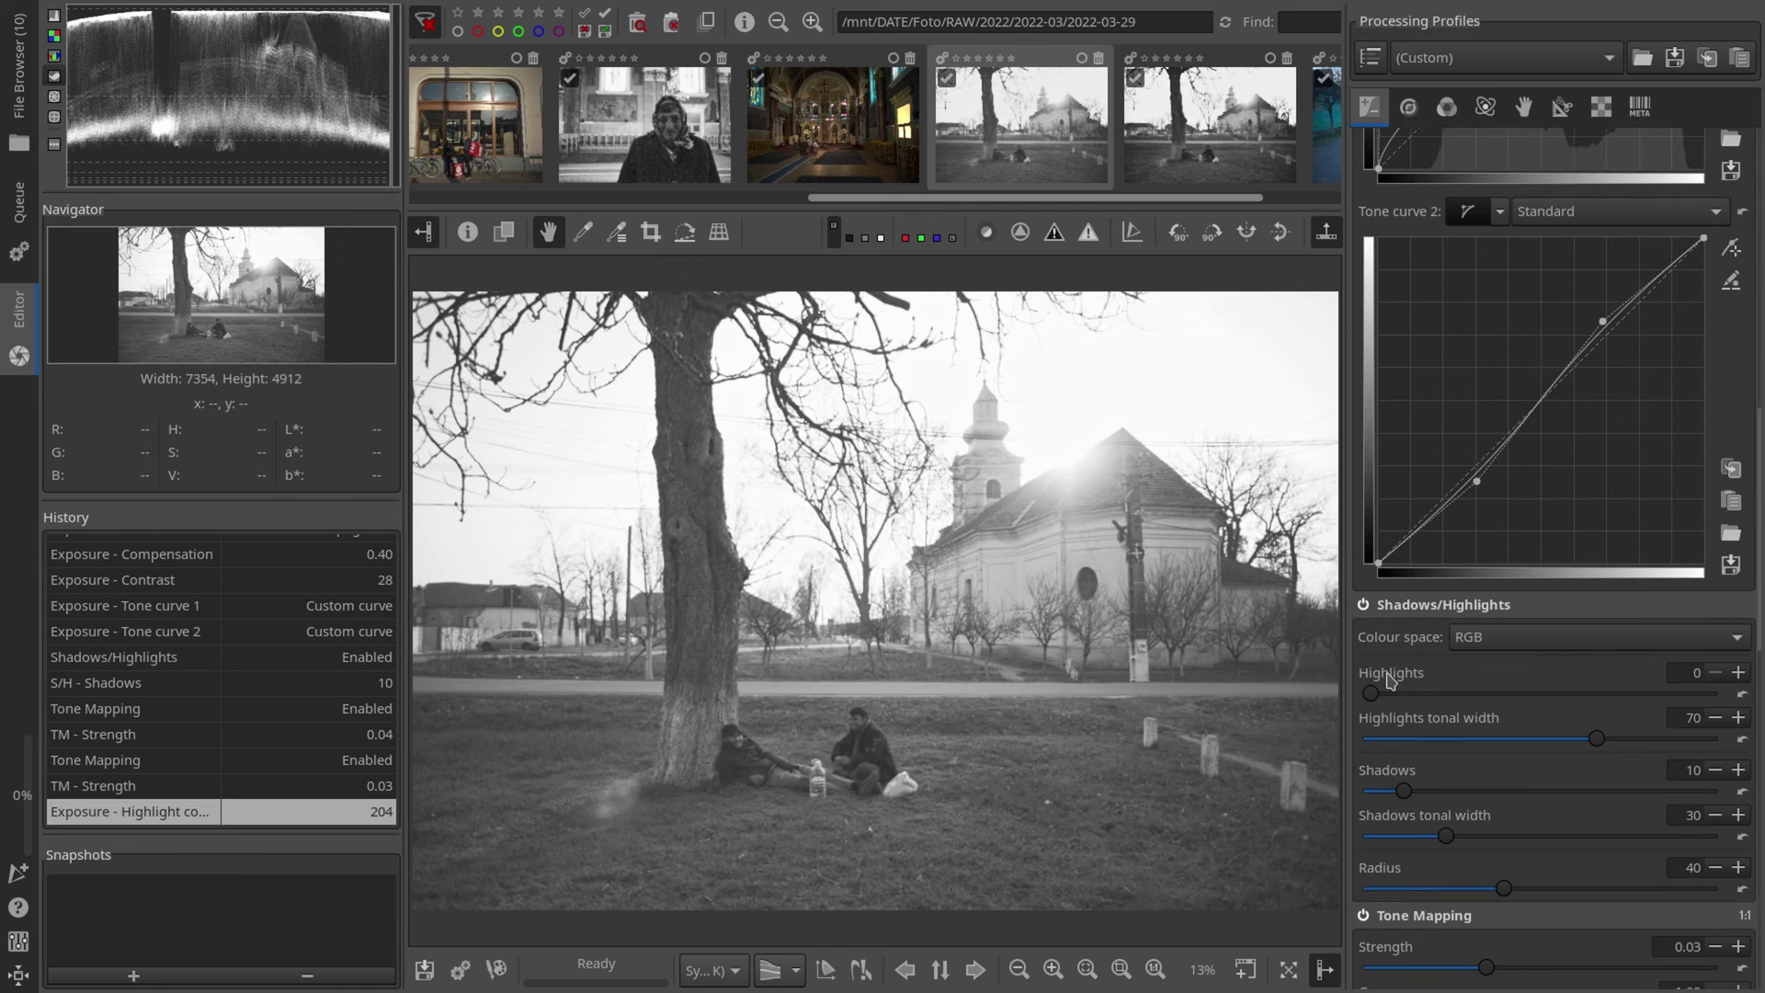
left_click_drag(1370, 693, 1439, 696)
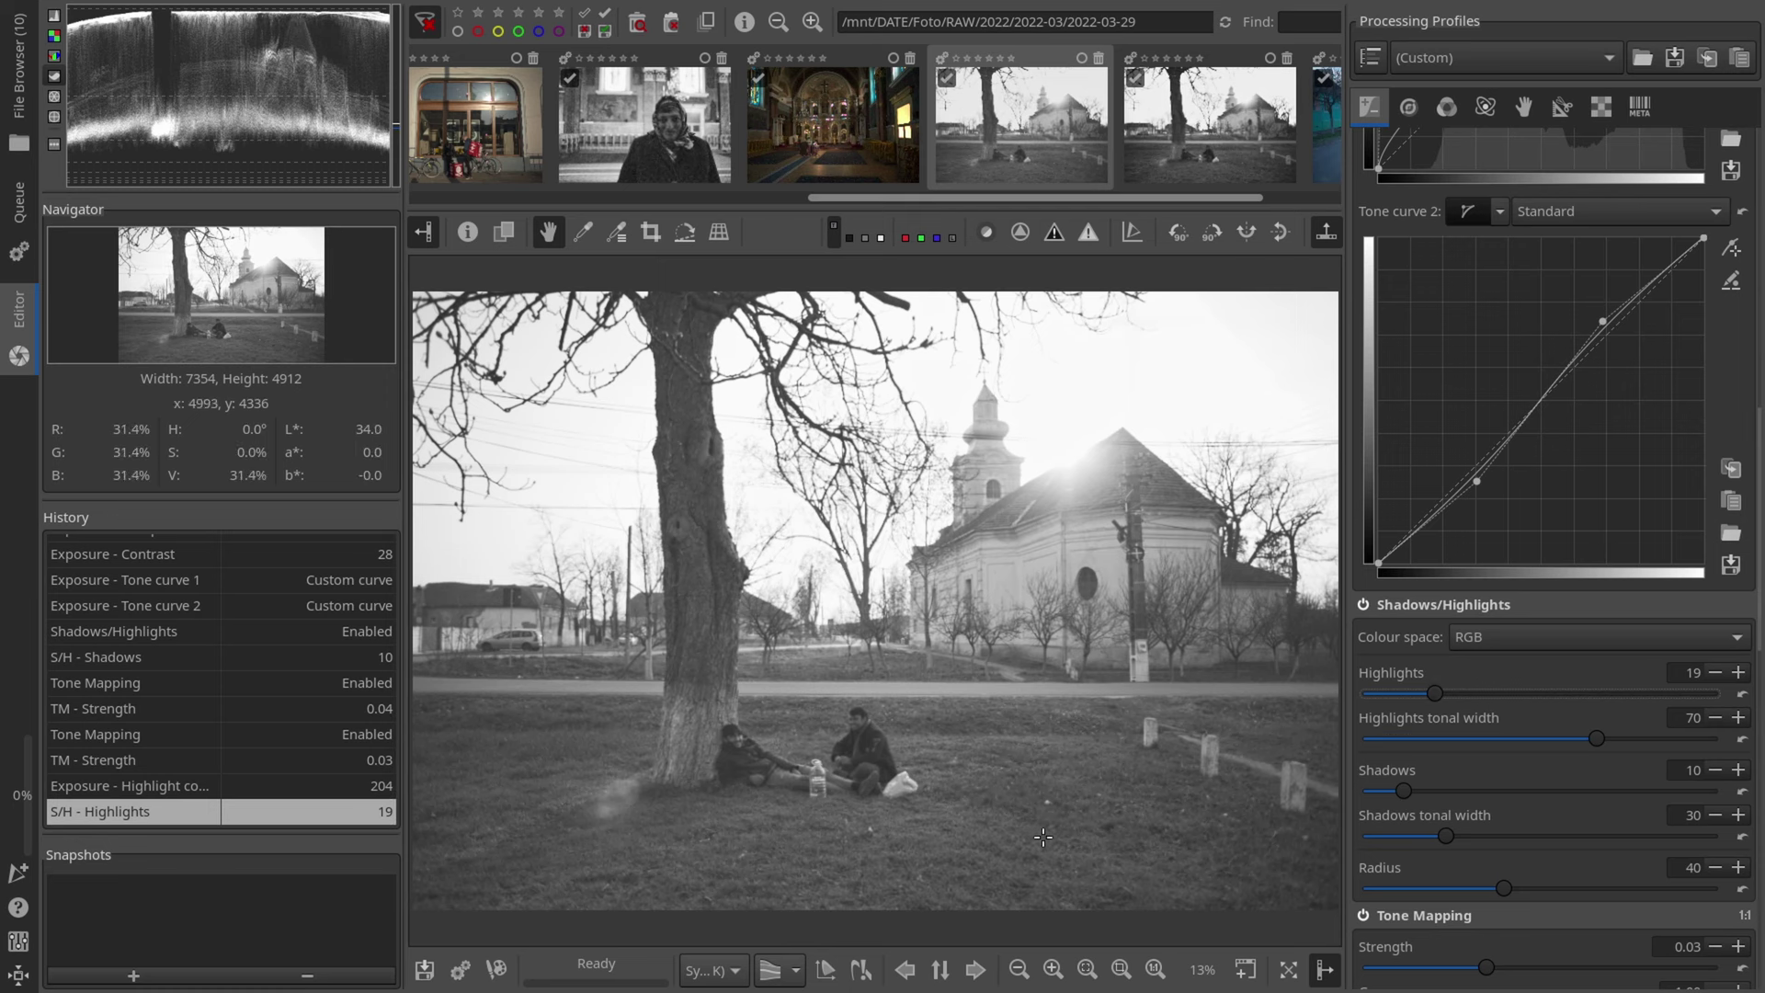
Step: Set the exposure Highlight compression to 86 and the Shadows/Highlights Highlights to 14
scroll(1556, 701, "up", 10)
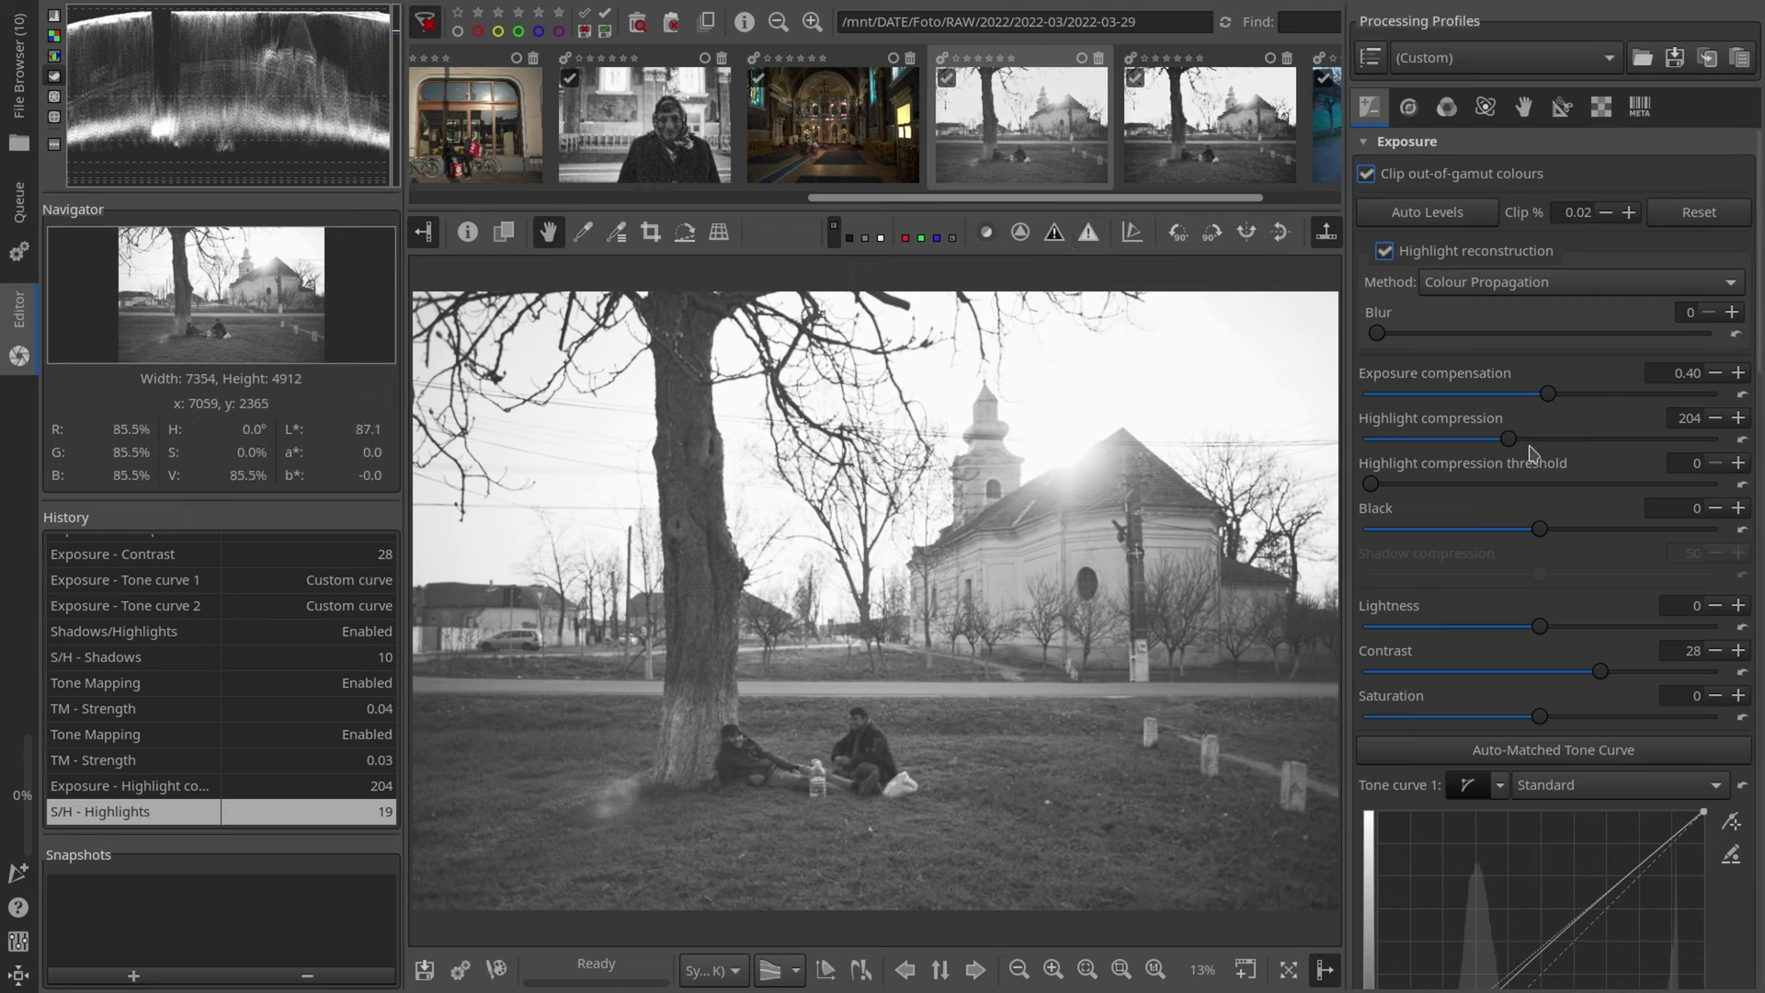
left_click_drag(1509, 439, 1407, 439)
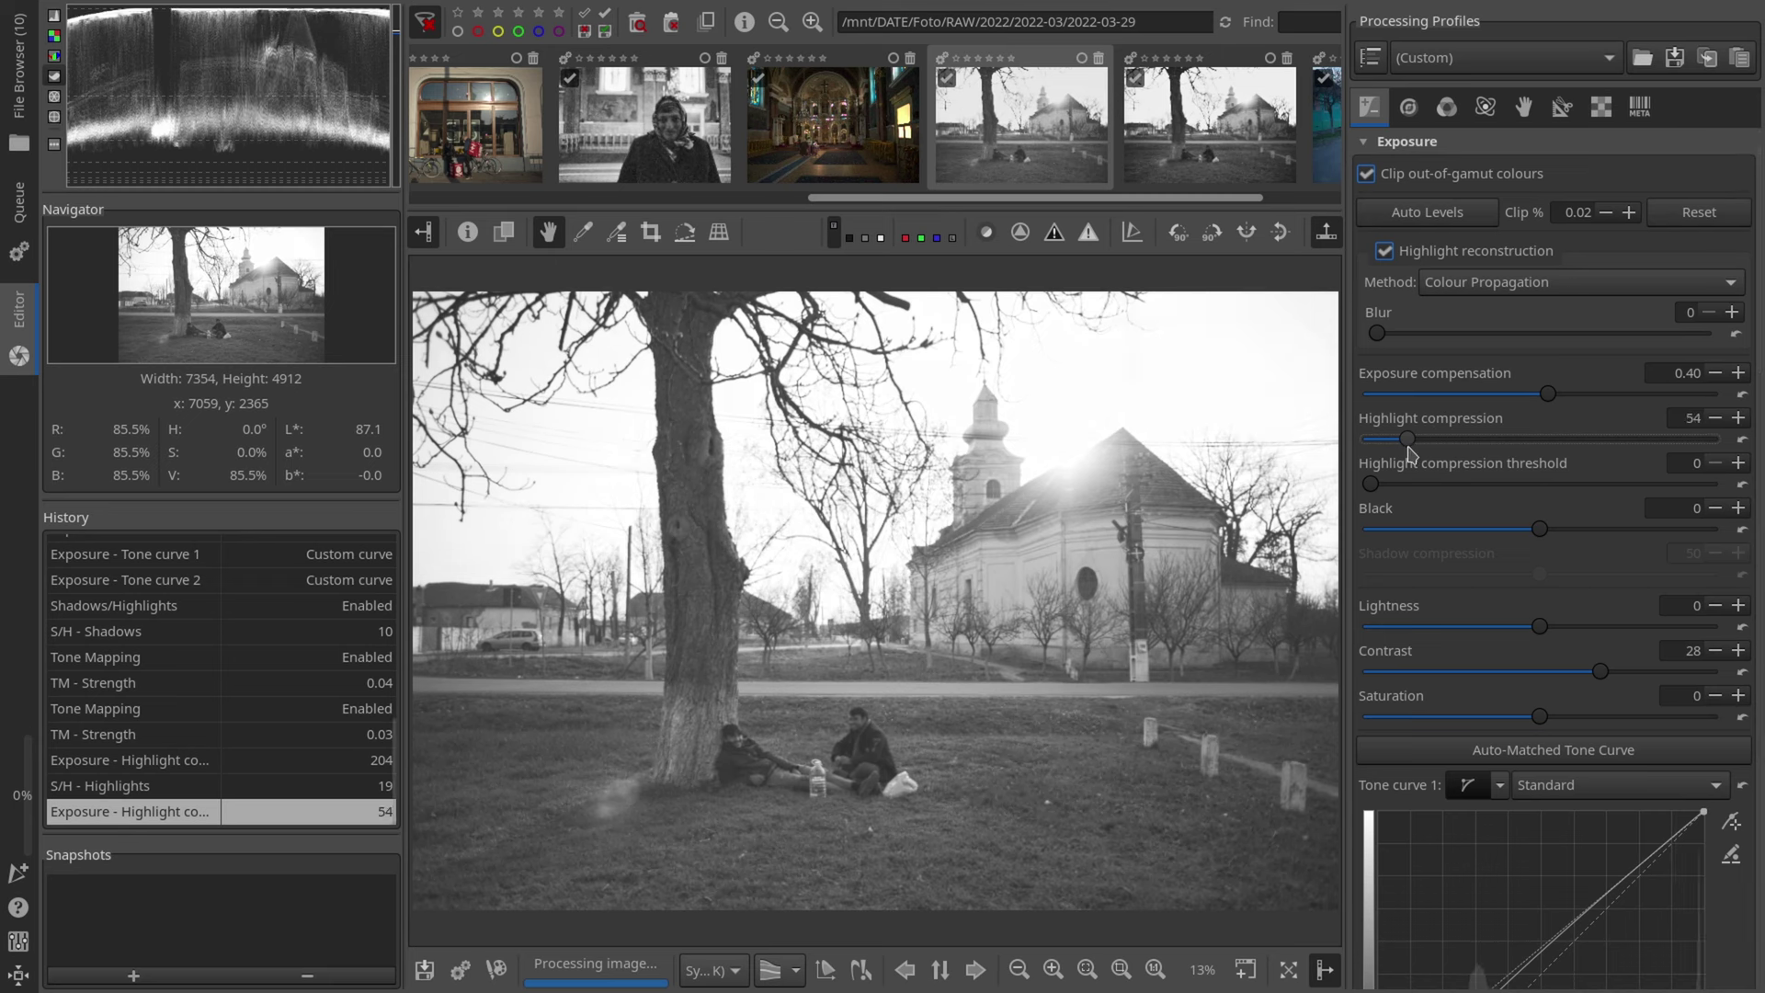
left_click_drag(1408, 441, 1431, 442)
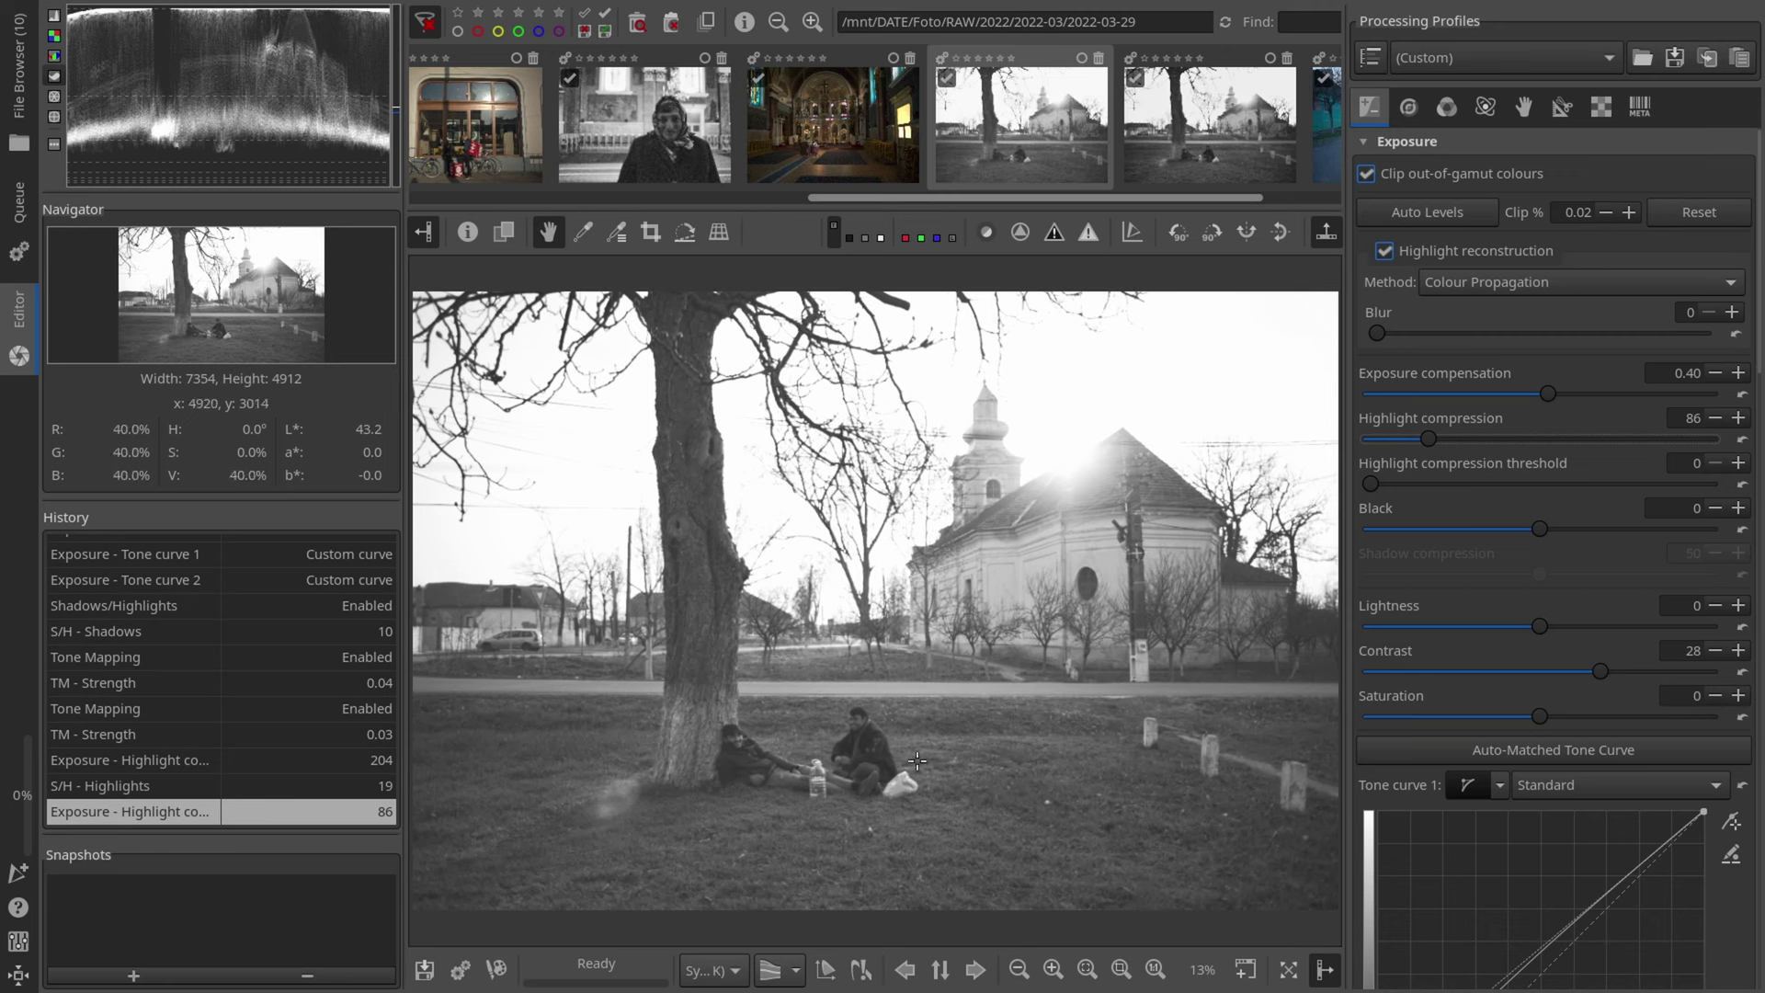
scroll(1440, 597, "down", 10)
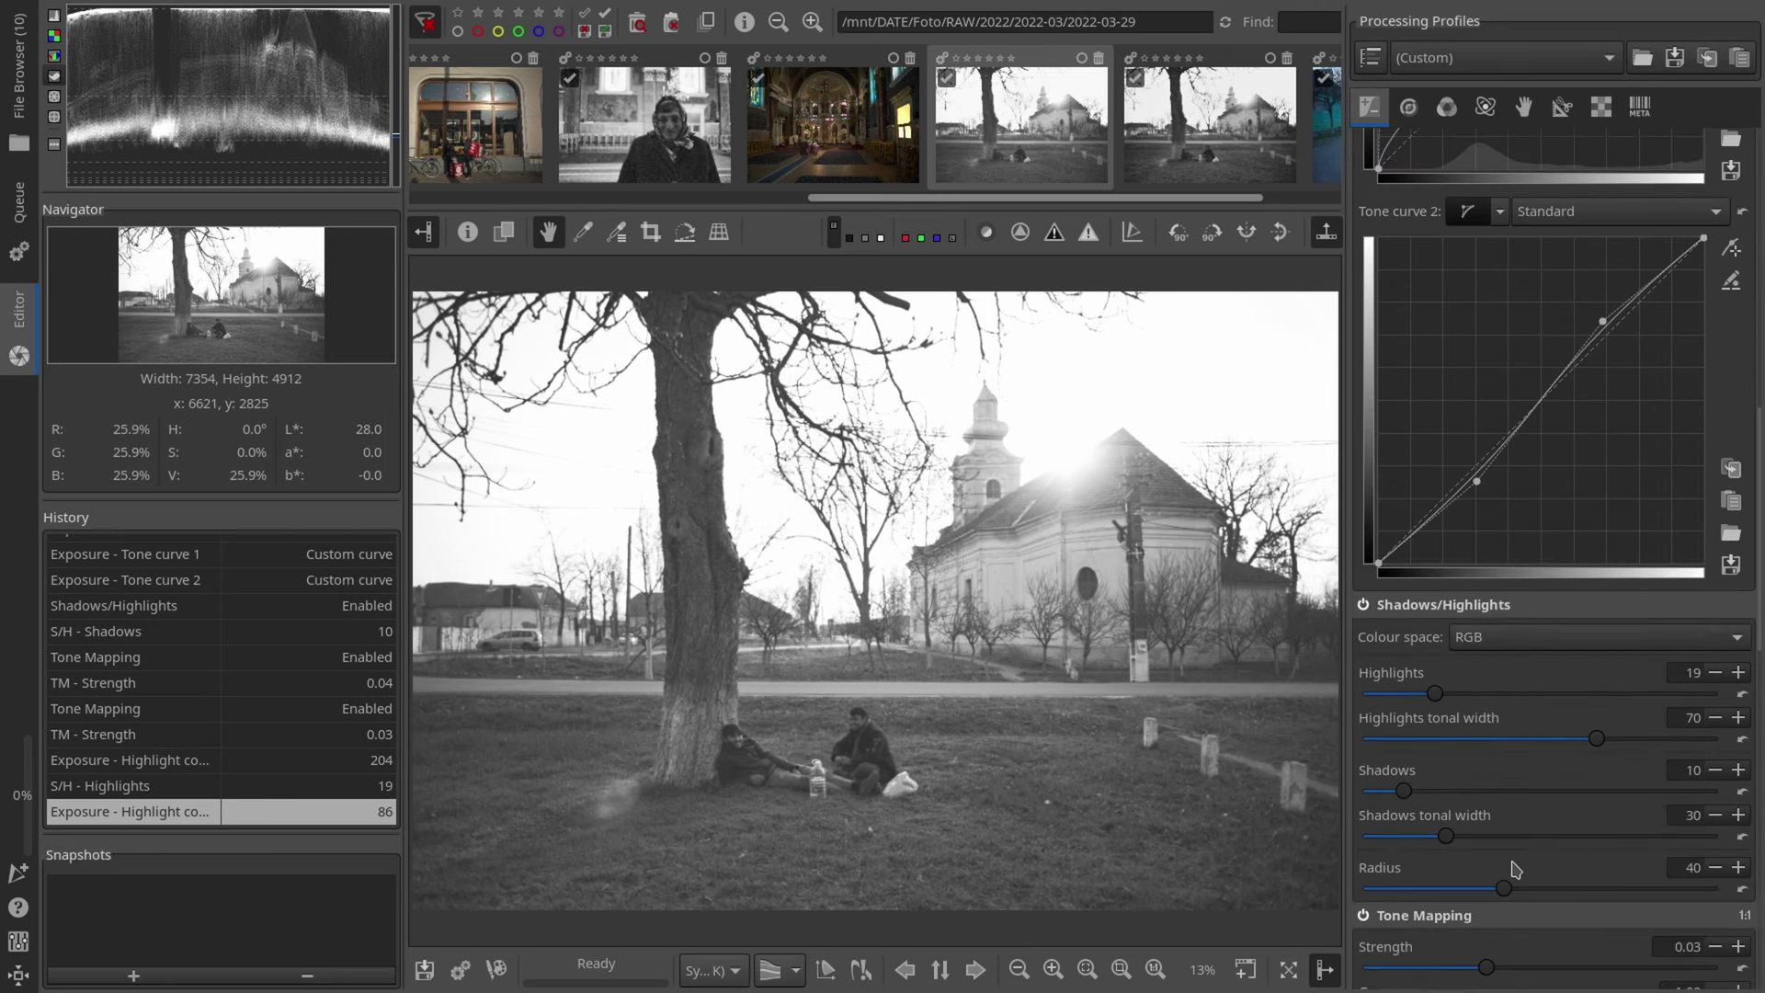
left_click_drag(1435, 609, 1418, 608)
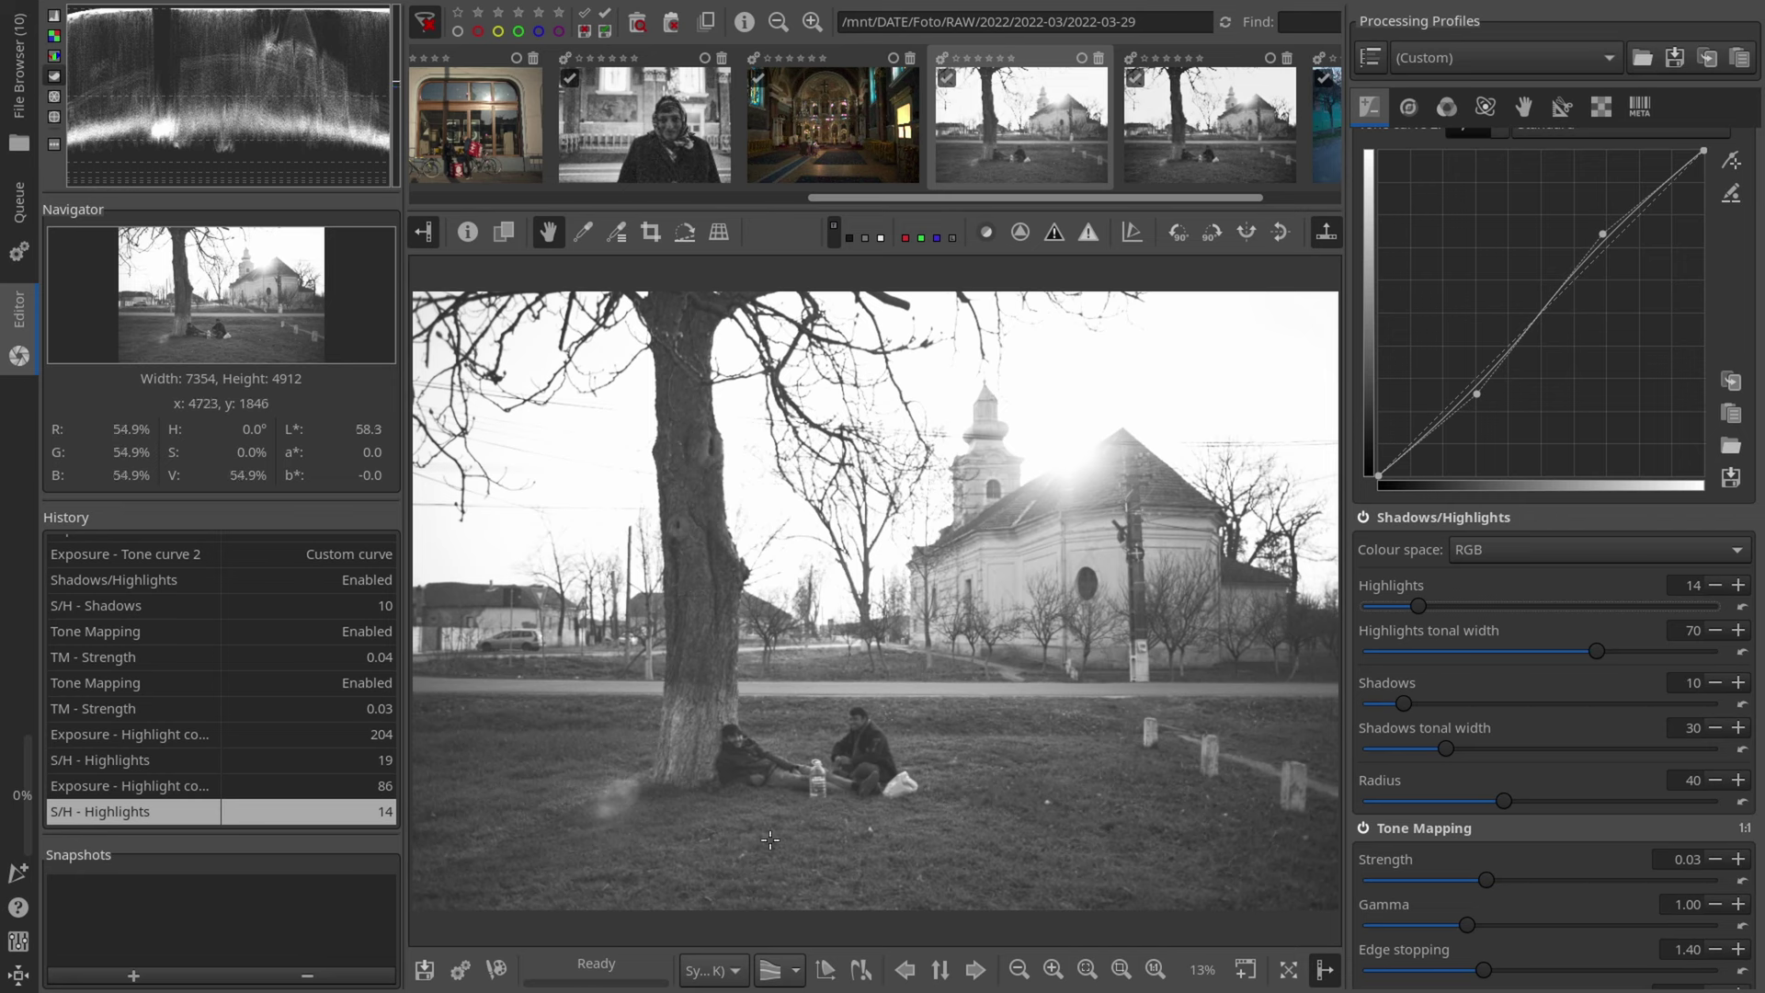
Step: Strengthen the S-curve of Tone curve 2 by raising its highlight point and lowering its shadow point slightly
scroll(1588, 528, "up", 6)
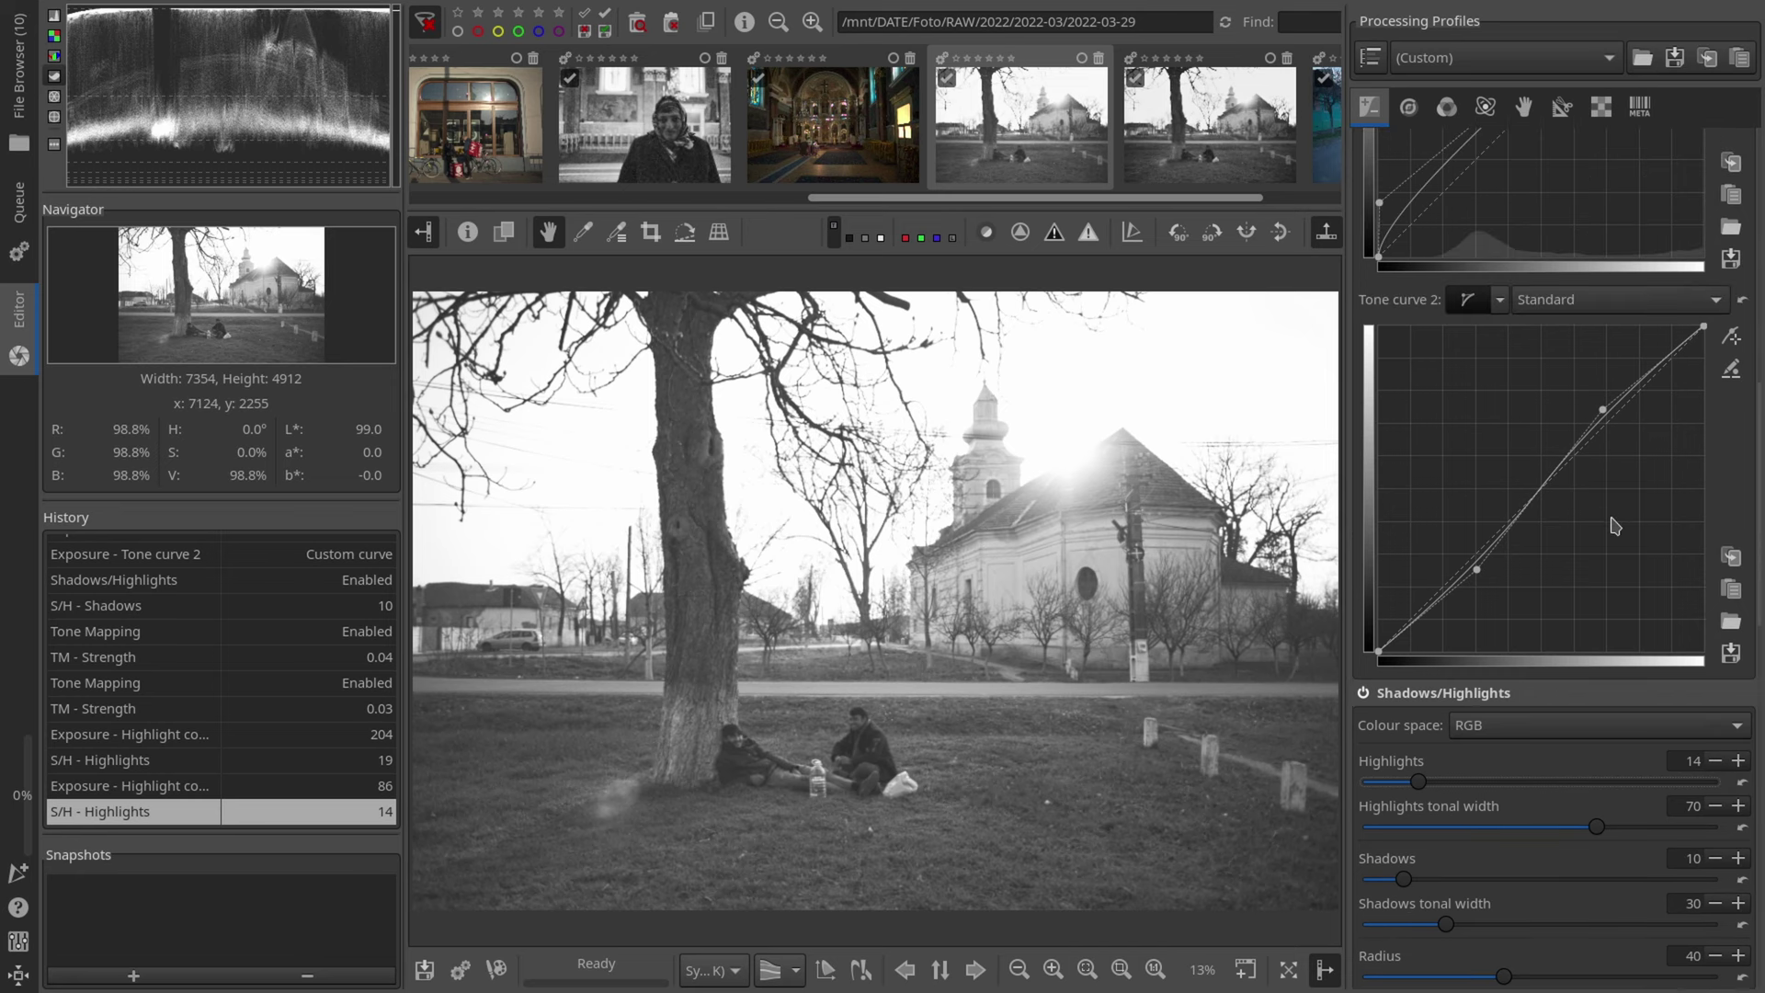
left_click_drag(1602, 761, 1599, 747)
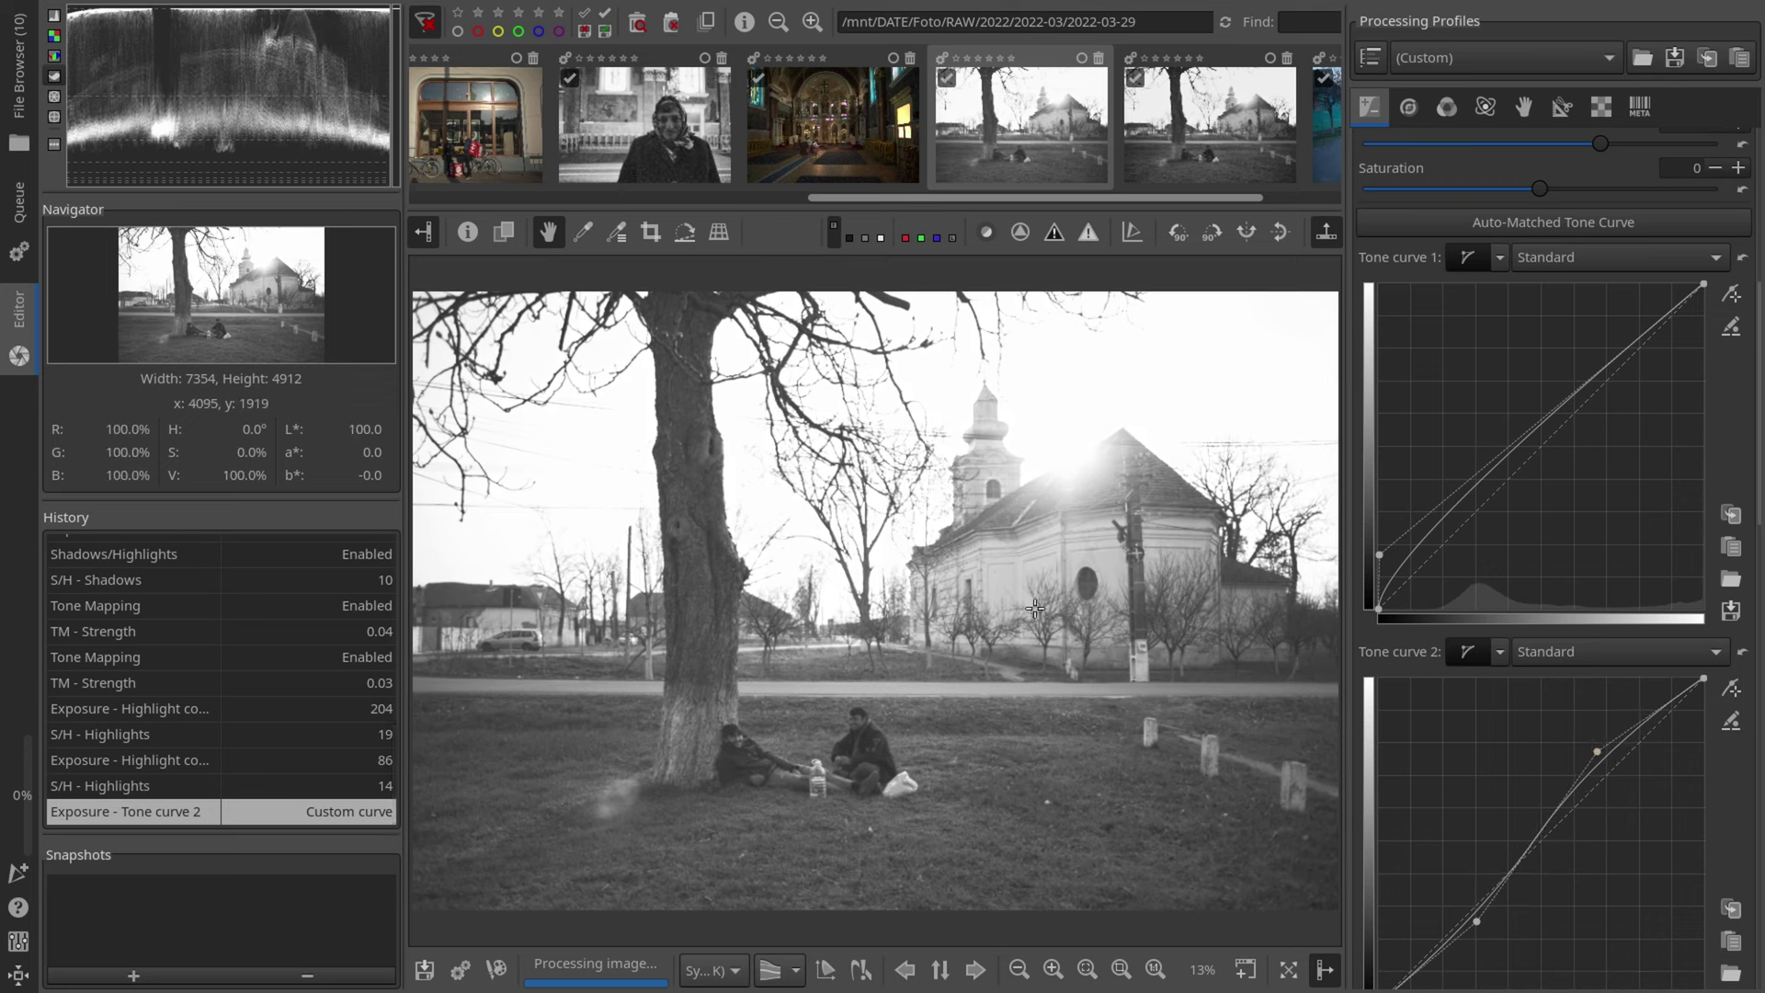
scroll(1534, 883, "down", 1)
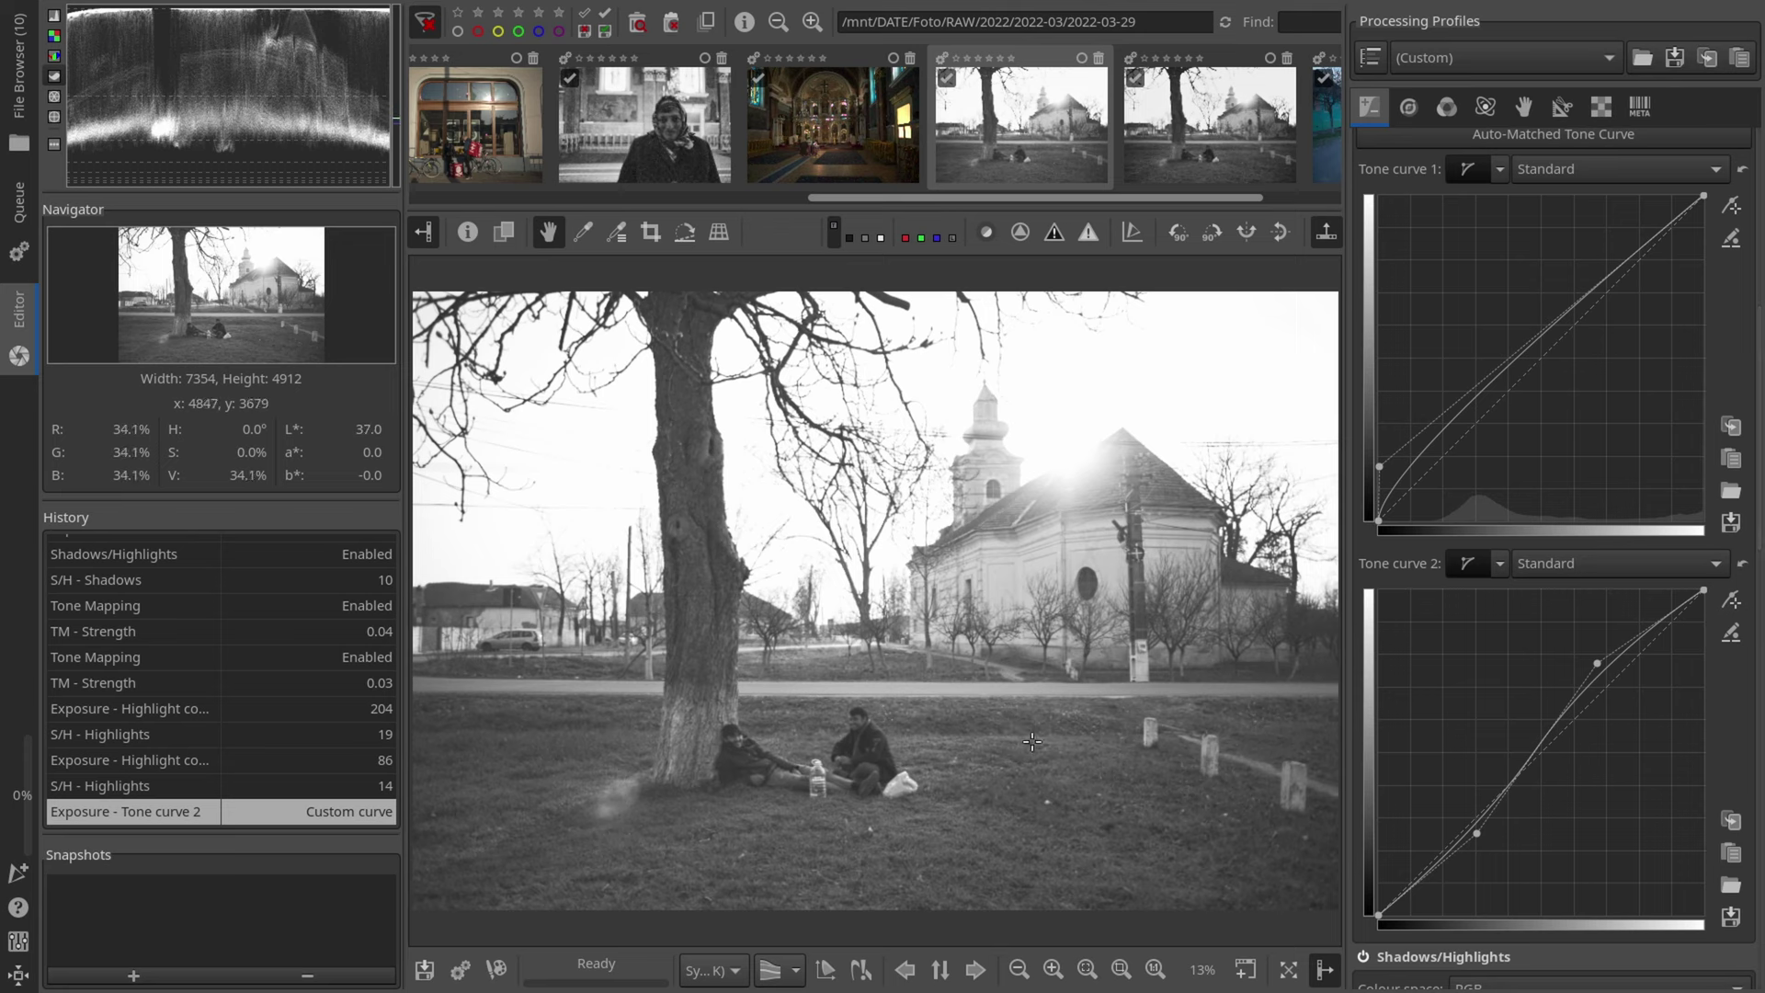
left_click_drag(1476, 832, 1479, 839)
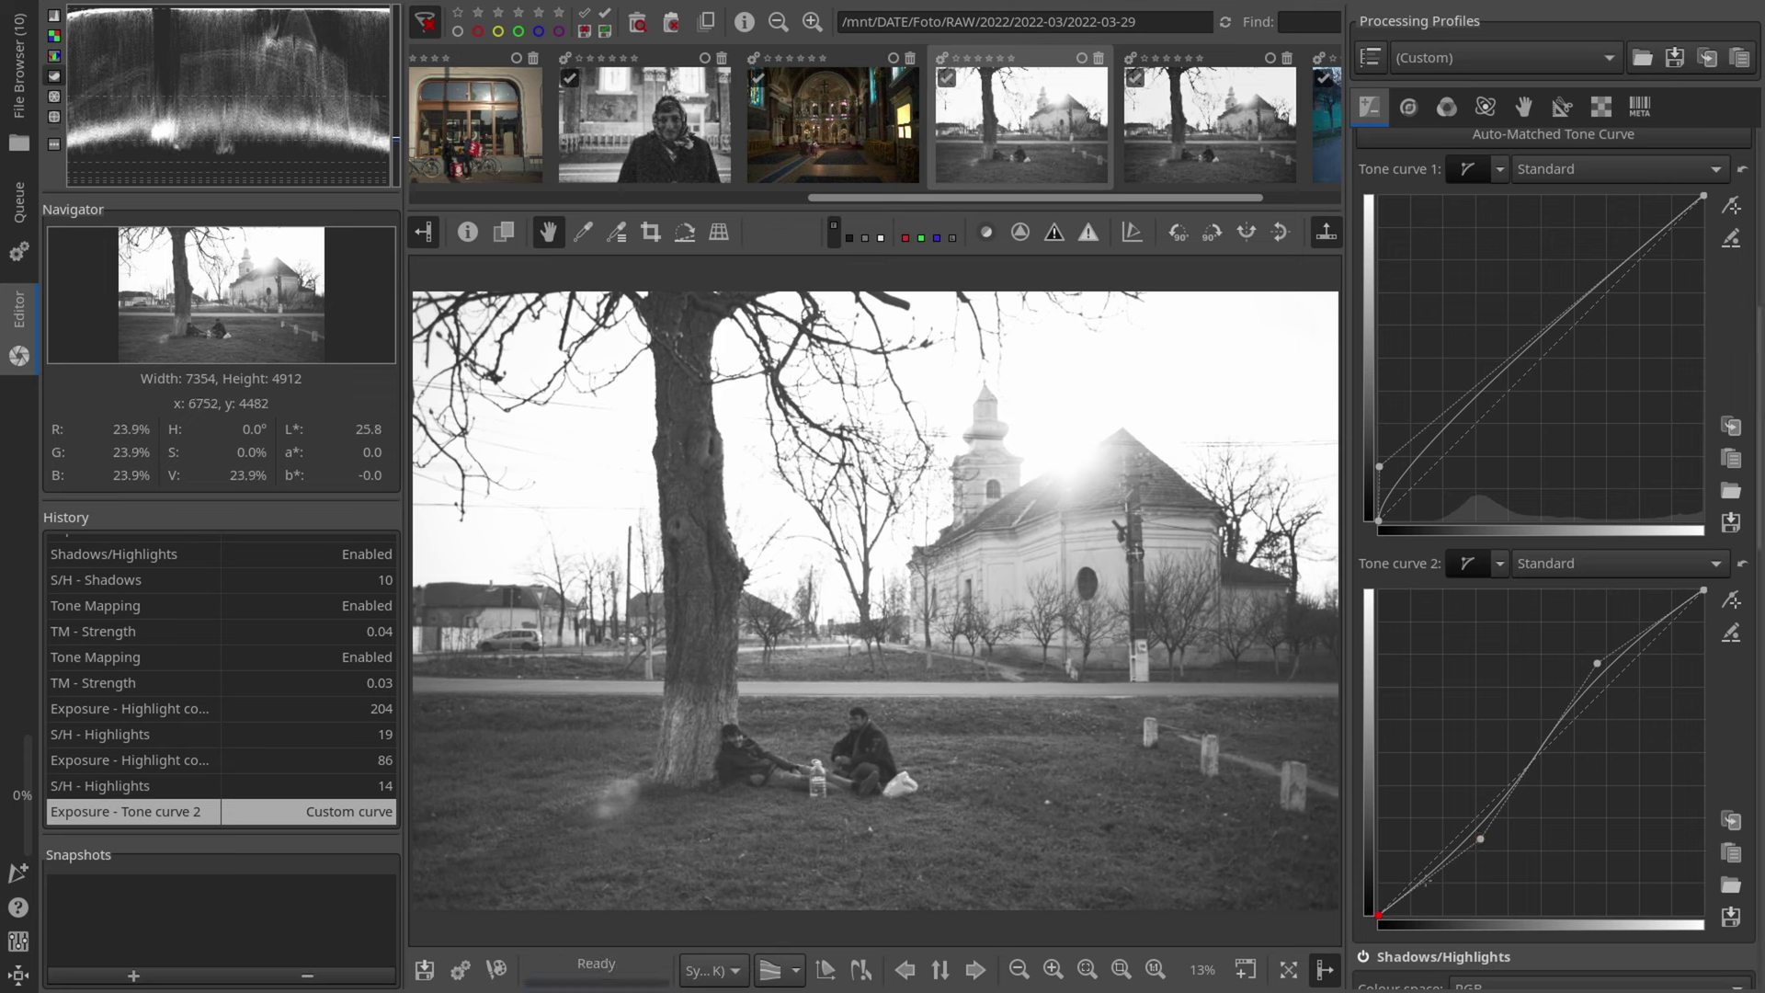
left_click_drag(1481, 840, 1485, 848)
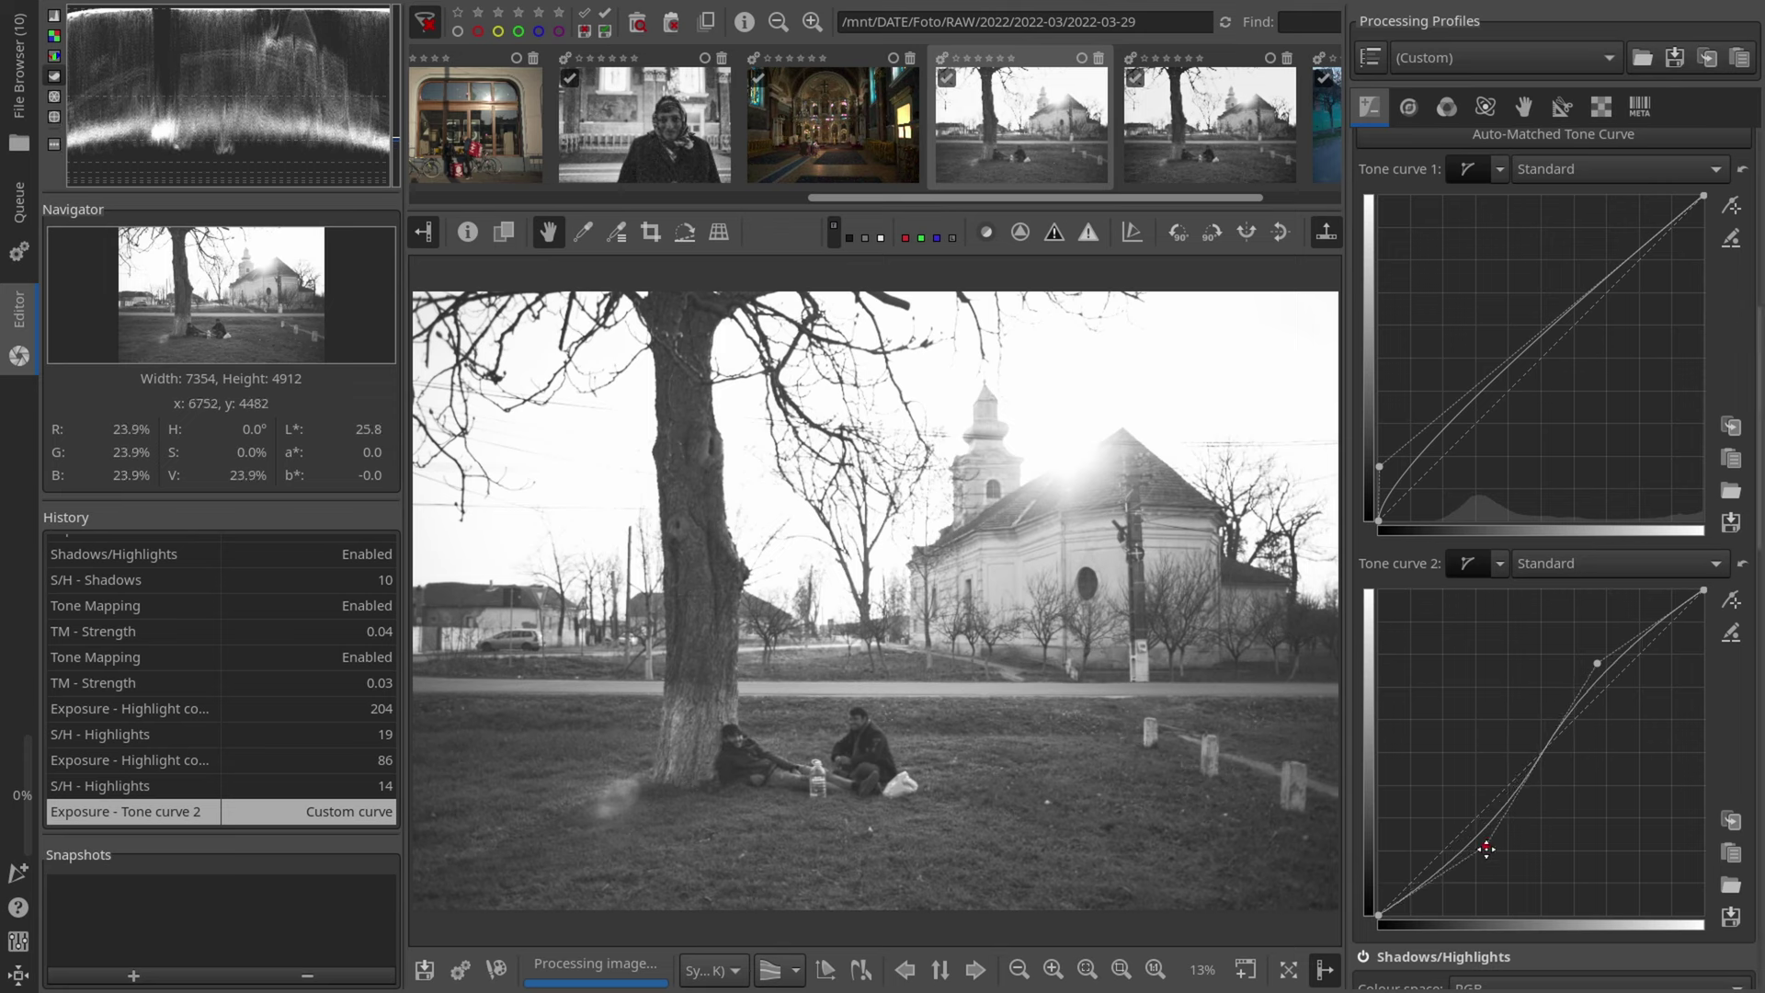
left_click_drag(1489, 846, 1482, 843)
scroll(1484, 851, "down", 5)
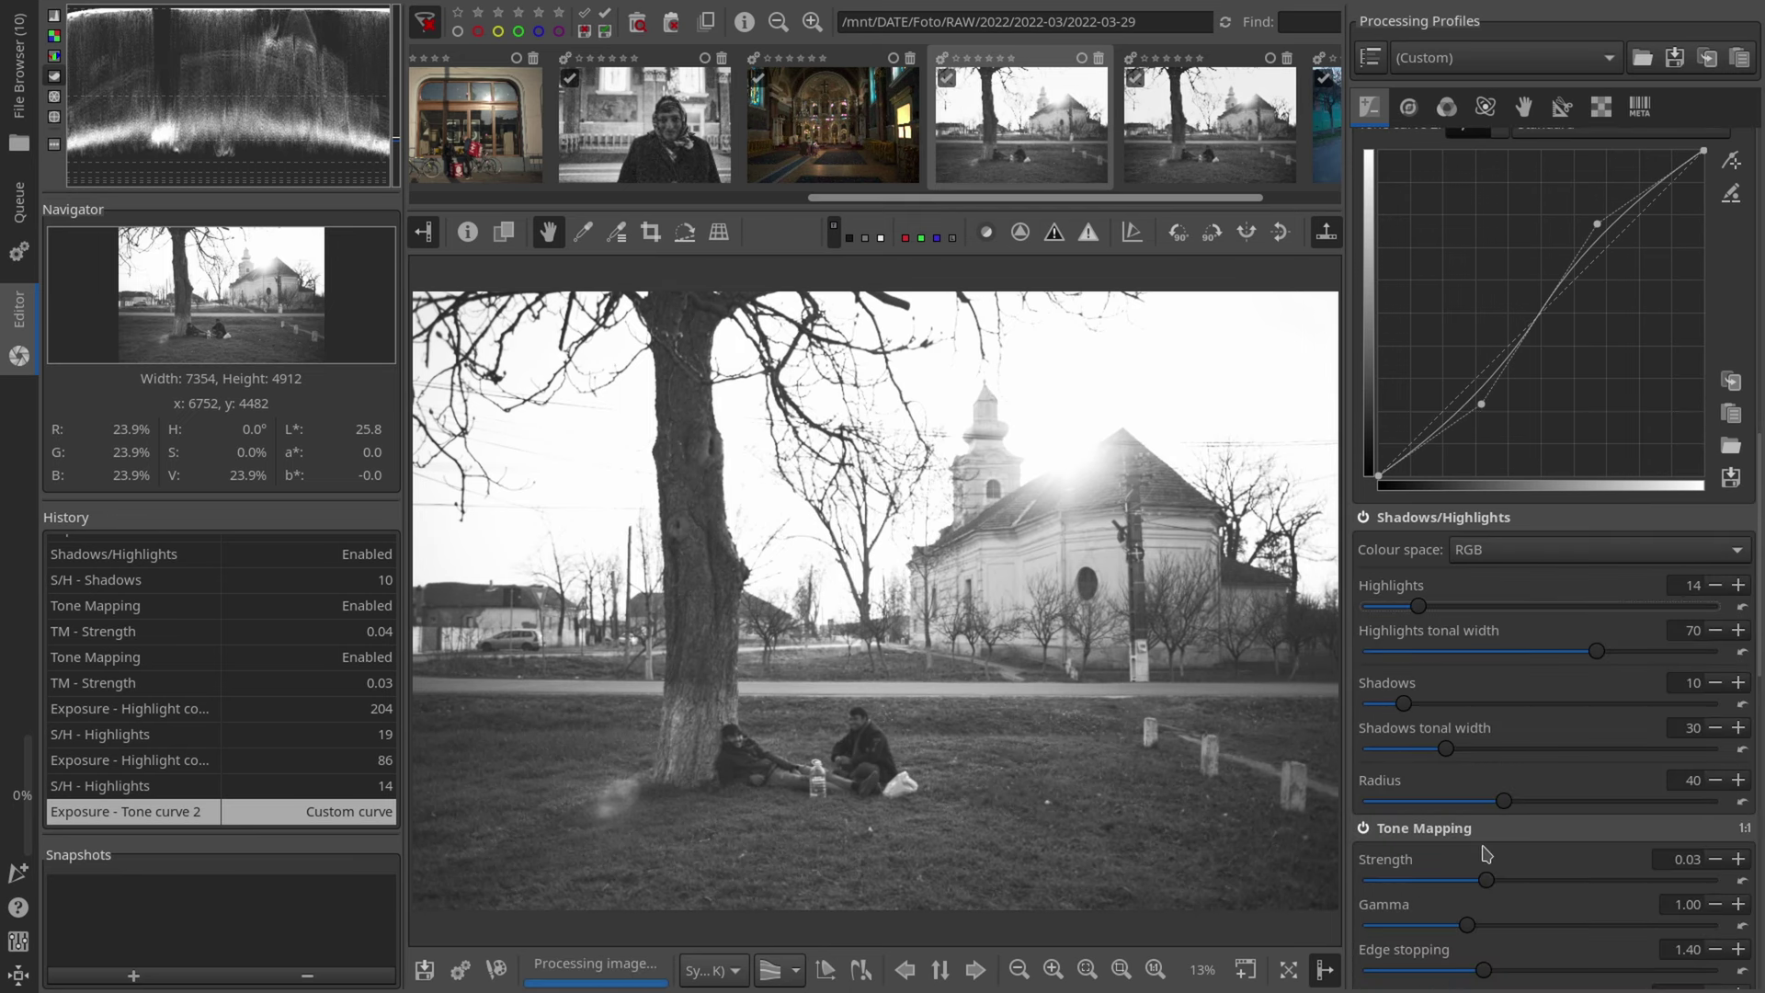
Step: Enable Sharpening among the detail tools
left_click(1408, 107)
scroll(1378, 184, "up", 2)
left_click(1363, 167)
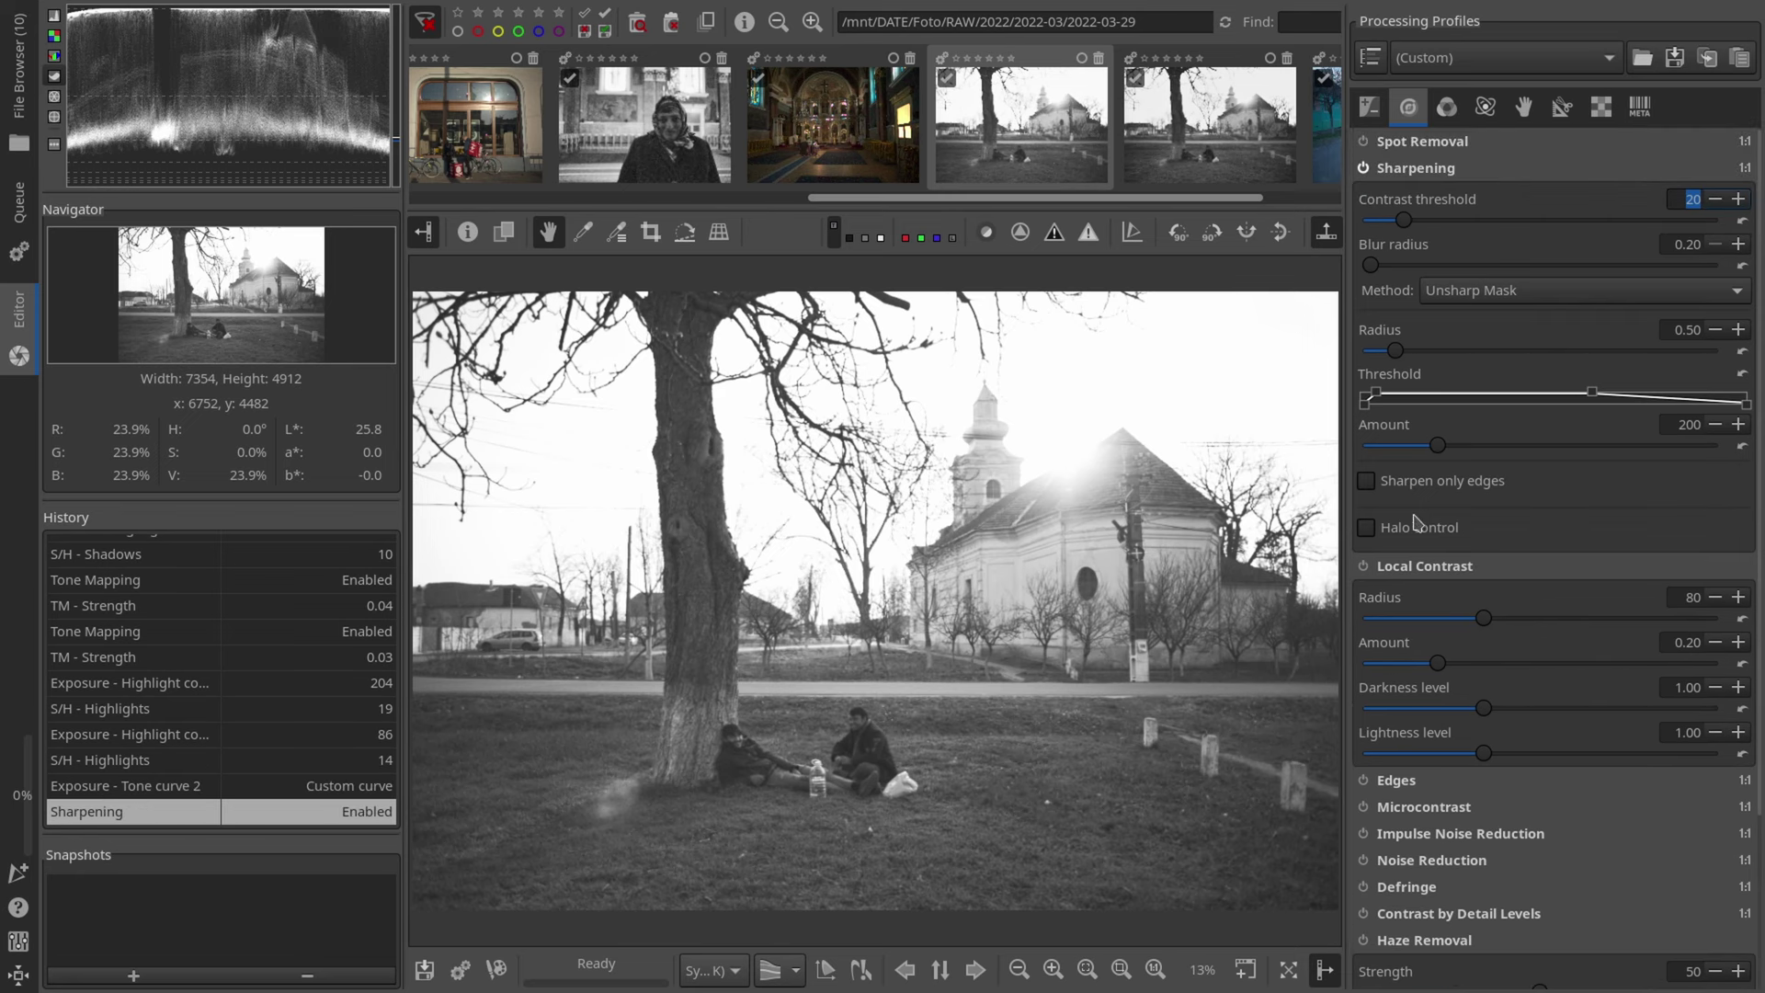
Step: Turn on Halo control and Sharpen only edges for the sharpening
left_click(1366, 527)
left_click(1366, 480)
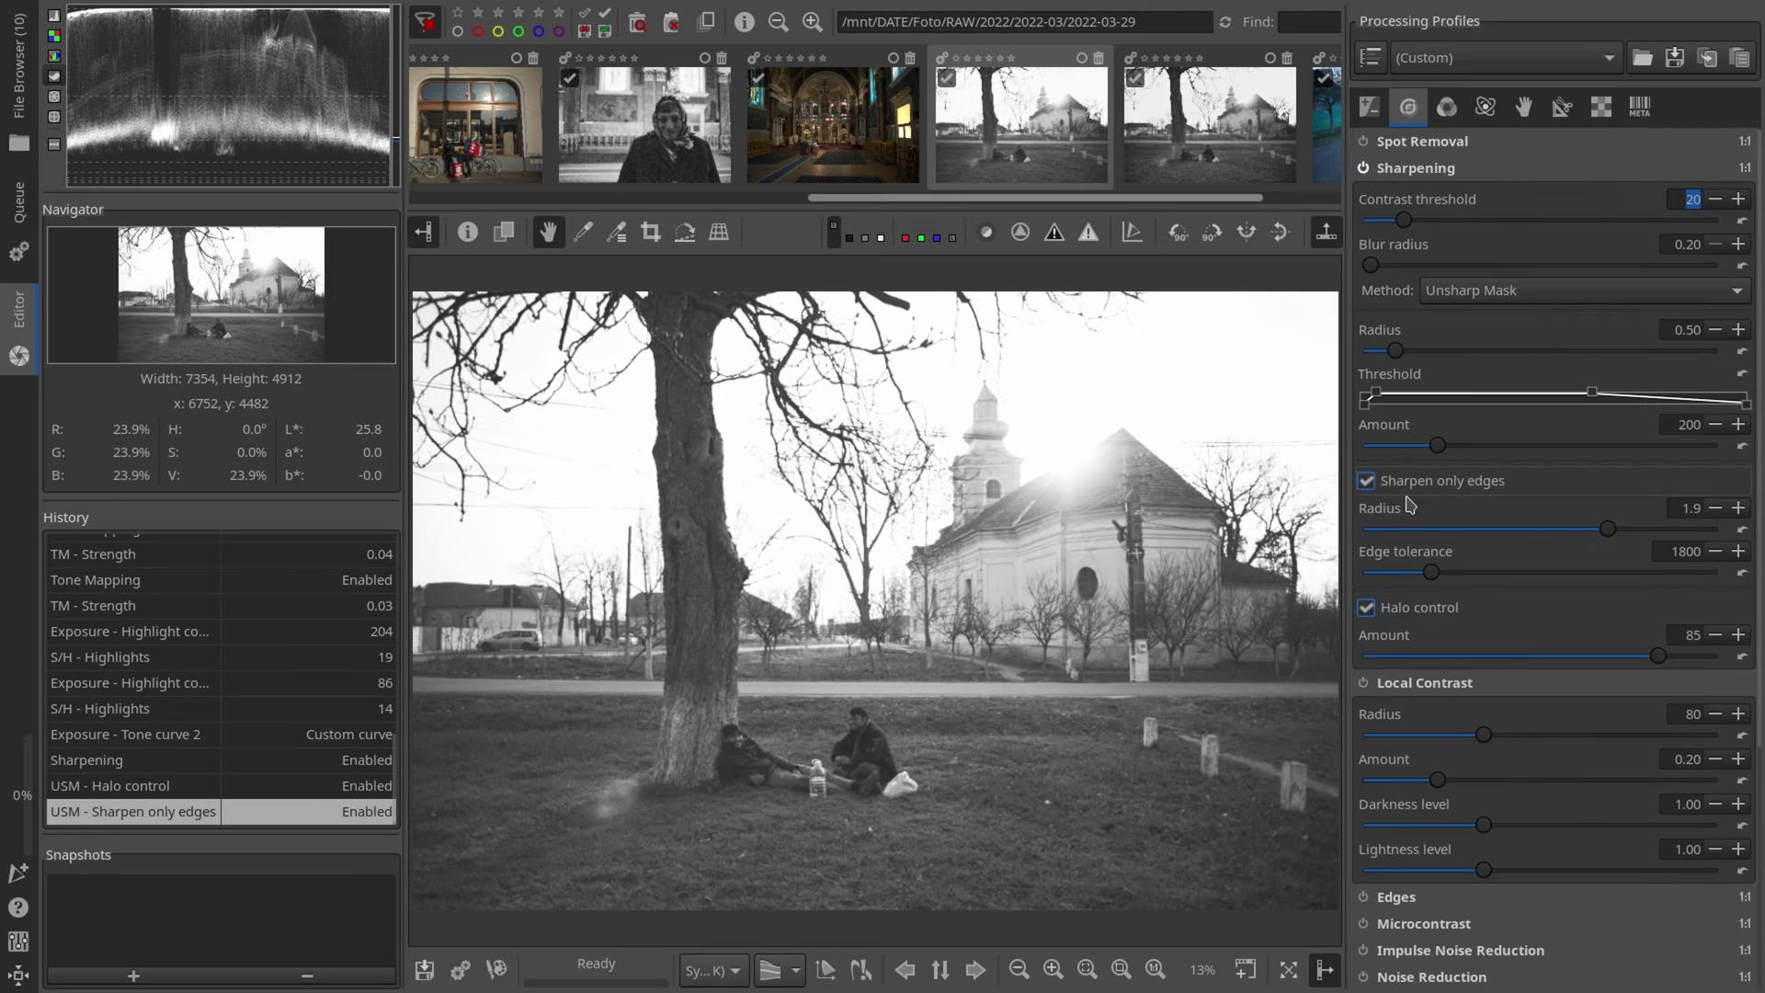
Step: Enable Local Contrast with Radius 64 and Amount 0.03
left_click(1363, 682)
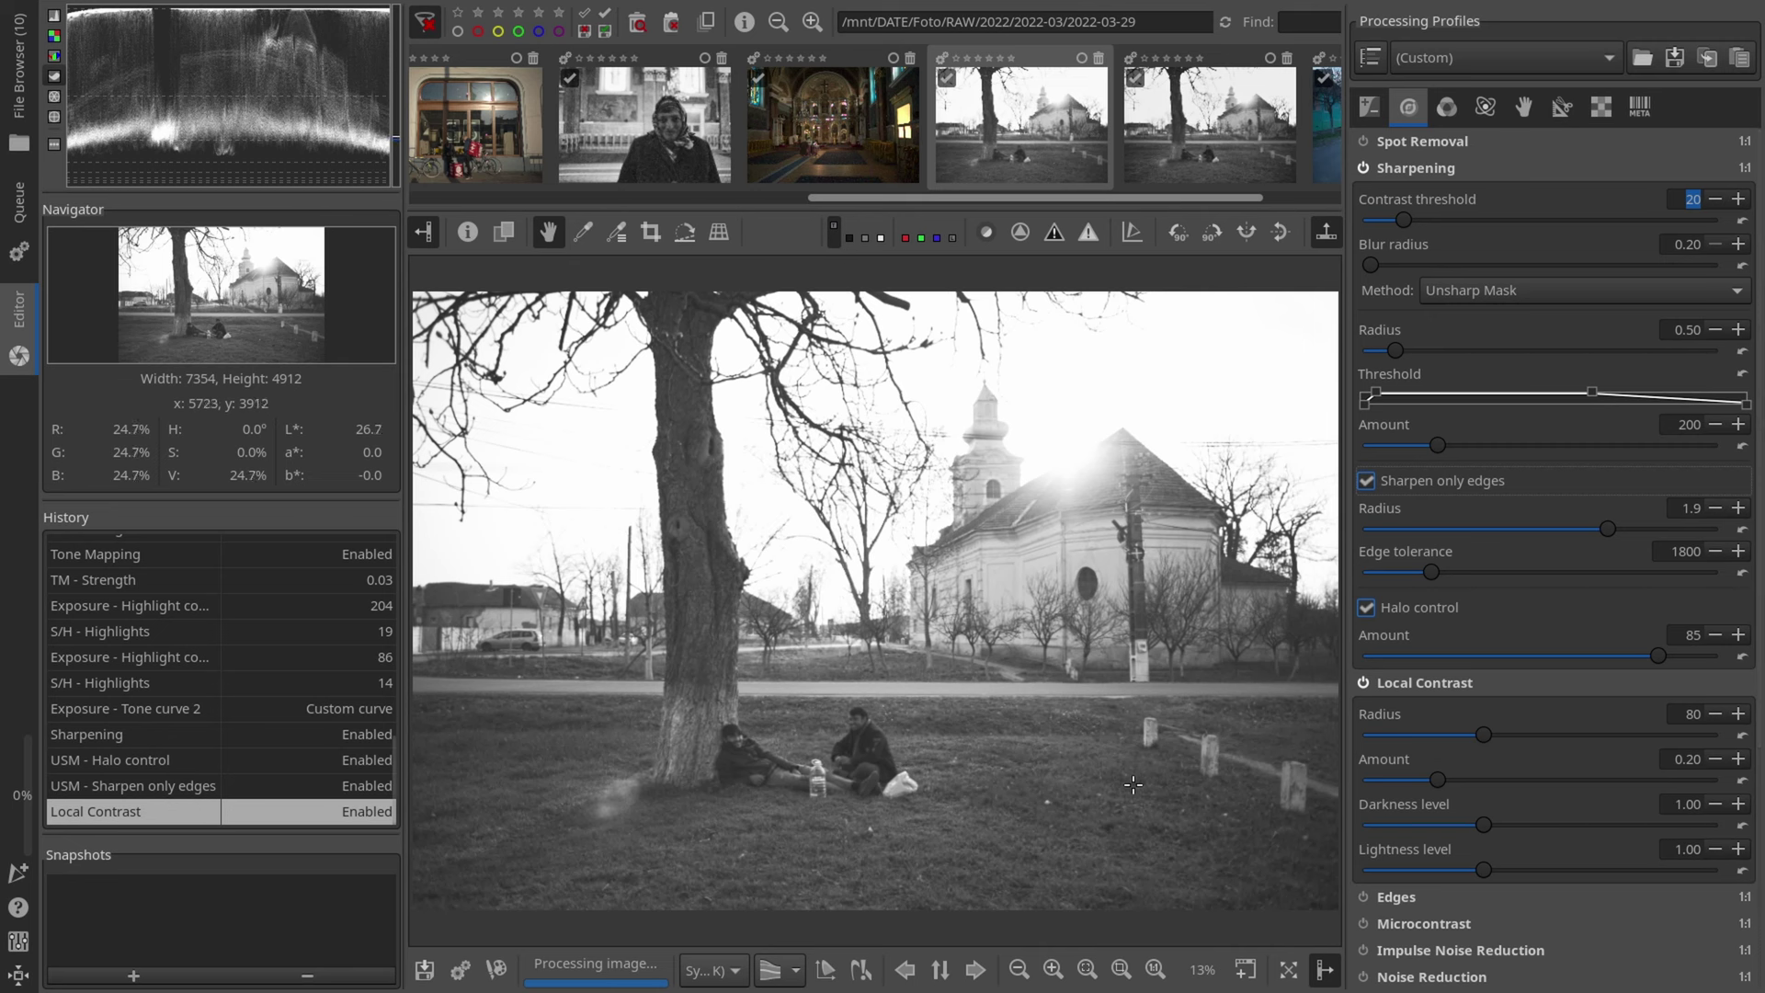
scroll(1426, 735, "down", 5)
scroll(1425, 734, "up", 9)
scroll(1425, 735, "down", 4)
scroll(1453, 781, "down", 6)
scroll(1369, 699, "down", 3)
Step: Enable Impulse Noise Reduction, Noise Reduction and Defringe
left_click(1363, 687)
left_click(1363, 714)
left_click(1363, 740)
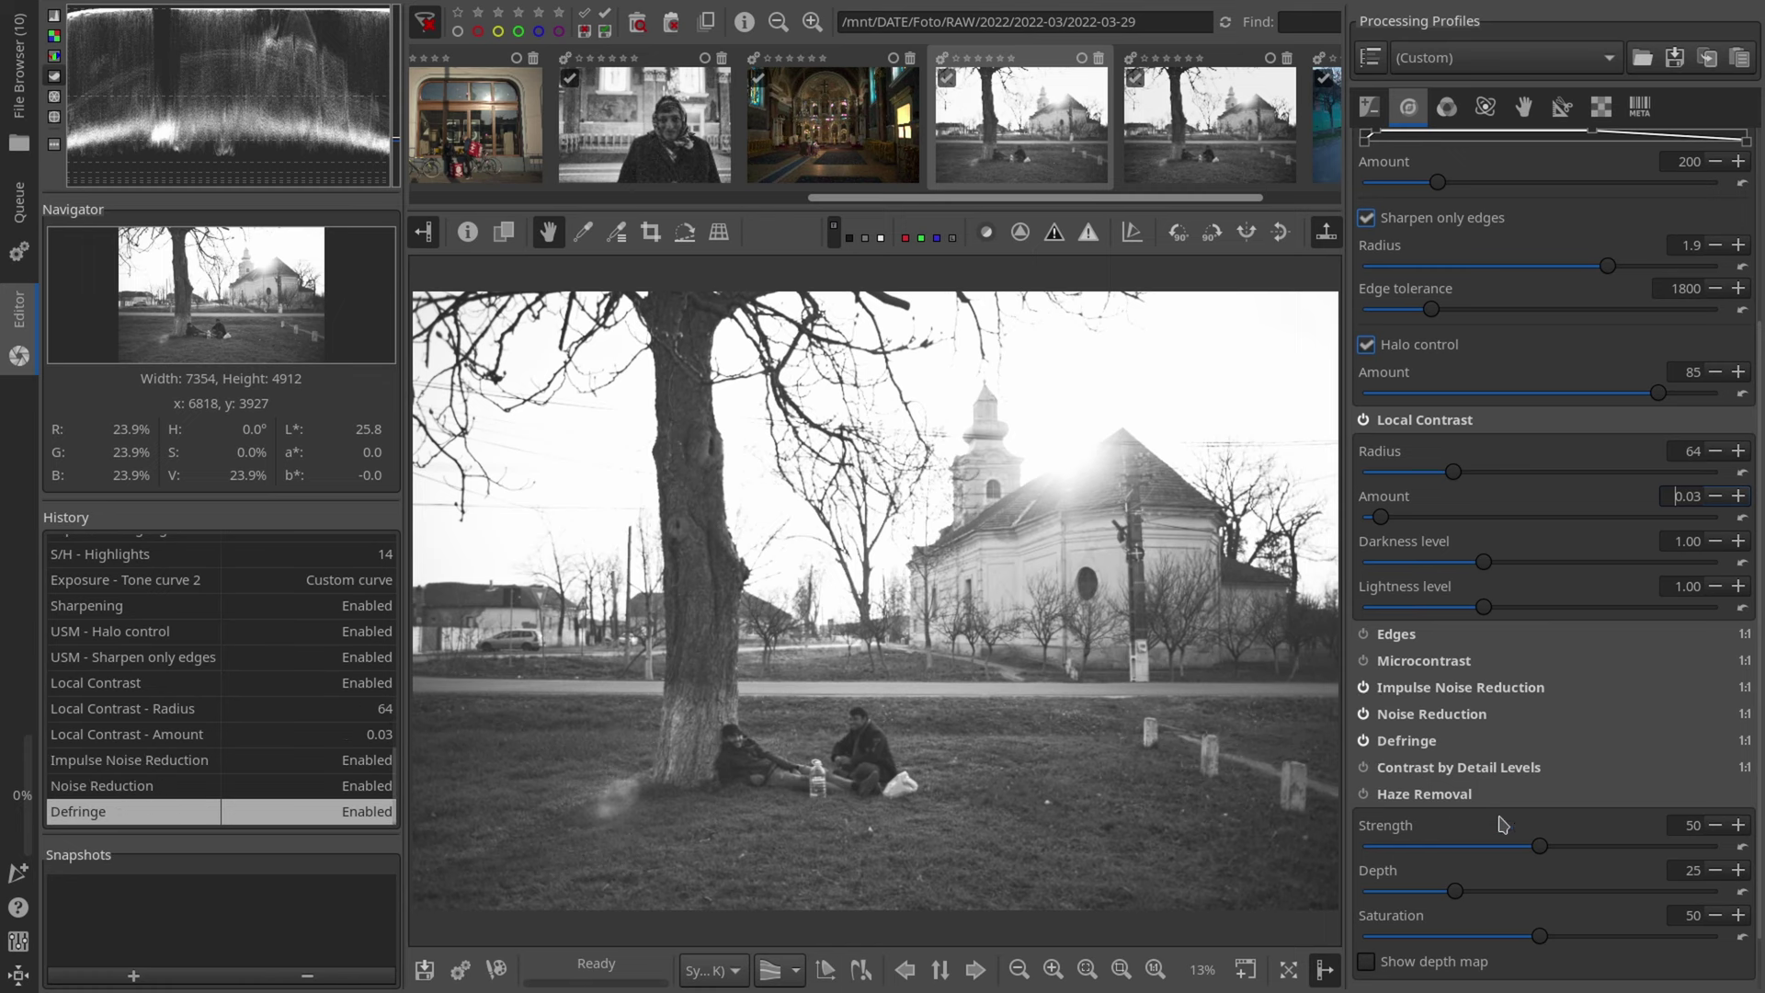
Step: Enable Soft Light among the colour tools with Strength 12
left_click(1446, 106)
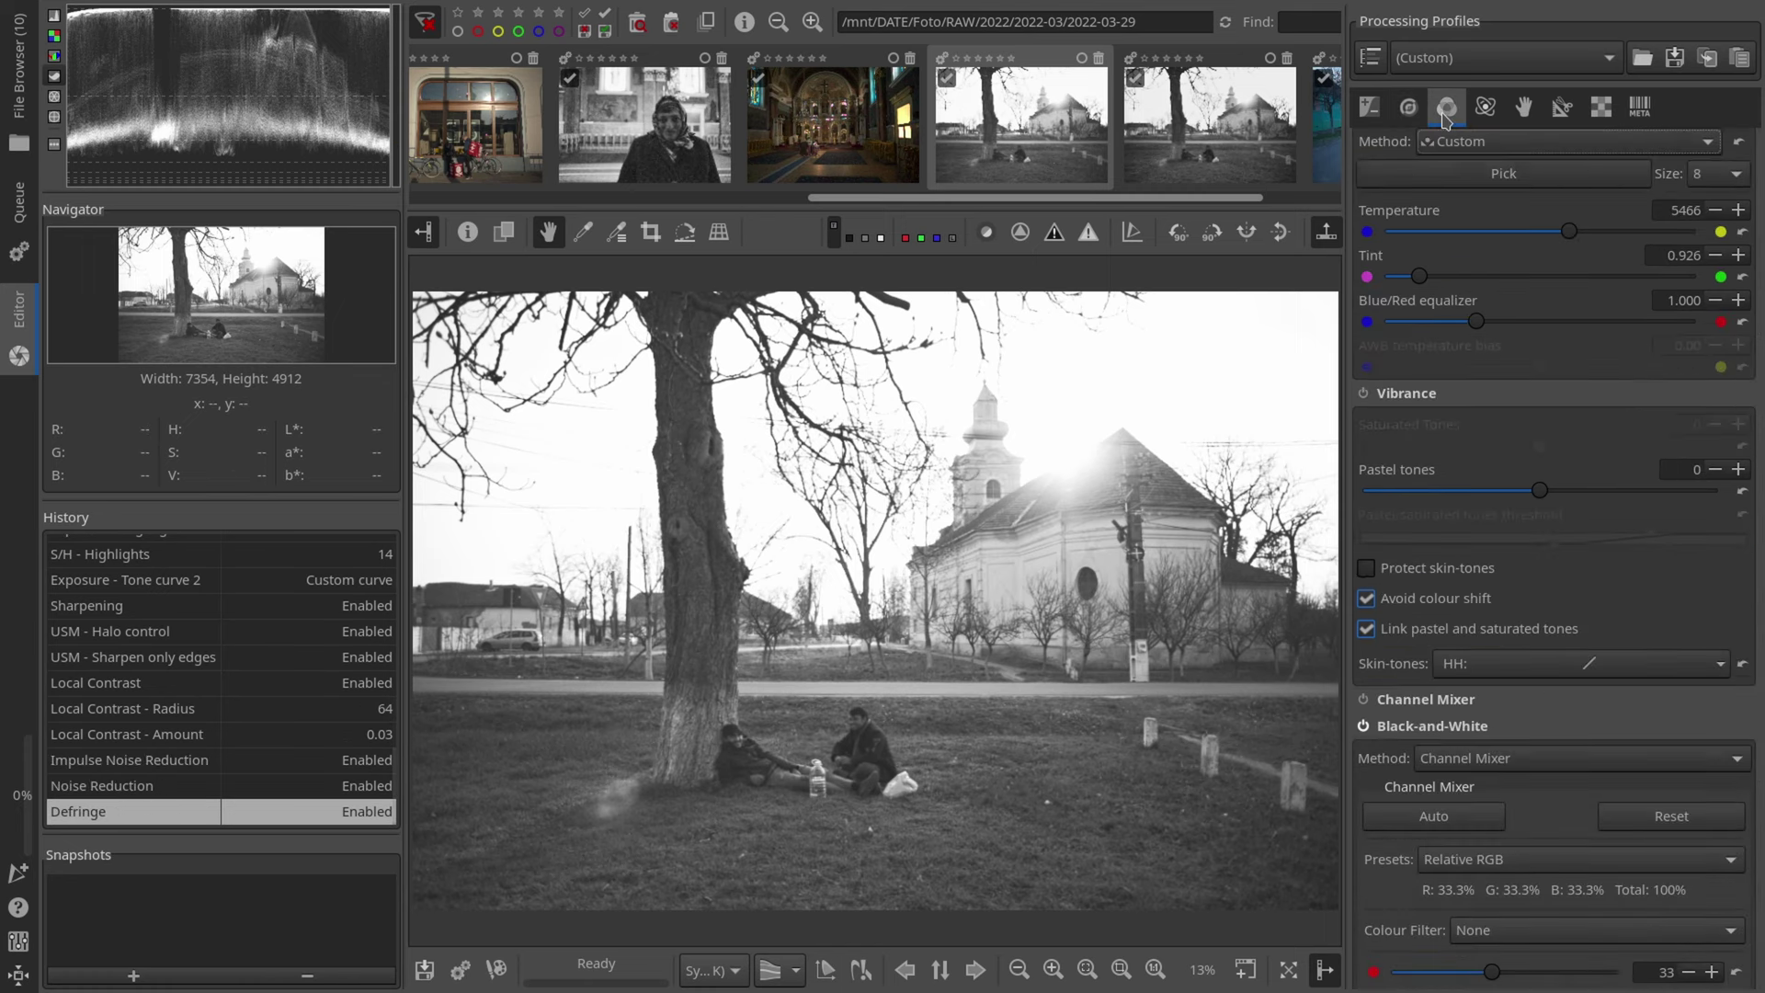
scroll(1560, 416, "down", 10)
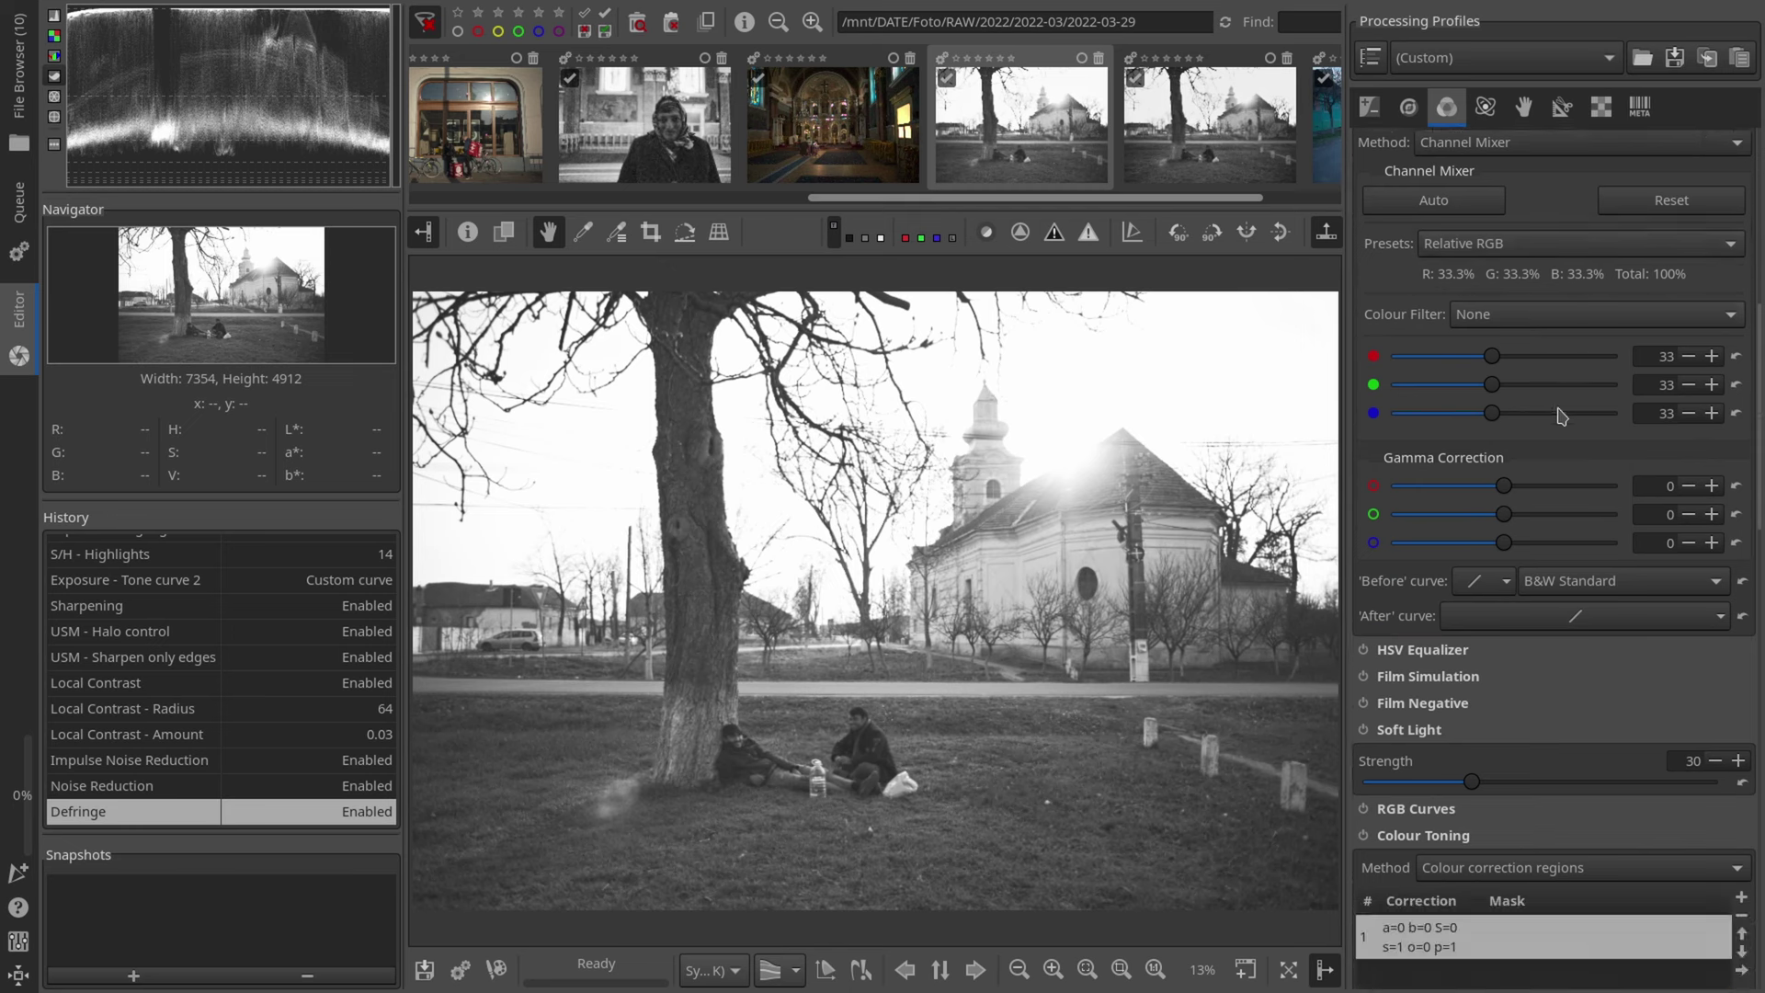
left_click_drag(1471, 429, 1409, 422)
left_click(1364, 384)
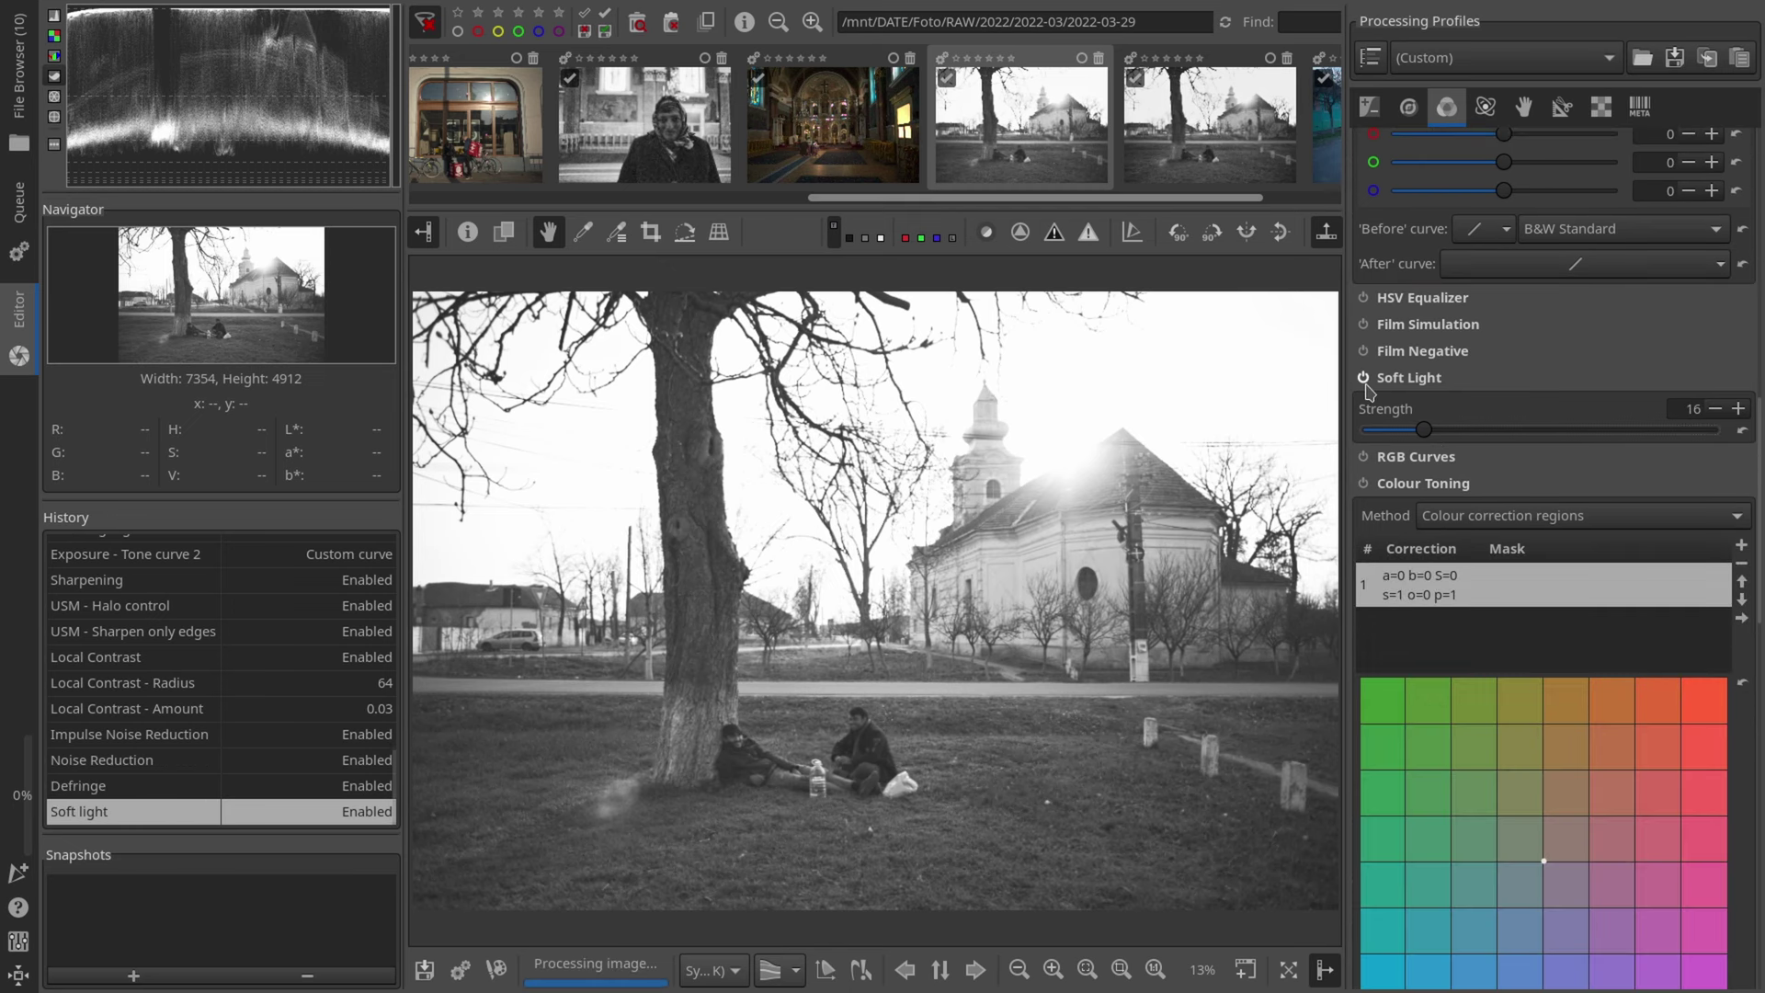
scroll(1413, 437, "down", 2)
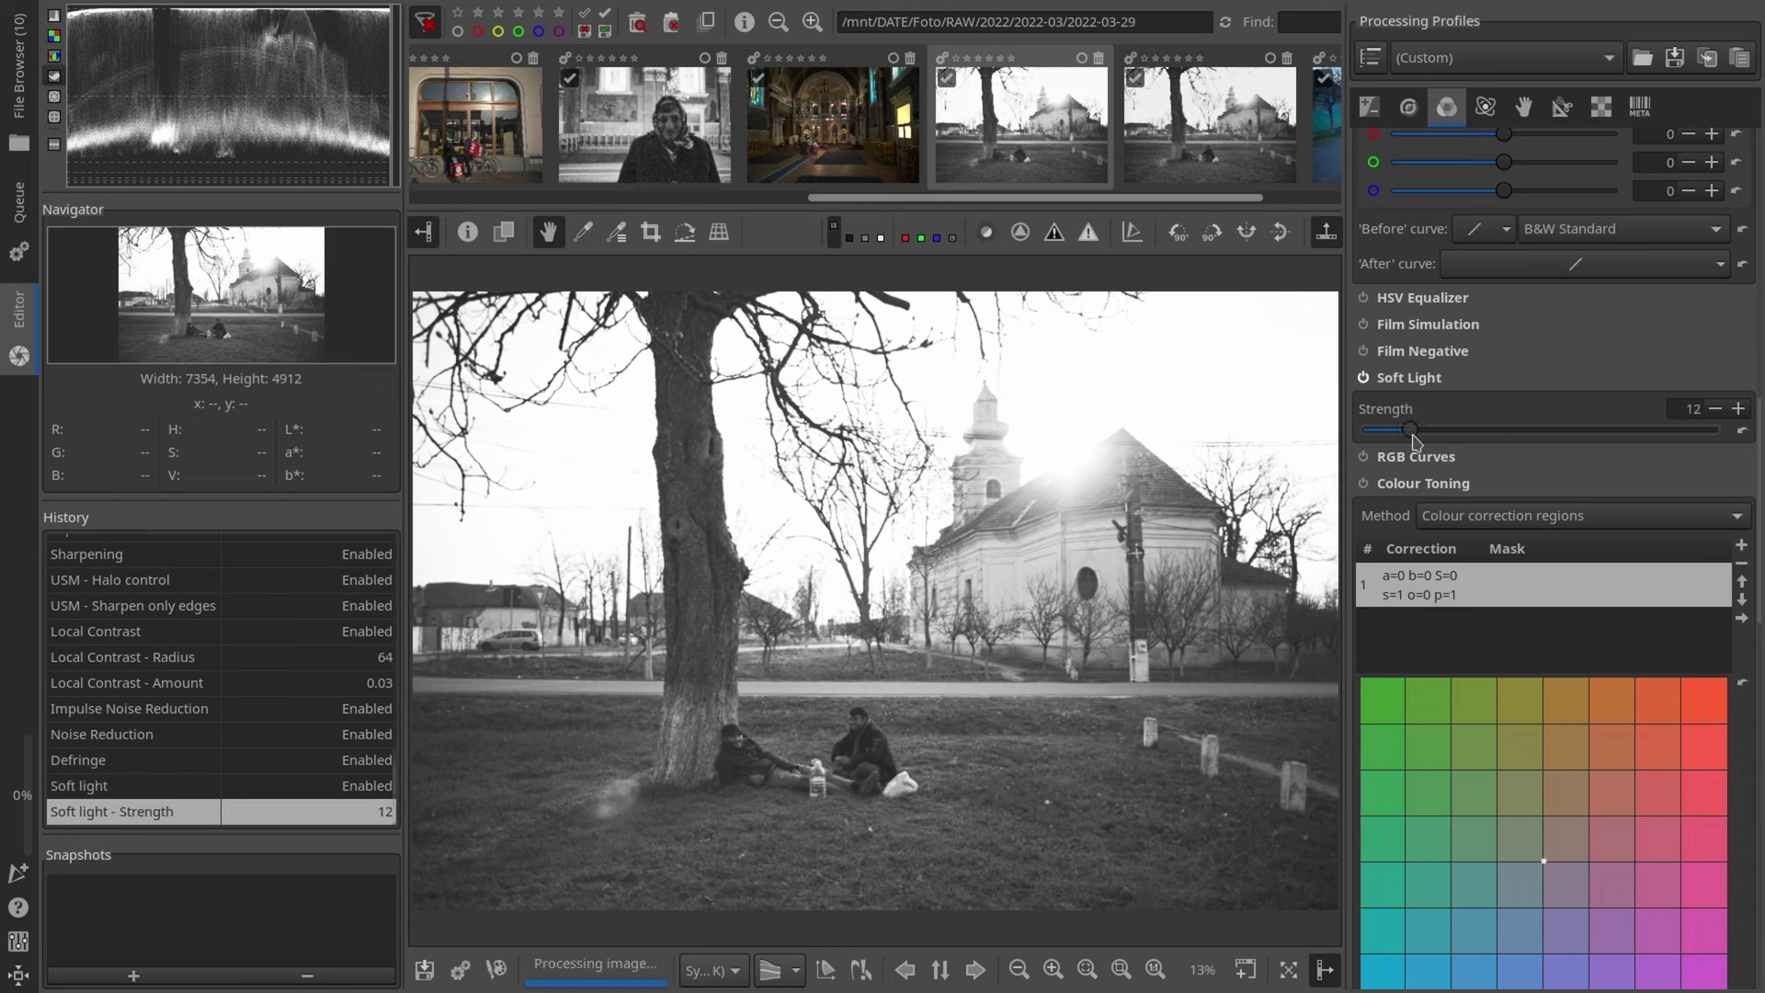
Step: Check the photo for clipped shadows and highlights
left_click(1058, 241)
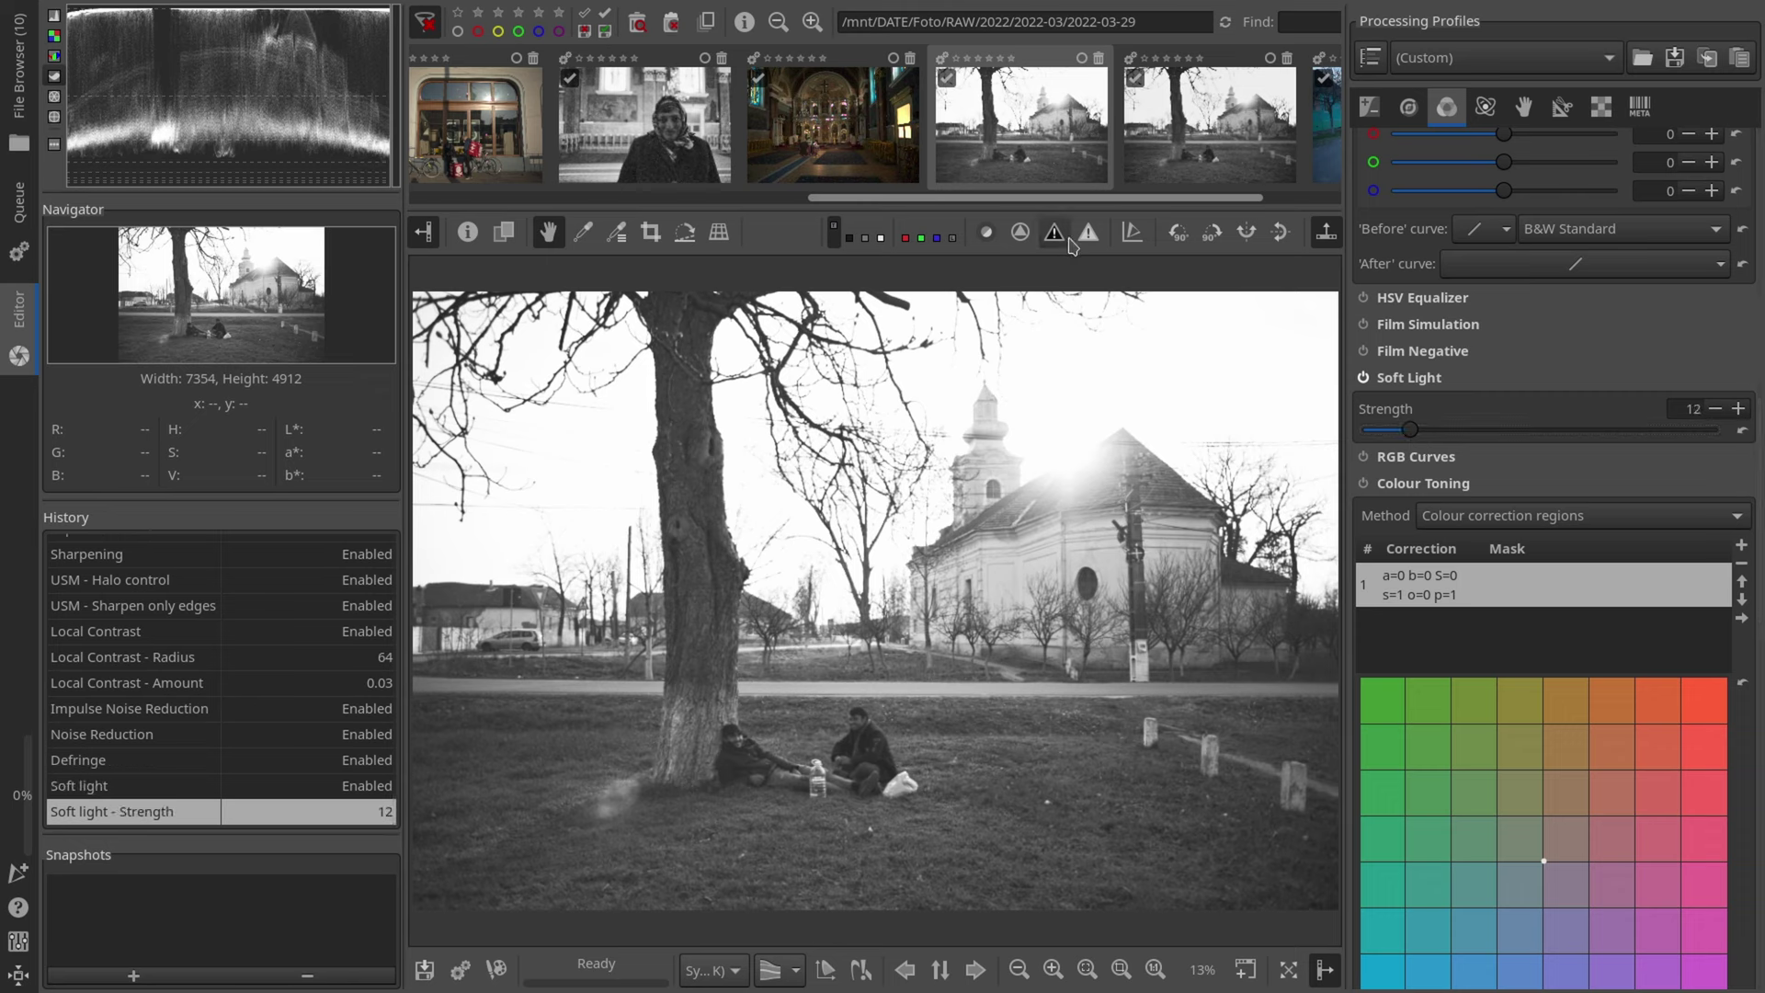
left_click(1089, 241)
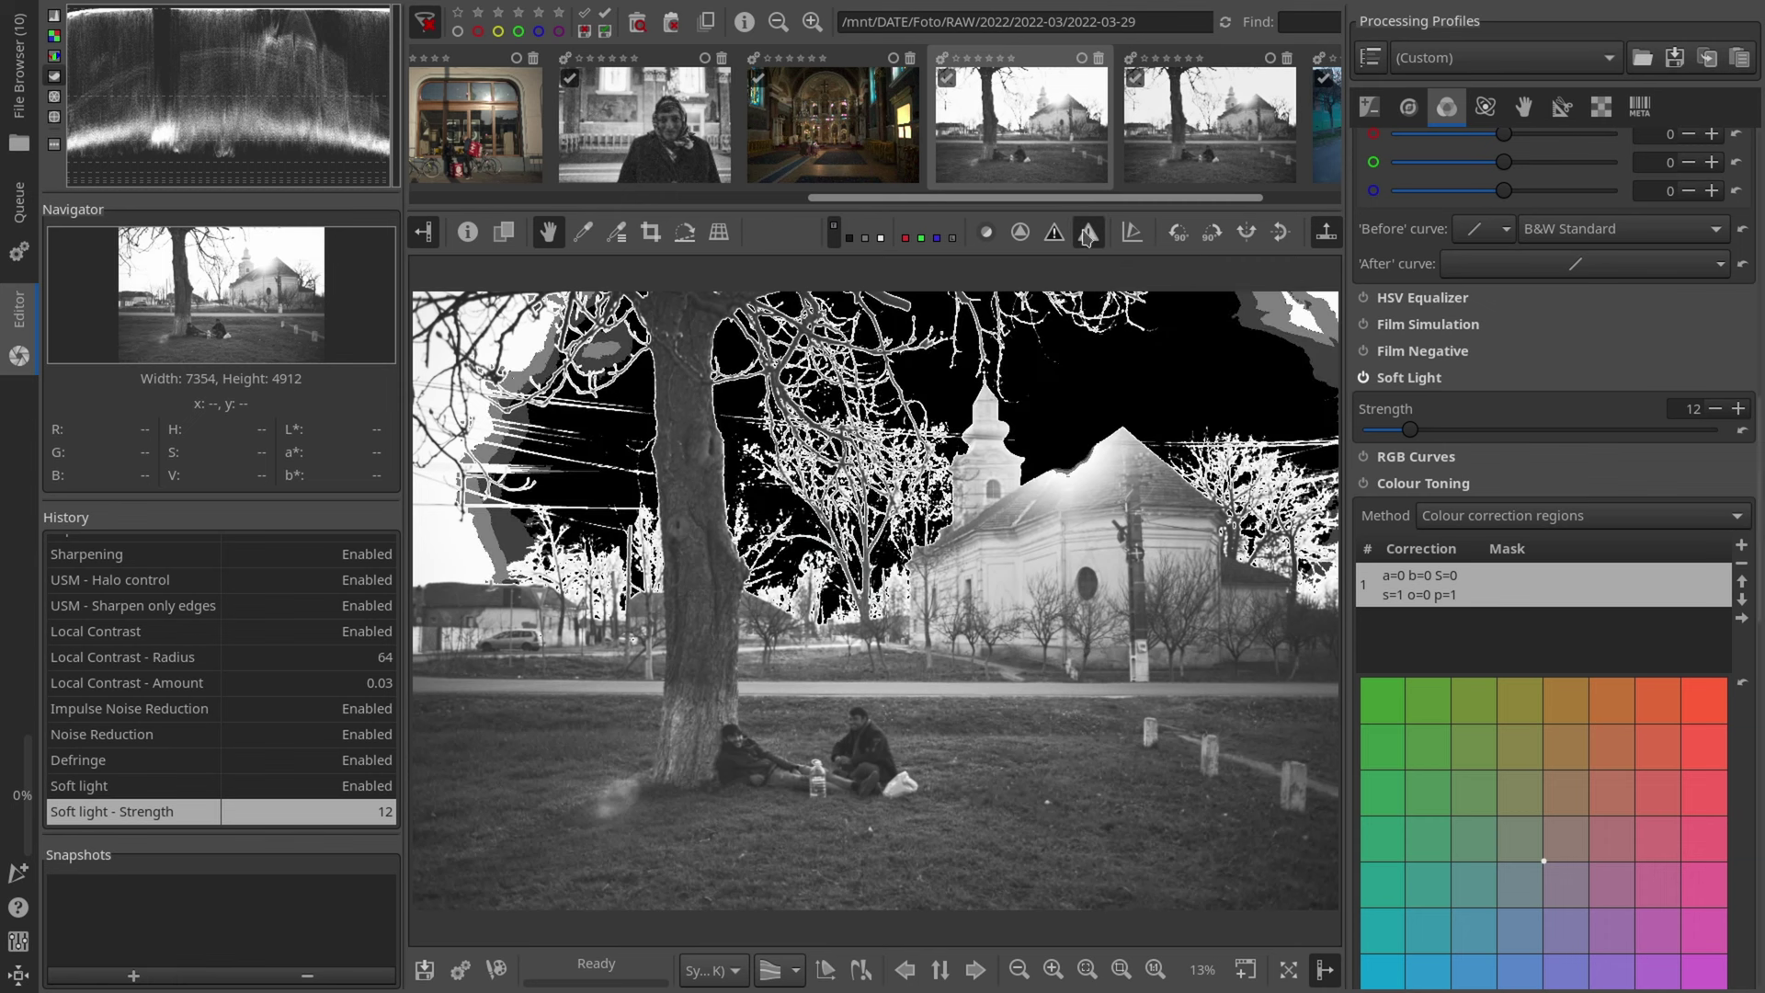
left_click(1083, 241)
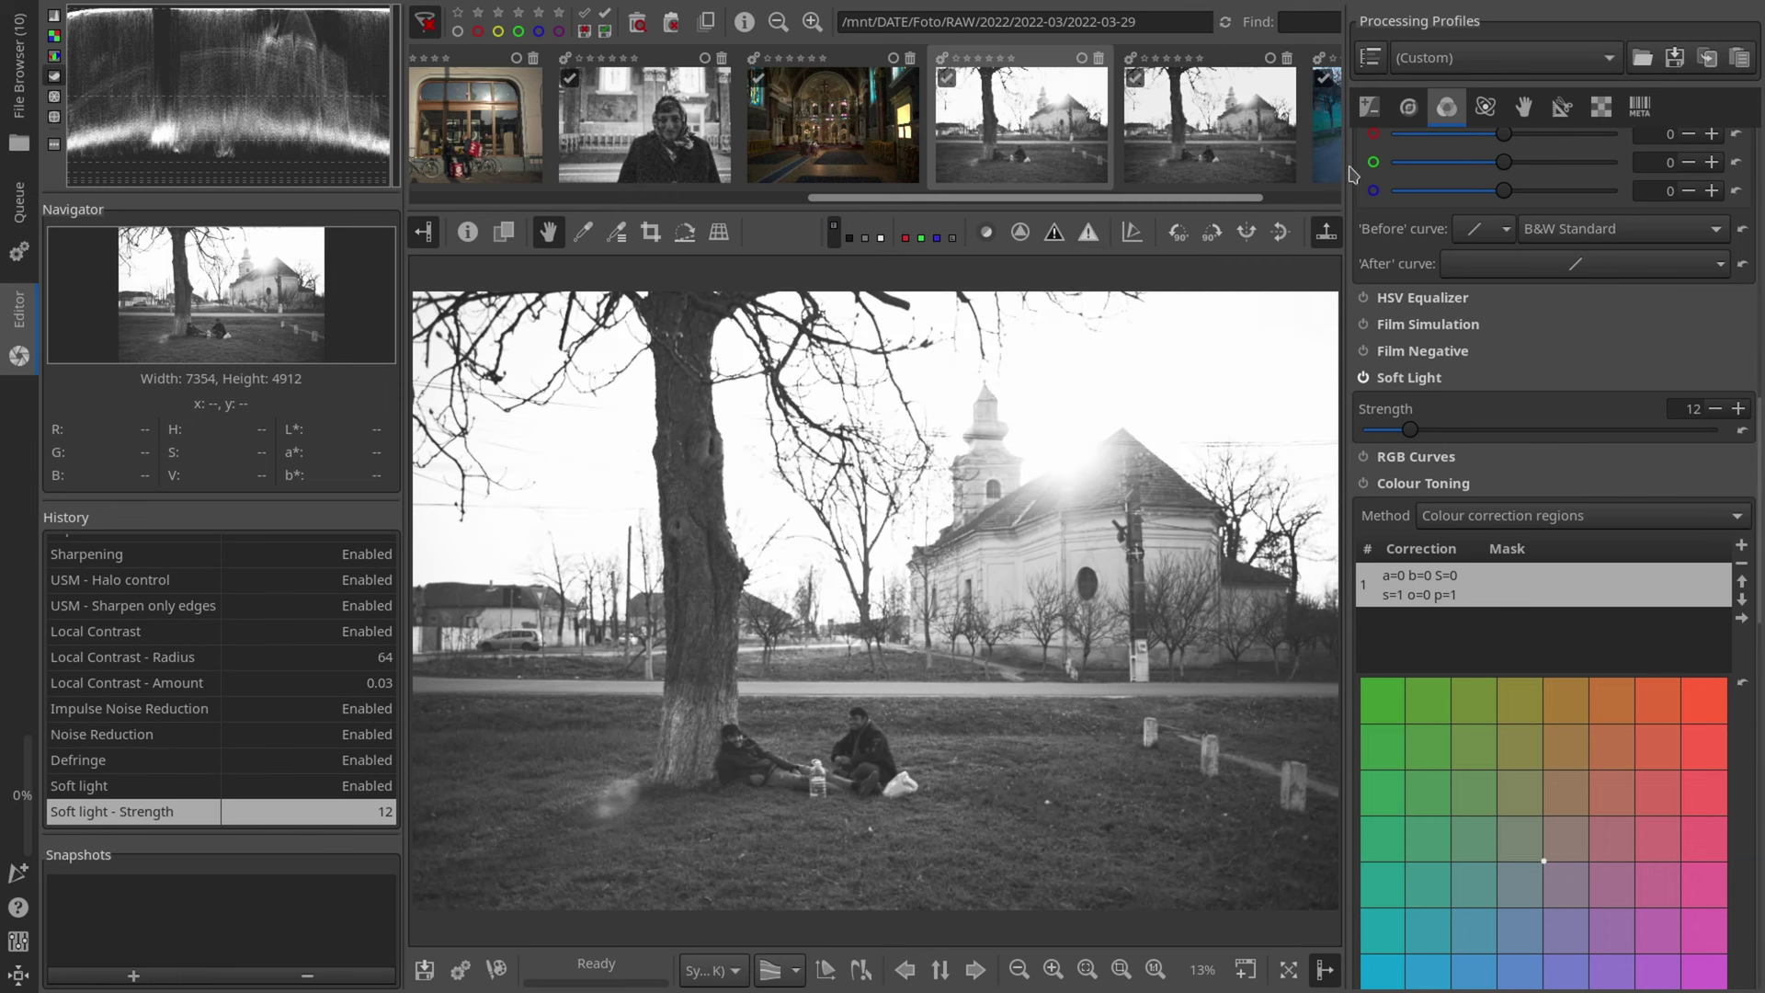
Step: Set the exposure Highlight compression to 106, check the branches against the sky, and send the photo to GIMP
left_click(1374, 116)
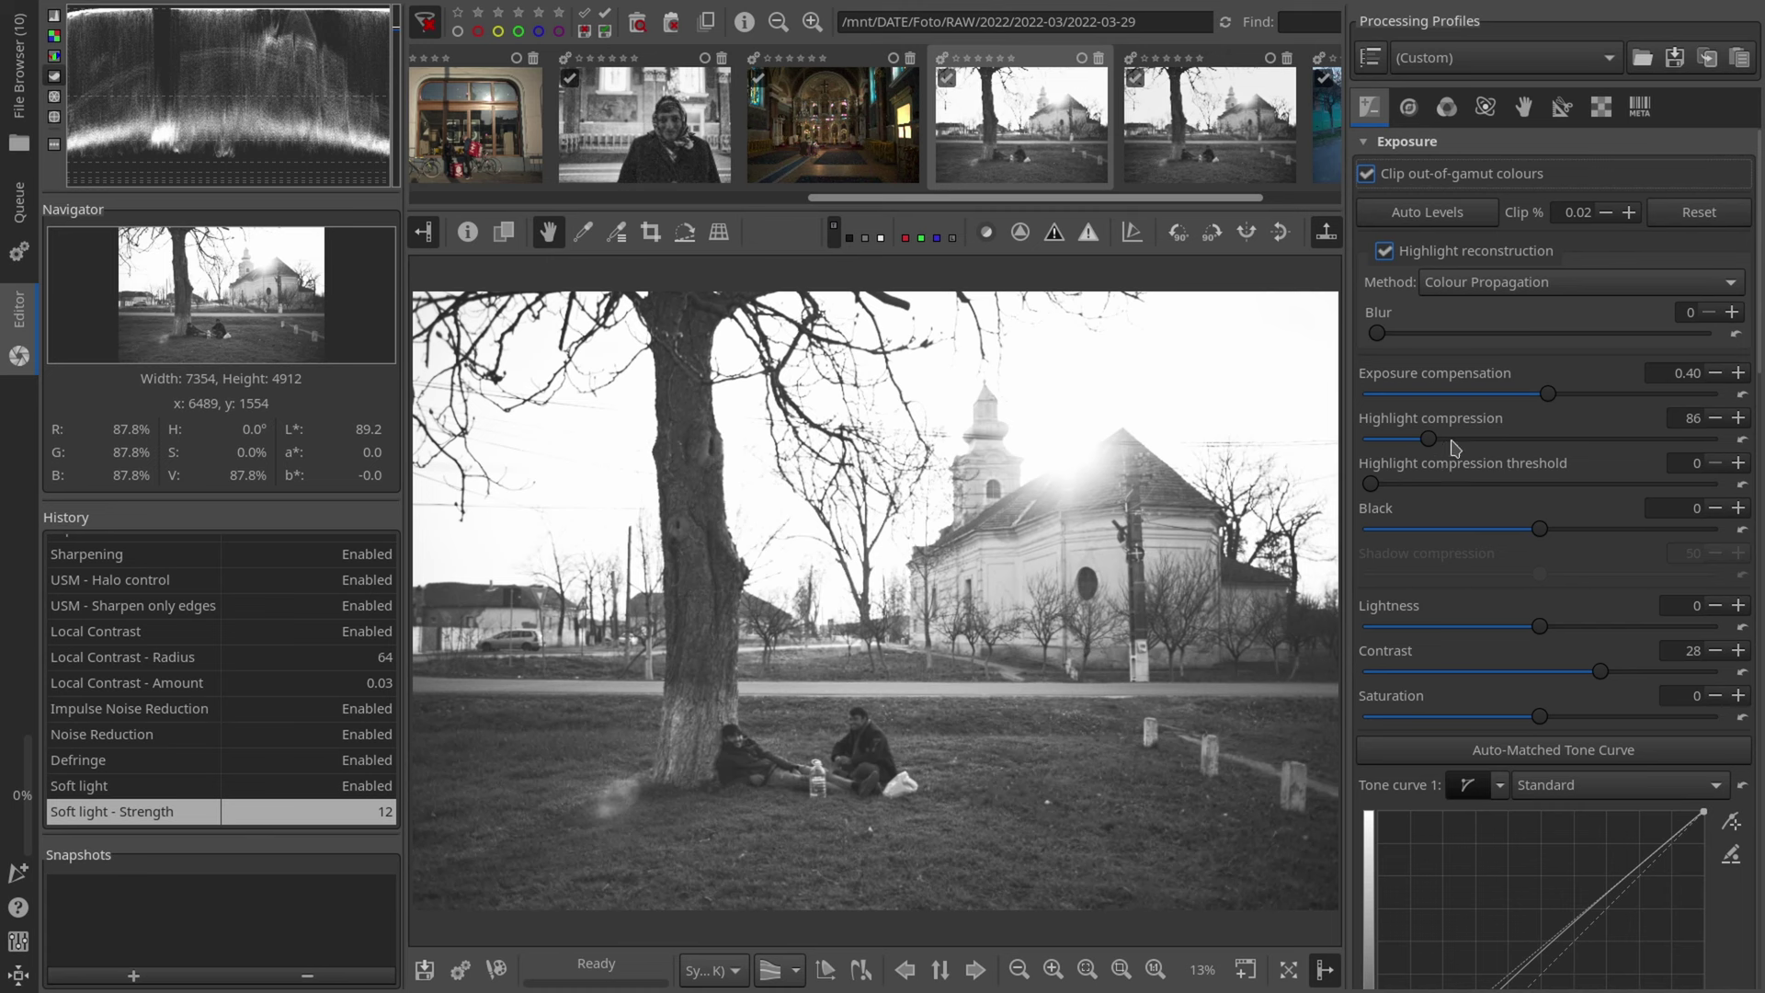
scroll(1454, 447, "up", 5)
scroll(883, 432, "up", 5)
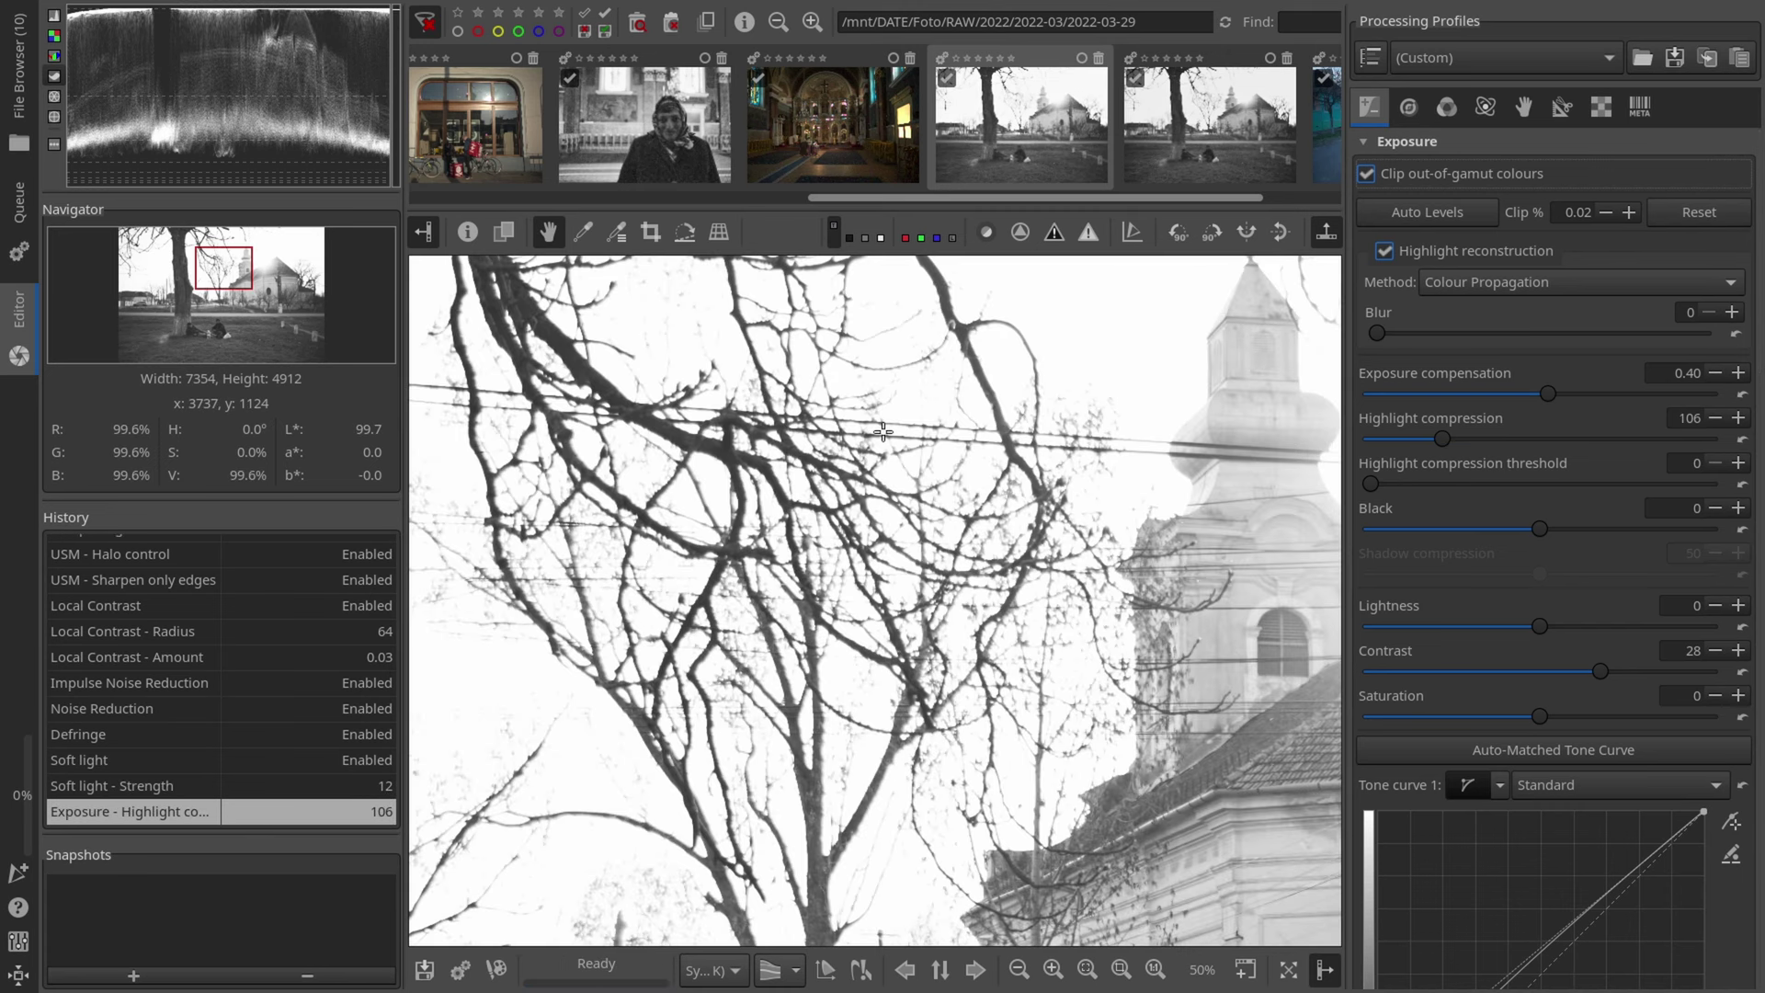
key("f")
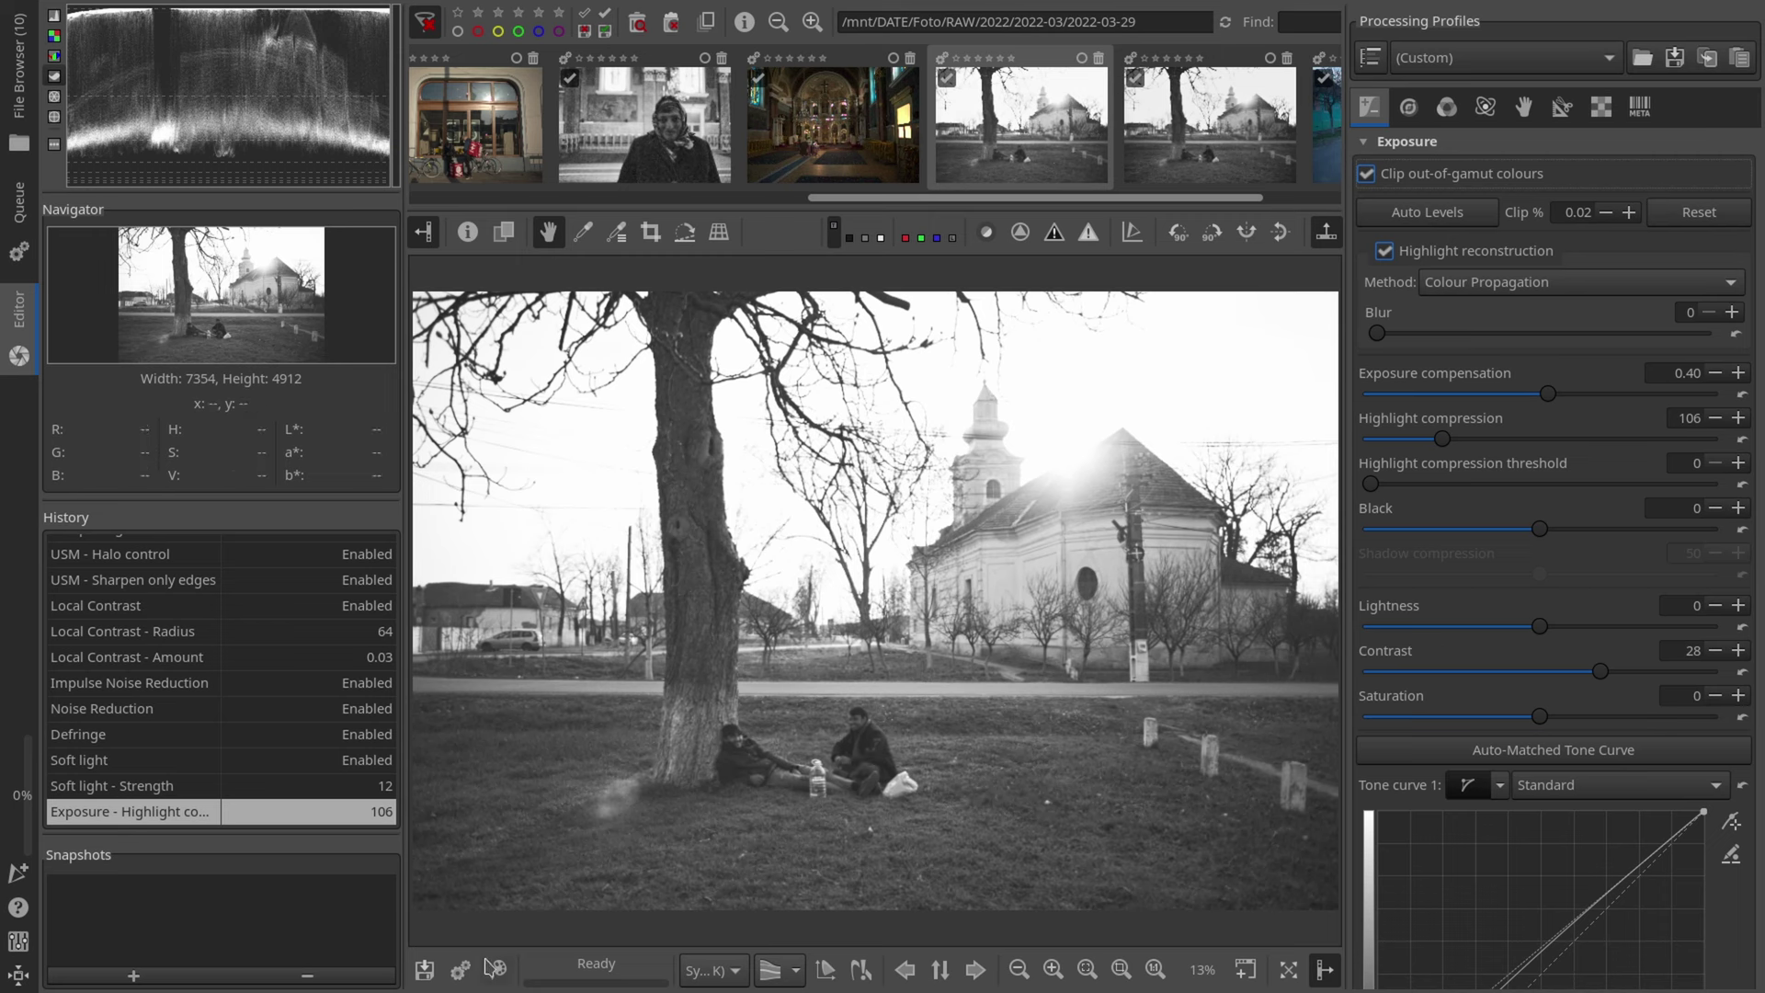
left_click(496, 969)
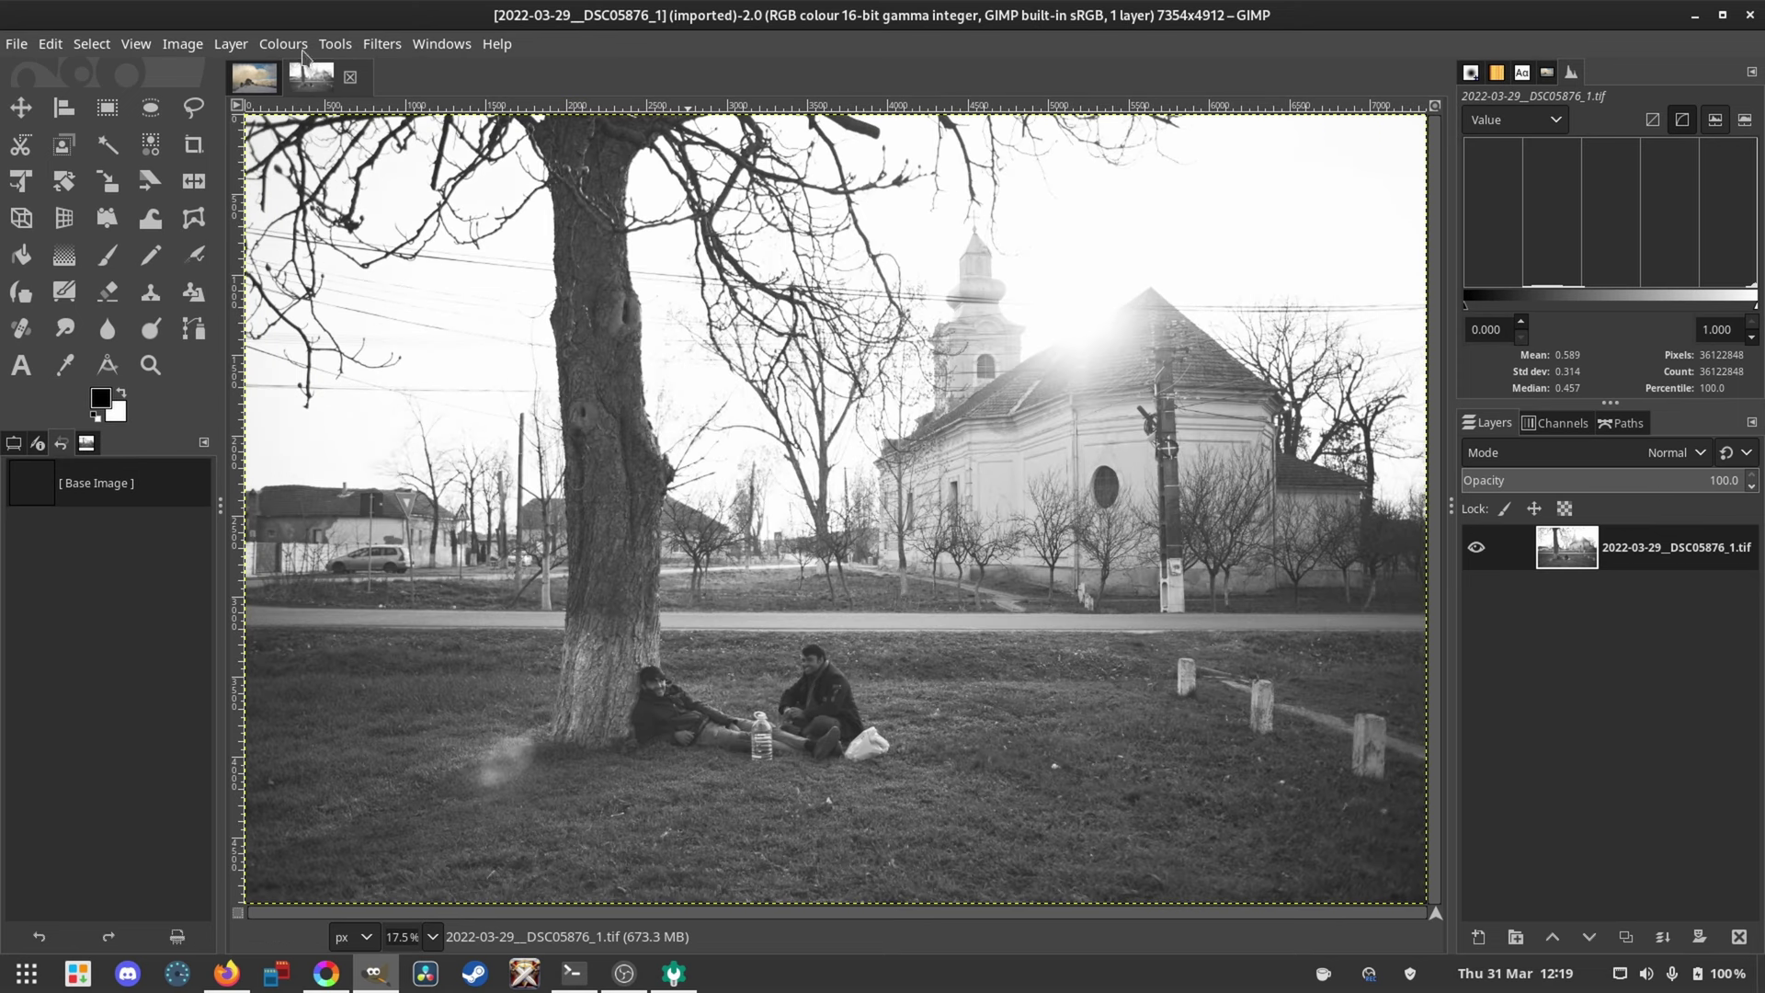
Step: Deepen the shadows with a Value curve whose black point is at input 11.28, output 0.39 and whose middle point is at 34.62, 33.59
left_click(304, 51)
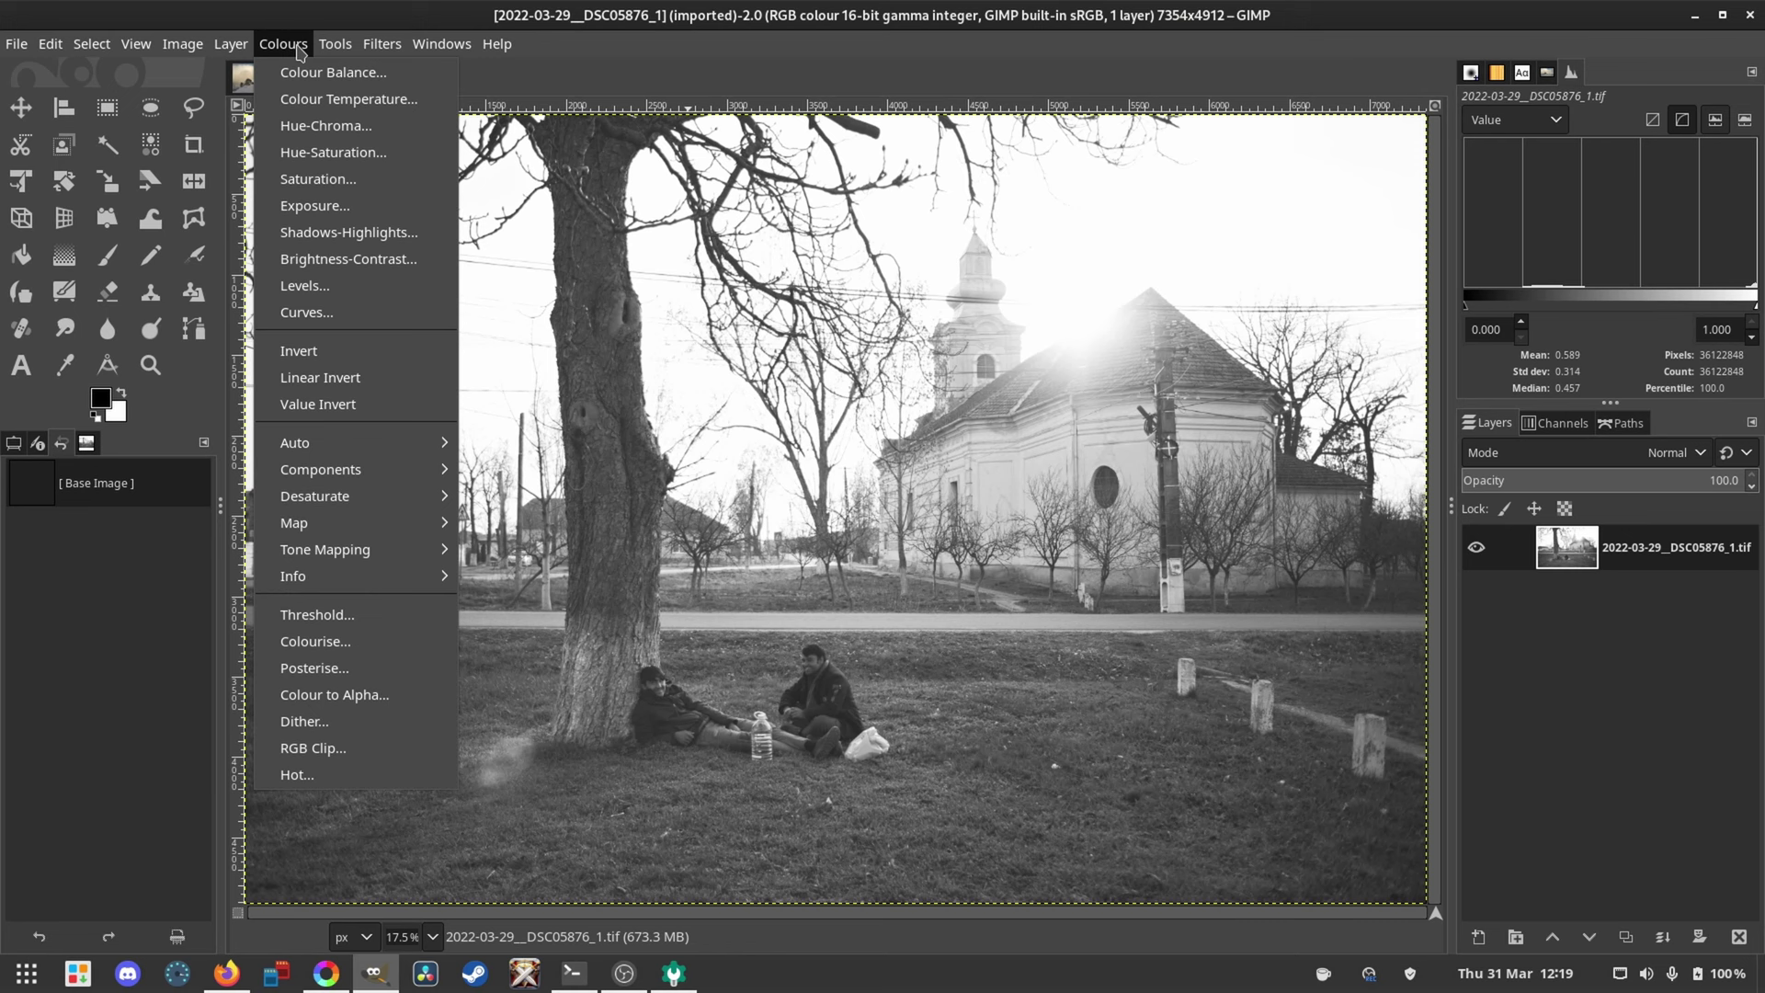
left_click(345, 293)
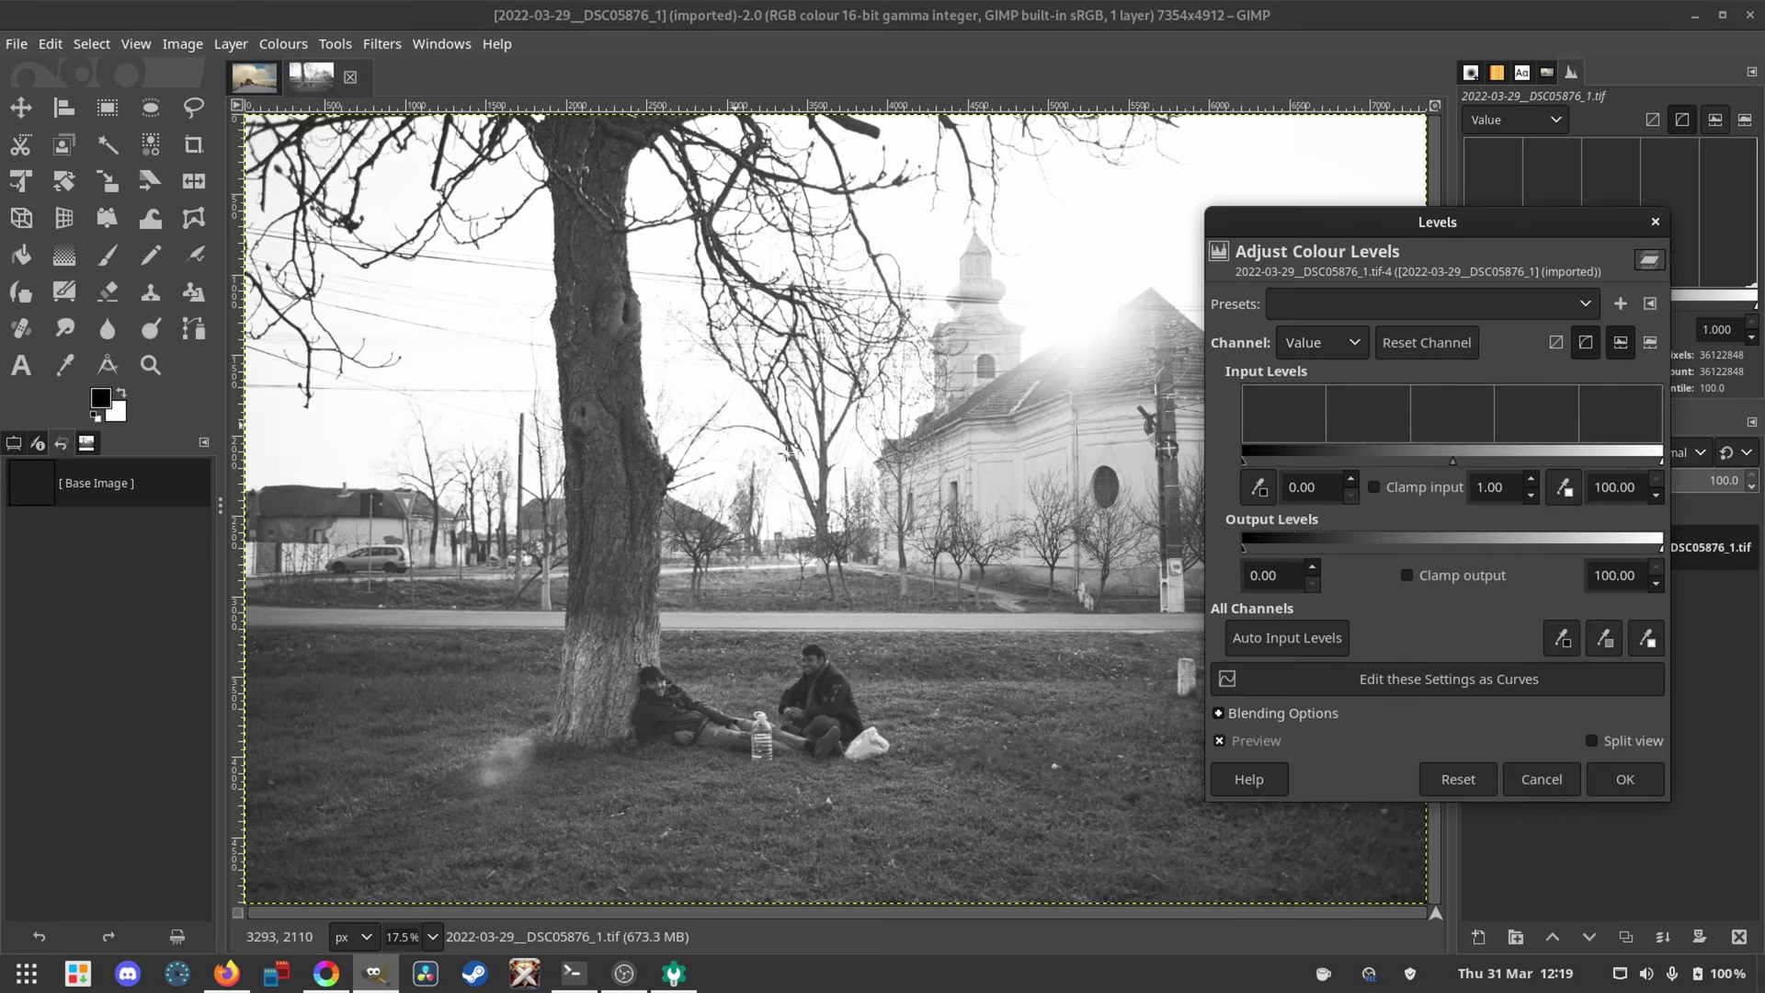
left_click(1401, 690)
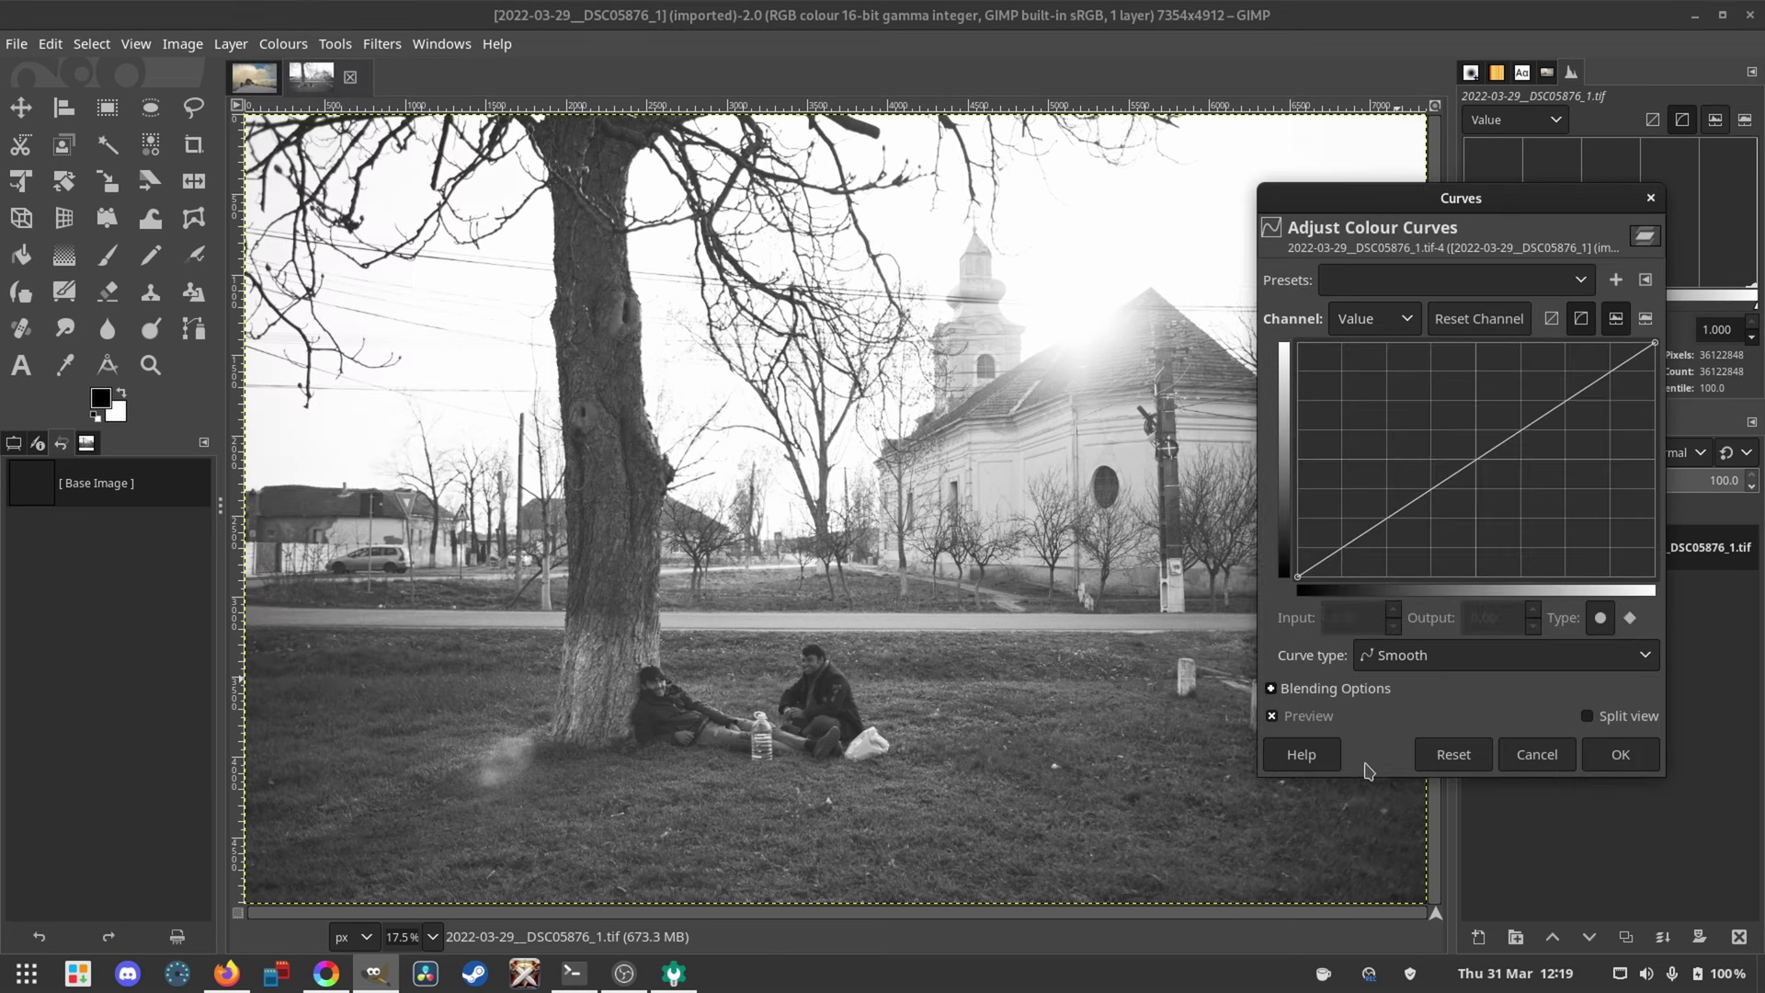
left_click(1294, 576)
left_click_drag(1294, 577, 1355, 615)
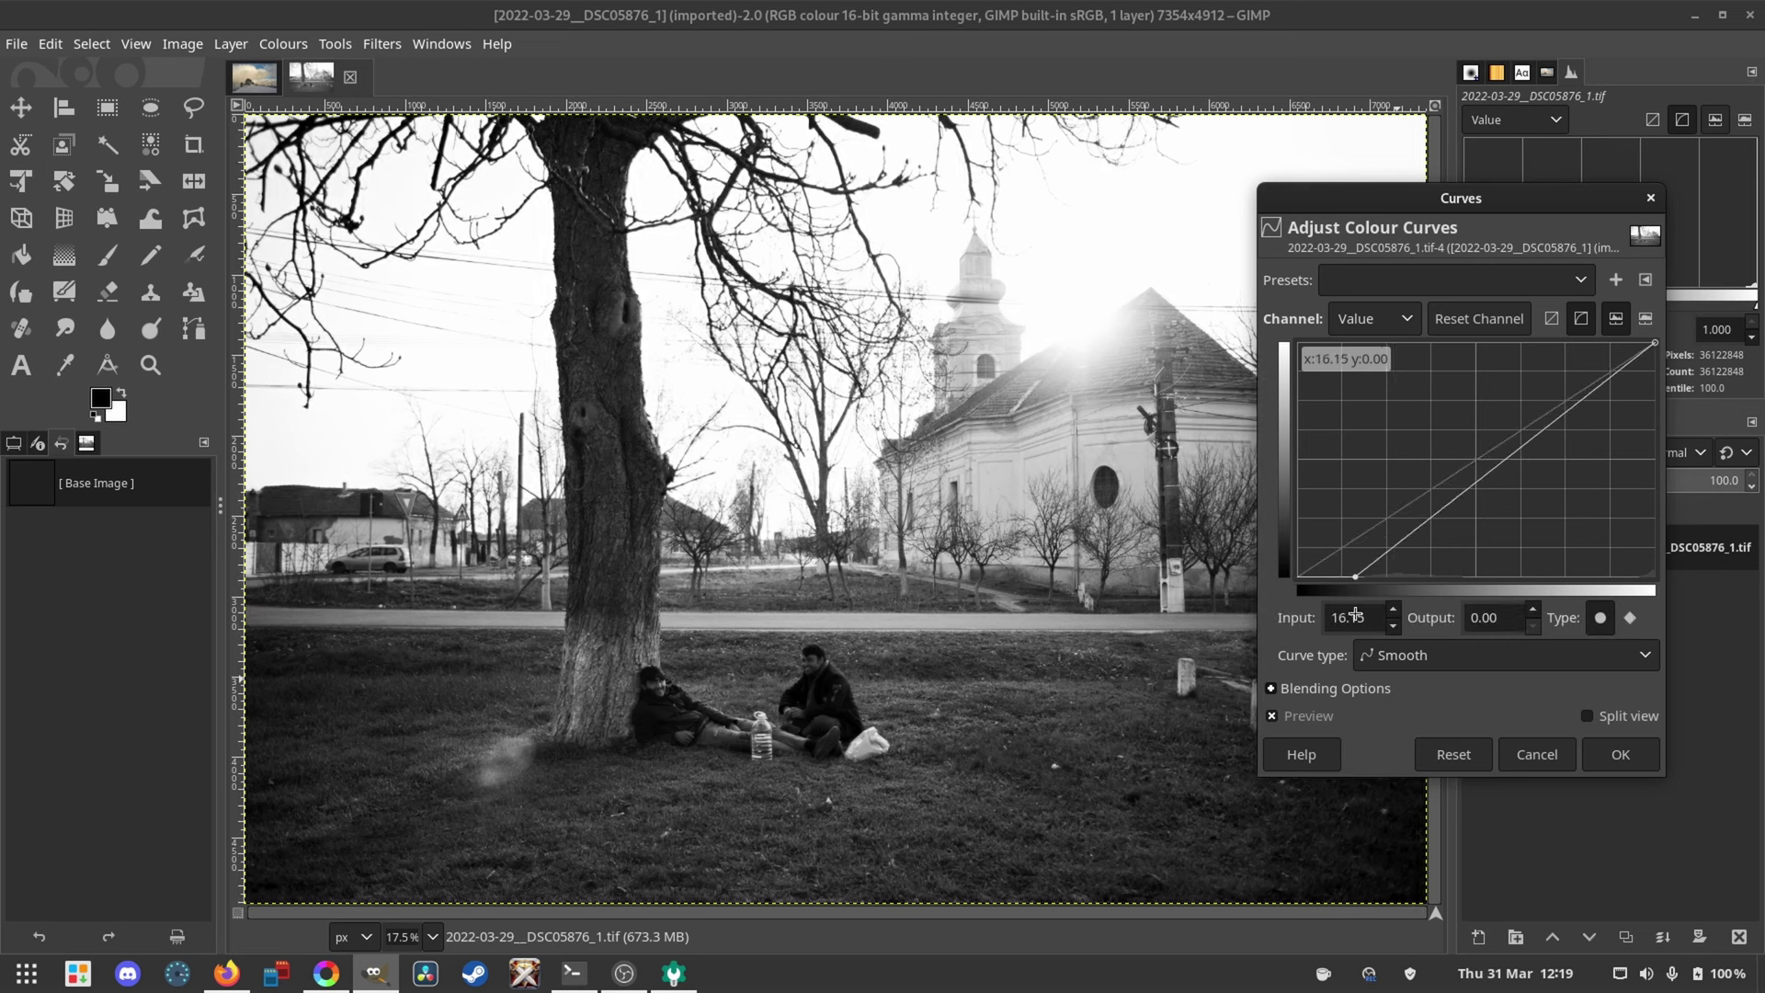
left_click_drag(1406, 537, 1421, 498)
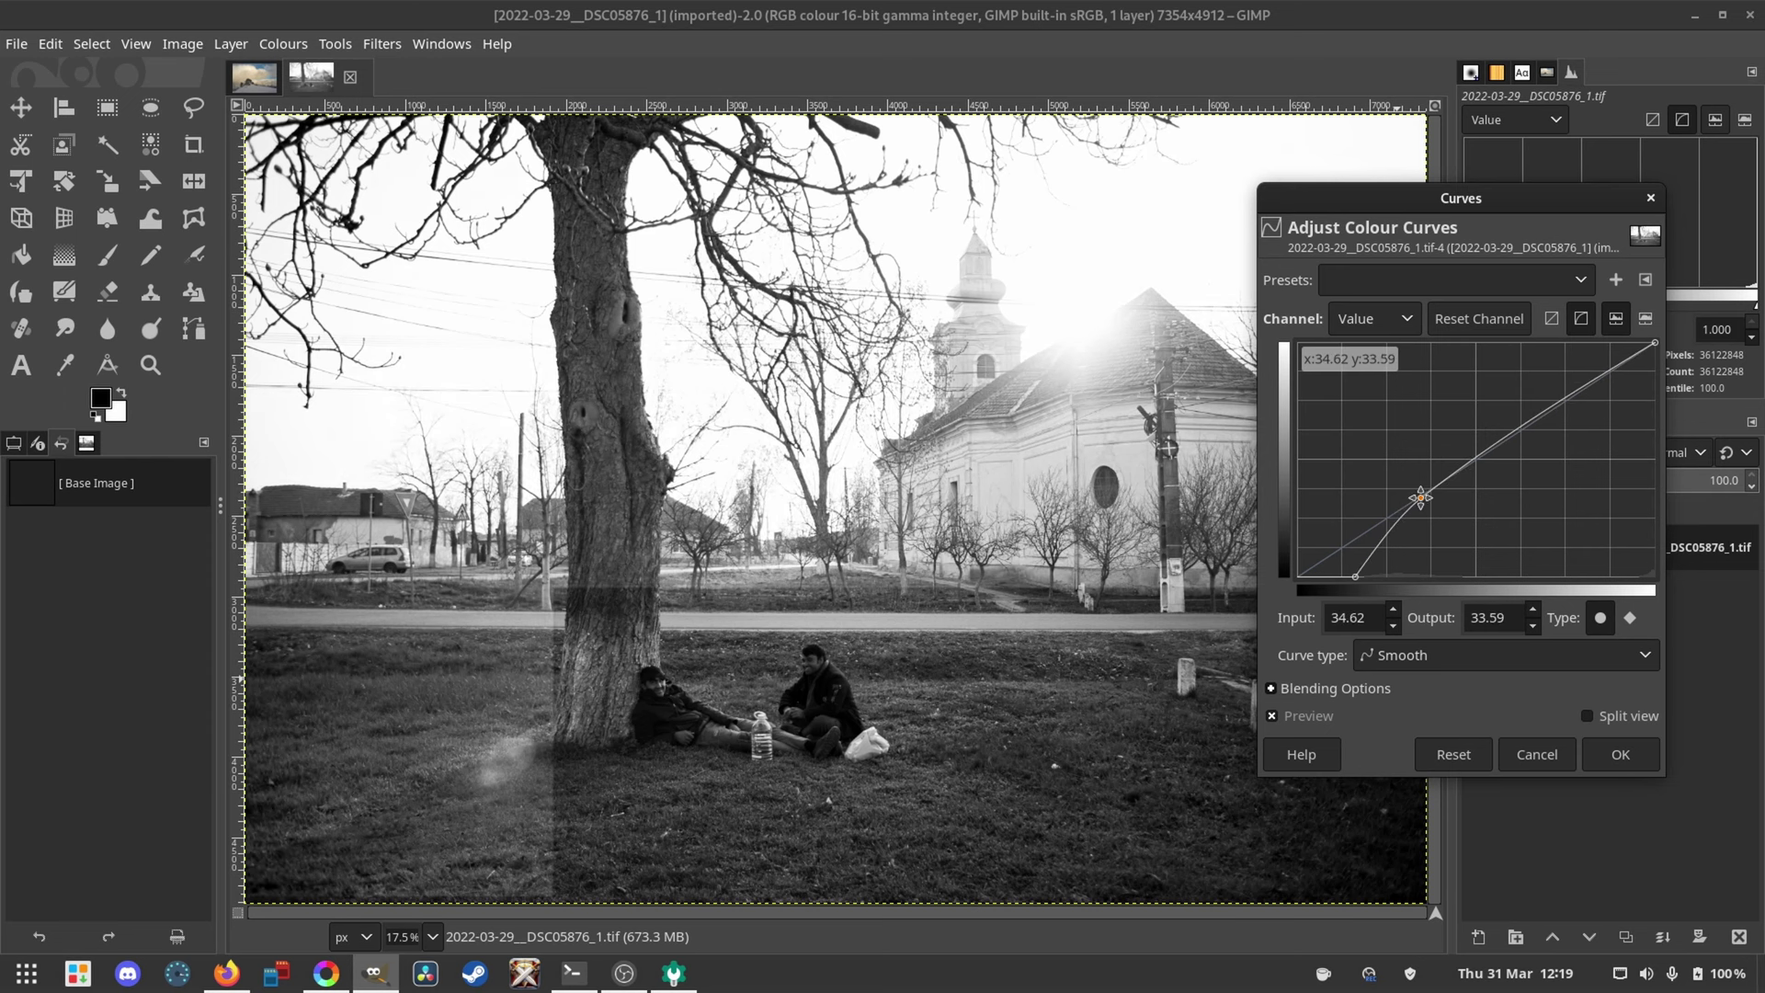
left_click_drag(1356, 576, 1346, 581)
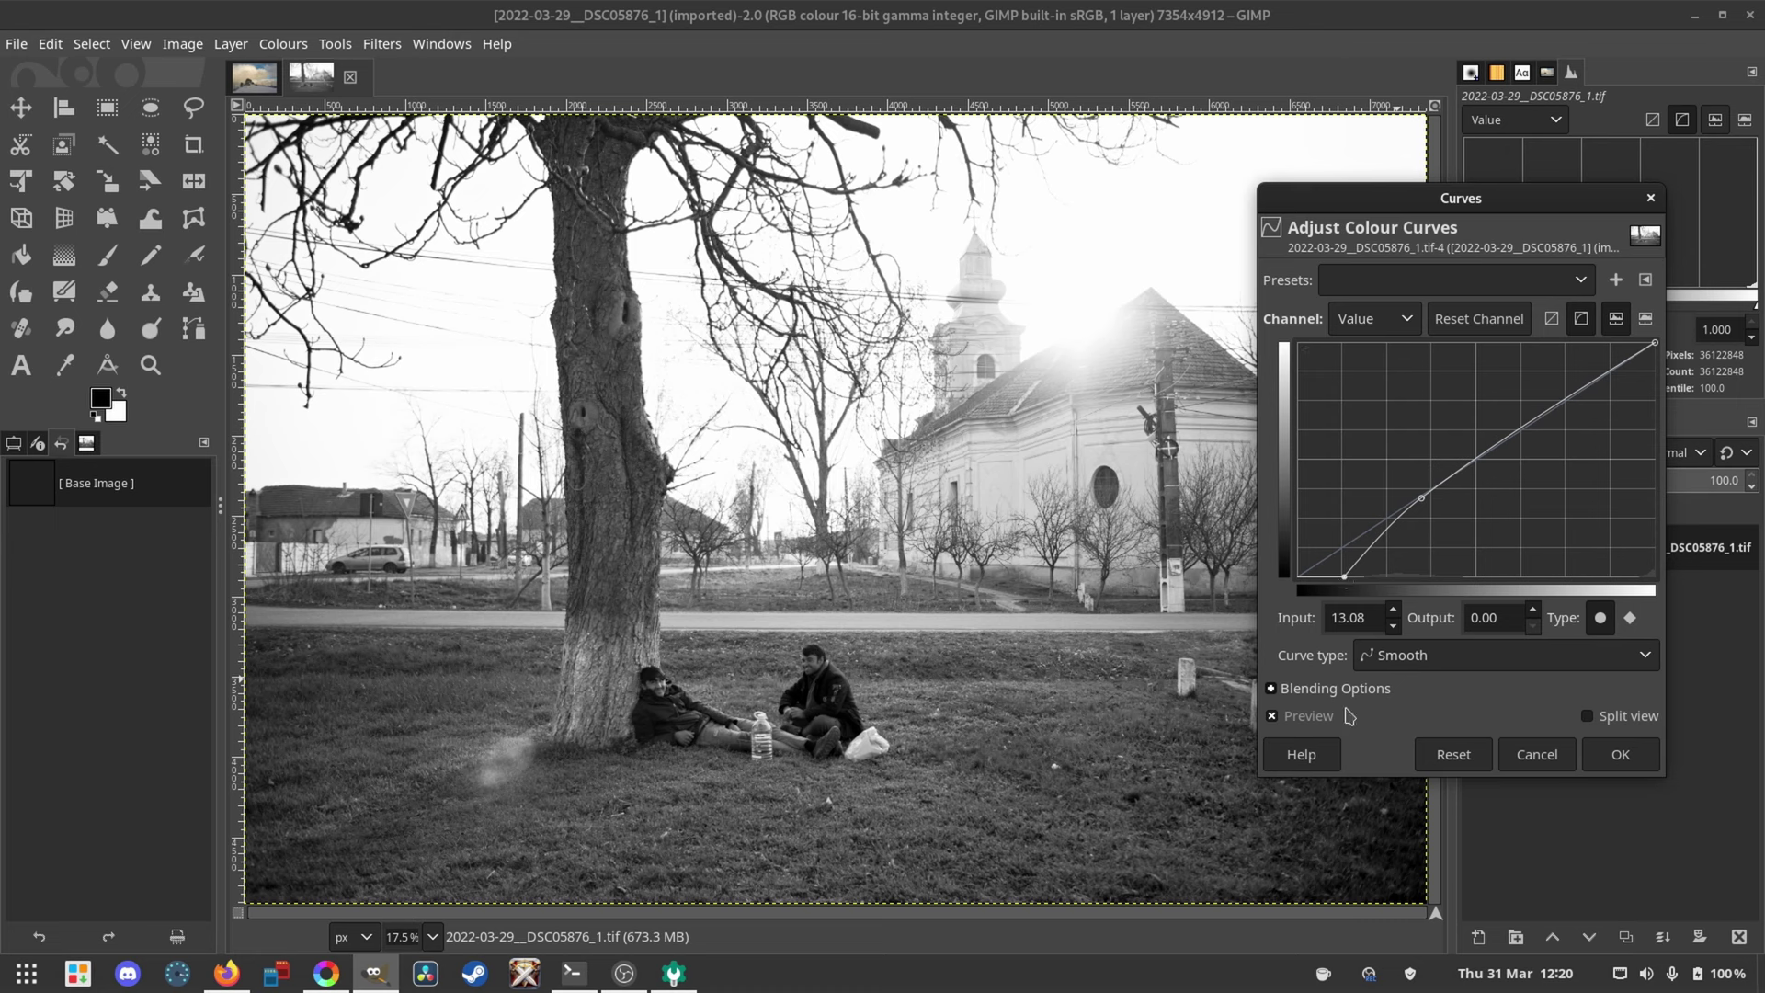
left_click_drag(1338, 571, 1340, 579)
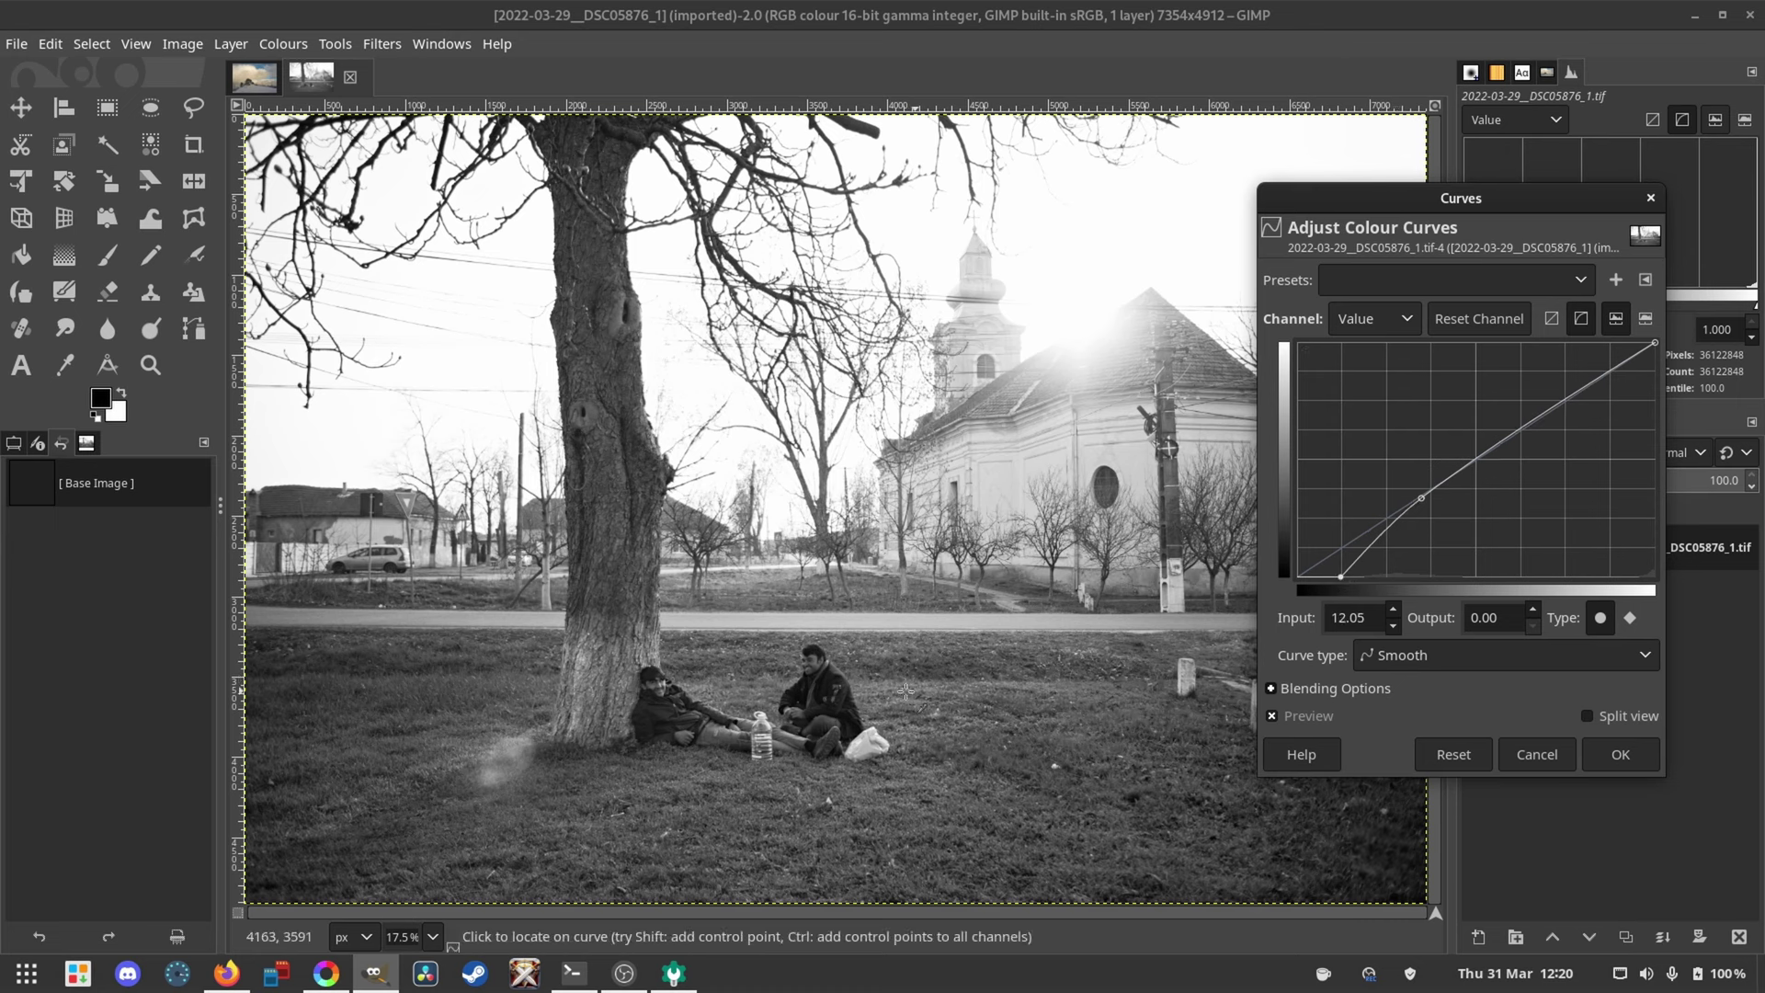
left_click_drag(1340, 576, 1338, 575)
left_click(1312, 719)
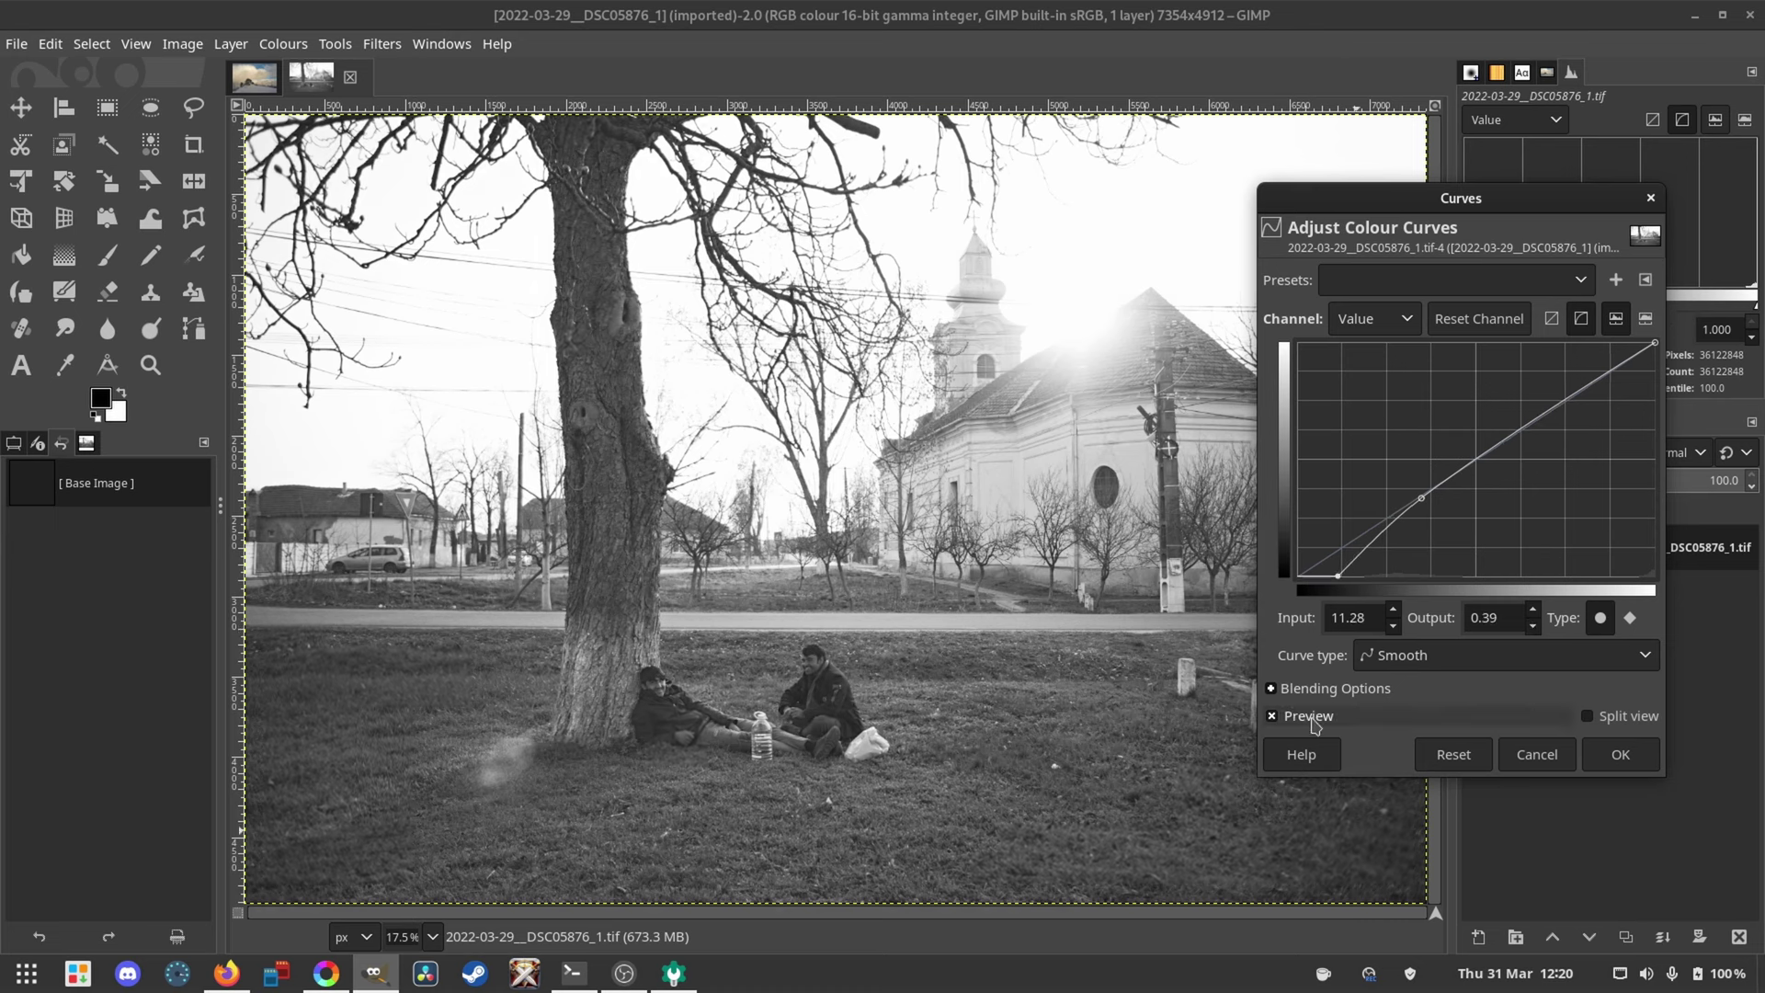
left_click(1622, 755)
Step: Apply Shadows-Highlights with Highlights at -25.93, comparing the result with the original
left_click(281, 44)
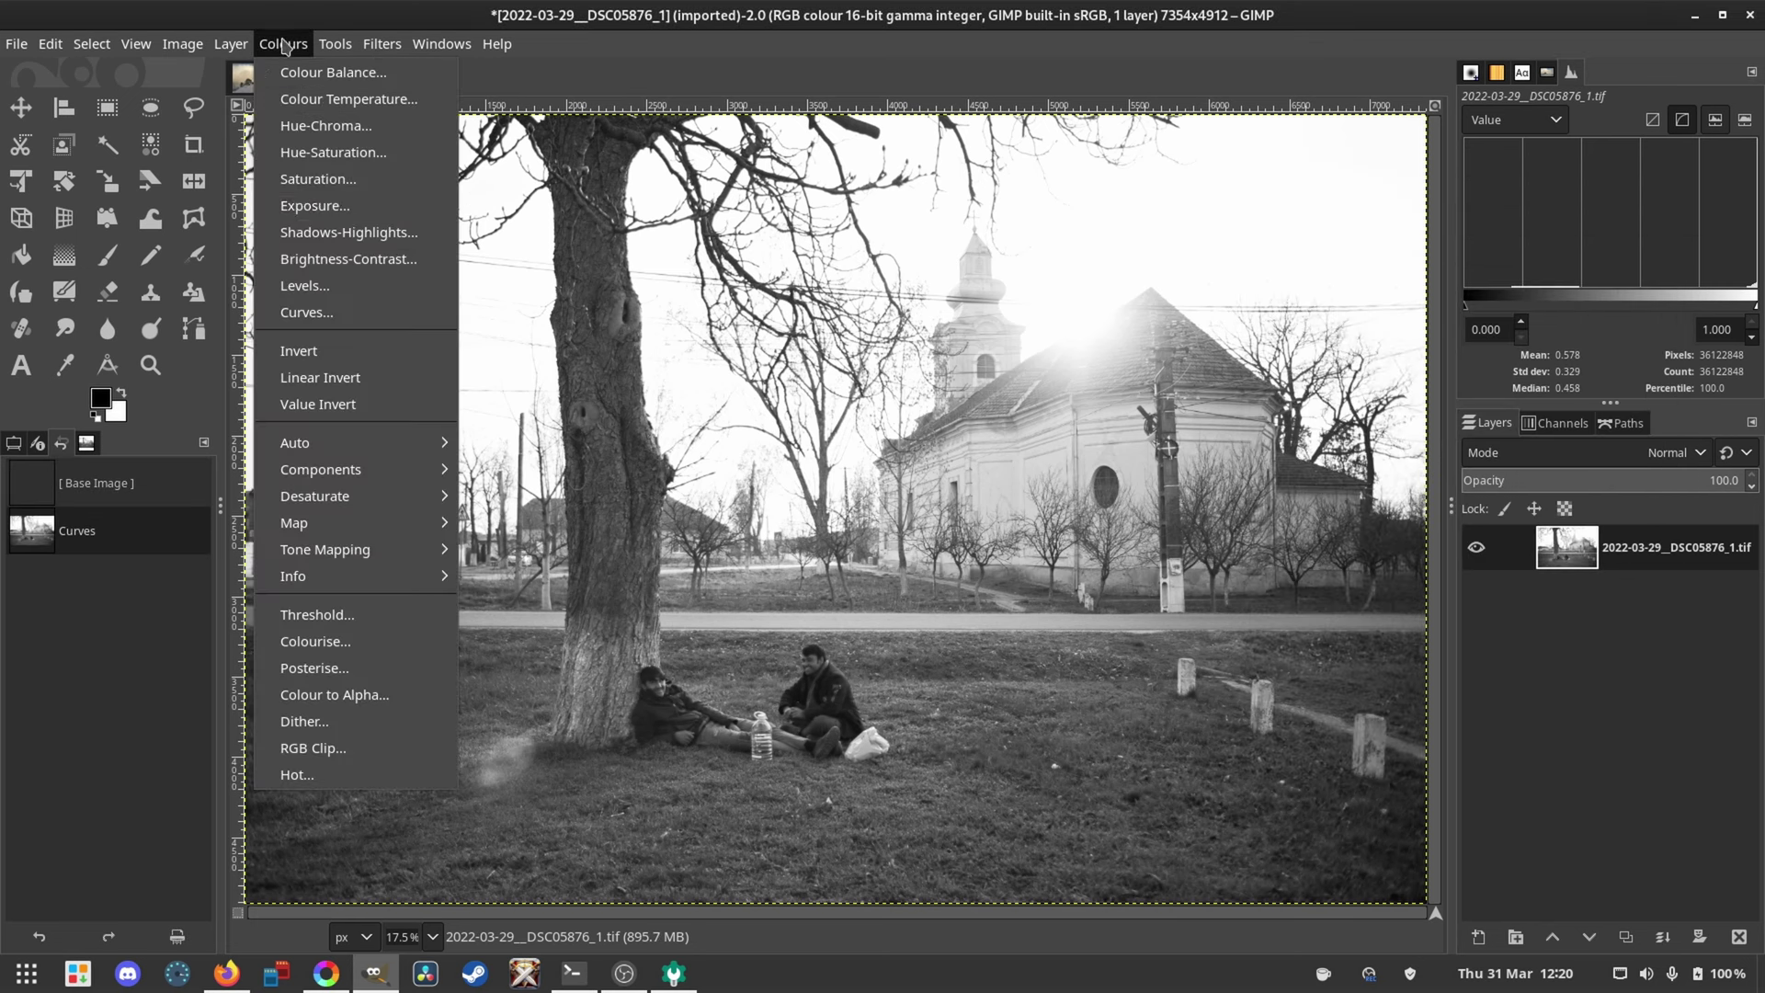
left_click(355, 231)
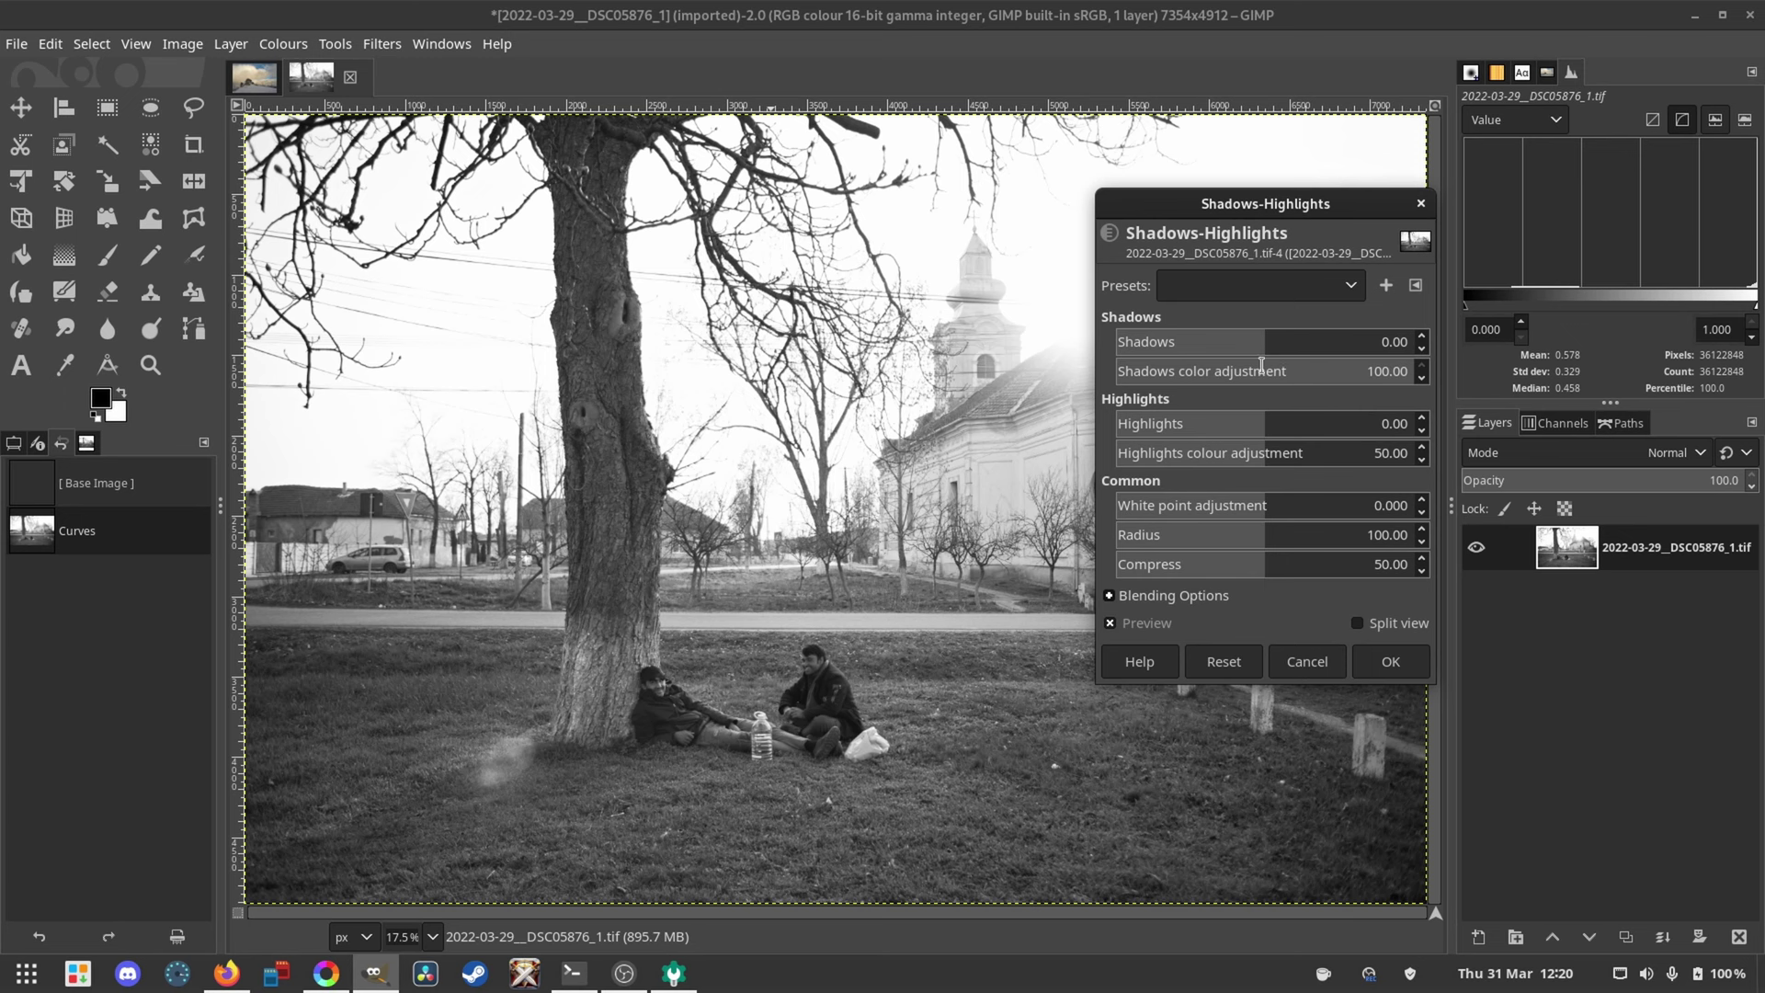
left_click_drag(1234, 231, 1564, 294)
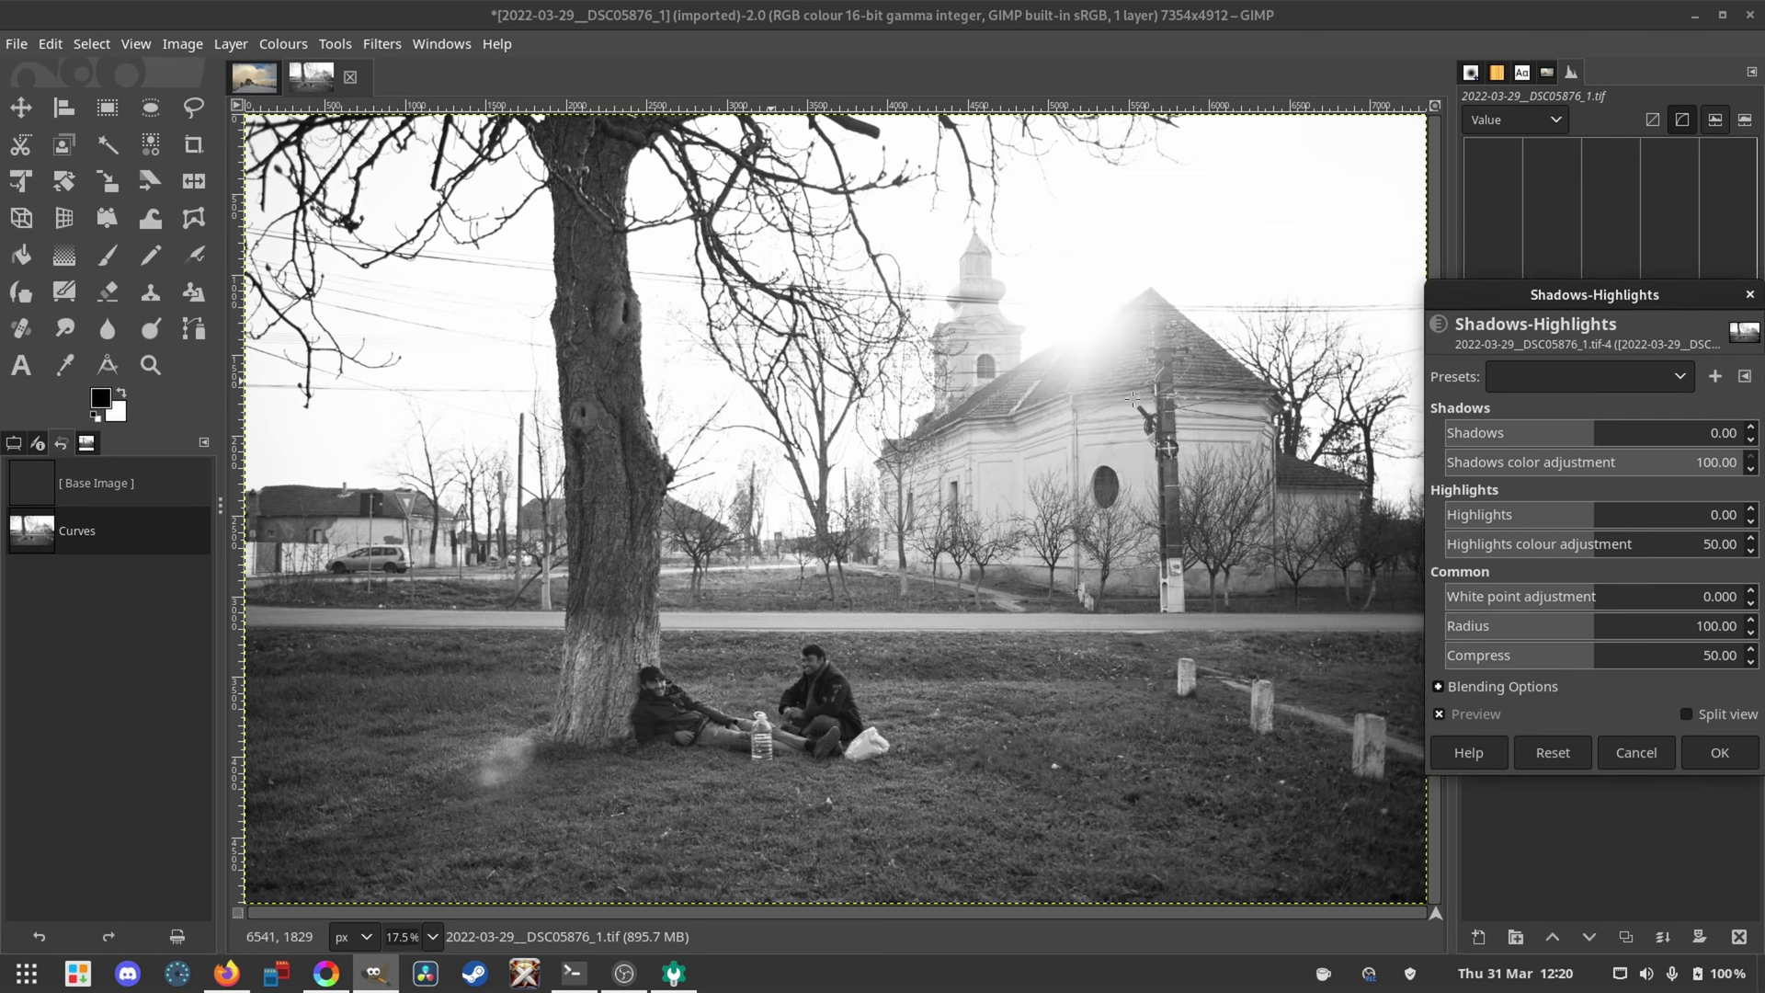
left_click_drag(1618, 523, 1556, 522)
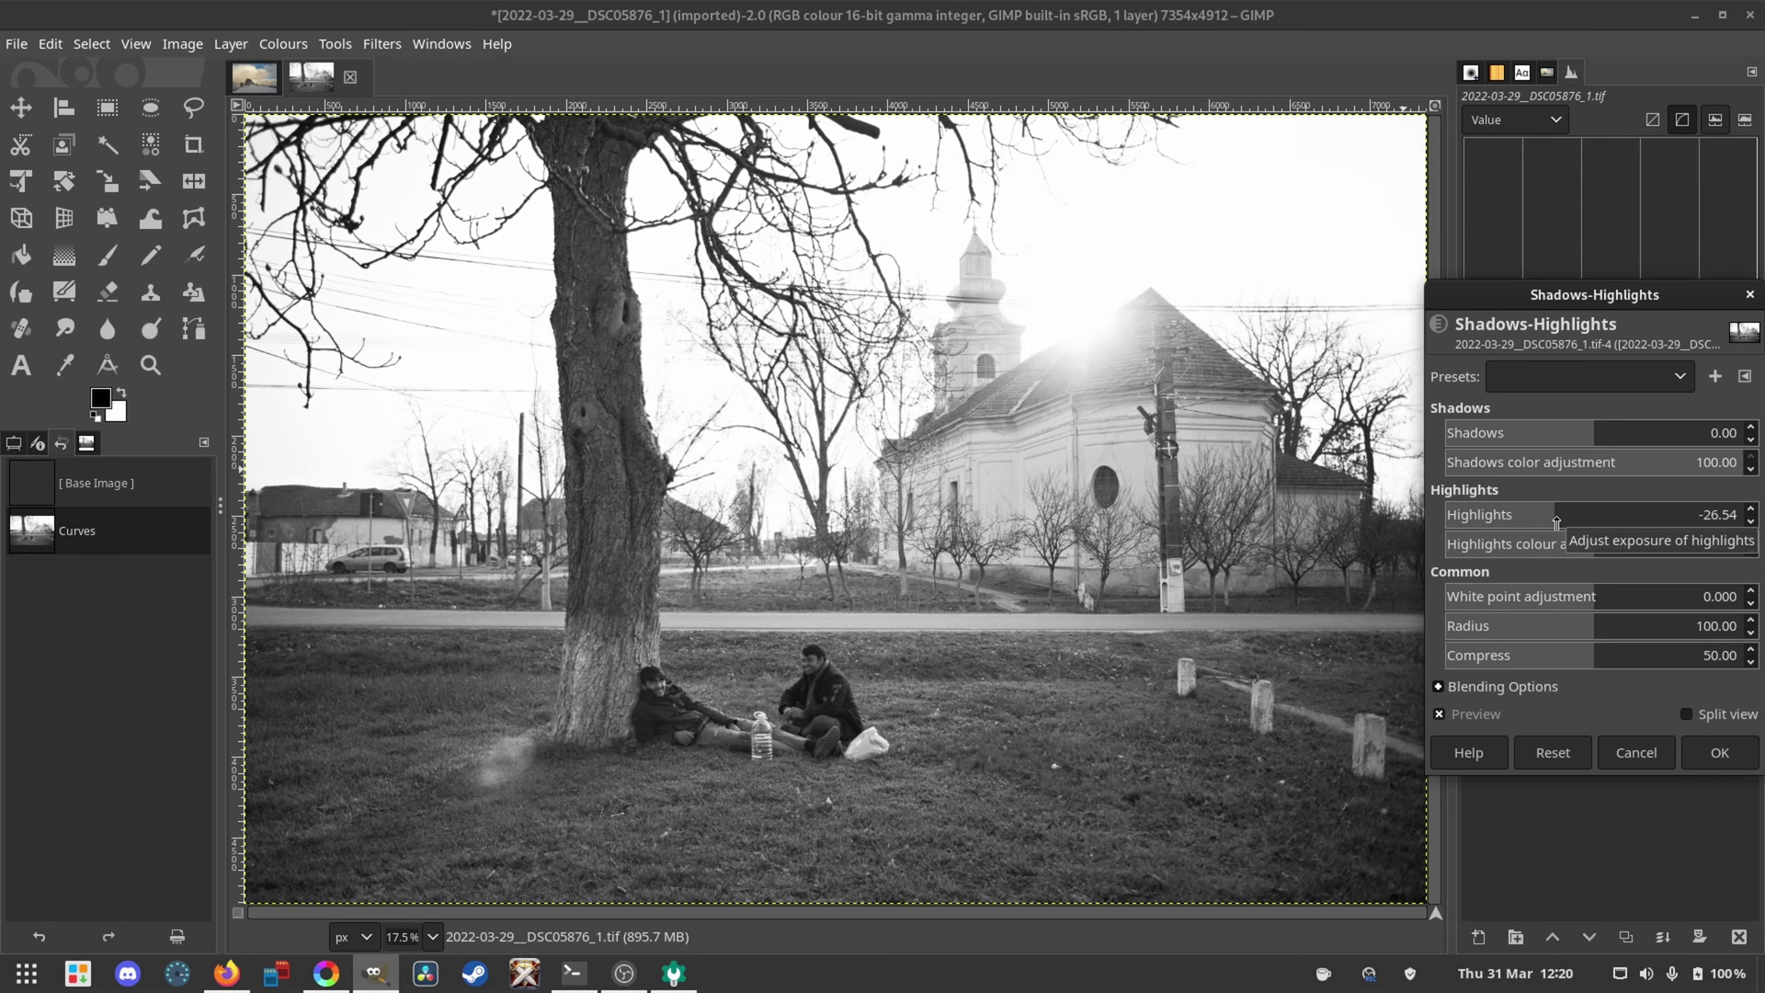
left_click_drag(1537, 520, 1524, 521)
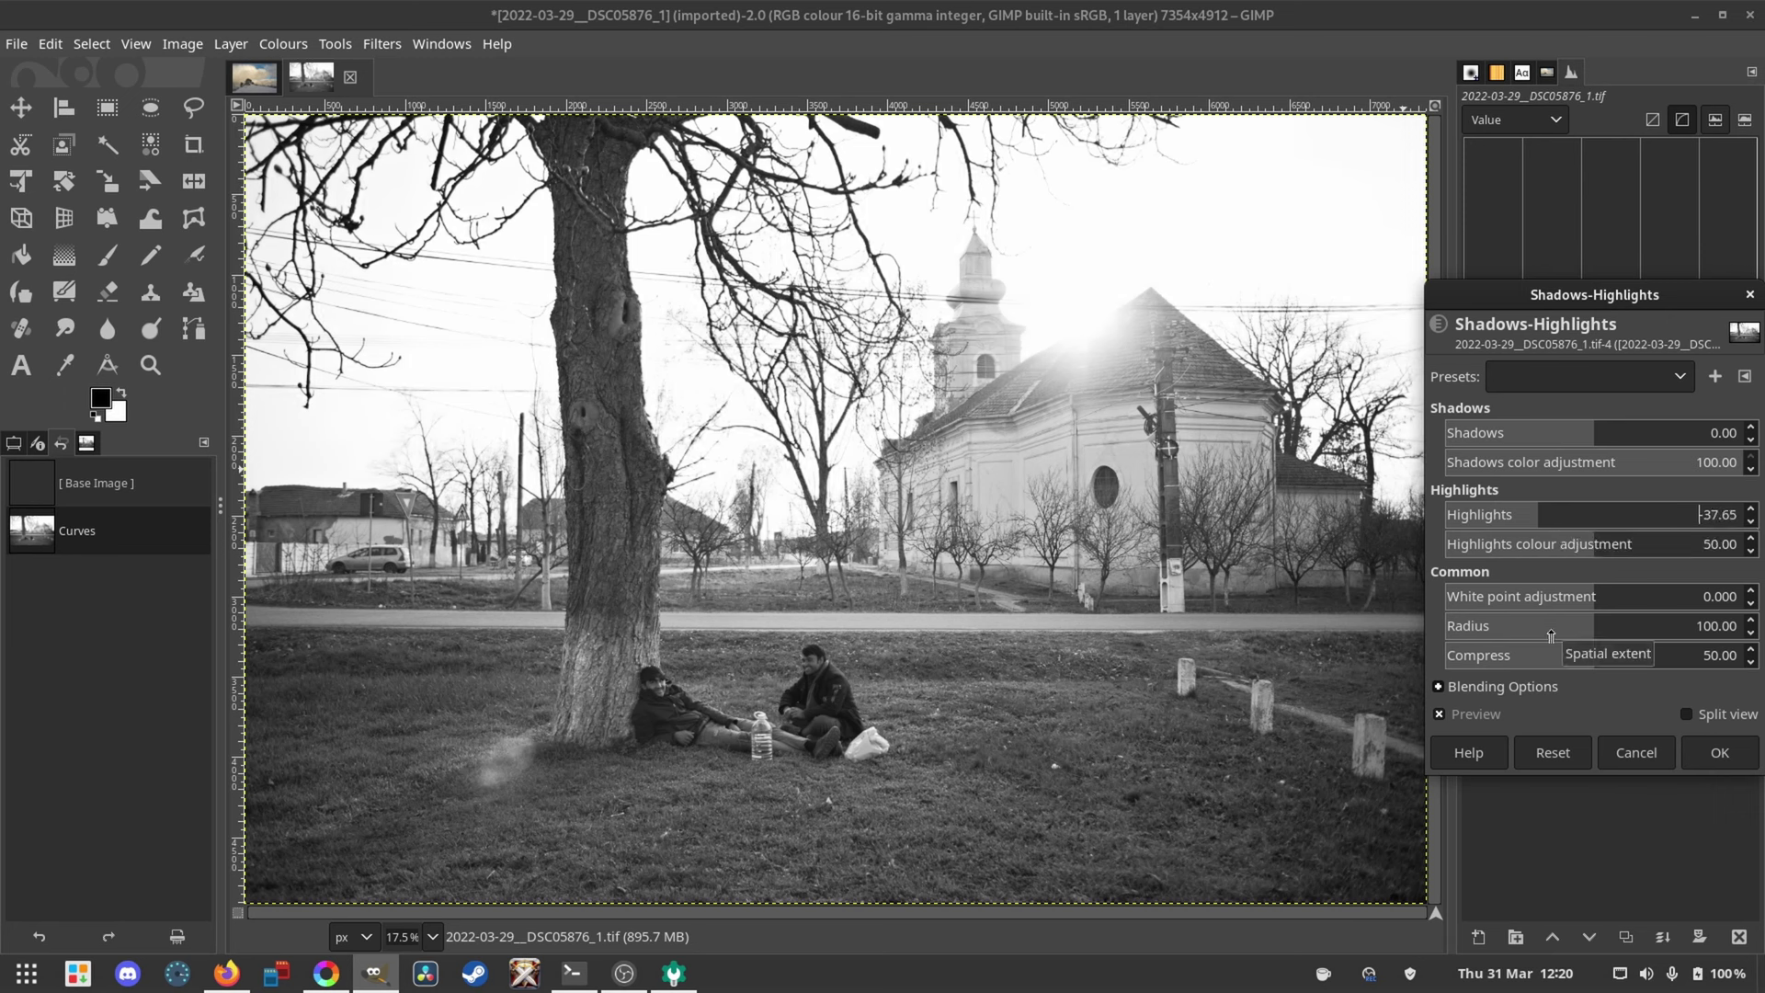
left_click(1466, 722)
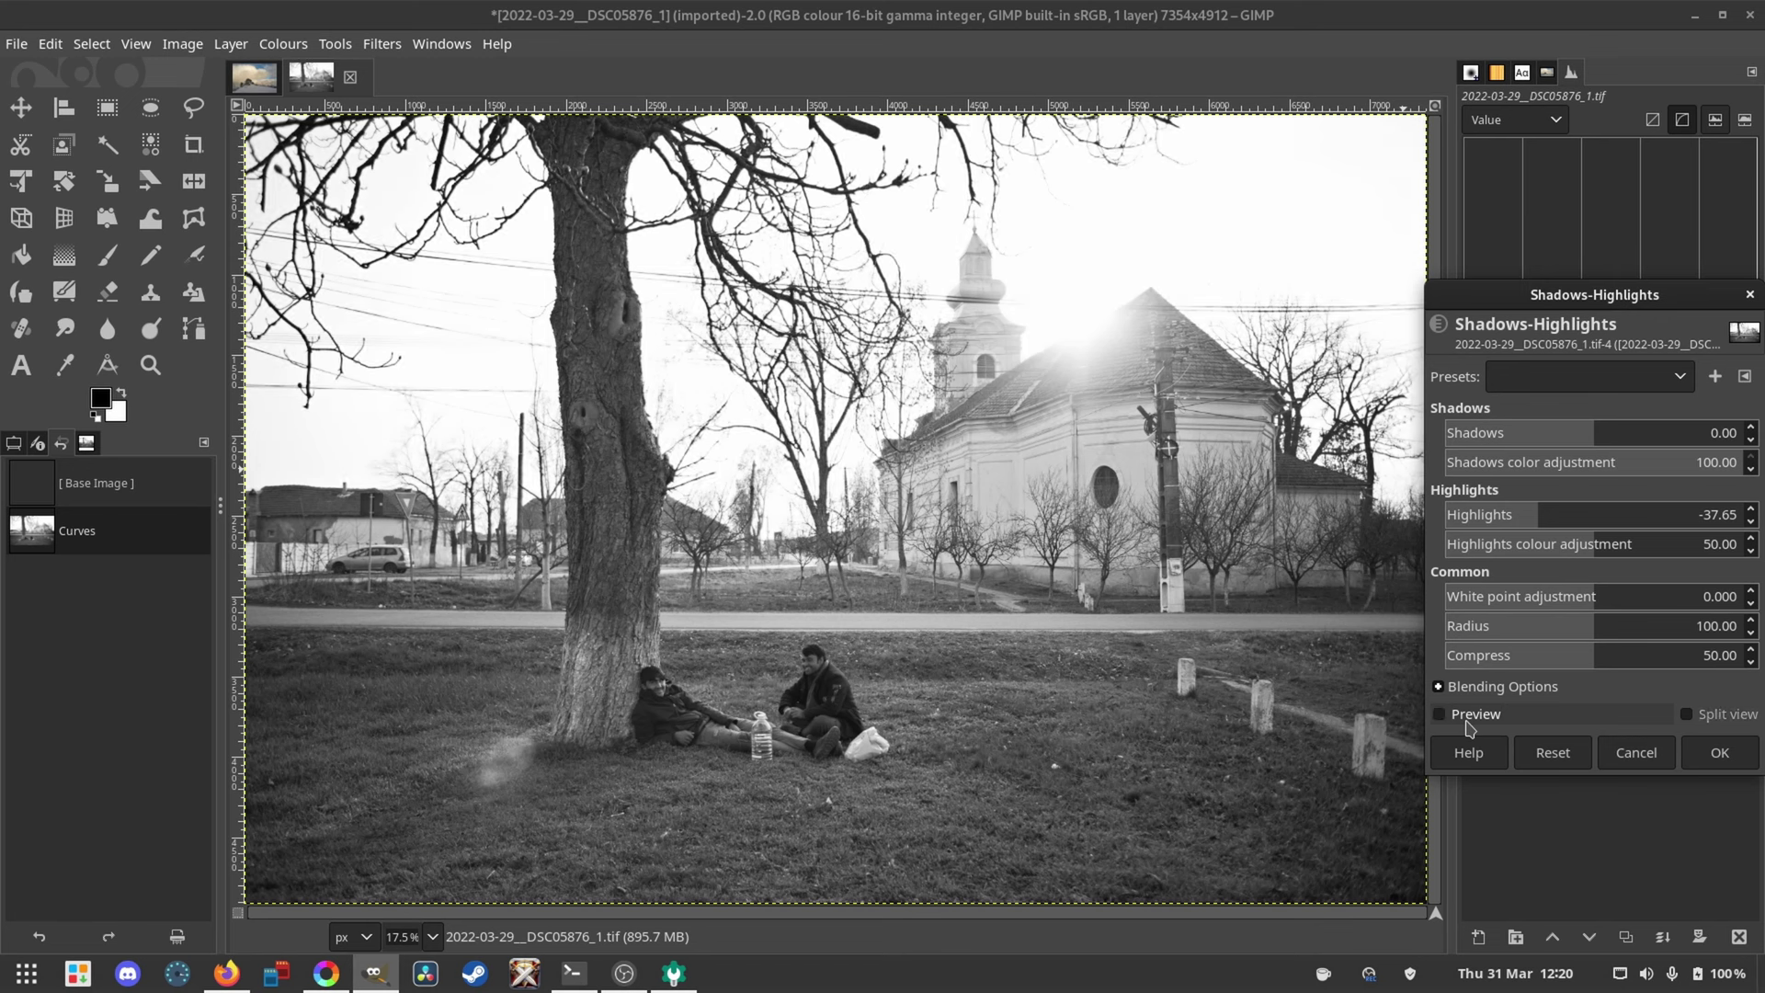
left_click(1466, 722)
left_click(1556, 511)
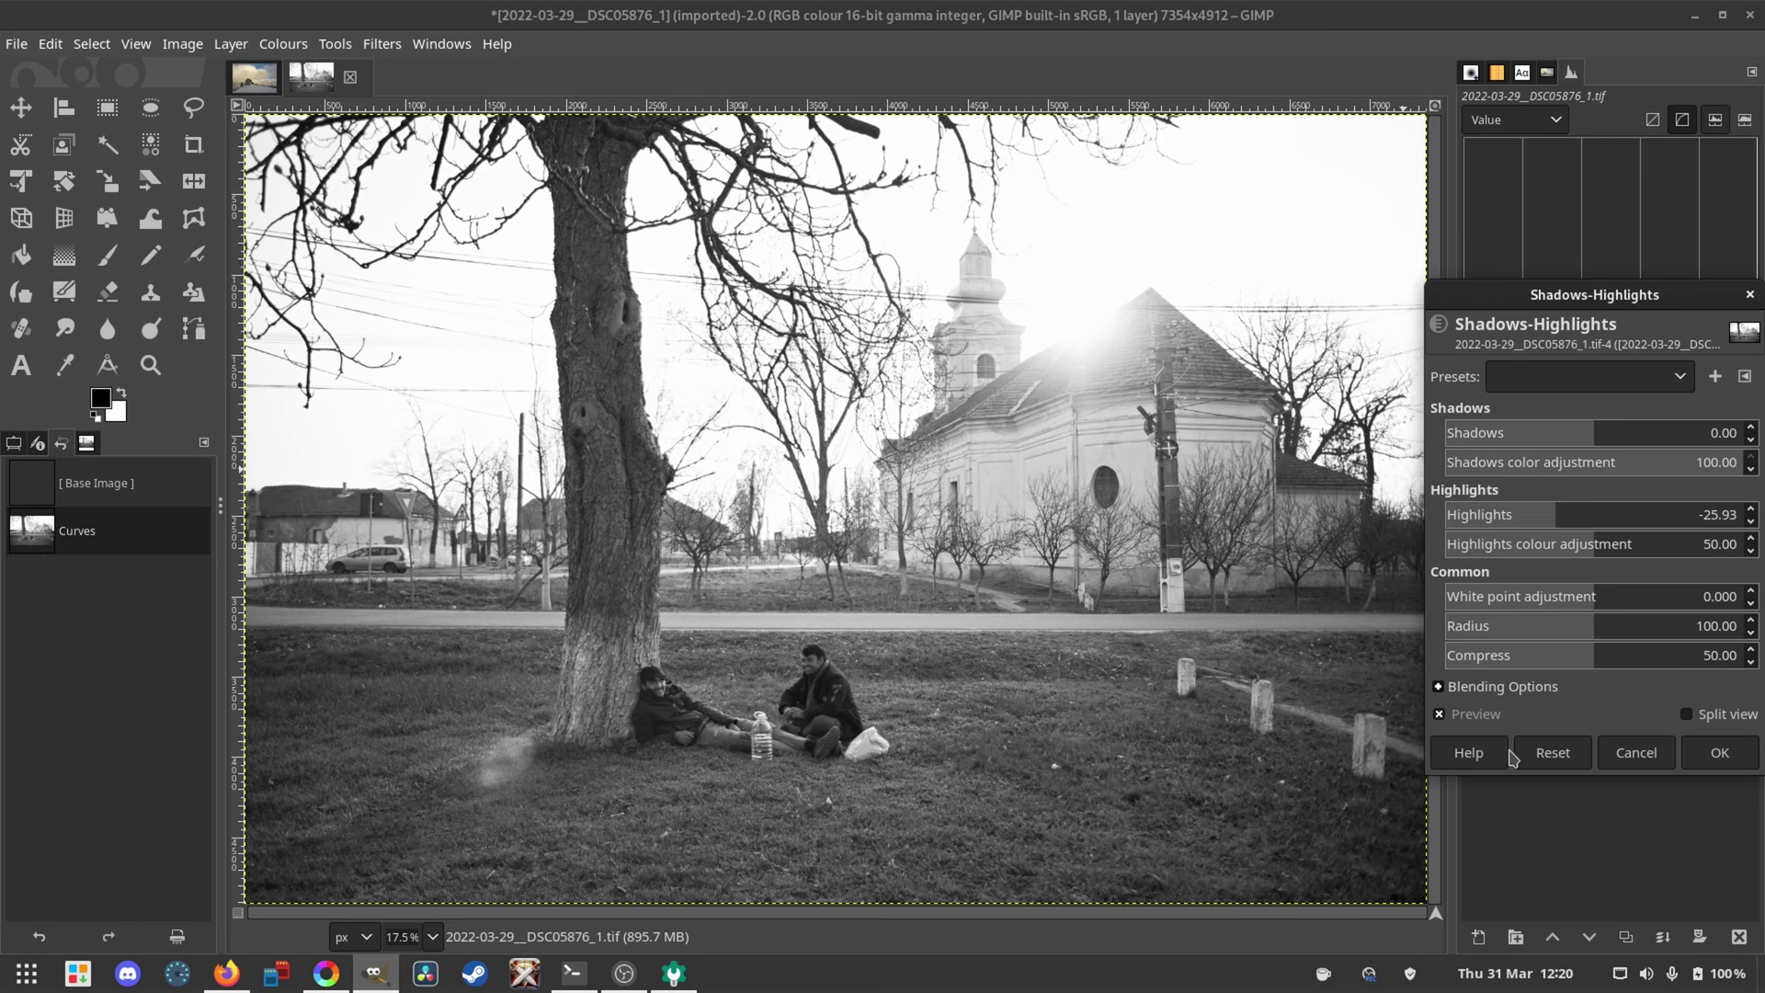
left_click(1450, 722)
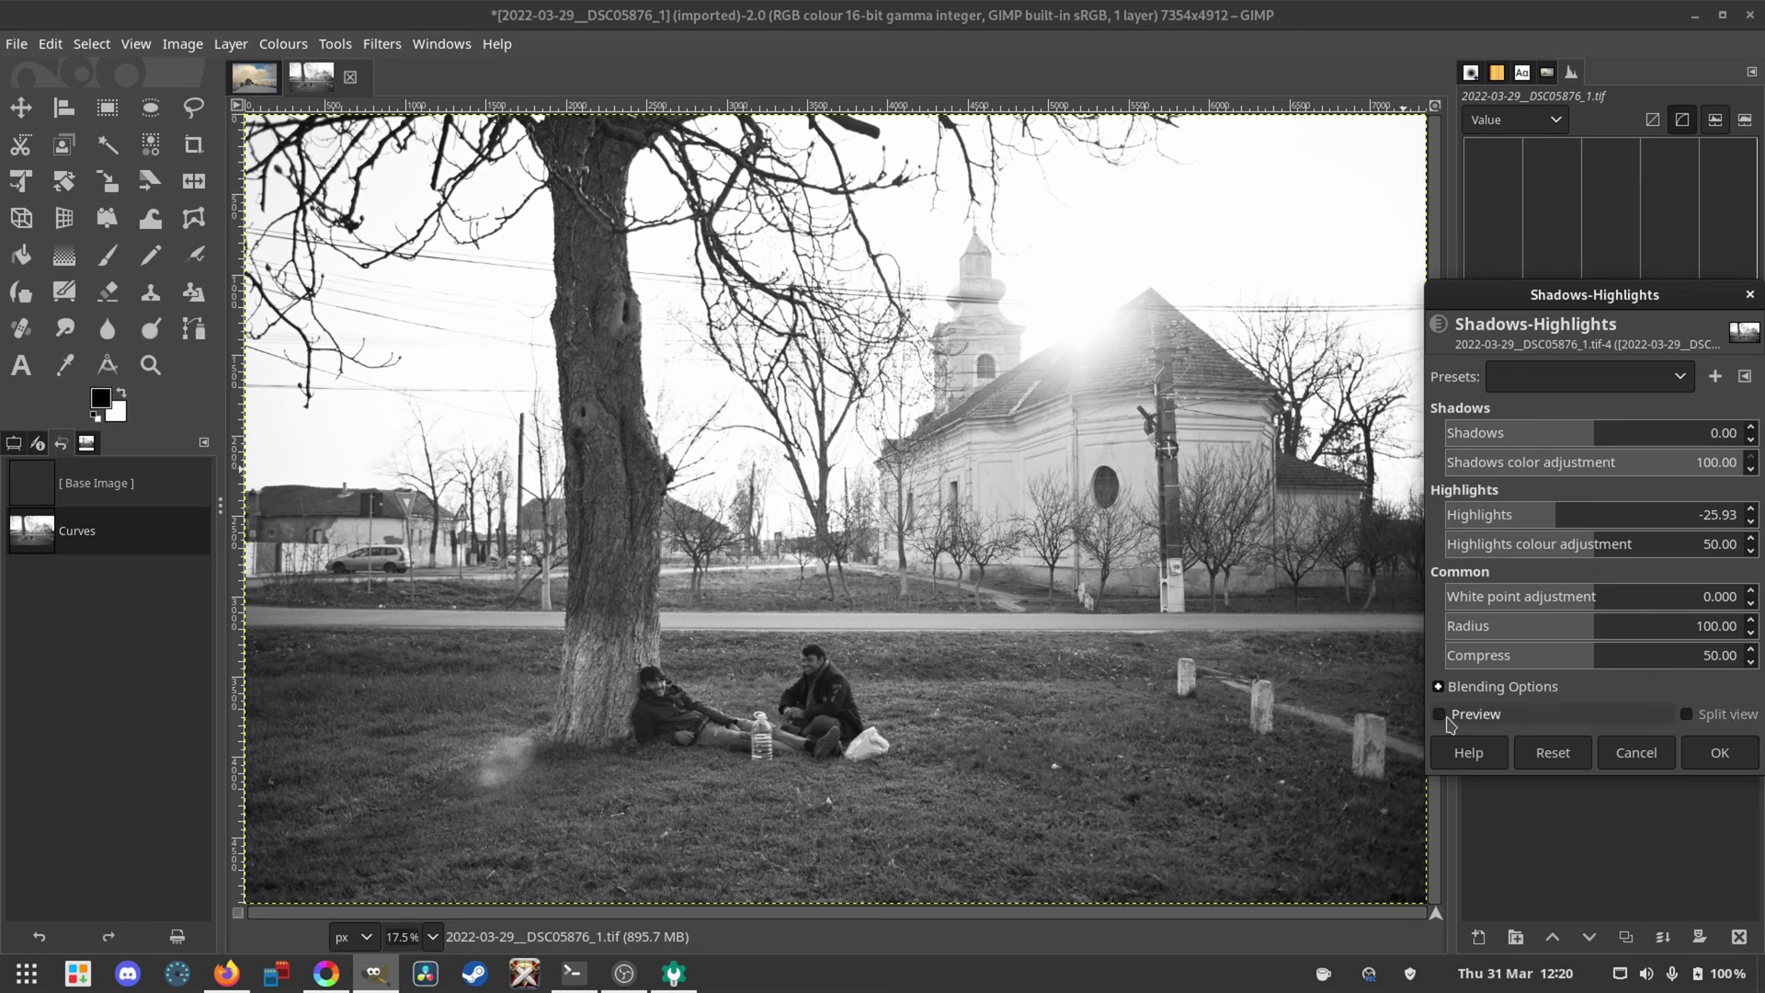
left_click(1449, 722)
left_click(1718, 752)
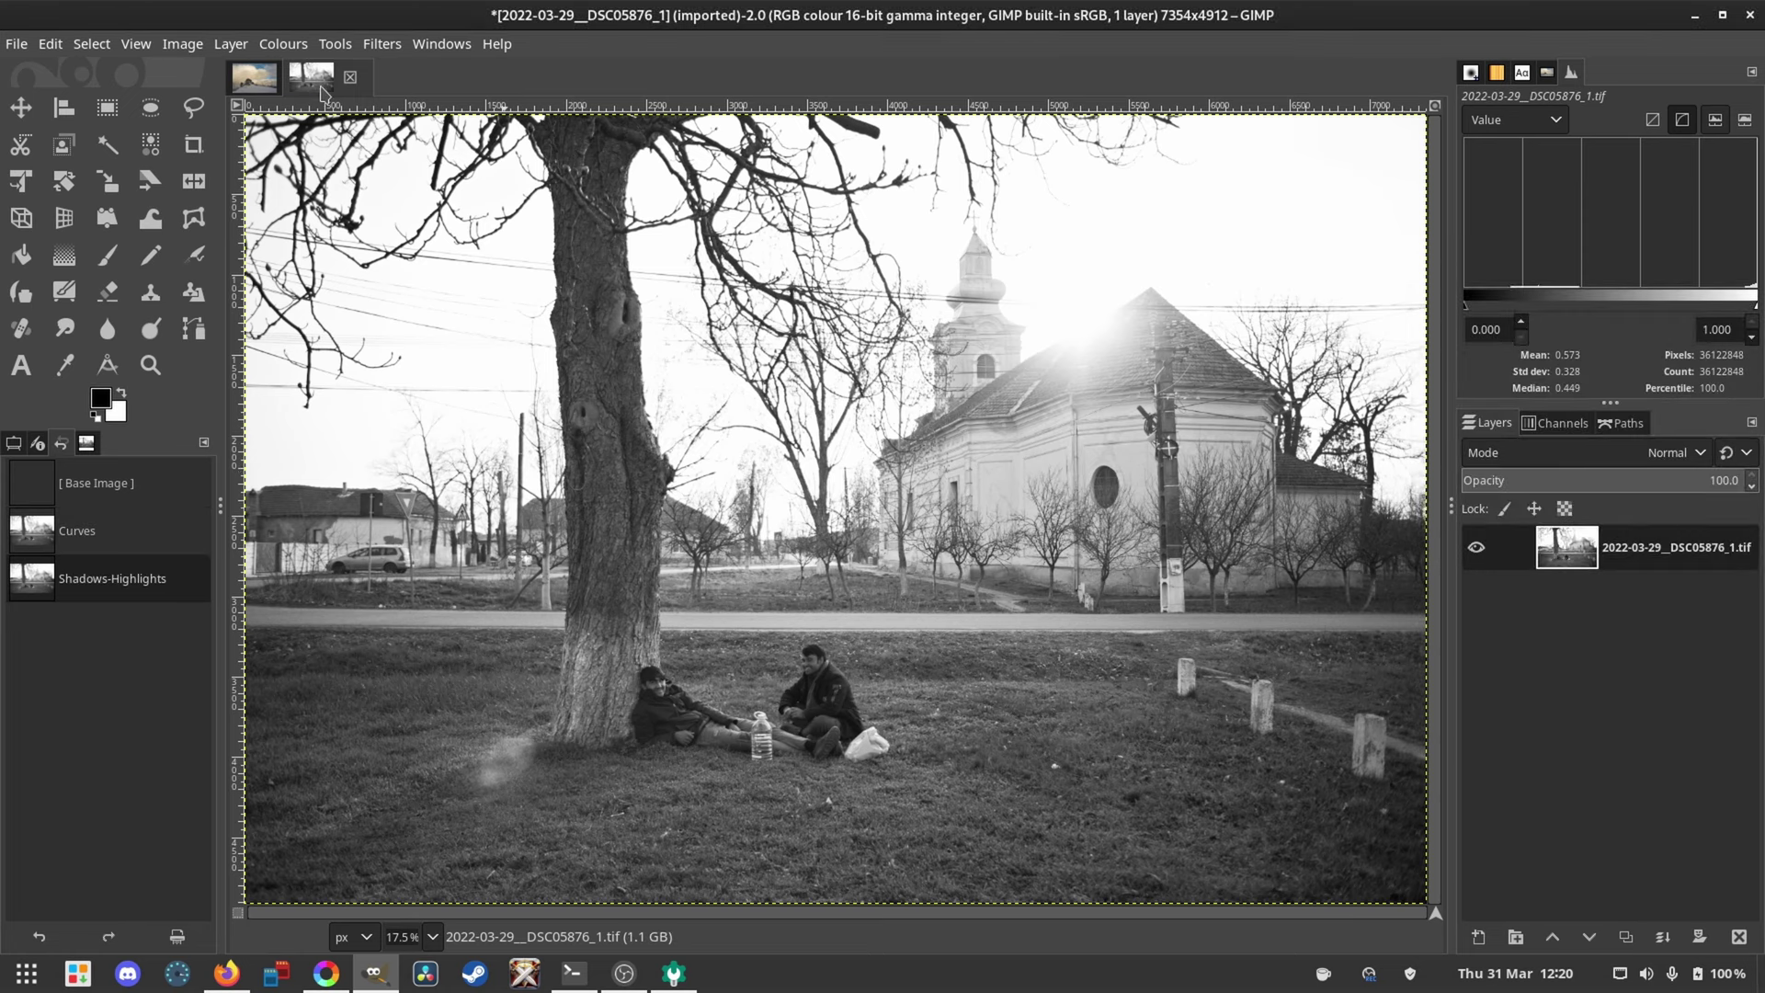
Step: Start an Unsharp Mask on the photo and compare its preview with the original on the two seated men at 100%
left_click(379, 46)
mouse_move(531, 218)
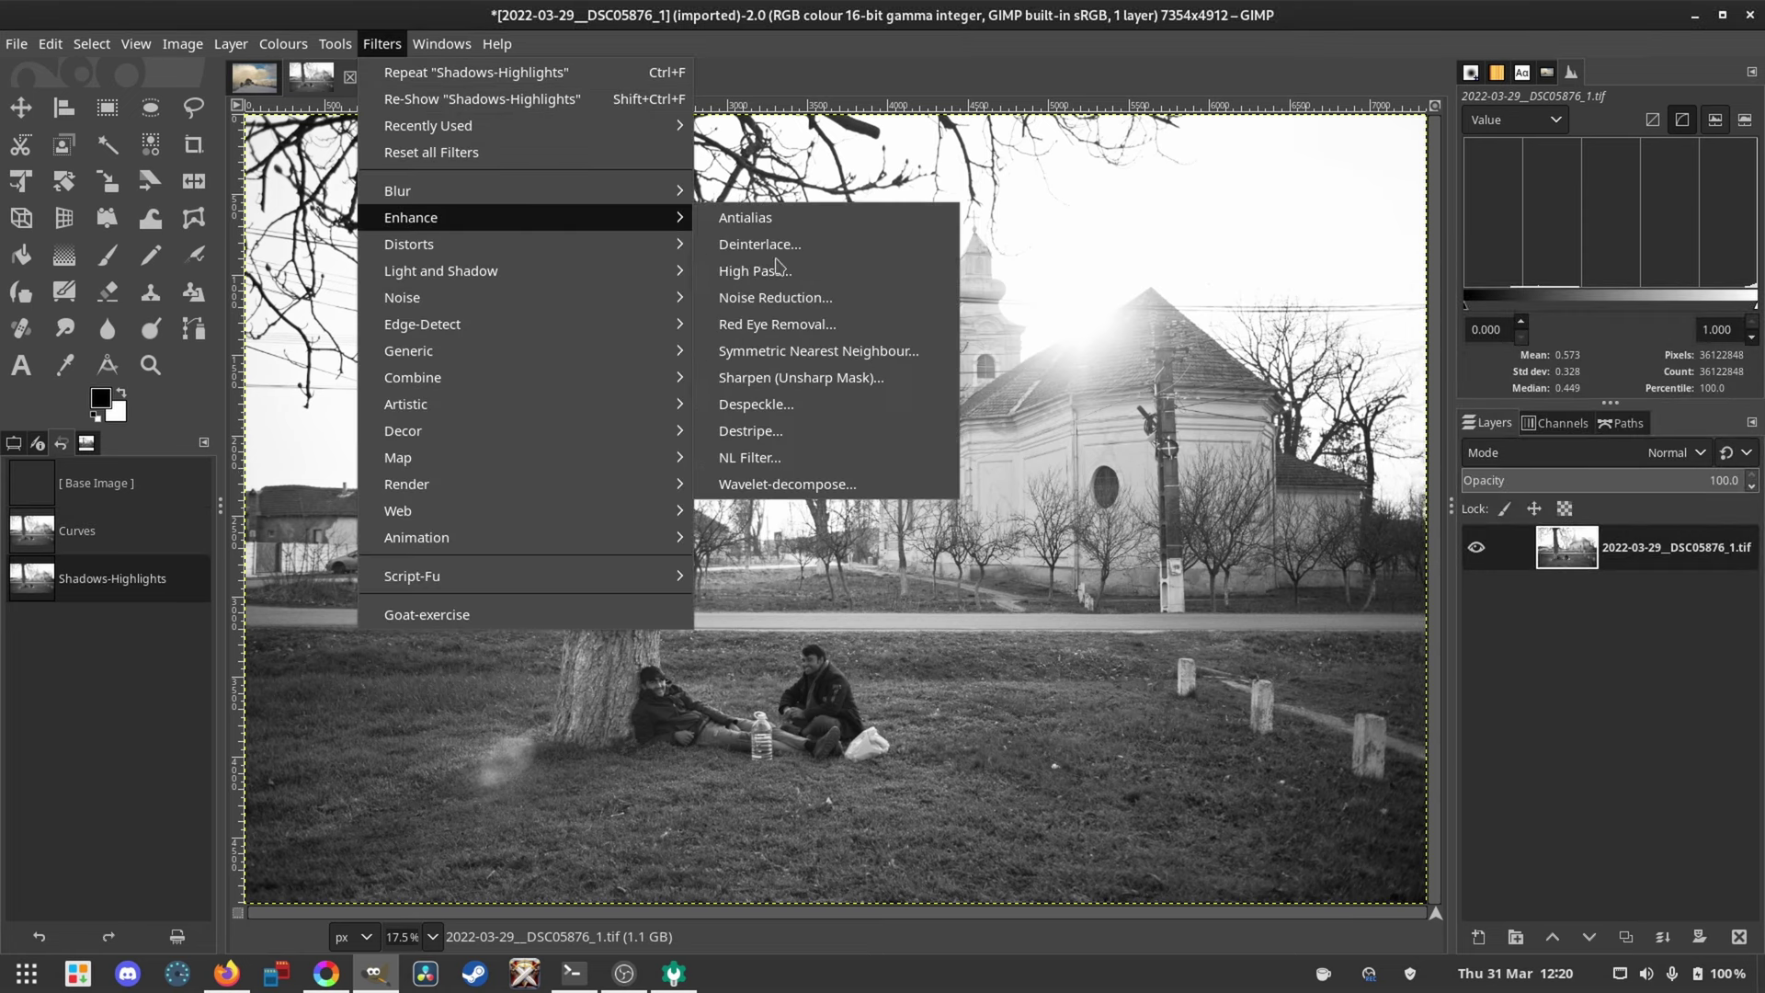
left_click(778, 391)
key("1")
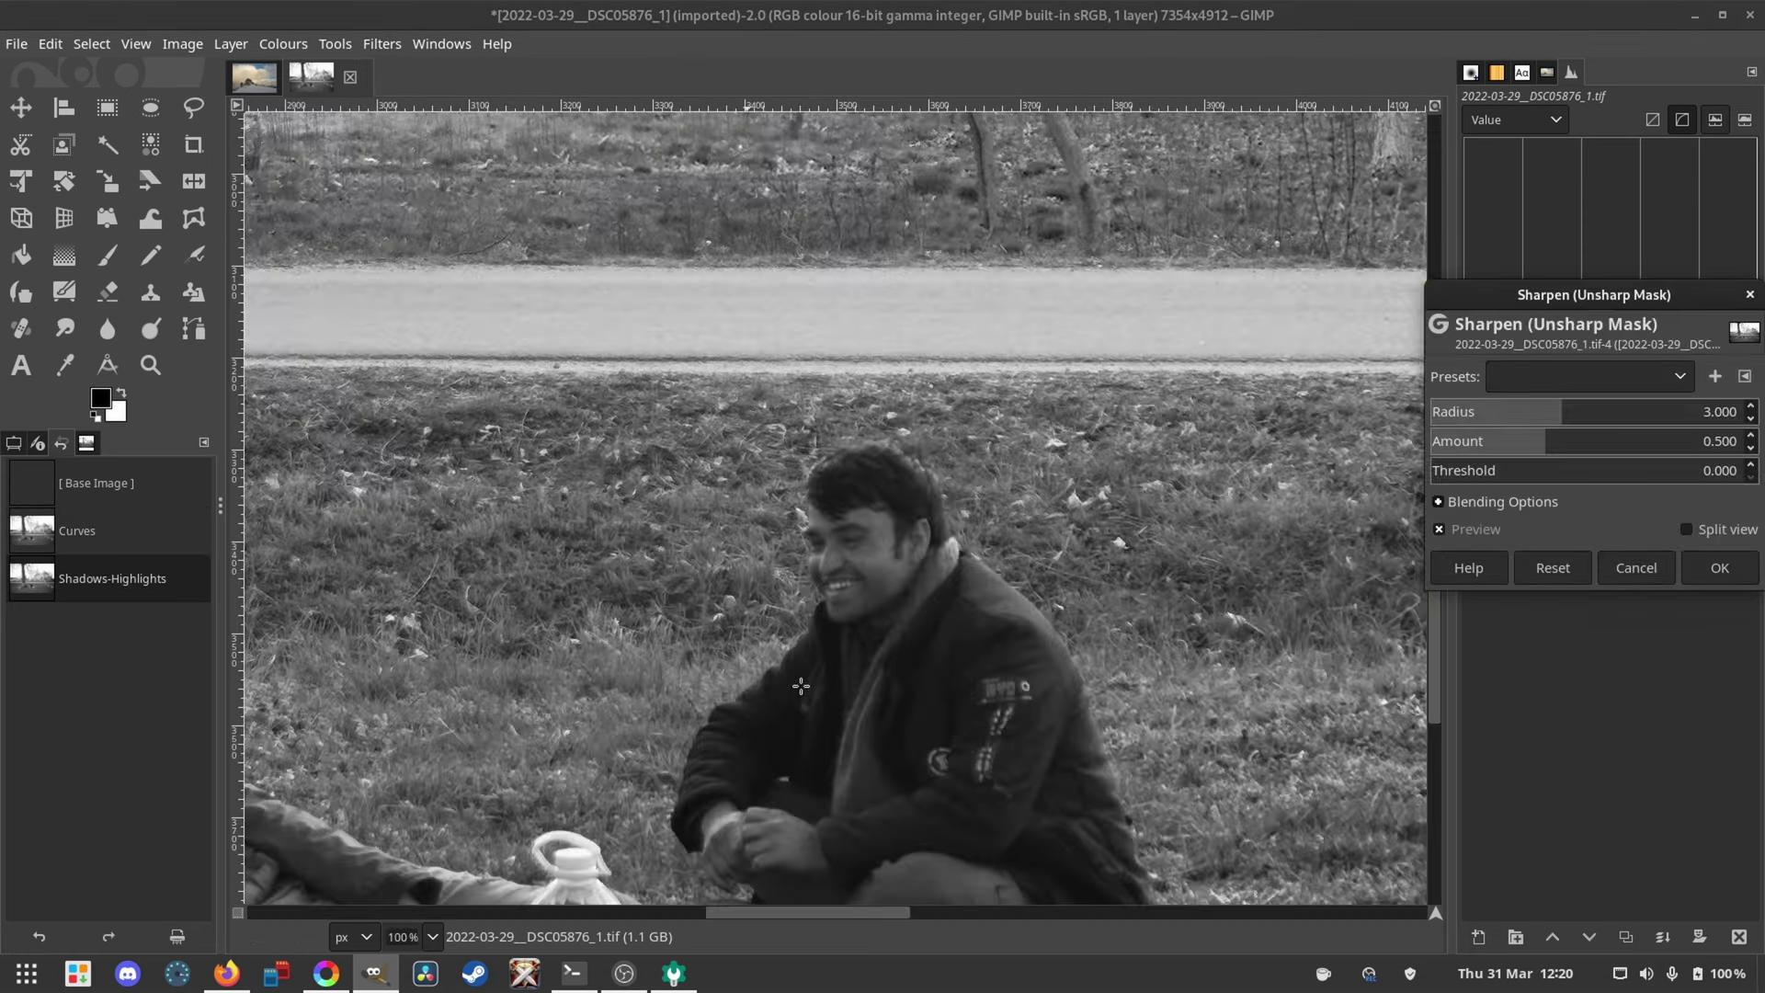
left_click_drag(780, 913, 701, 916)
left_click(1474, 529)
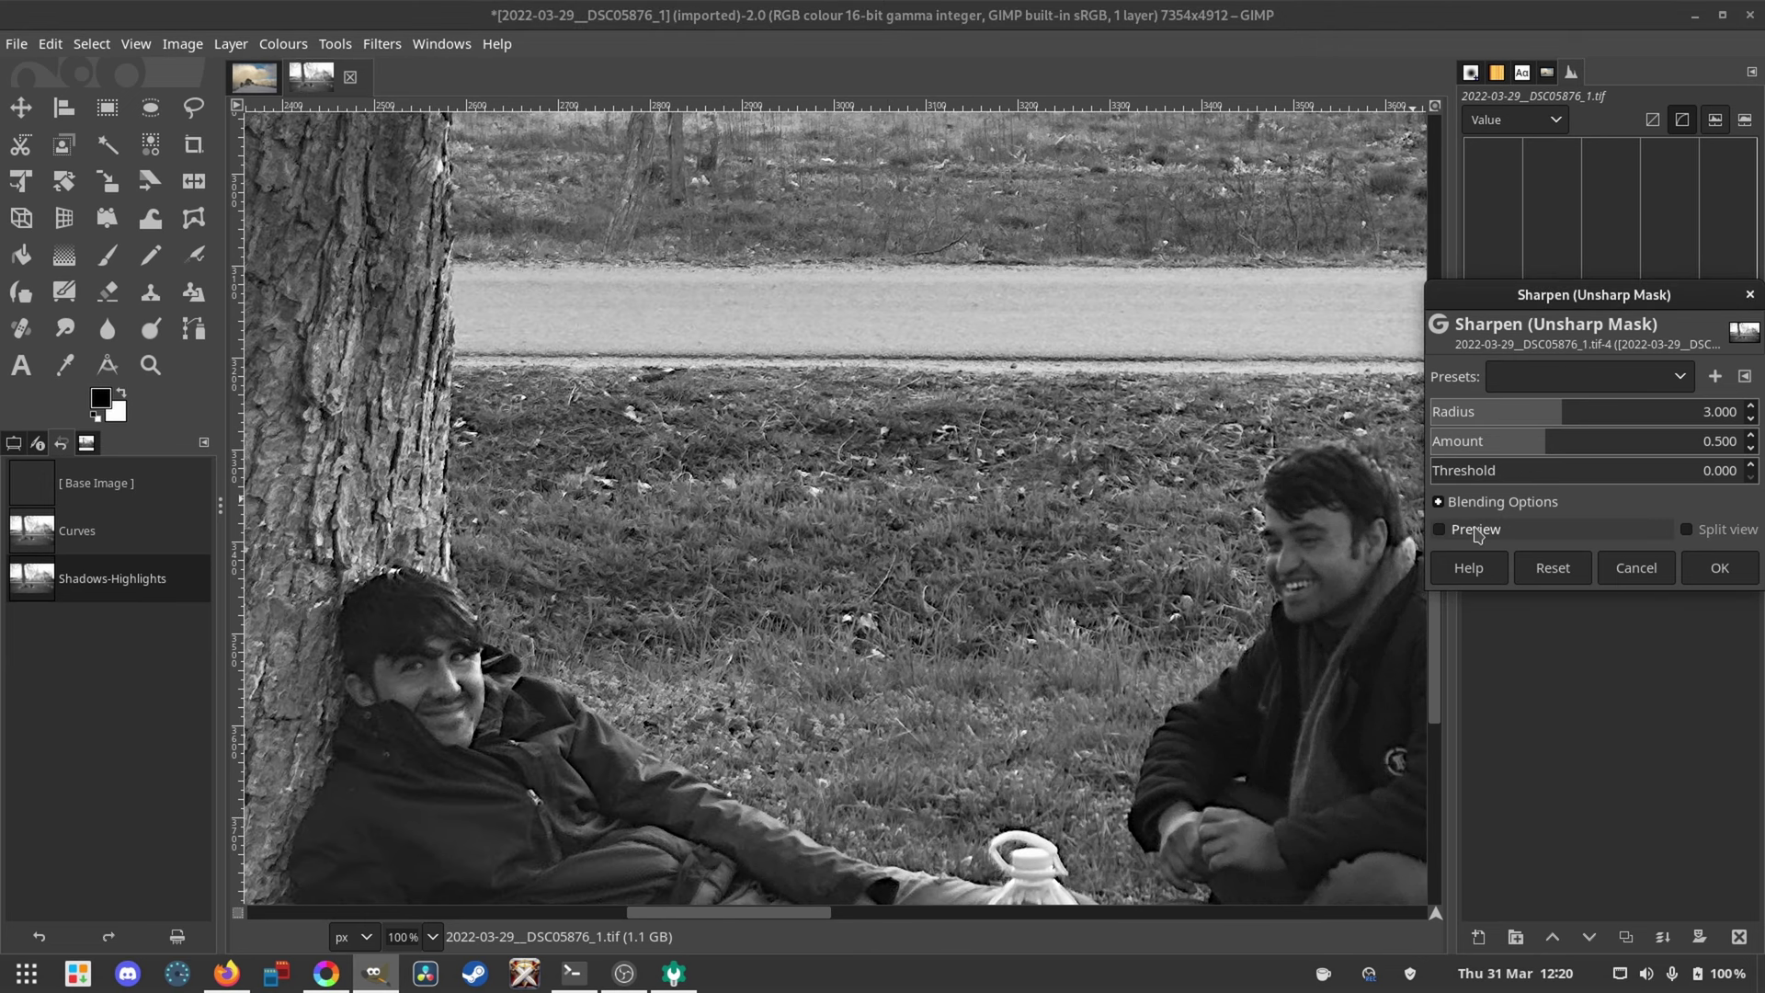
left_click(1474, 530)
Step: Reduce the Unsharp Mask to Radius 2.341 and Amount 0.367, comparing the preview with the original
left_click(1534, 442)
left_click(1551, 411)
left_click(1471, 530)
left_click(1471, 533)
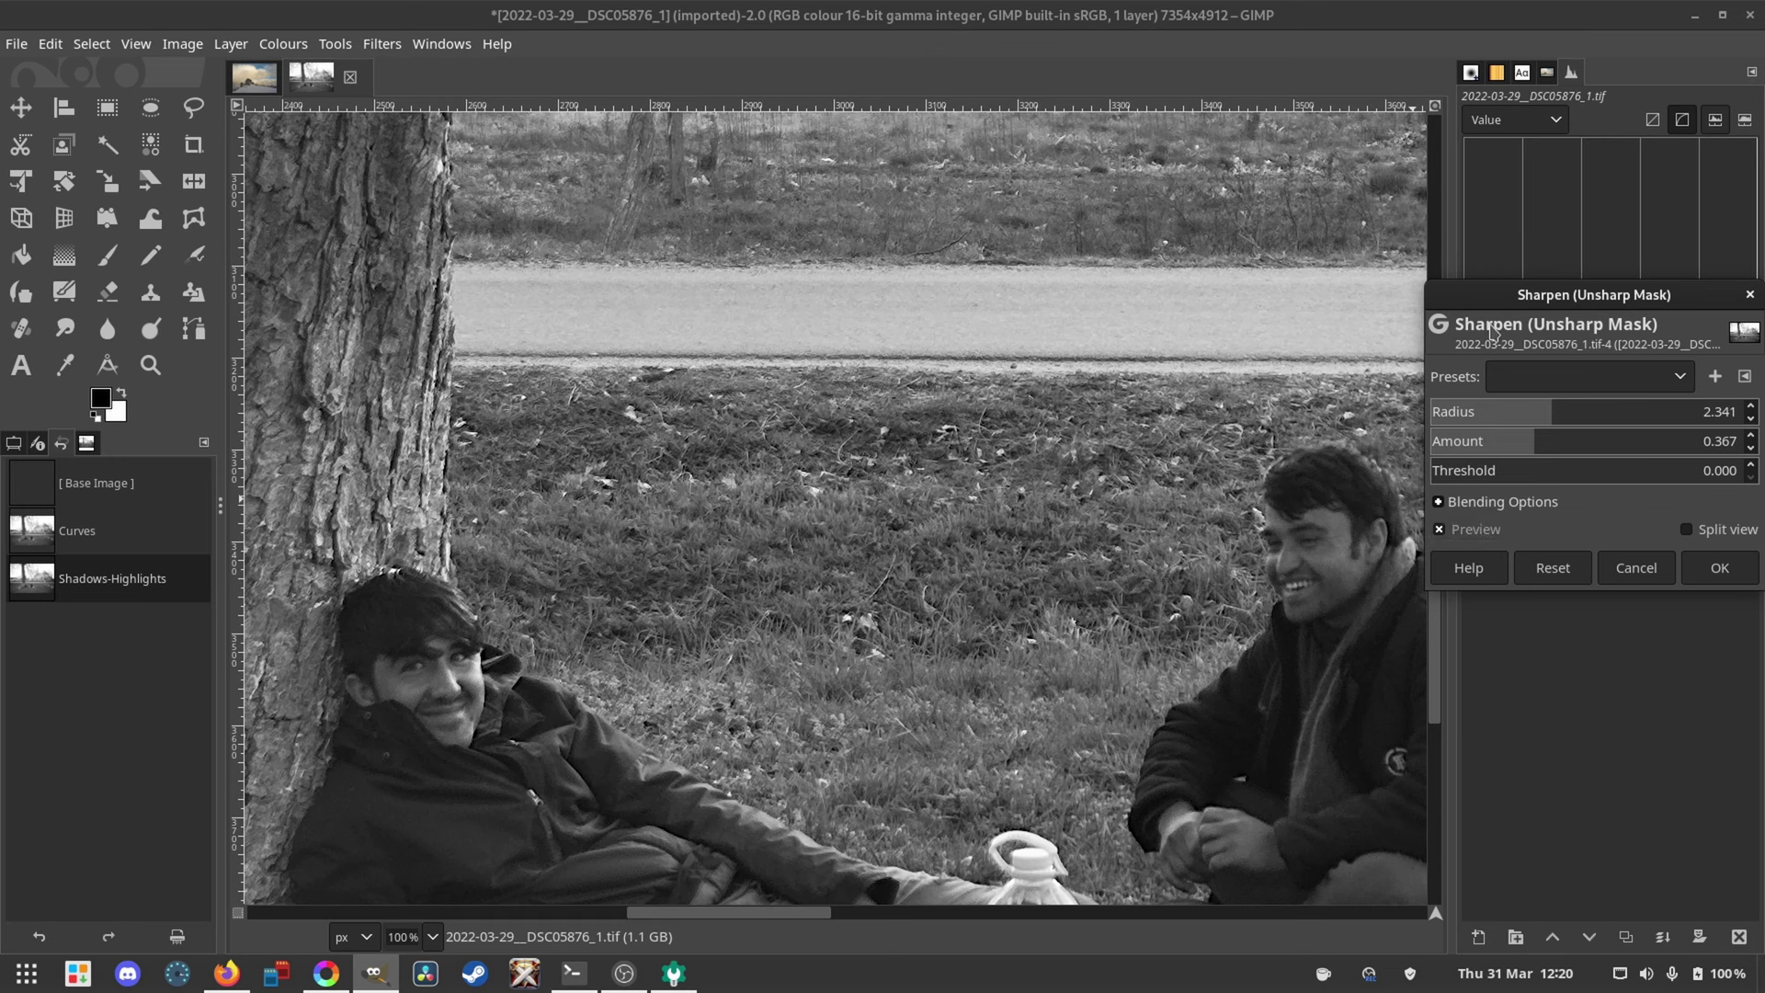
left_click_drag(1496, 294, 1476, 264)
left_click(1421, 500)
left_click(1421, 500)
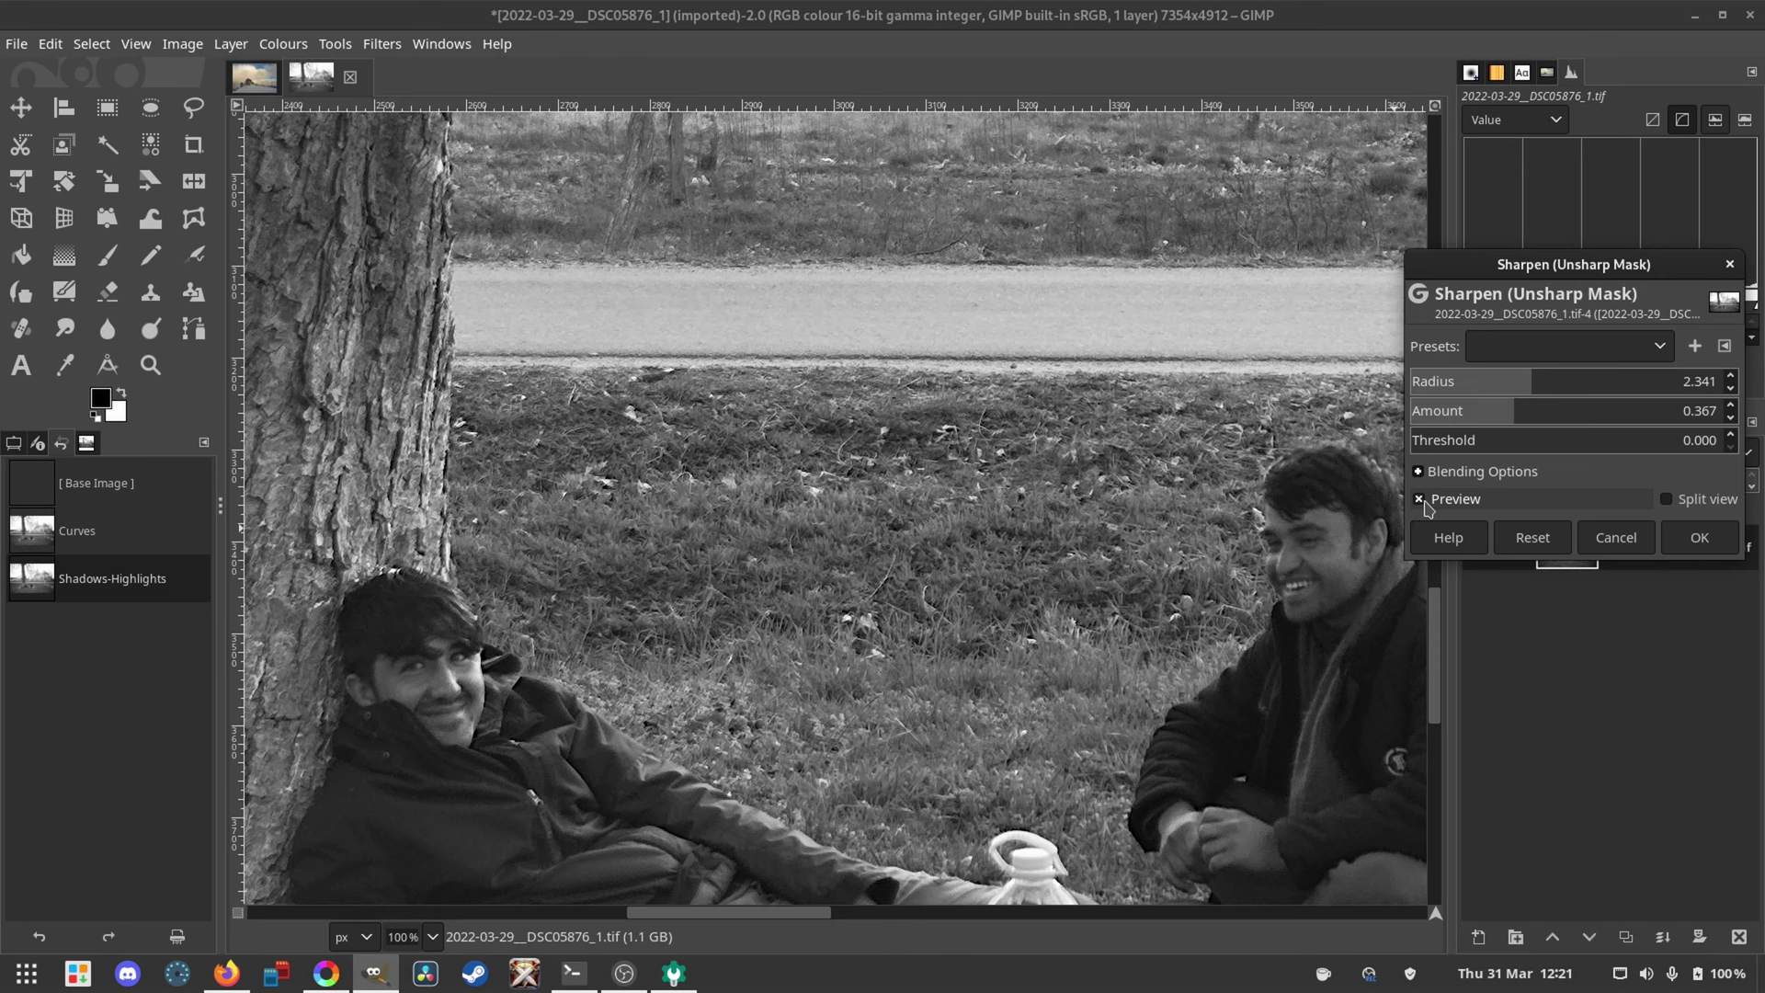
Step: Set the Unsharp Mask to Radius 1.759 and Amount 0.312, check it against the original, and apply it
left_click_drag(1508, 425, 1519, 389)
left_click(1457, 507)
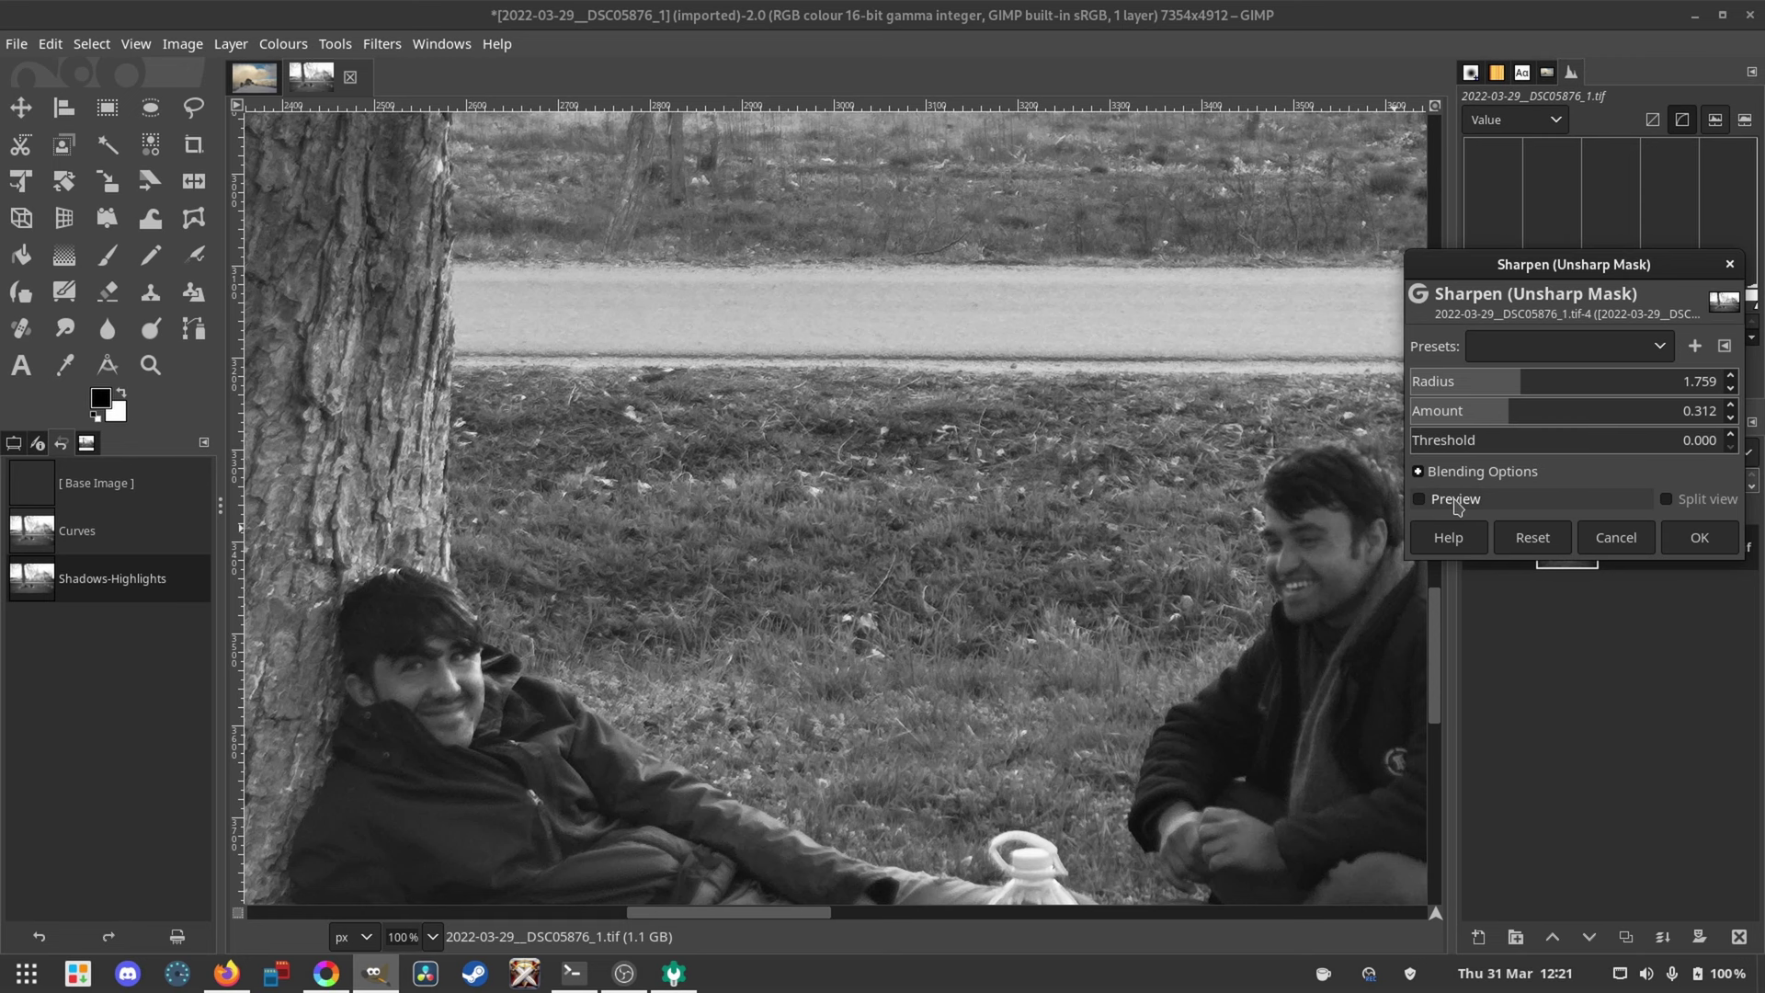
left_click(1709, 540)
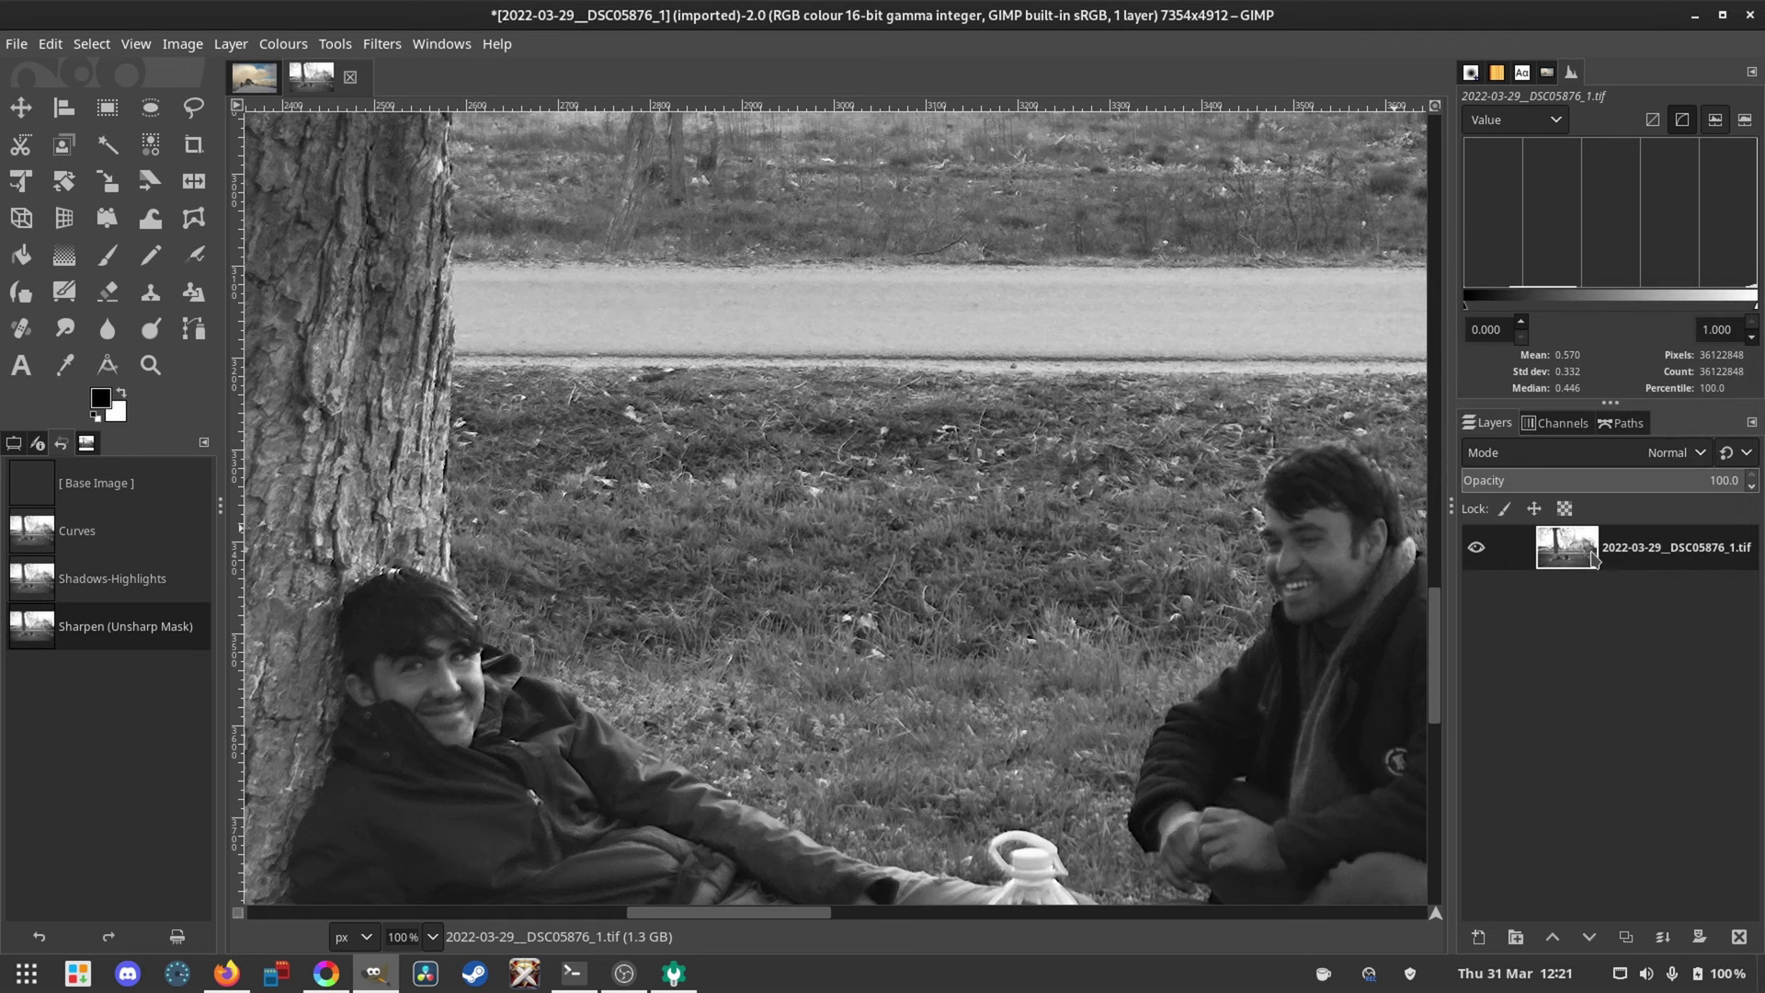
Step: Add grain to the whole photo with HSV Noise at Dulling 2, Hue 3.00, Saturation 0.040 and Value 0.030
key("shift+ctrl+j")
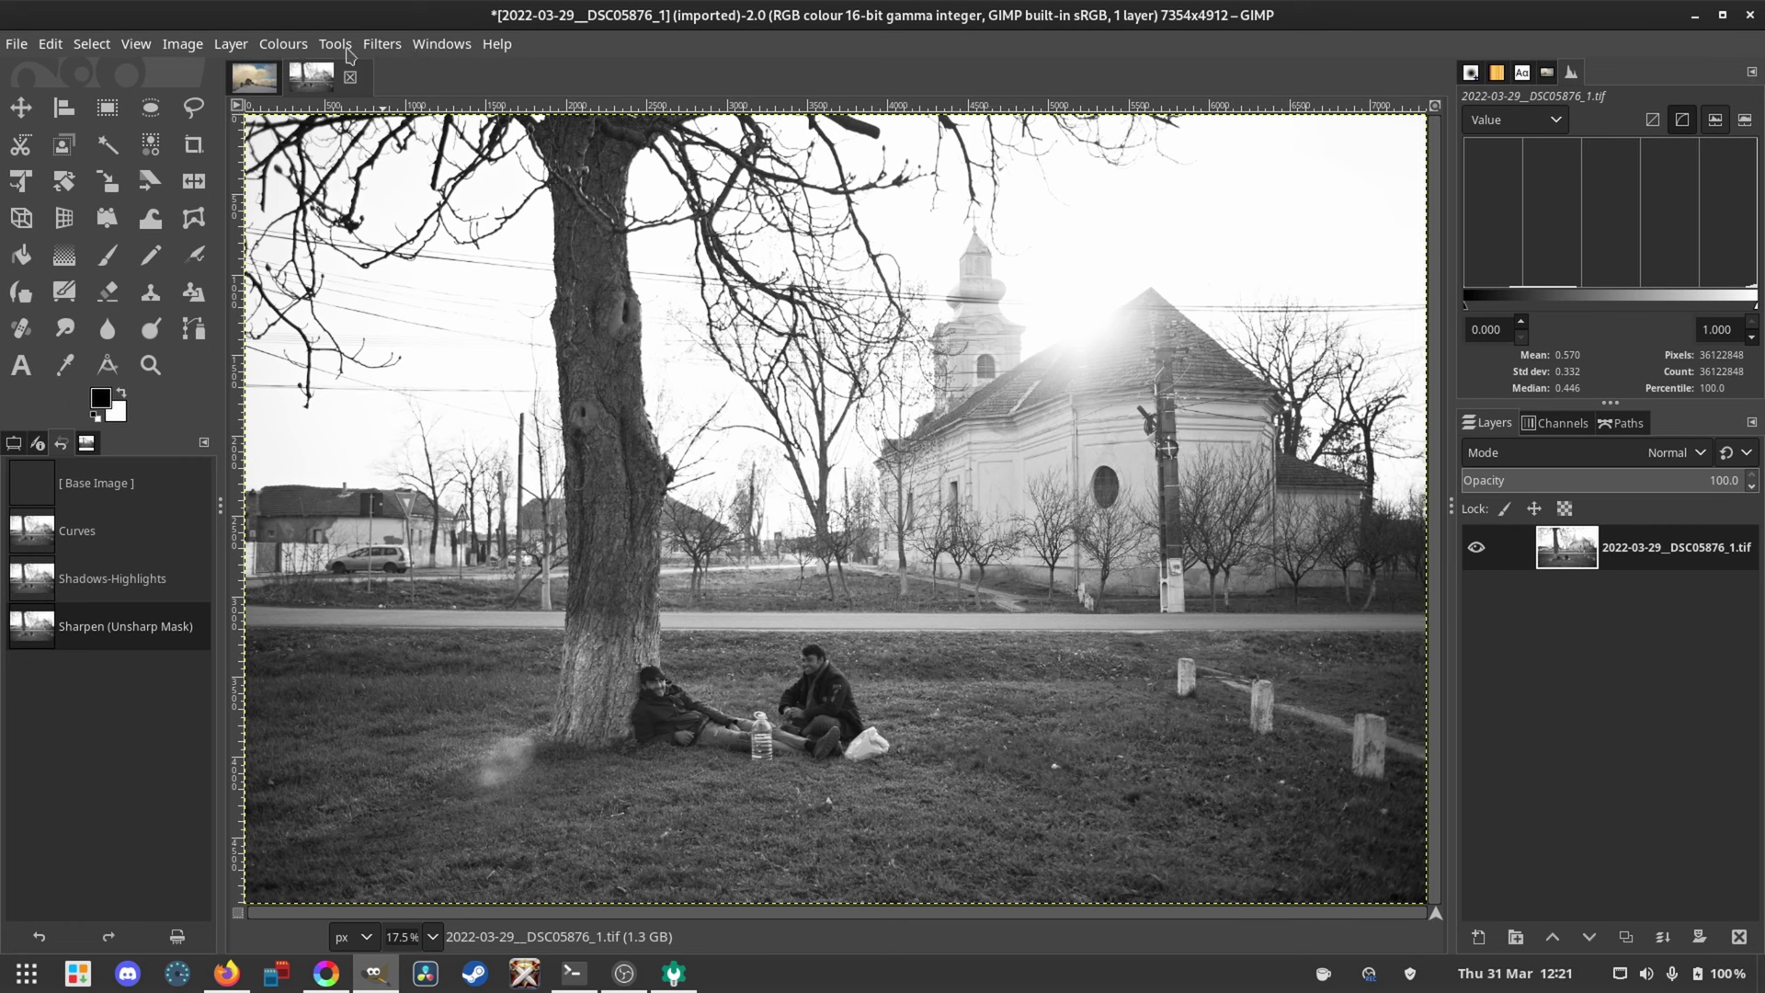
left_click(382, 45)
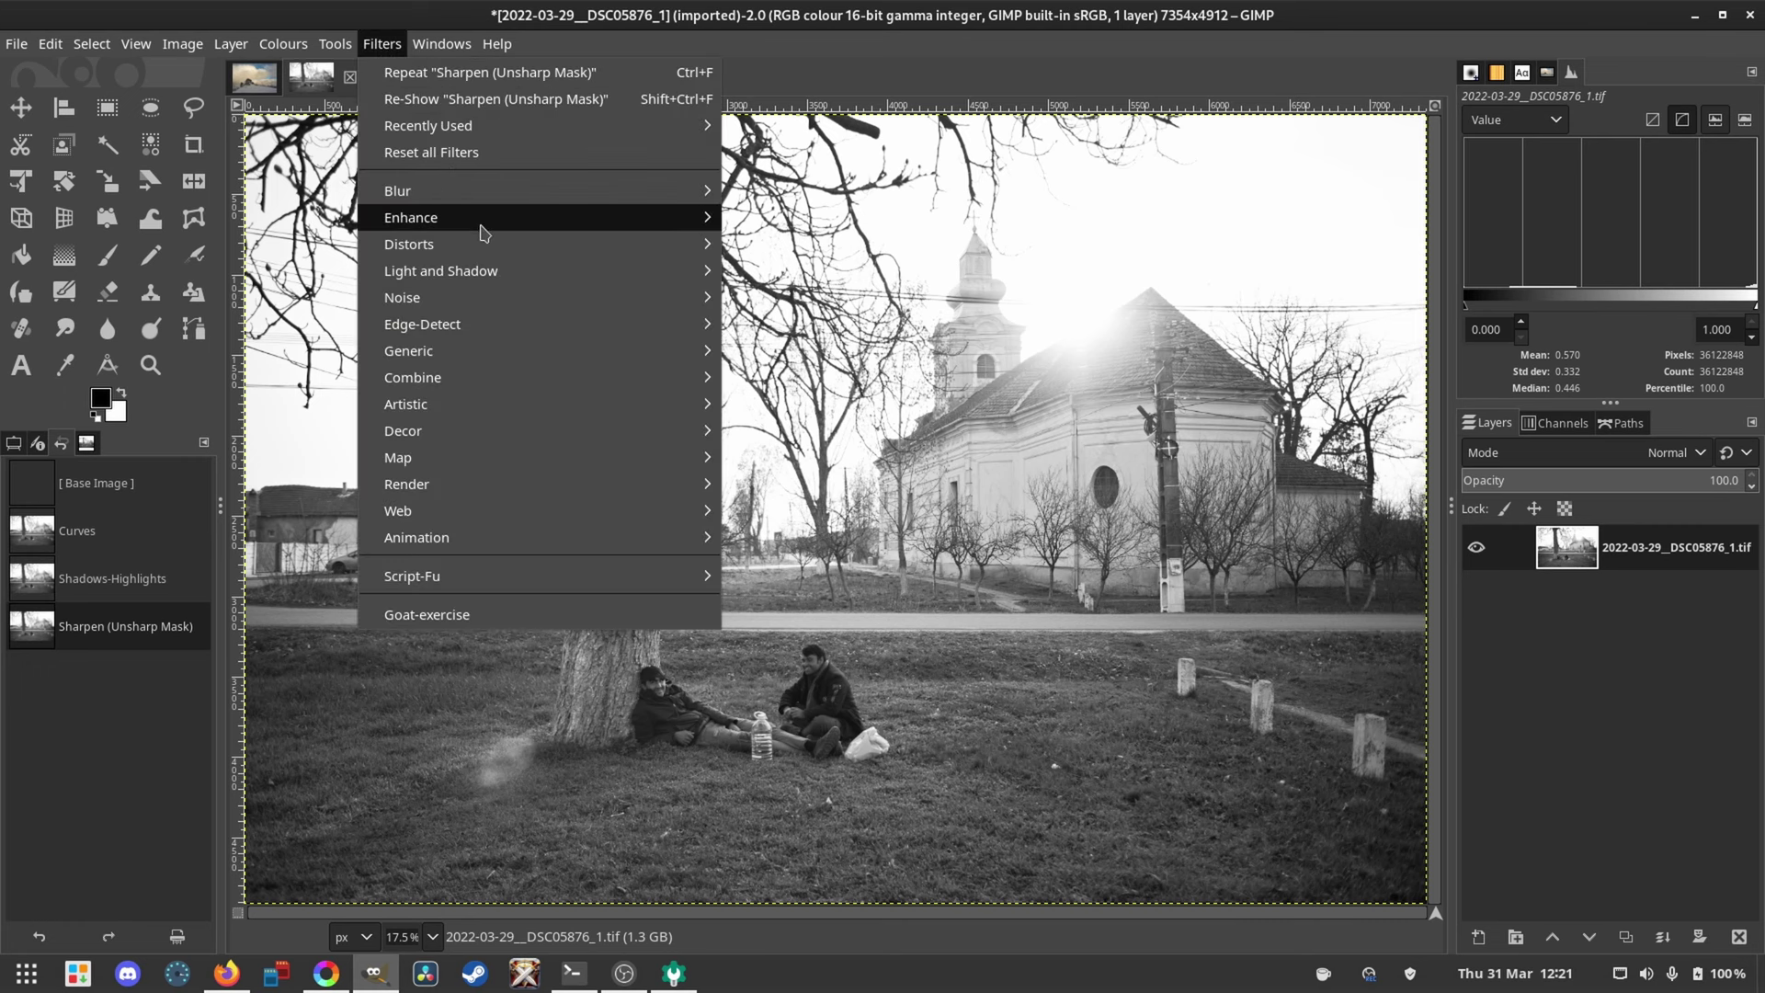
mouse_move(481, 220)
left_click(781, 324)
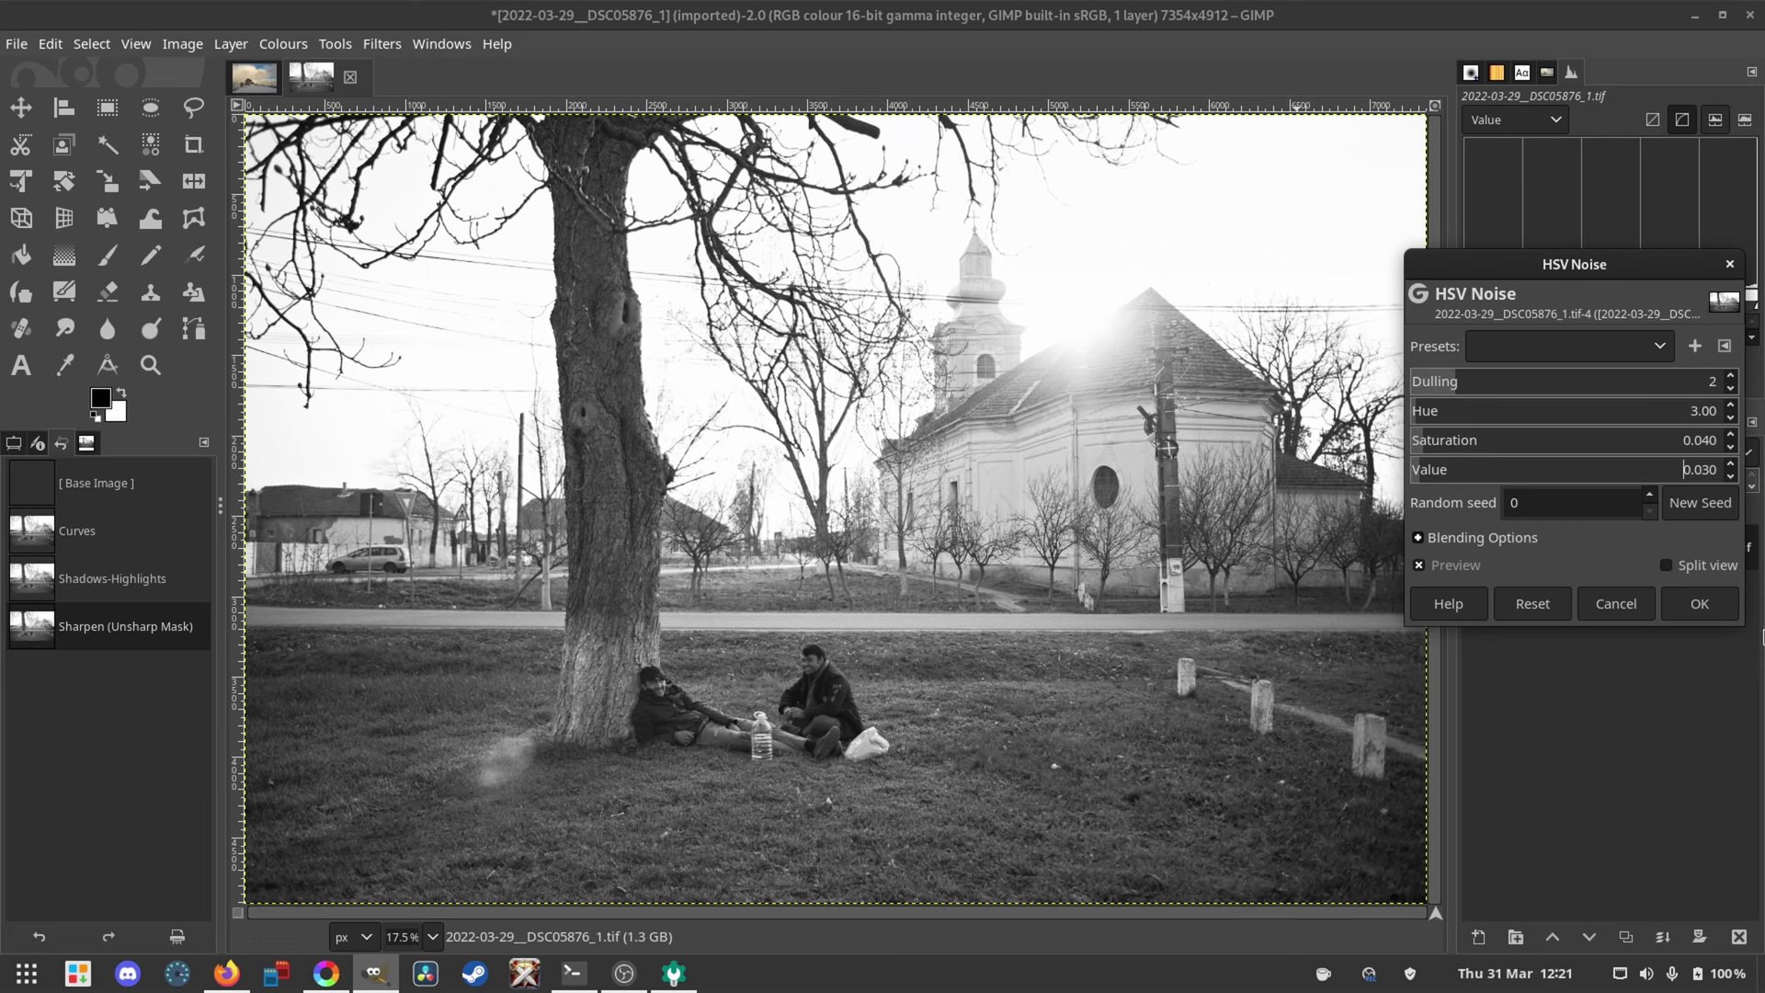
left_click(1699, 603)
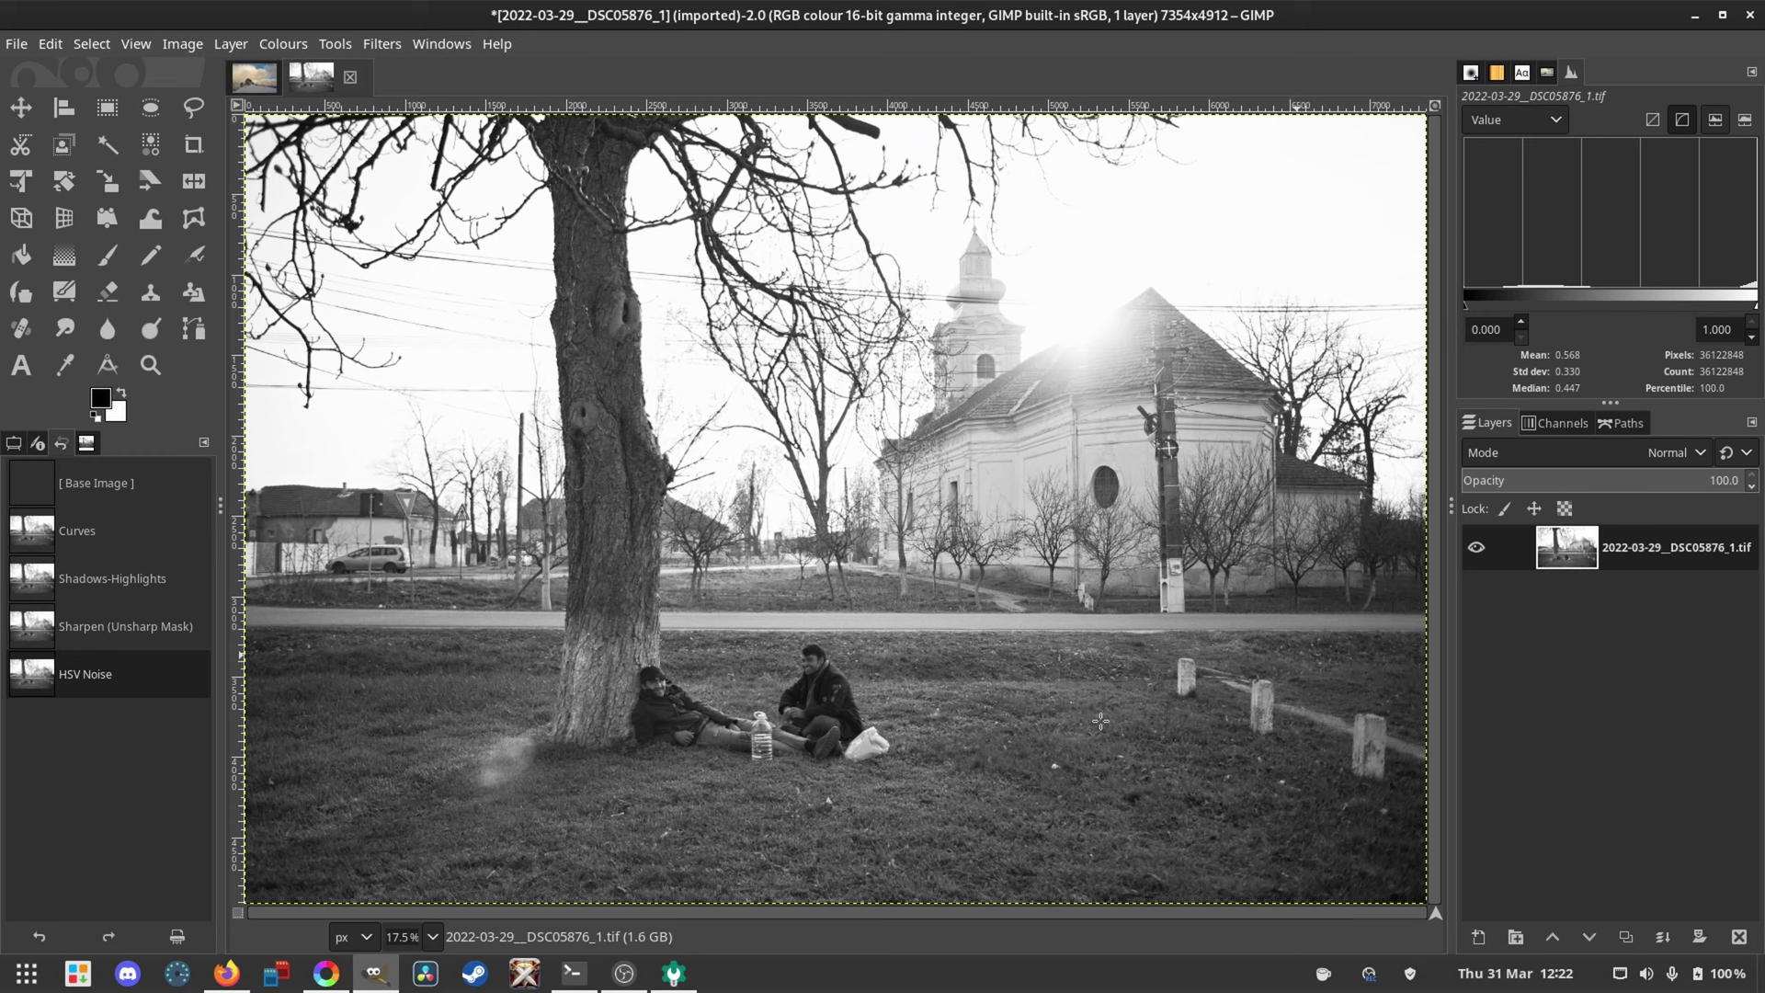
Step: Scale the image to a width of 2048 px, keeping the proportions and Cubic interpolation
left_click(183, 44)
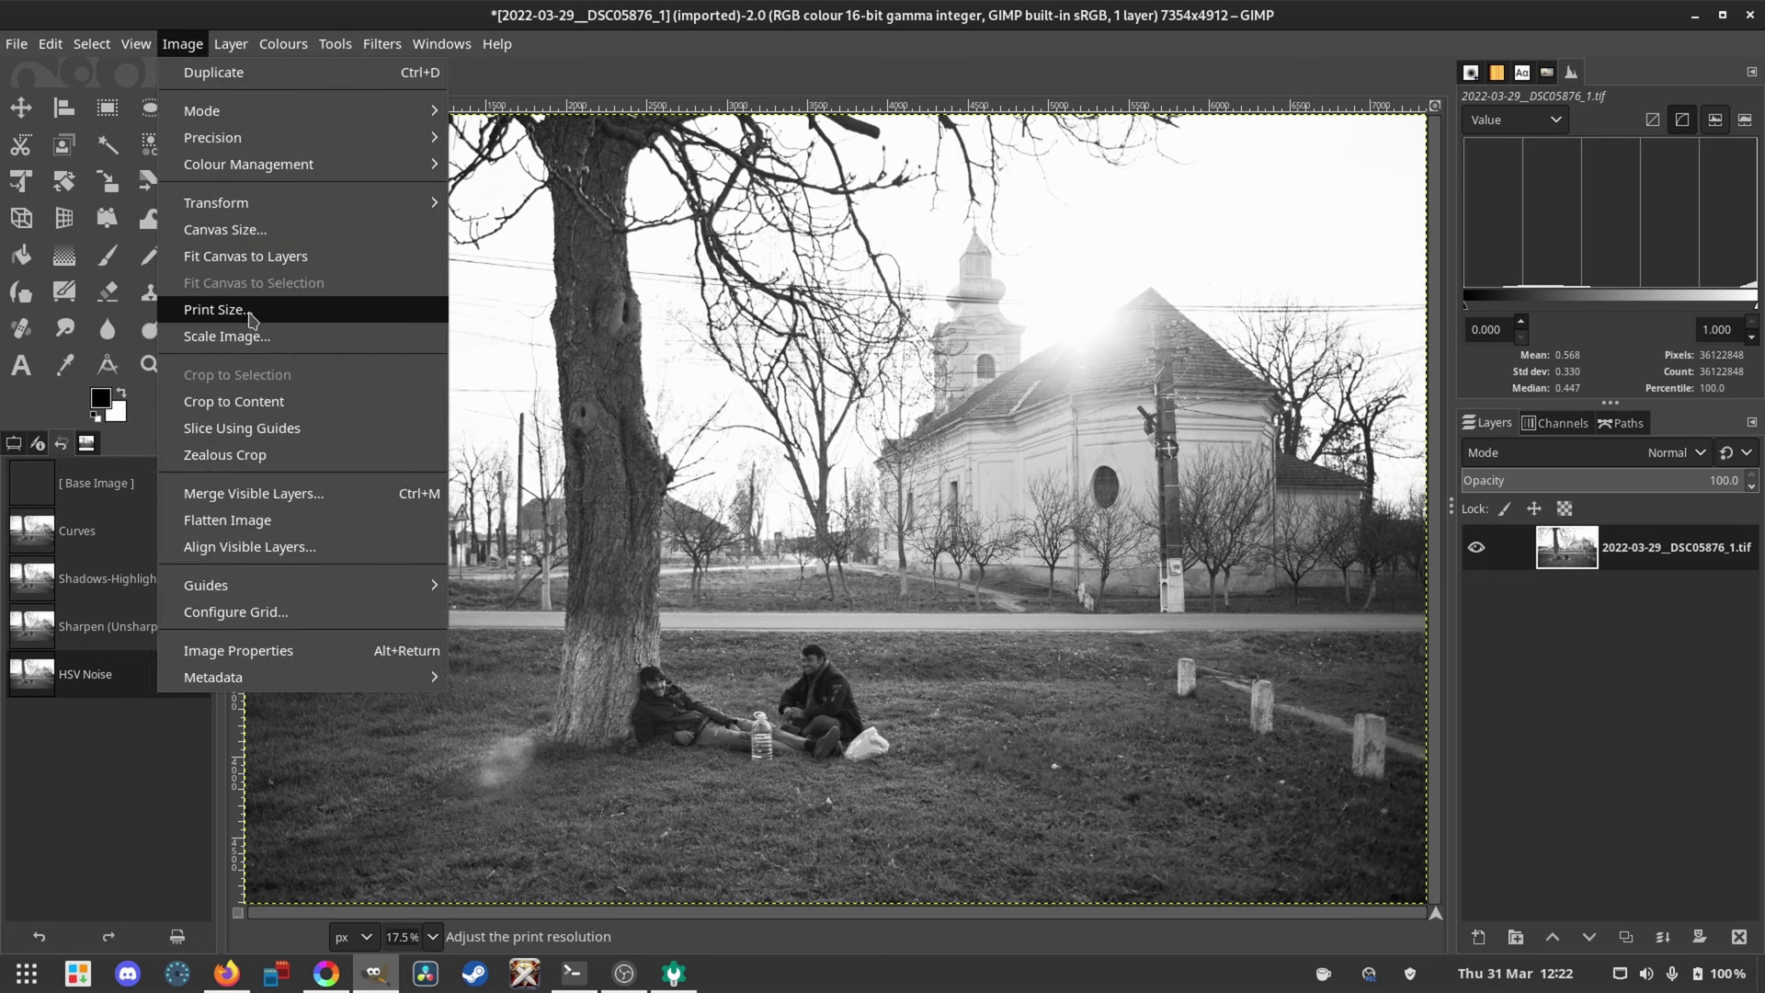
left_click(267, 338)
type("204")
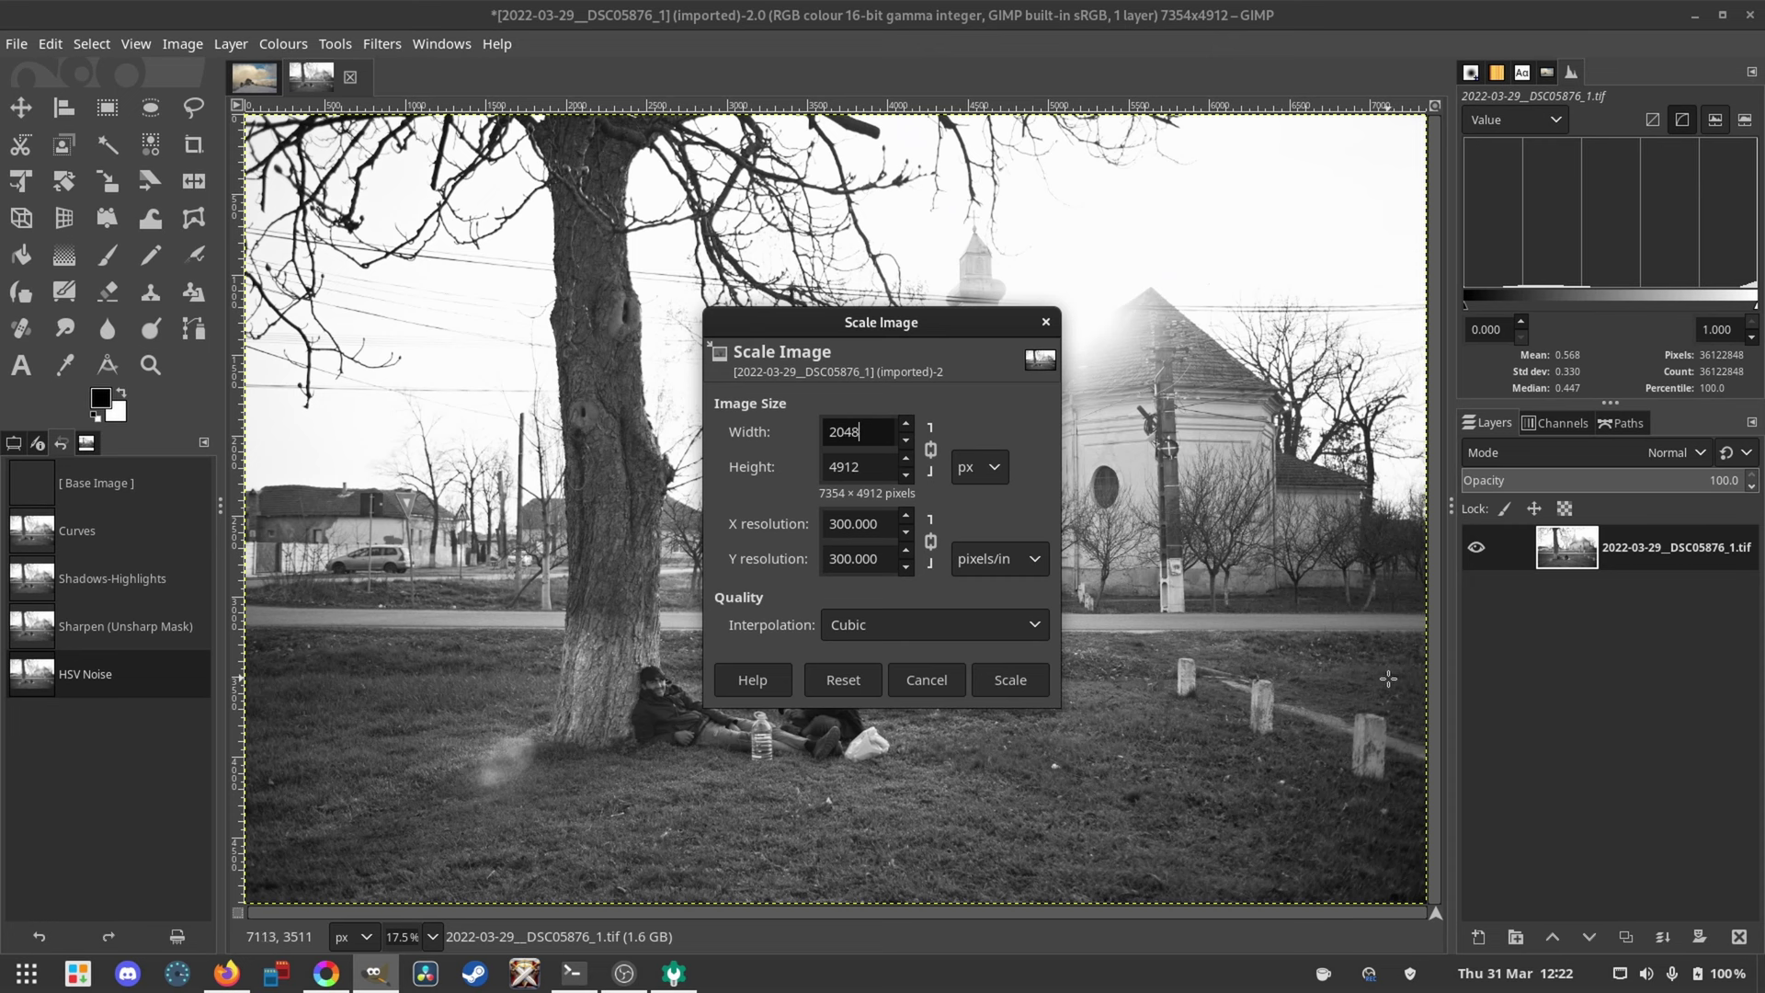
type("8")
left_click(1015, 685)
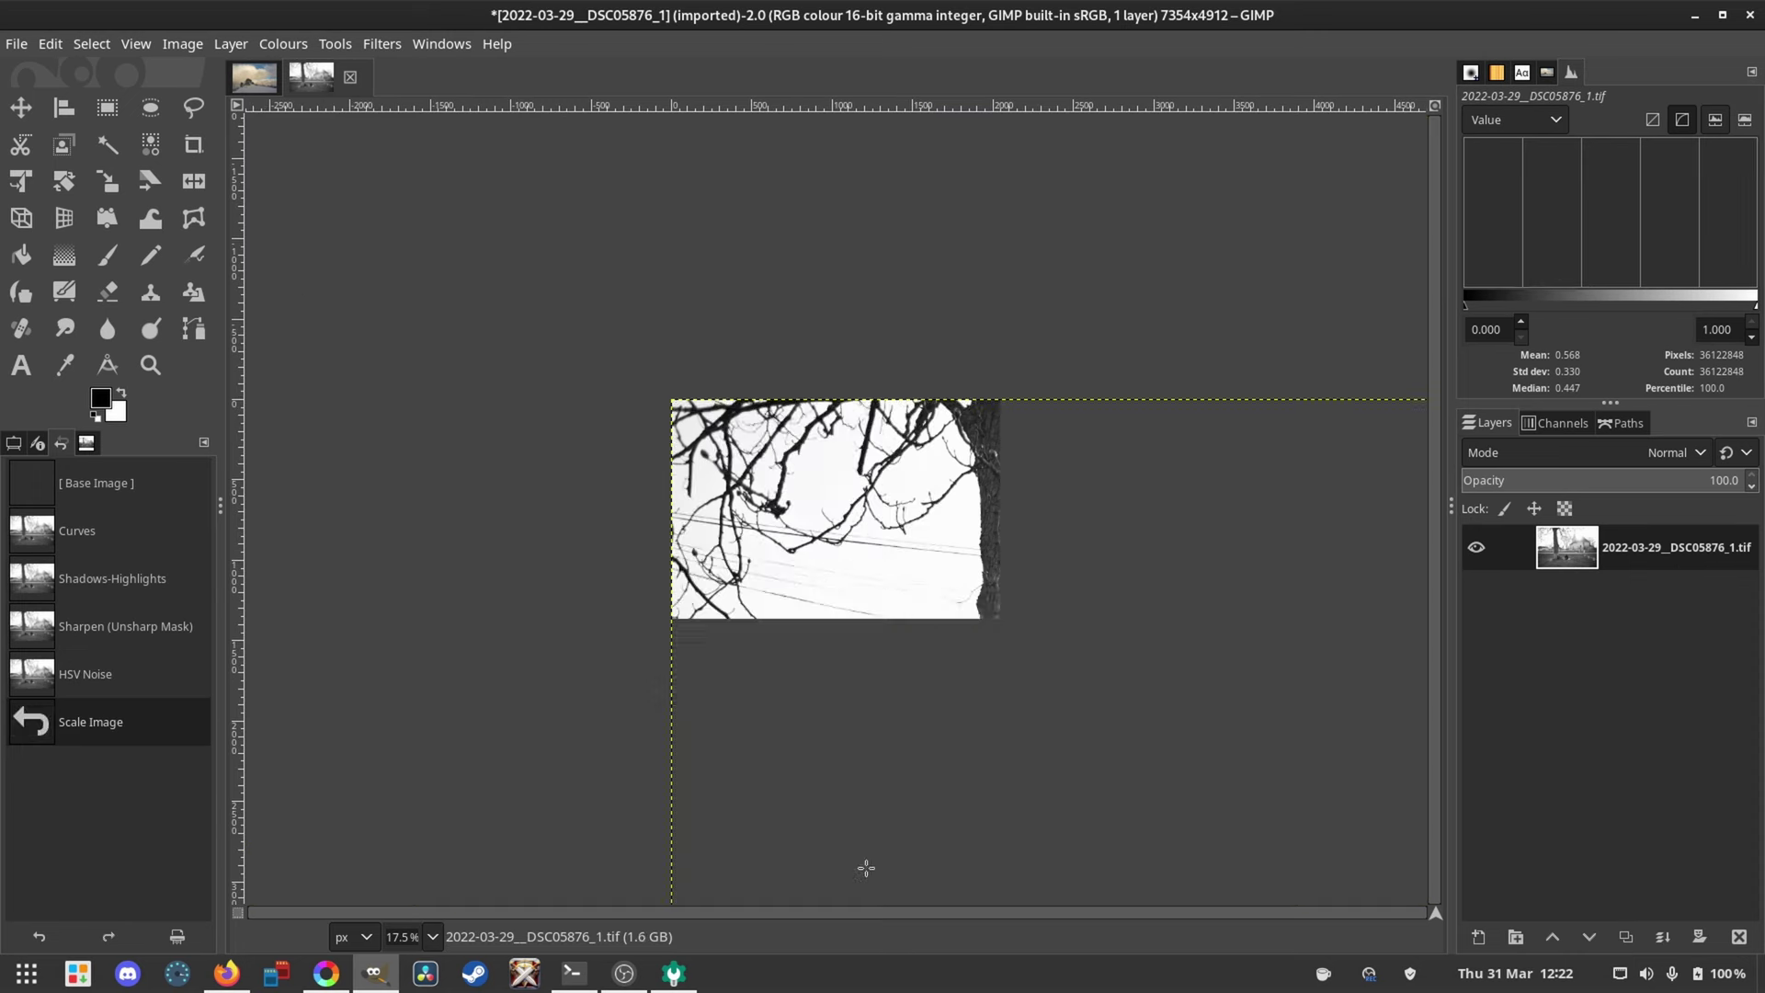
Step: Start exporting the image and choose the folder Video/A-Roll/2022-03-31_rawtherapeetut as the destination
left_click(16, 44)
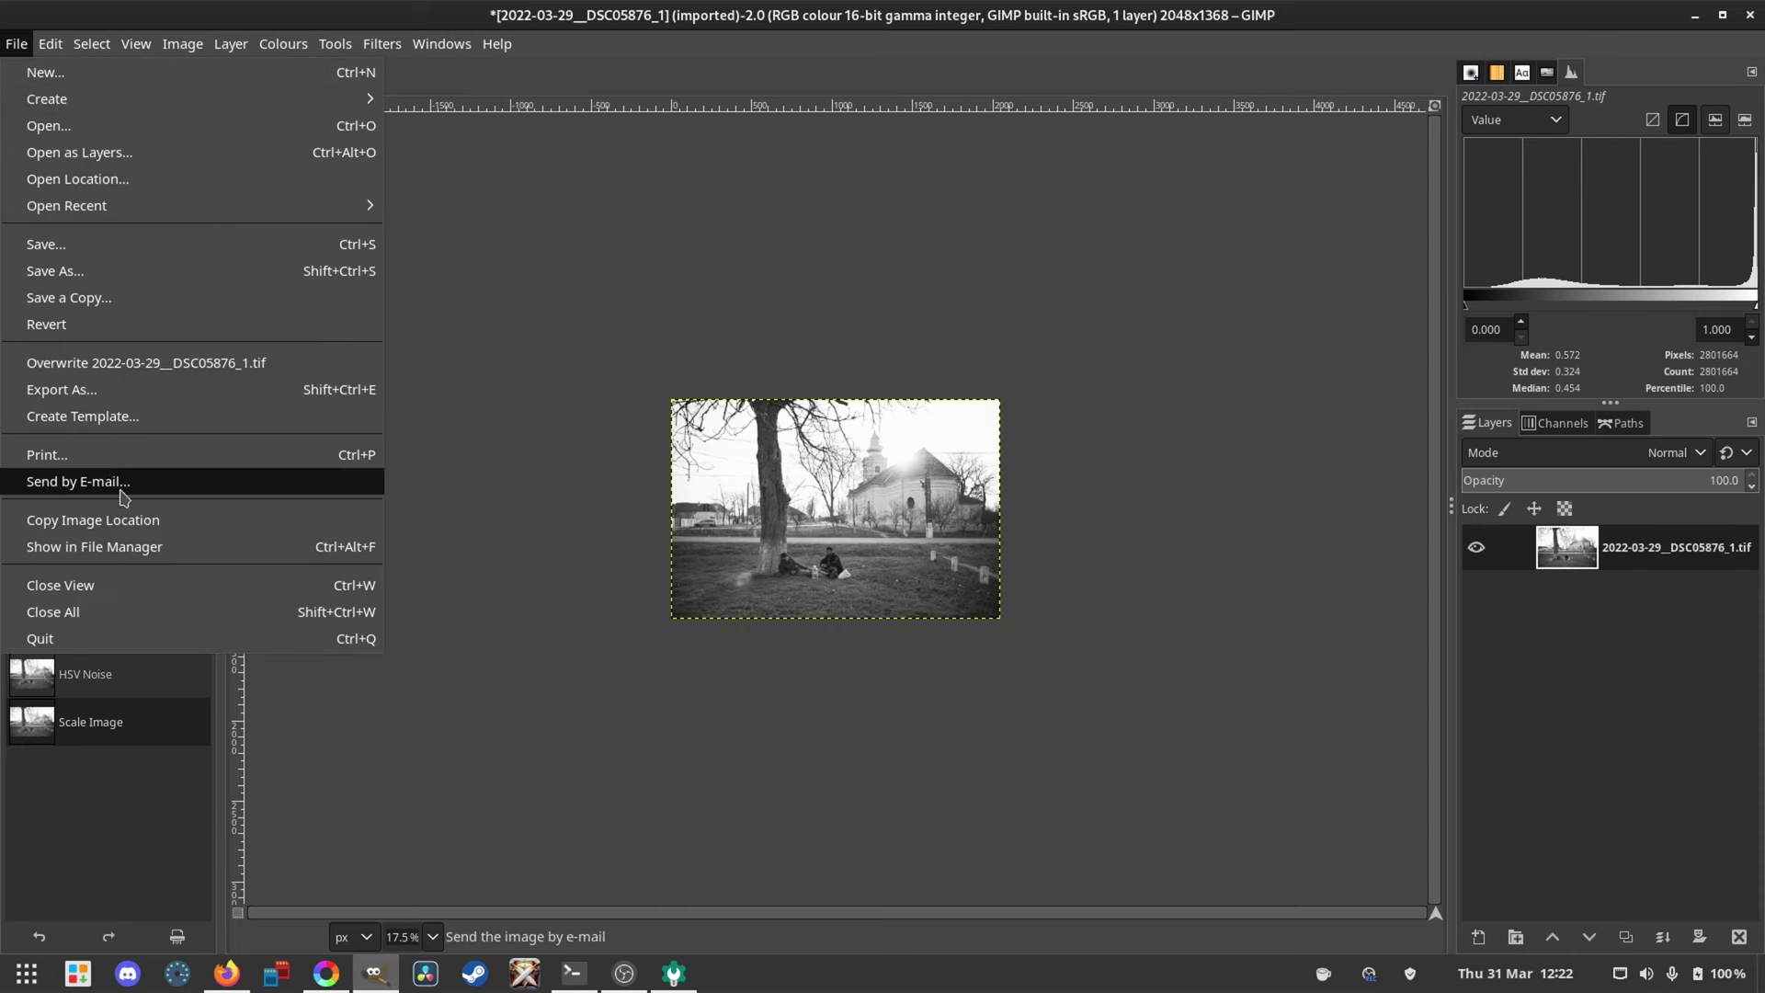
left_click(101, 390)
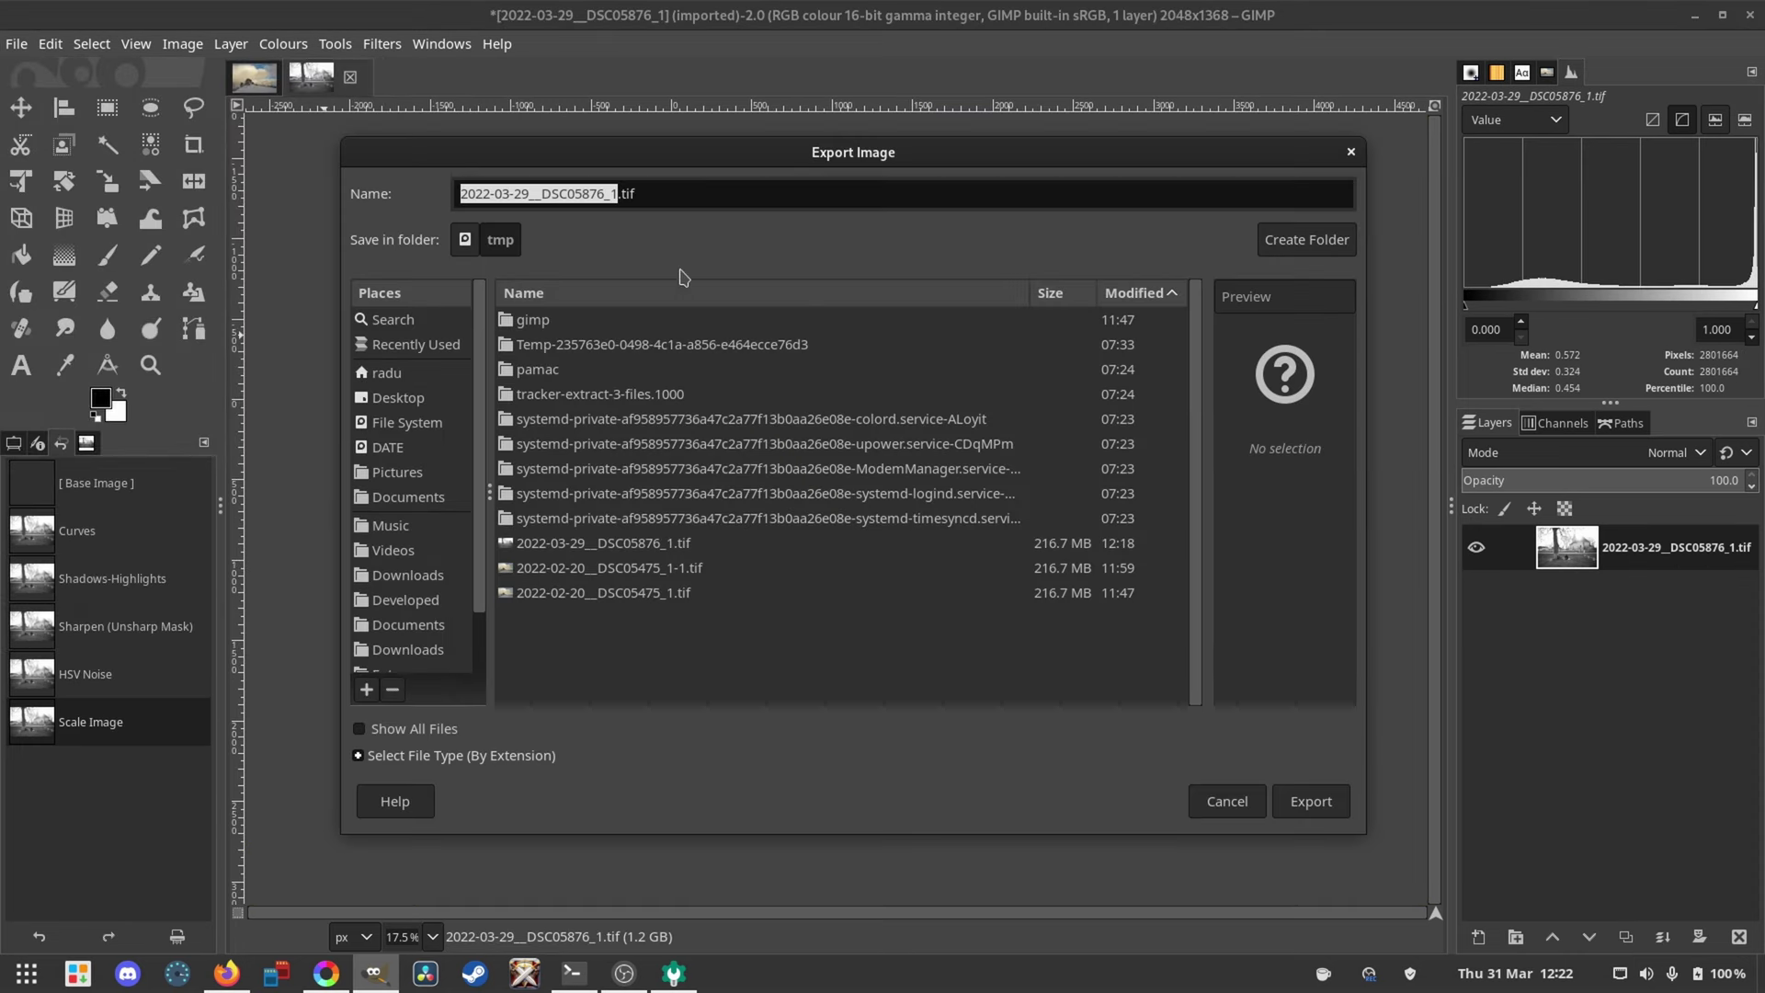
left_click(407, 602)
scroll(415, 625, "down", 1)
scroll(416, 625, "up", 1)
left_click(400, 485)
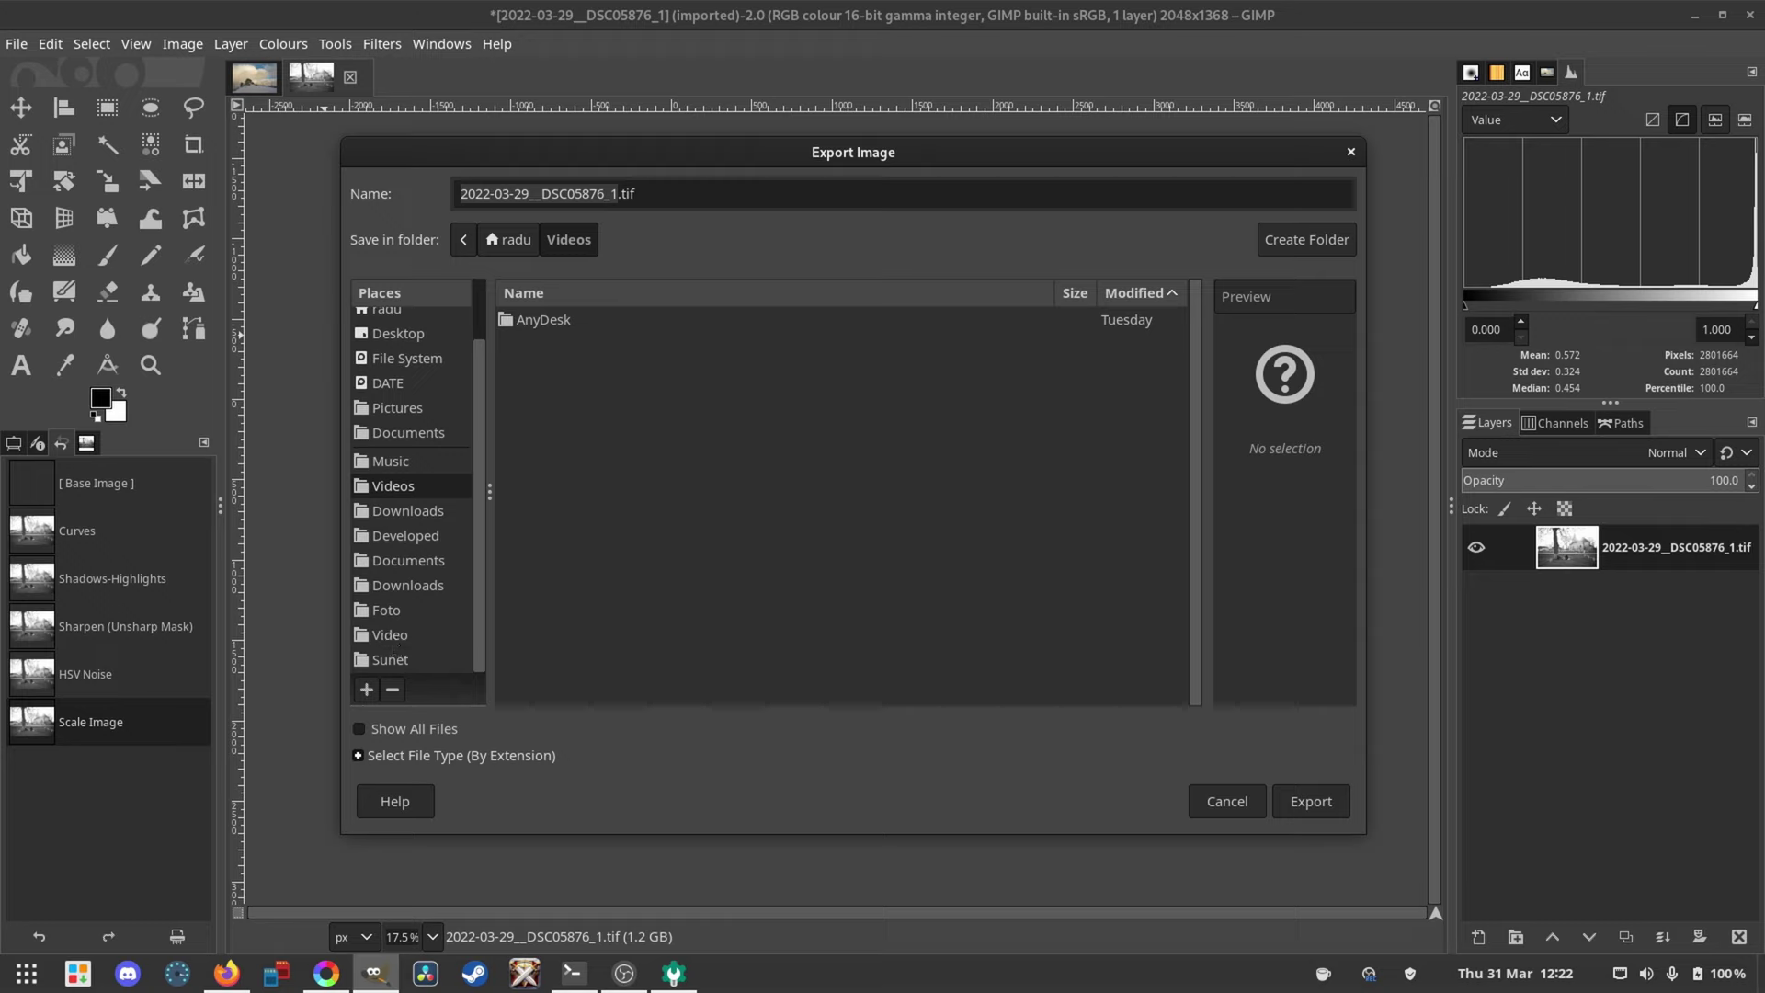
left_click(390, 636)
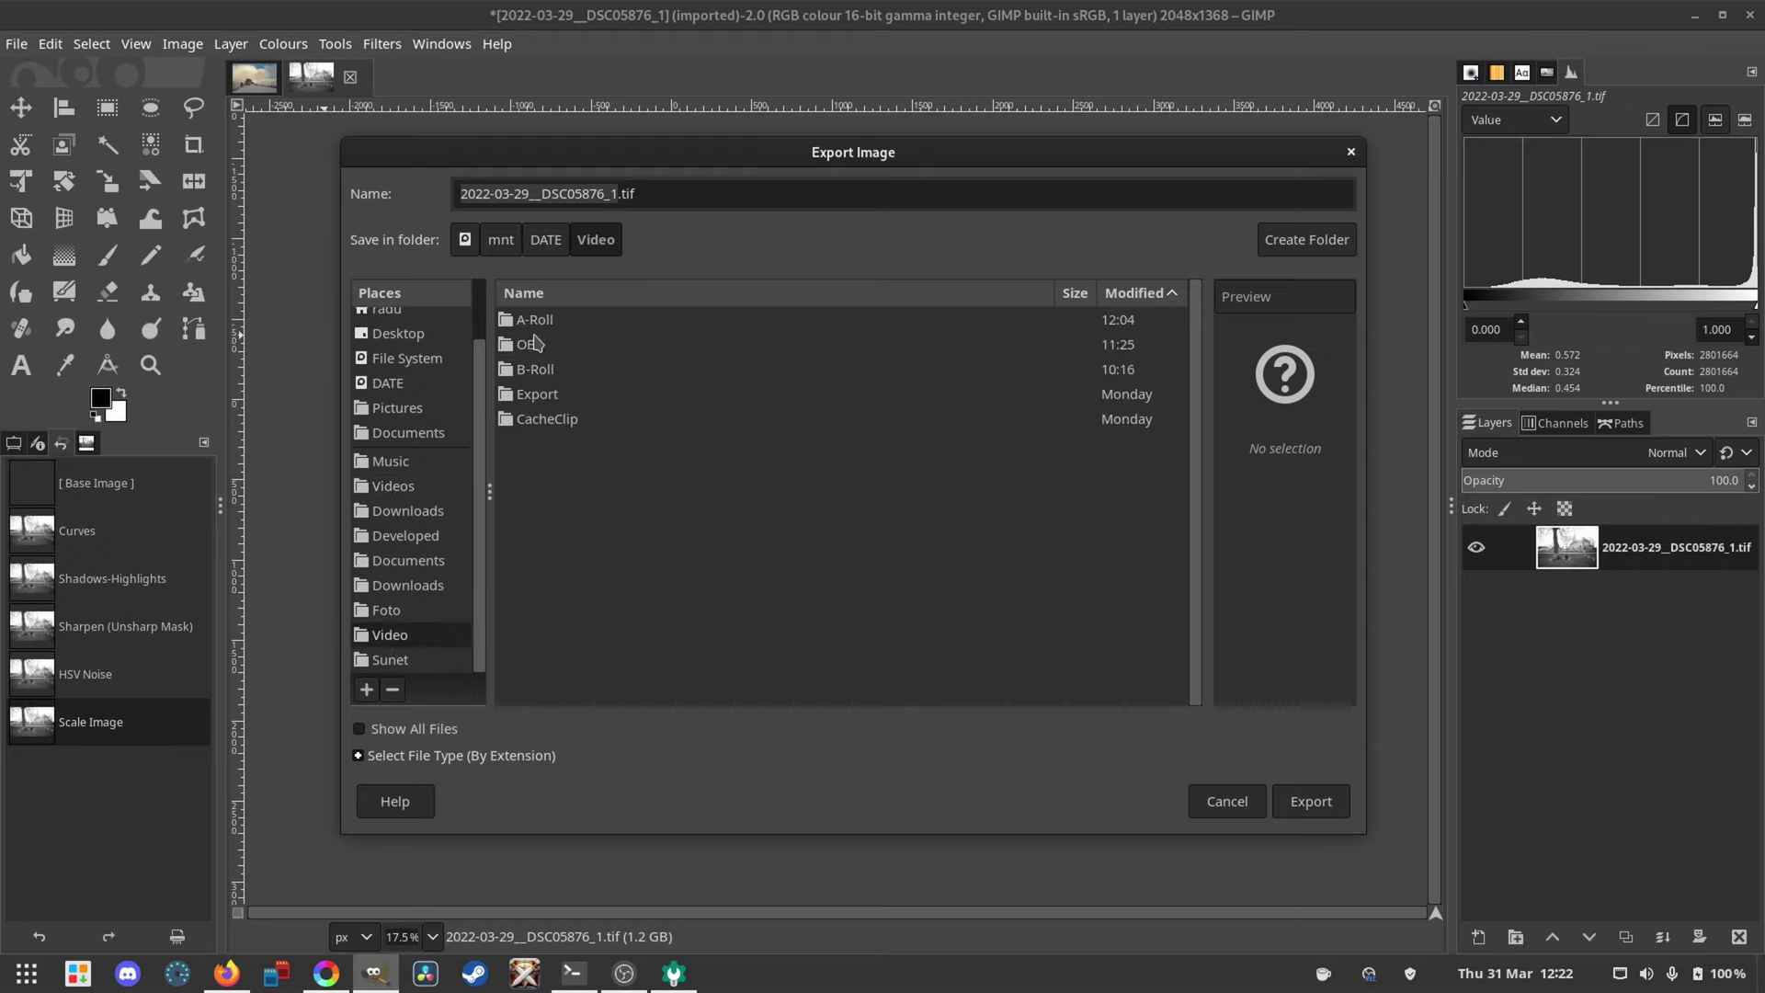
double_click(529, 319)
double_click(556, 321)
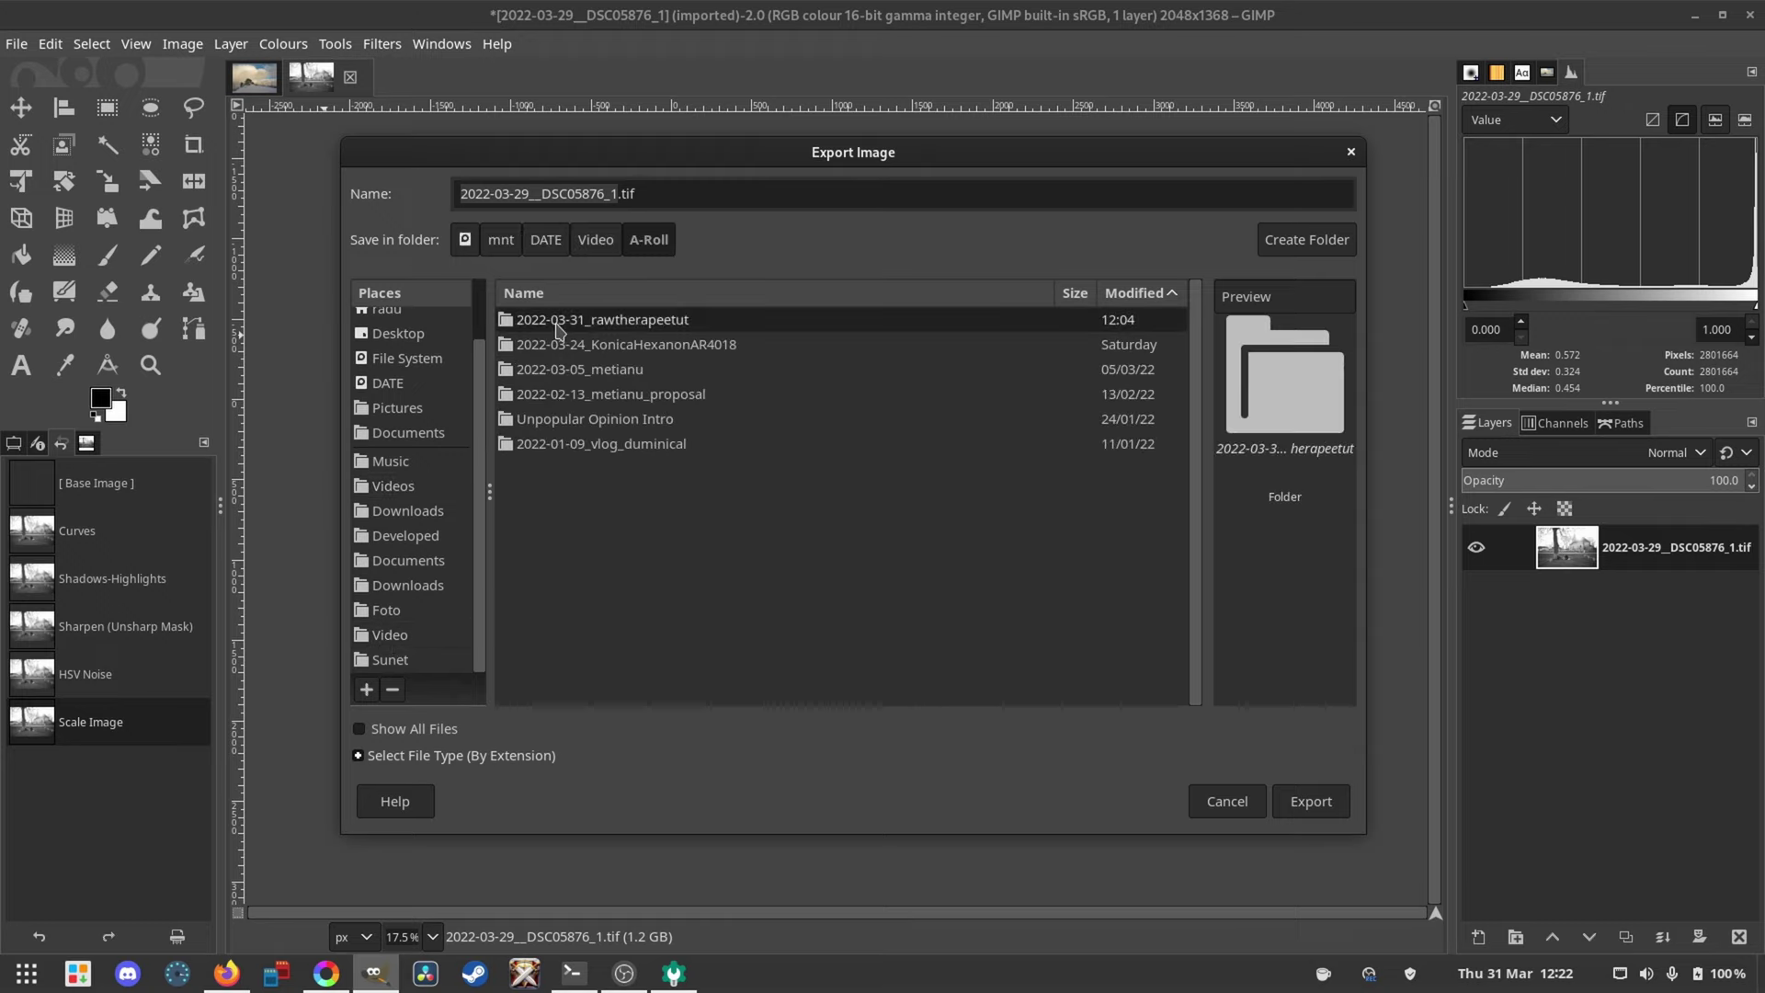
Step: Name the export 2022-03-29__DSC05876_web.jpg and export it as a JPEG with quality 100
left_click(764, 193)
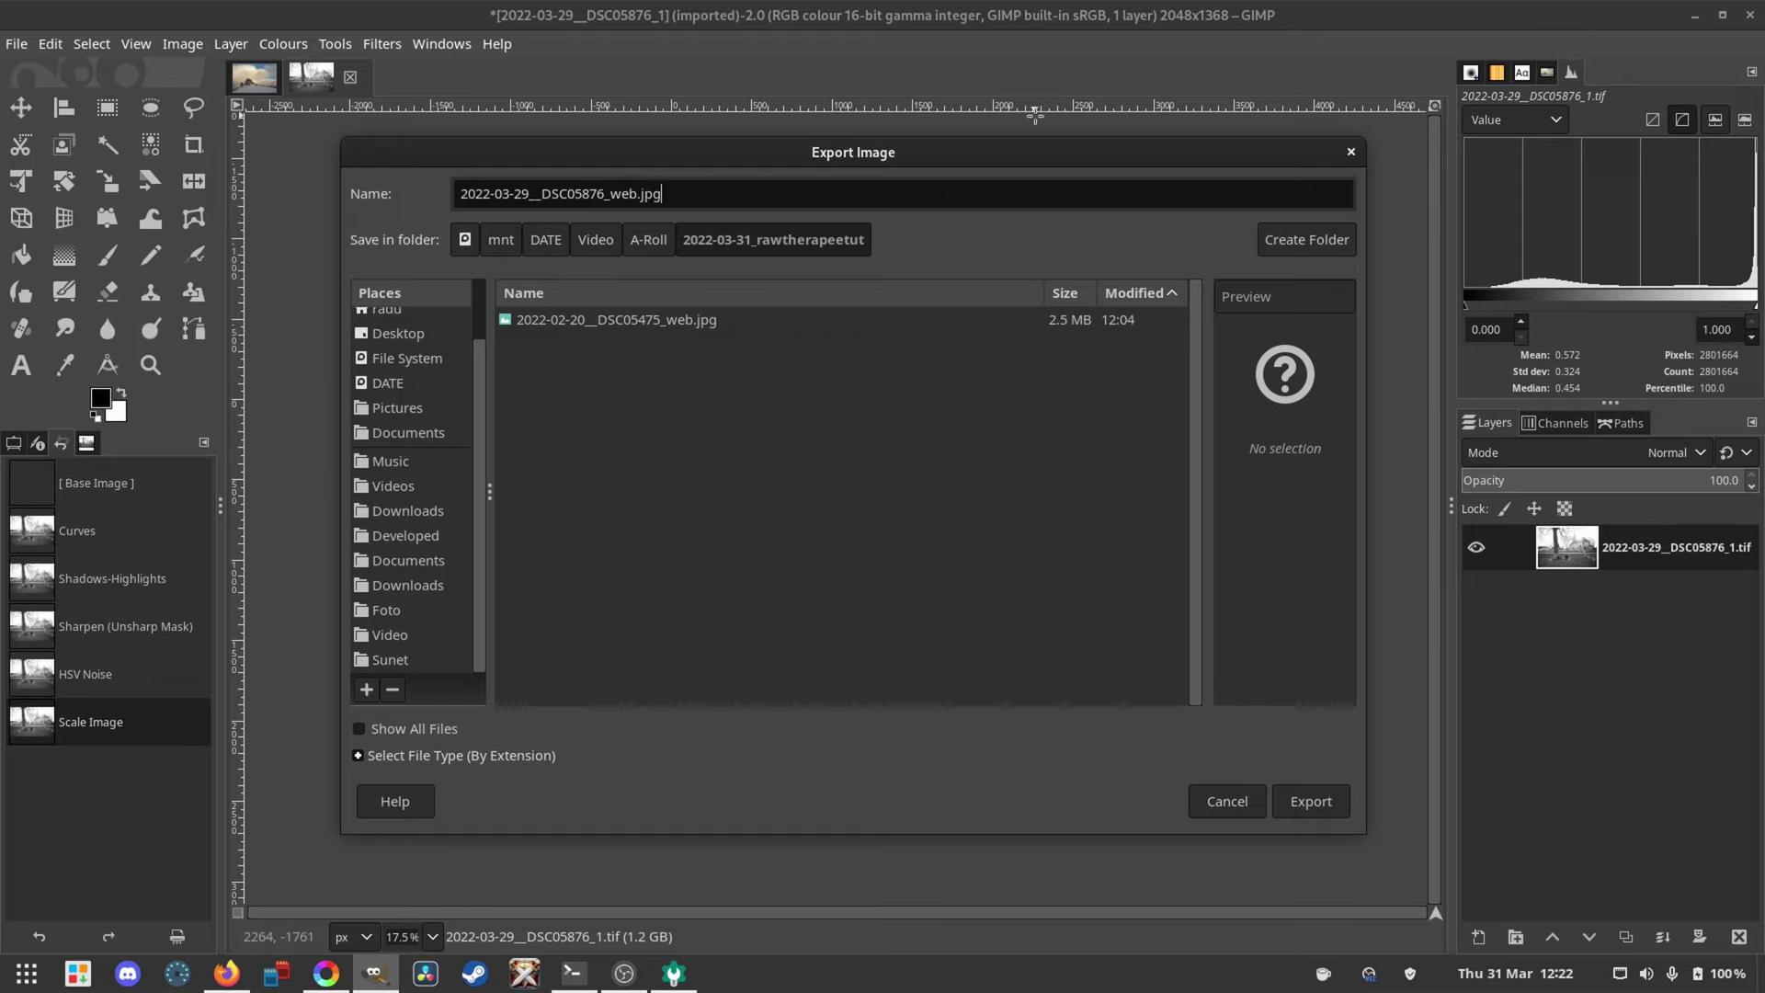
left_click(1311, 801)
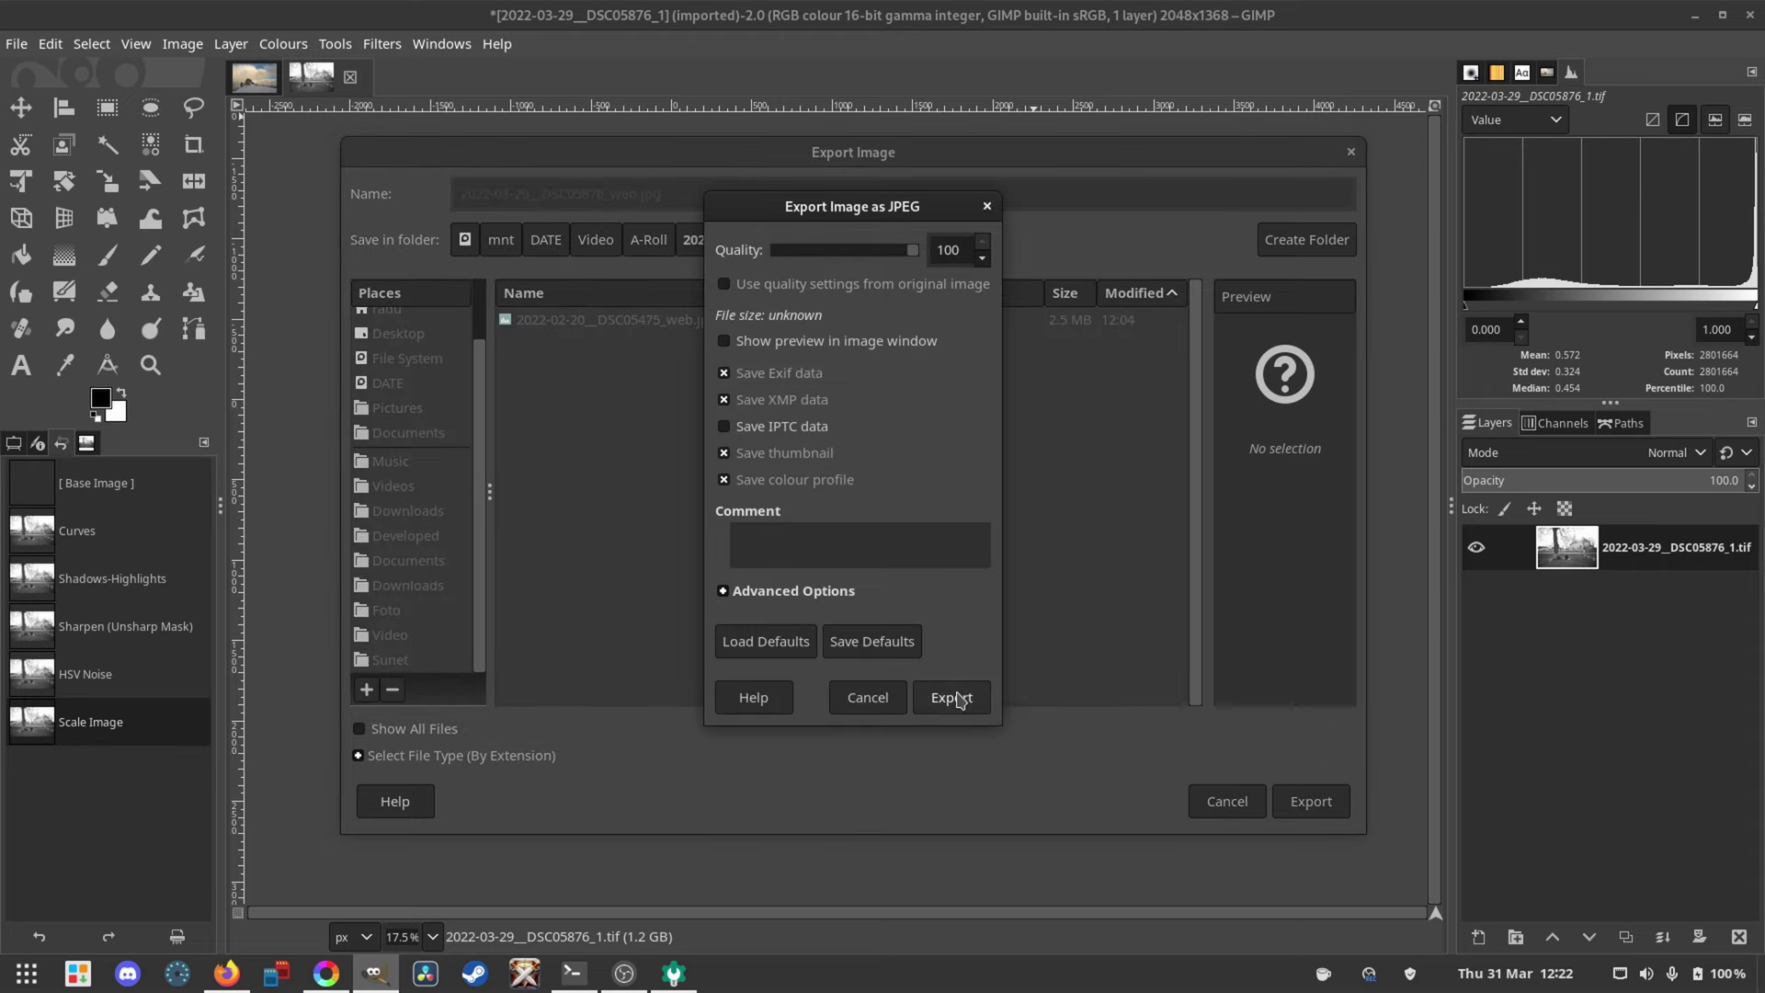
left_click(952, 697)
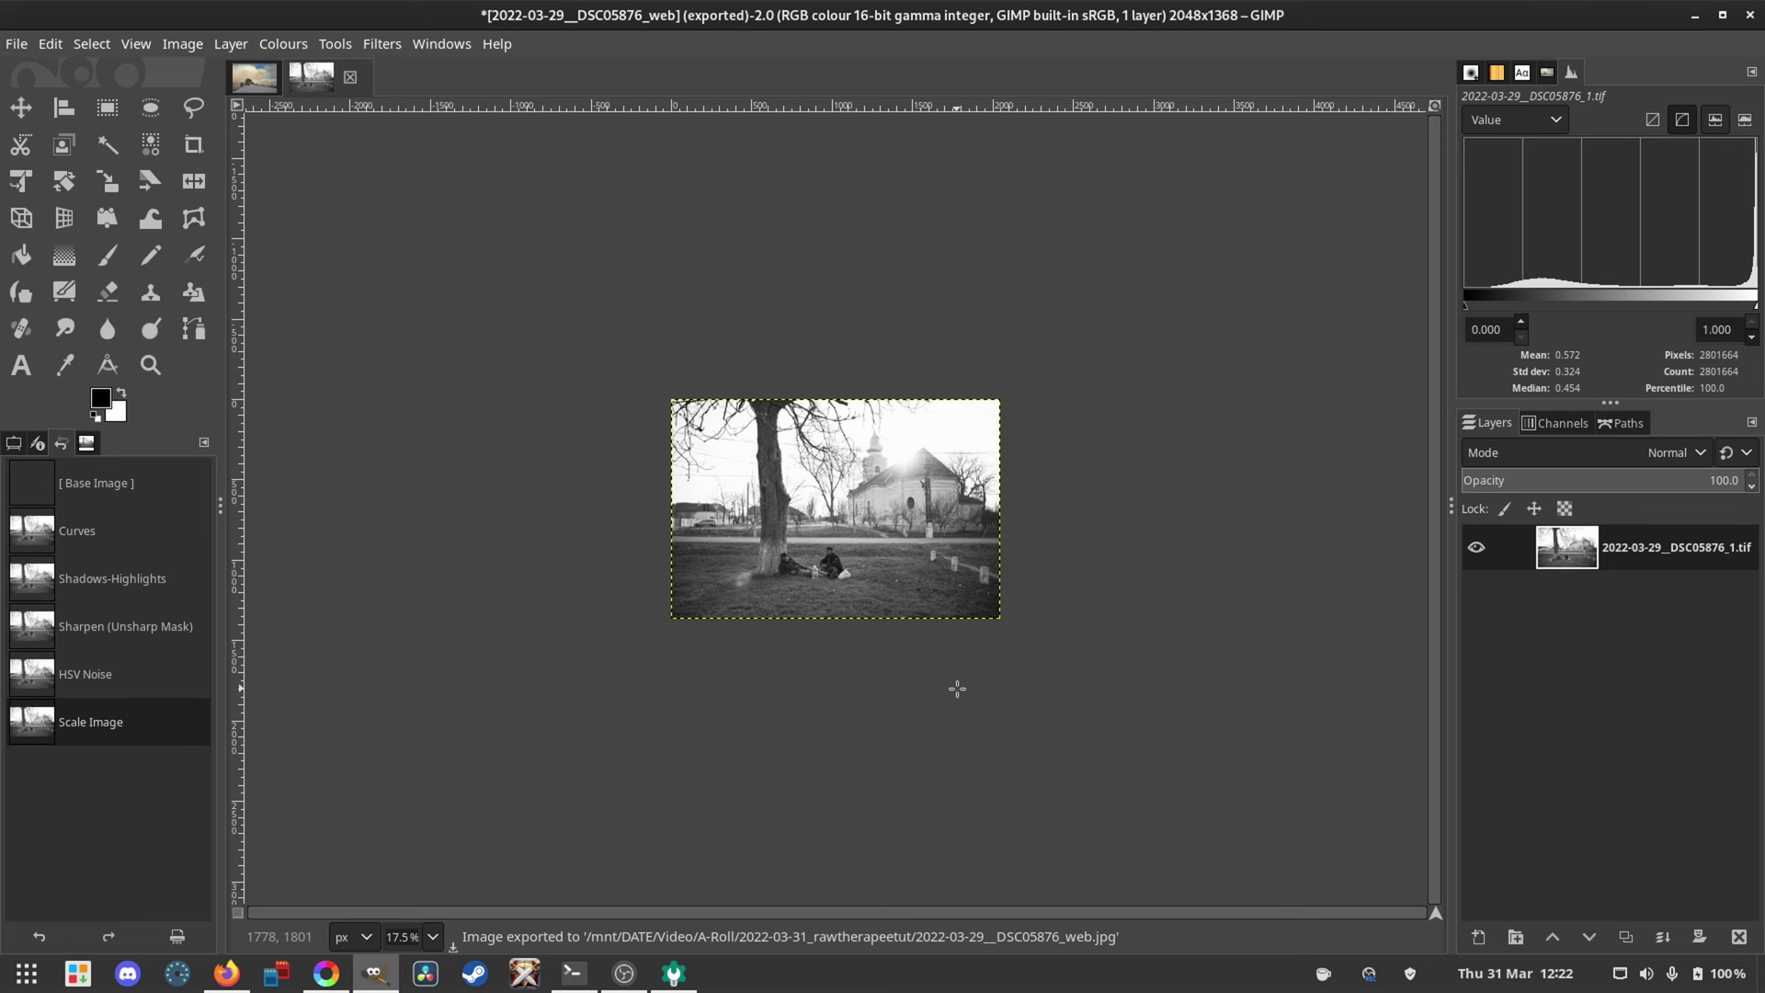
Step: Quit GIMP, discarding the unsaved changes to both images, and close RawTherapee
left_click(1749, 15)
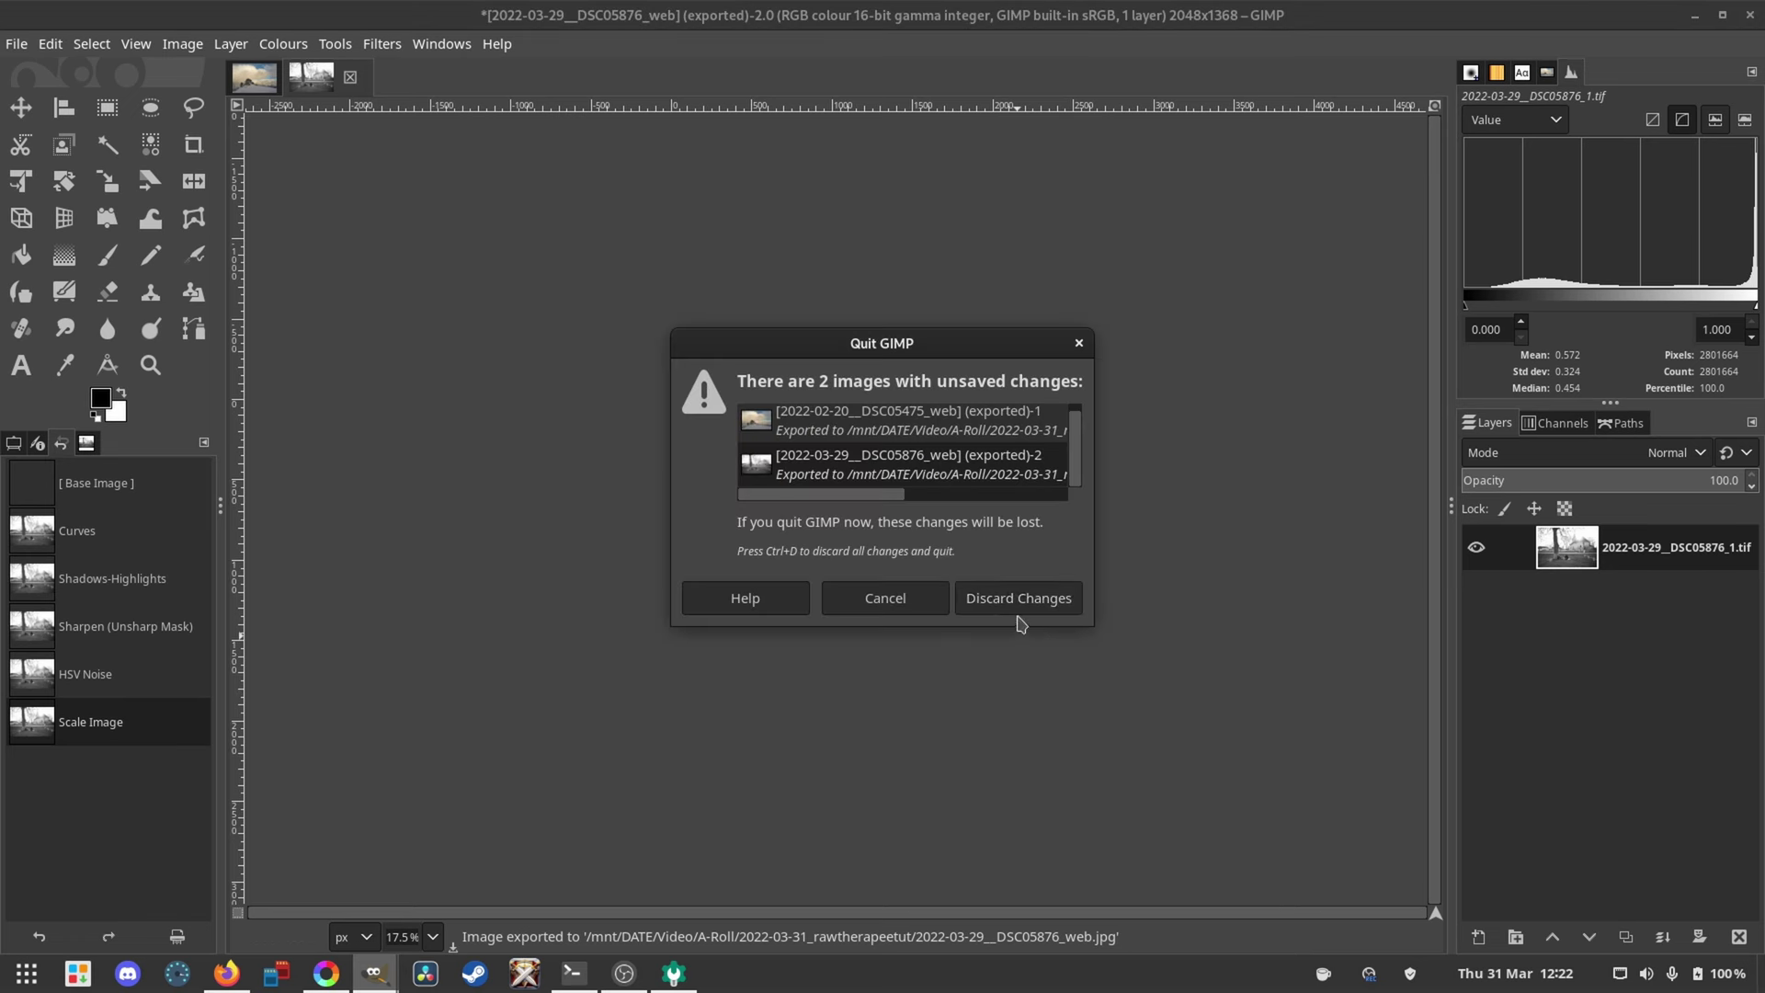
left_click(1014, 597)
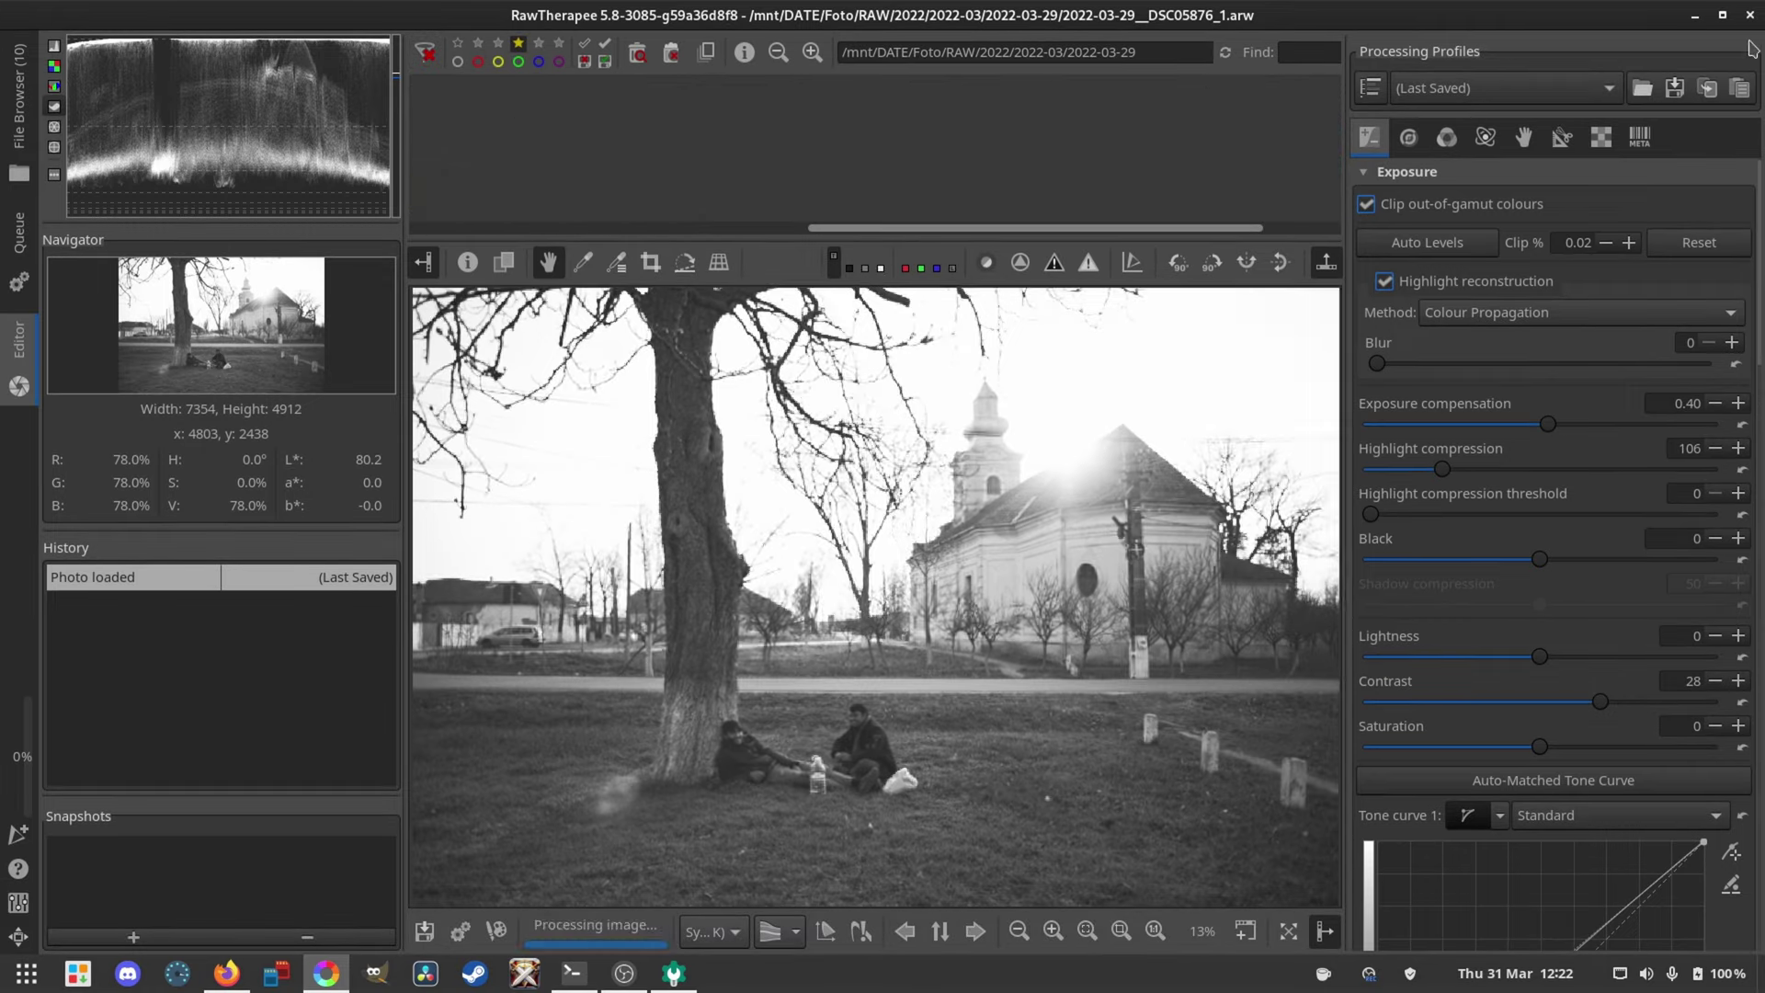
left_click(1749, 14)
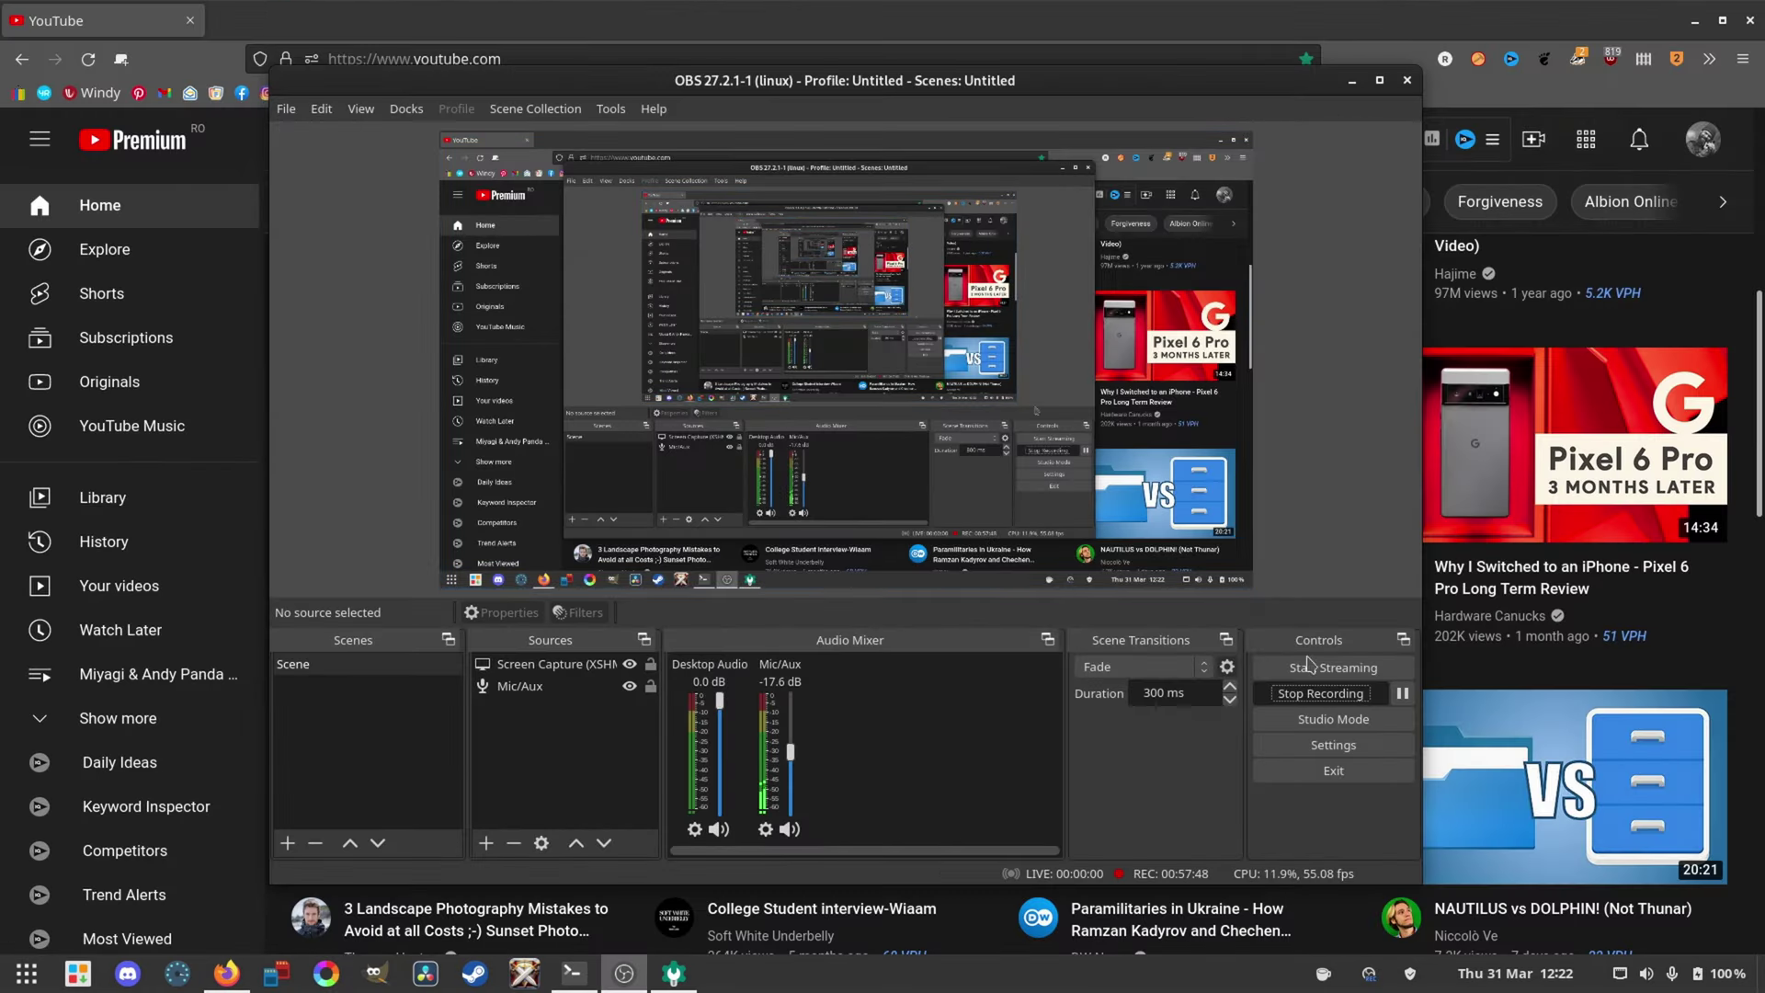